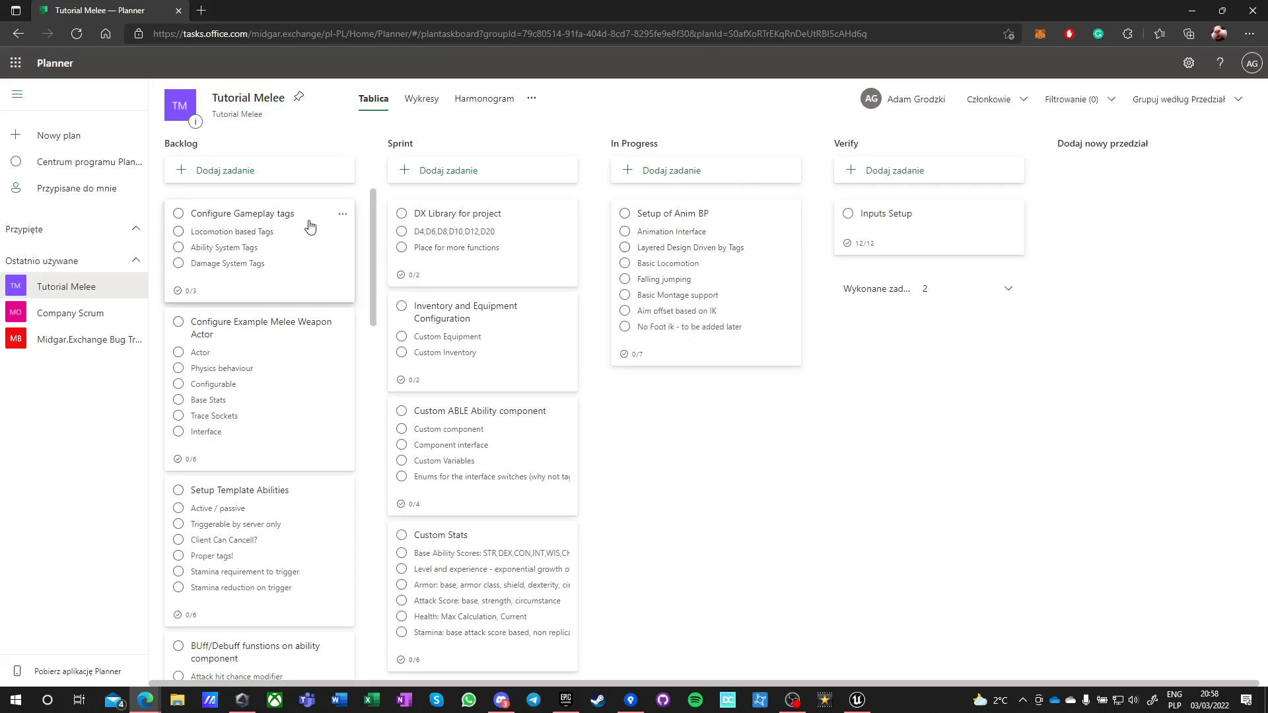
Move the "Configure Gameplay tags" task from the Backlog column to In Progress.
left_click_drag(316, 216, 764, 207)
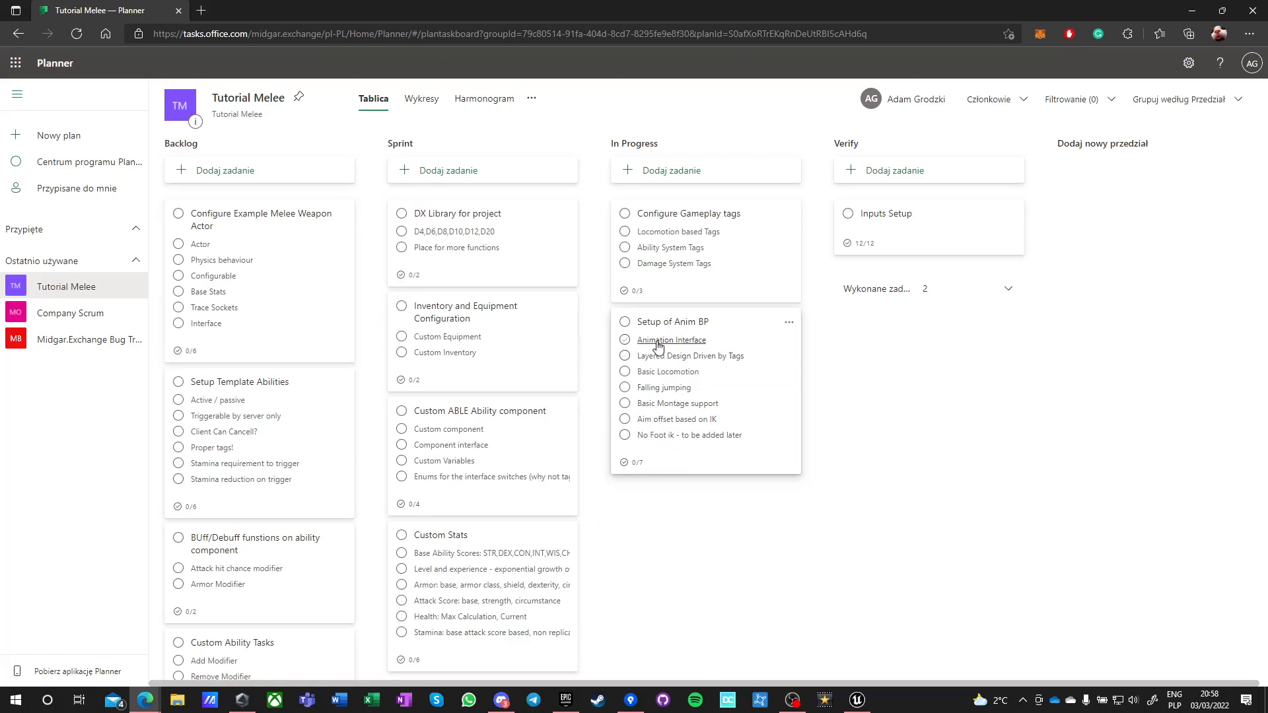
Switch to Unreal Editor and rename the AnimationBlueprints folder inside GamePlay to AnimationSystem.
left_click(856, 698)
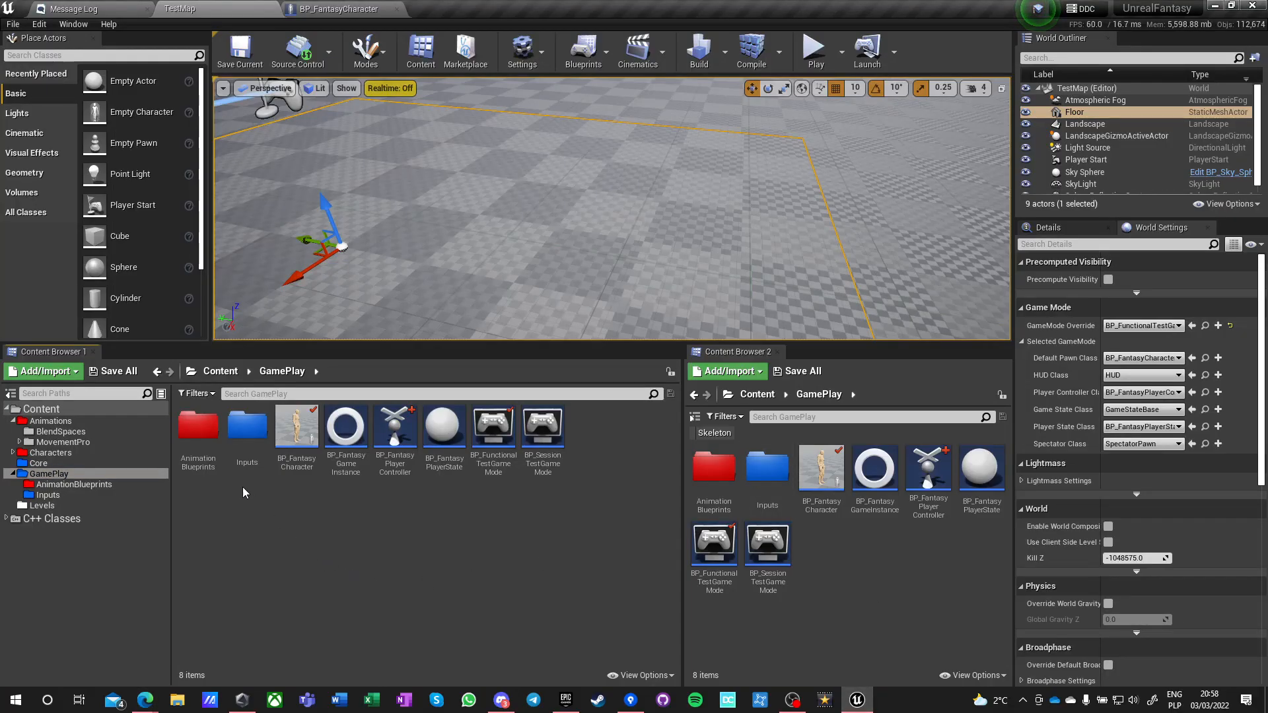
double_click(200, 430)
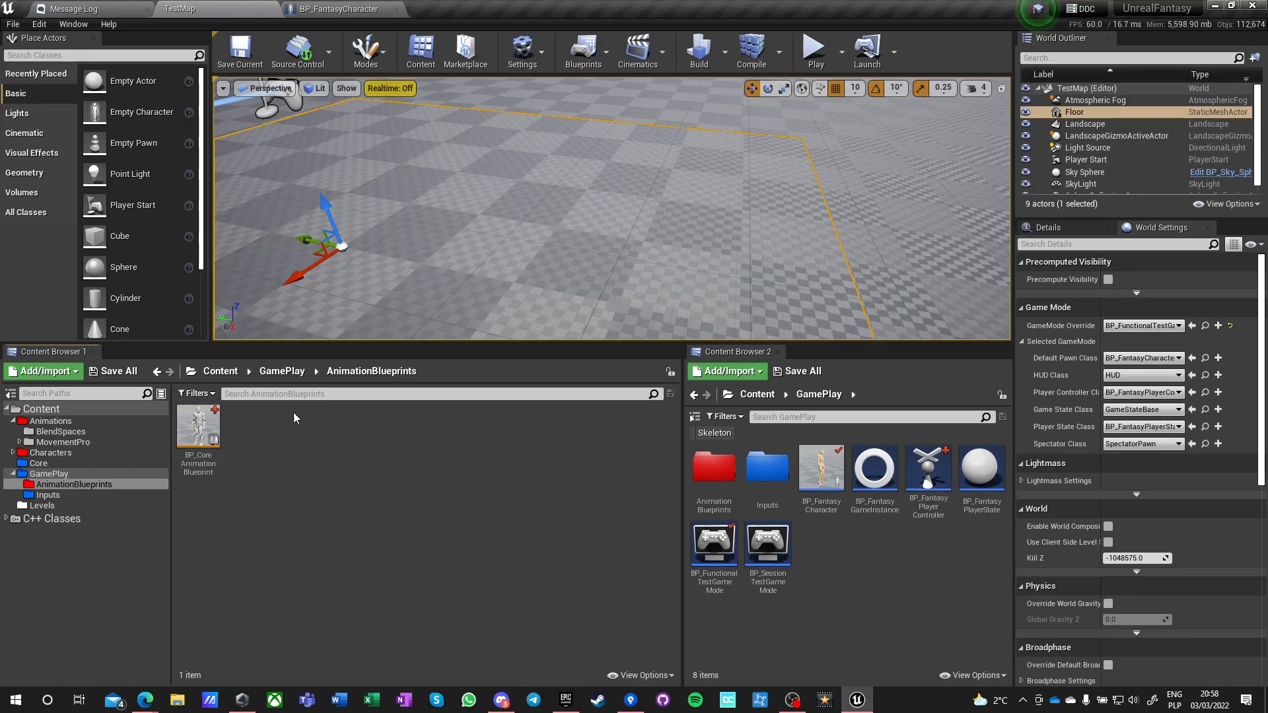
left_click(285, 373)
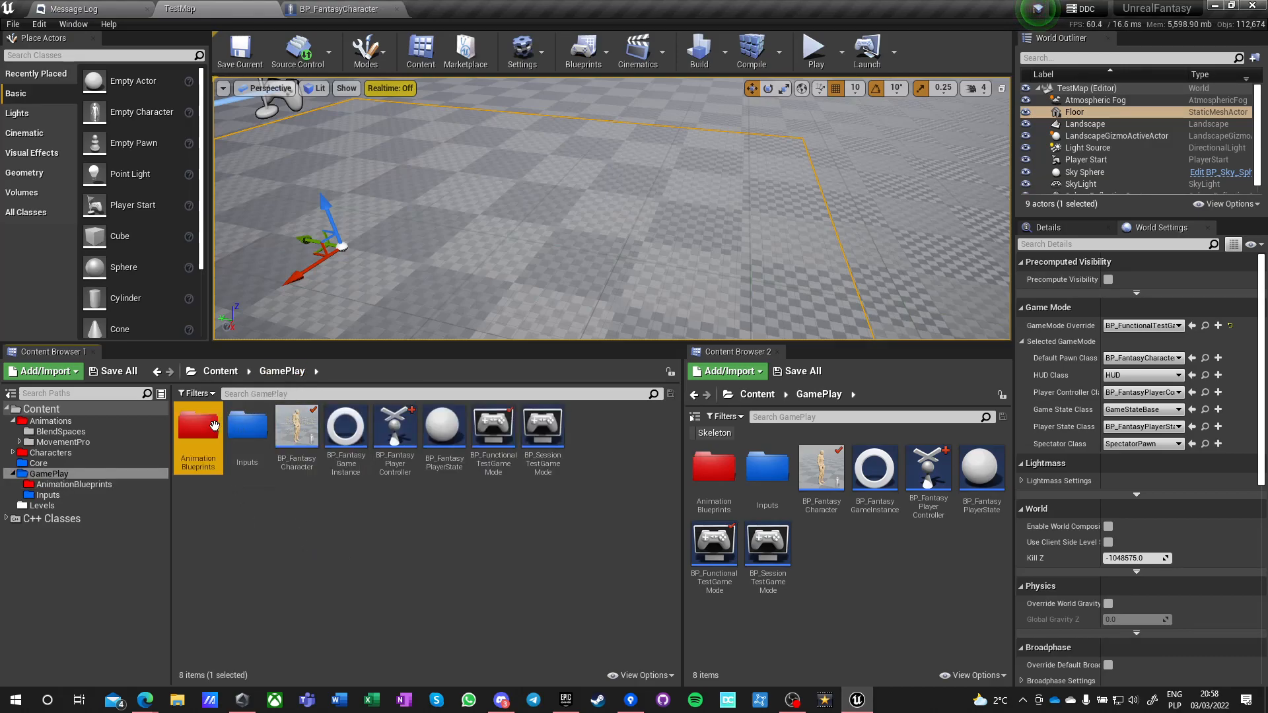
key("F2")
key("Right")
key("BackSpace")
key("BackSpace")
key("BackSpace")
key("BackSpace")
key("BackSpace")
key("BackSpace")
key("BackSpace")
key("BackSpace")
key("BackSpace")
key("BackSpace")
type("Syste")
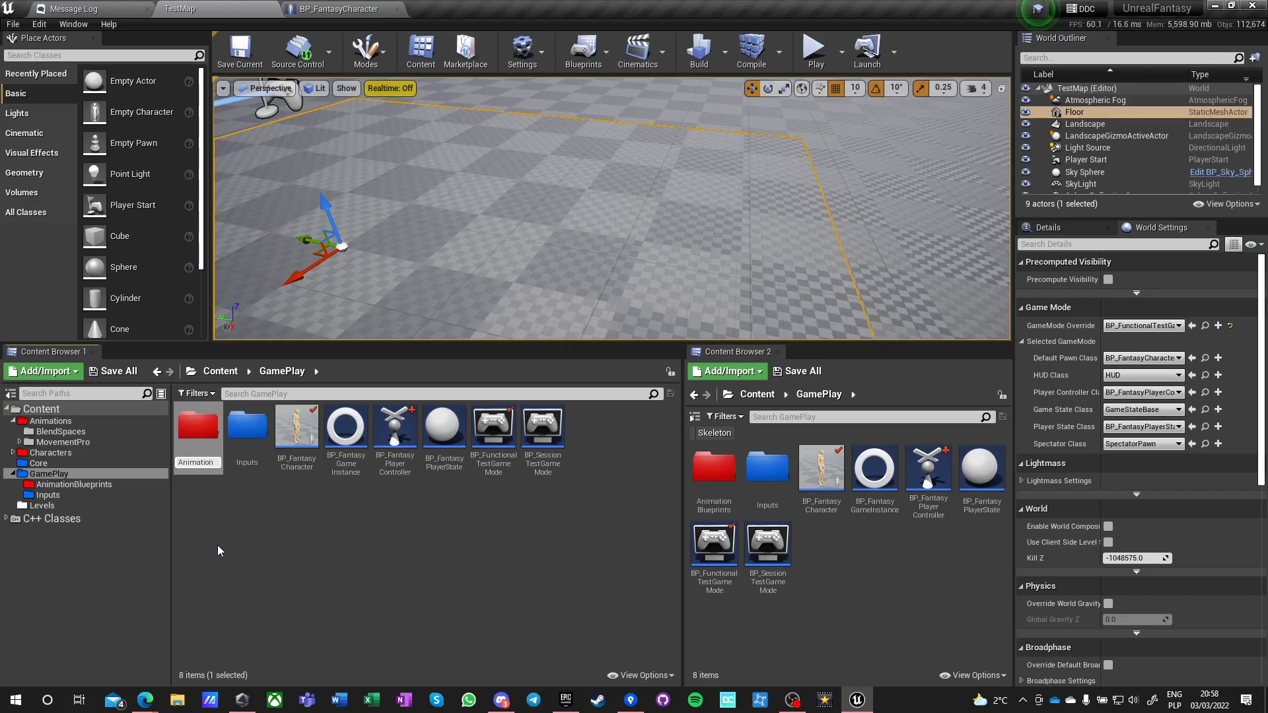
type("m")
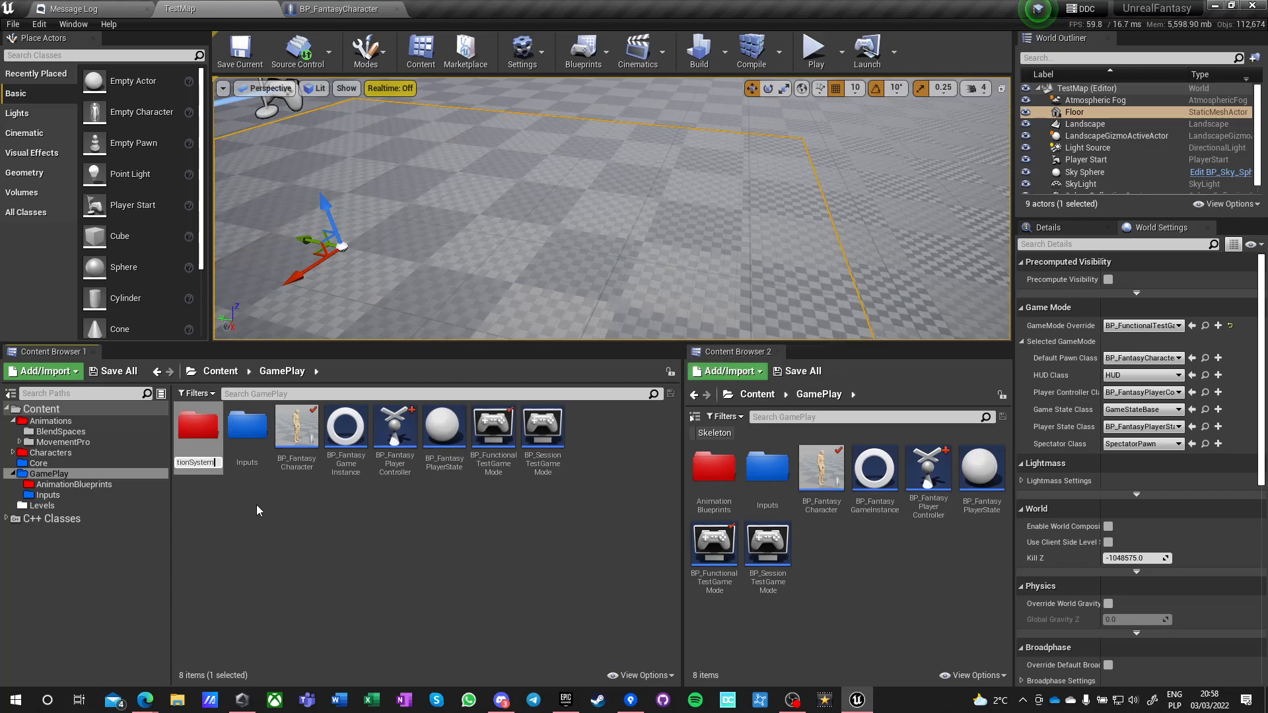
key("Return")
left_click(286, 527)
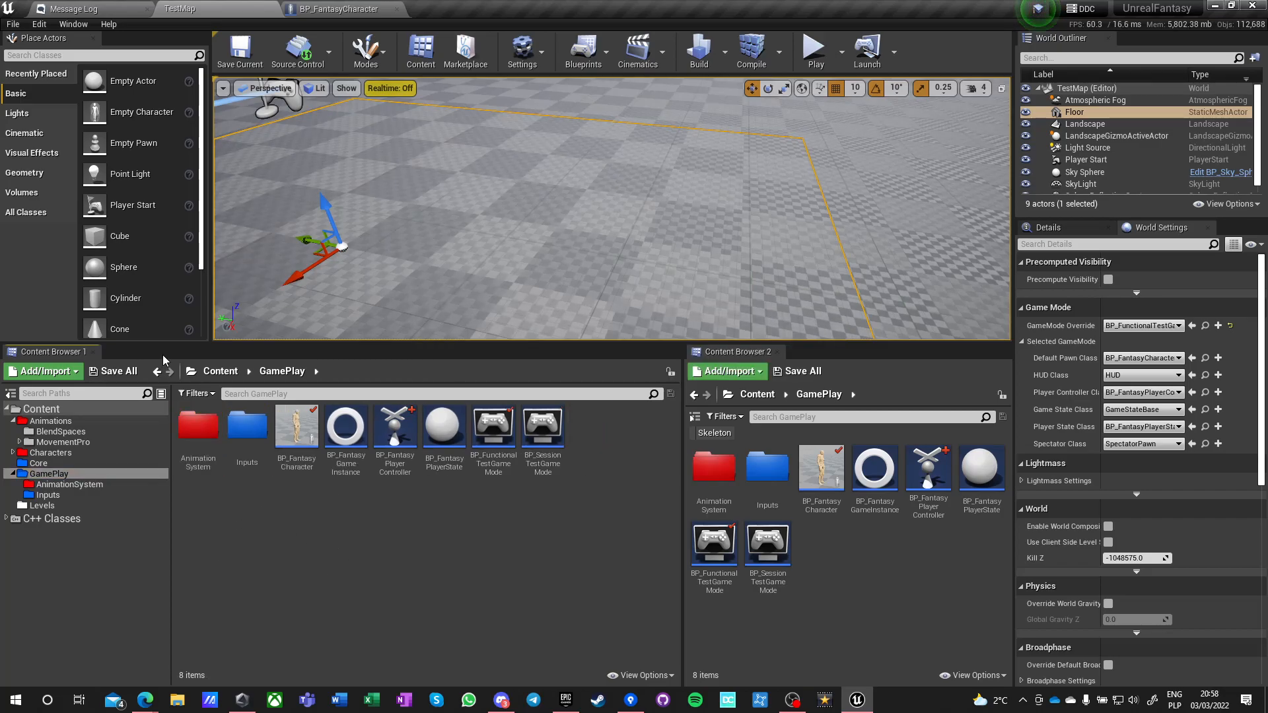
Fix up the redirectors in the Content folder and show the Content root in Content Browser 2.
right_click(45, 410)
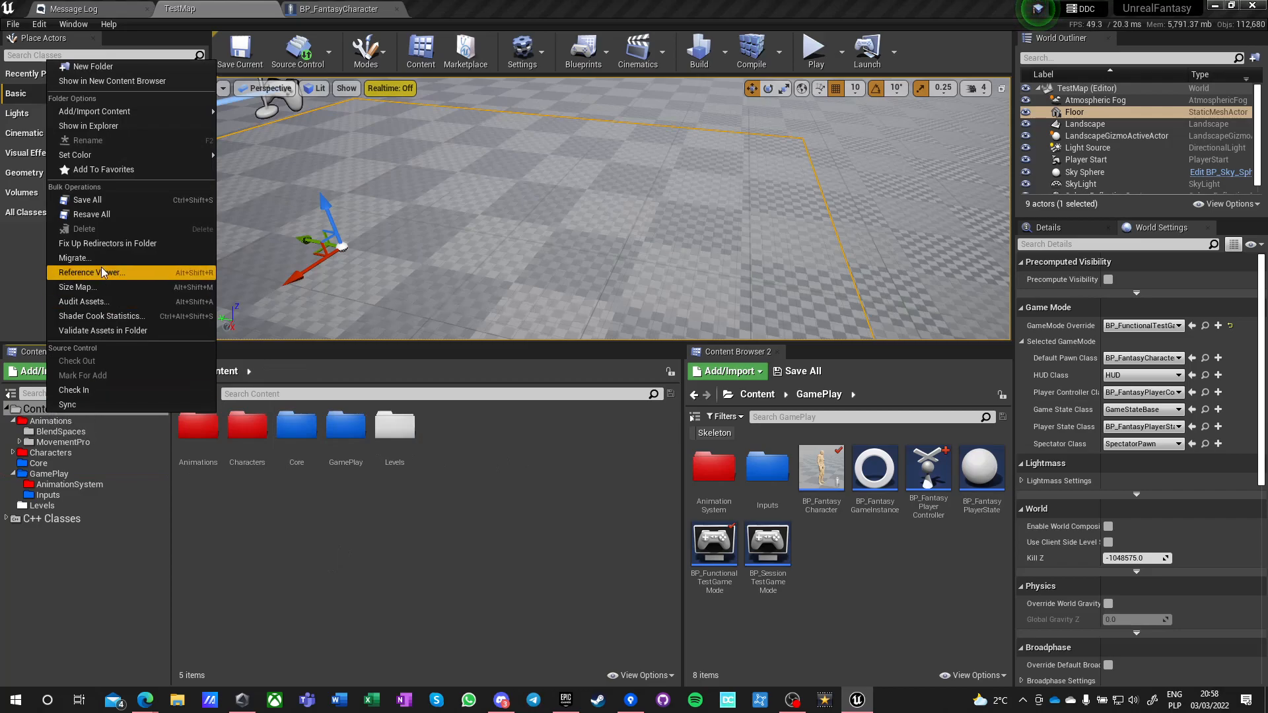
left_click(97, 245)
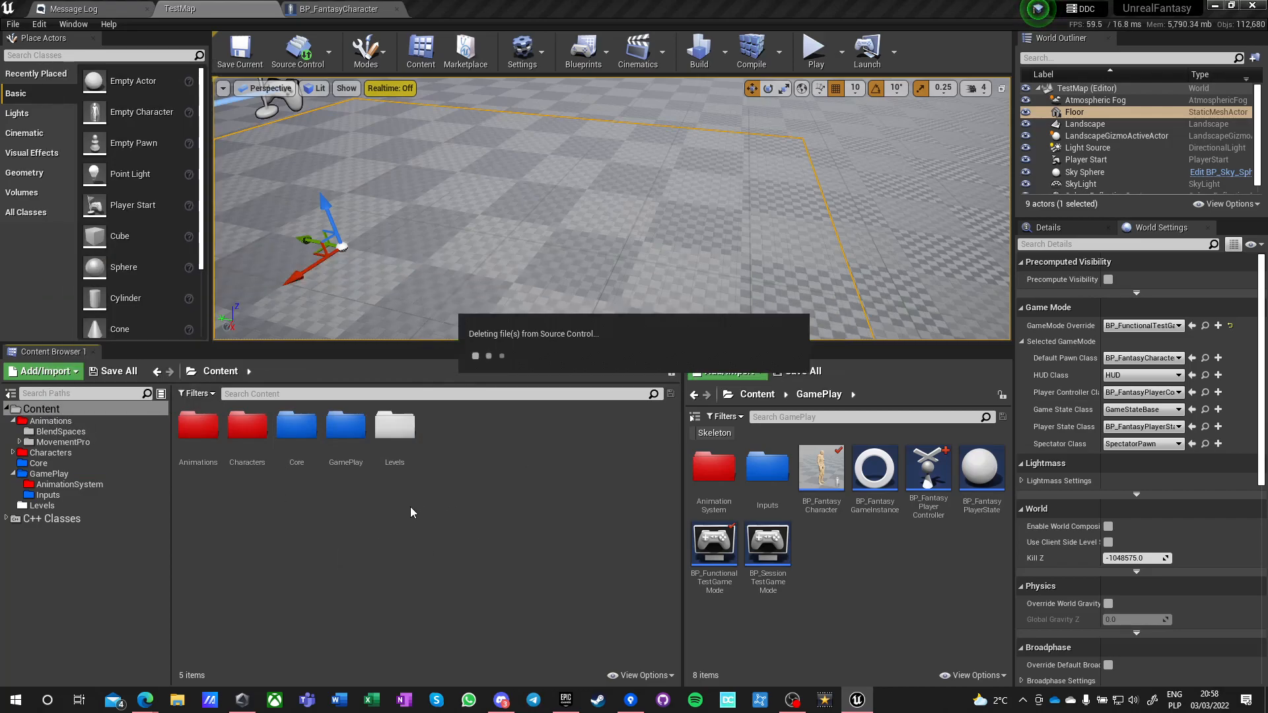
left_click(757, 395)
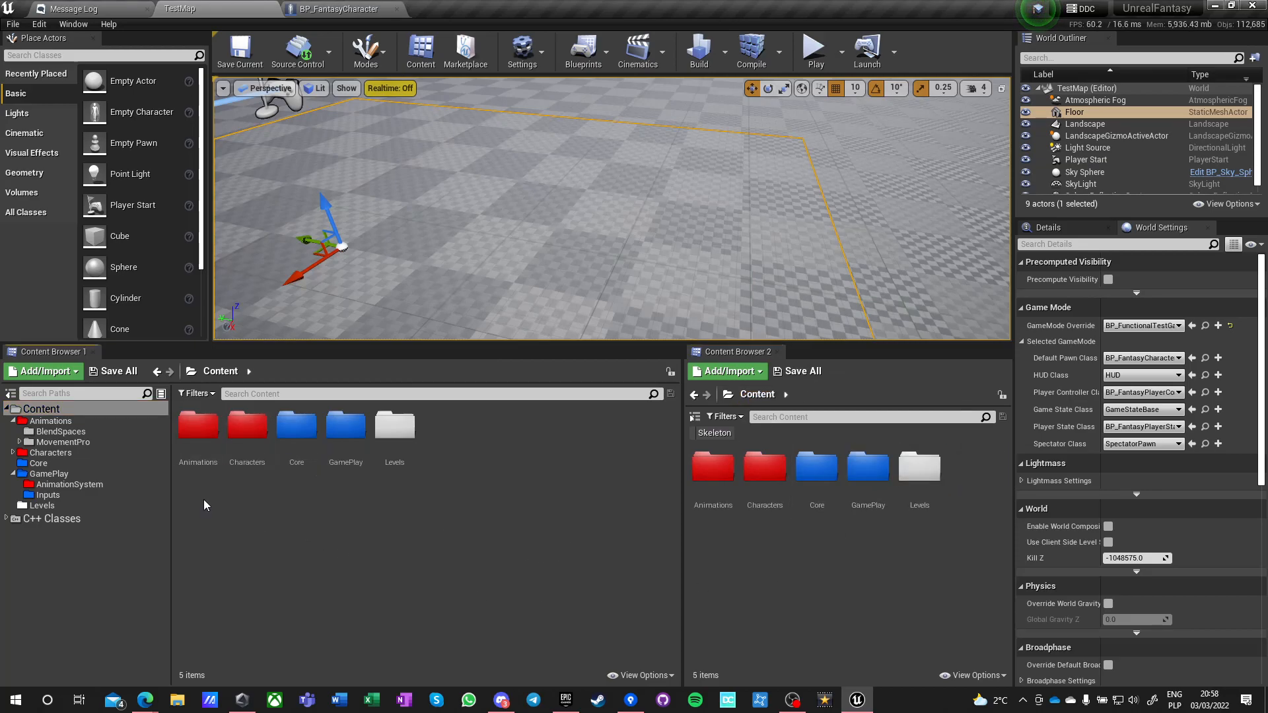
Create an Animation Layer Interface named BP_AGRAnimationInterface in the GamePlay/AnimationSystem folder.
double_click(345, 428)
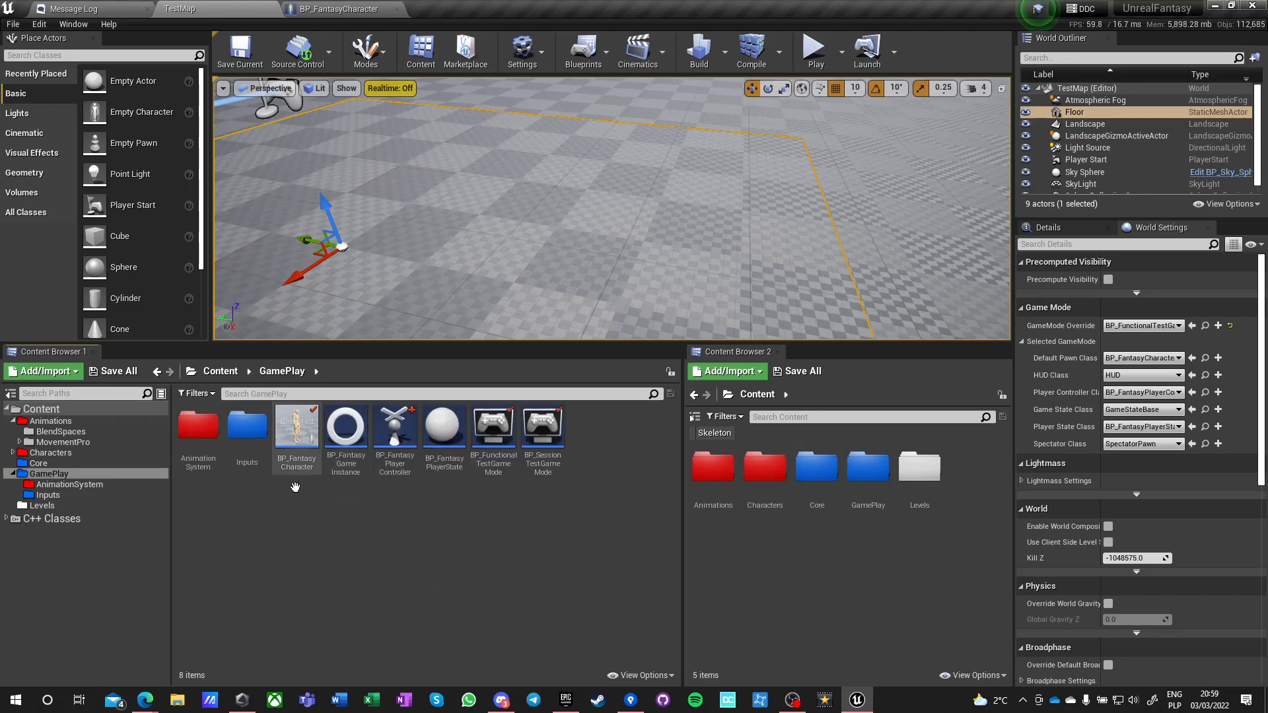
double_click(199, 428)
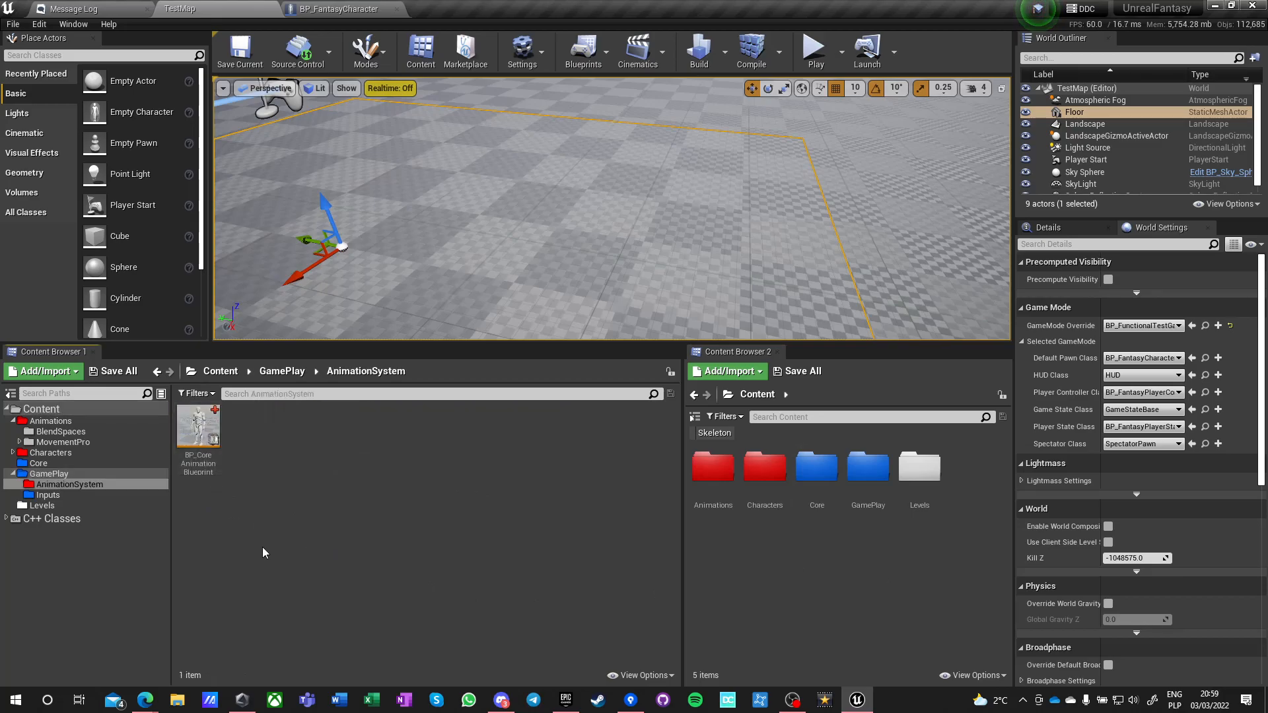
right_click(258, 460)
mouse_move(356, 228)
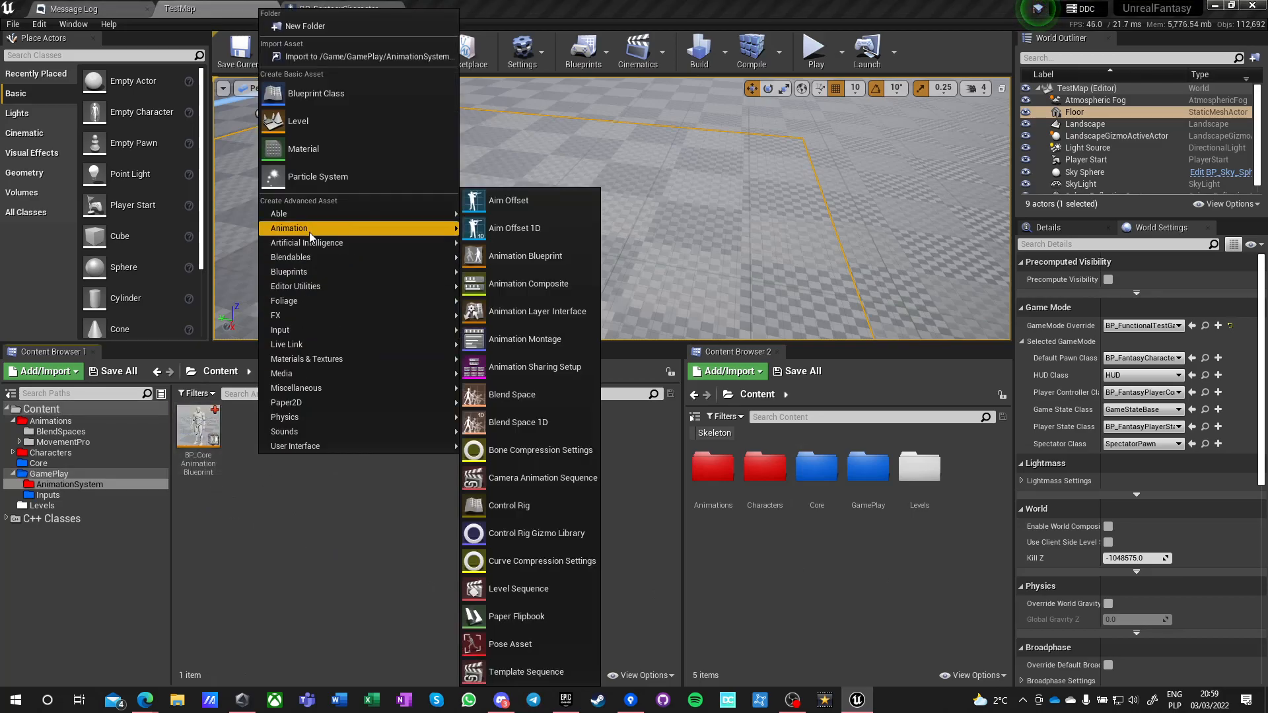
left_click(534, 315)
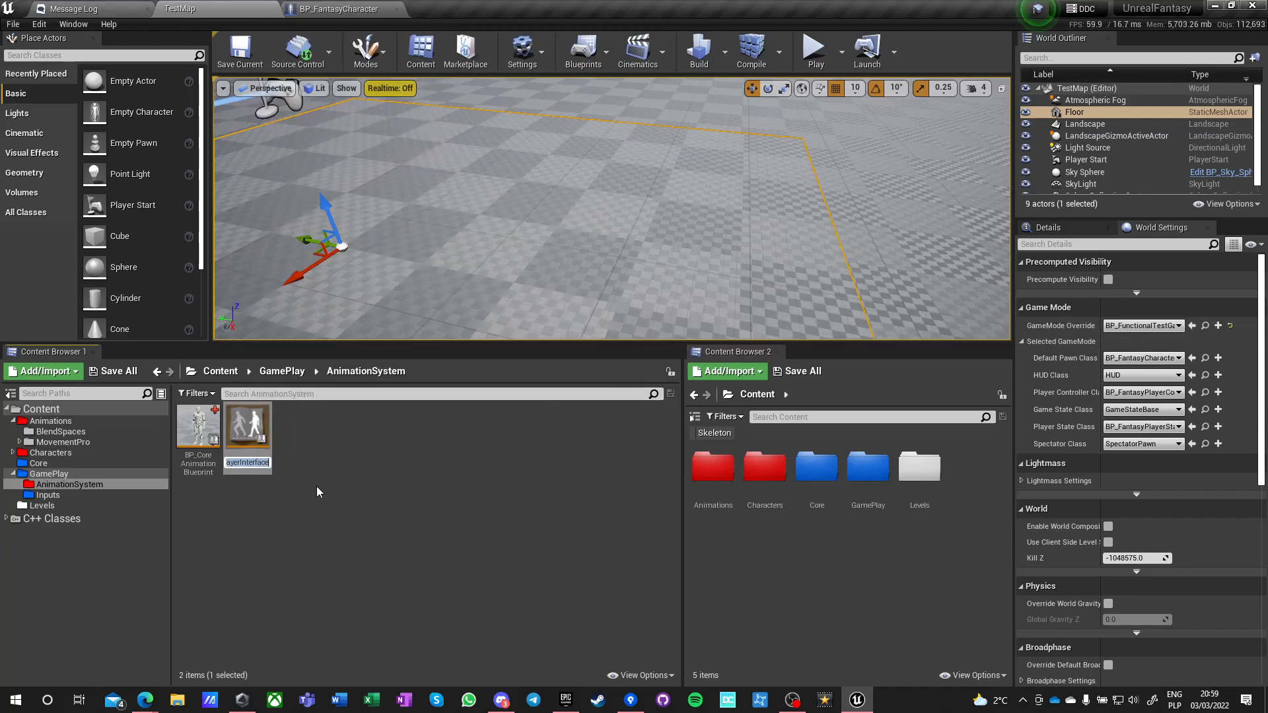
type("BP_")
type("AGR")
type("Animation")
type("Interface")
key("Return")
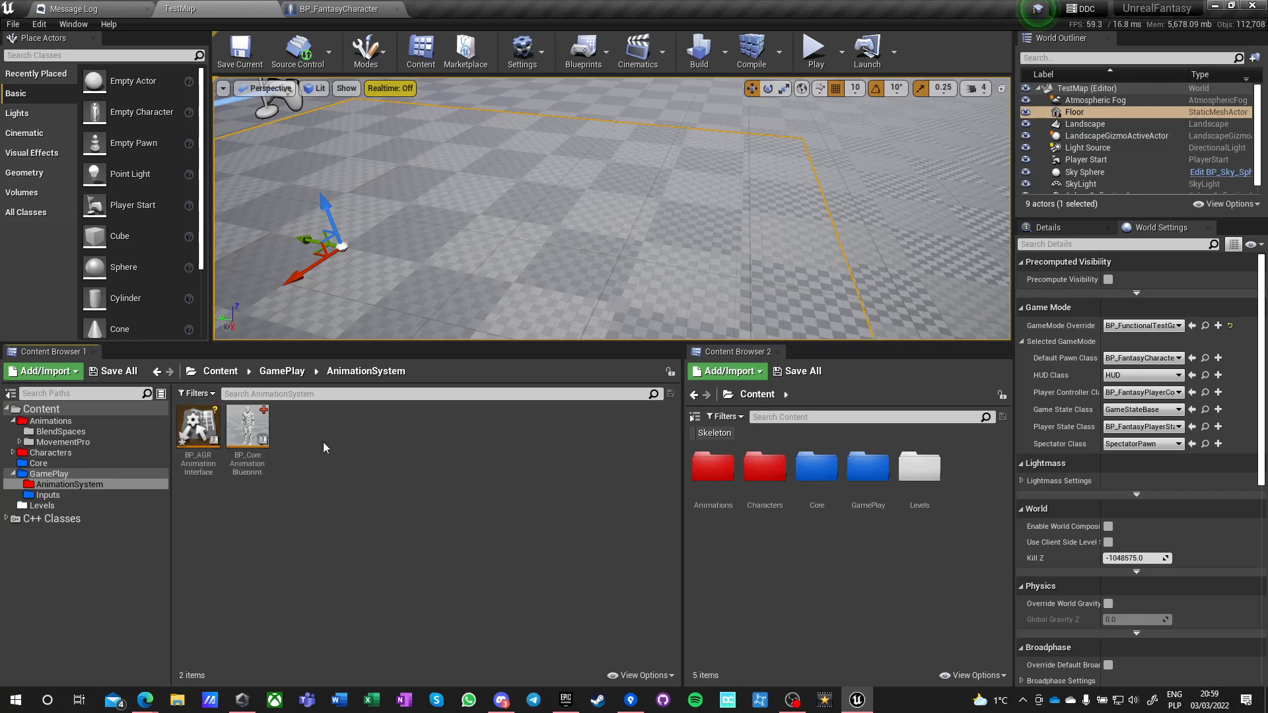
Open BP_AGRAnimationInterface and name its first animation layer BasePose.
double_click(198, 428)
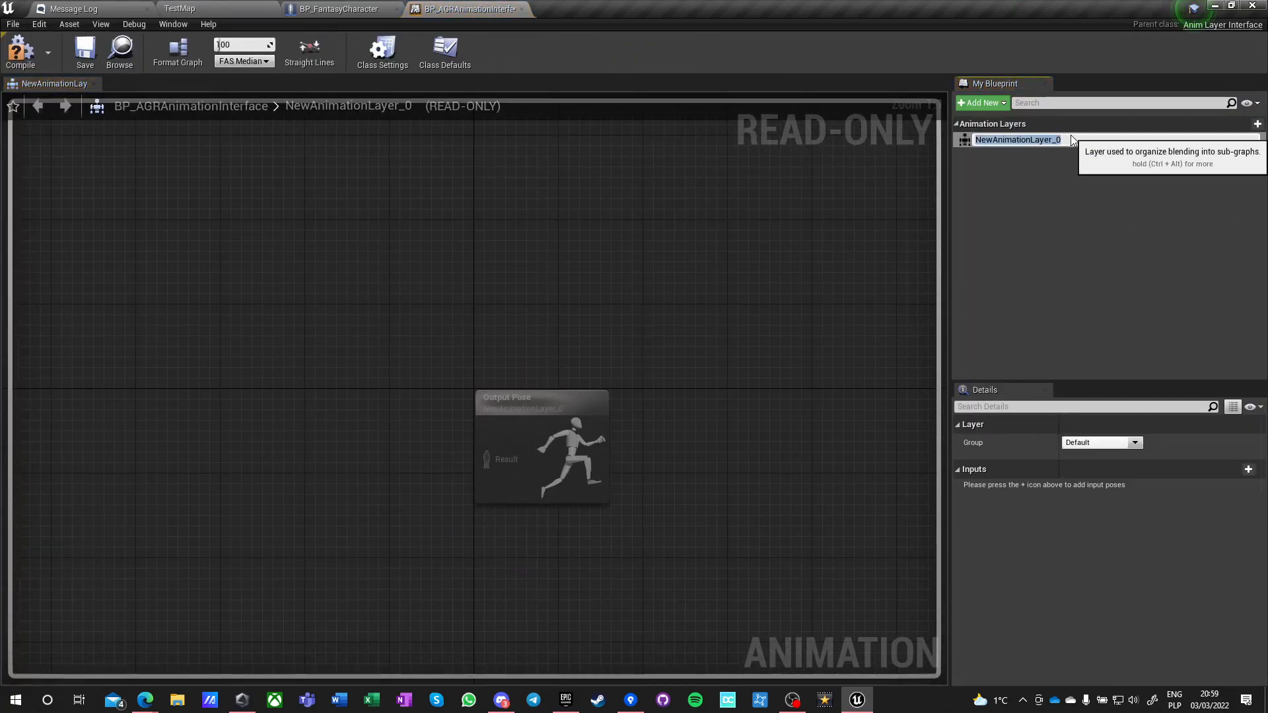
type("BasePose")
key("Return")
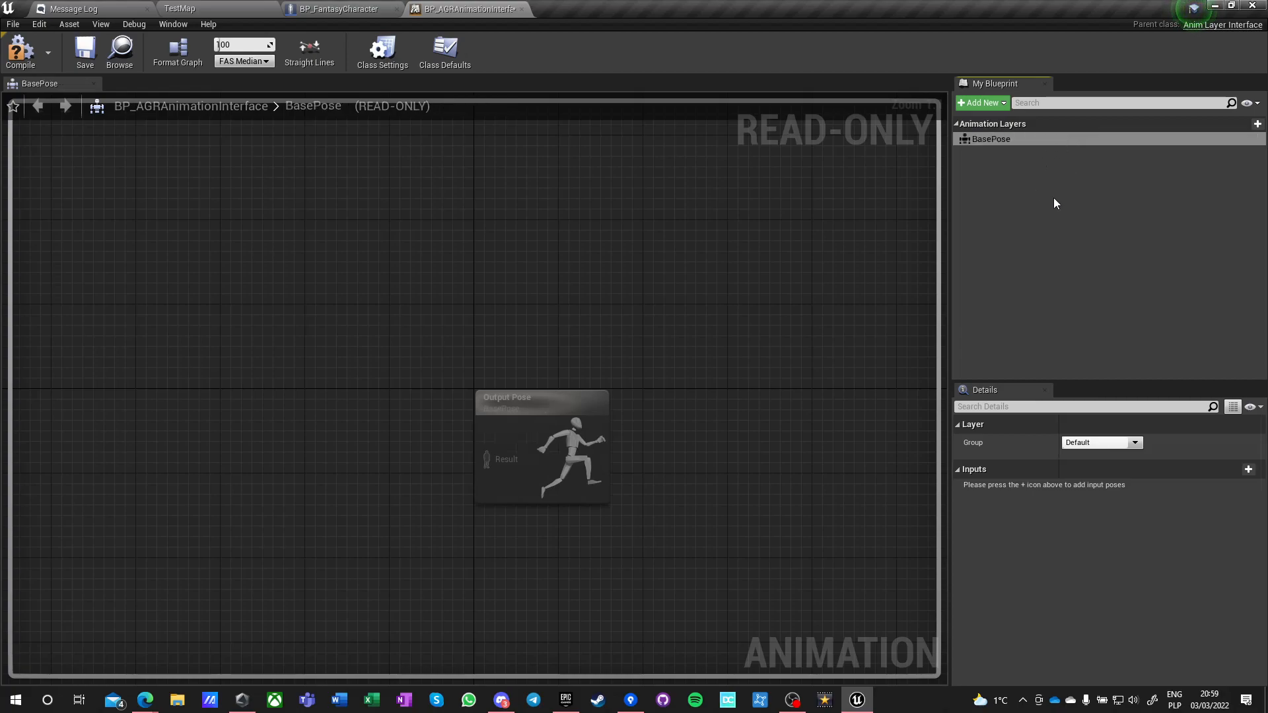
Add an animation layer named OverlayPose to the interface.
left_click(985, 105)
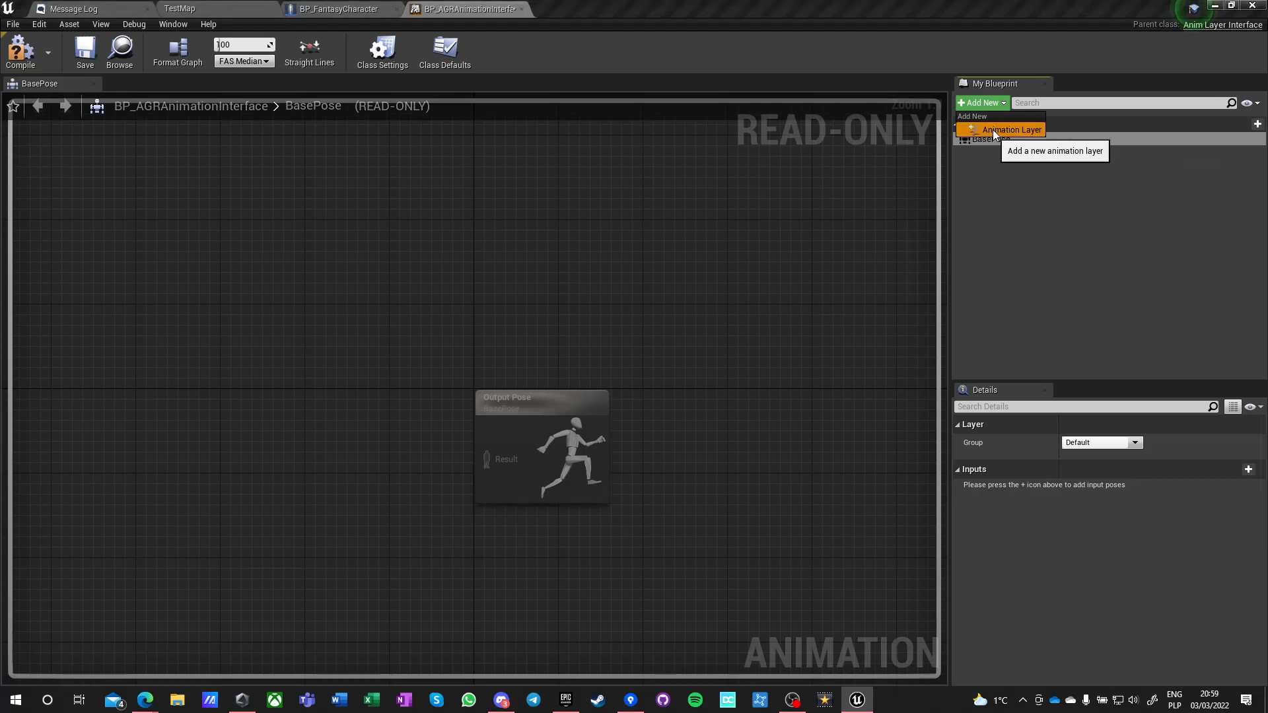
left_click(992, 129)
type("OverlayPose")
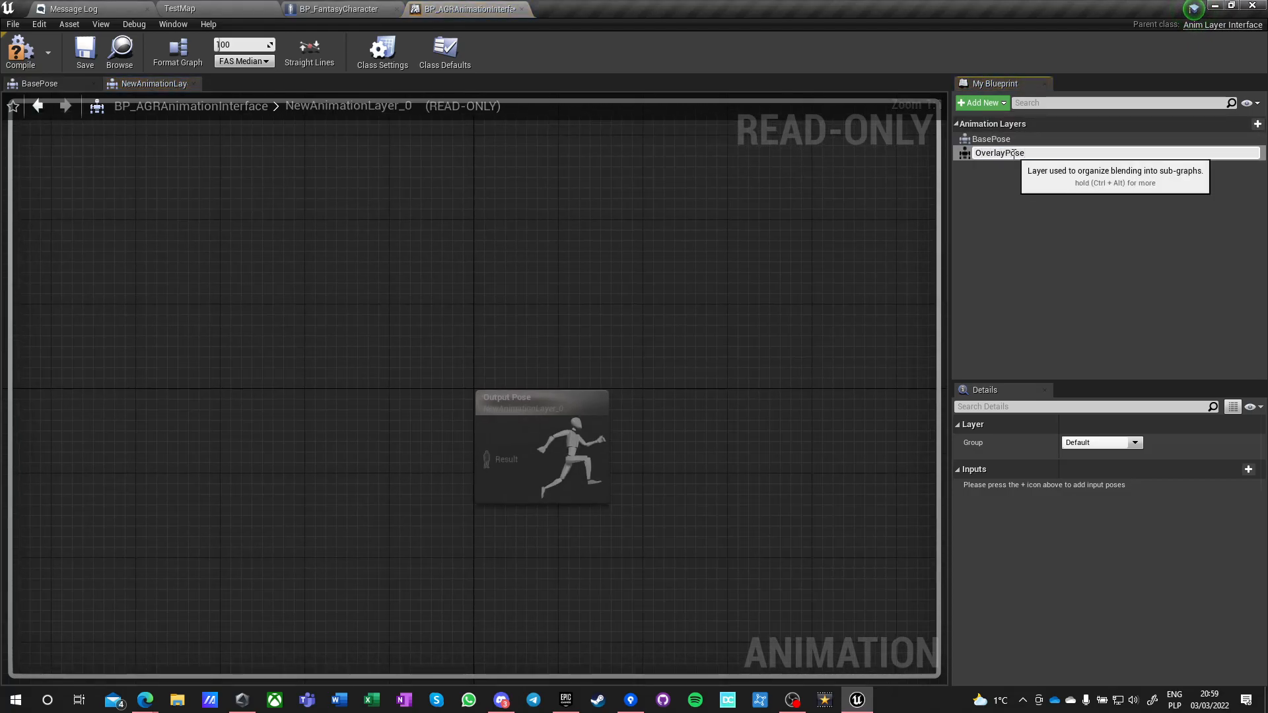
key("Return")
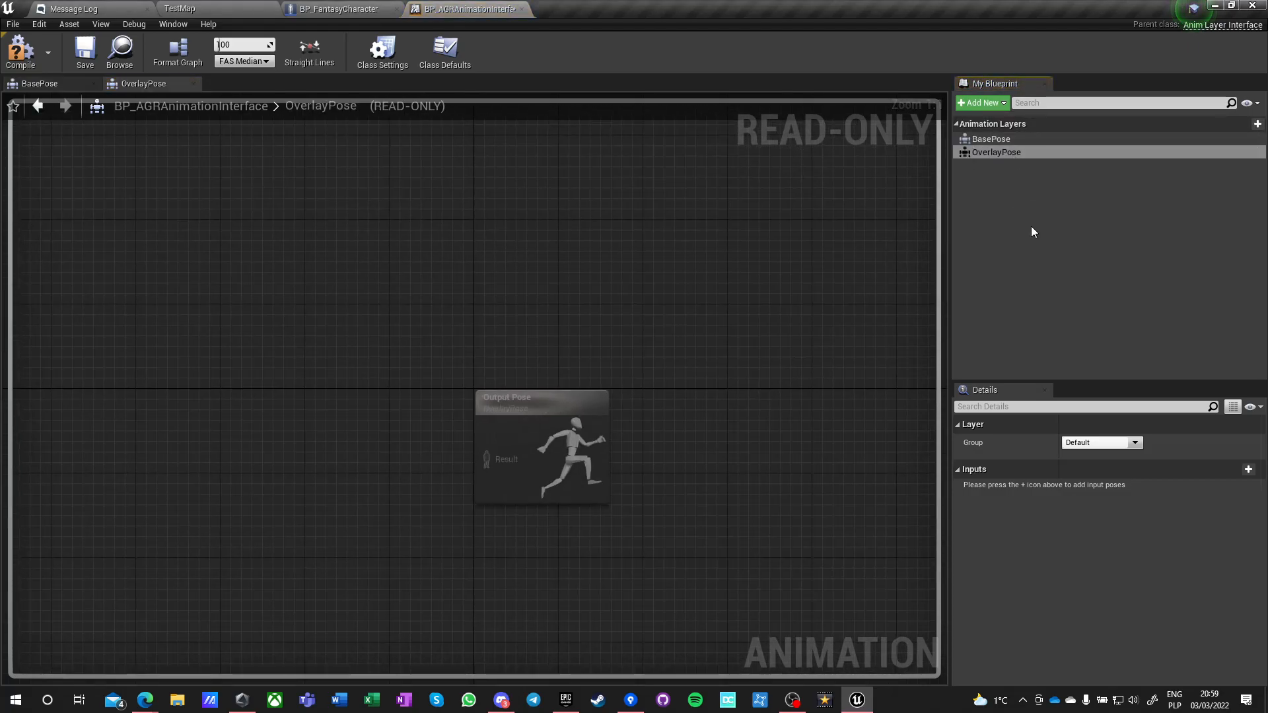
Add an animation layer named AimOffset below OverlayPose.
left_click(983, 103)
left_click(995, 129)
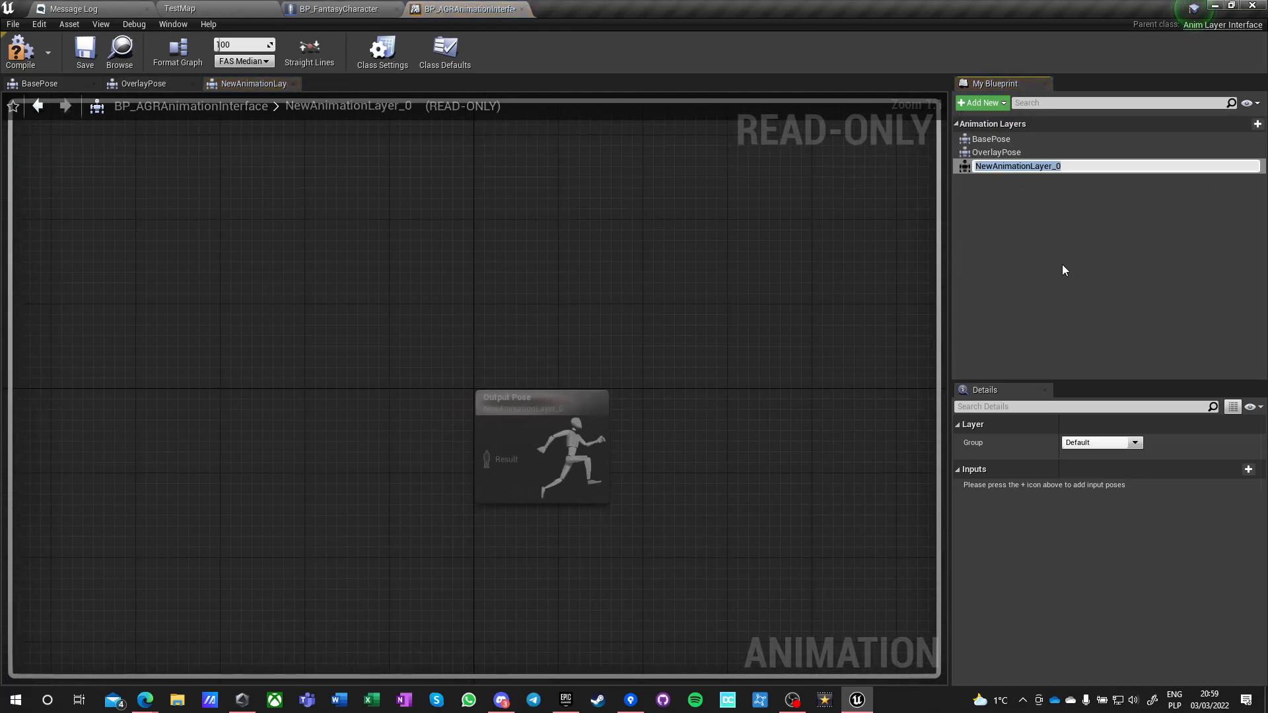
type("Aim")
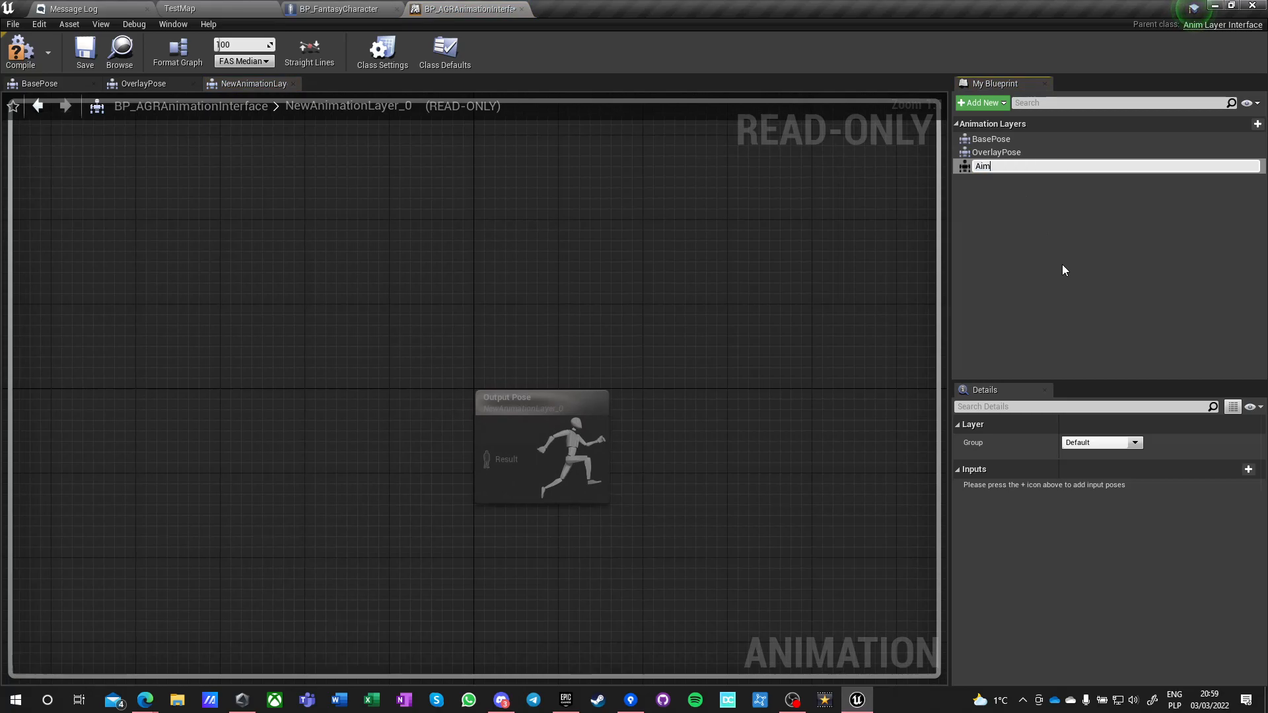
type("Offset")
key("Return")
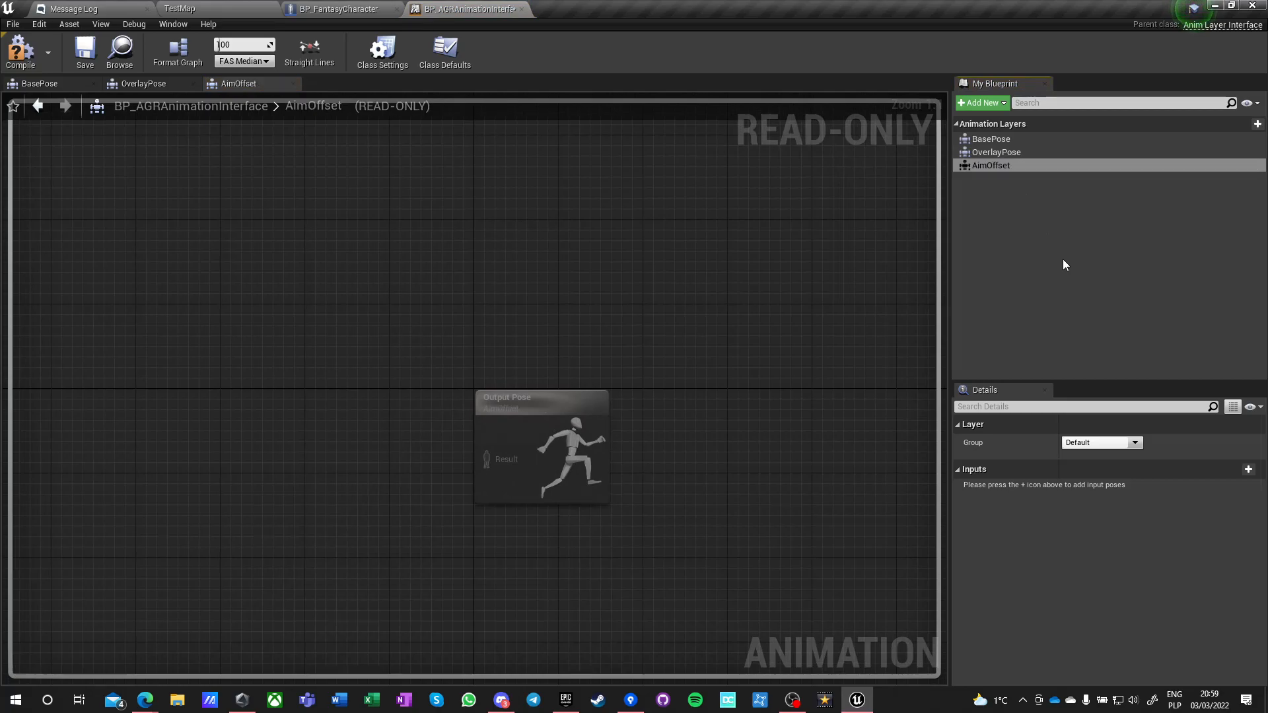
Add an animation layer named IK to the interface.
left_click(991, 105)
left_click(998, 129)
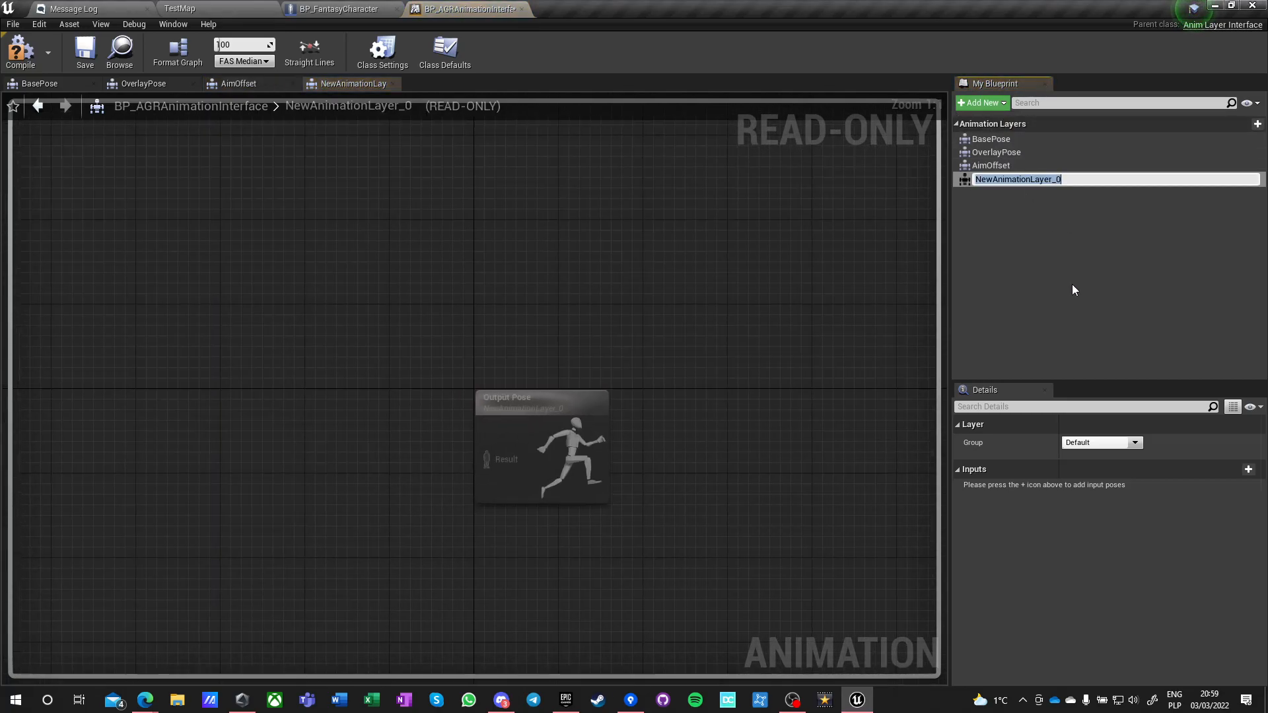
type("IK")
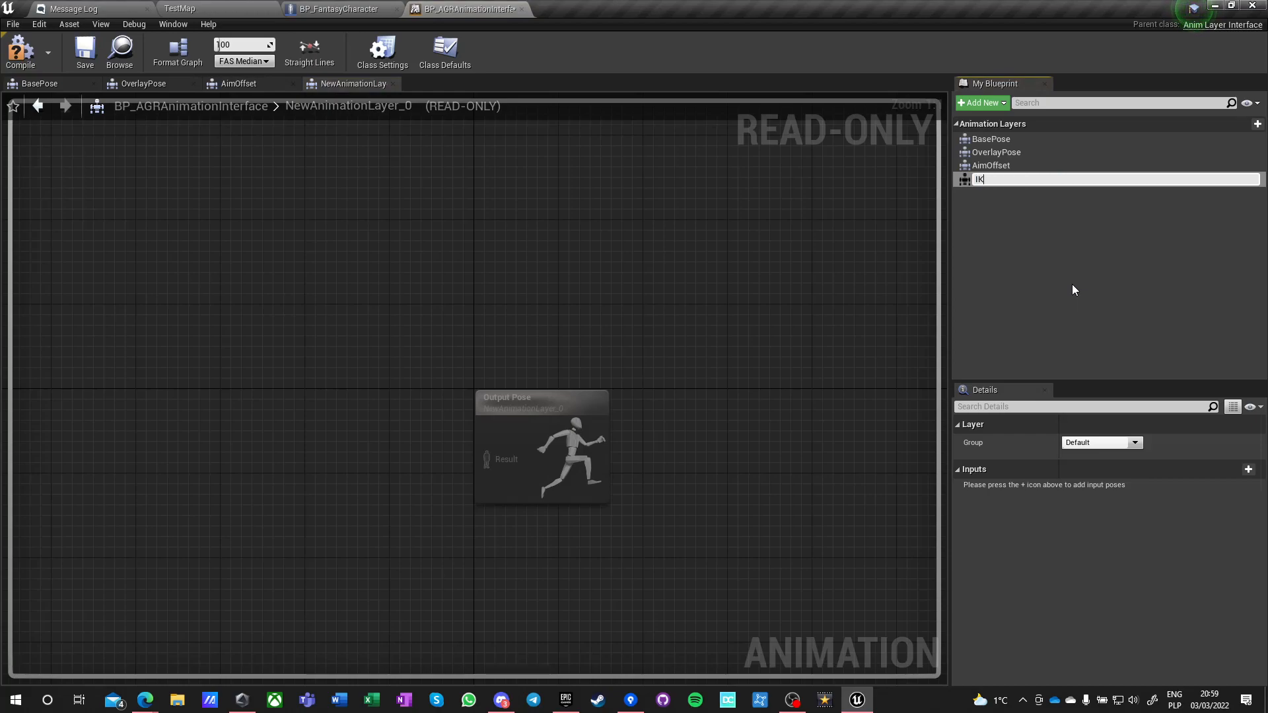
key("Return")
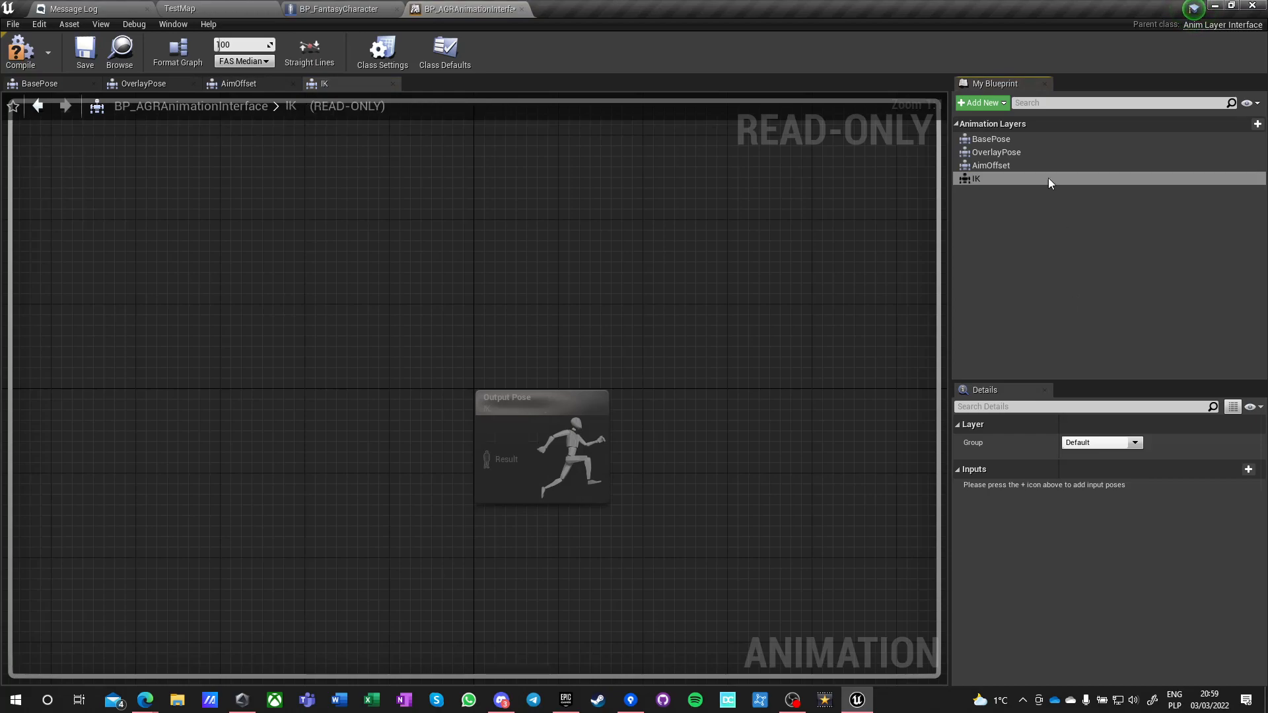
Add an animation layer named Montages, and compile and save the interface.
left_click(991, 104)
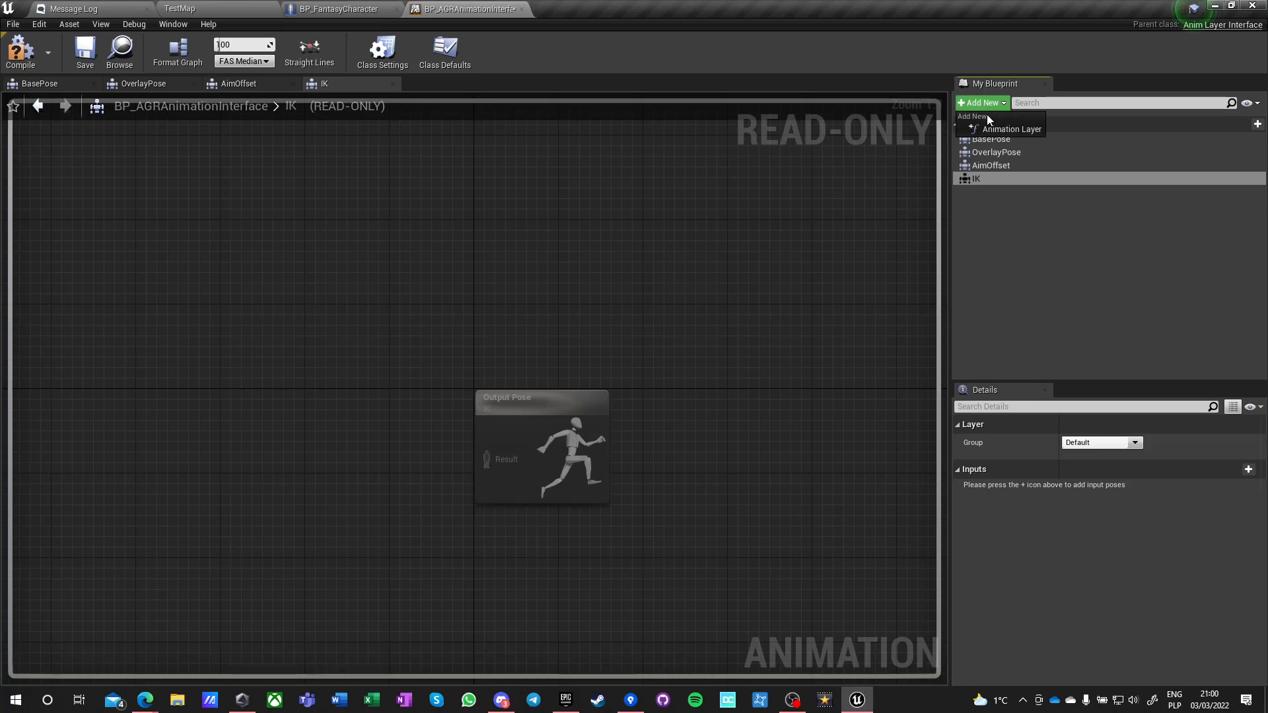
left_click(986, 125)
type("Montages")
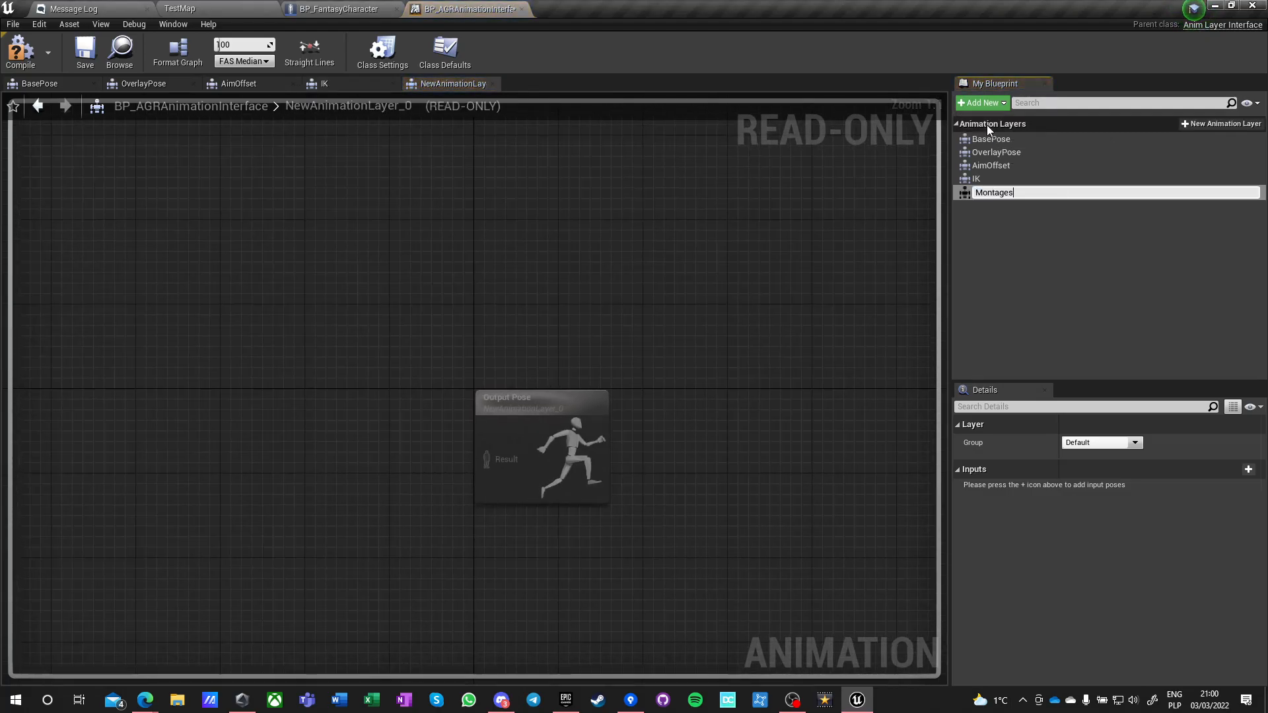
key("Return")
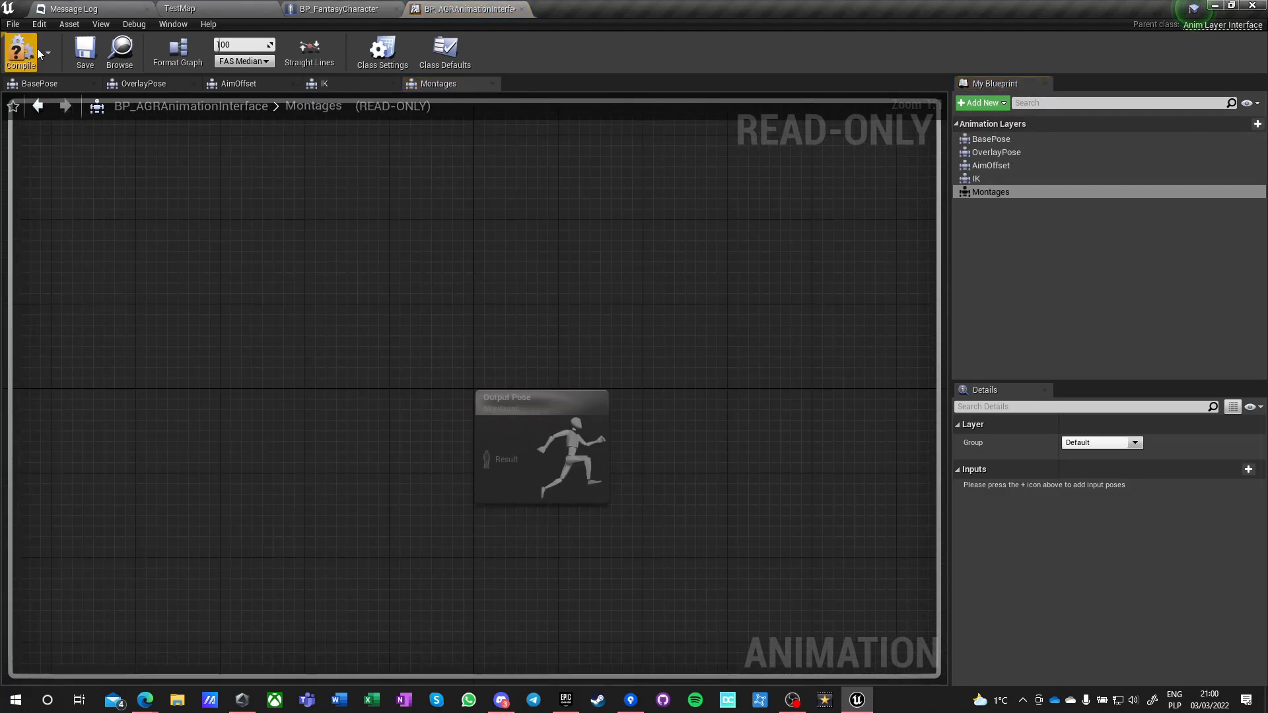
left_click(85, 52)
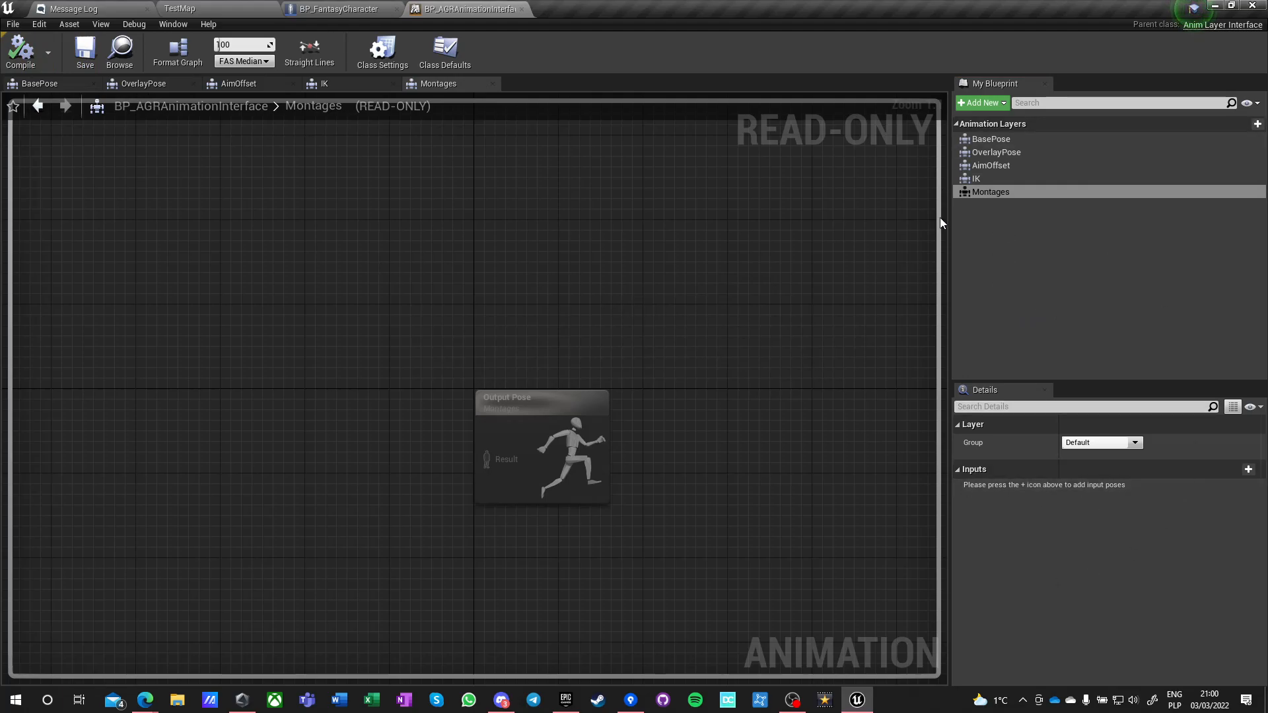
Compile and save the BP_FantasyCharacter blueprint.
left_click(339, 9)
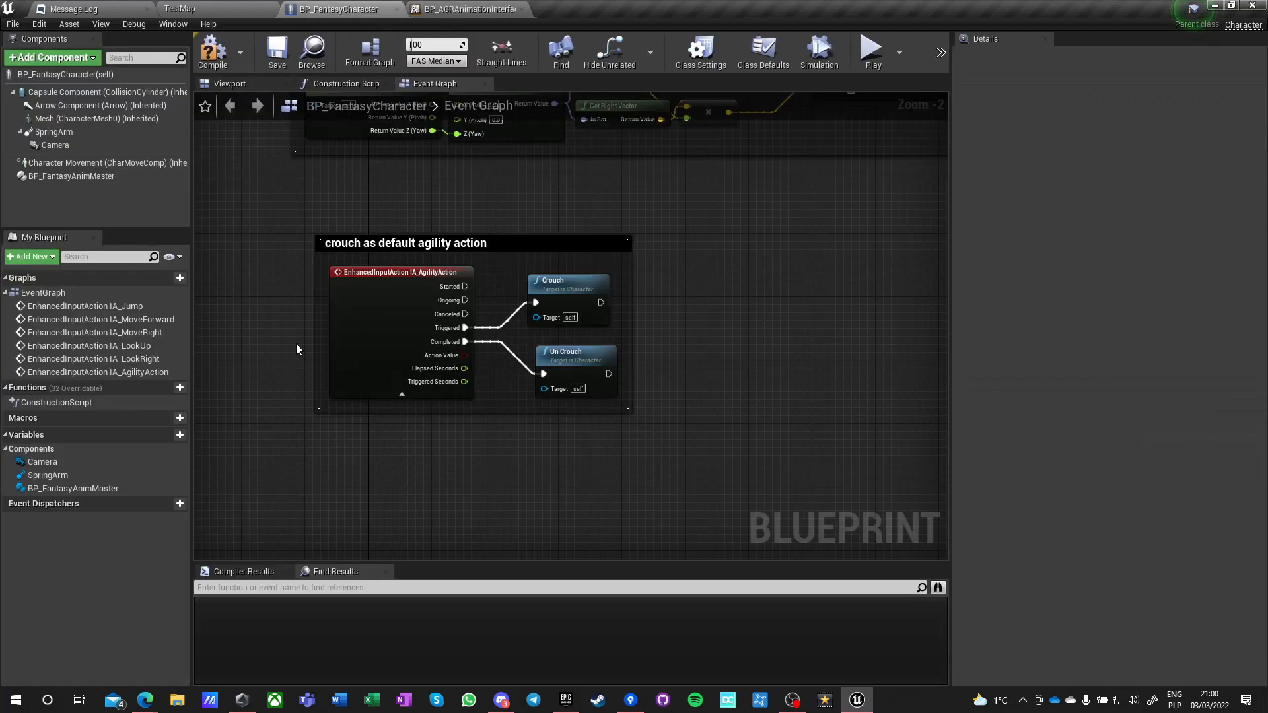
left_click(220, 49)
left_click(276, 51)
Return to the TestMap level editor and set the colour of the BlendSpaces folder under Animations to red.
left_click(203, 11)
left_click(381, 549)
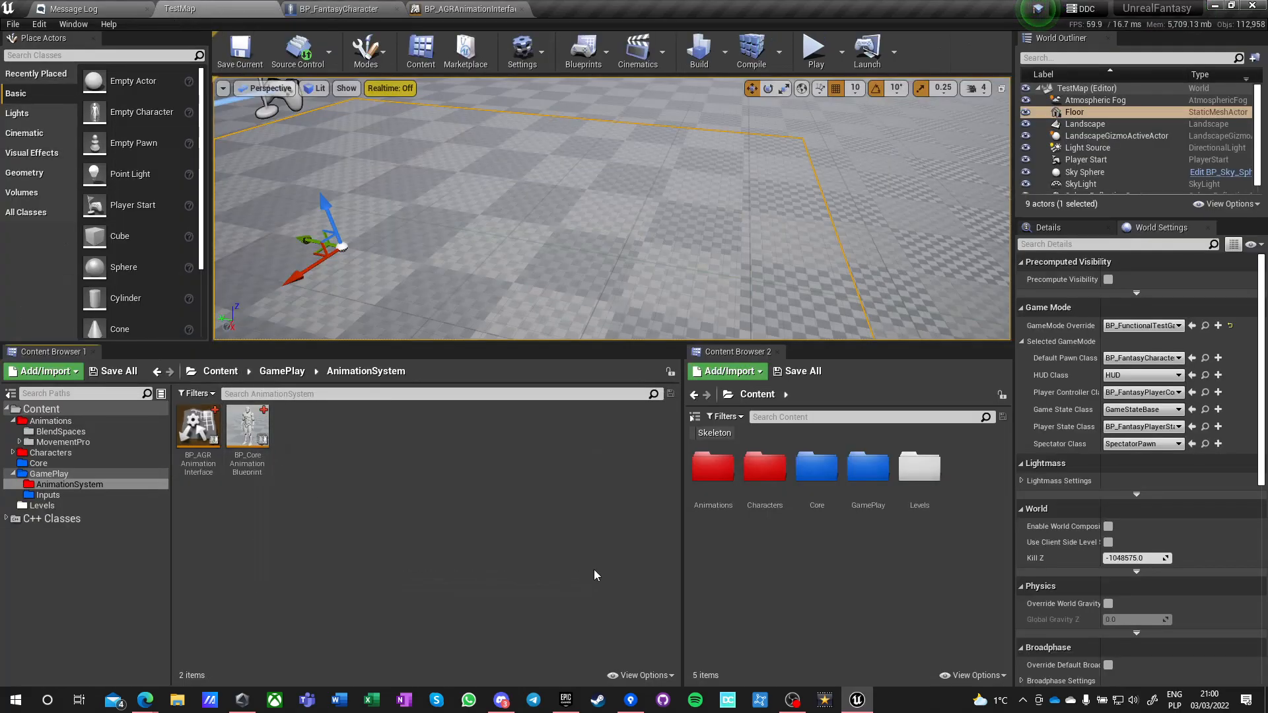
double_click(713, 468)
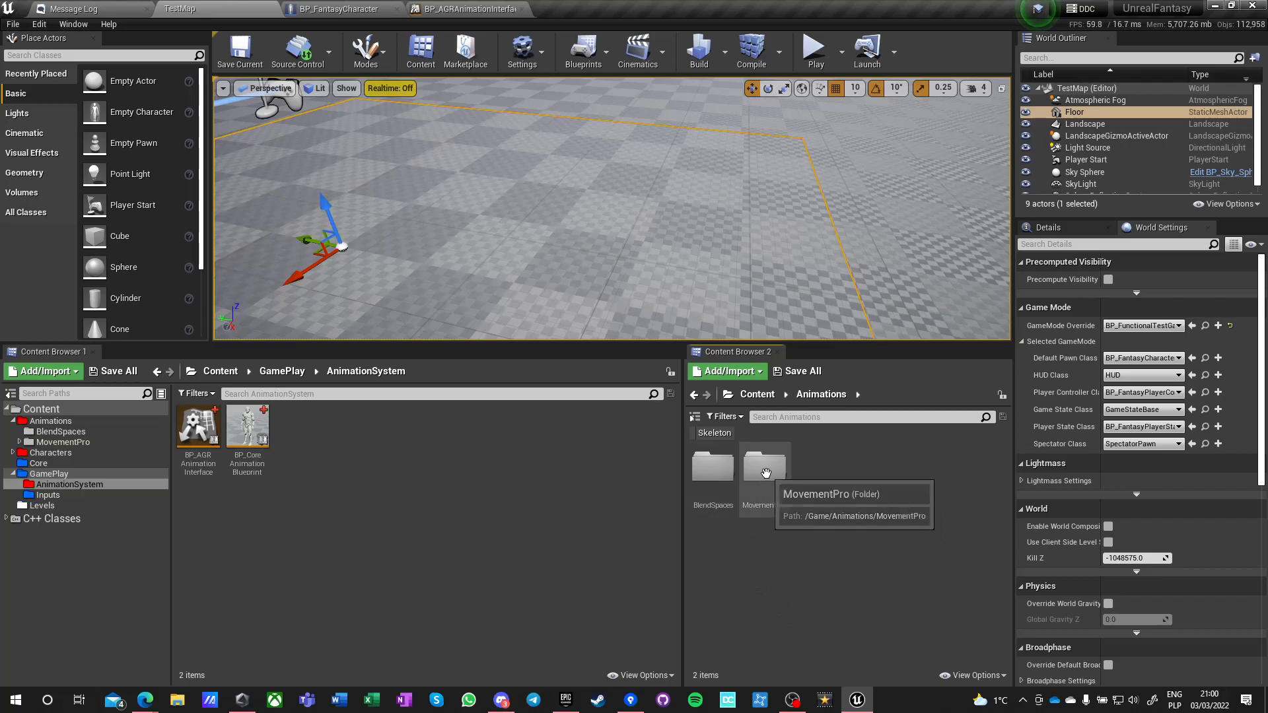
left_click(713, 480)
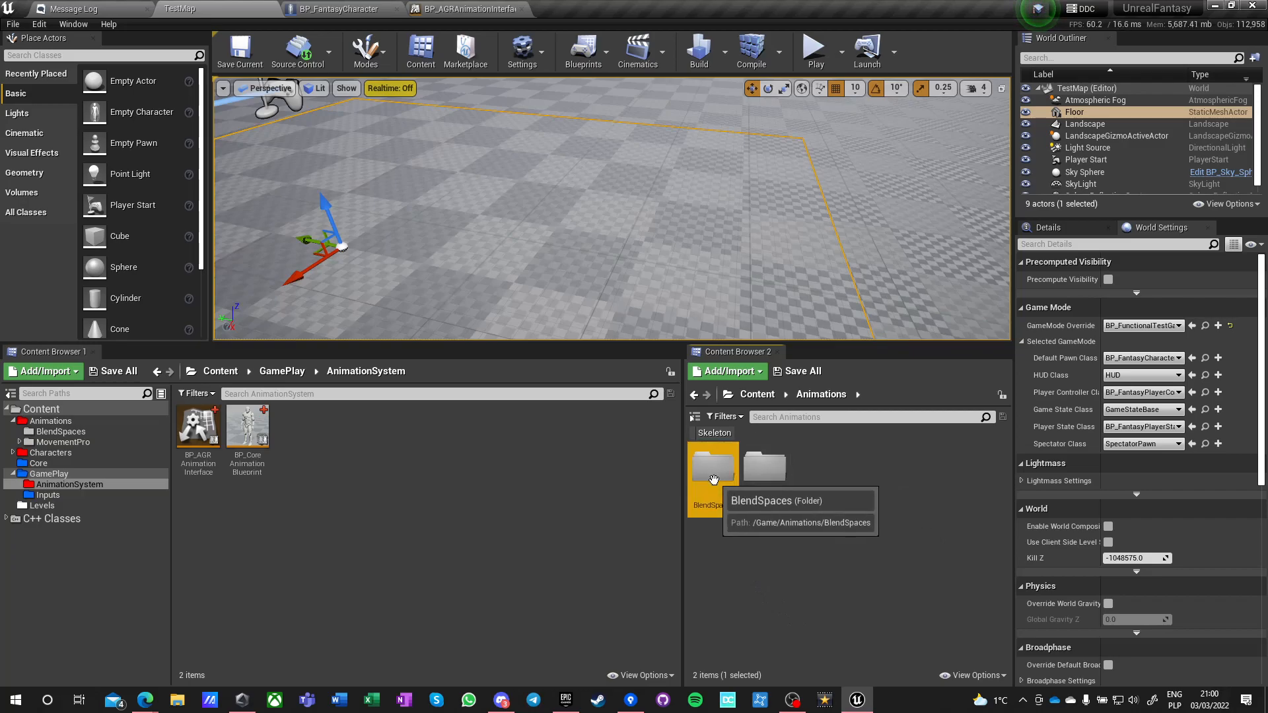
right_click(713, 480)
mouse_move(780, 225)
left_click(909, 248)
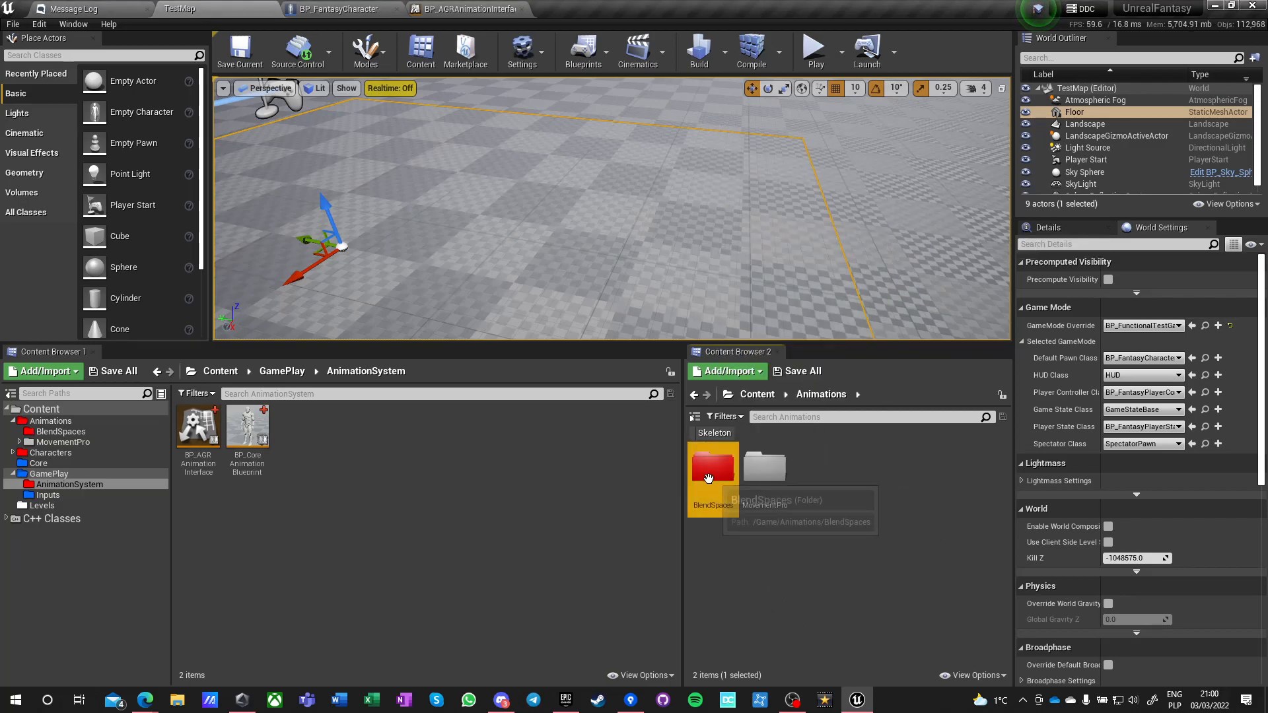
Create a Blend Space asset for the UE4_Mannequin_Skeleton inside the BlendSpaces folder under Animations.
double_click(708, 479)
right_click(765, 462)
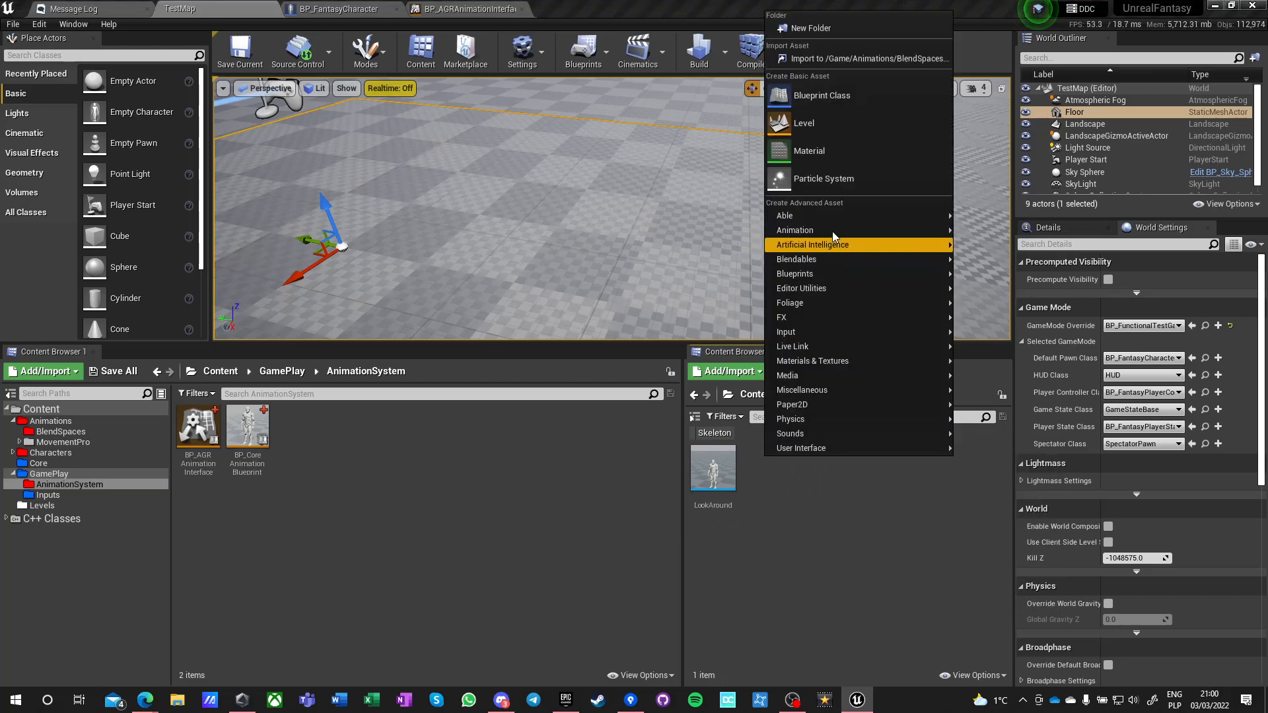
mouse_move(826, 232)
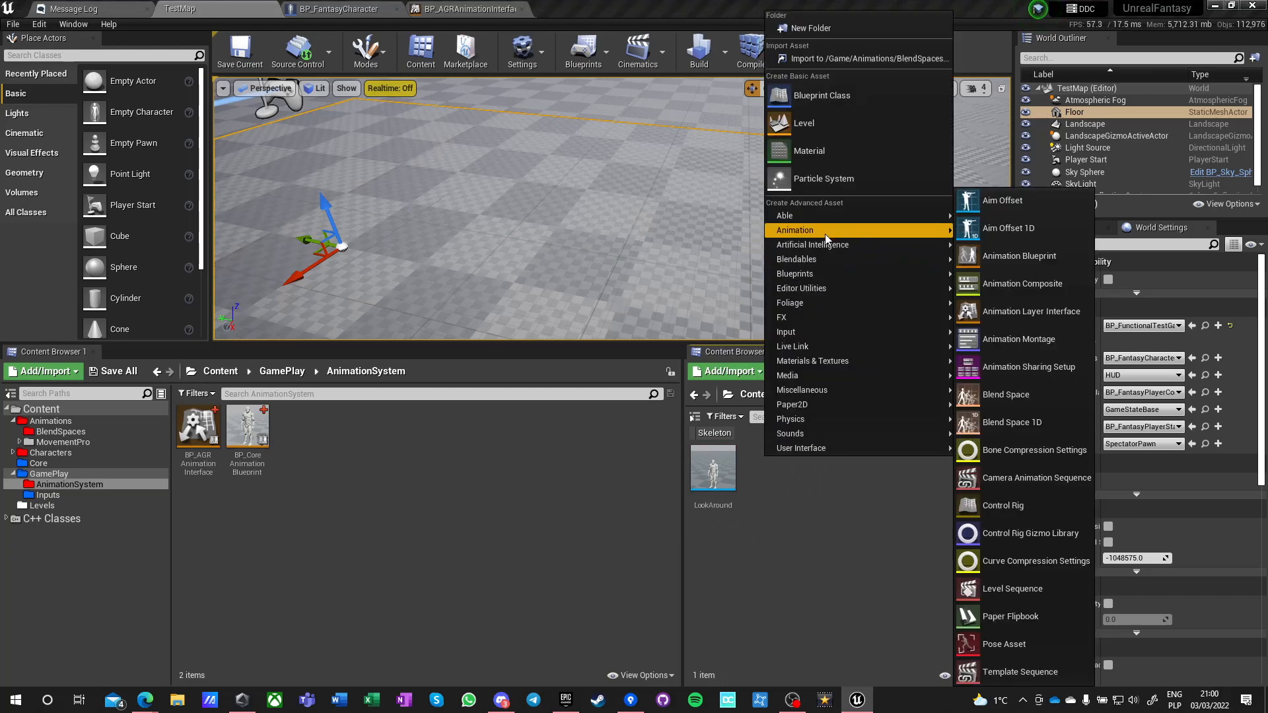
left_click(1007, 396)
left_click(527, 177)
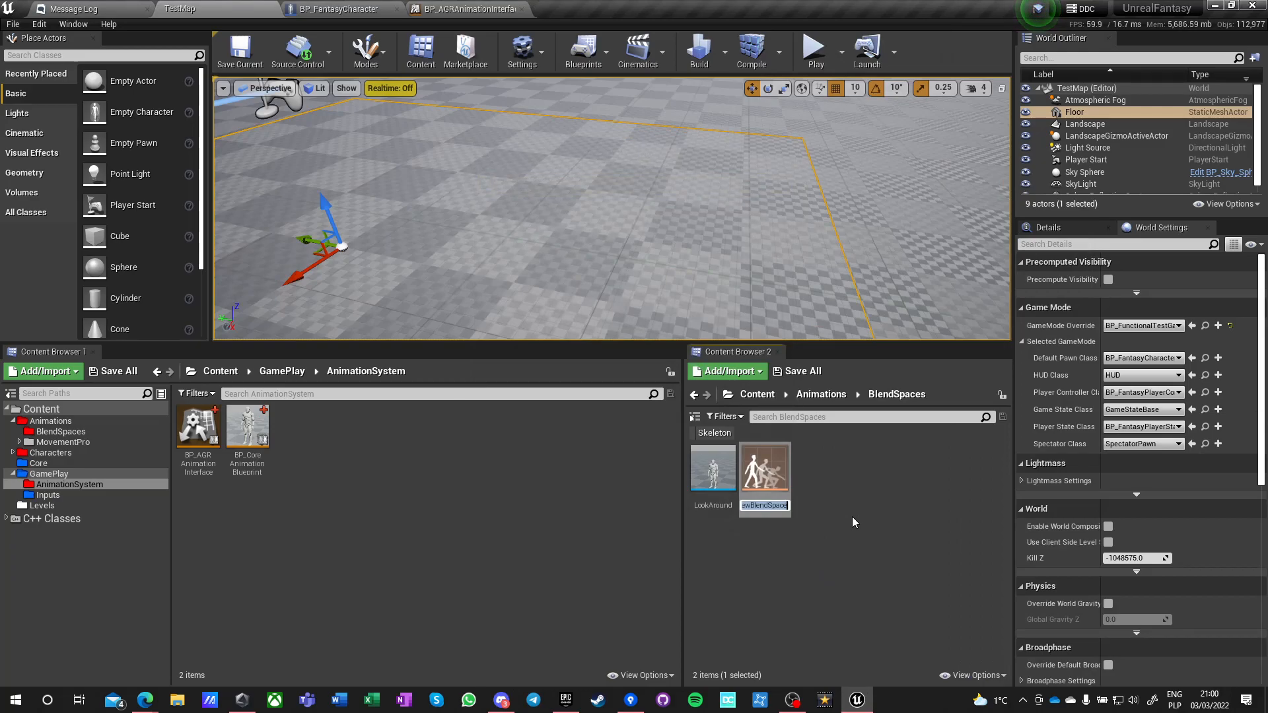
Name the new blend space GroundedMovement_Blendspace.
type("Grounded")
type("Movement")
type("_Blae")
type("ndspace")
key("BackSpace")
key("Home")
key("Return")
Open GroundedMovement_Blendspace and set its horizontal axis to Direction, ranging from -180 to 180 with 8 grid divisions.
double_click(716, 517)
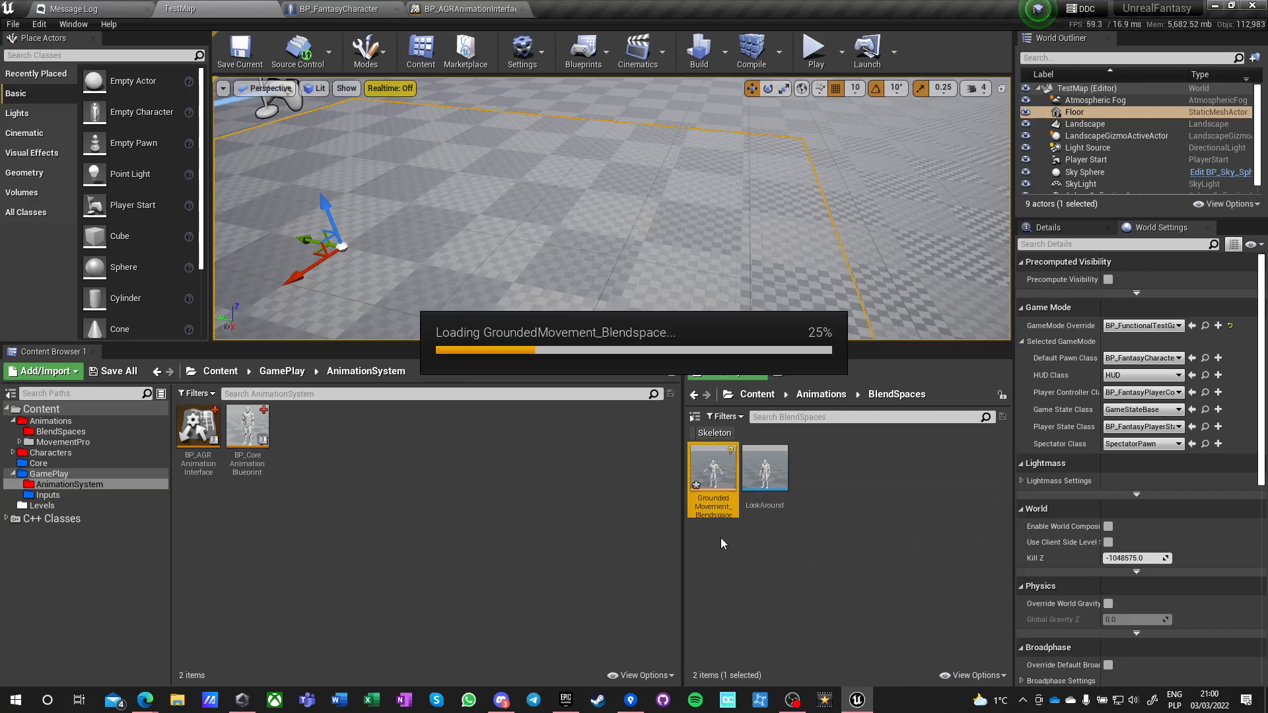
left_click(11, 175)
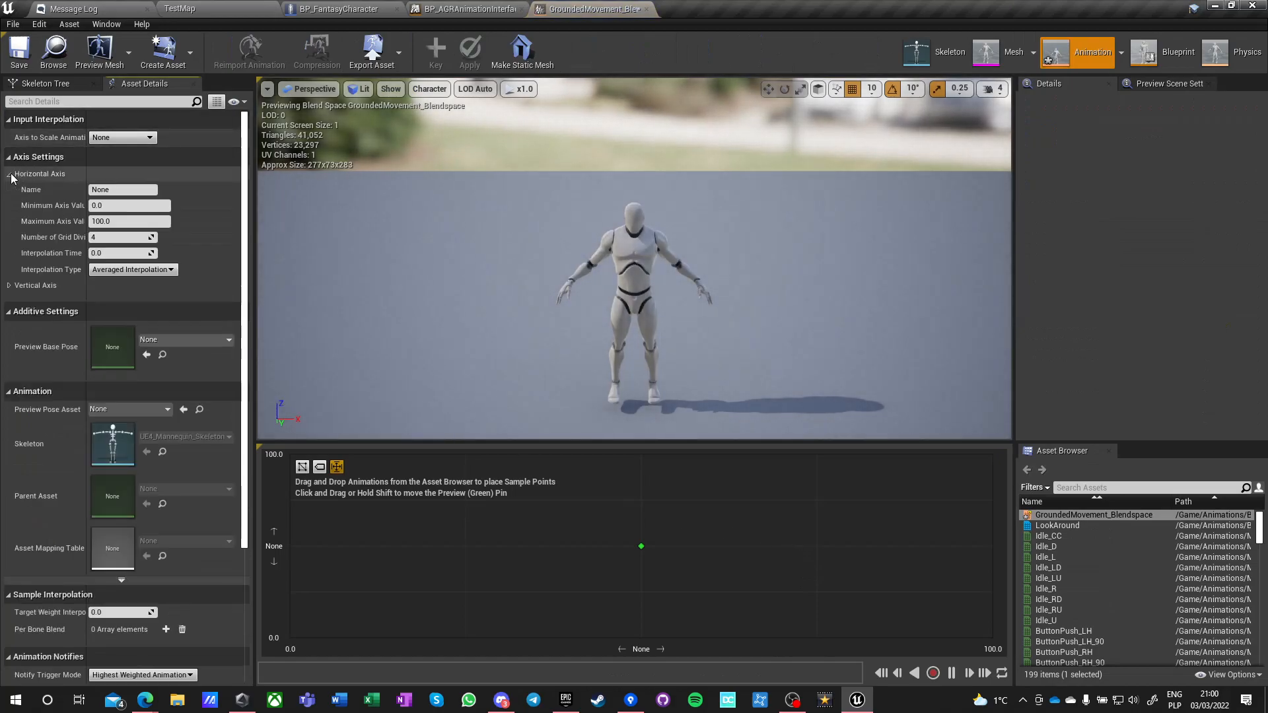
left_click(10, 286)
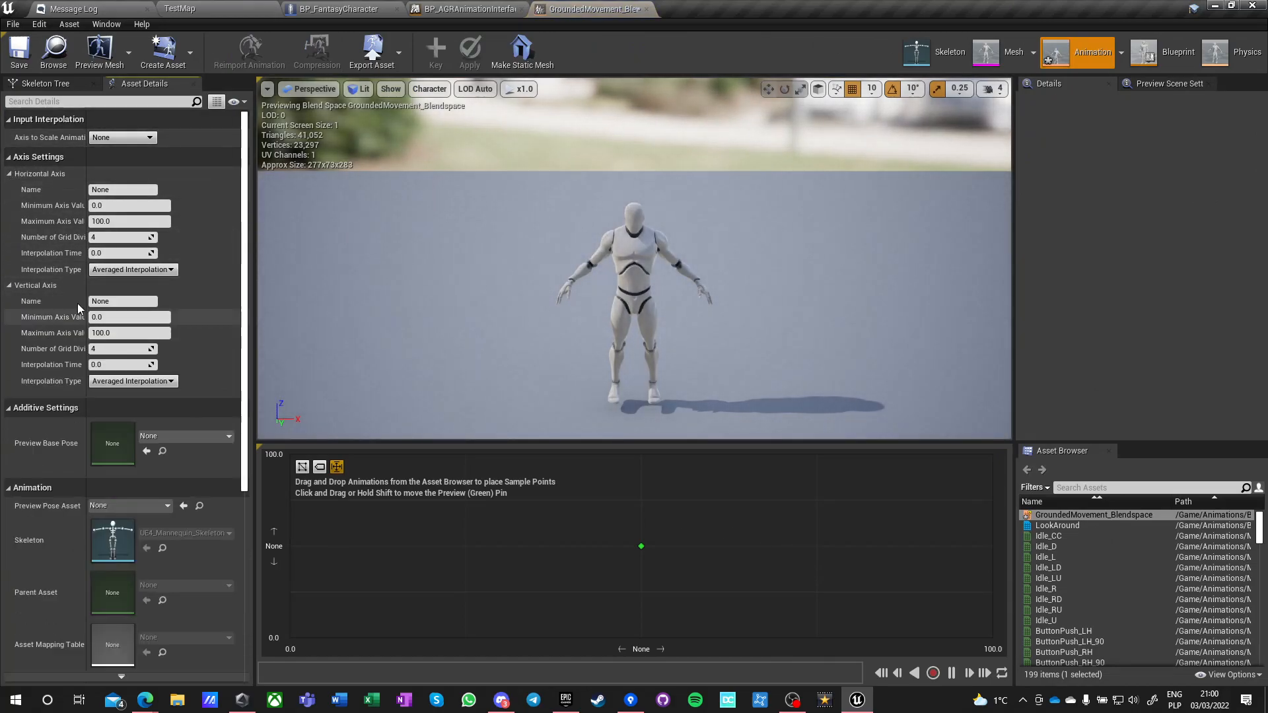
left_click(109, 190)
type("Direction")
key("Tab")
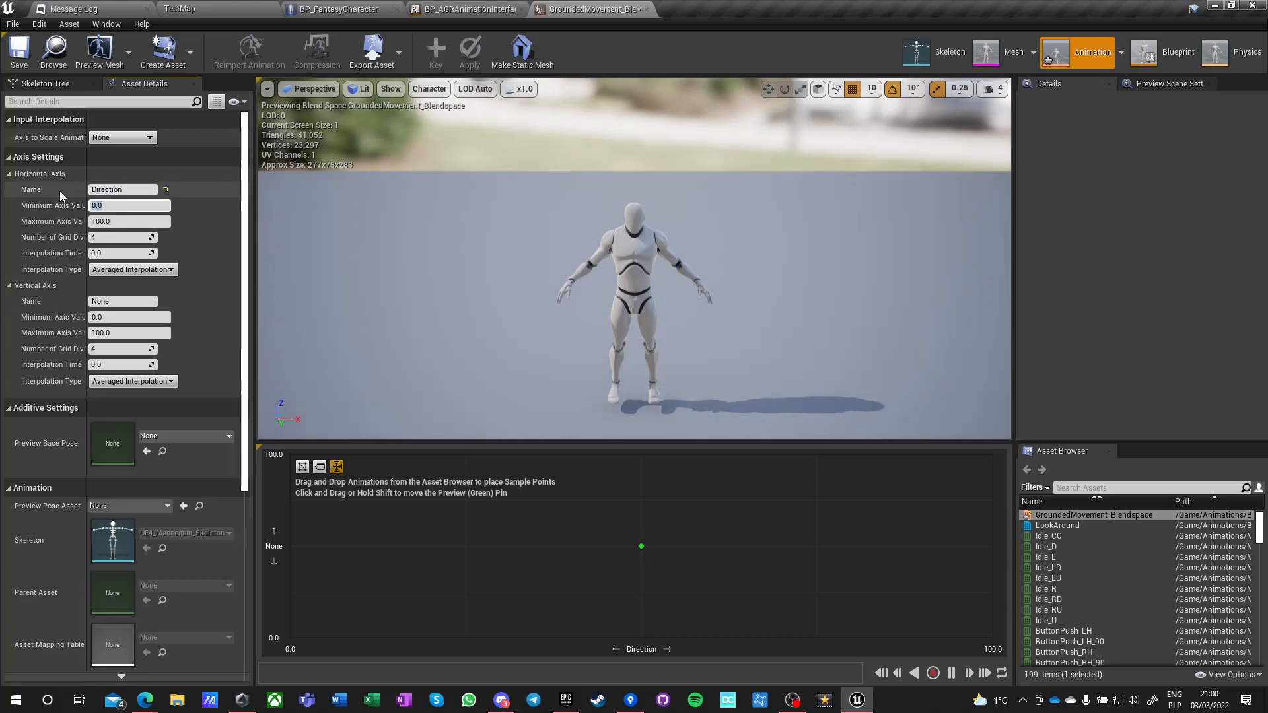
type("-180")
key("Tab")
type("180")
key("Tab")
key("Tab")
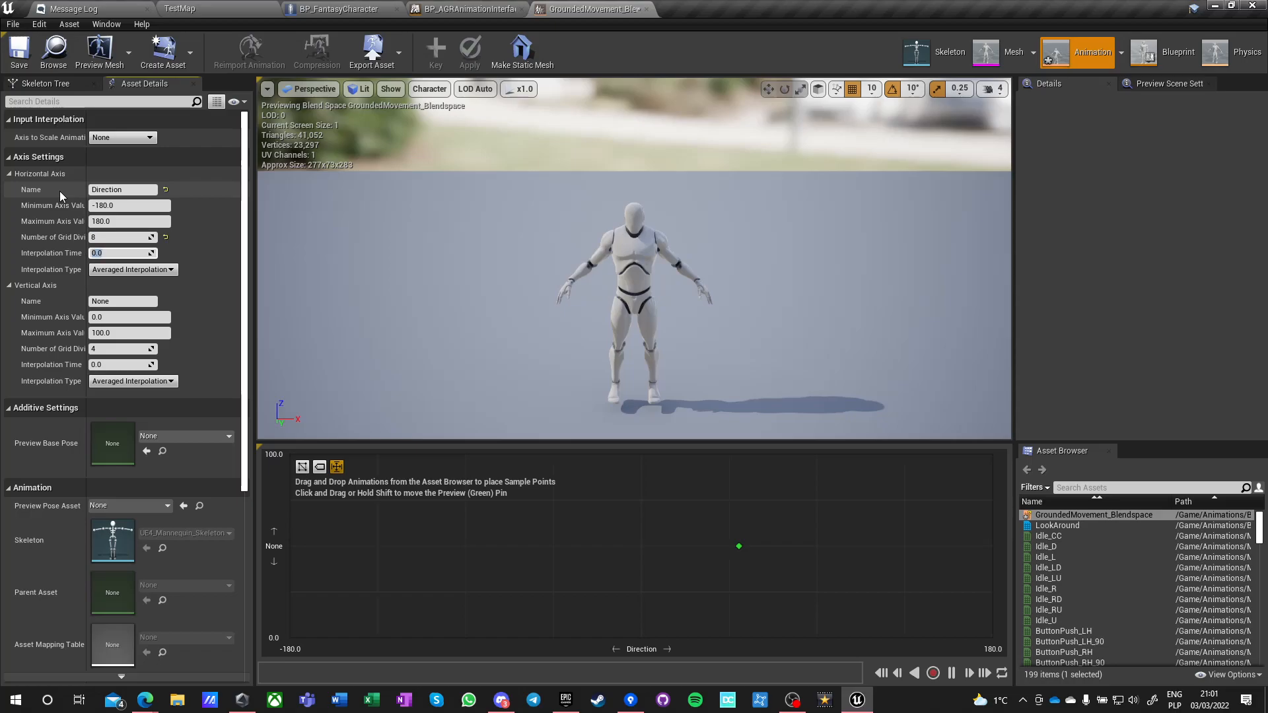
Set the vertical axis to Velocity, ranging from 190 to 380 with 1 grid division.
left_click(114, 302)
type("Velocity")
left_click(95, 317)
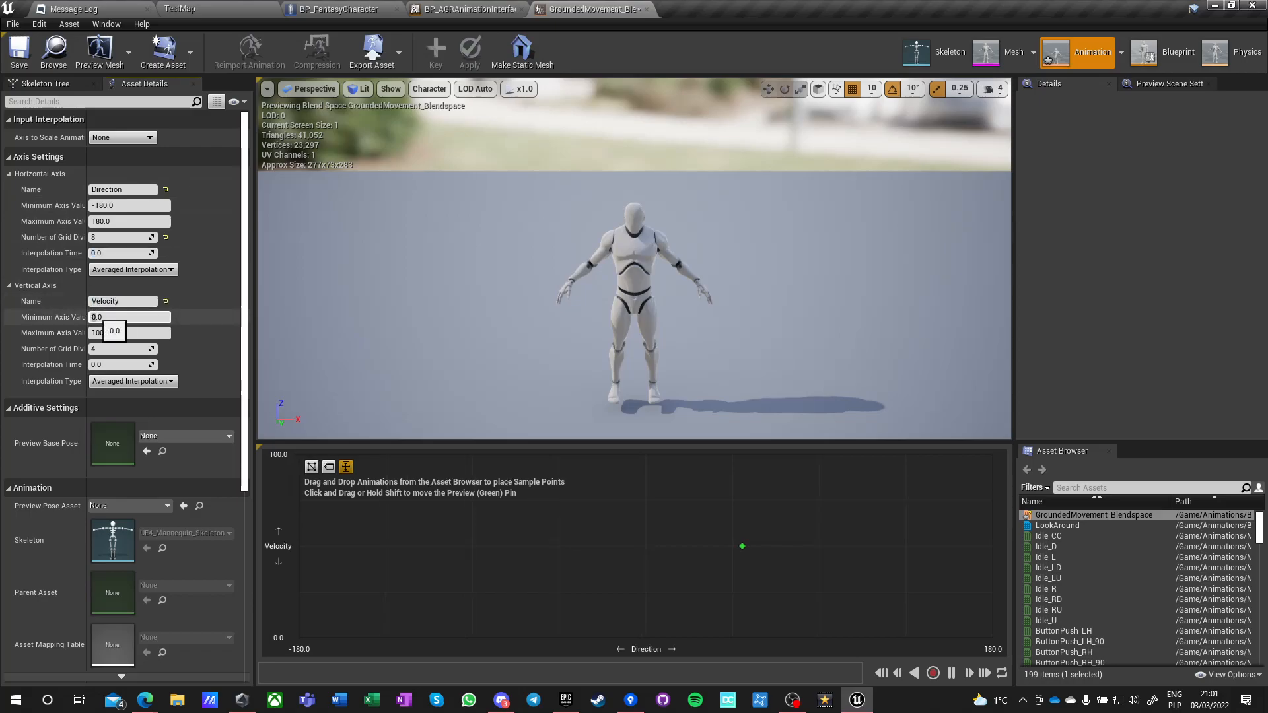
type("0")
key("Tab")
type("380")
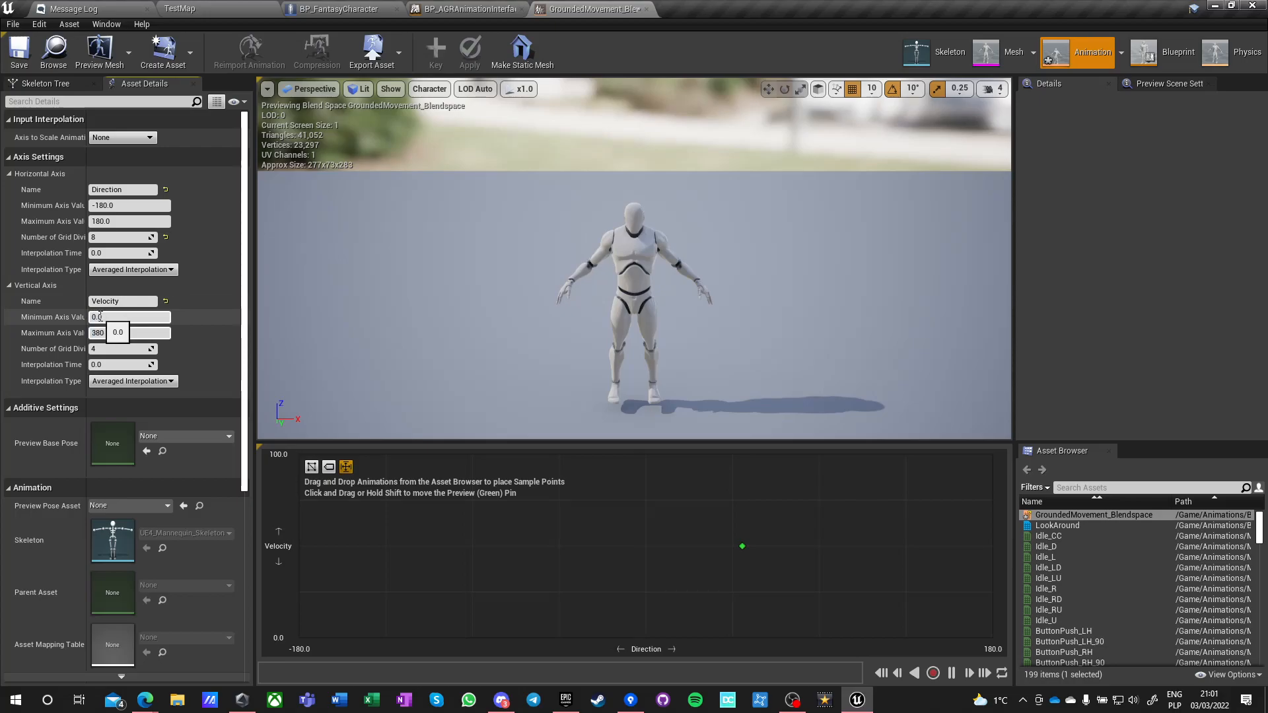
left_click(96, 317)
type("180")
key("BackSpace")
key("BackSpace")
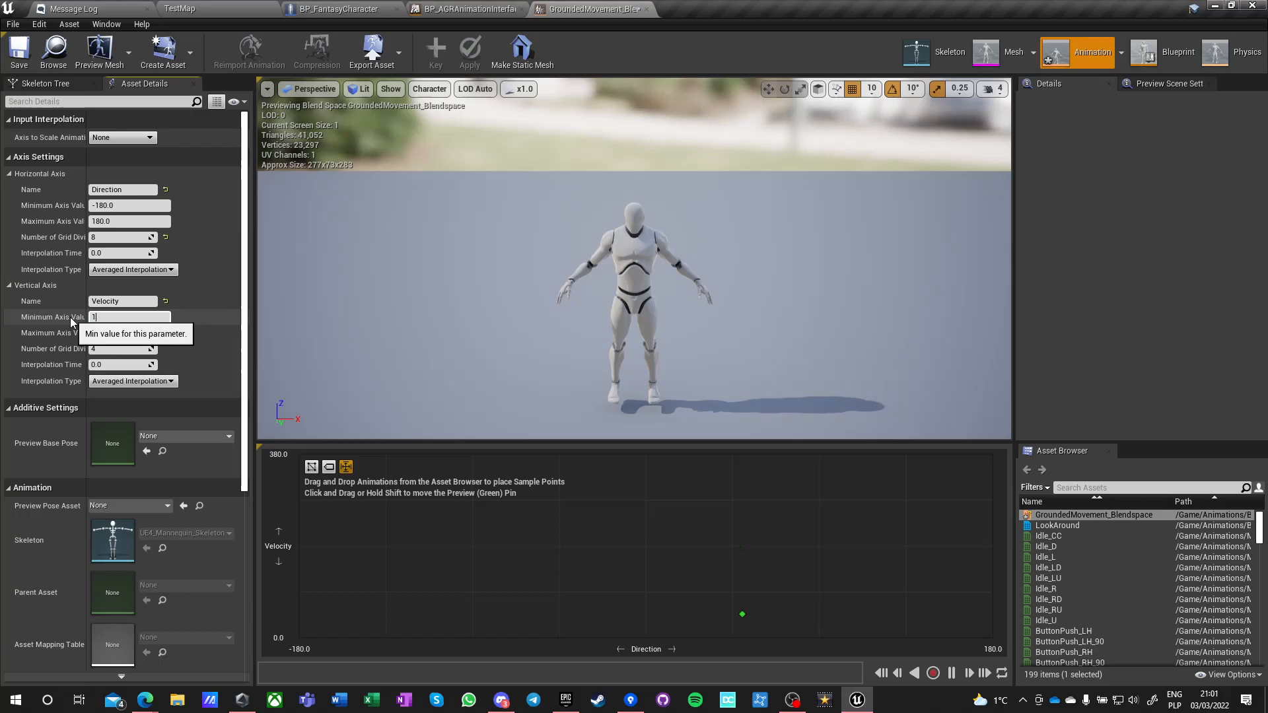
key("Return")
left_click(110, 349)
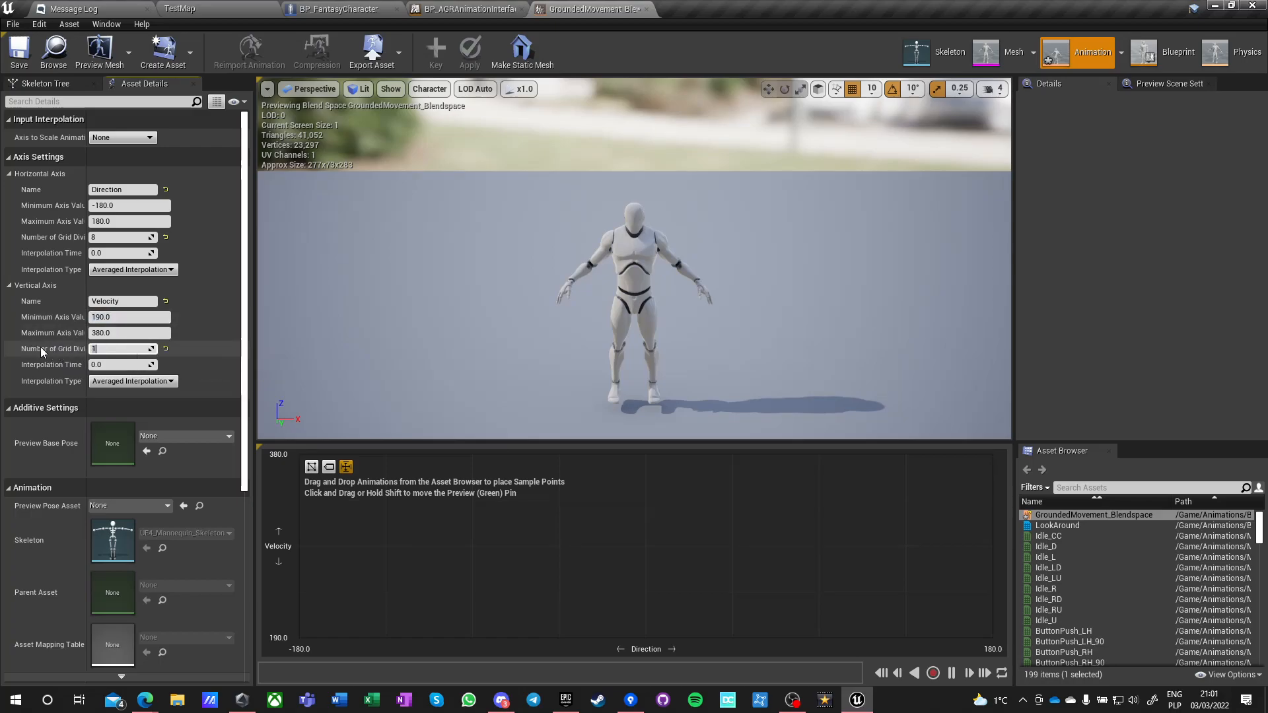
type("1")
Set the vertical axis interpolation time to 0.1 and the sample target weight interpolation to 4.0.
scroll(41, 353, "down", 2)
left_click(104, 300)
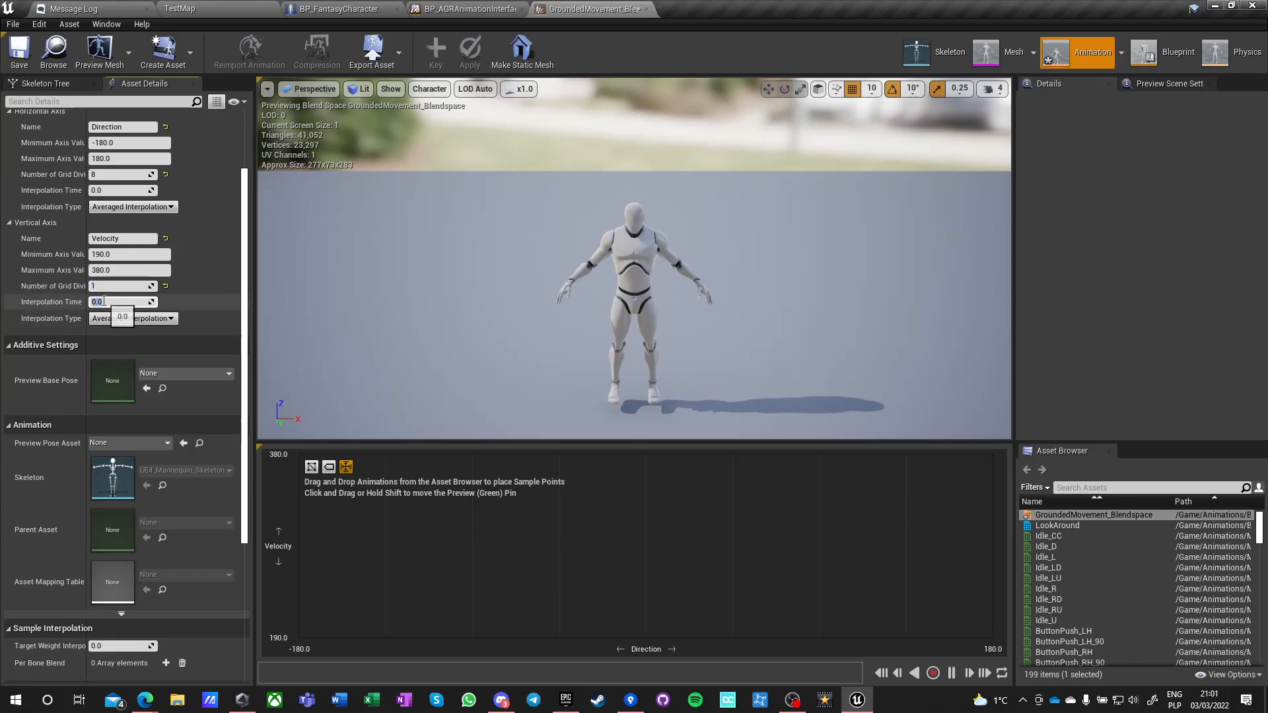
type("0.1")
key("Return")
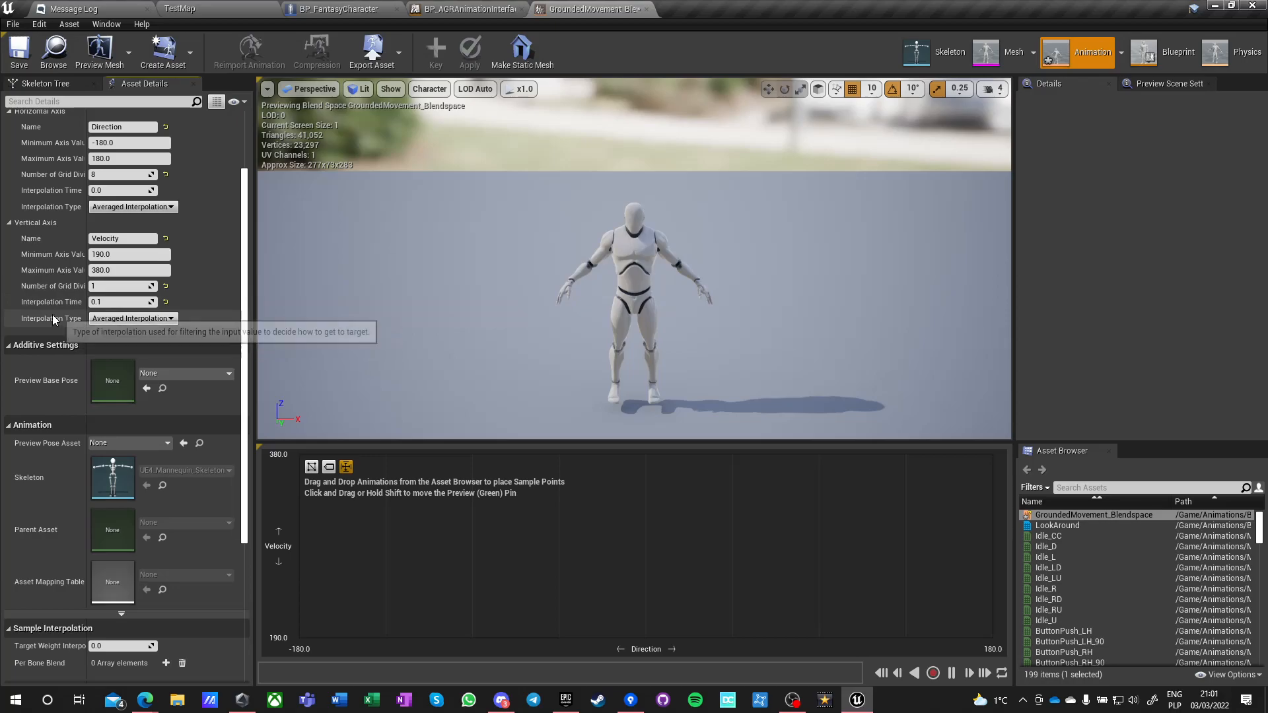
scroll(53, 314, "down", 2)
left_click(117, 584)
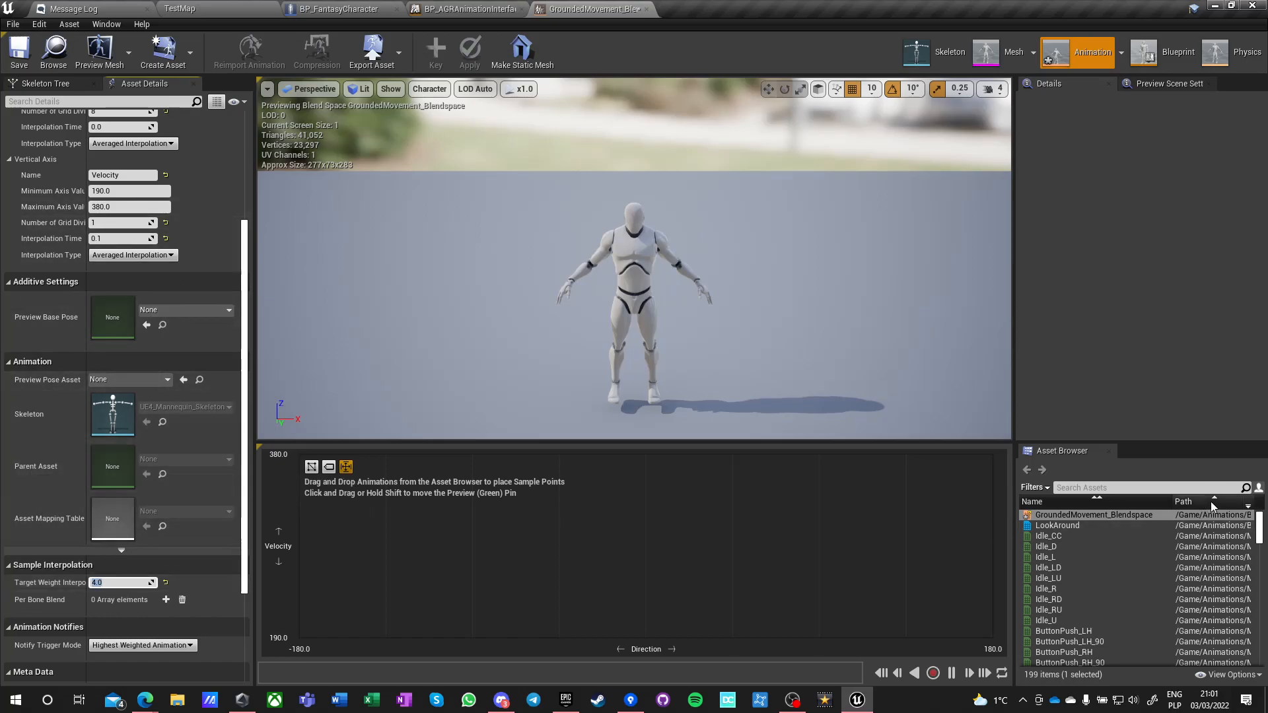
At velocity 190, place WalkBwdLoop samples at directions -180 and 180 and a WalkFwdLoop sample at direction 0.
left_click(1123, 488)
type("walk")
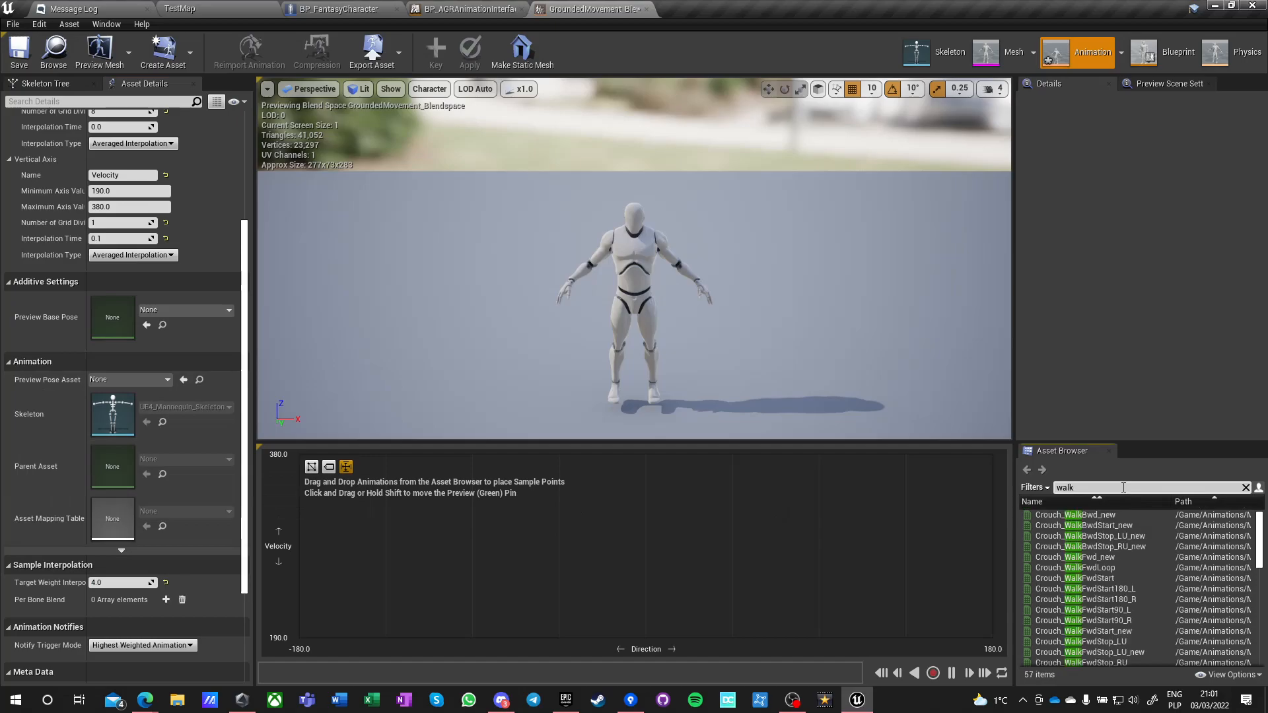
scroll(1076, 570, "down", 8)
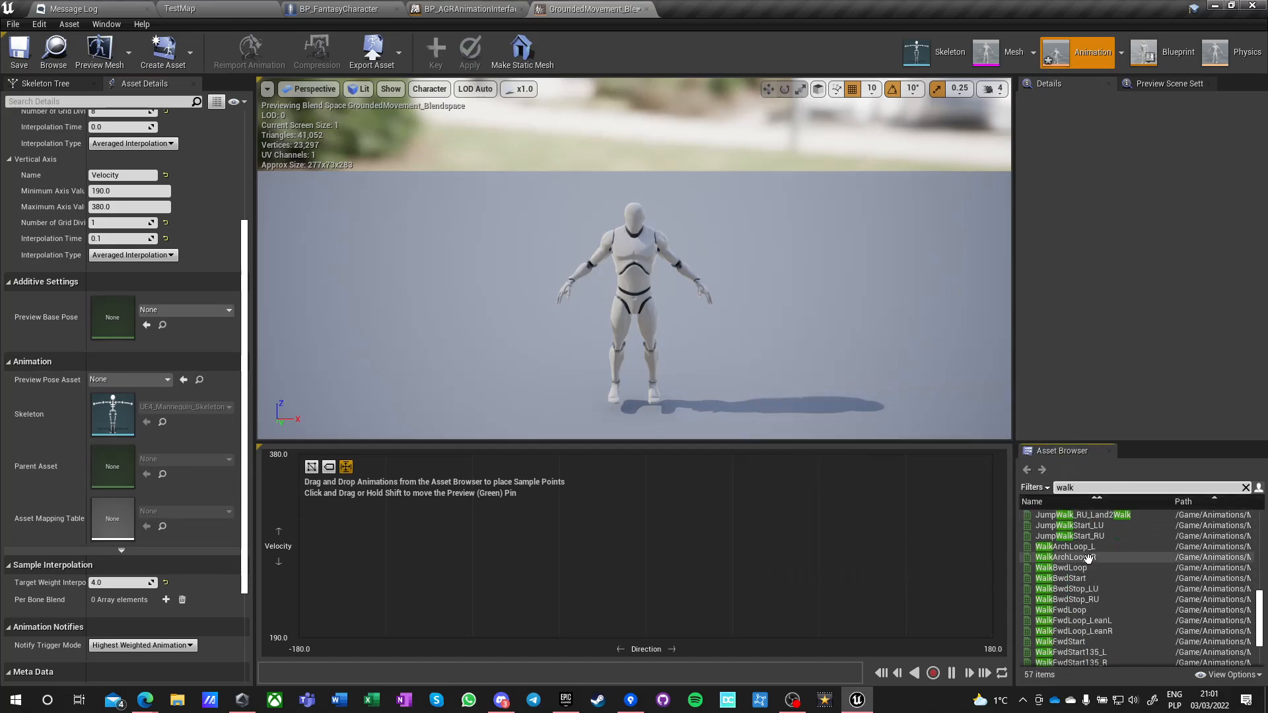
mouse_move(1074, 569)
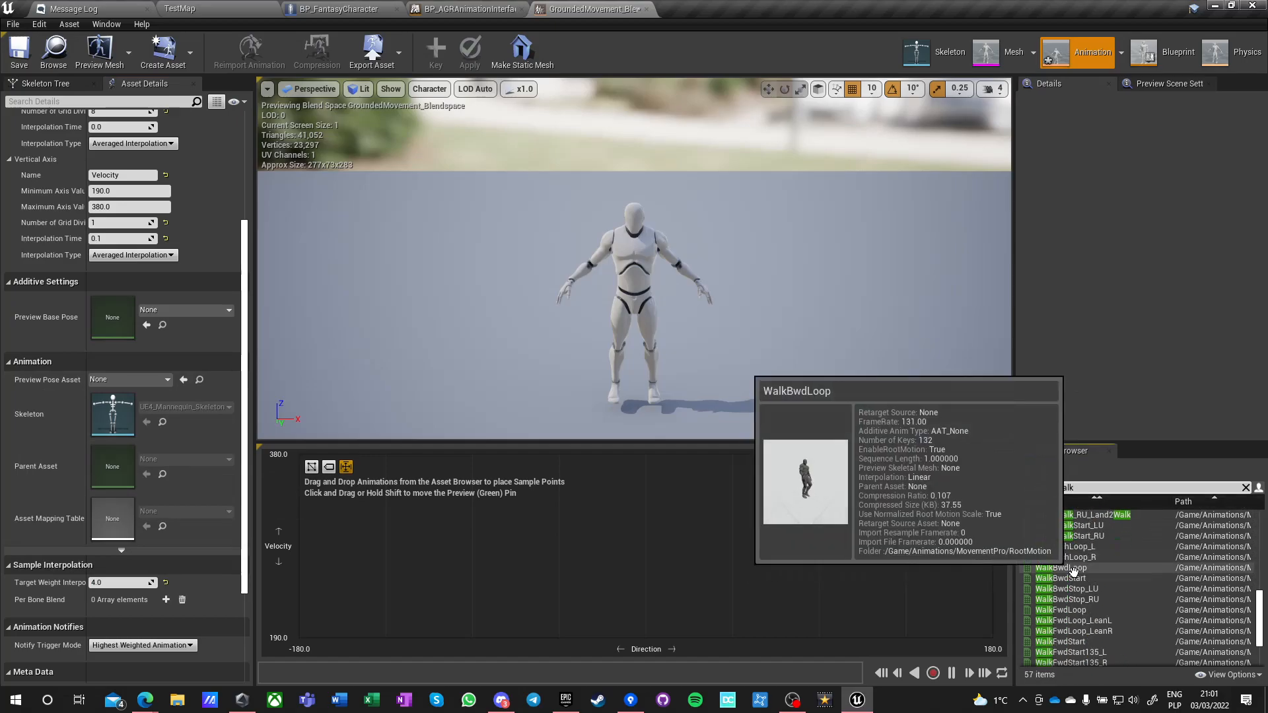
left_click_drag(1073, 570, 300, 636)
left_click_drag(1064, 568, 989, 632)
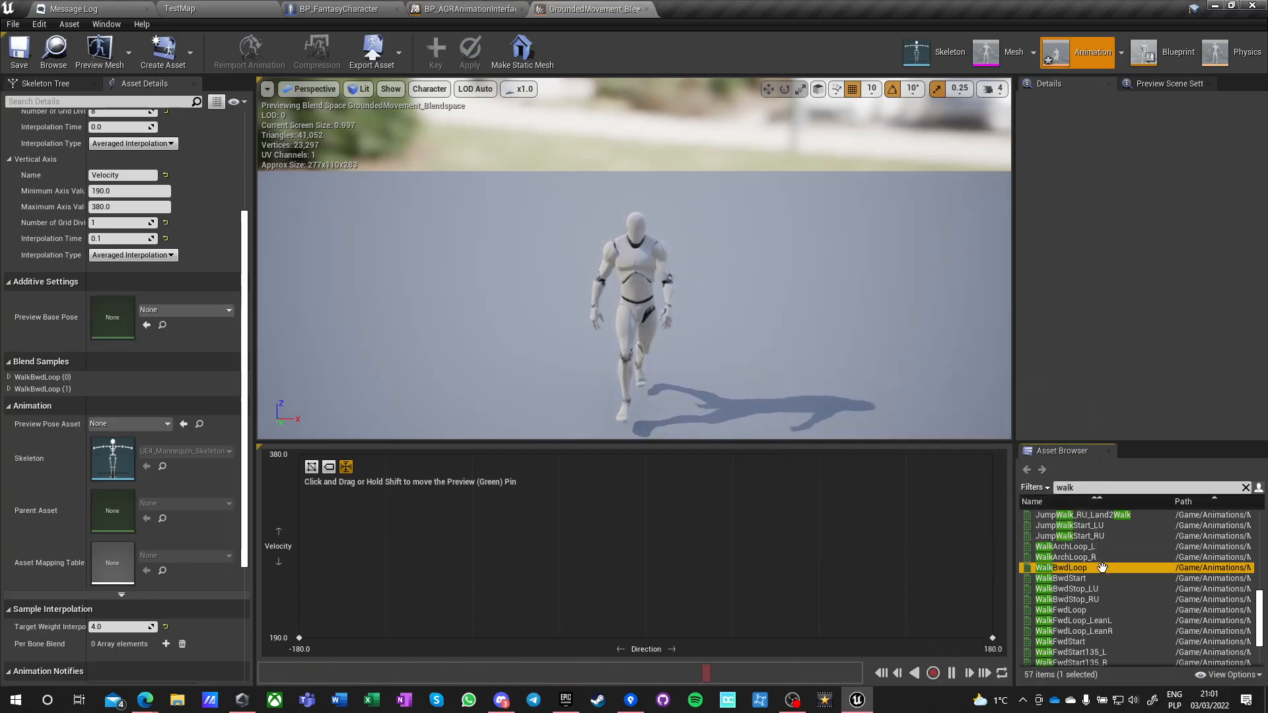
left_click_drag(1061, 610, 645, 624)
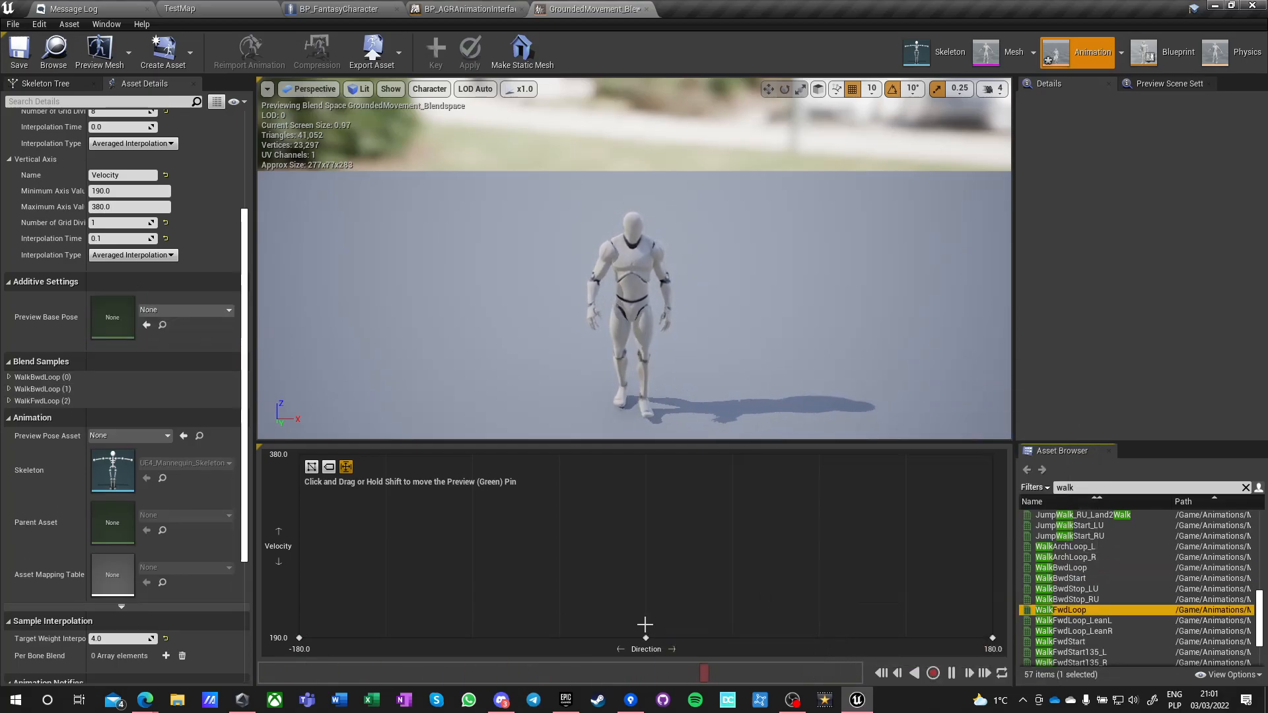
At velocity 380, place RunStrafeLeft135Loop at direction -135, RunStrafeLeft45Loop at -45, RunStrafeRight45Loop at 45 and RunStrafeRight135Loop at 135.
scroll(1108, 599, "down", 3)
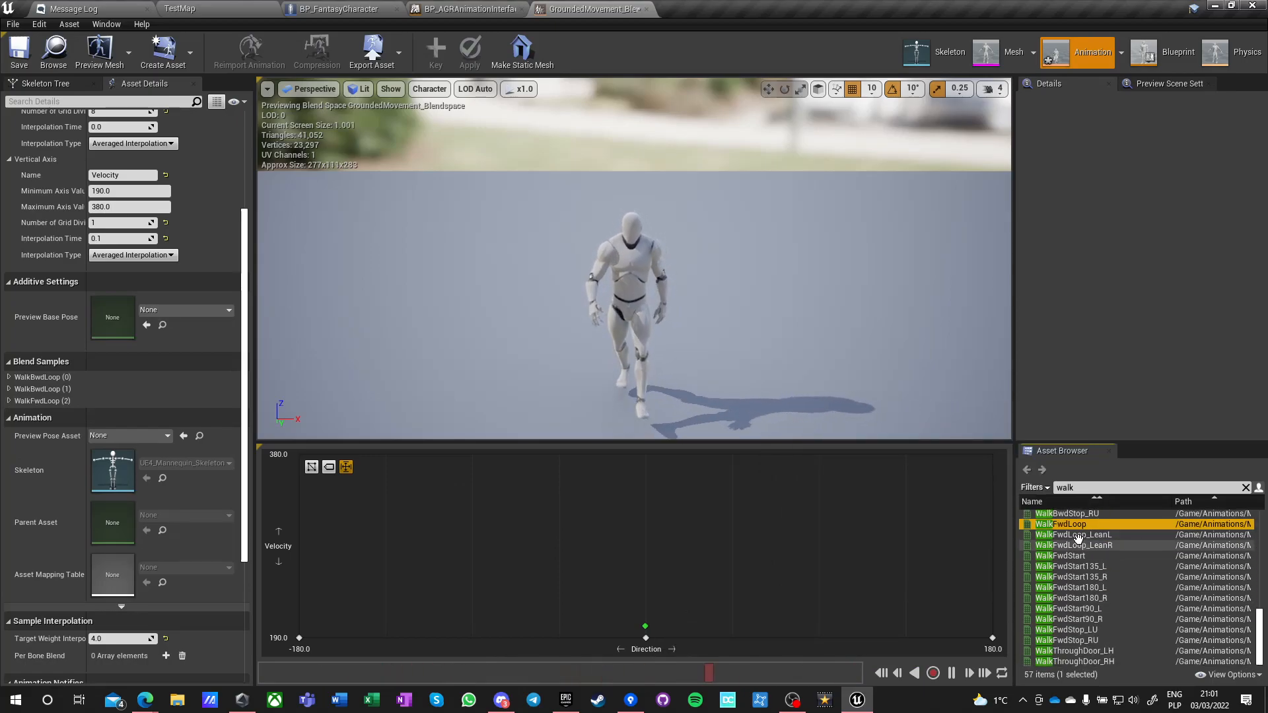
mouse_move(1104, 651)
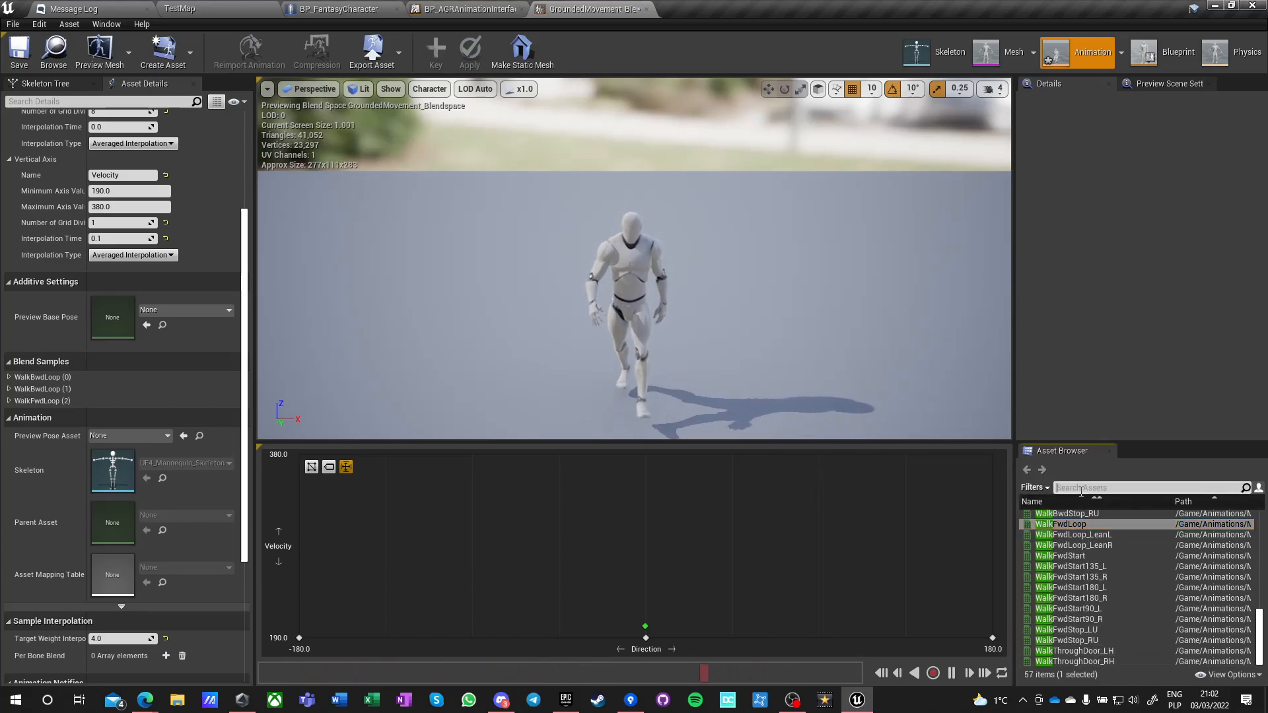
type("fe")
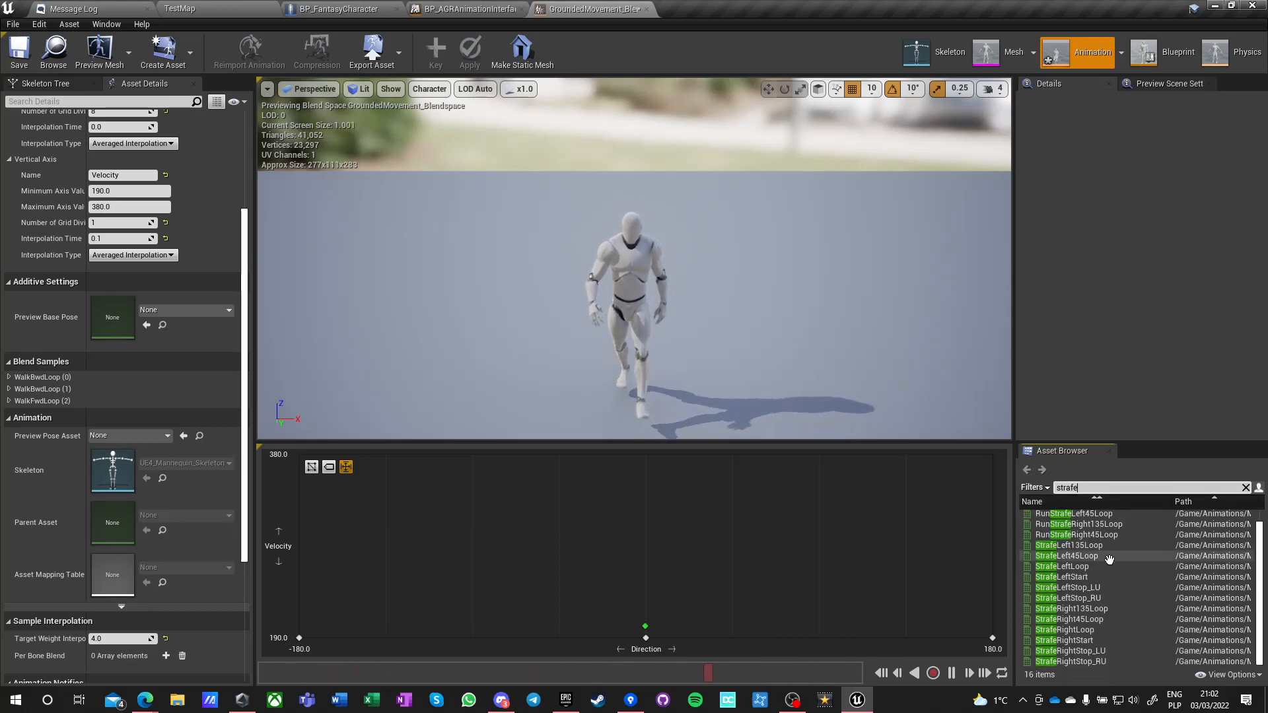
scroll(1063, 517, "up", 1)
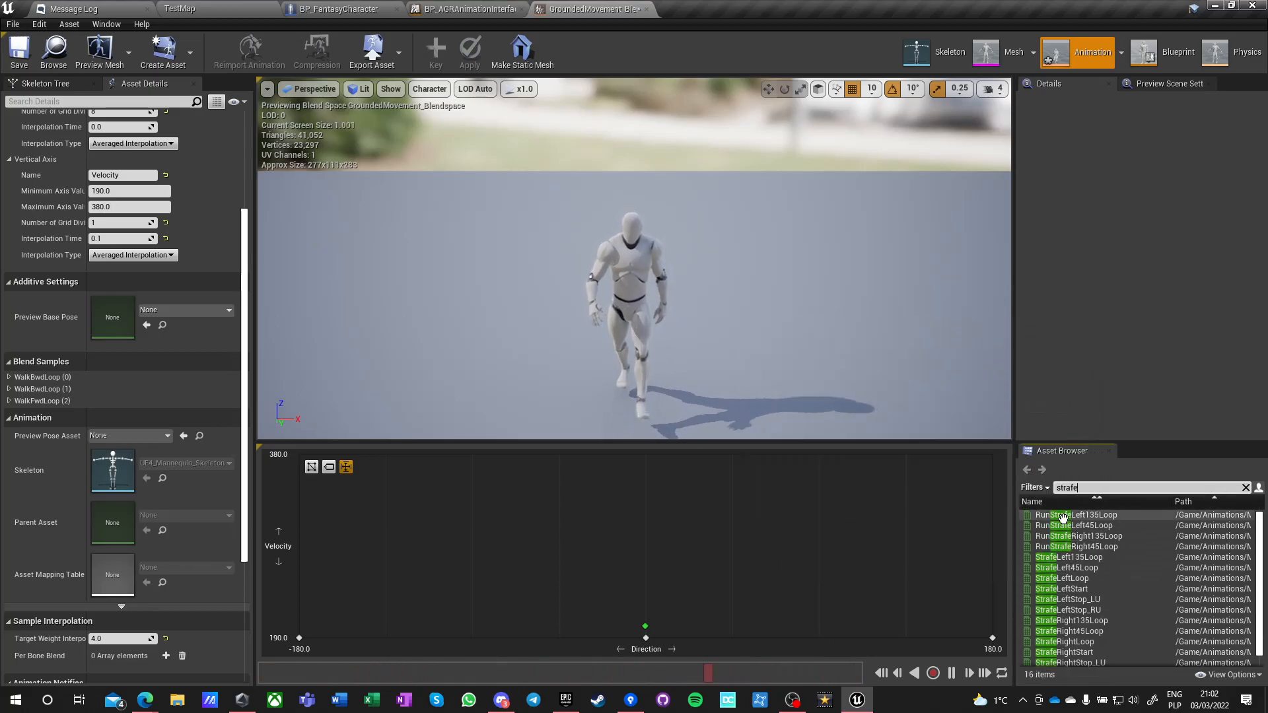
left_click_drag(1062, 517, 387, 456)
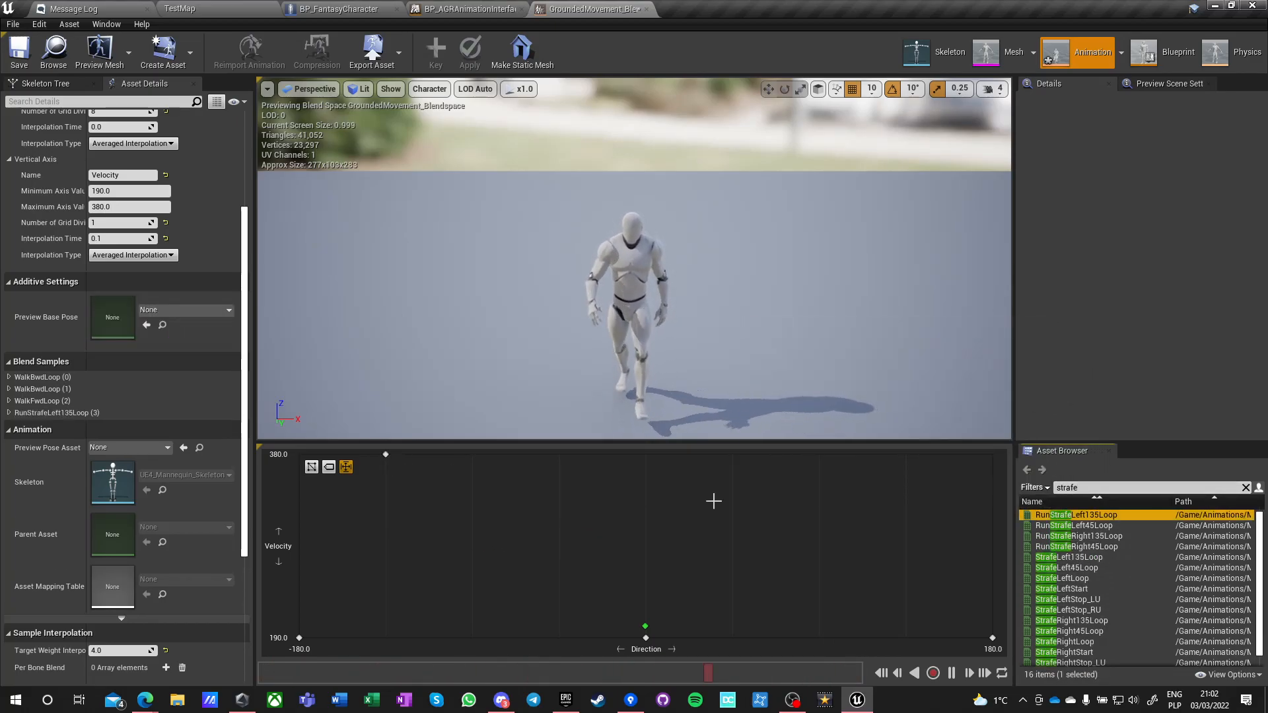
left_click(1039, 525)
left_click_drag(1038, 526, 559, 455)
left_click(1057, 535)
left_click_drag(1057, 536, 905, 455)
left_click(1081, 547)
left_click_drag(1081, 547, 733, 455)
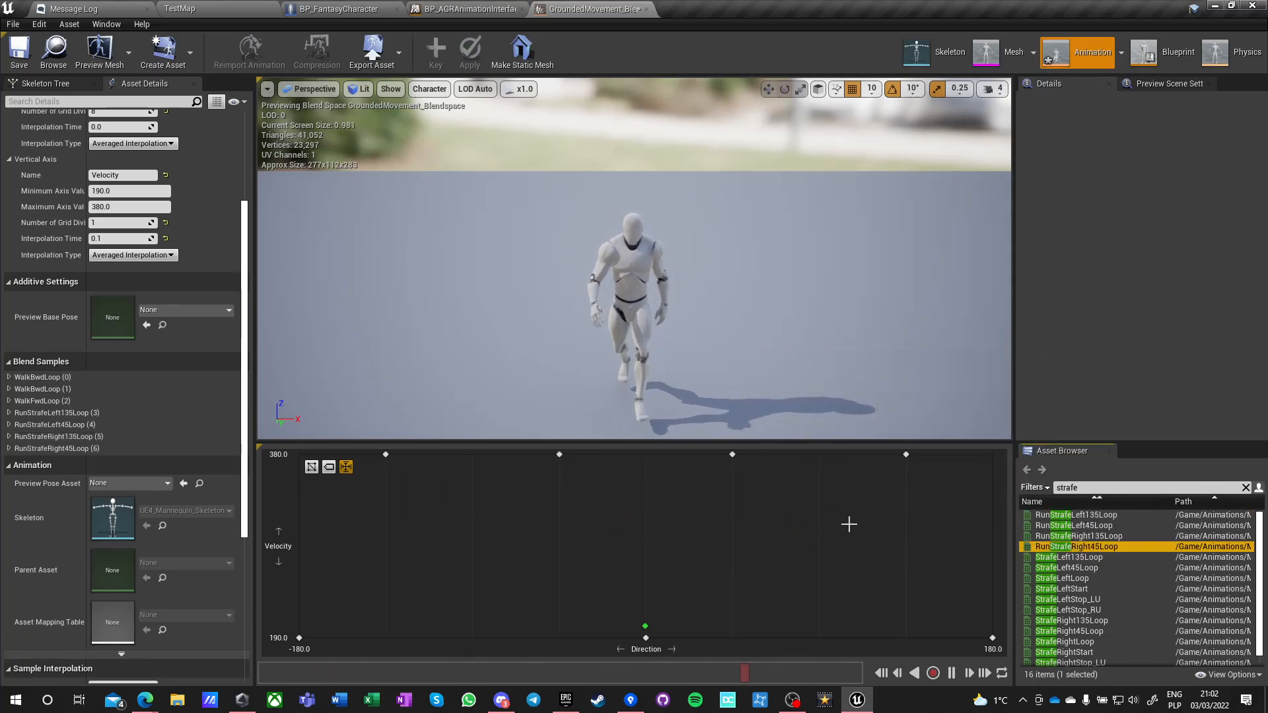
At velocity 190, place the StrafeLeft and StrafeRight 135, 45 and plain loops at directions ±135, ±45 and ±90, left ones on the negative side.
left_click(1053, 558)
left_click_drag(1054, 558, 560, 630)
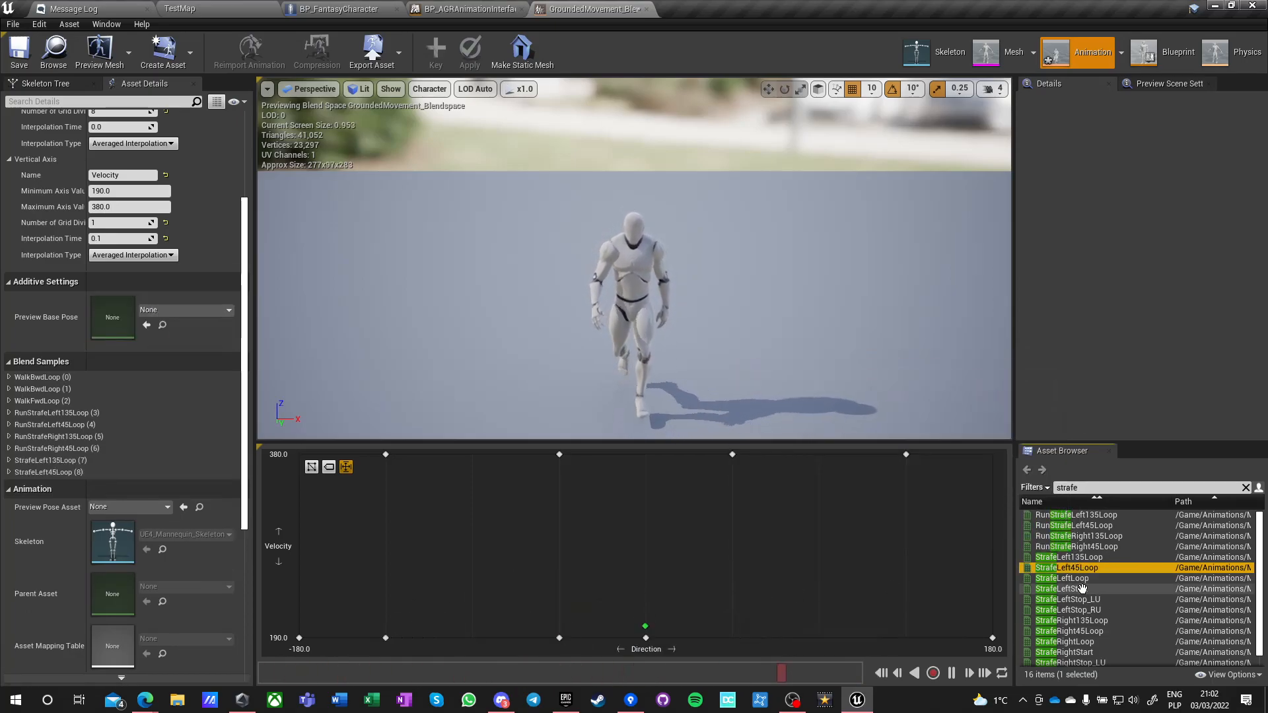
left_click_drag(1067, 579, 472, 636)
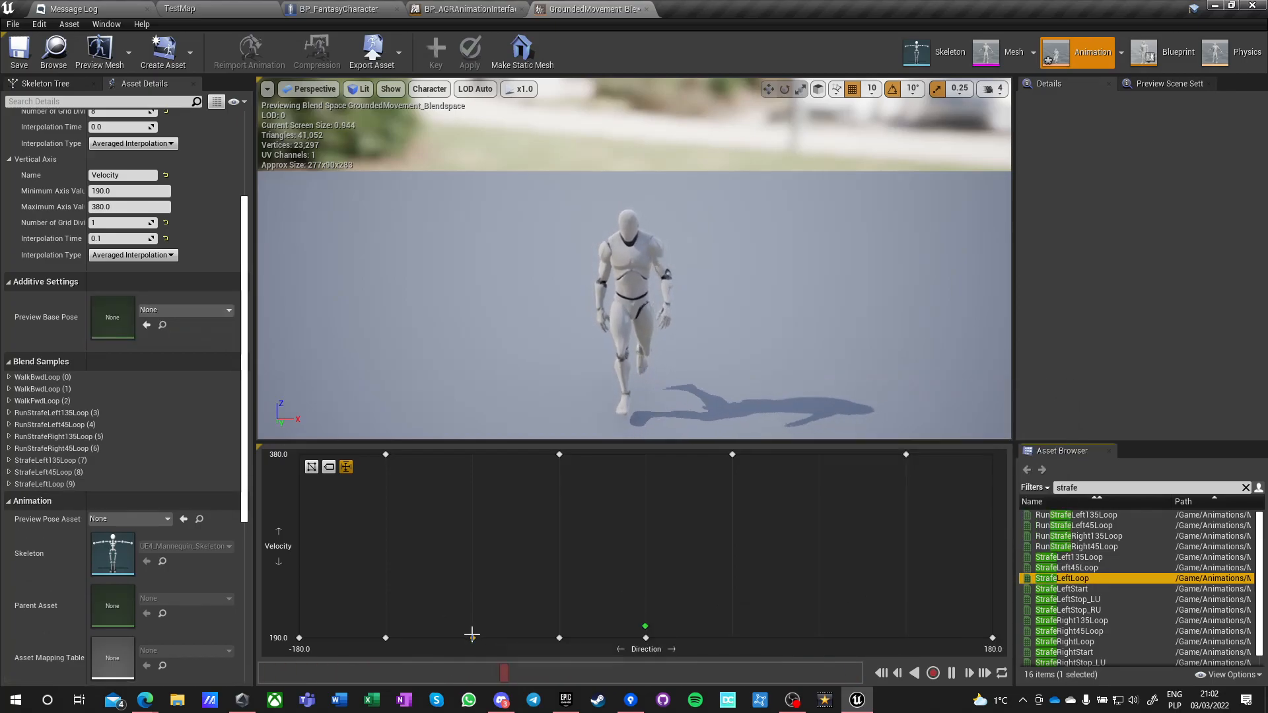
left_click(1063, 589)
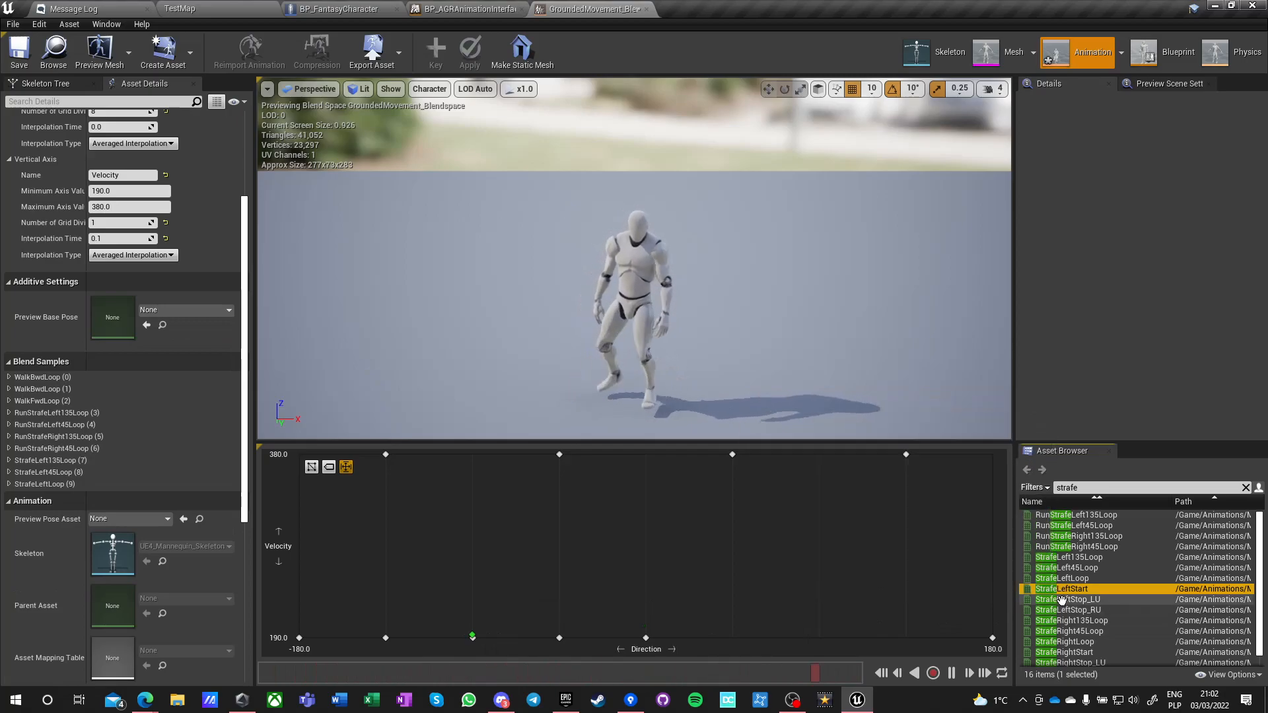
left_click_drag(1065, 620, 733, 636)
left_click_drag(1065, 642, 819, 638)
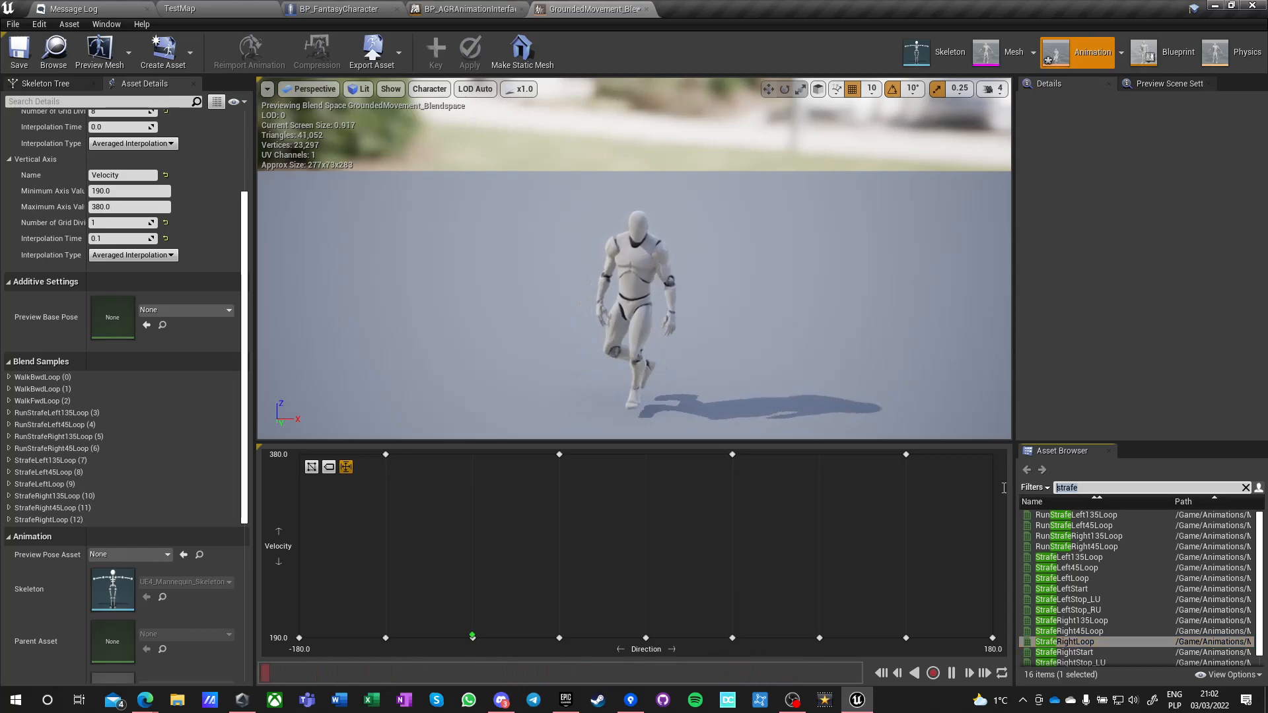
At velocity 380, place RunBwdLoop samples at directions 180 and -180 and a RunFwdLoop sample at direction 0.
type("run")
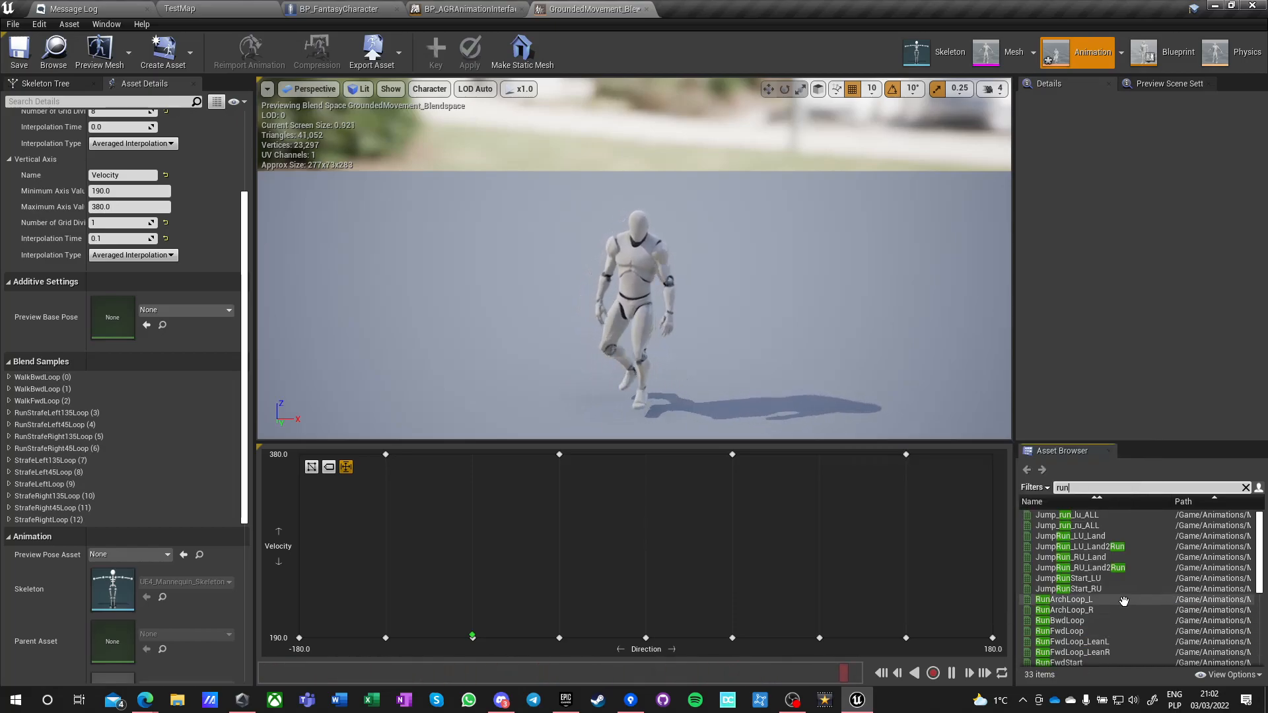
scroll(1083, 561, "down", 2)
left_click(1063, 559)
left_click_drag(1064, 559, 991, 456)
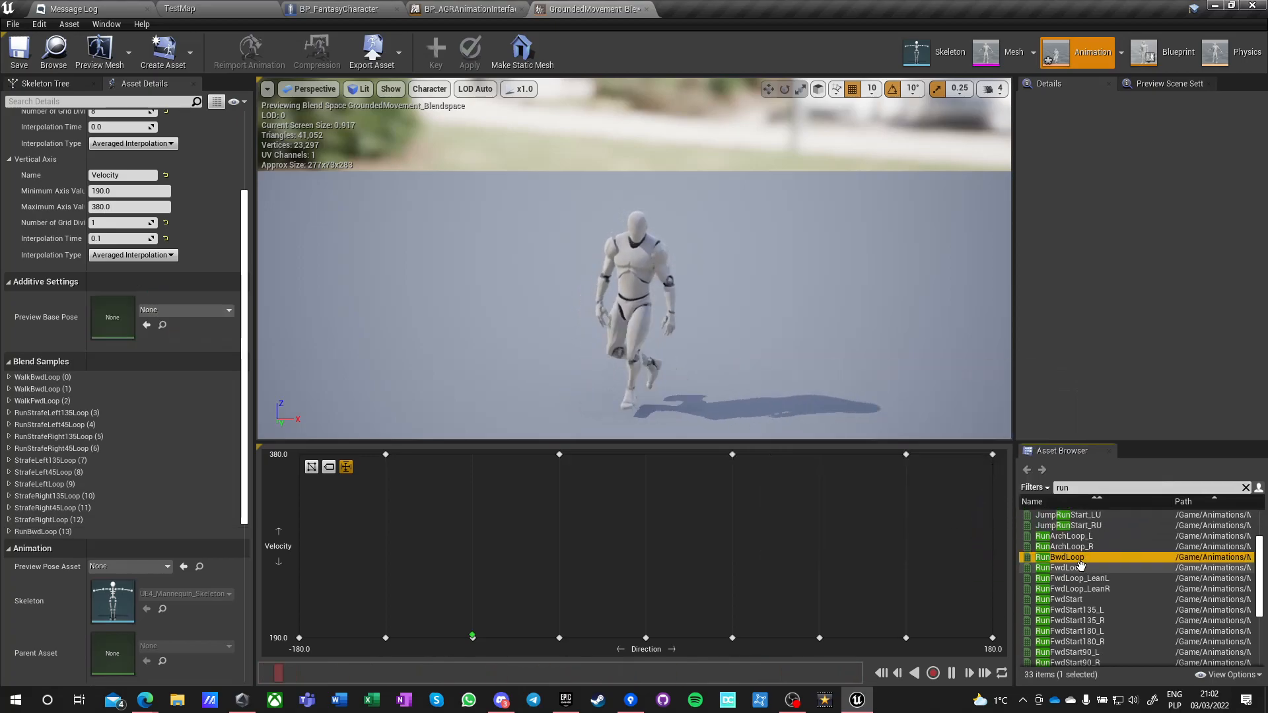
left_click_drag(1073, 558, 315, 461)
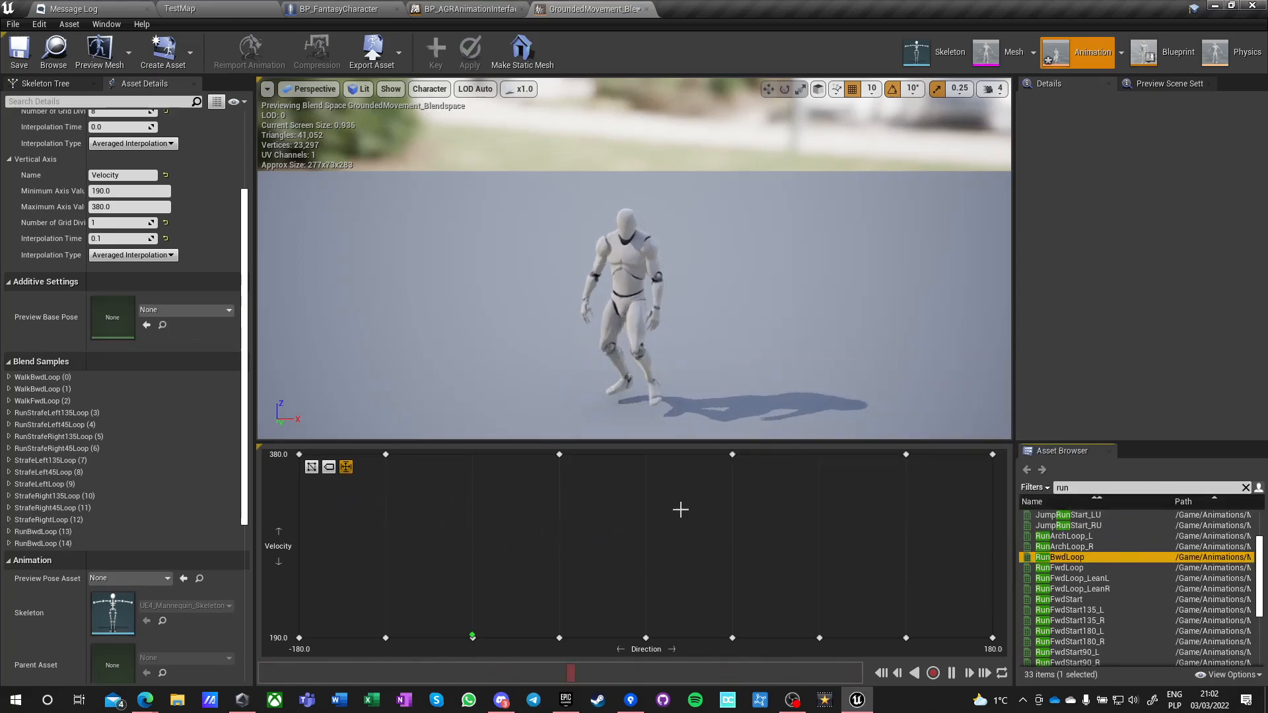
left_click(1051, 568)
left_click_drag(1051, 568, 646, 456)
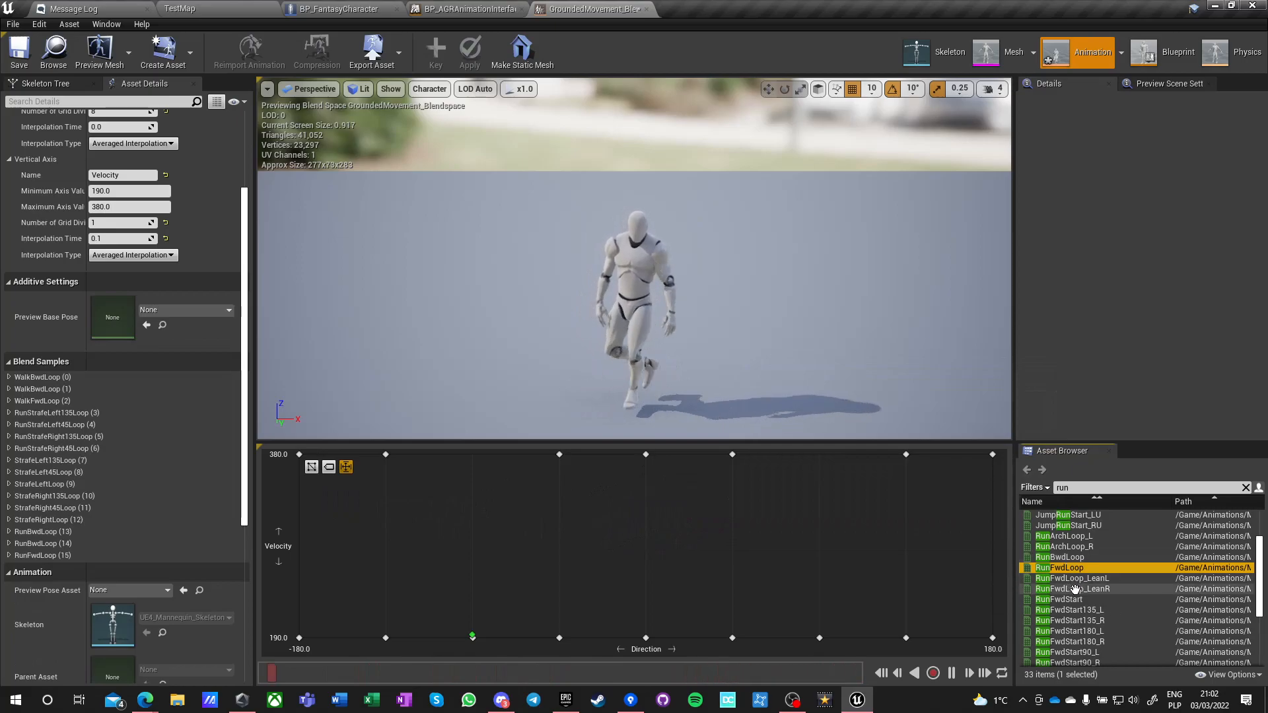
At velocity 380, place RunLtLoop at direction -90 and RunRtLoop at direction 90.
scroll(1070, 578, "down", 3)
left_click_drag(1056, 631, 504, 469)
left_click_drag(1071, 652, 816, 463)
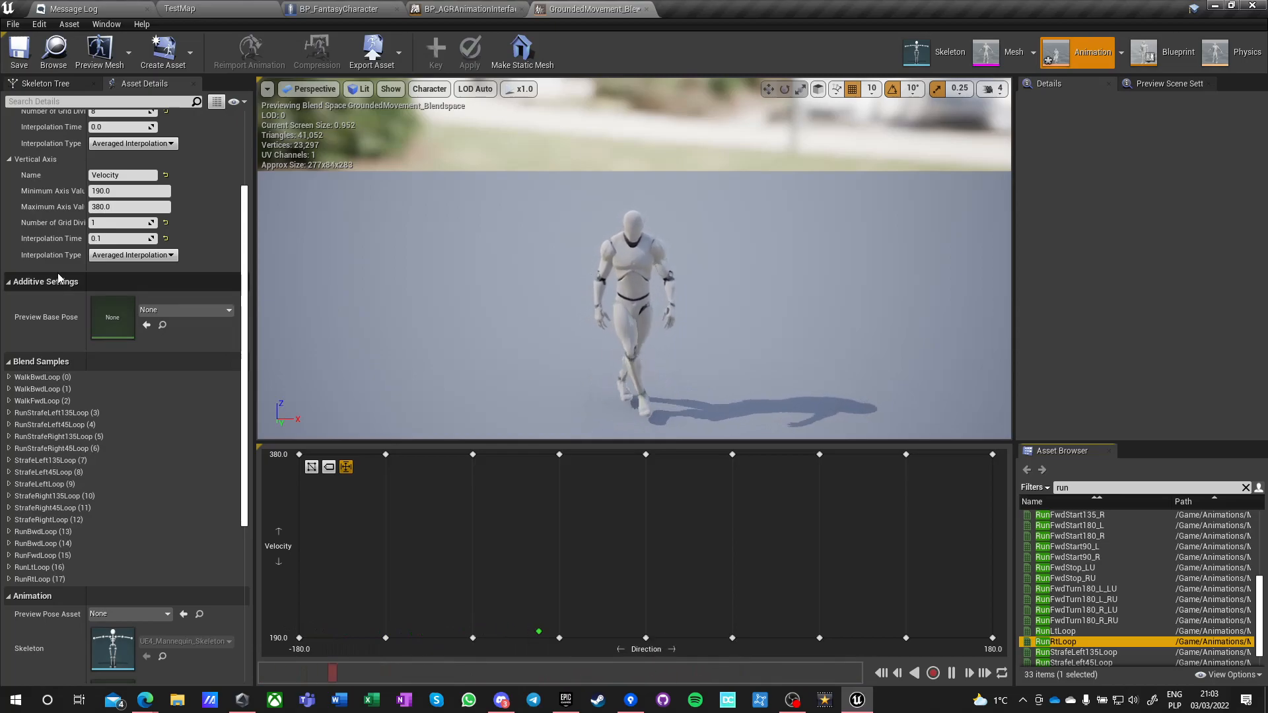
Set the vertical Velocity axis maximum to 370 and make the Vertical (Y) Axis the axis to scale animation.
scroll(85, 225, "up", 3)
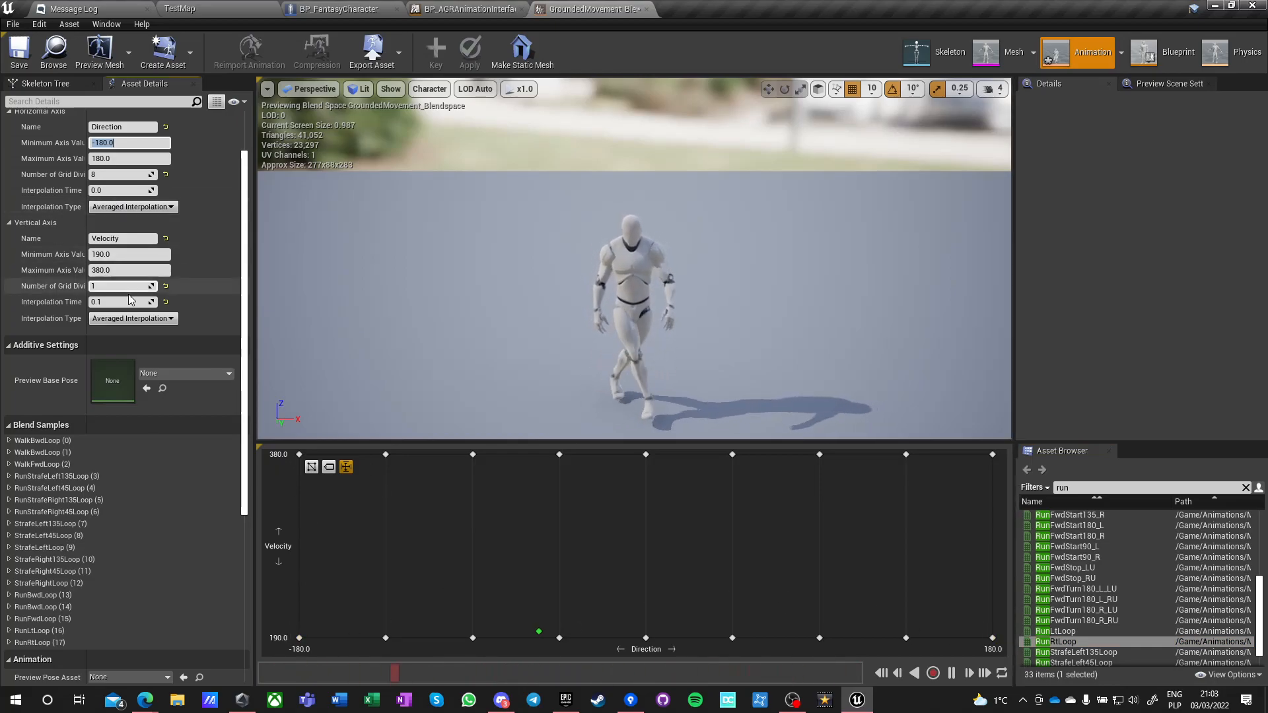
left_click(132, 270)
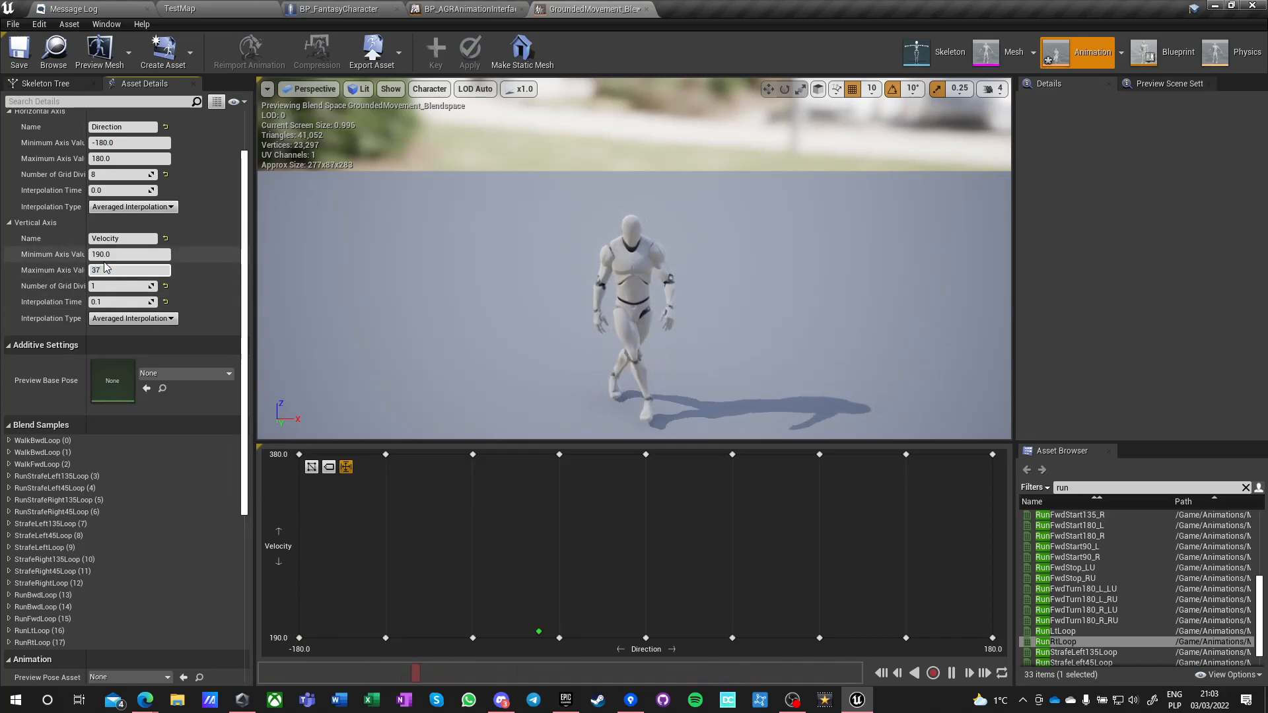
type("370")
key("Return")
scroll(53, 198, "up", 2)
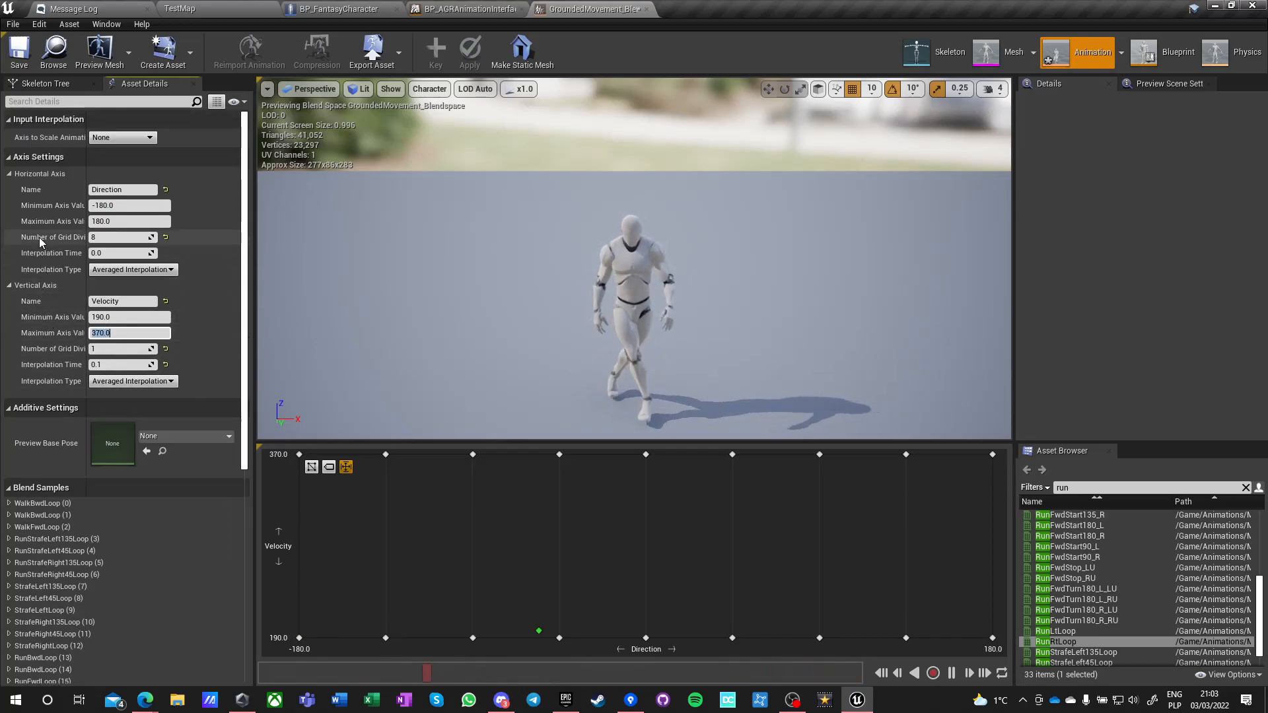
left_click(122, 137)
left_click(108, 166)
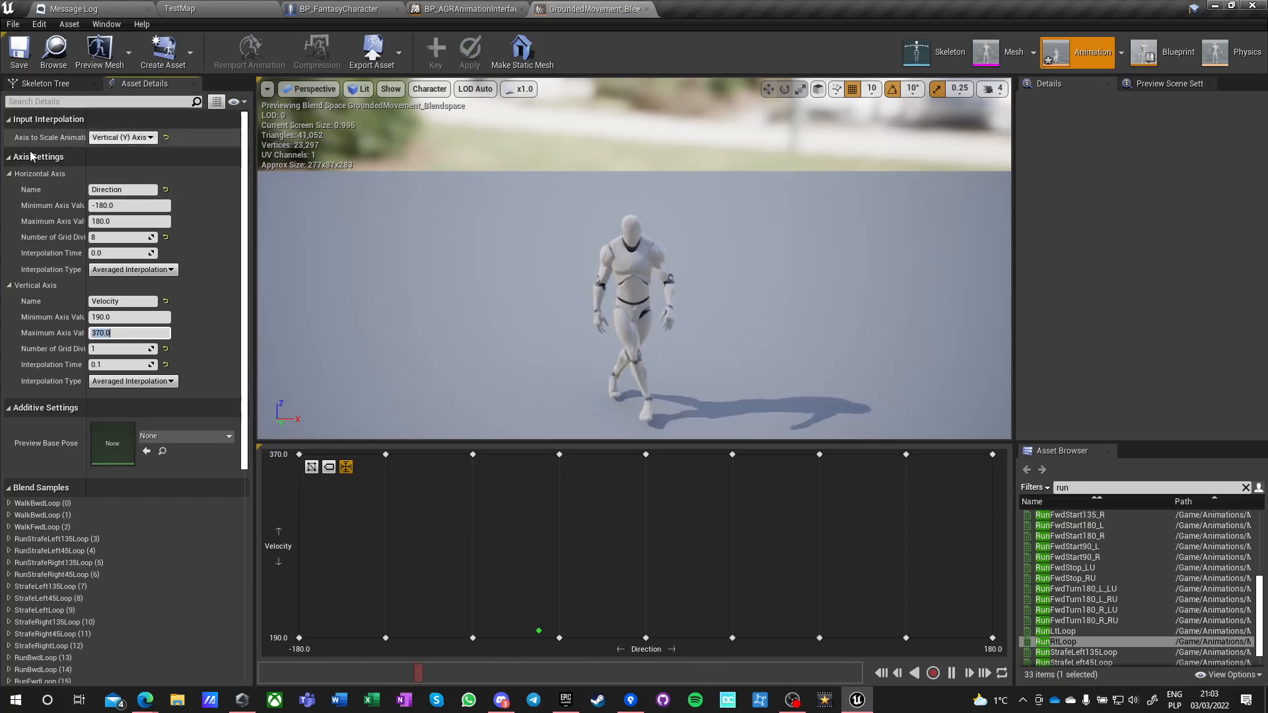
Save the grounded movement blend space and close its editor.
scroll(29, 331, "down", 5)
scroll(45, 340, "down", 3)
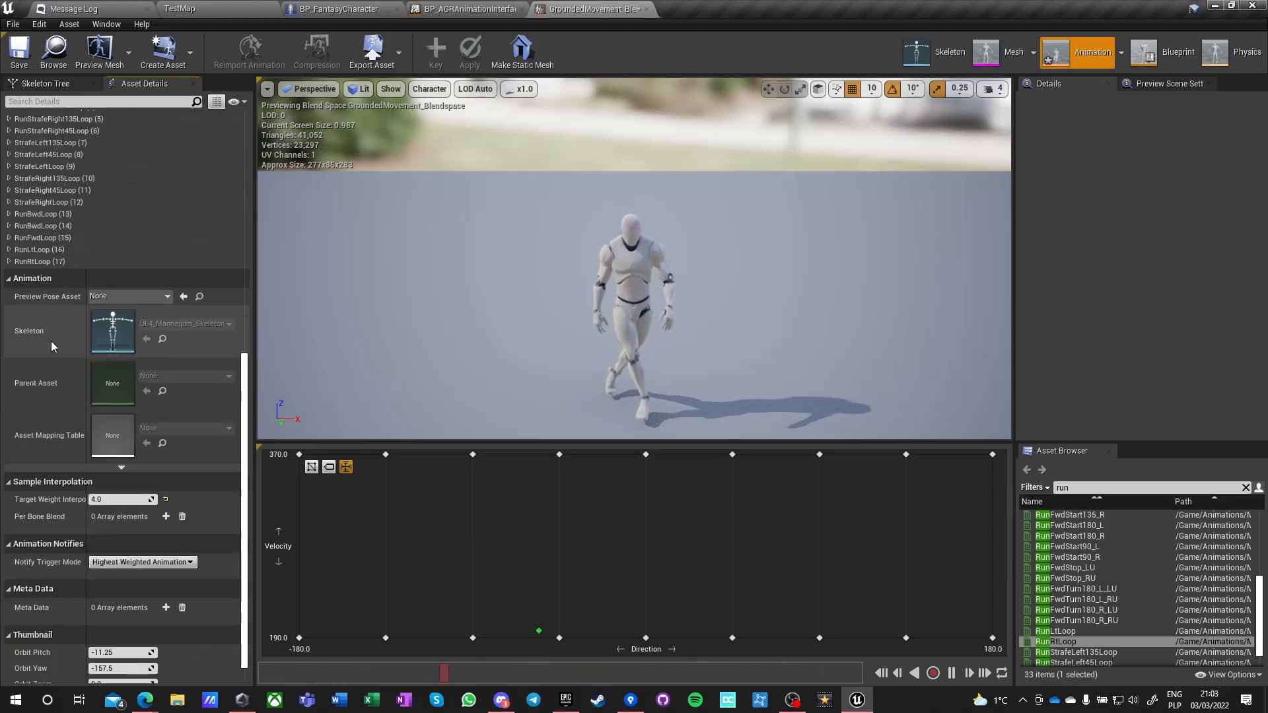
scroll(45, 350, "up", 4)
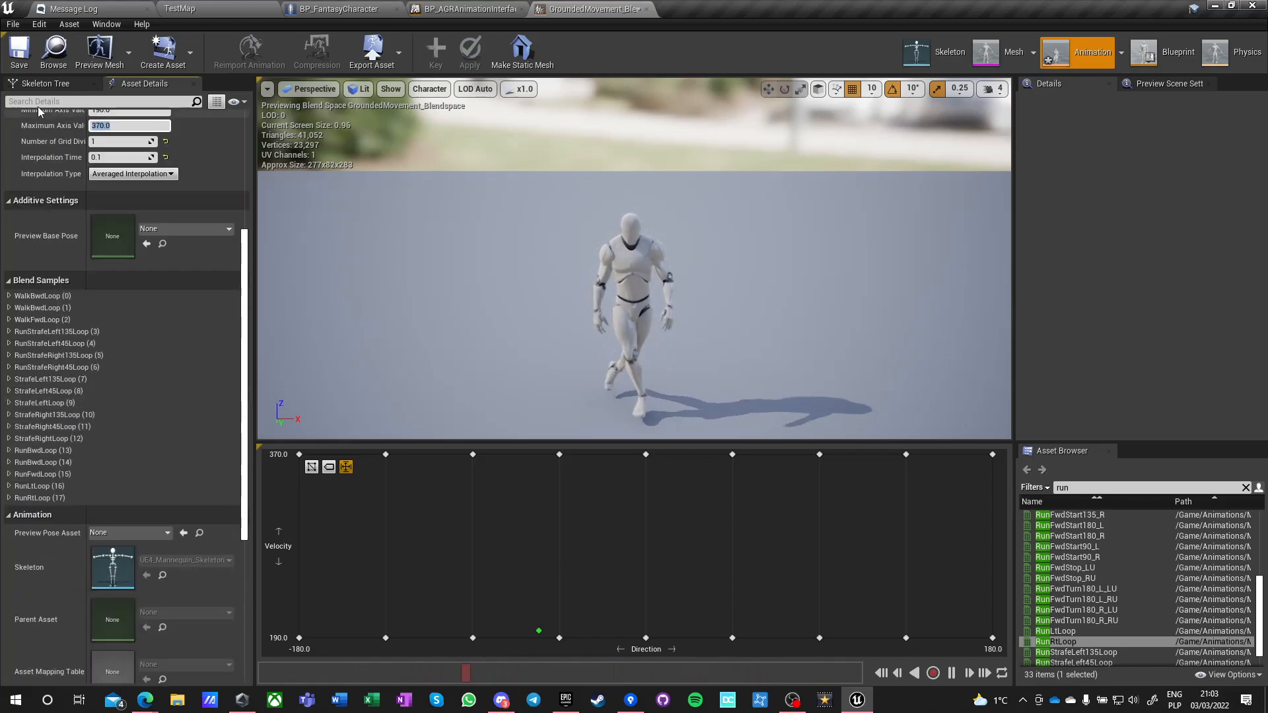
left_click(19, 53)
left_click(646, 10)
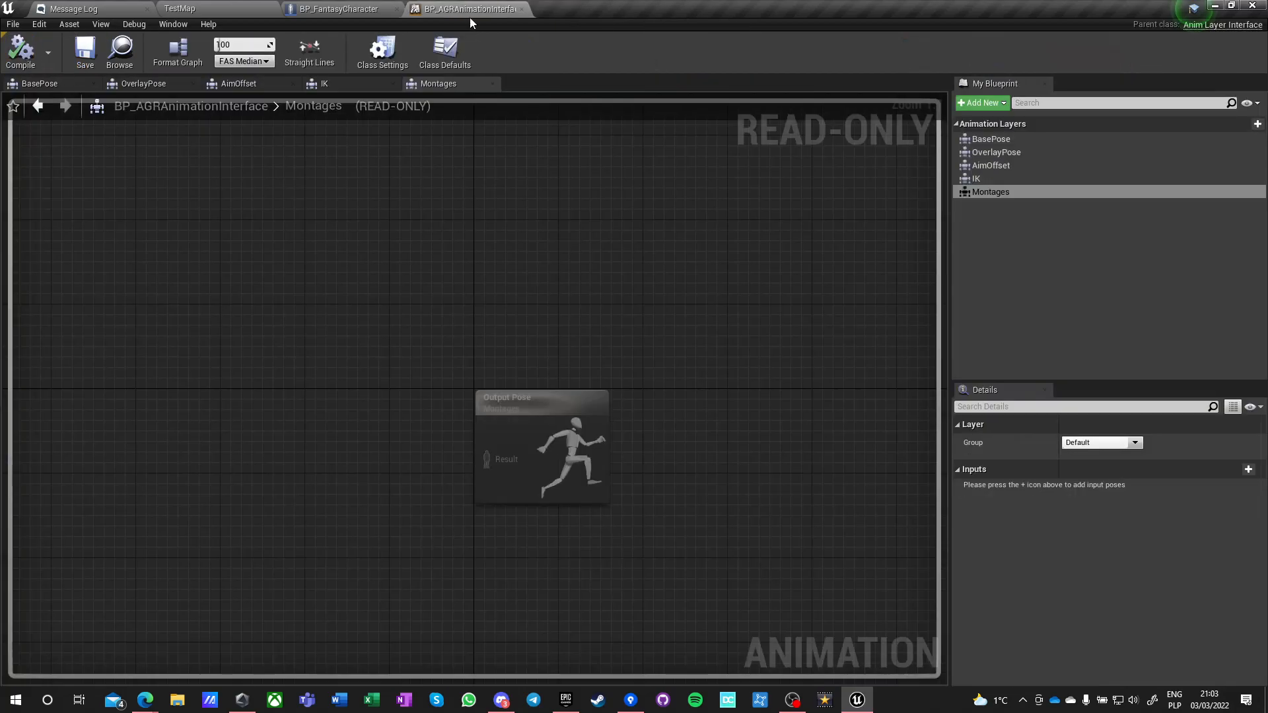
Locate the anim class assigned to BP_FantasyCharacter's mesh and open BP_CoreAnimationBlueprint for editing.
left_click(323, 9)
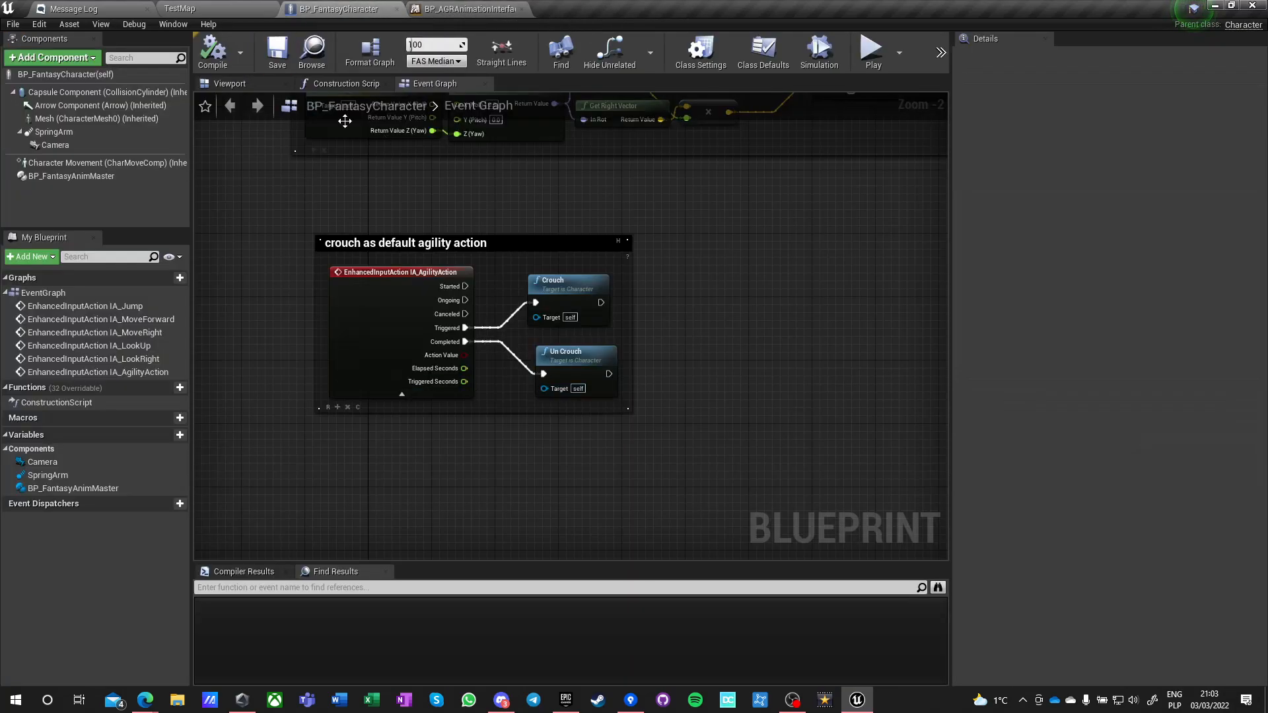
left_click(49, 119)
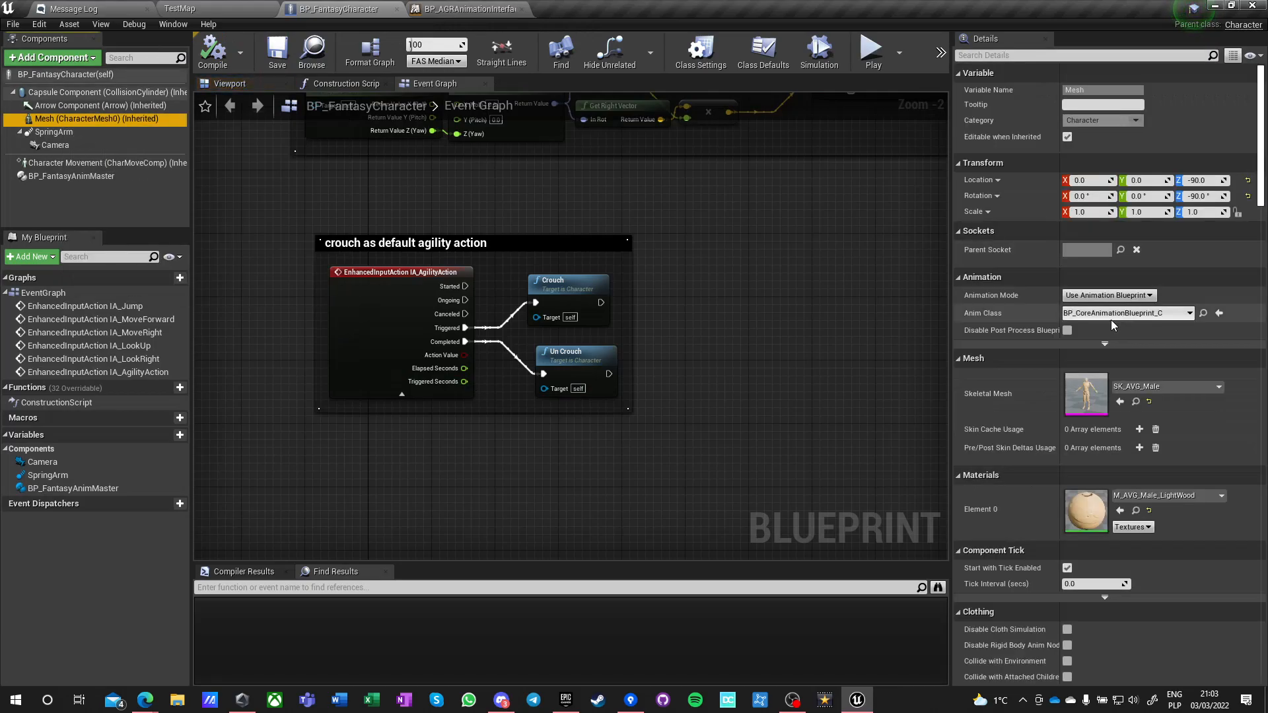
left_click(1204, 313)
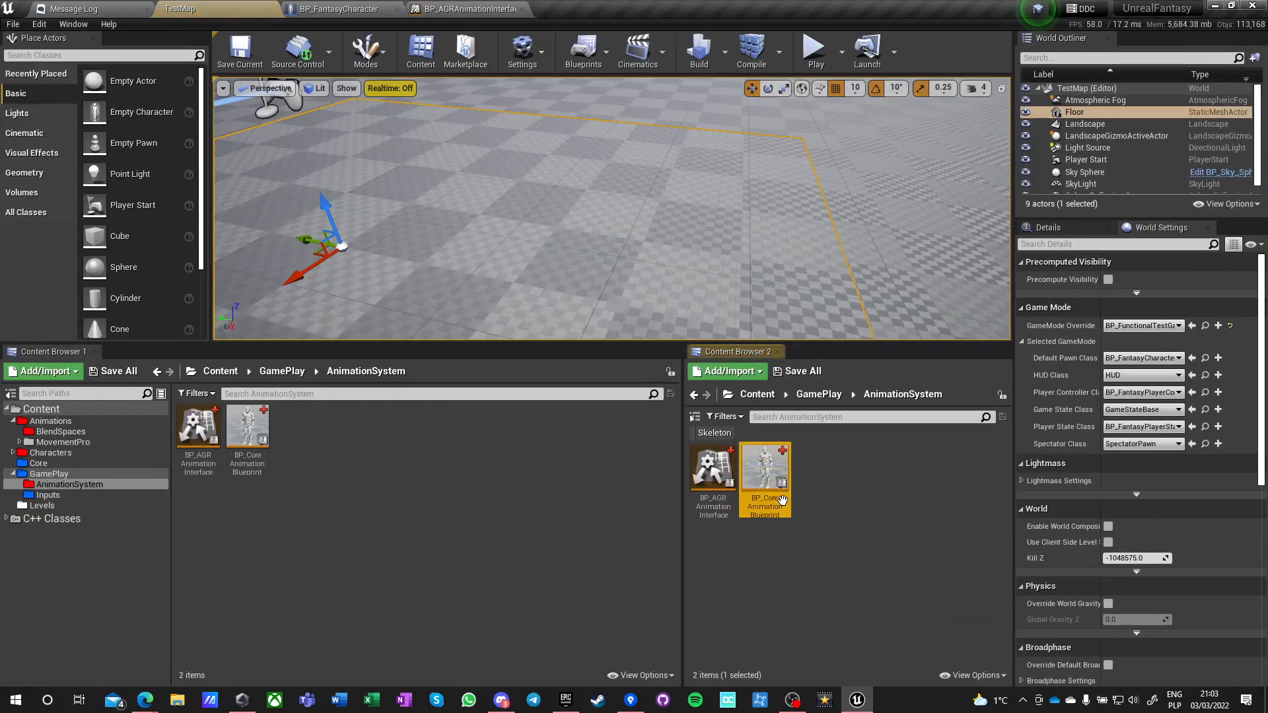
double_click(766, 471)
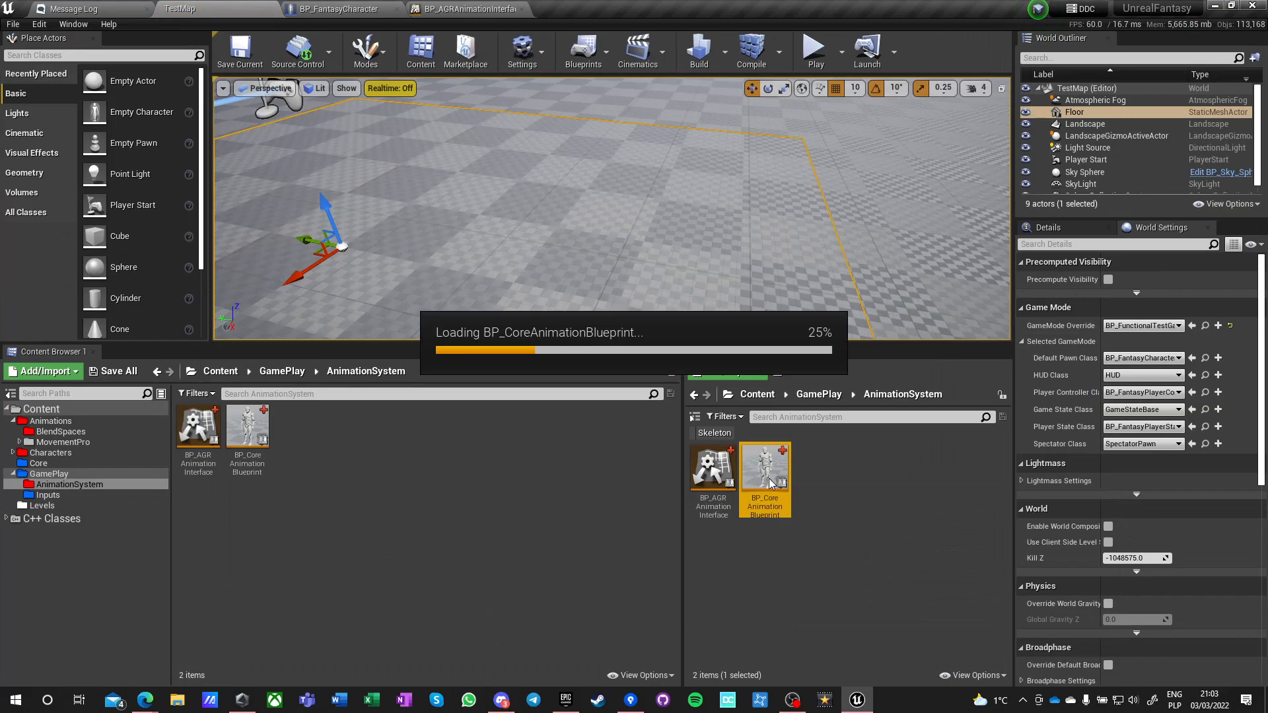
Implement the BP_AGRAnimationInterface interface in the core animation blueprint's class settings and compile the blueprint.
left_click_drag(553, 347, 543, 337)
left_click(504, 504)
right_click_drag(504, 504, 641, 413)
left_click(705, 53)
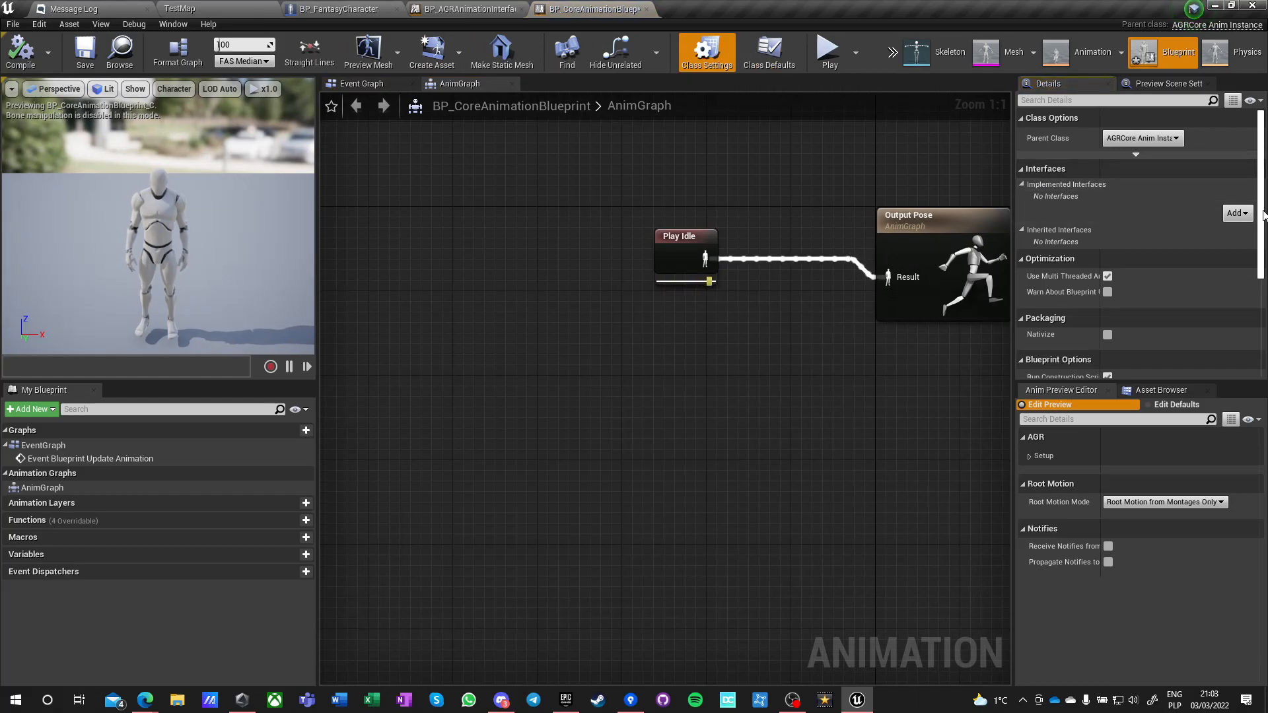
left_click(1234, 213)
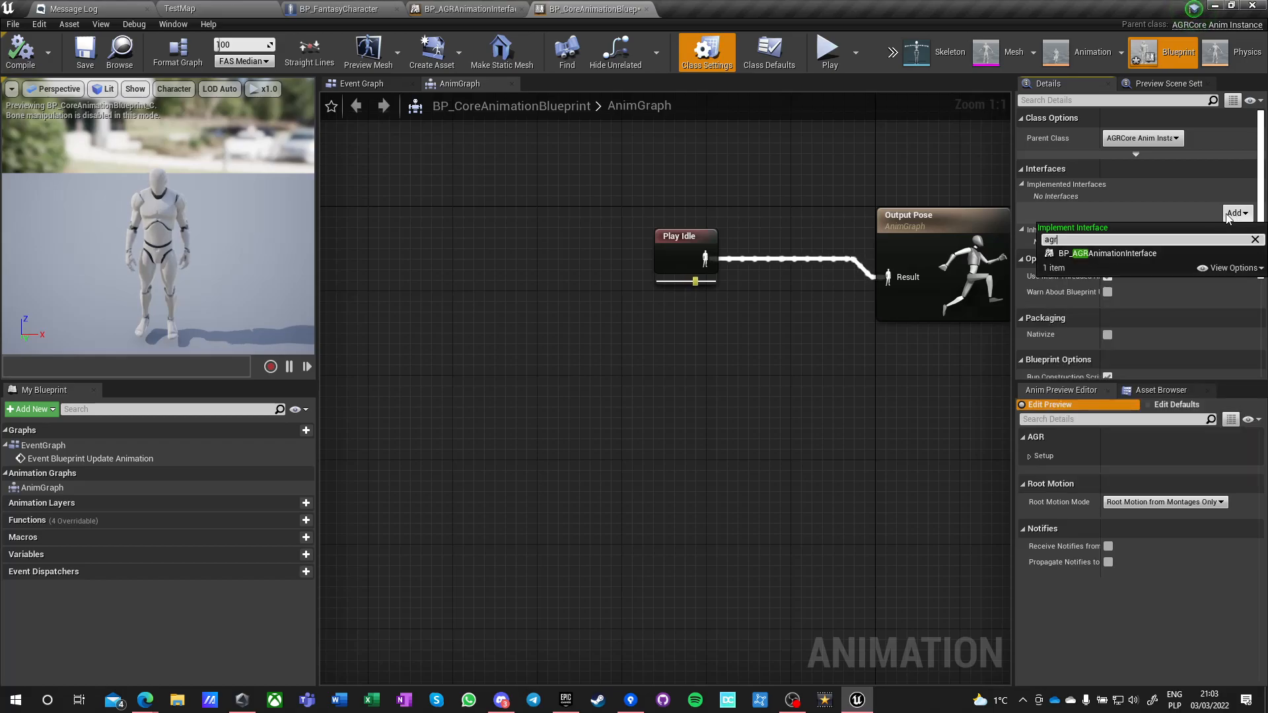
left_click(1123, 253)
left_click(20, 52)
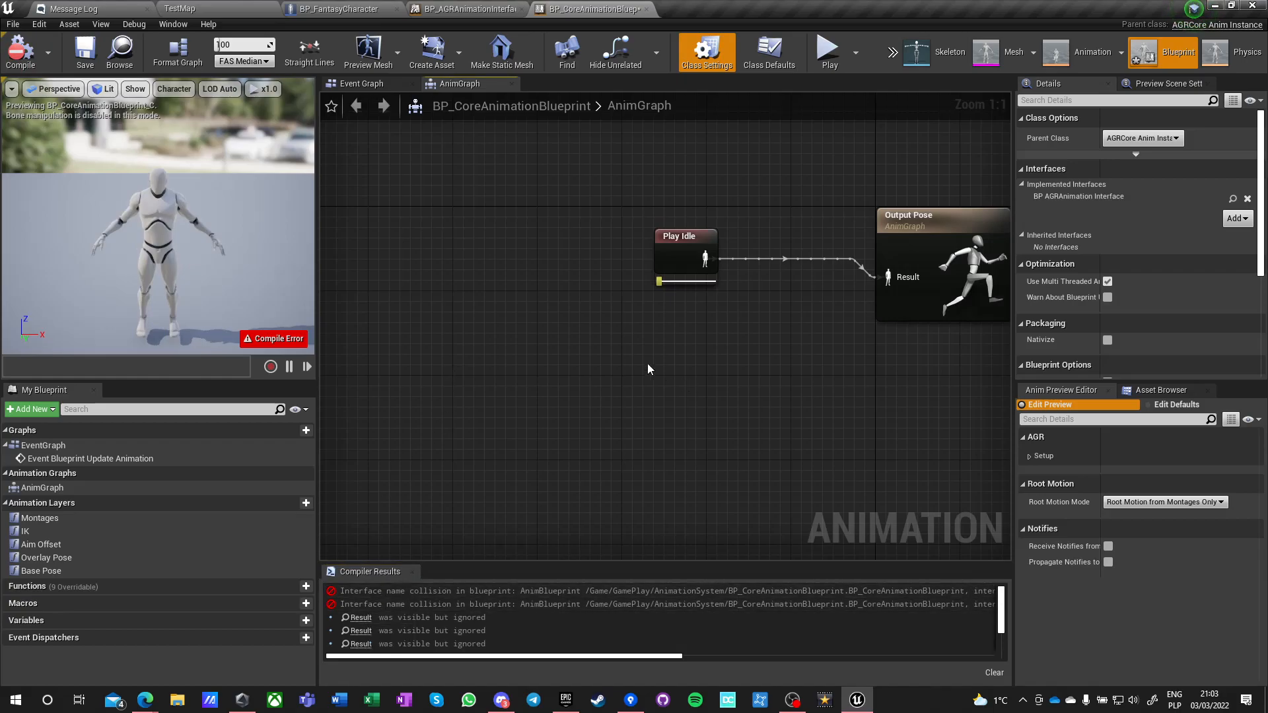
scroll(648, 363, "down", 2)
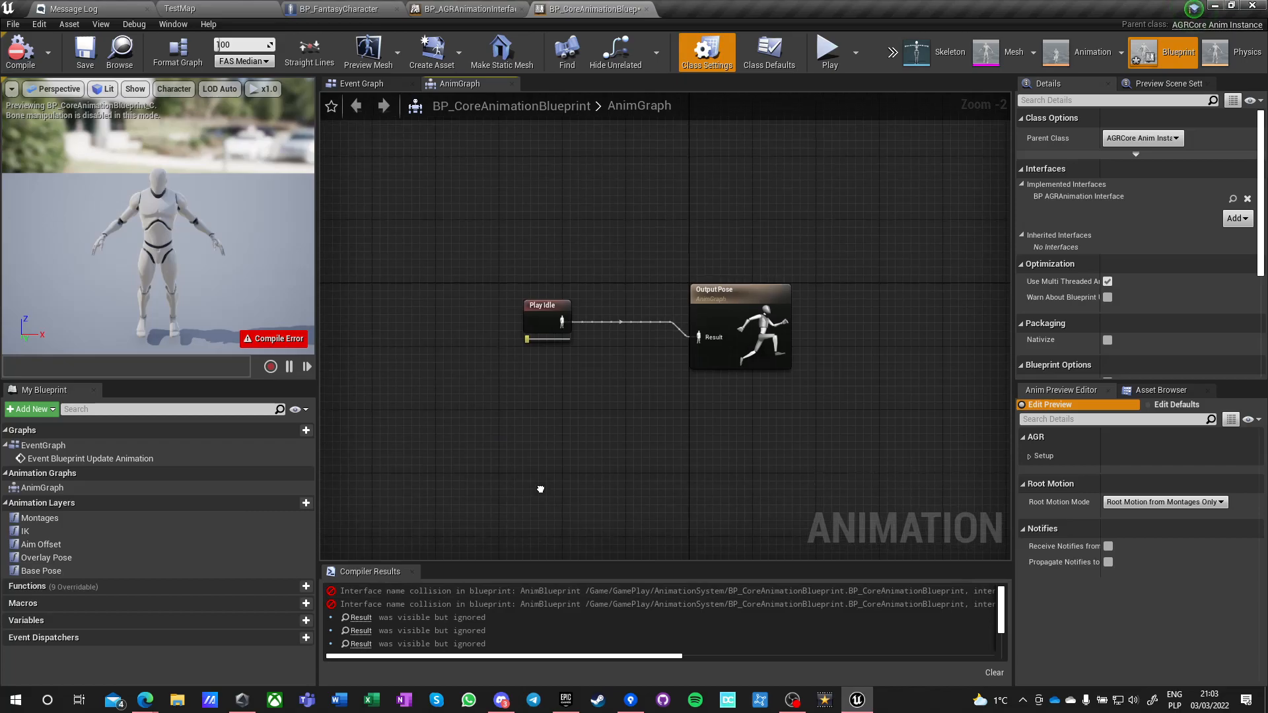
left_click(679, 590)
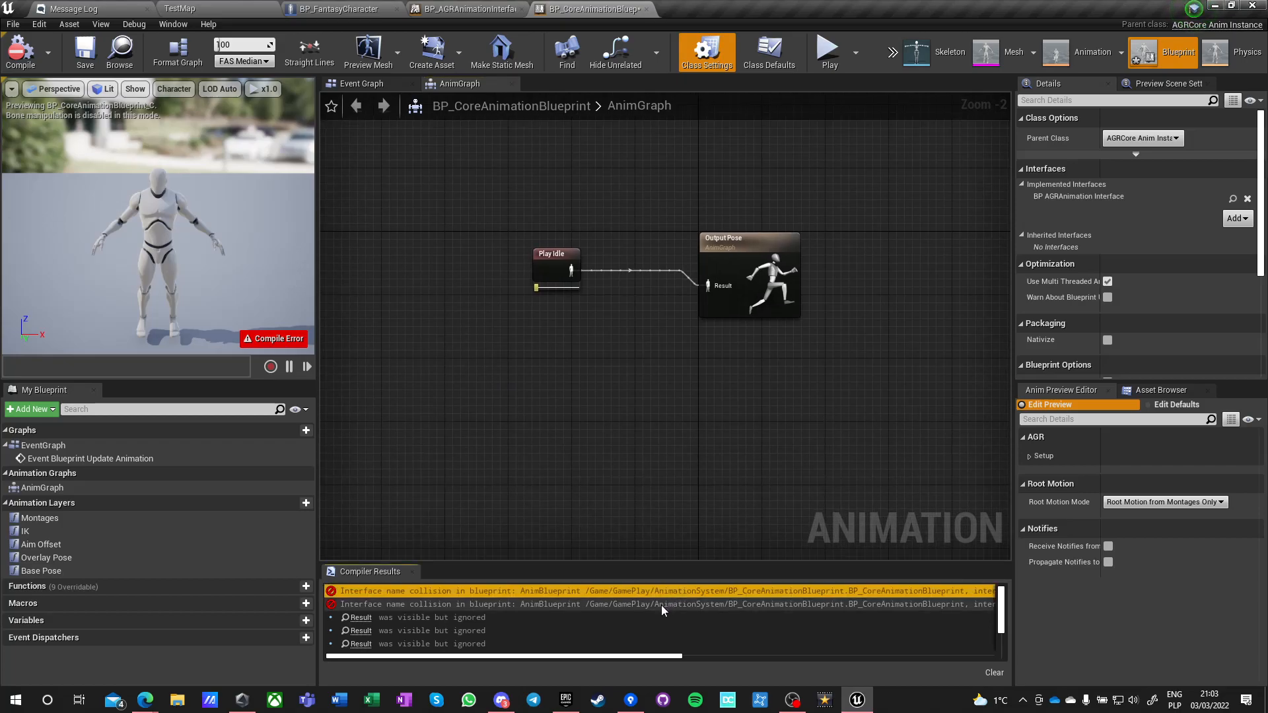
left_click(663, 605)
right_click_drag(529, 407, 559, 388)
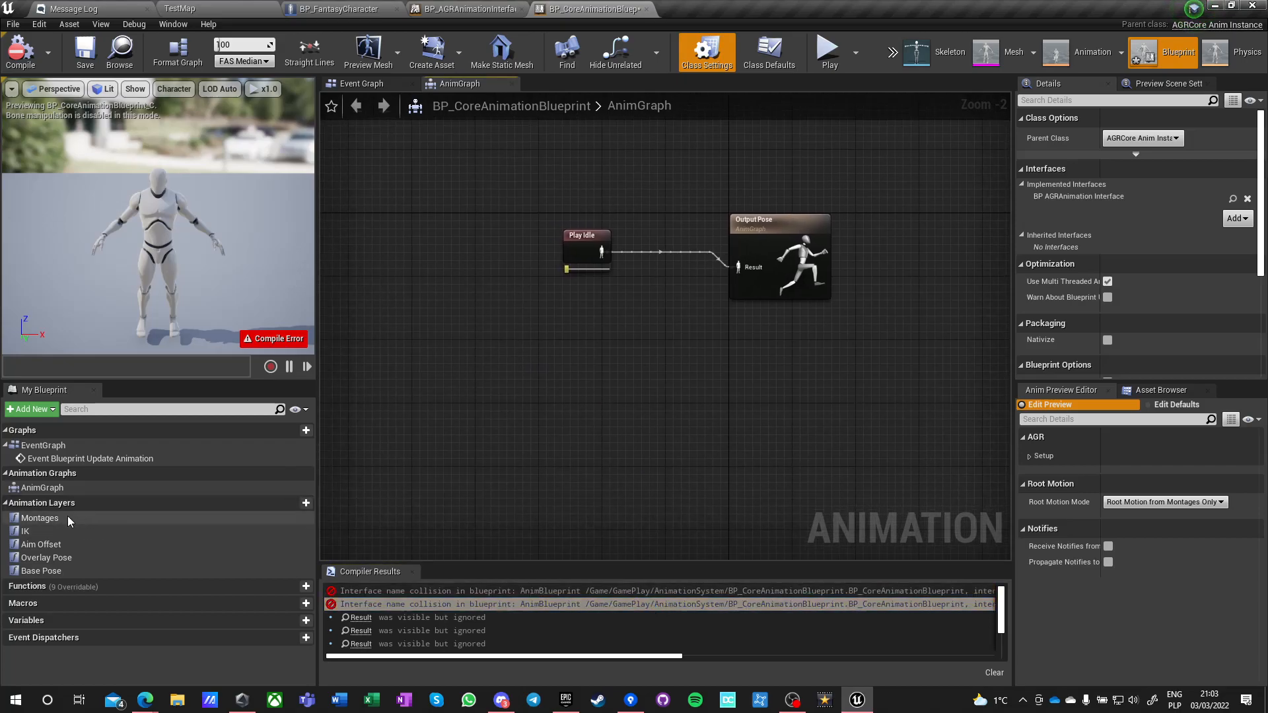
Open the Base Pose animation layer and add a state machine named GroundedMovement to its graph.
double_click(39, 571)
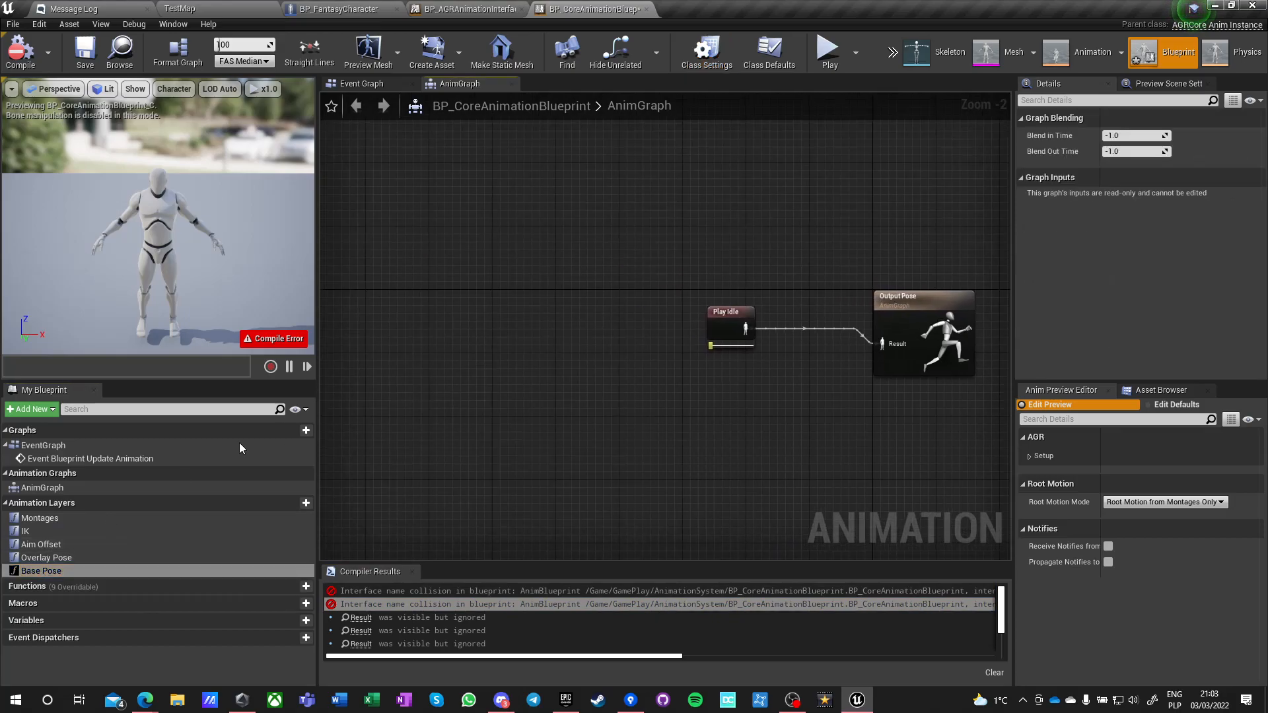
double_click(39, 571)
right_click_drag(528, 399, 675, 332)
left_click_drag(834, 336, 527, 326)
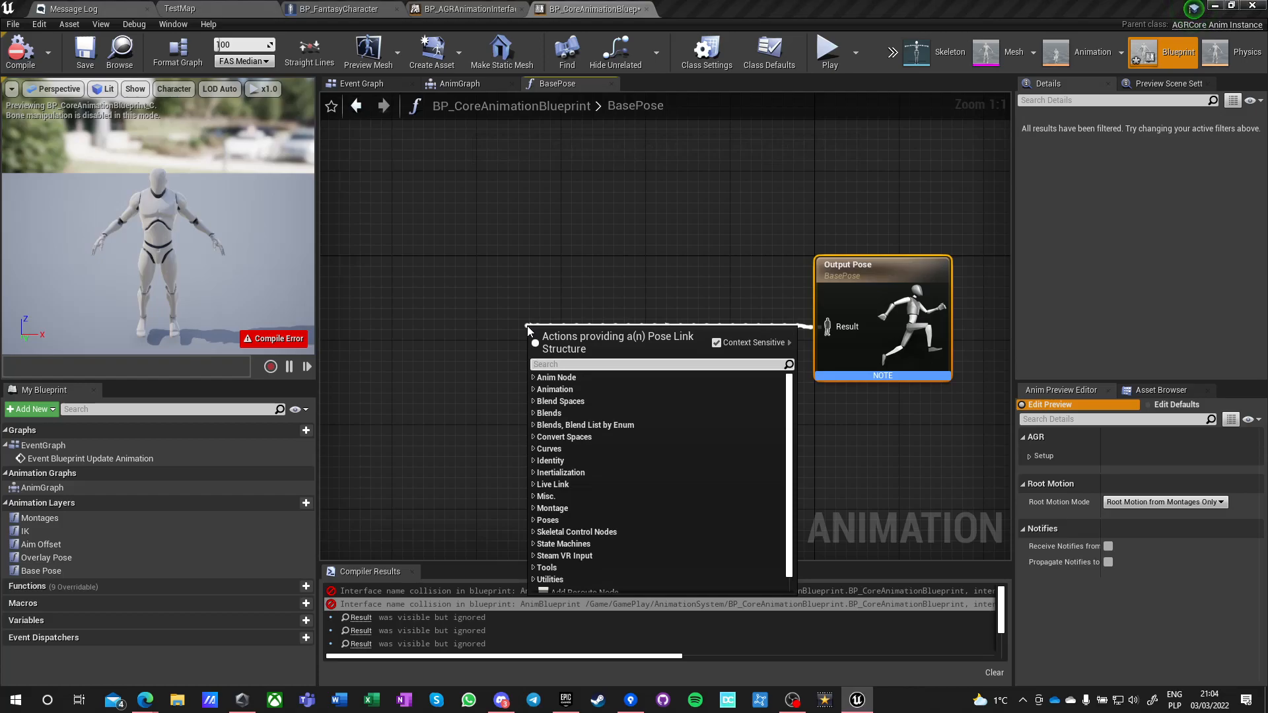
left_click(640, 295)
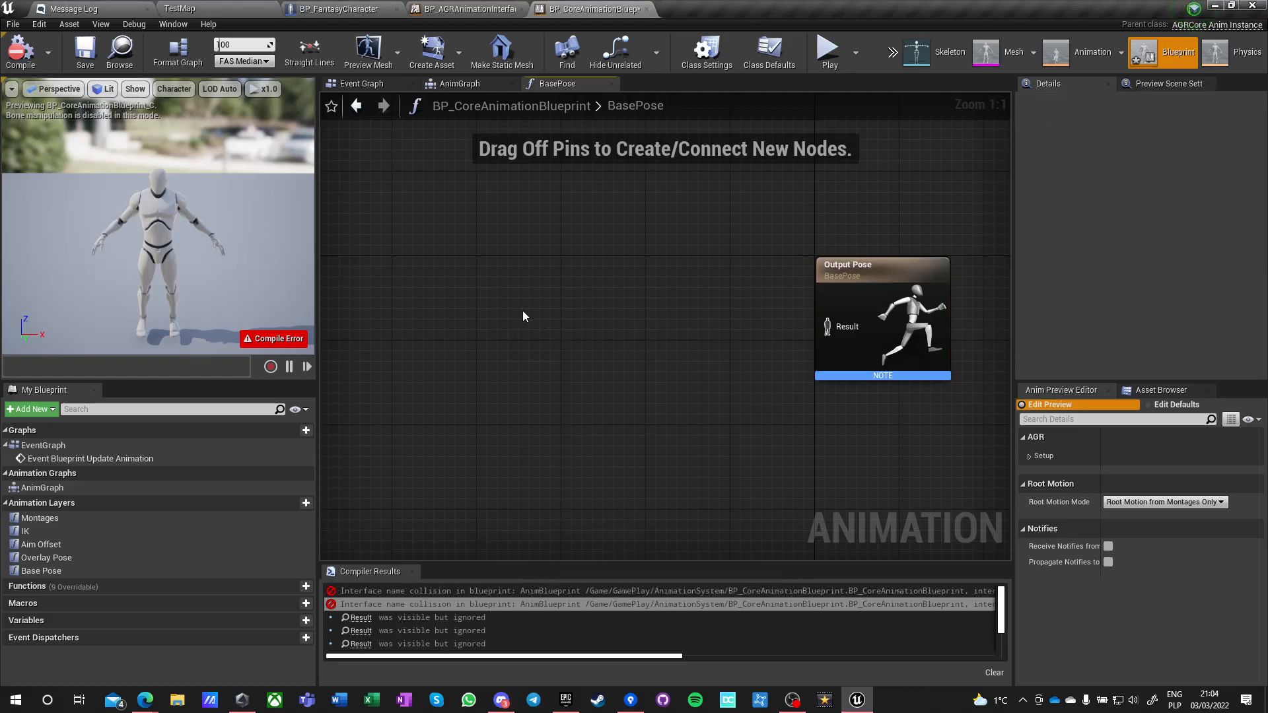
right_click(523, 312)
type("state machine")
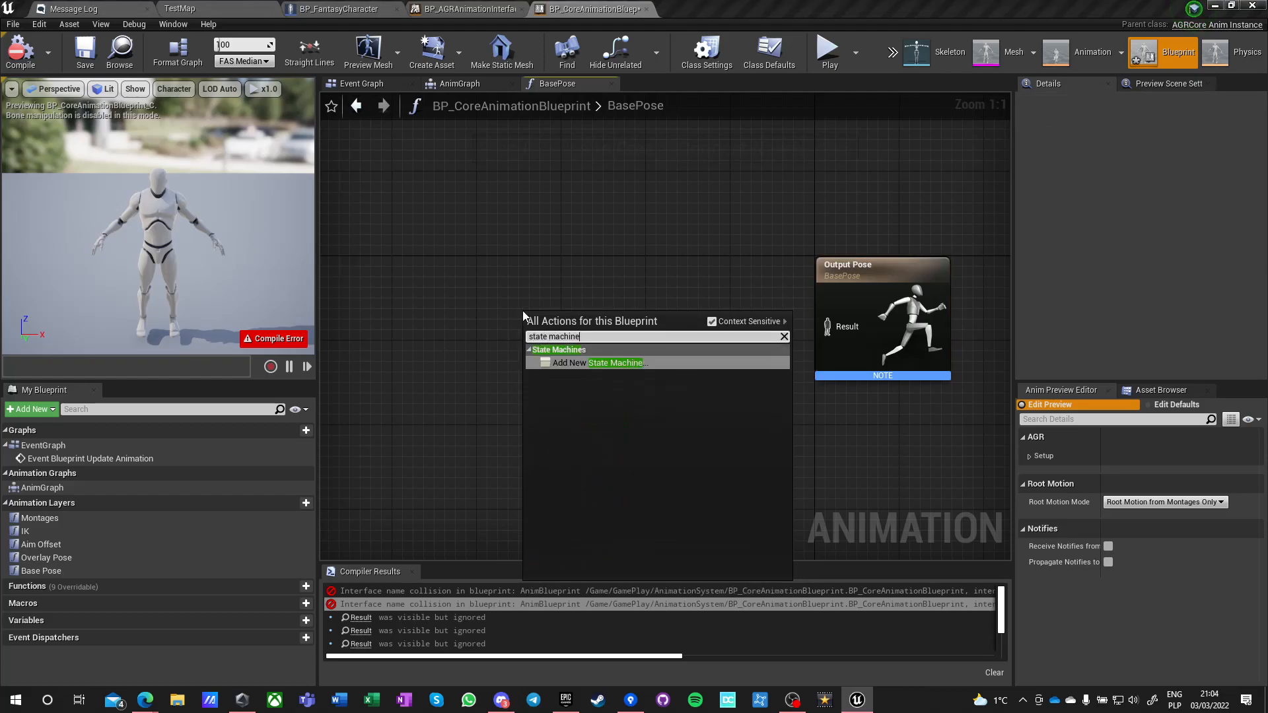
key("Return")
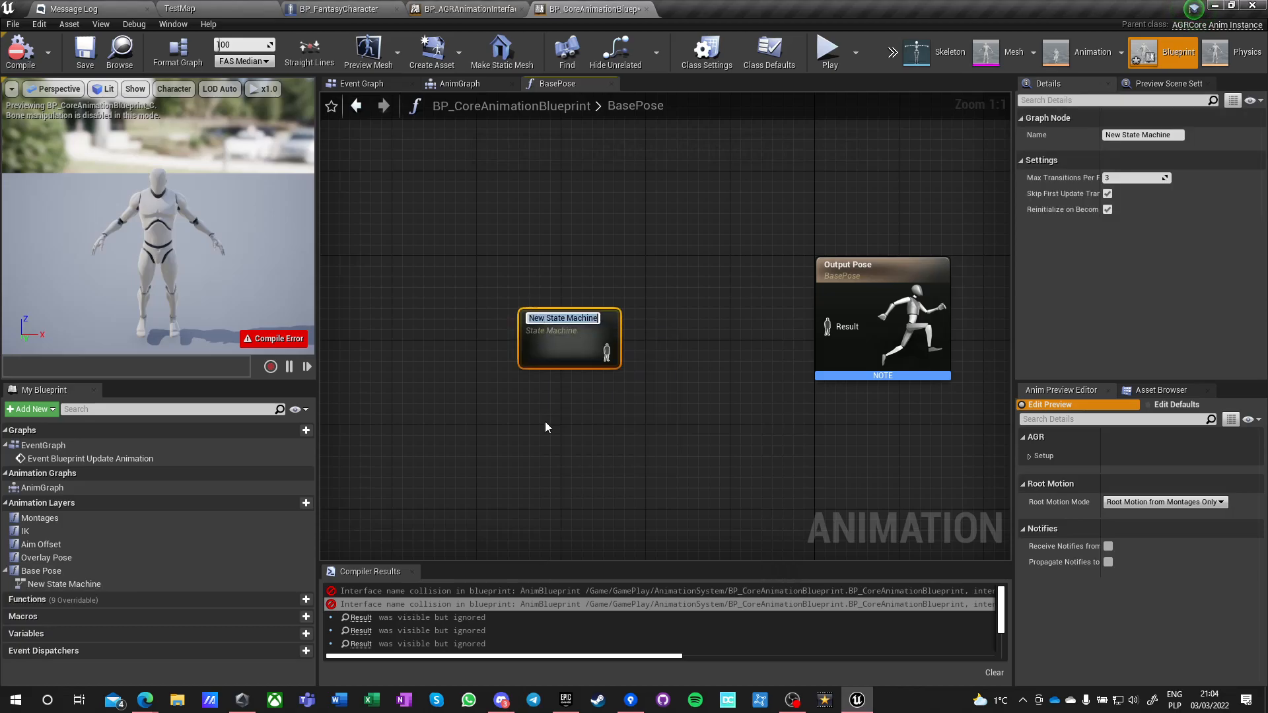
type("Grounded")
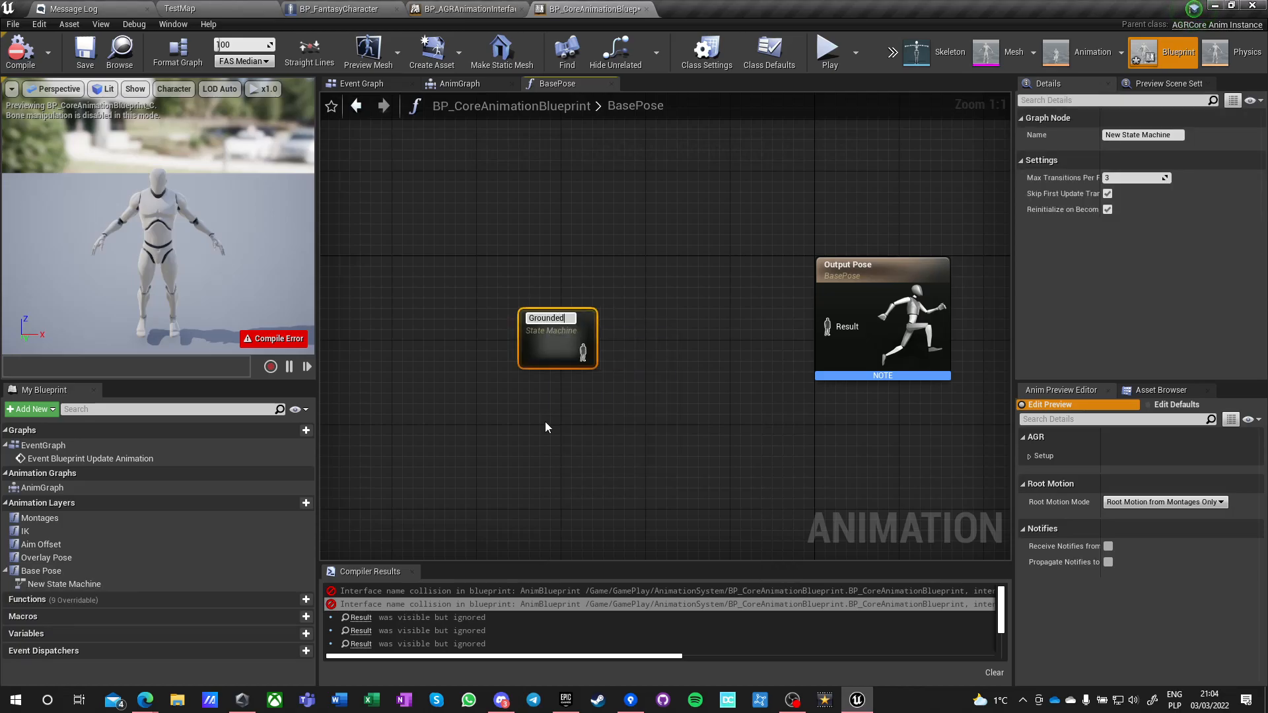
type("Movement")
key("Return")
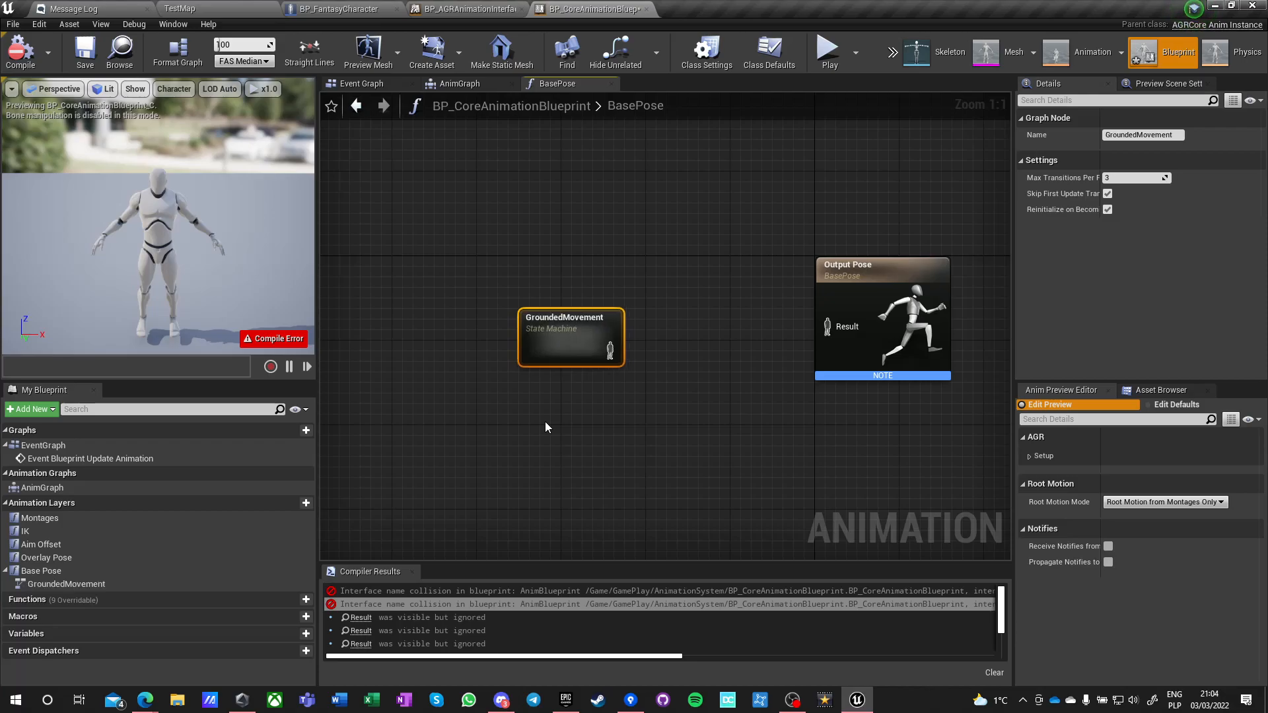
Inside the GroundedMovement state machine, add a state named Idle connected from the entry point.
double_click(611, 361)
left_click_drag(699, 340, 807, 338)
left_click(836, 370)
type("Idle")
key("Return")
In the Idle state, add a Play Idle node feeding the output animation pose.
double_click(829, 351)
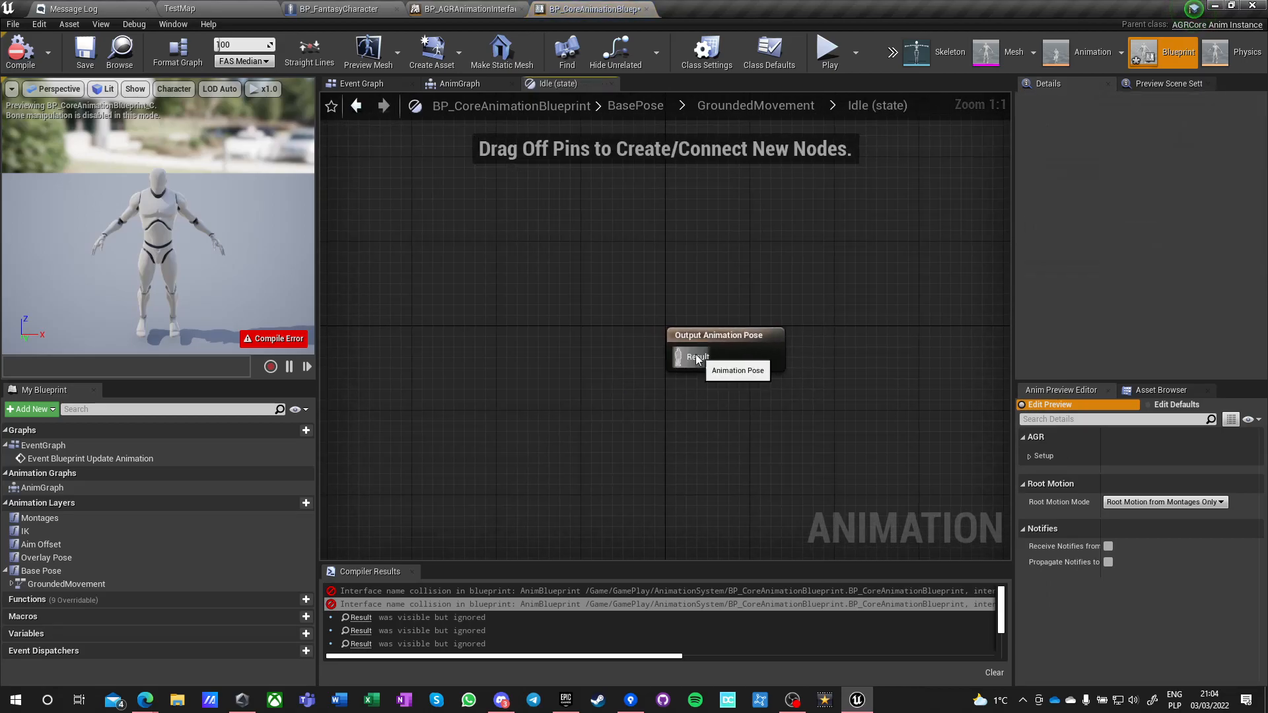
left_click_drag(678, 357, 478, 368)
type("idle")
key("Return")
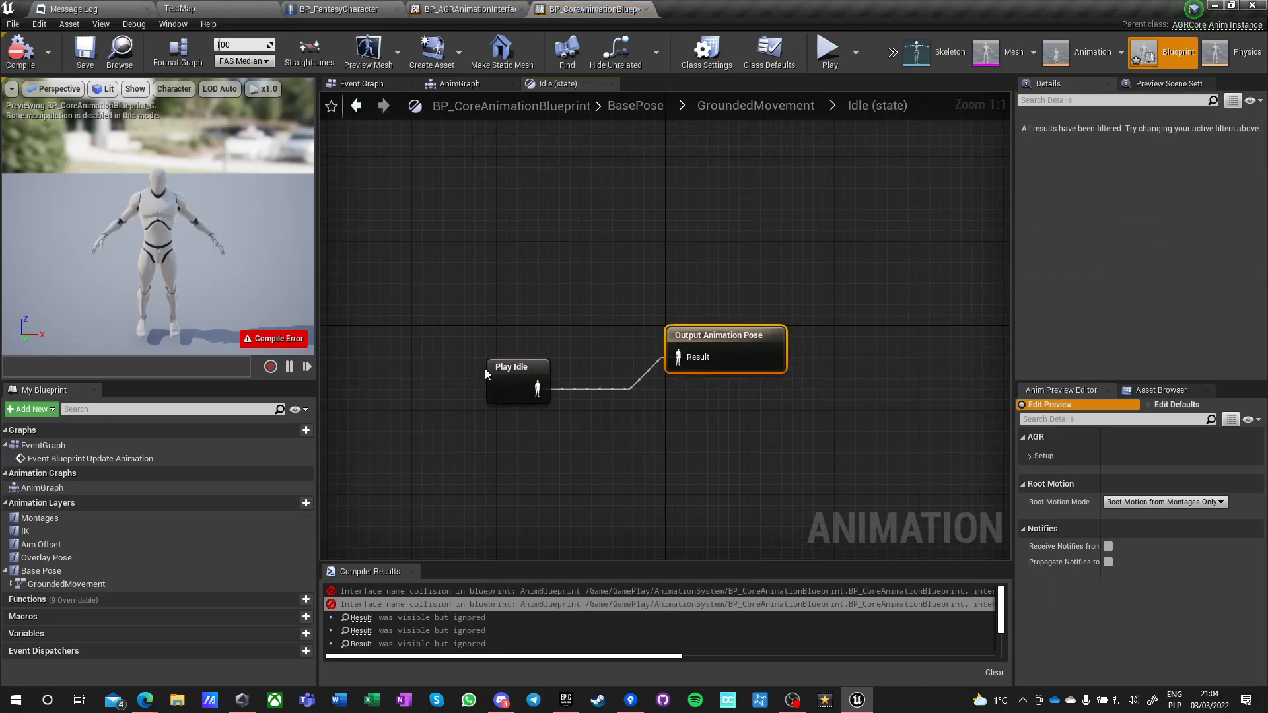
left_click(607, 178)
Return to the Base Pose graph, connect GroundedMovement to the output pose, and compile.
left_click(724, 105)
left_click(636, 106)
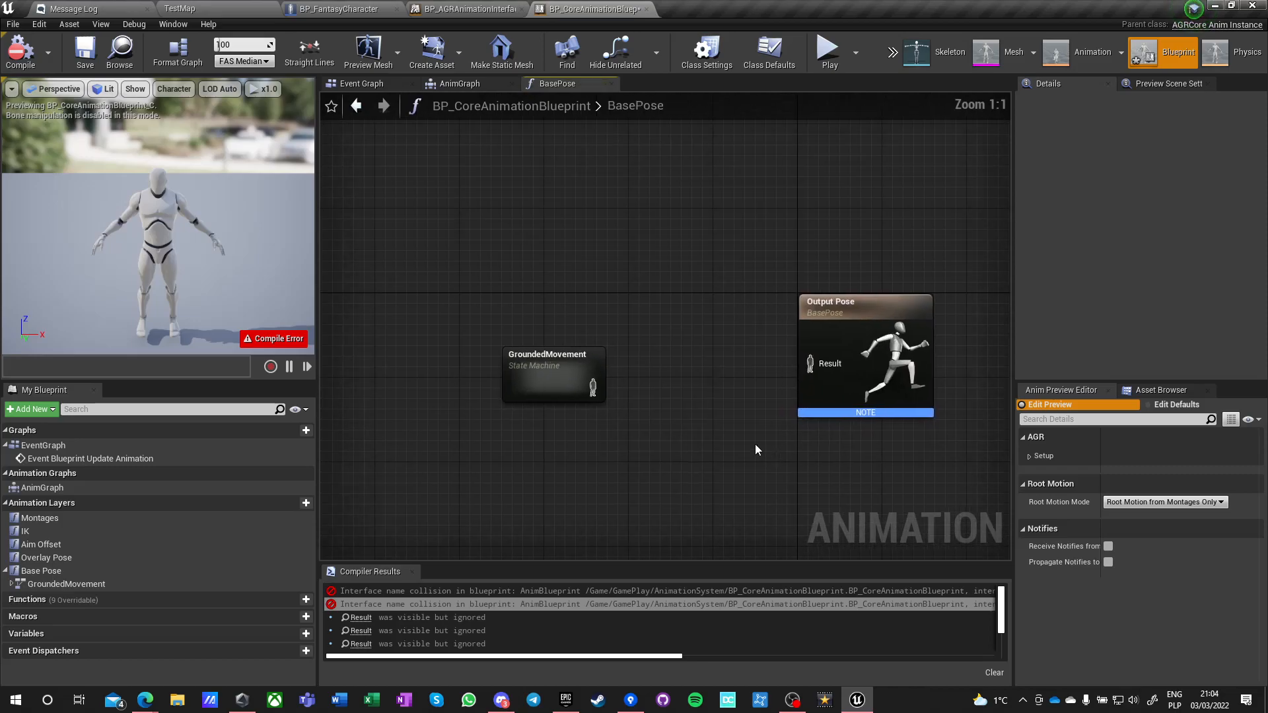
left_click_drag(609, 395, 812, 389)
key("F7")
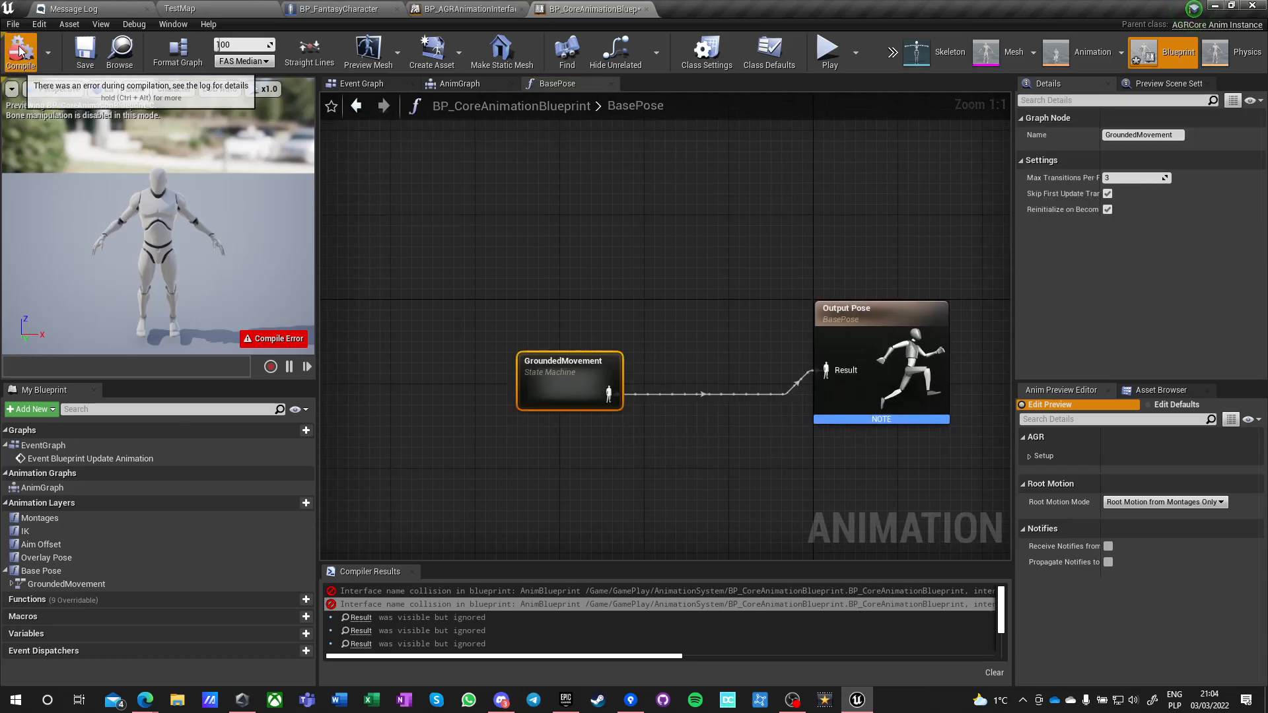
Switch back to the blueprint's main AnimGraph.
left_click(456, 85)
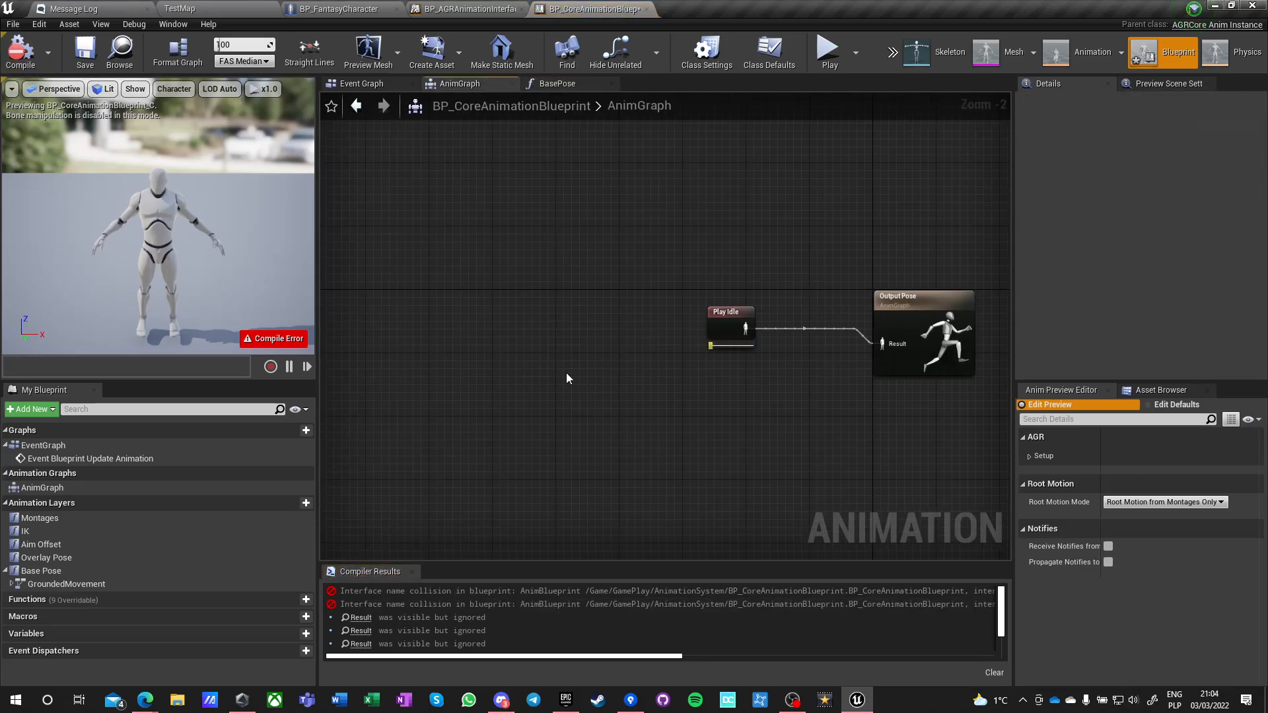
right_click_drag(566, 378, 469, 318)
Try to add the Base Pose layer to the AnimGraph by searching for base pose and by placing it directly.
right_click(507, 328)
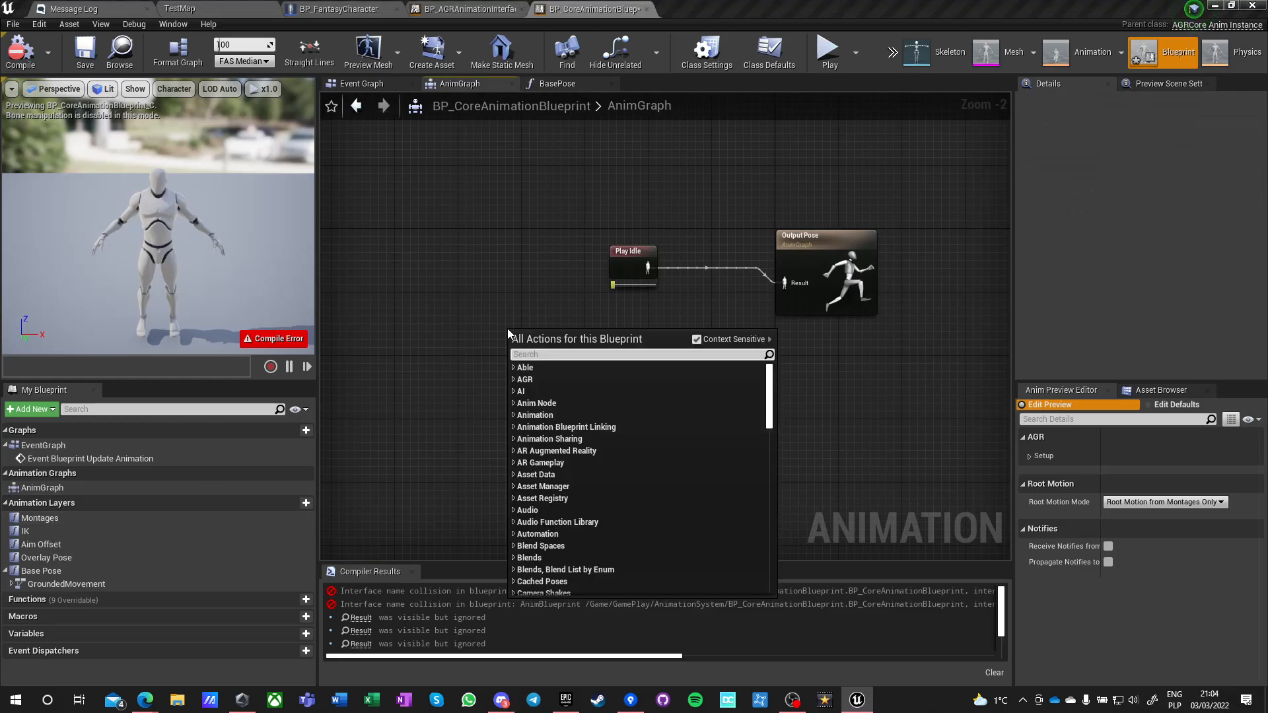
type("base pose")
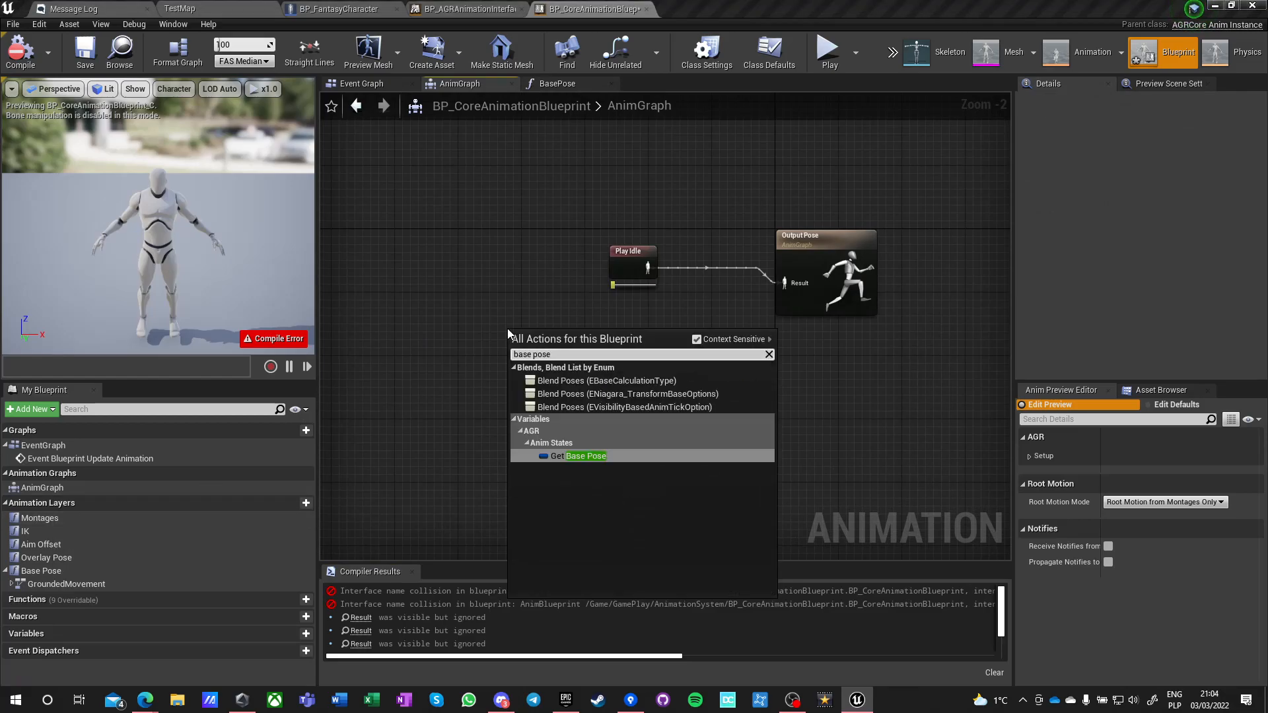
left_click(492, 319)
right_click(454, 349)
left_click_drag(40, 571, 523, 365)
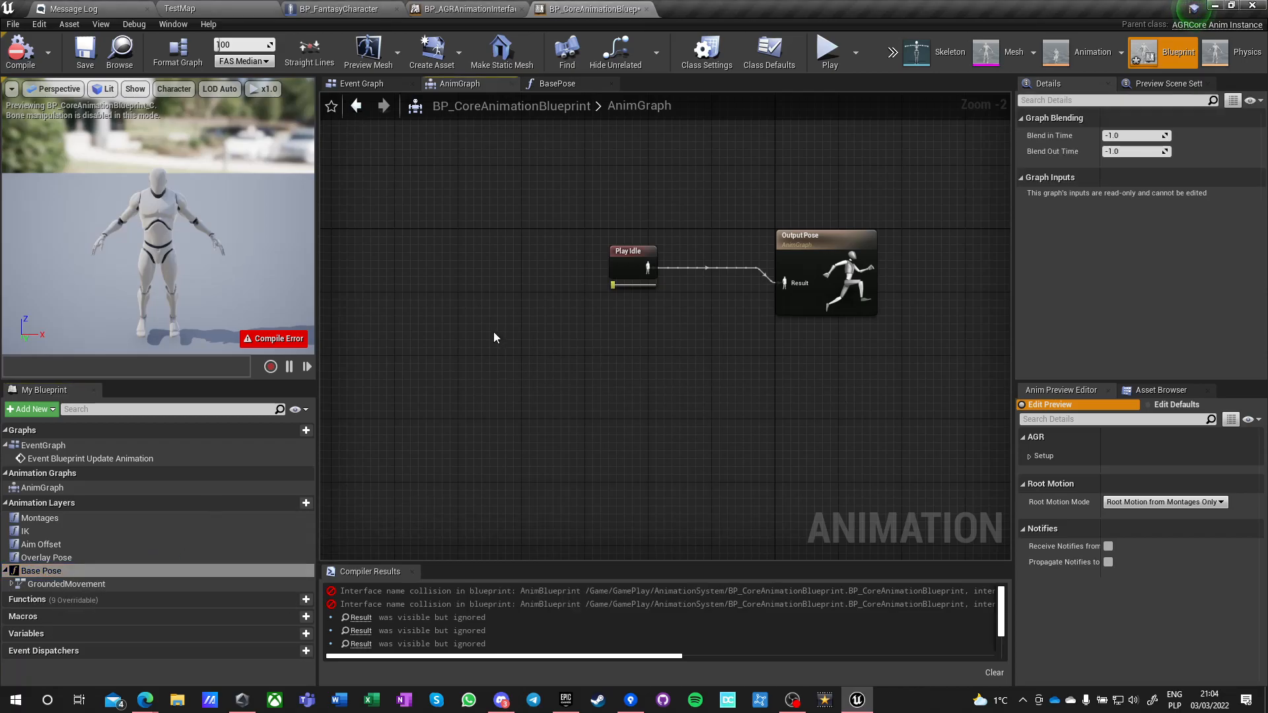
Add a Linked Anim Layer node to the AnimGraph, set its layer to BasePose, and move it clear of the Play Idle node.
right_click(530, 359)
type("layer")
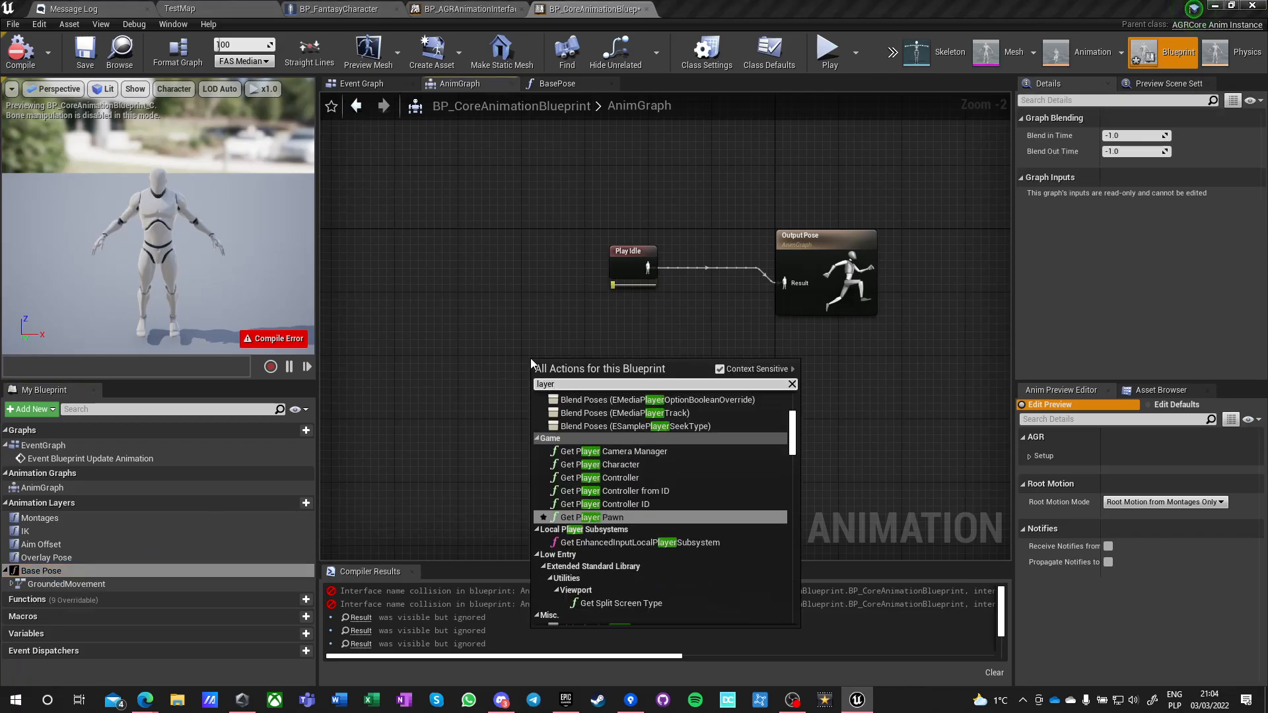
scroll(609, 551, "up", 5)
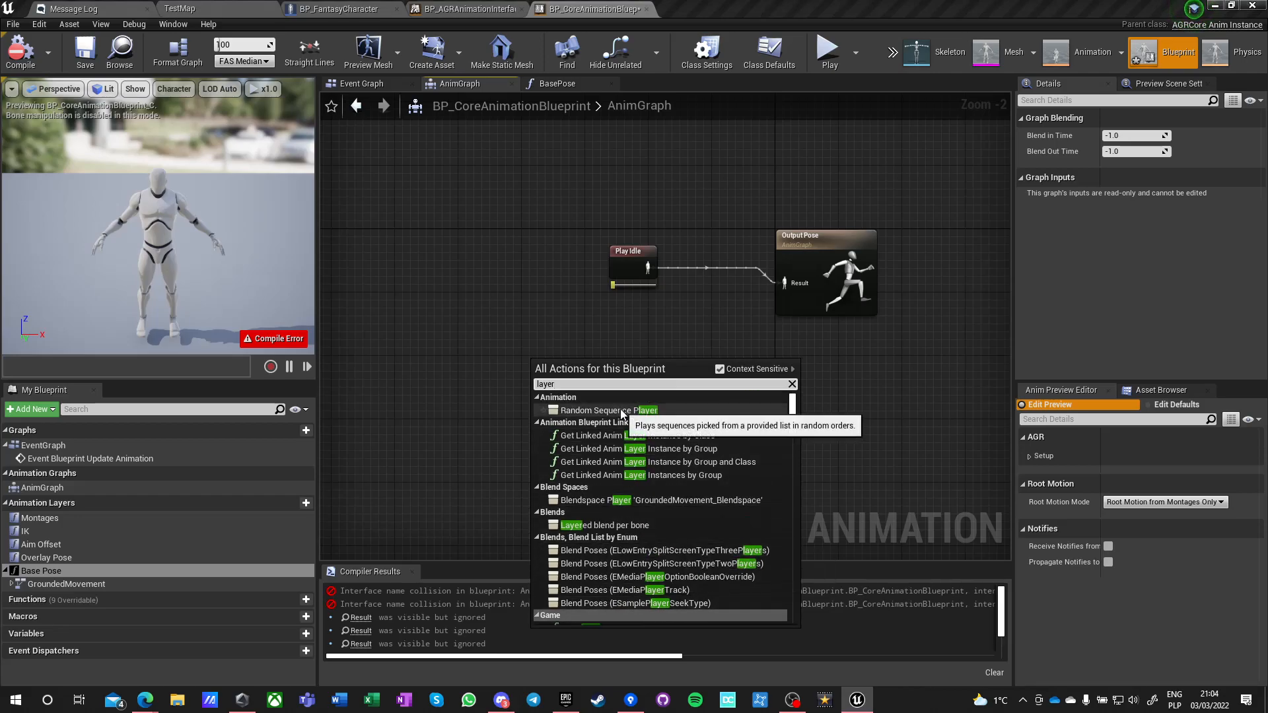
scroll(603, 527, "down", 1)
scroll(602, 526, "down", 7)
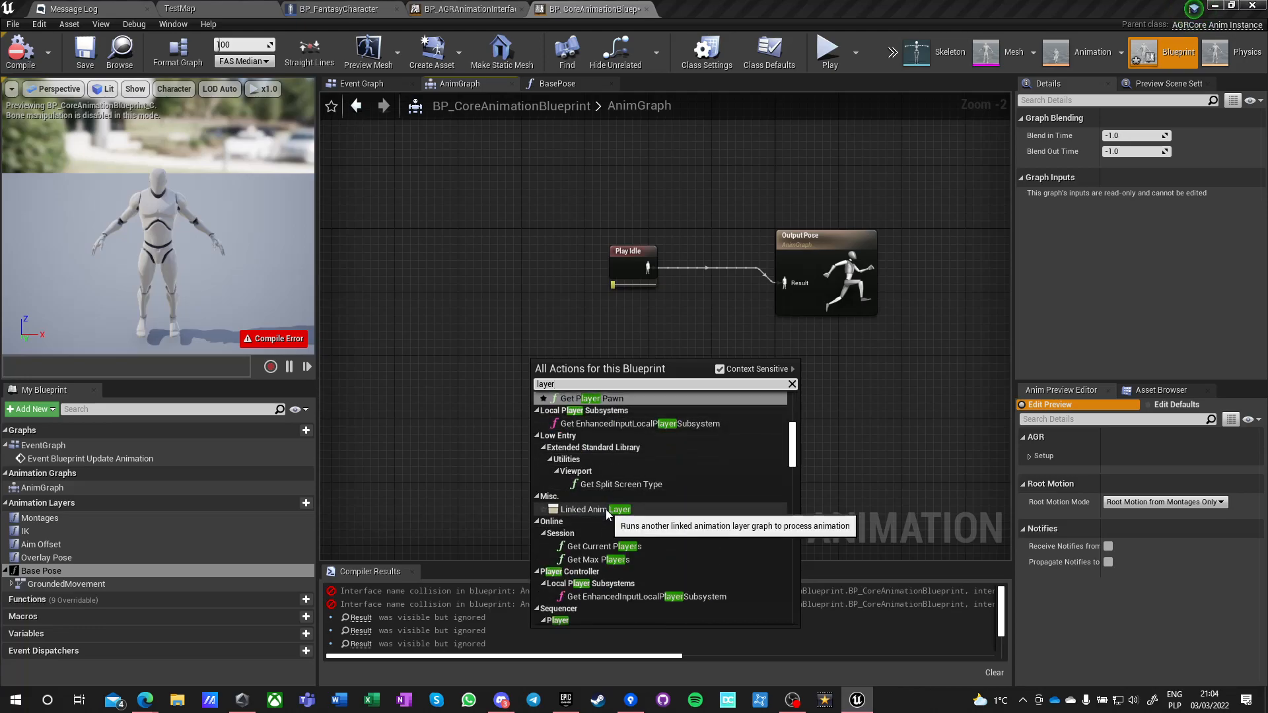
left_click(605, 509)
scroll(562, 421, "up", 2)
left_click(565, 380)
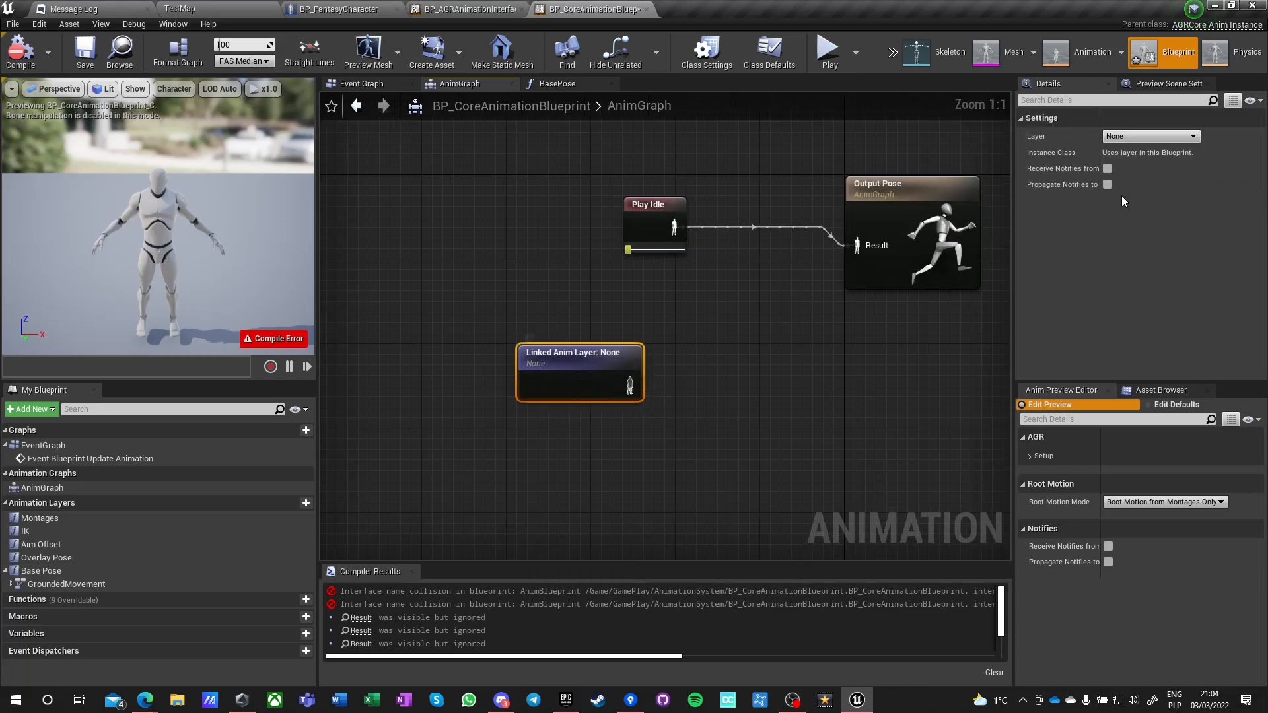
left_click(1124, 137)
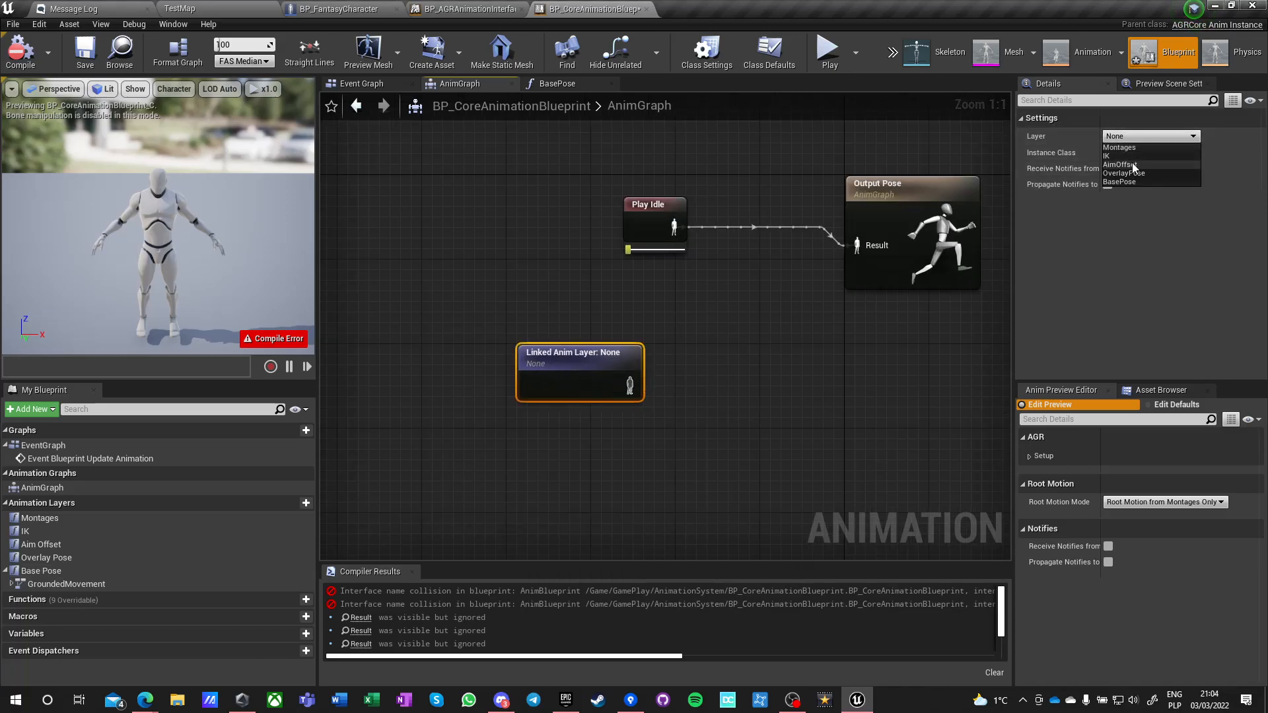
left_click(1124, 182)
left_click_drag(575, 376, 386, 138)
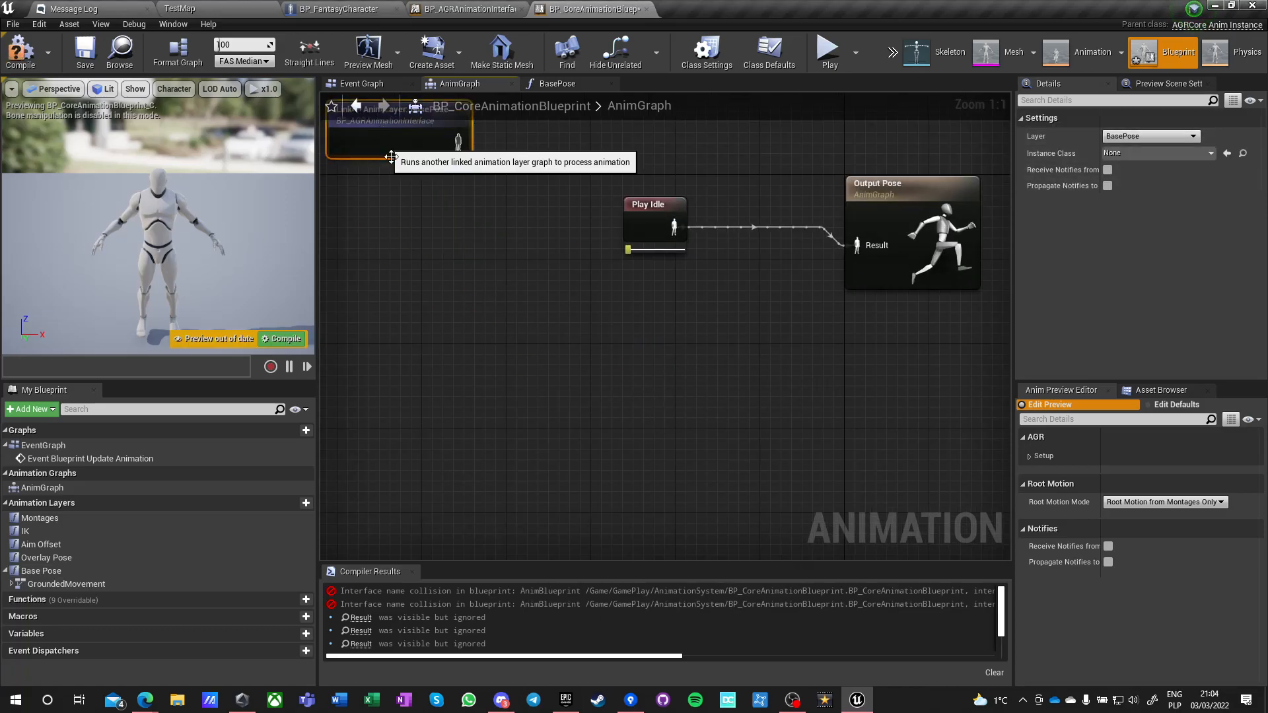
right_click_drag(423, 165, 513, 325)
left_click_drag(547, 300, 608, 298)
type("linekd")
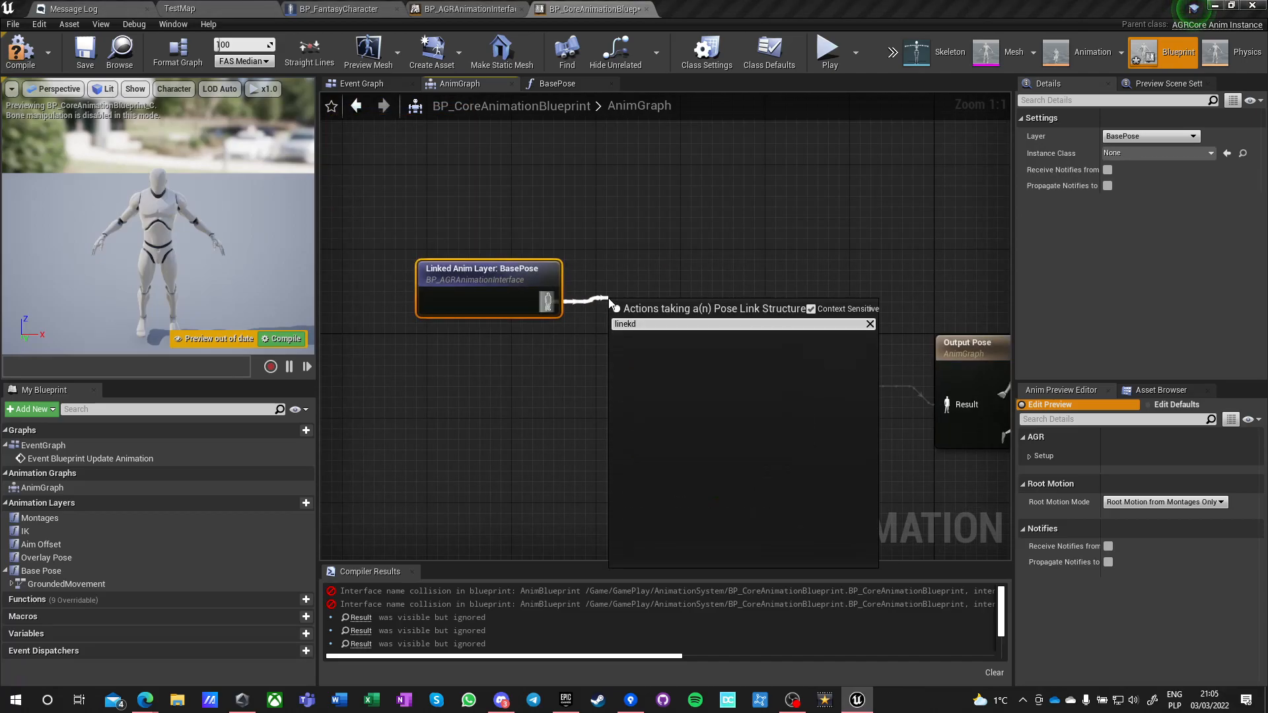
left_click(631, 263)
right_click_drag(631, 263, 622, 264)
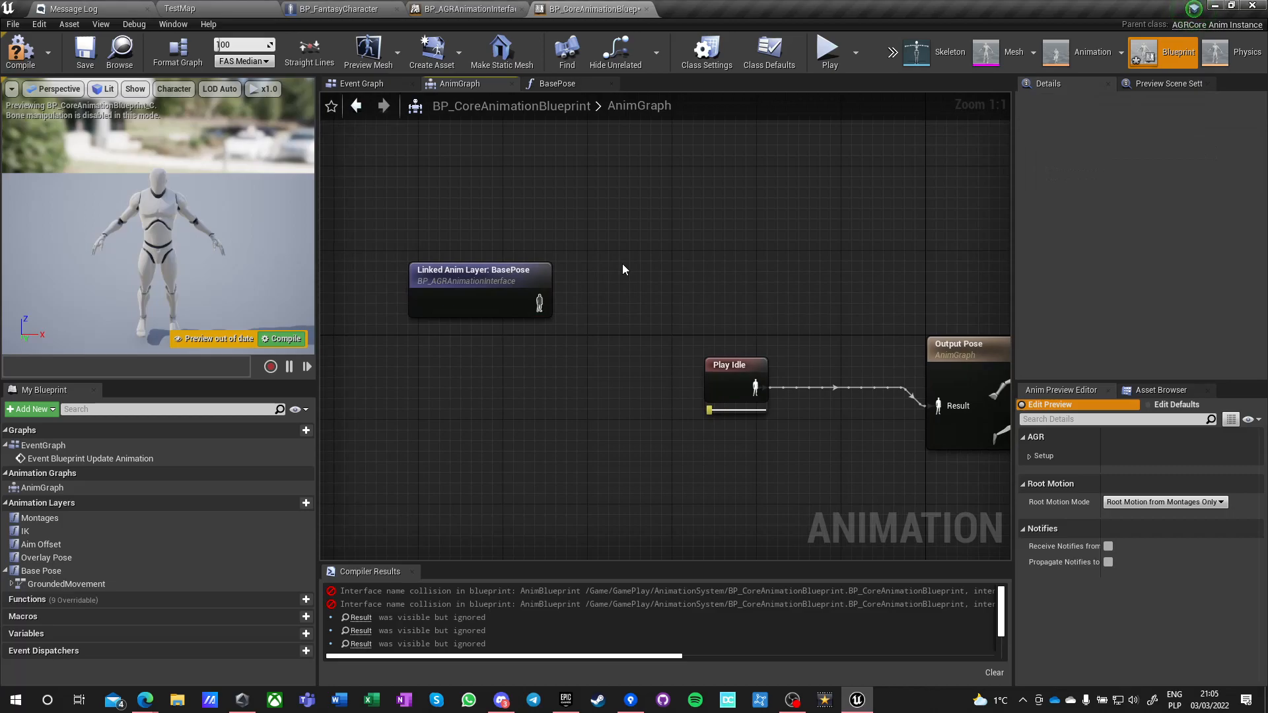
Add a second Linked Anim Layer node and align it beside the BasePose layer node.
right_click(624, 292)
type("linked ani")
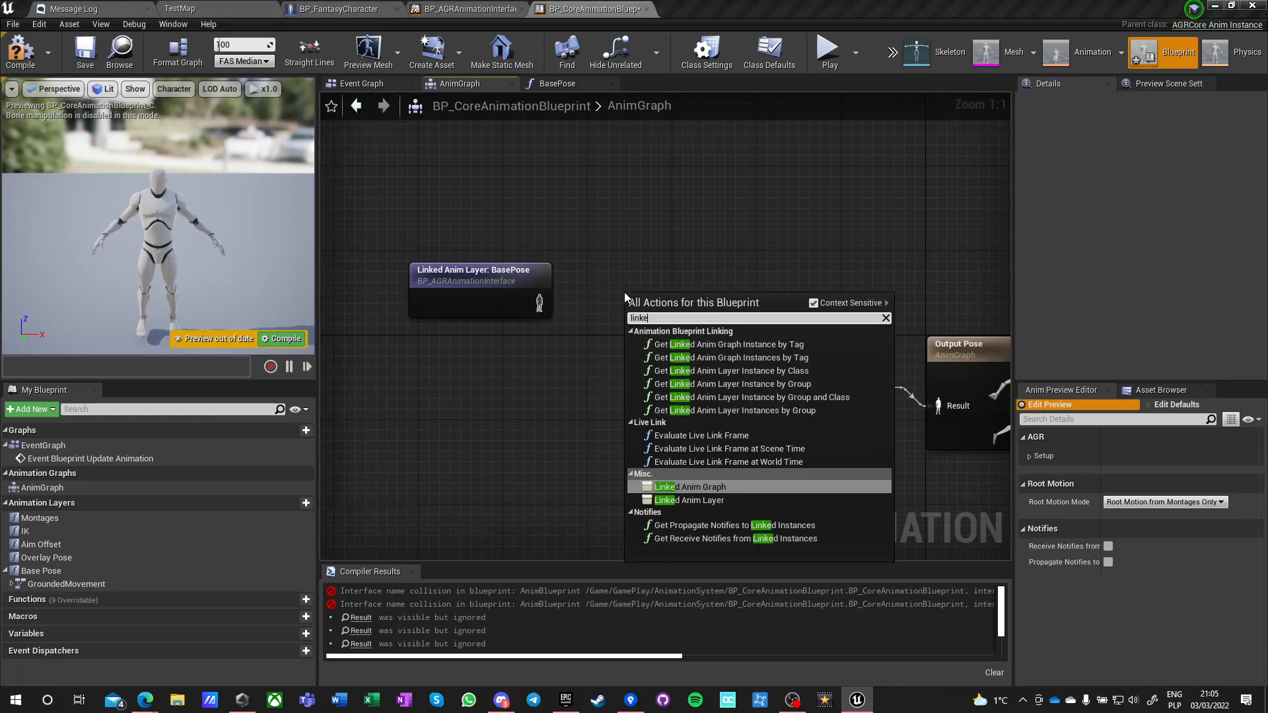
key("Down")
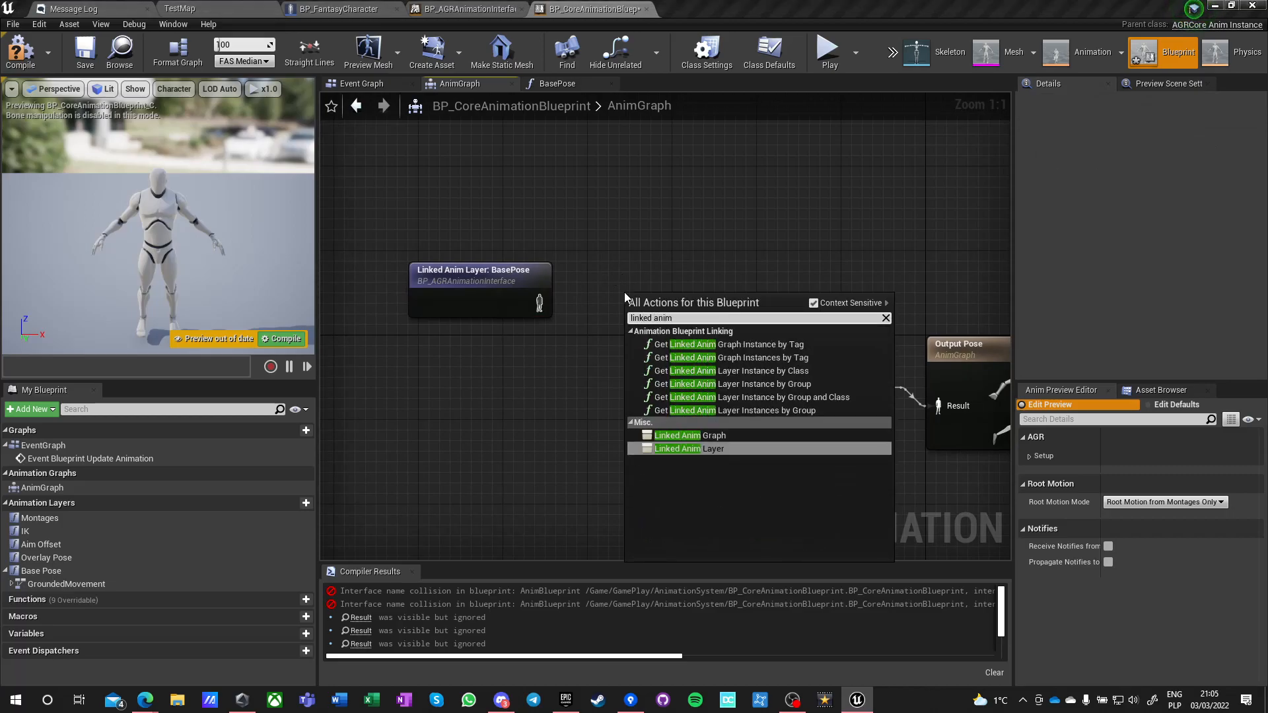
key("Return")
left_click_drag(691, 314, 678, 281)
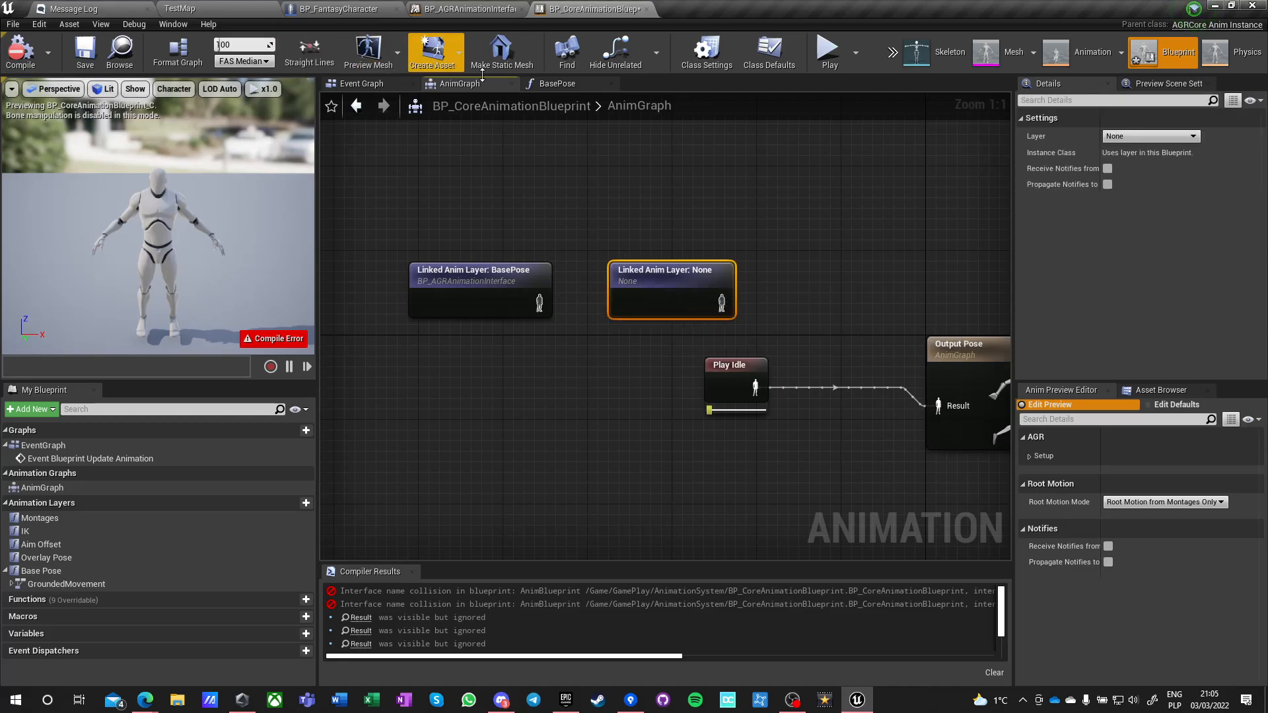
In BP_AGRAnimationInterface, add an input pose to the OverlayPose layer and compile the interface.
left_click(462, 9)
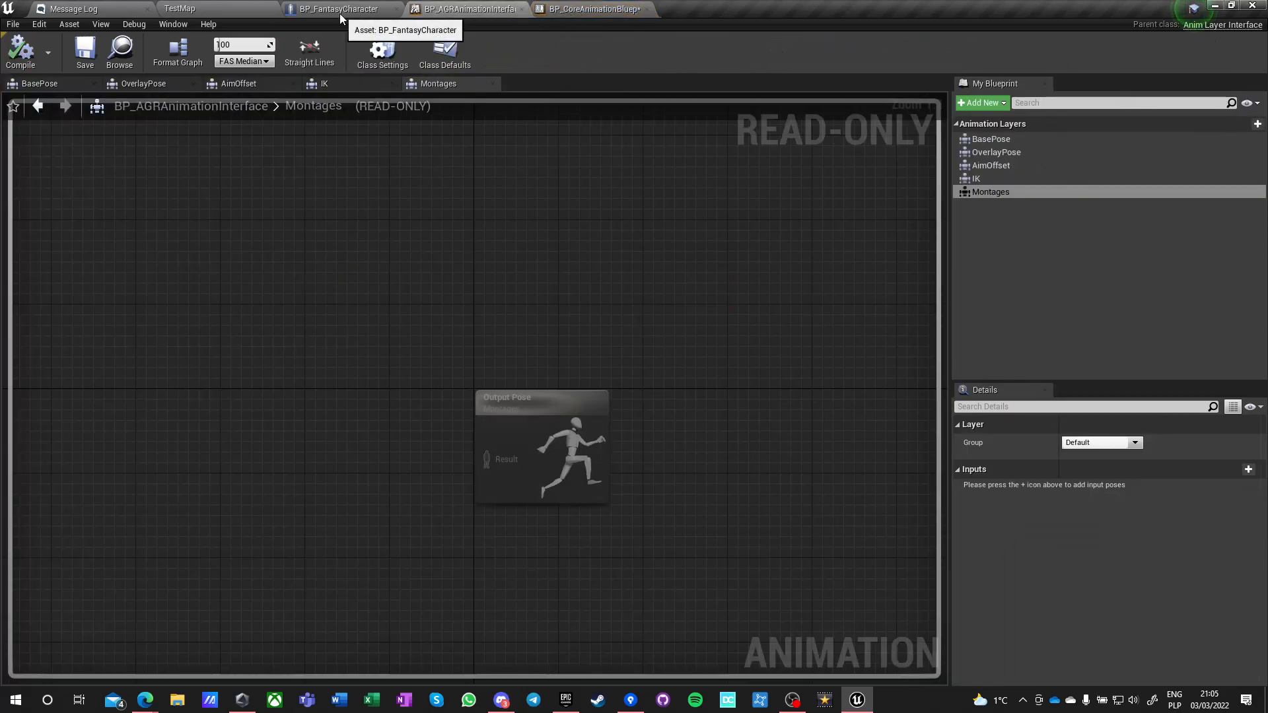
left_click(1009, 153)
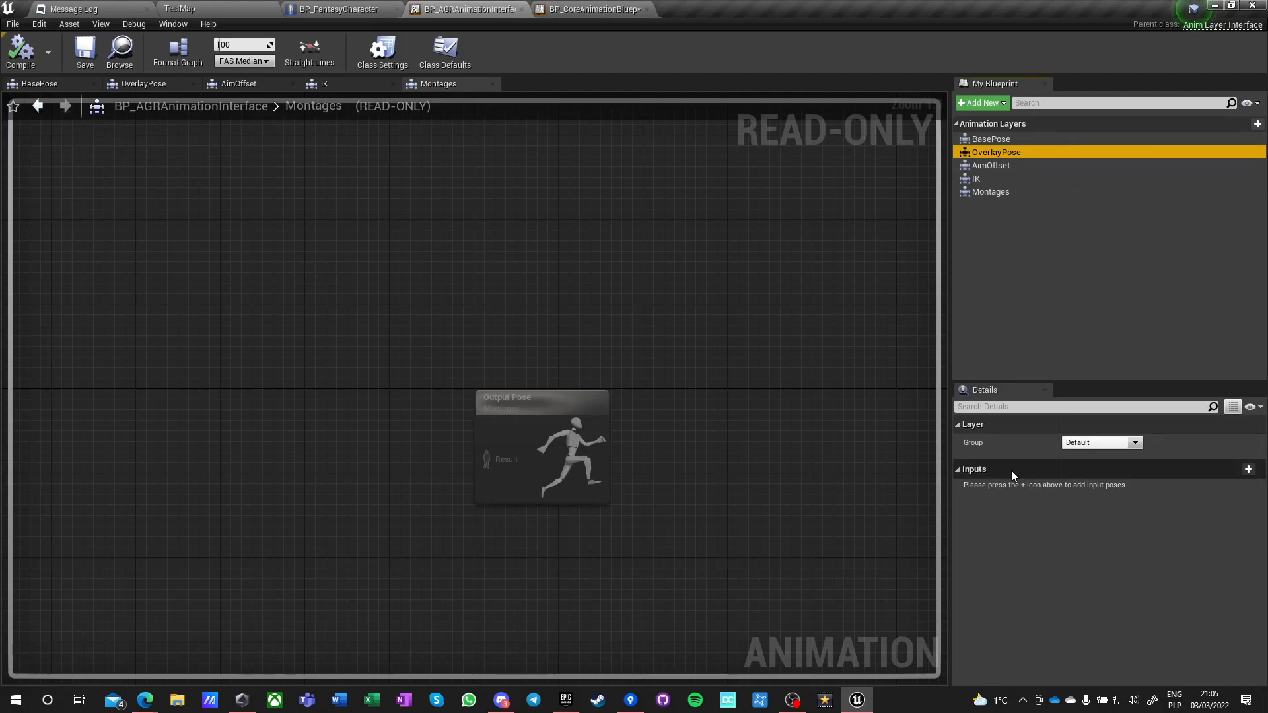
left_click(1248, 470)
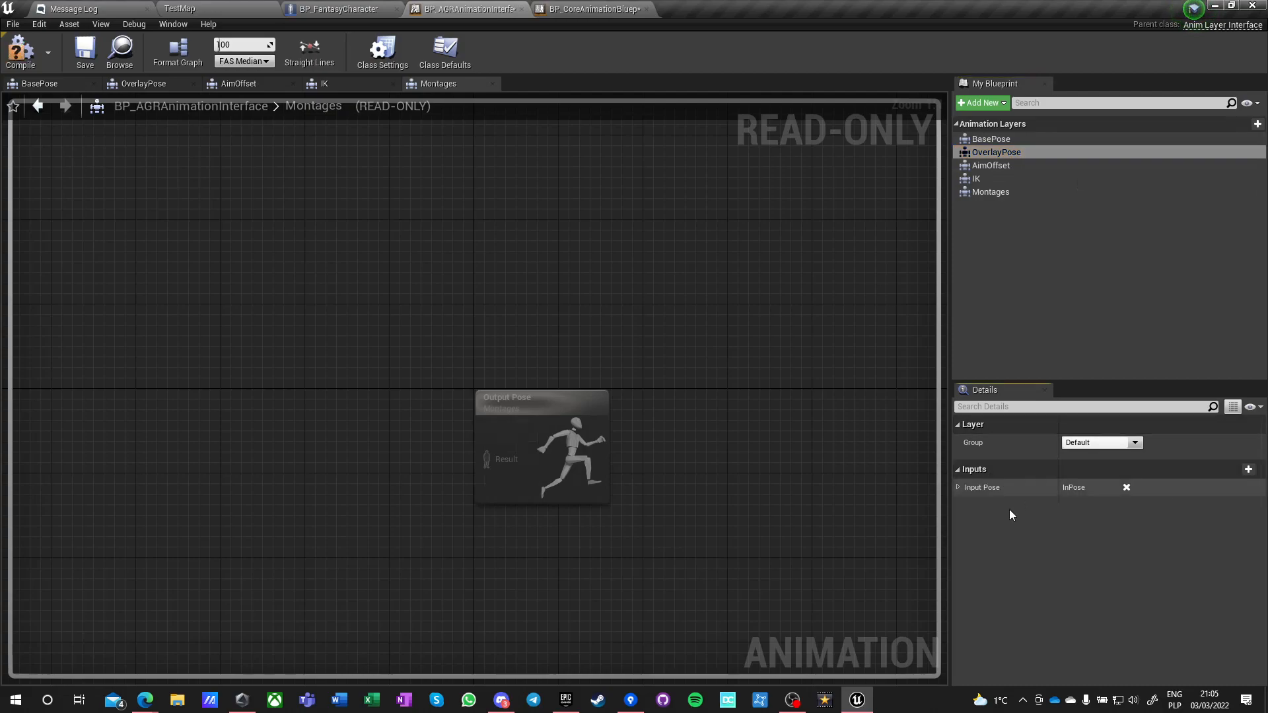
left_click(958, 486)
left_click(969, 506)
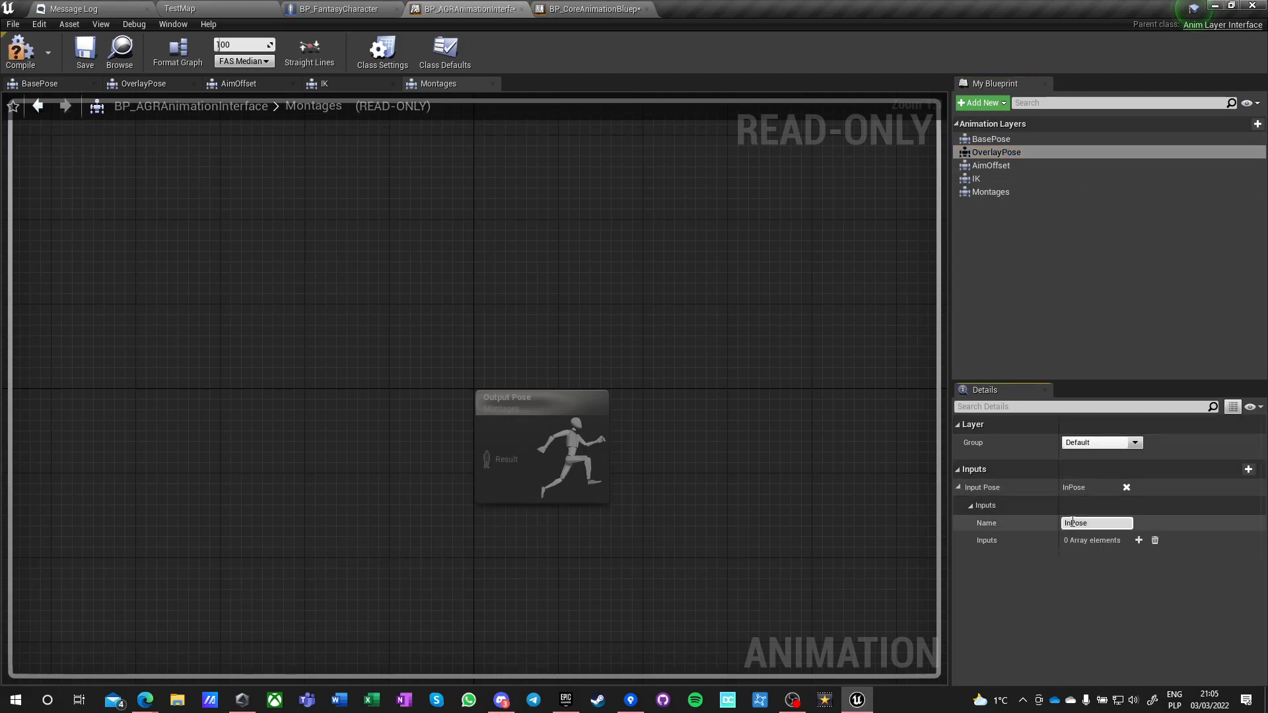
left_click(20, 51)
Return to BP_CoreAnimationBlueprint, compile and save it, and set the unassigned Linked Anim Layer node to OverlayPose.
left_click(594, 10)
left_click(397, 173)
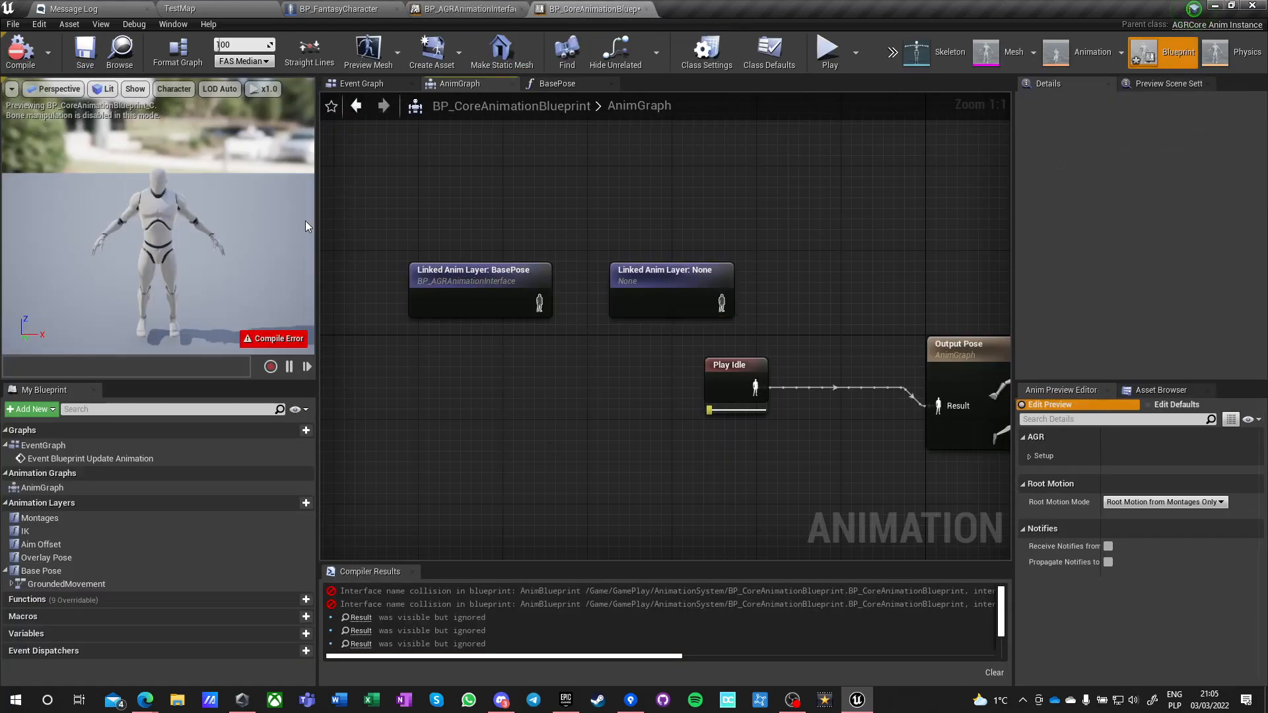
left_click(20, 51)
left_click(84, 51)
left_click(645, 288)
left_click(1142, 136)
left_click(1126, 173)
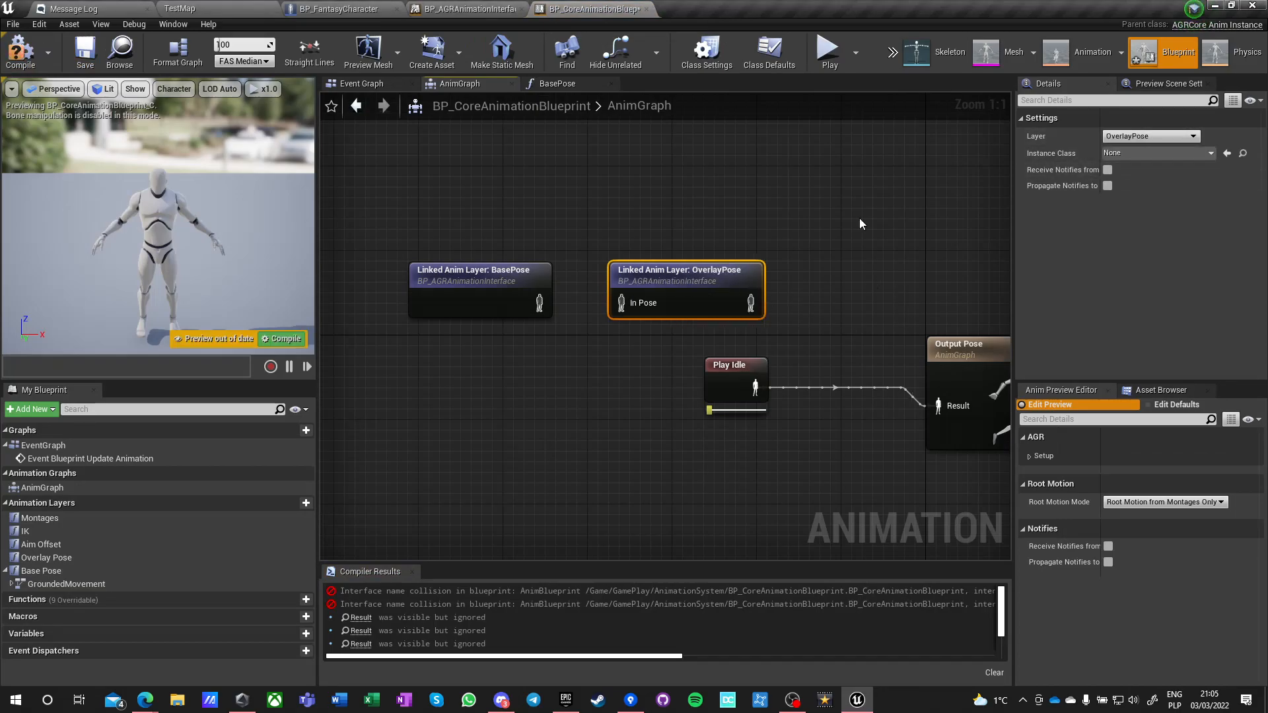
Connect the BasePose layer's output to the In Pose input of the OverlayPose layer.
left_click_drag(621, 303, 541, 302)
left_click(537, 373)
left_click_drag(491, 228, 501, 266)
right_click_drag(570, 312, 607, 373)
Add a third Linked Anim Layer node after the OverlayPose layer node.
left_click_drag(609, 344, 698, 336)
left_click(696, 307)
right_click_drag(697, 301, 695, 299)
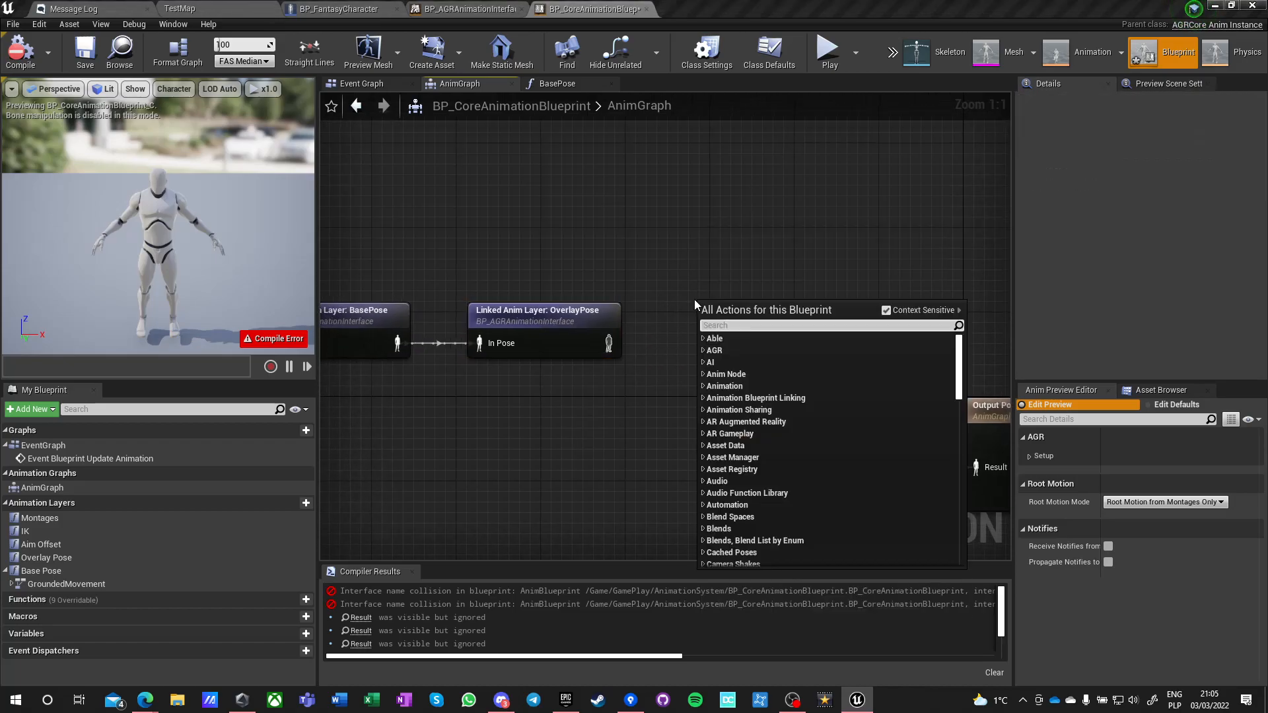
type("linked")
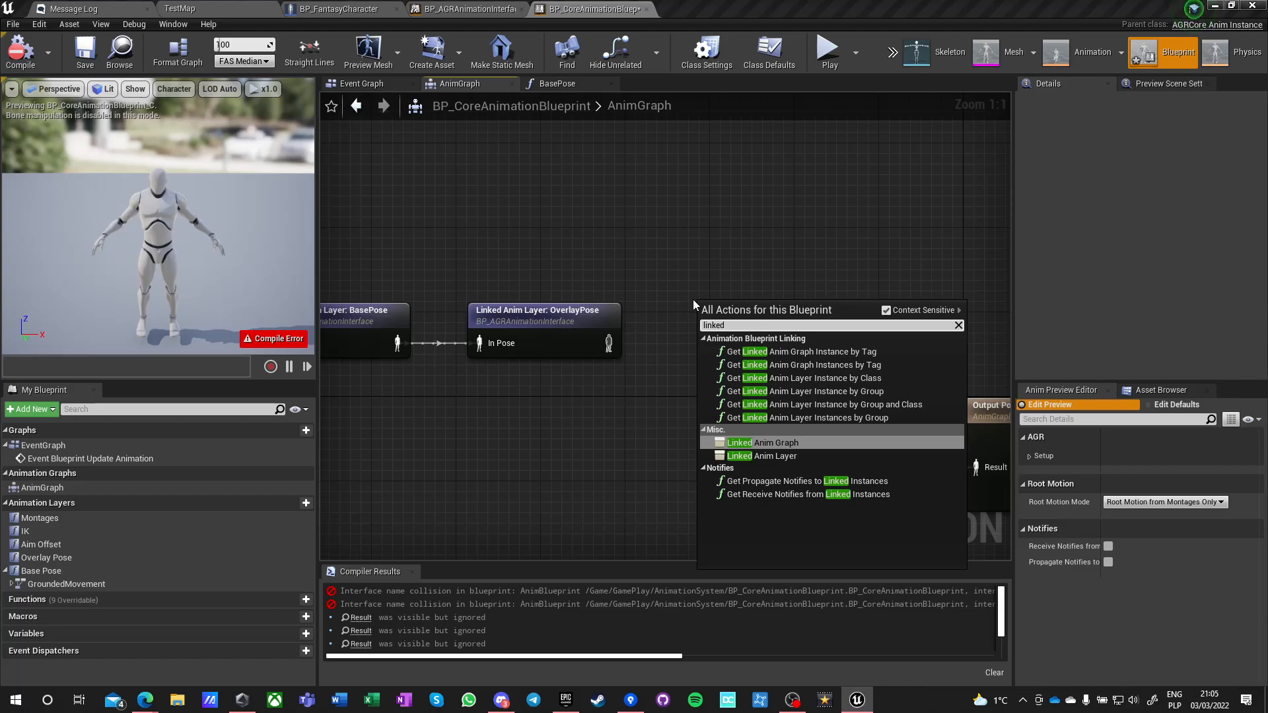
key("Down")
key("Return")
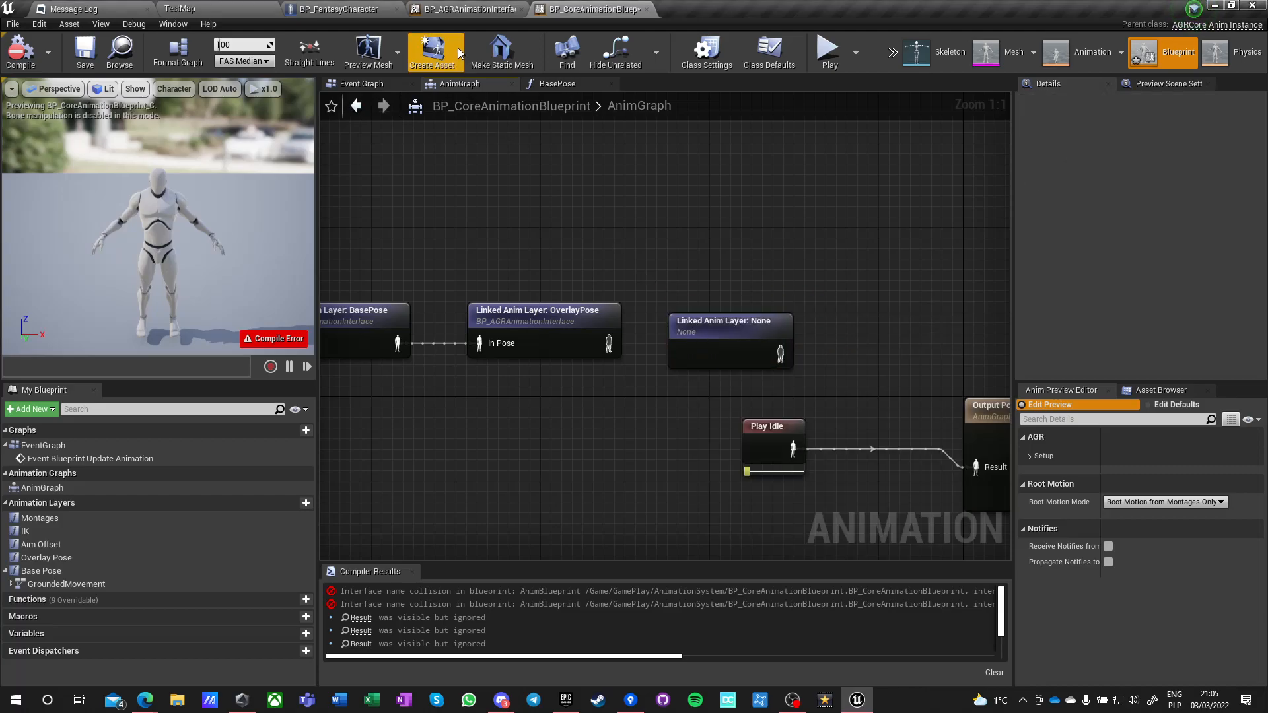
In BP_AGRAnimationInterface, add an input pose to the AimOffset layer and name it FinalFrontal.
left_click(466, 8)
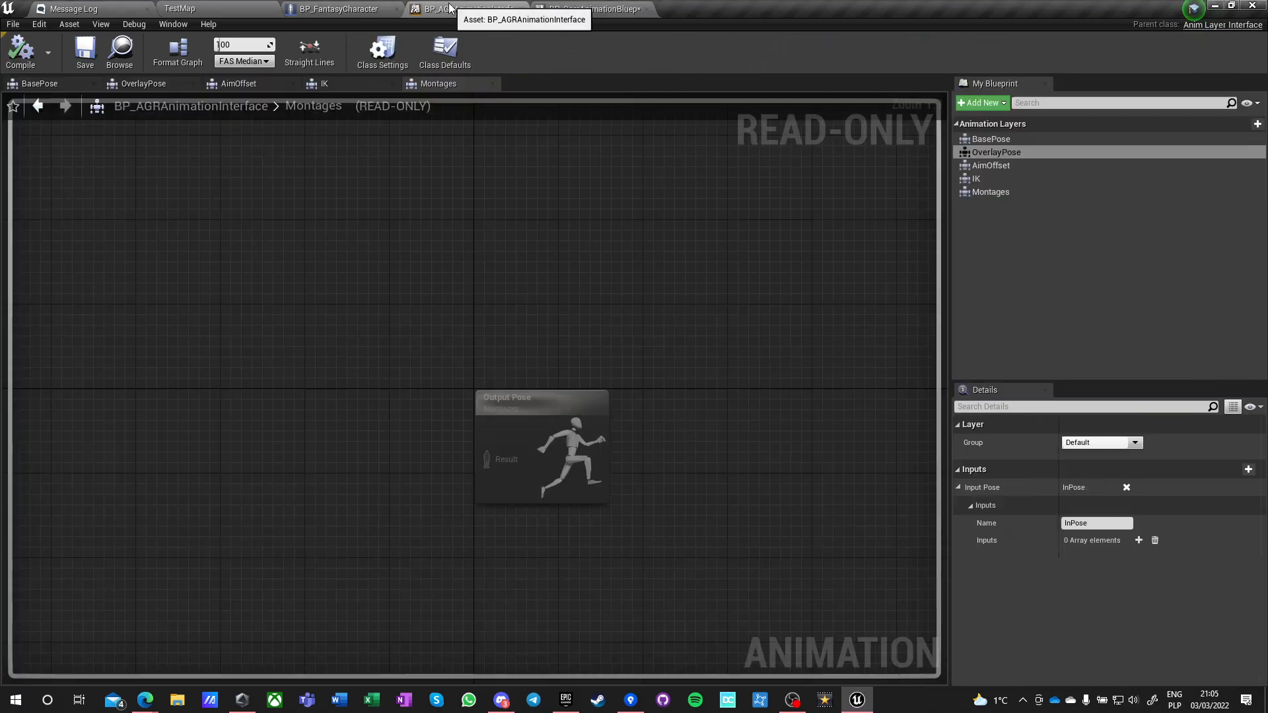
left_click(1004, 168)
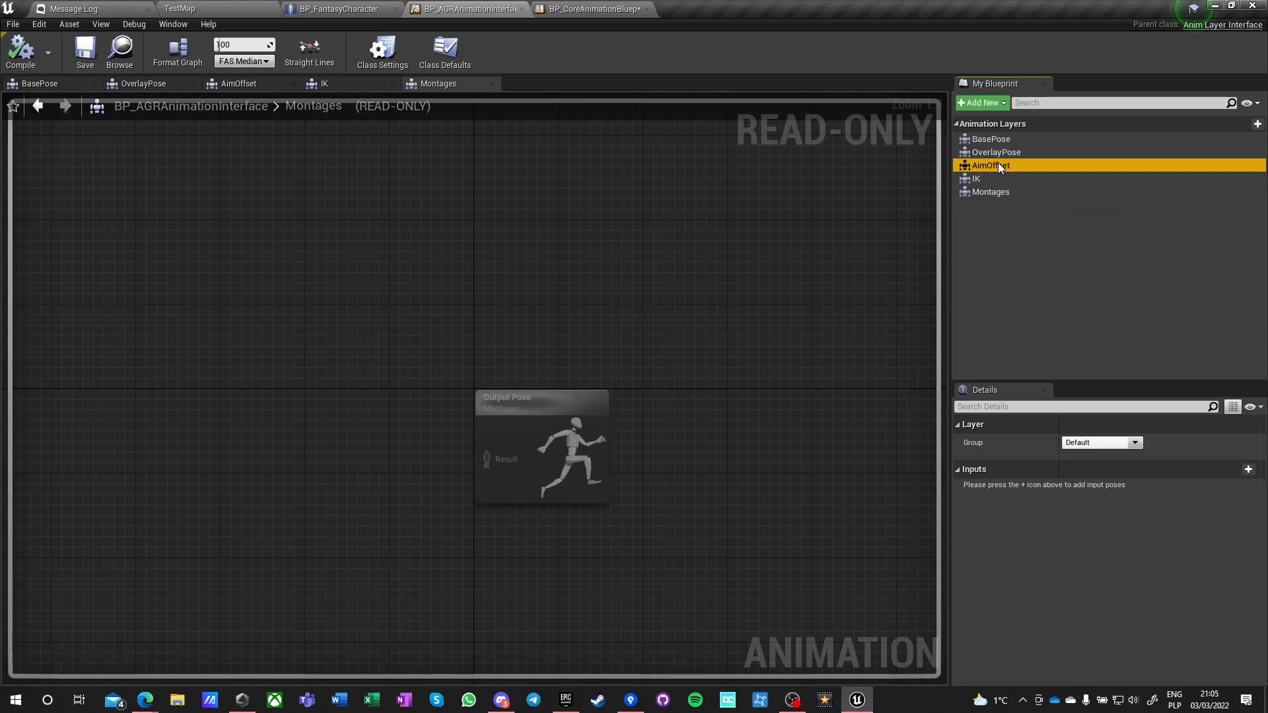
left_click(1249, 469)
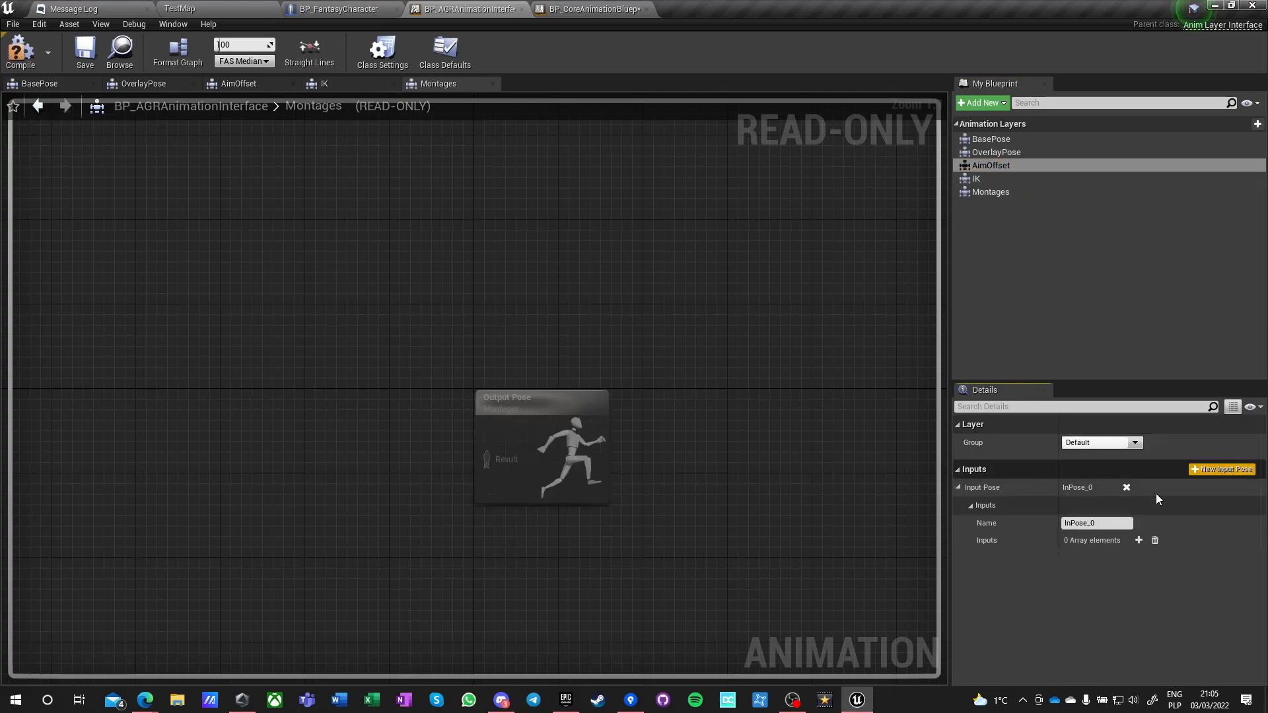
left_click(1102, 524)
key("BackSpace")
key("BackSpace")
key("BackSpace")
key("BackSpace")
key("BackSpace")
type("Fin")
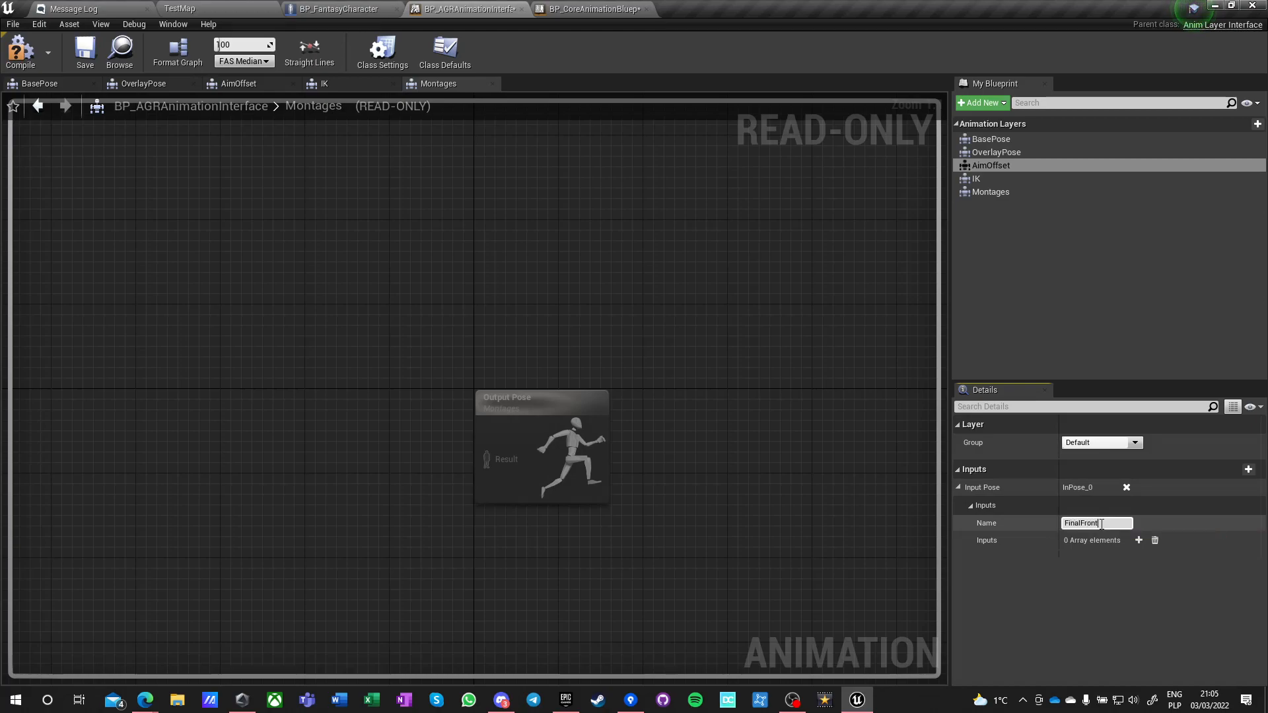
Rename the OverlayPose layer's input pose to BaseToBlend.
left_click(997, 152)
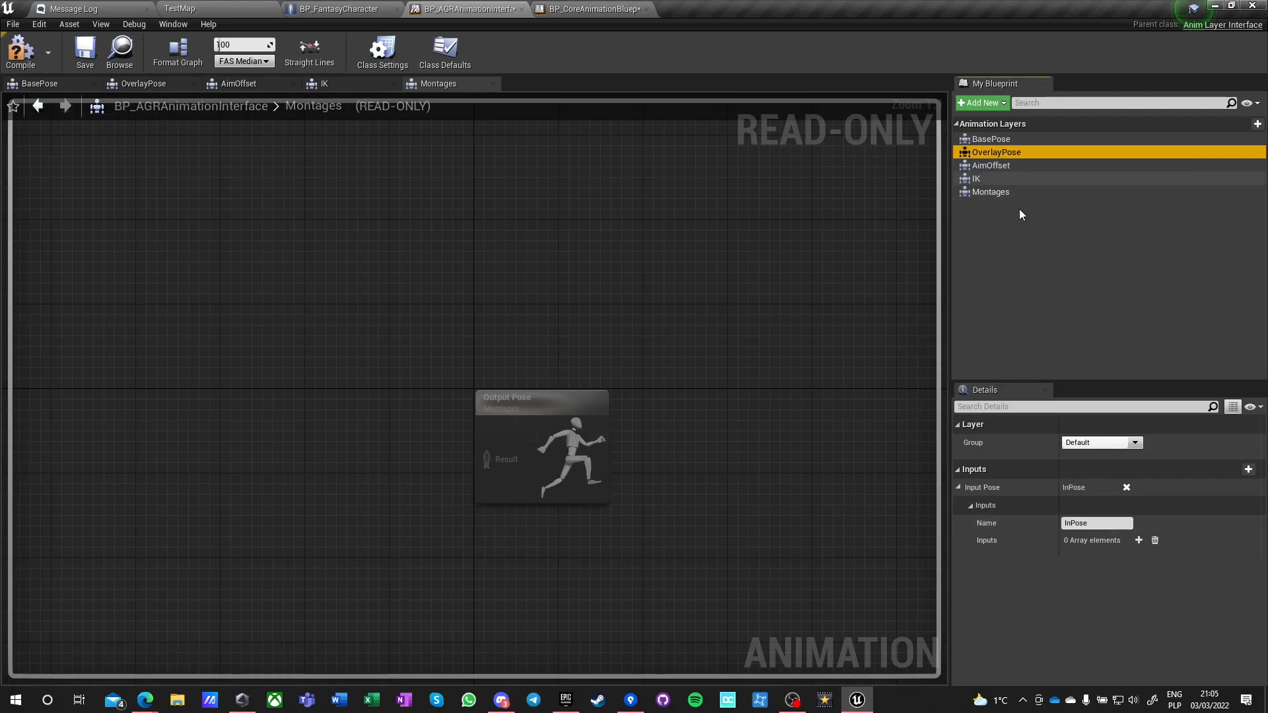
left_click(1092, 519)
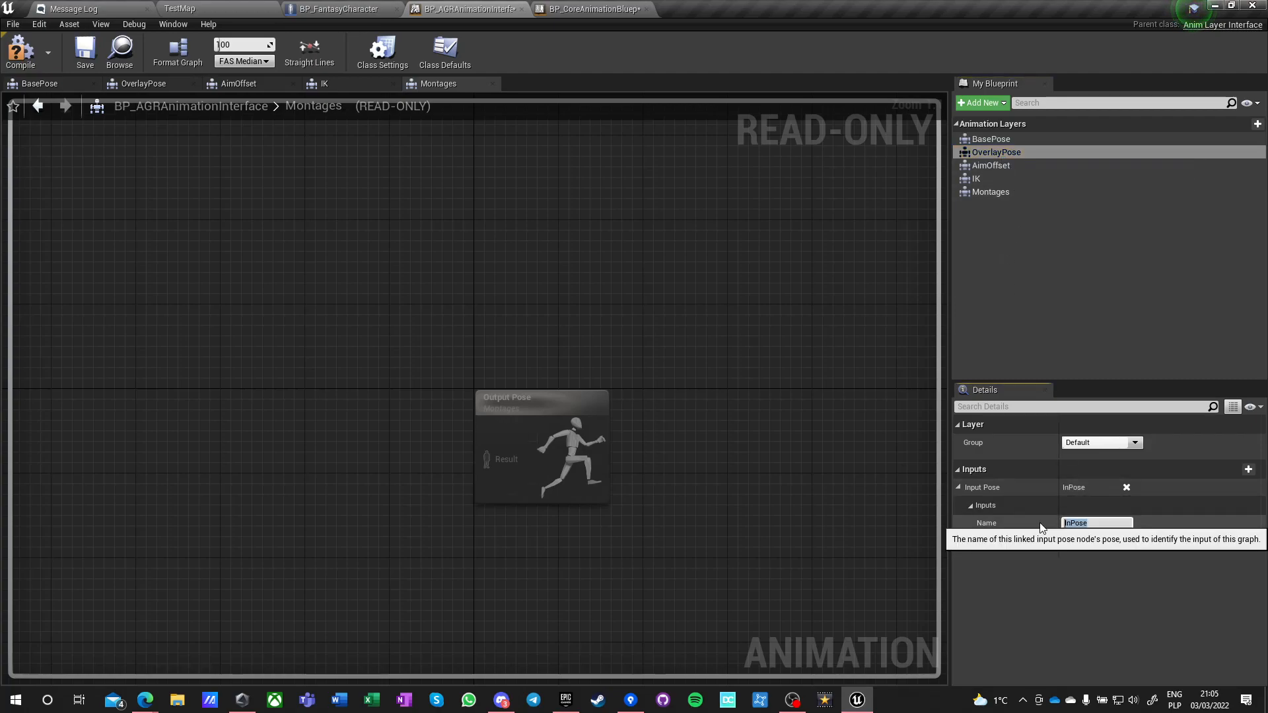
type("BaseToBlend")
key("Return")
Add an input pose to the Montages layer and name it AddMontage.
left_click(994, 192)
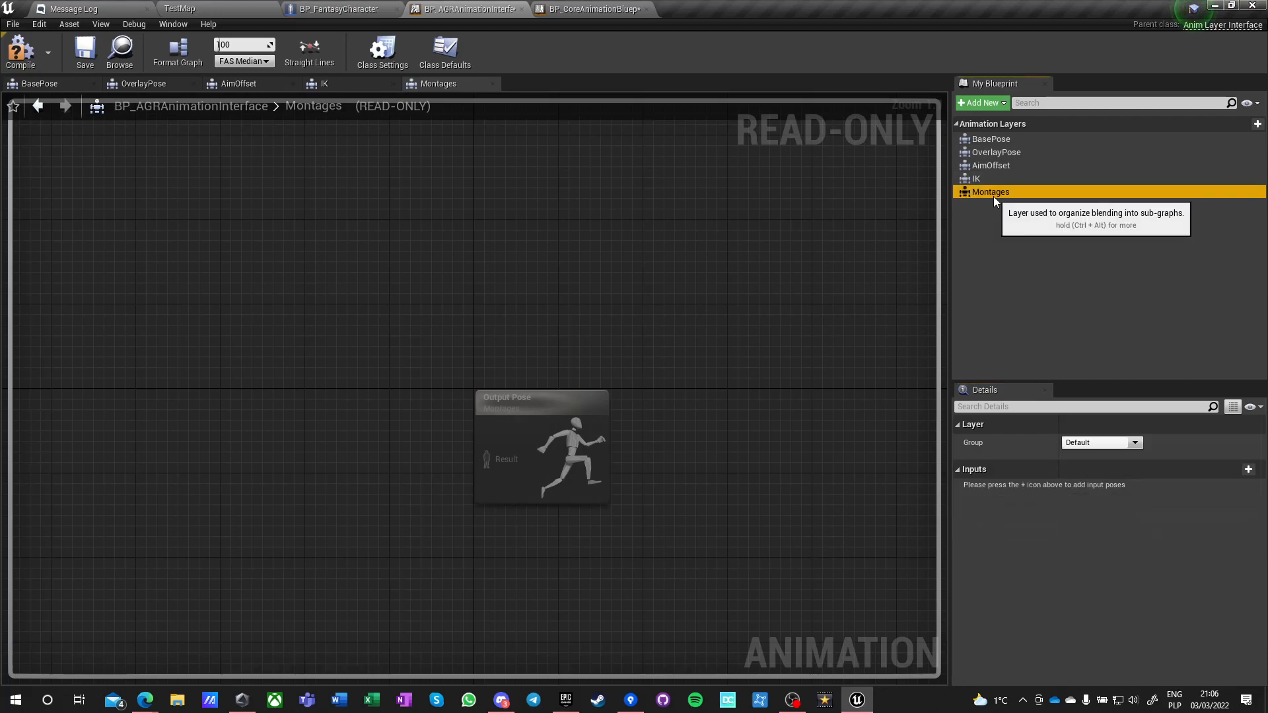
left_click(1247, 469)
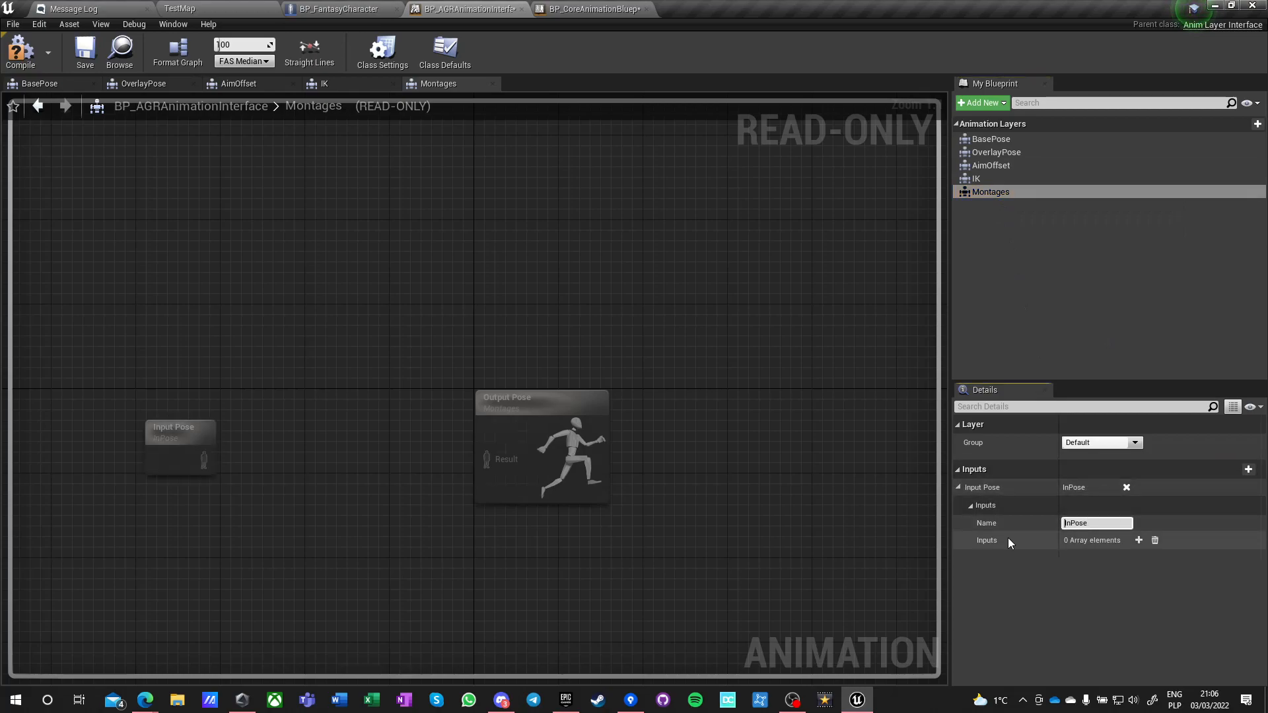
type("Add")
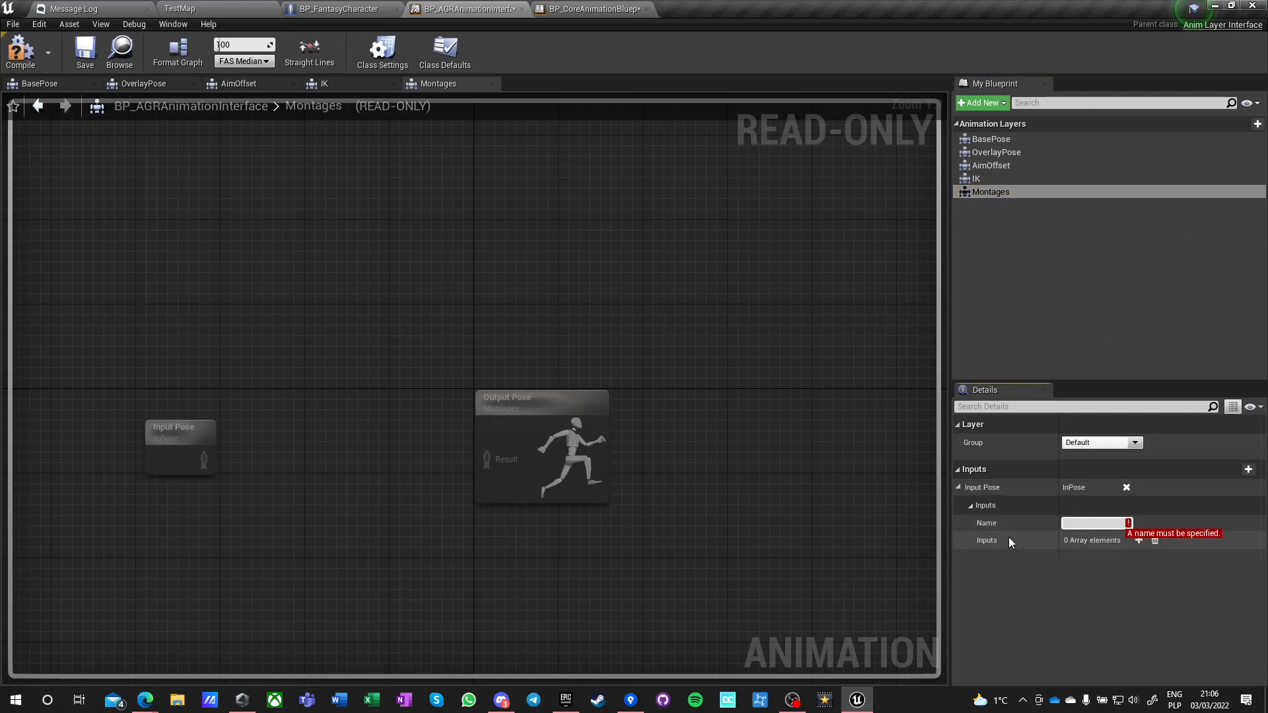
type("Montage")
key("Return")
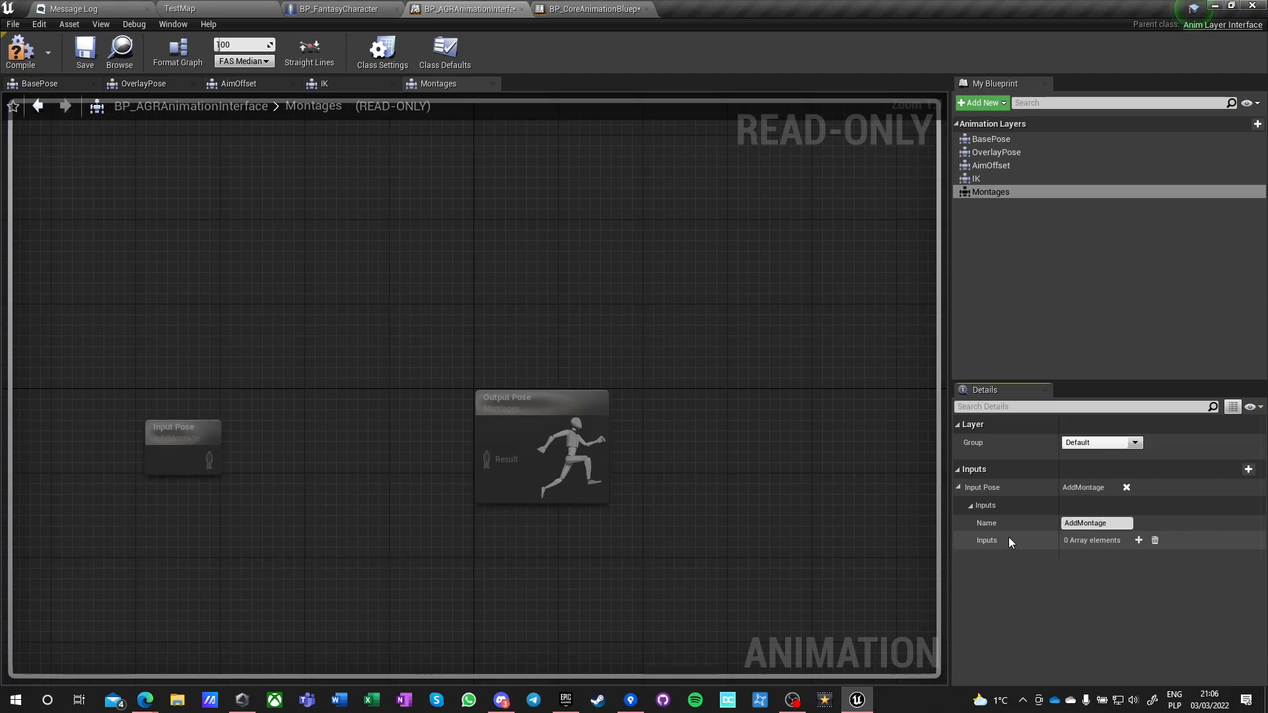
Rename the AimOffset layer's input pose to FinalFrontalPose.
left_click(986, 168)
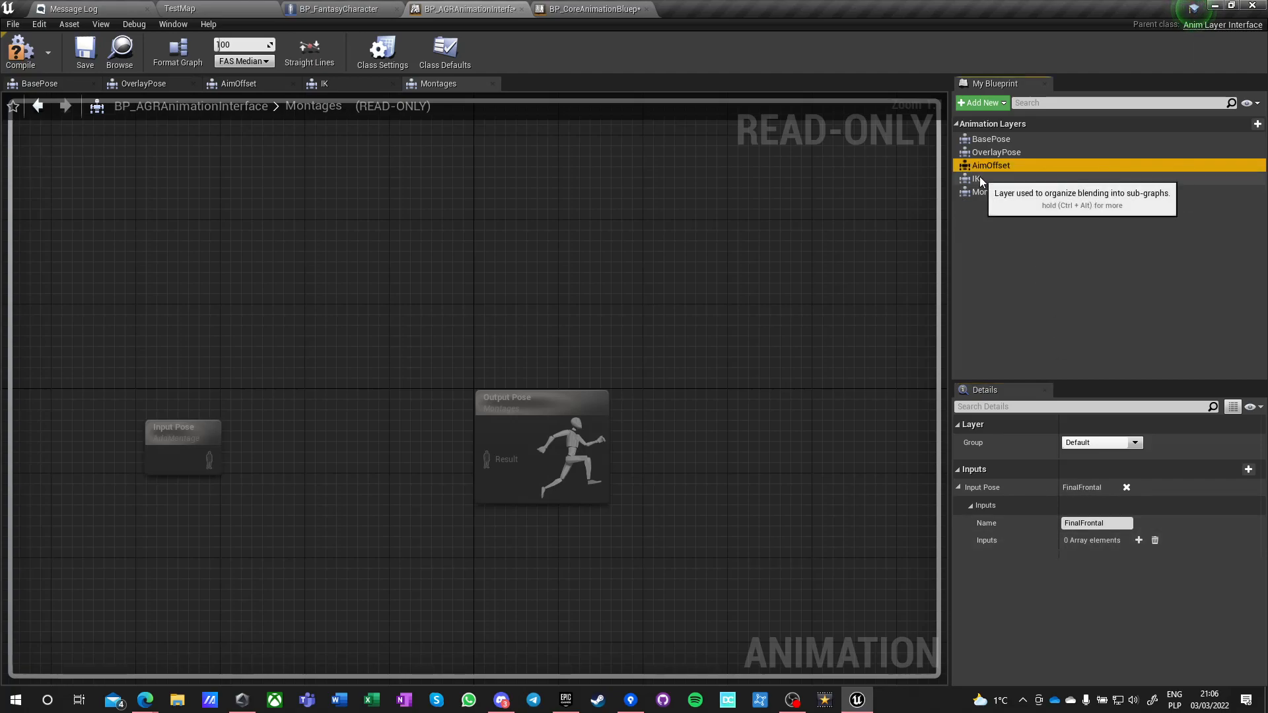
left_click(1107, 523)
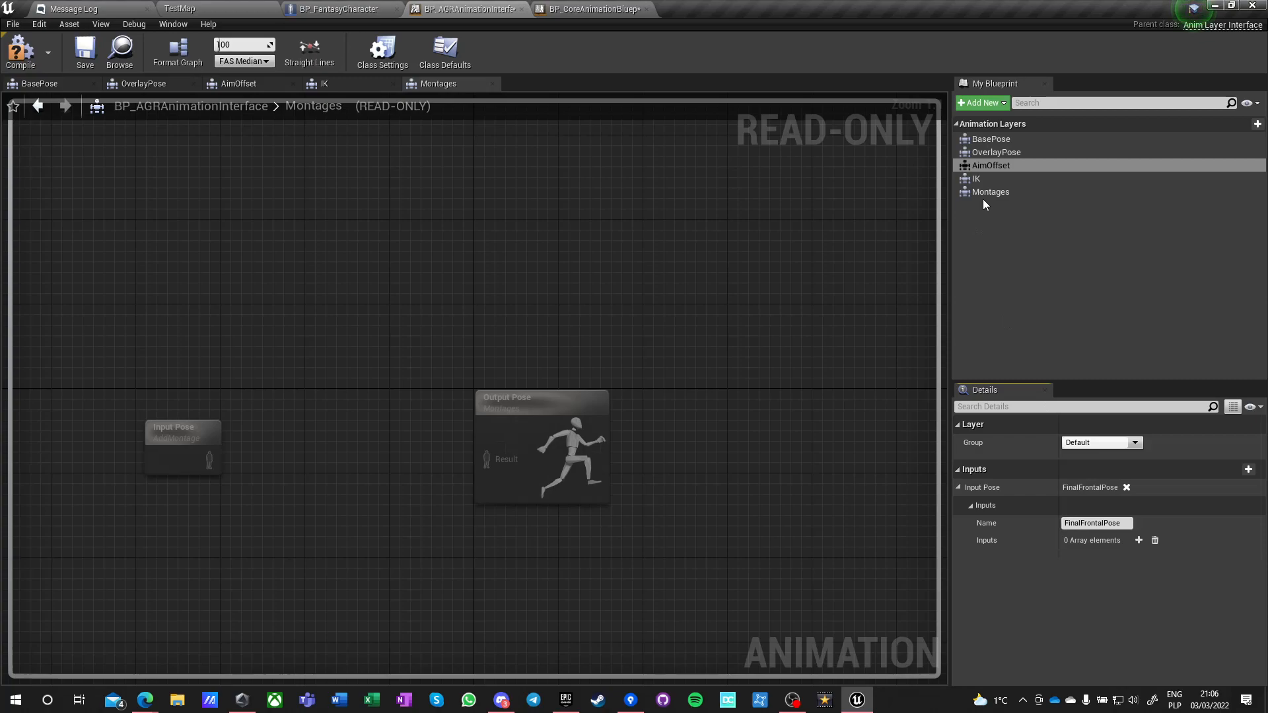
Add an input pose to the IK layer and name it FinalIK.
left_click(978, 179)
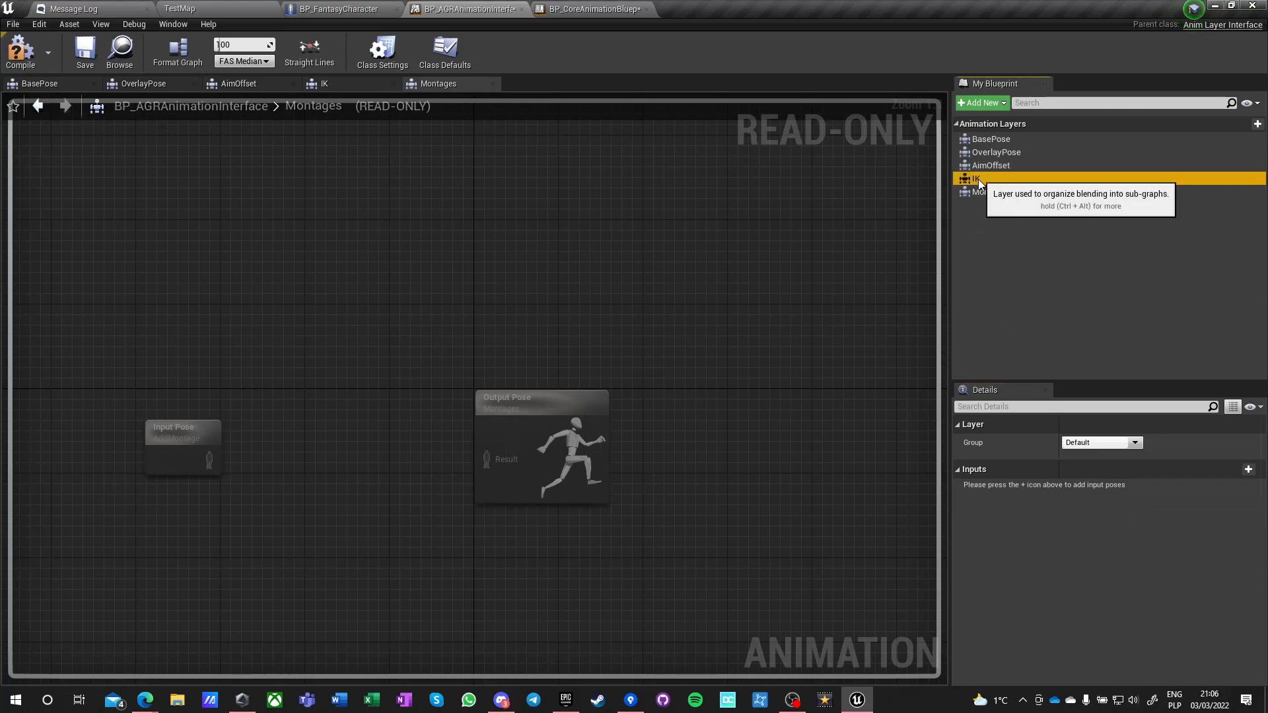
left_click(1248, 469)
left_click(1093, 525)
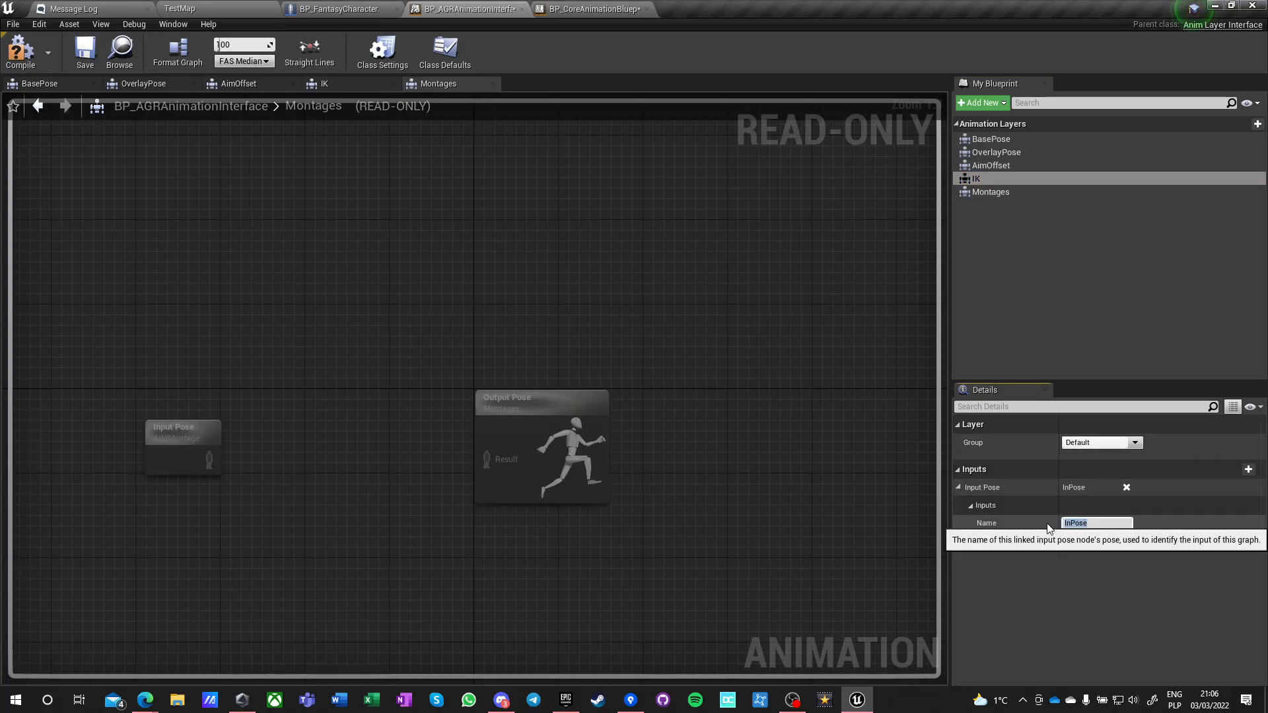
type("FinalIK")
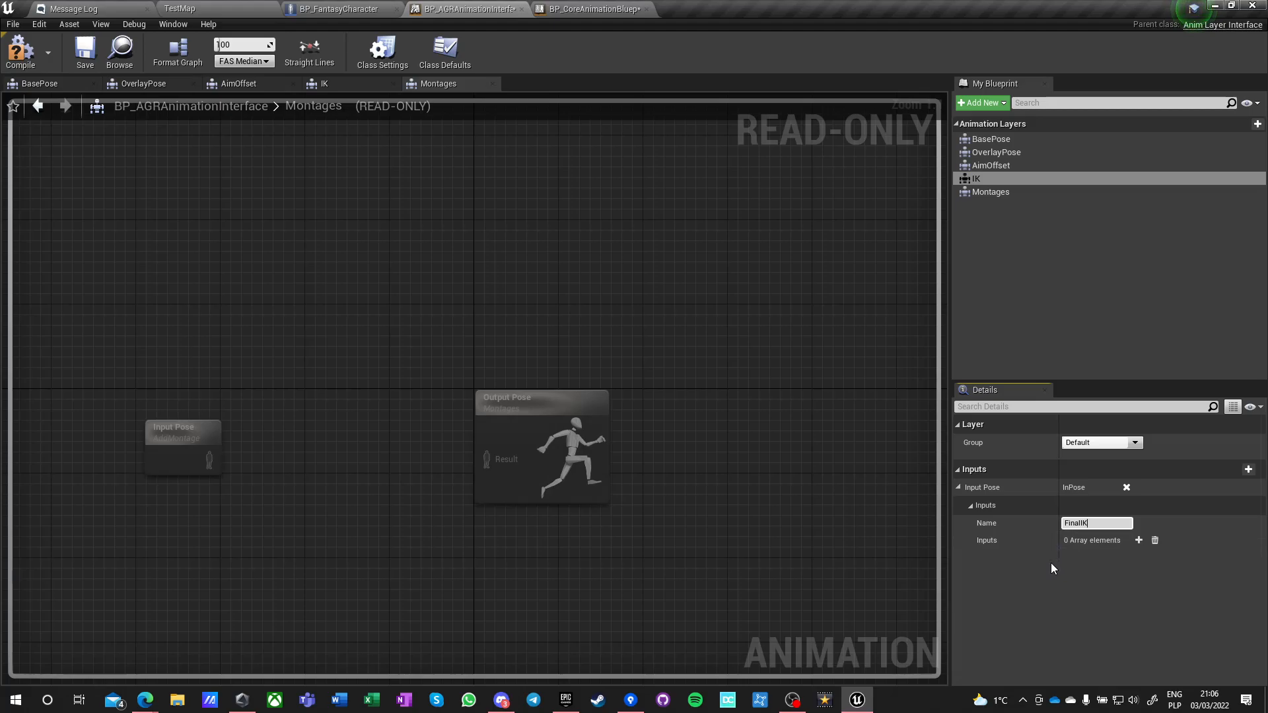
key("Return")
In BP_CoreAnimationBlueprint, break the stale In Pose link and refresh the OverlayPose node by switching its layer to Montages and back.
left_click(337, 9)
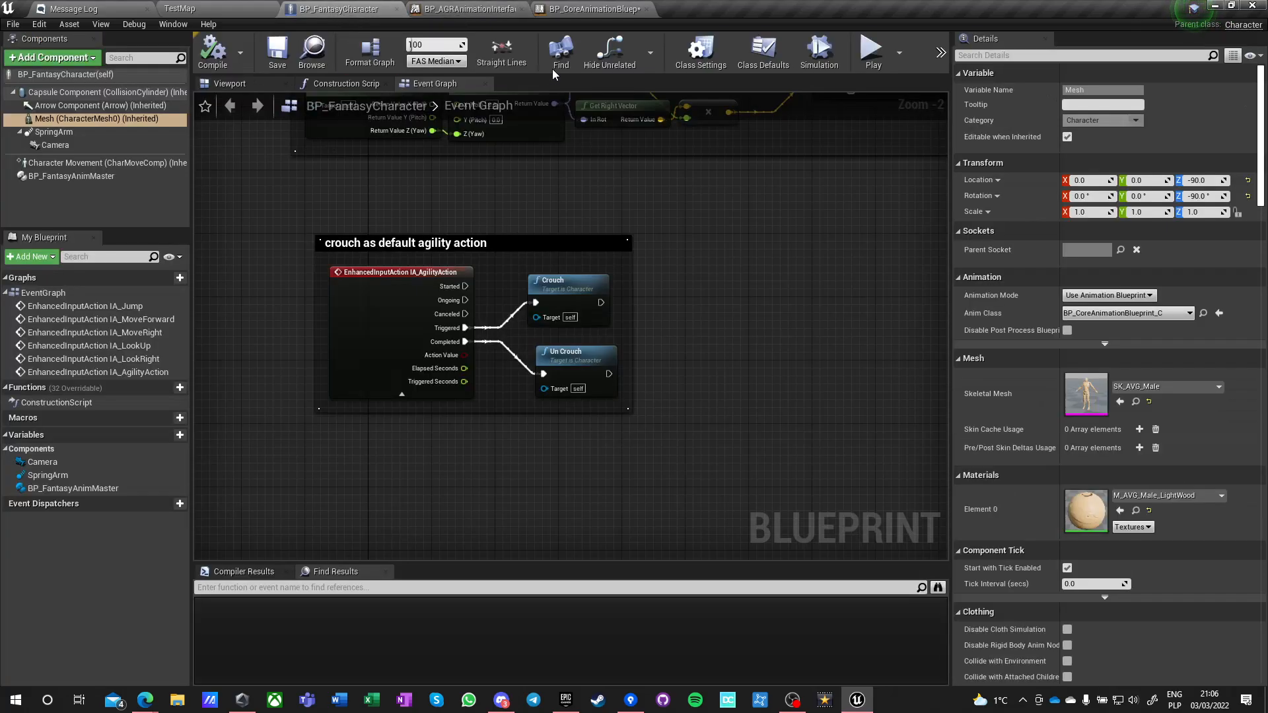
left_click(595, 10)
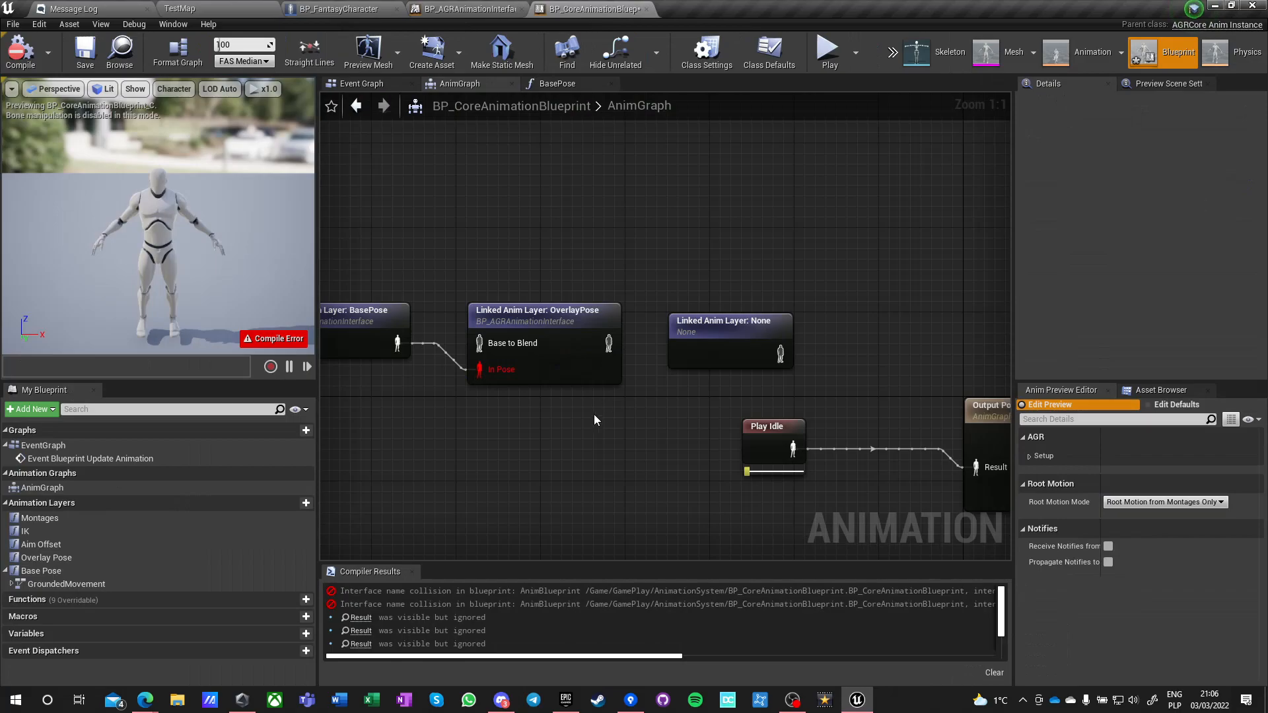
left_click(484, 369, "alt")
right_click_drag(389, 420, 541, 371)
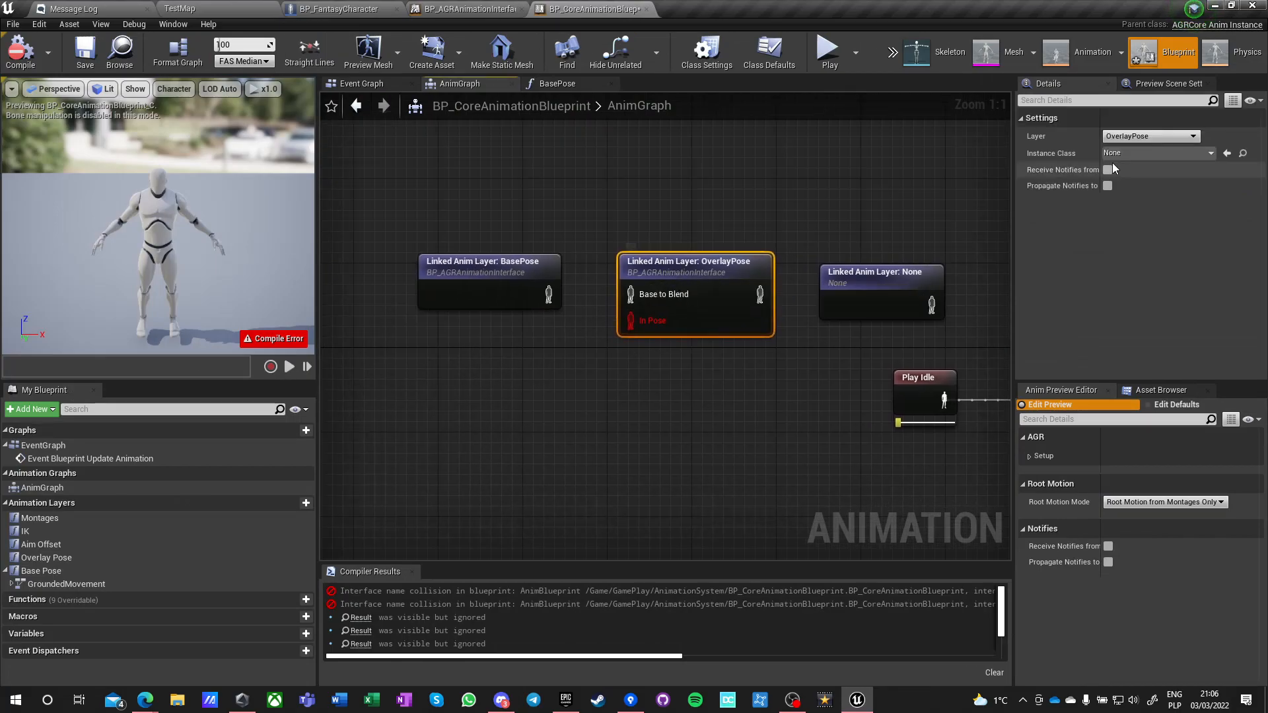
left_click(1137, 136)
left_click(1124, 146)
left_click(1125, 139)
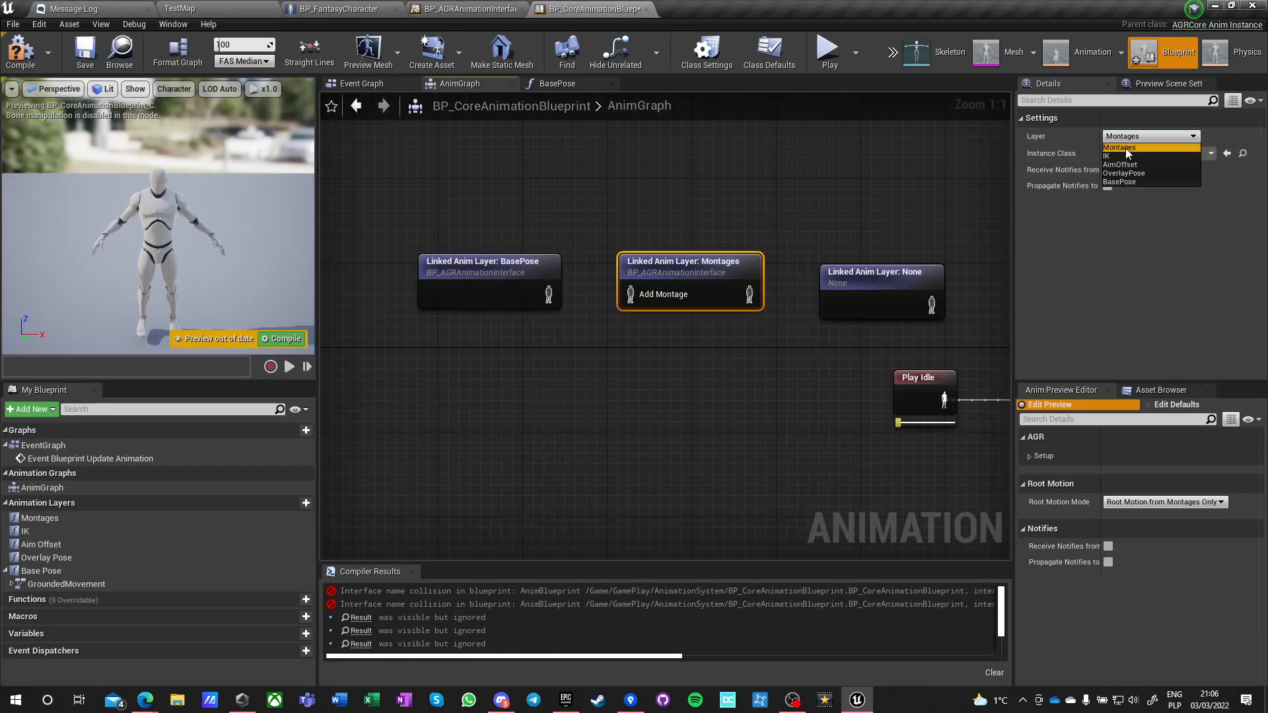
left_click(1127, 174)
Assign the Montages layer to the empty linked anim layer node and connect BasePose, OverlayPose and Montages in sequence.
right_click_drag(790, 198, 704, 247)
left_click(747, 279)
left_click(1131, 136)
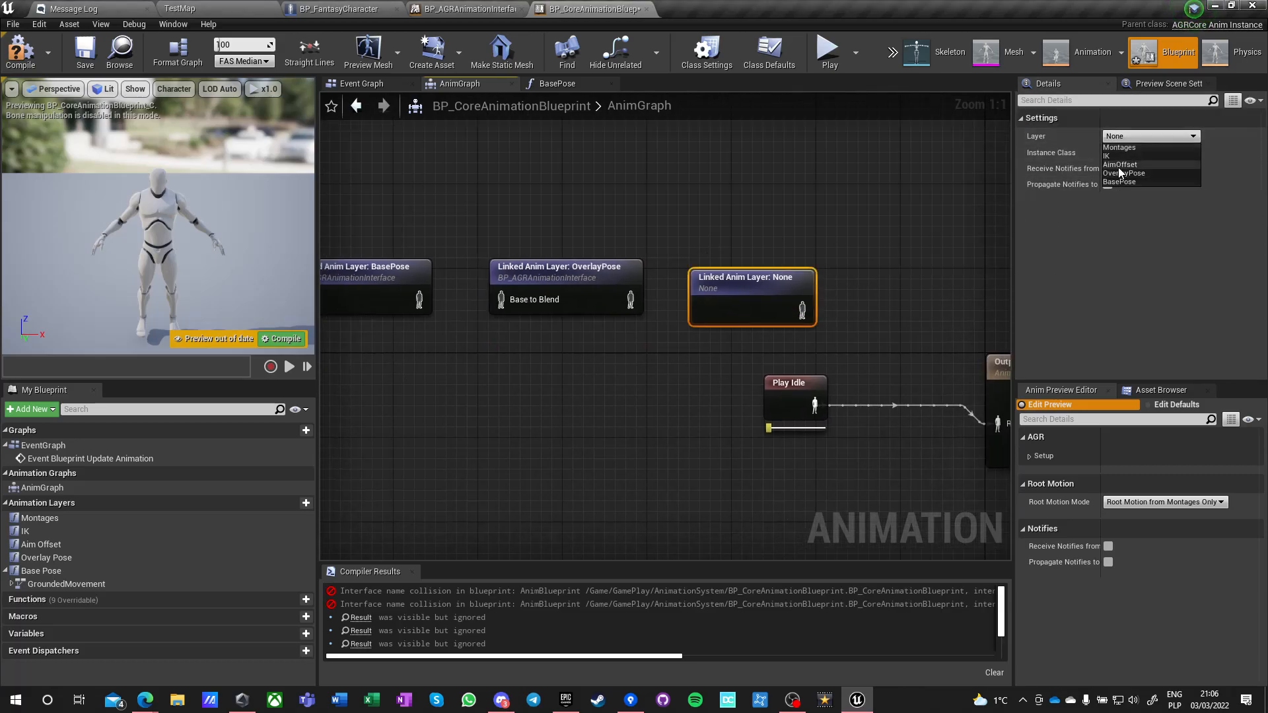
left_click(1119, 147)
left_click_drag(702, 310, 630, 299)
left_click_drag(502, 301, 420, 299)
left_click(922, 259)
Duplicate the Montages linked layer node and set the copy's layer to AimOffset.
left_click(766, 276)
right_click_drag(912, 246, 668, 249)
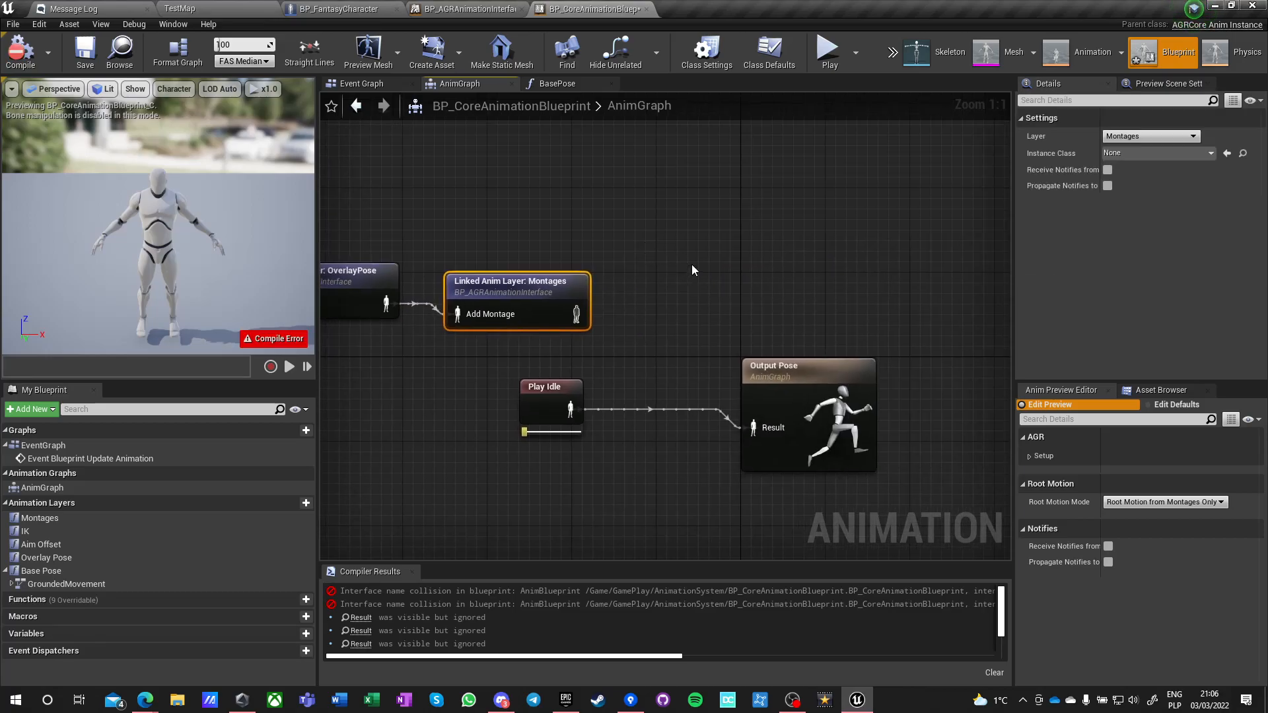
key("ctrl+c")
key("ctrl+v")
left_click(1149, 136)
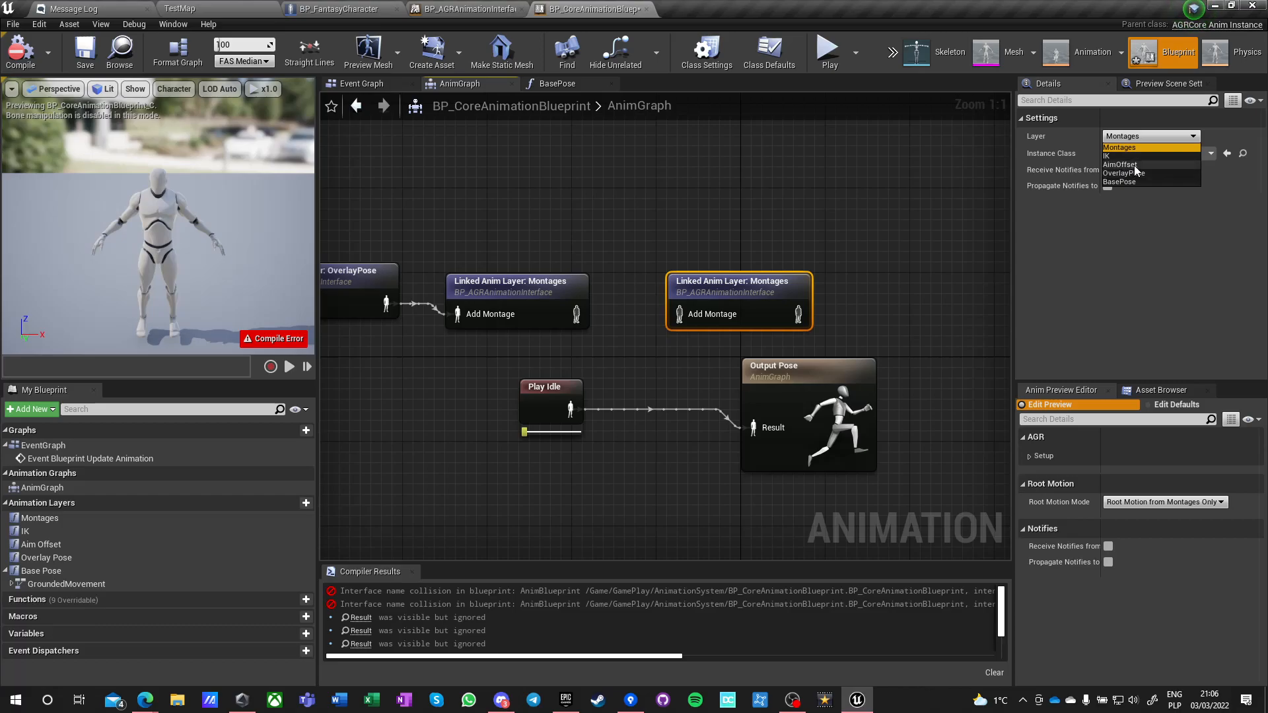
left_click(1134, 165)
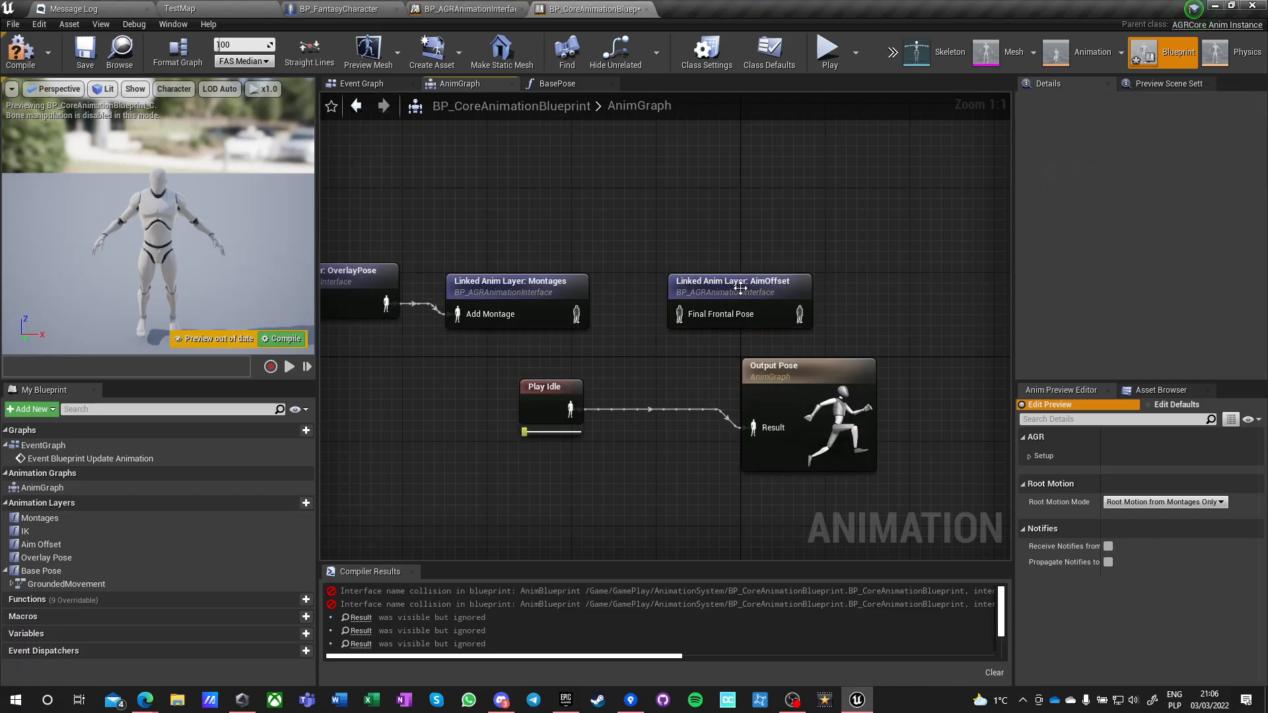
Duplicate the AimOffset node as an IK layer node and connect Montages to AimOffset and AimOffset to IK.
key("ctrl+c")
left_click(852, 283)
key("ctrl+v")
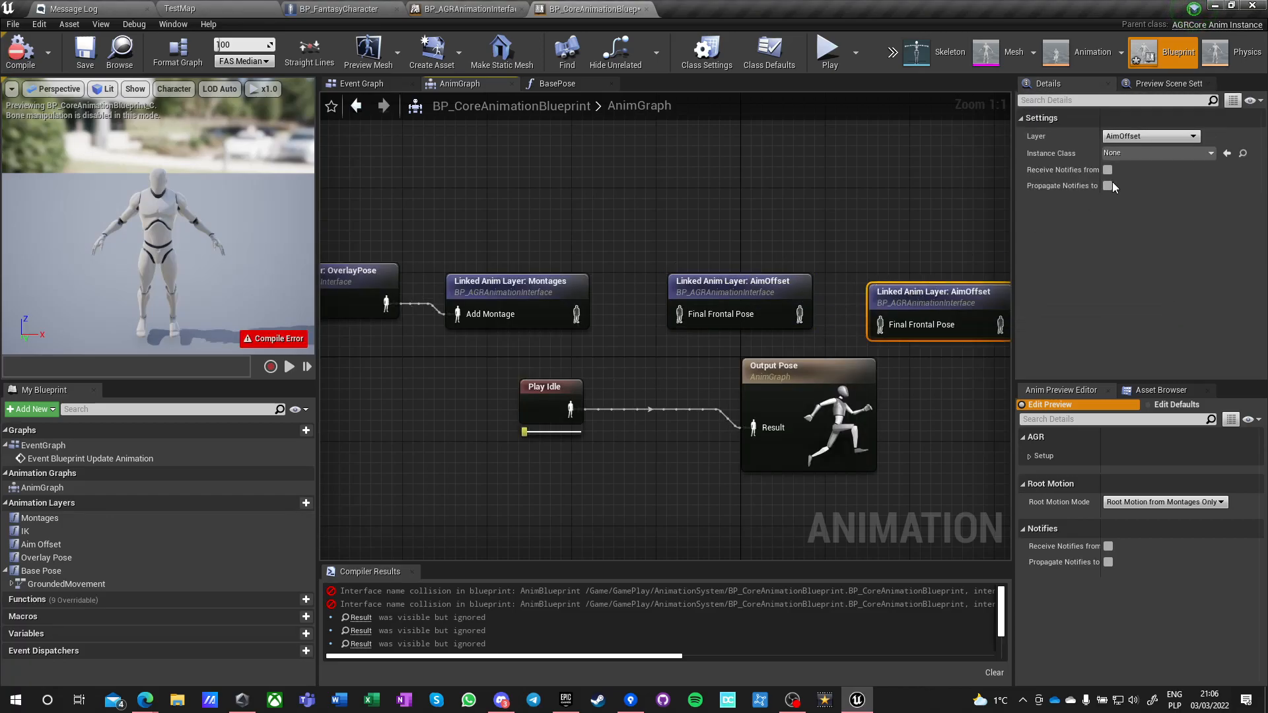
left_click(1128, 136)
left_click(1110, 156)
left_click_drag(880, 324, 800, 315)
left_click_drag(680, 315, 577, 314)
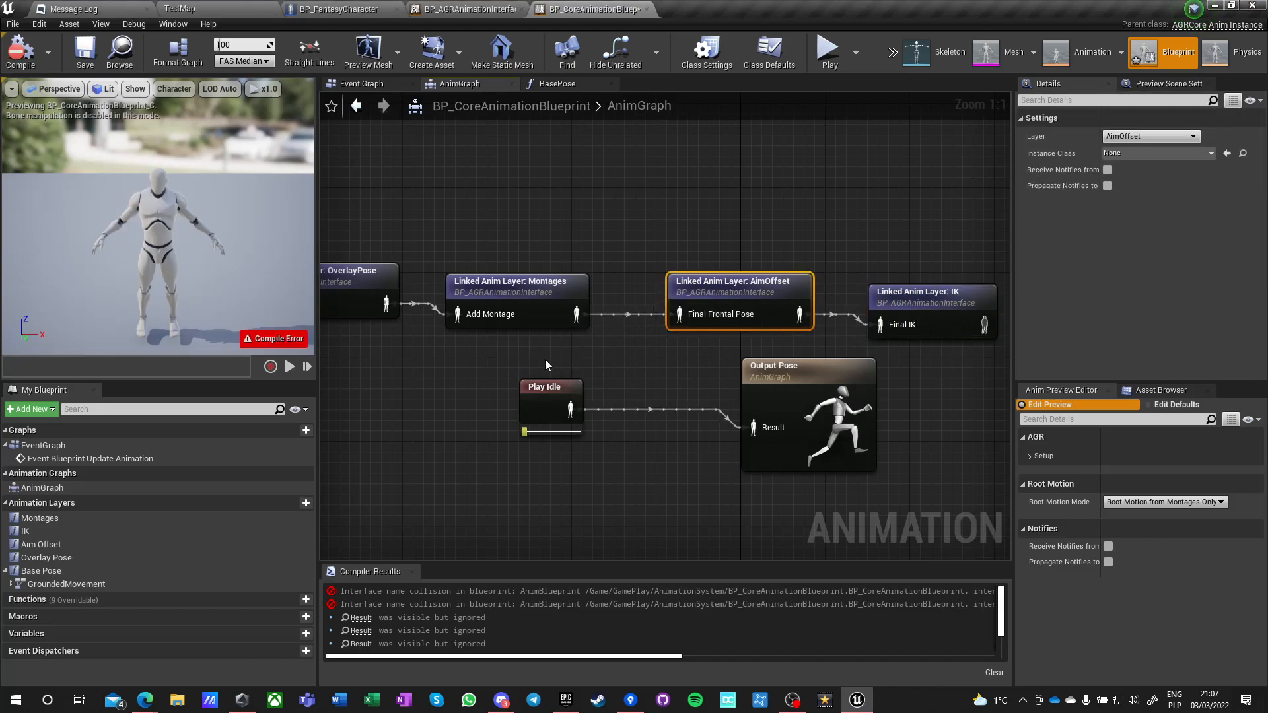
Delete the Play Idle node and connect the IK layer node to the Output Pose result.
left_click(564, 418)
key("Delete")
right_click_drag(776, 379, 583, 391)
left_click_drag(582, 391, 888, 295)
left_click_drag(796, 335, 893, 339)
Straighten the connections along the whole linked layer chain in the AnimGraph and save the blueprint.
left_click(519, 424)
scroll(519, 424, "down", 3)
right_click_drag(572, 426, 740, 416)
left_click_drag(397, 245, 897, 402)
right_click_drag(383, 422, 831, 400)
key("q")
left_click(594, 388)
right_click_drag(674, 394, 590, 379)
scroll(533, 370, "down", 1)
left_click(84, 66)
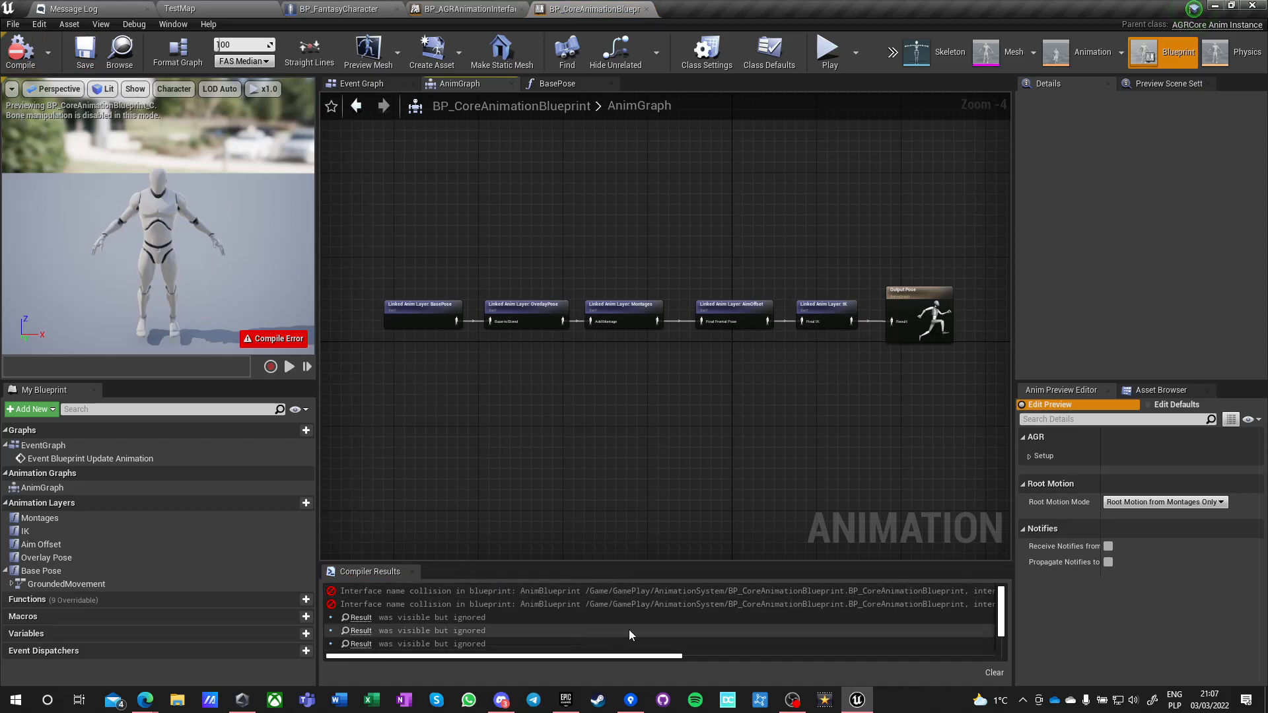
Read the name collision errors, and in BP_AGRAnimationInterface rename BasePose to BasePoseLayer and OverlayPose to OverlayPoseLayer.
left_click_drag(628, 659, 978, 672)
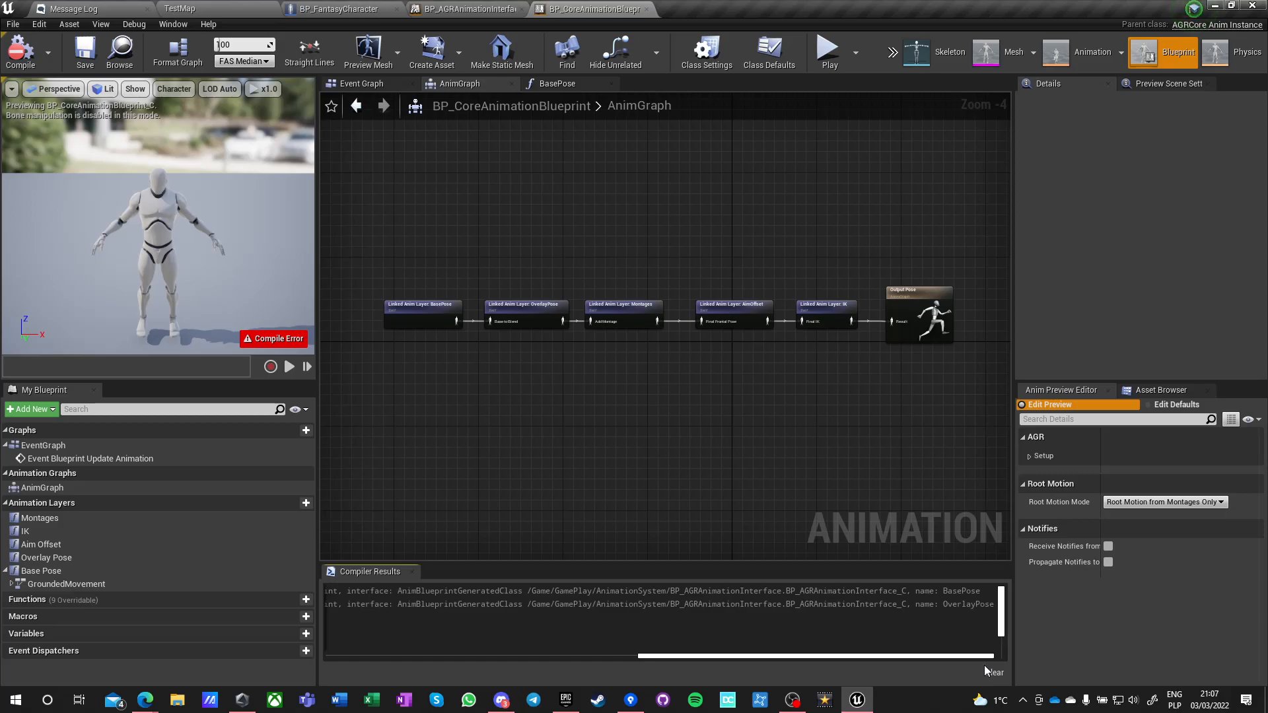
left_click_drag(984, 664, 461, 661)
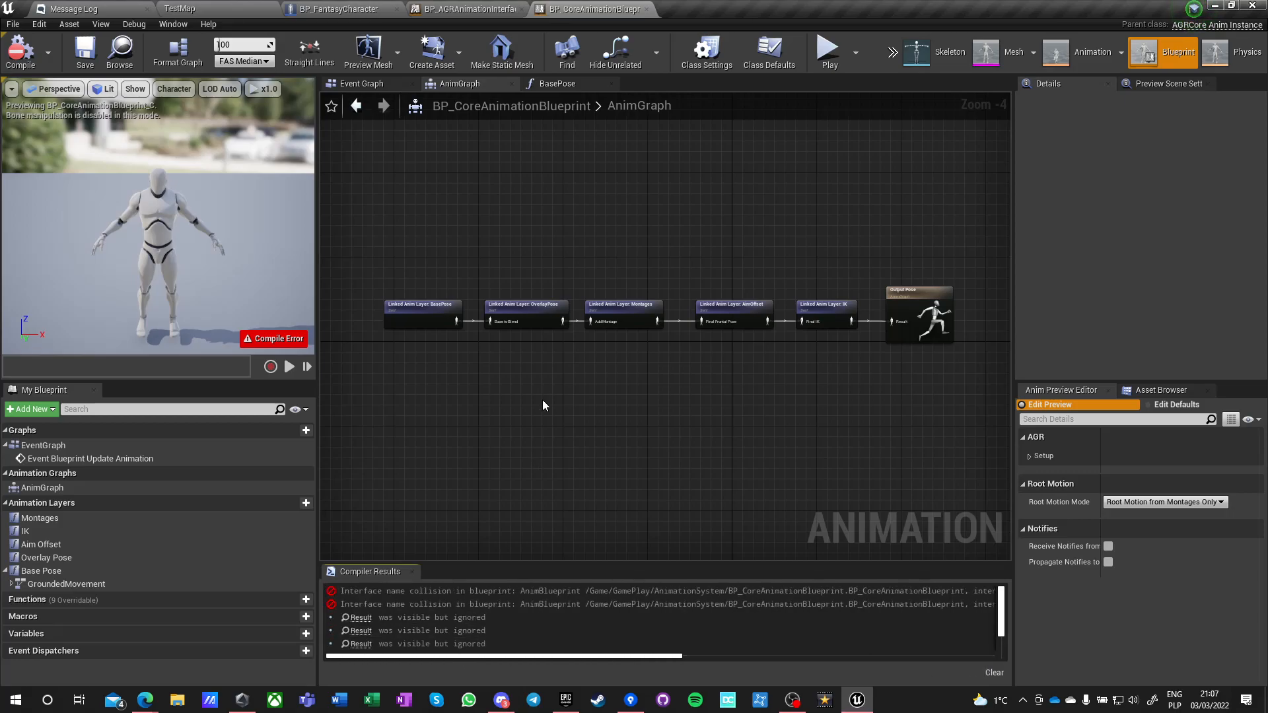
left_click(469, 9)
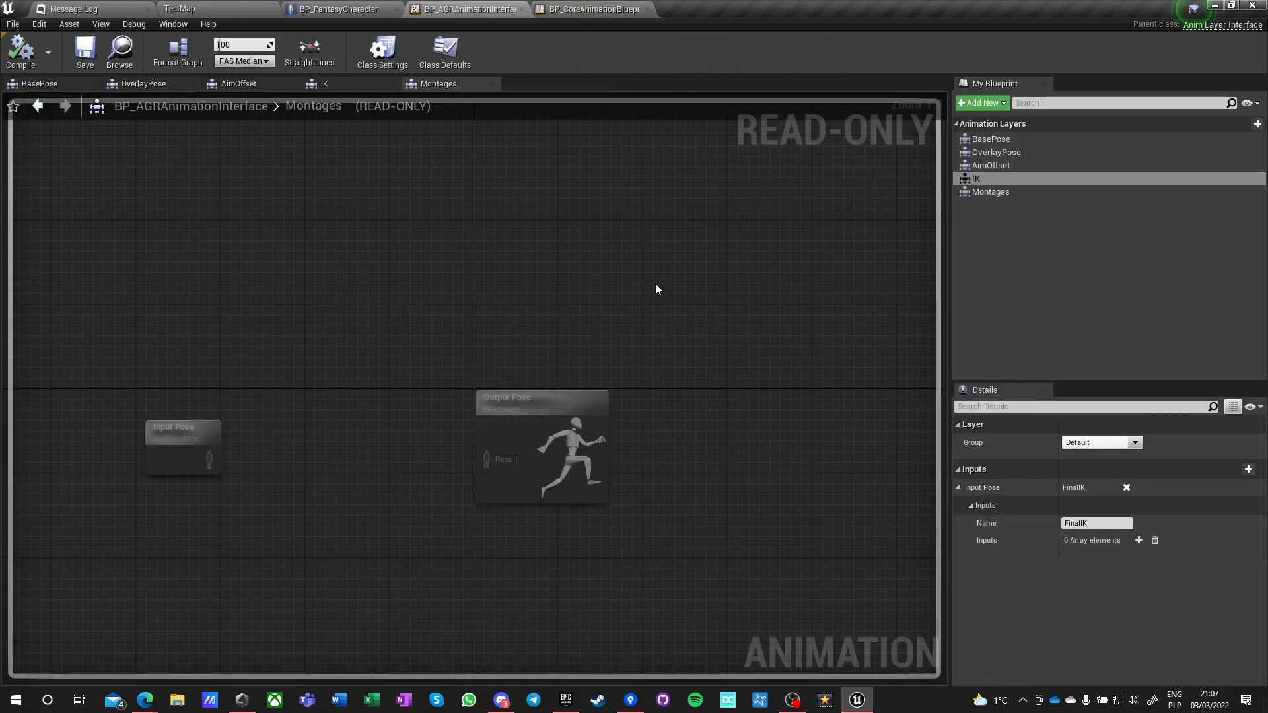
left_click(1016, 142)
left_click(1016, 141)
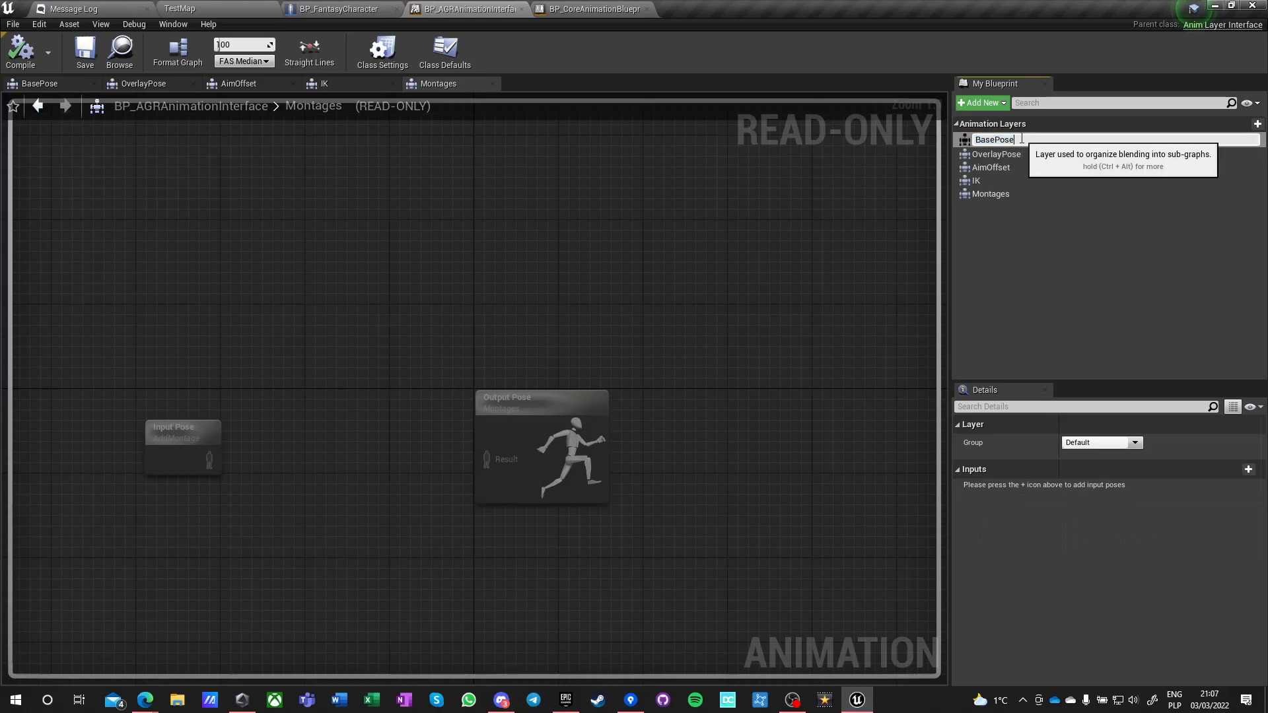
type("Layer")
left_click(1024, 157)
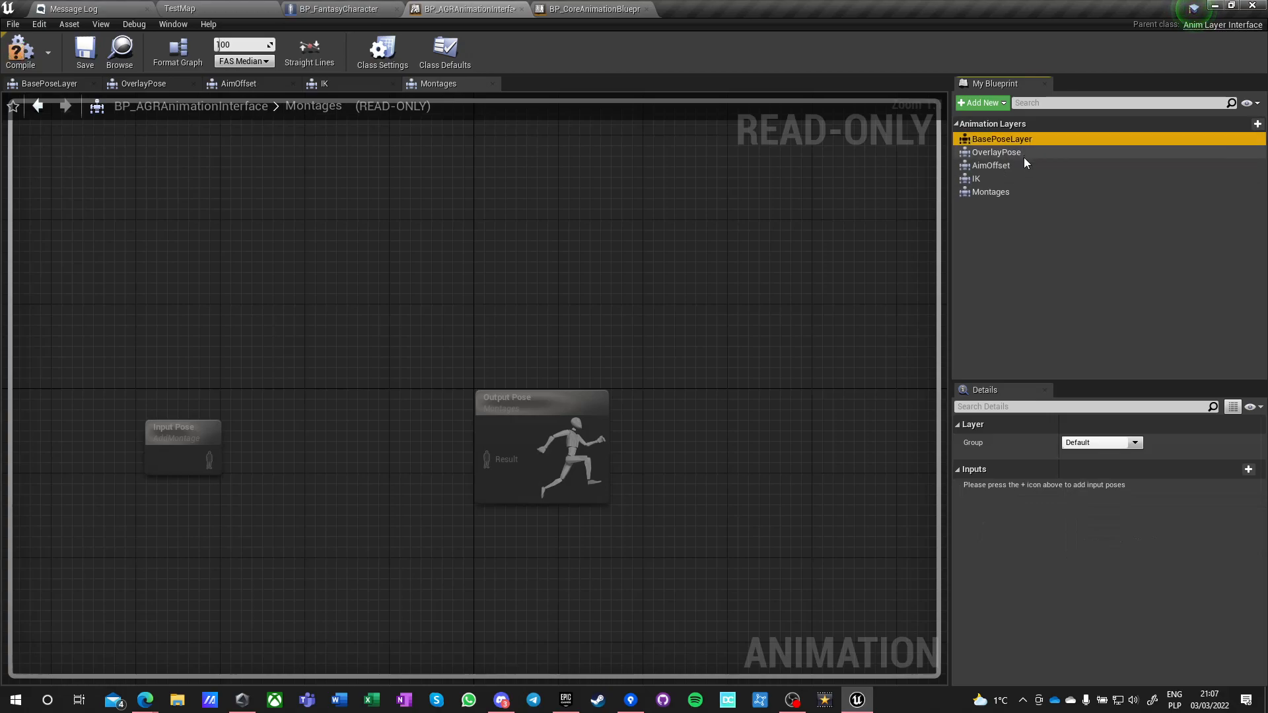
left_click(1024, 152)
type("Layer")
key("Return")
Rename the AimOffset layer to AimOffsetLayer and the IK layer to IKLayer.
left_click(1017, 166)
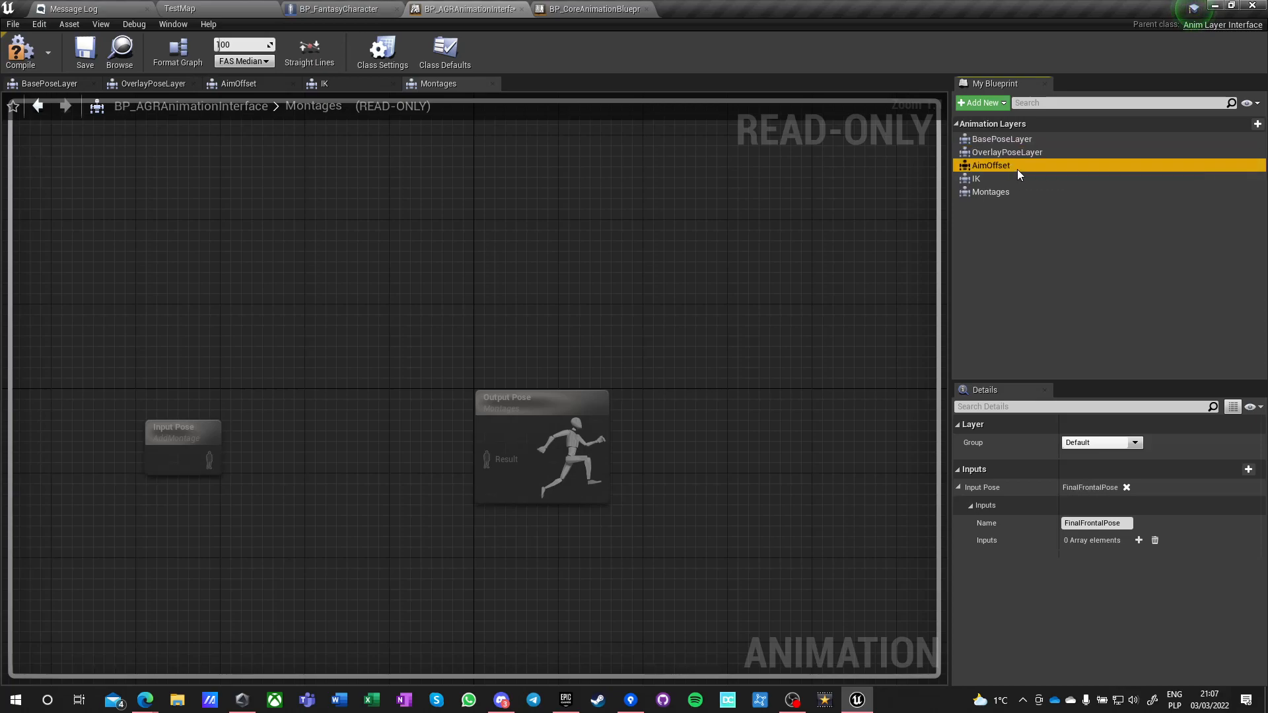
left_click(1020, 166)
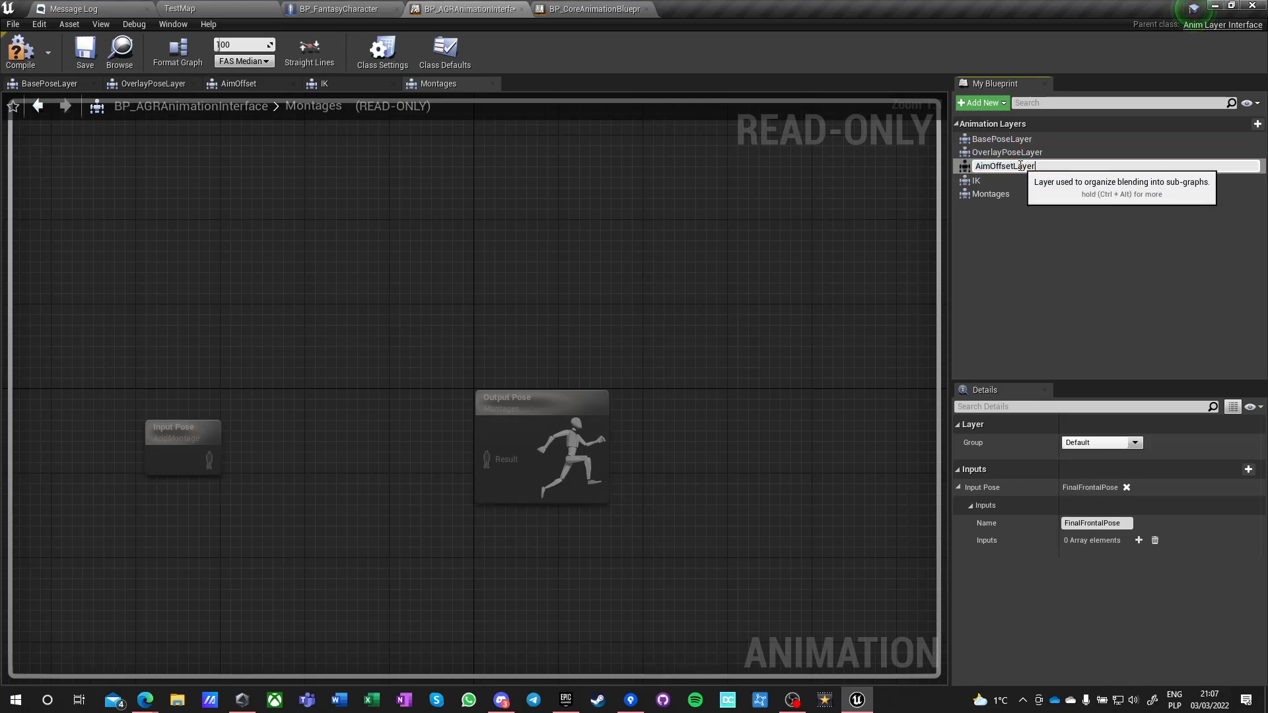
key("Return")
left_click(991, 179)
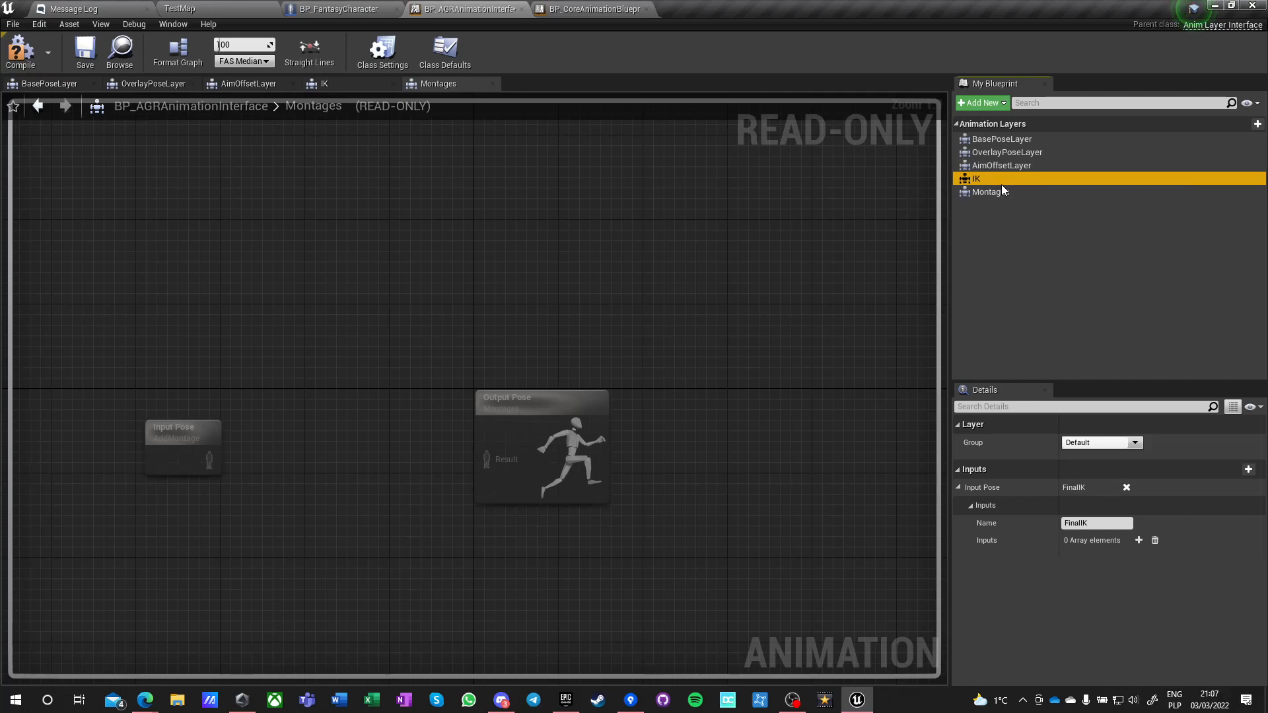
left_click(1003, 182)
type("Layer")
key("Return")
Rename the Montages layer to MontagesLayer and compile both the interface and BP_CoreAnimationBlueprint.
left_click(1015, 193)
left_click(1021, 192)
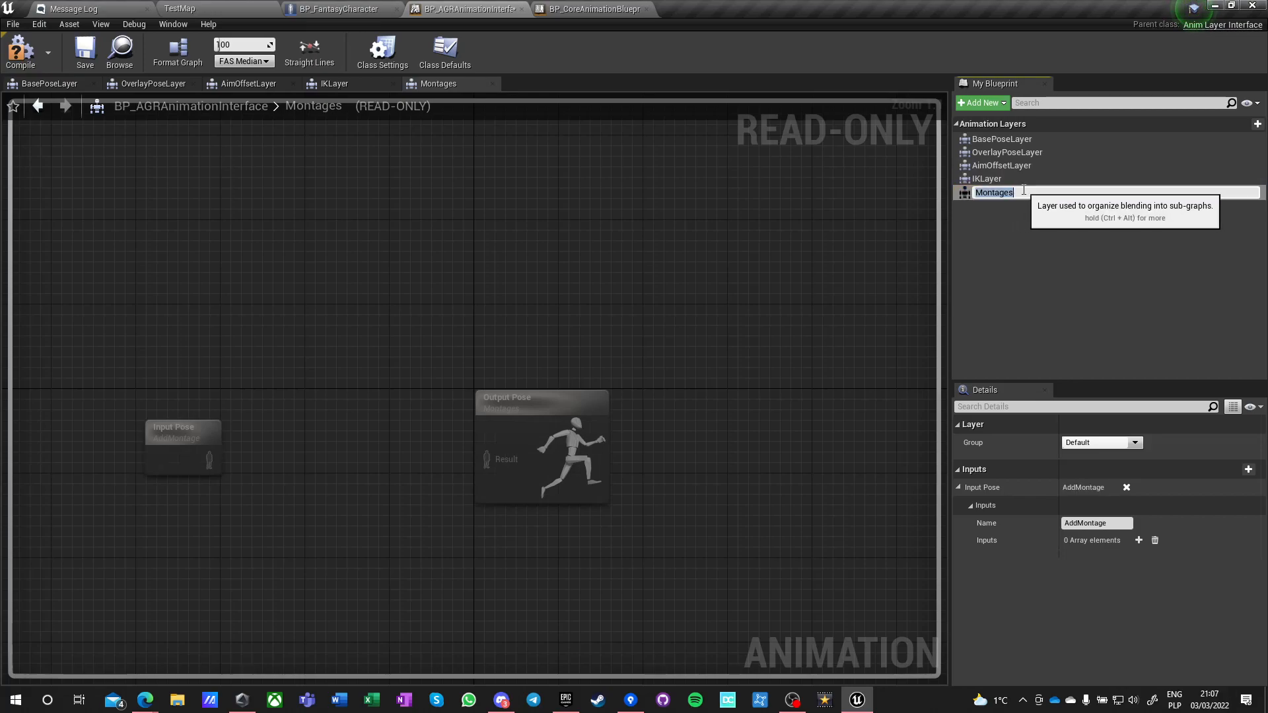
type("Layer")
key("Return")
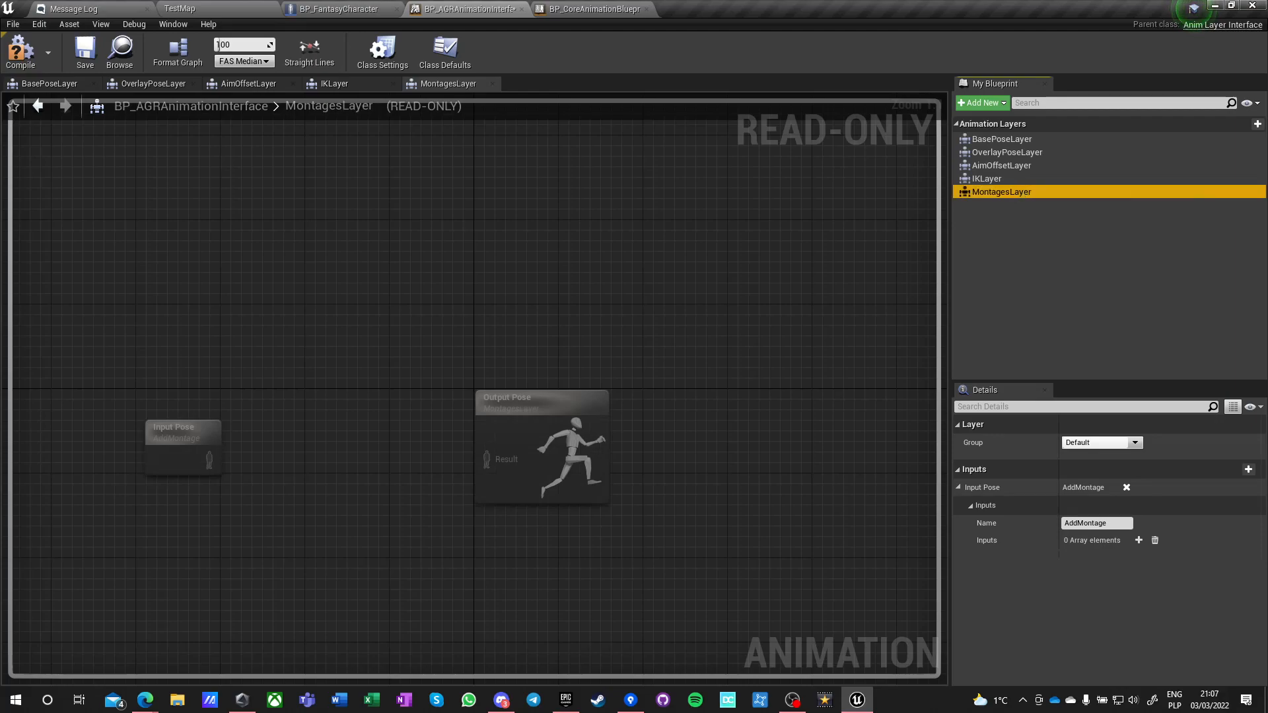
left_click(20, 51)
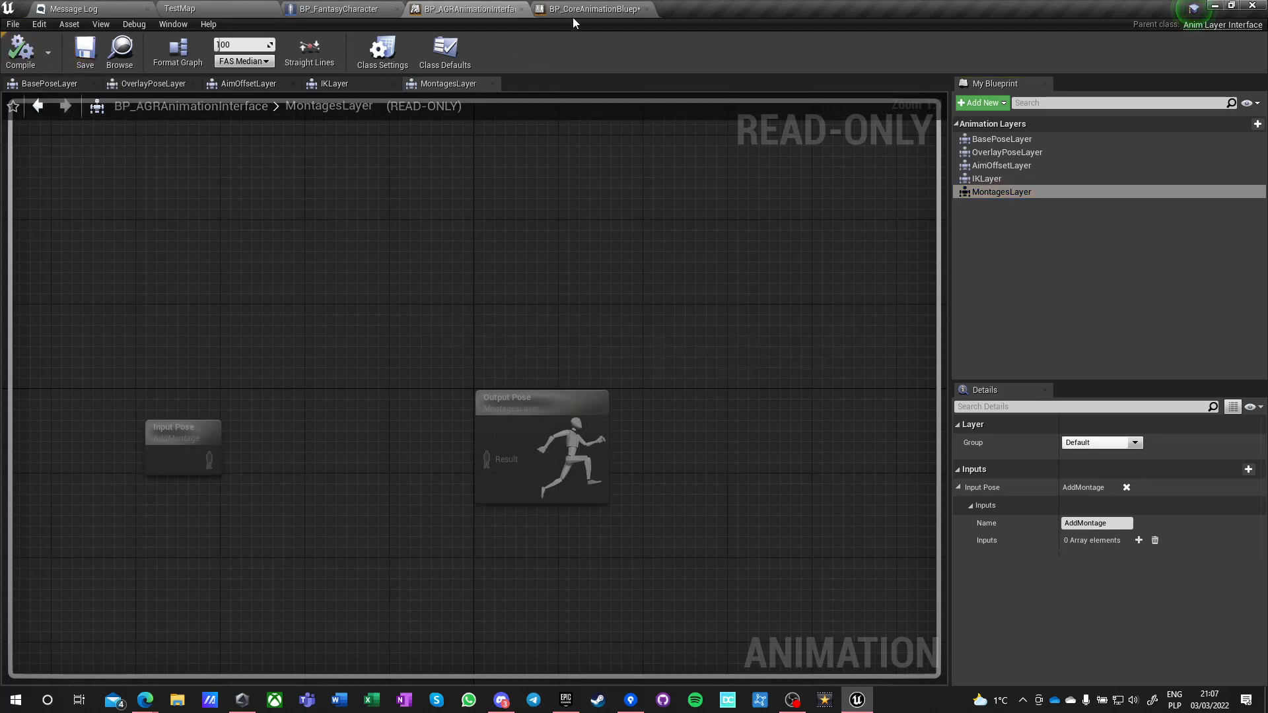
left_click(31, 52)
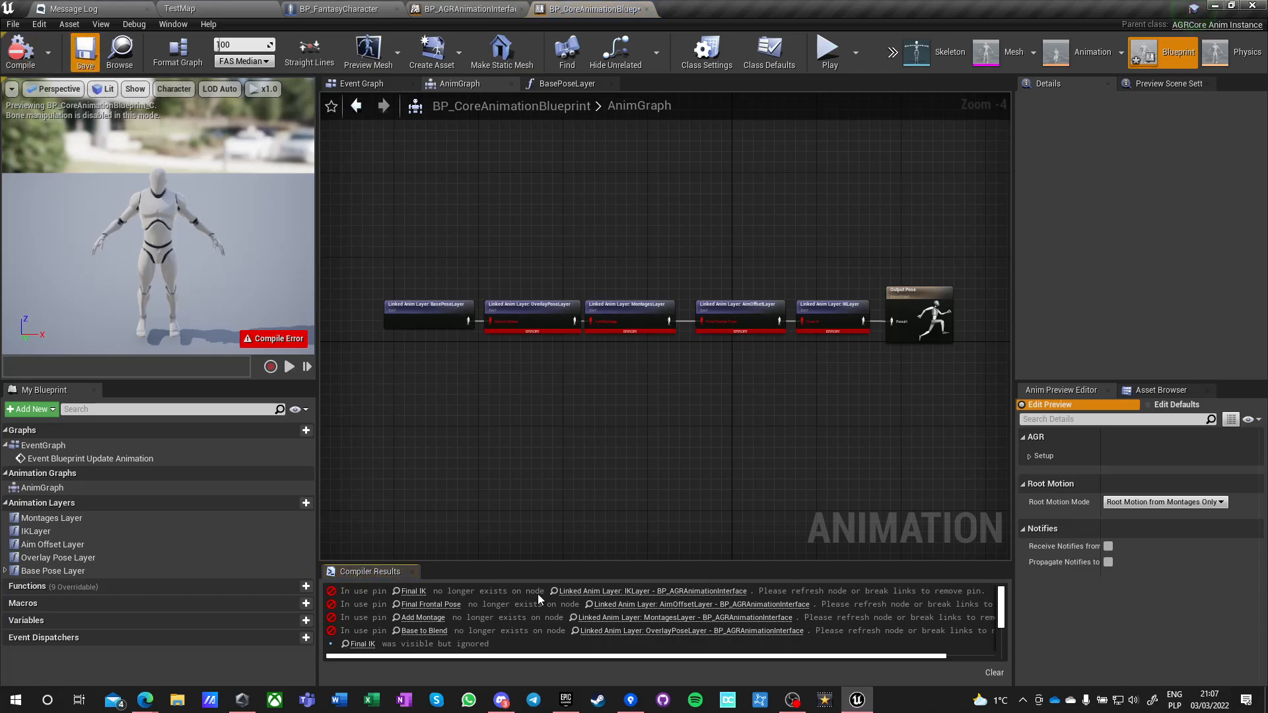
Refresh the OverlayPoseLayer node's Base to Blend pin by switching its layer to AimOffsetLayer and back to OverlayPoseLayer.
scroll(474, 315, "up", 4)
left_click(548, 311)
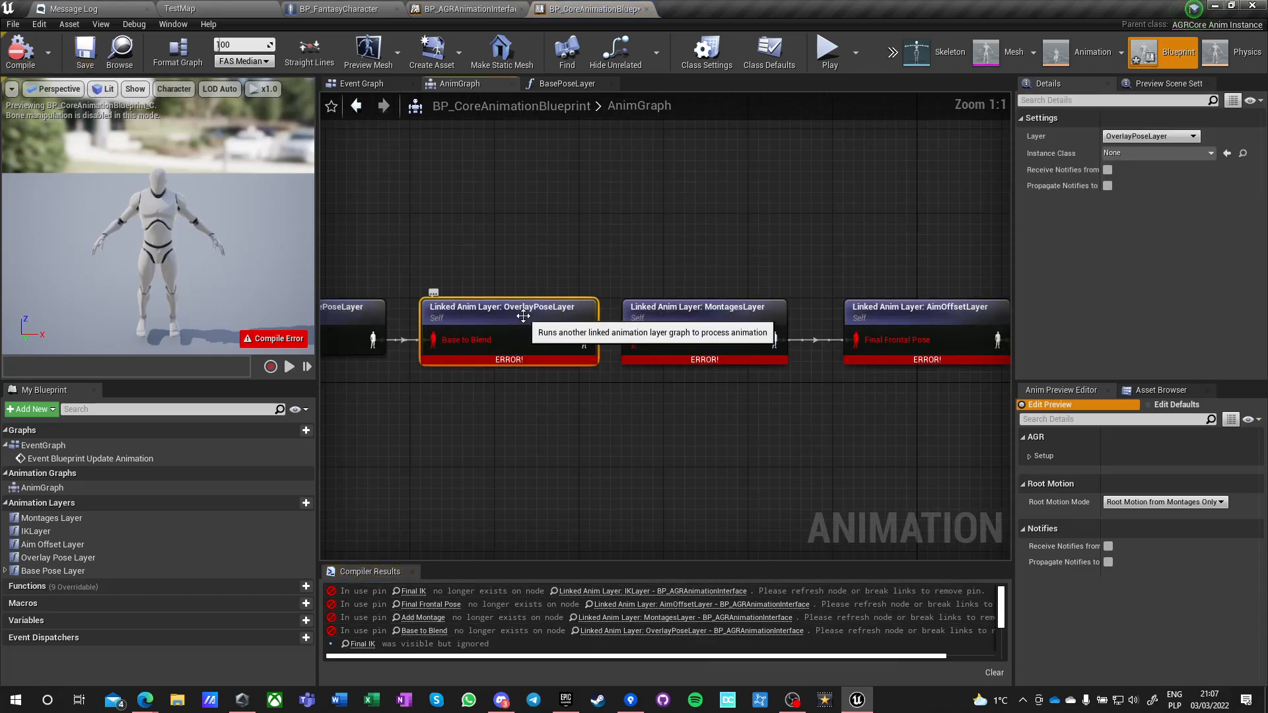
left_click(423, 311)
right_click_drag(422, 310, 530, 285)
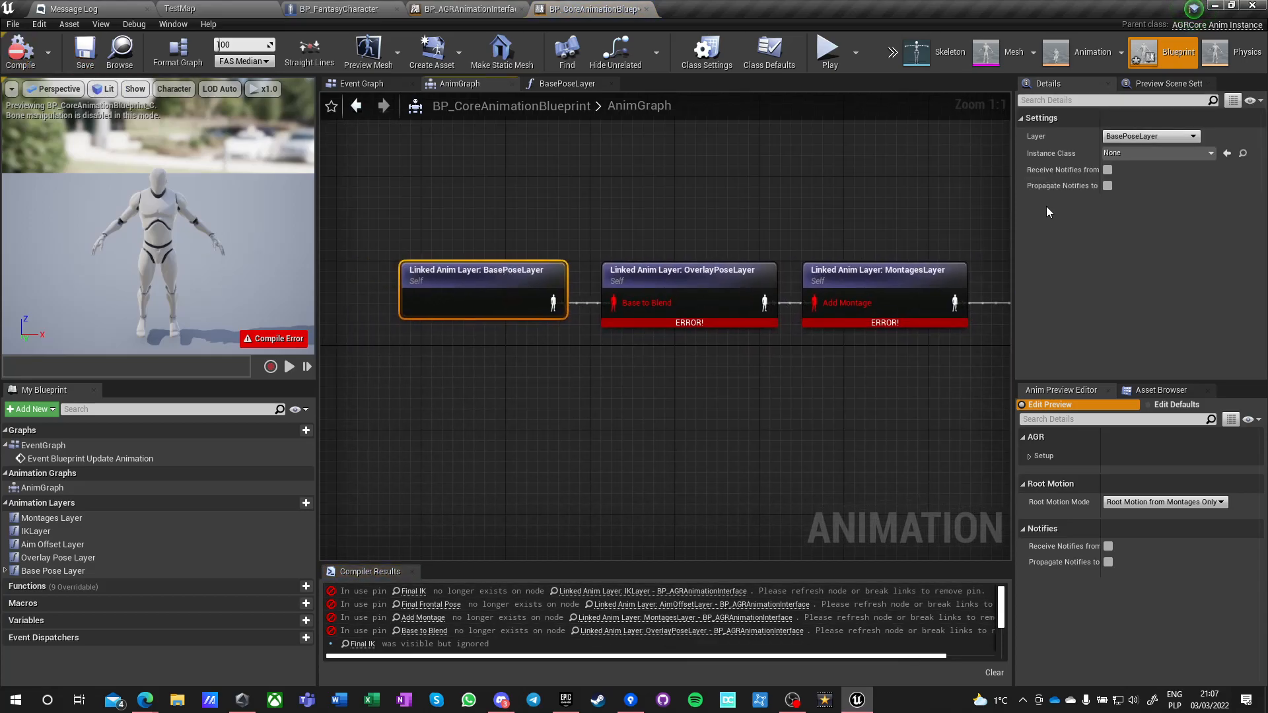
left_click(1116, 154)
left_click(1110, 154)
left_click(669, 274)
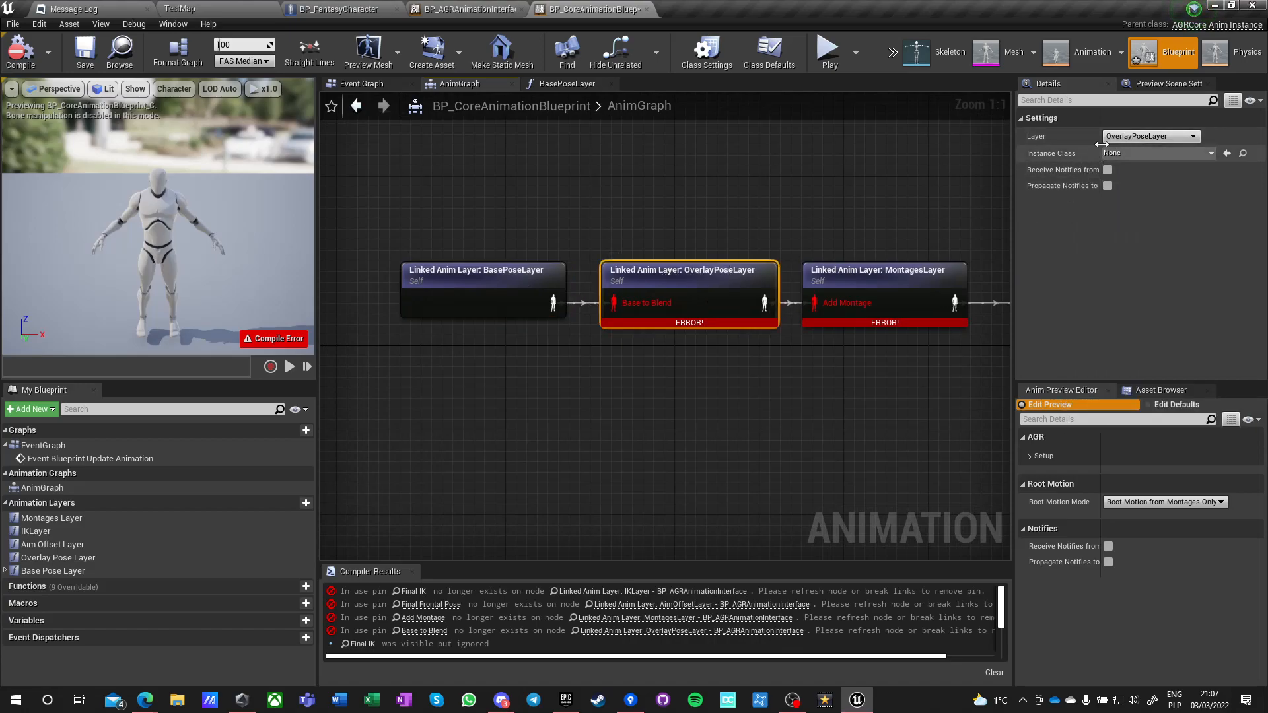
left_click(1130, 136)
left_click(1128, 164)
left_click(1127, 137)
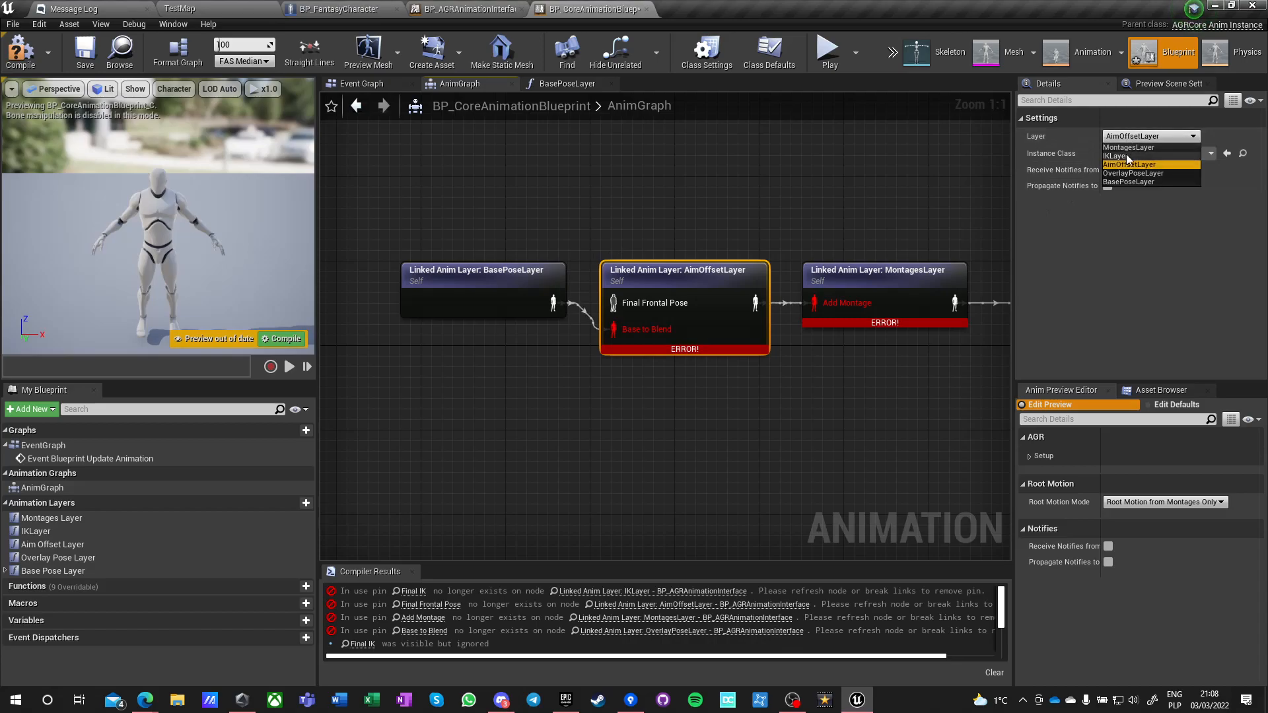
left_click(1124, 173)
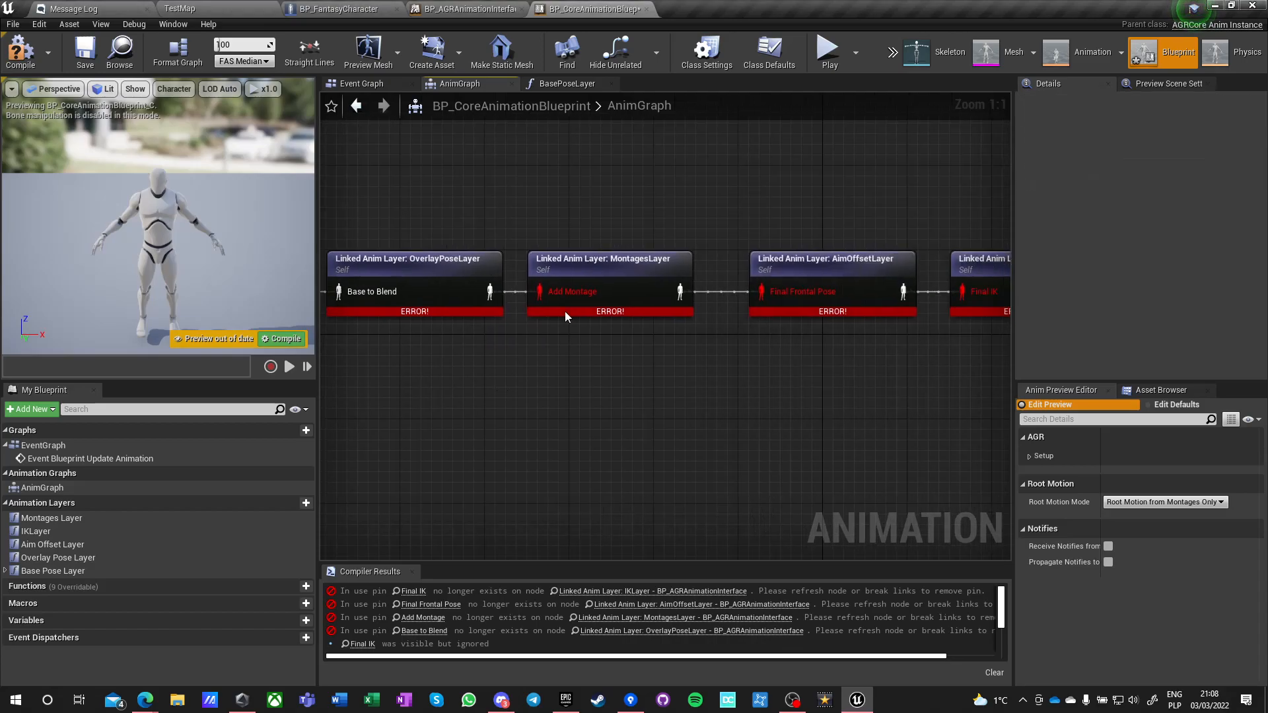
Refresh the MontagesLayer node's Add Montage pin by switching its layer to IKLayer and back to MontagesLayer.
left_click(612, 277)
left_click(1132, 137)
left_click(1129, 152)
left_click(1131, 138)
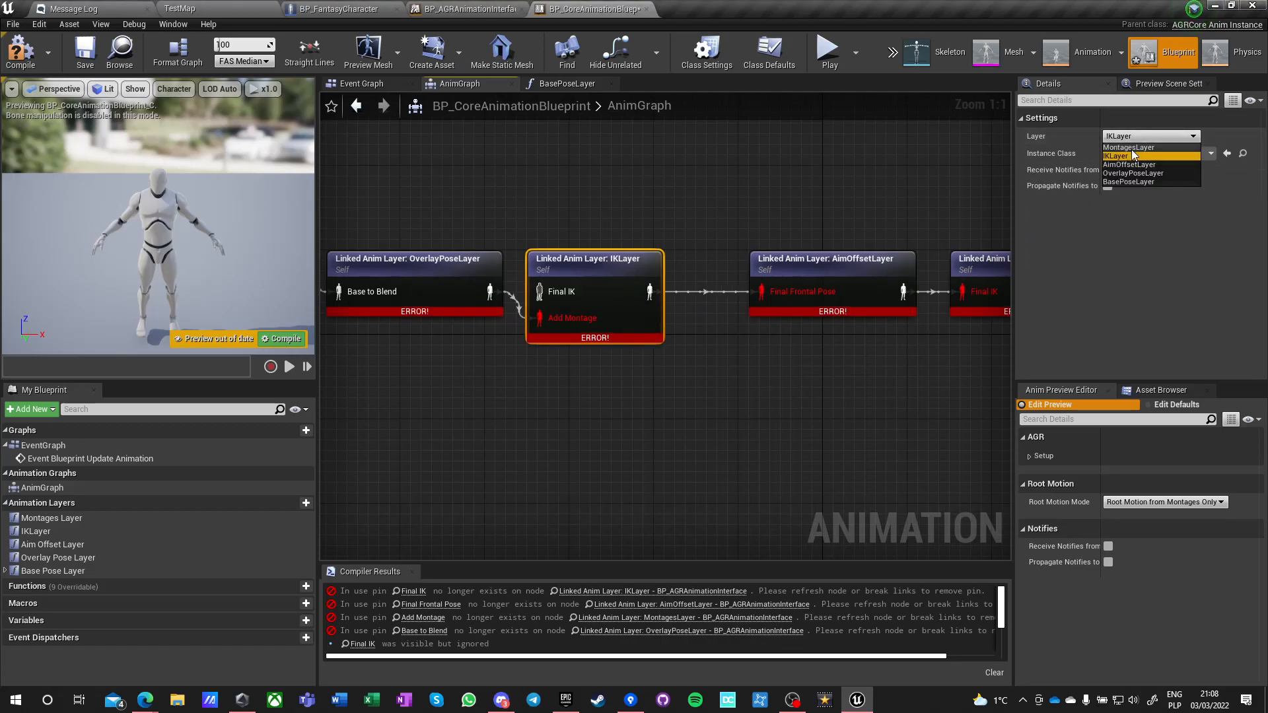
left_click(1131, 149)
Refresh the AimOffsetLayer node's Final Frontal Pose pin by switching its layer to IKLayer and back to AimOffsetLayer.
left_click(822, 255)
left_click(1132, 137)
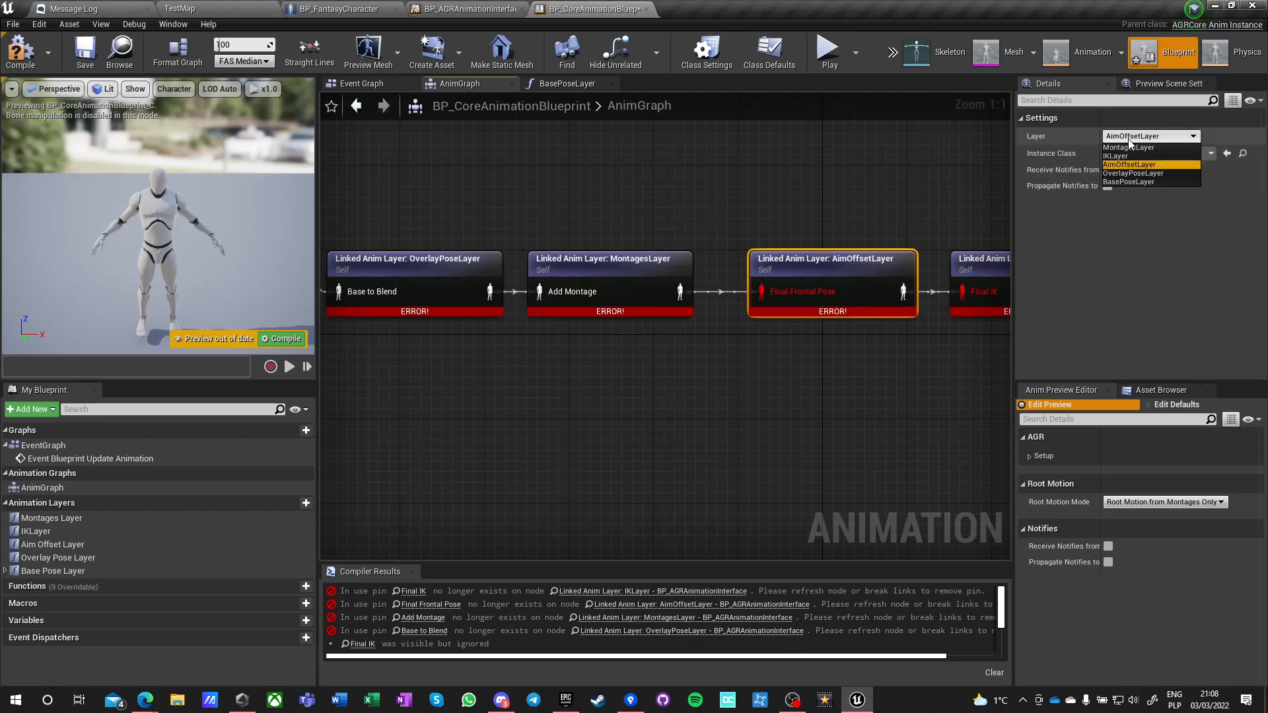
left_click(1123, 156)
left_click(1132, 136)
left_click(1123, 166)
Refresh the IKLayer node's Final IK pin by switching its layer to MontagesLayer and back to IKLayer.
right_click_drag(870, 210, 681, 225)
left_click(800, 277)
left_click(1121, 137)
left_click(1119, 149)
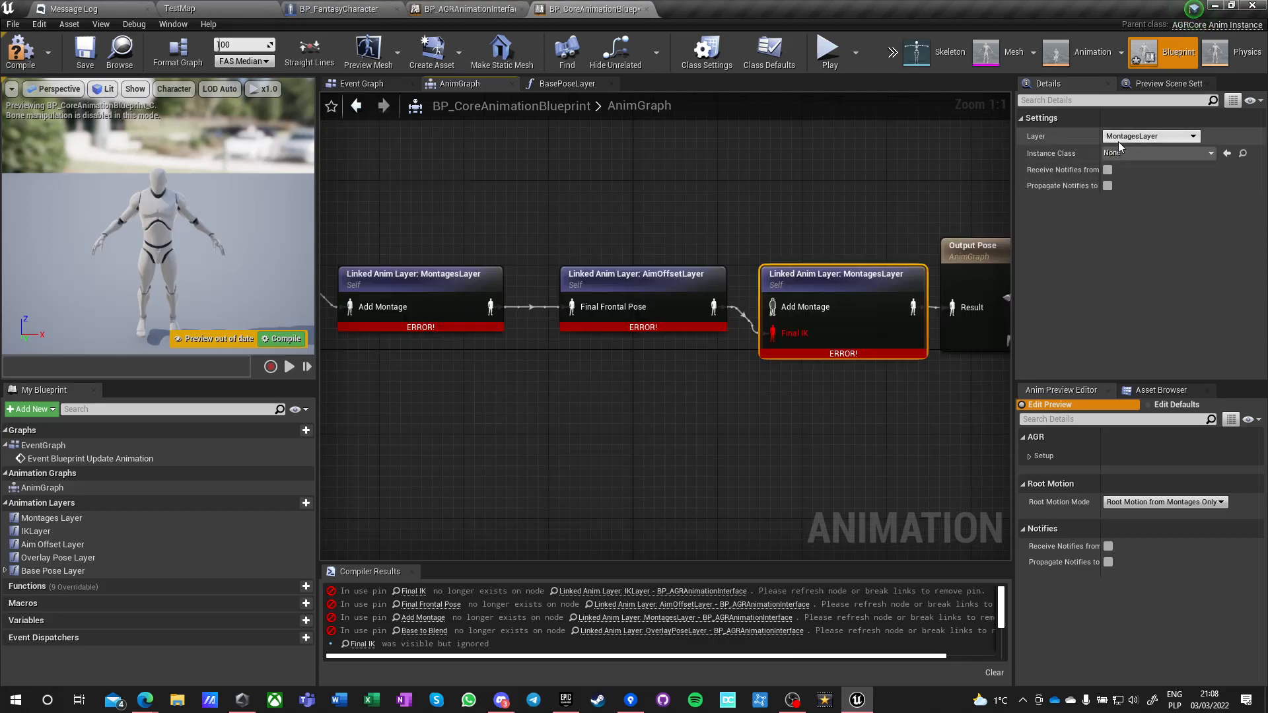
left_click(1119, 138)
left_click(1117, 156)
left_click(792, 189)
right_click_drag(725, 203, 546, 192)
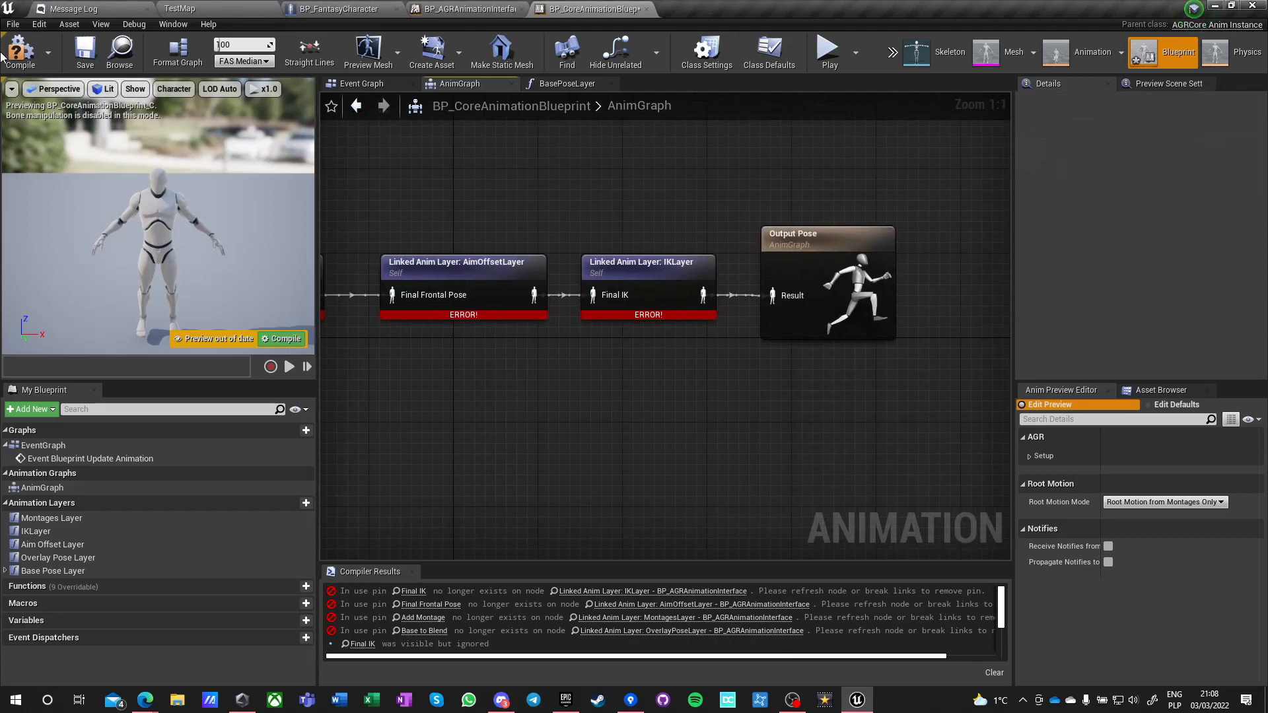
Compile and save the BP_CoreAnimationBlueprint.
key("F7")
key("ctrl+s")
Open the BasePoseLayer graph and add a new saved cached pose node named IdlePose above GroundedMovement.
right_click_drag(475, 406, 678, 390)
scroll(678, 389, "down", 2)
right_click_drag(410, 425, 552, 423)
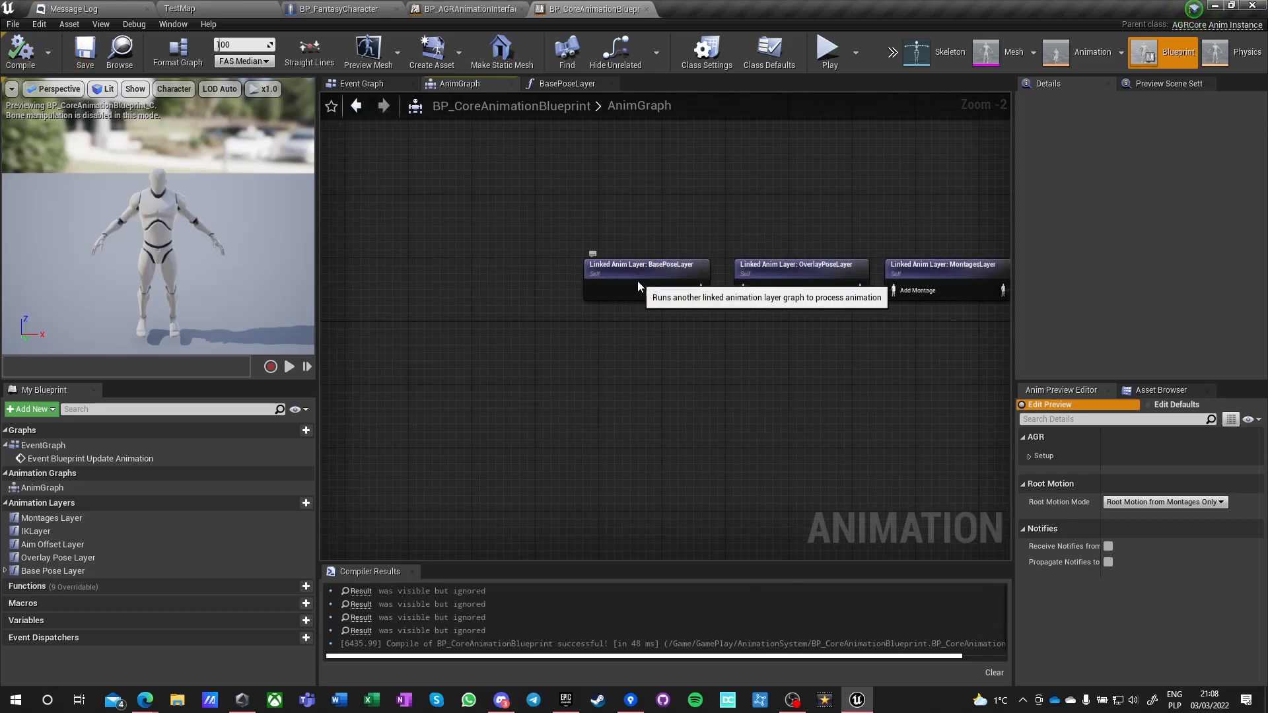
double_click(623, 278)
left_click(557, 371)
left_click(557, 311)
right_click(524, 234)
type("save pose")
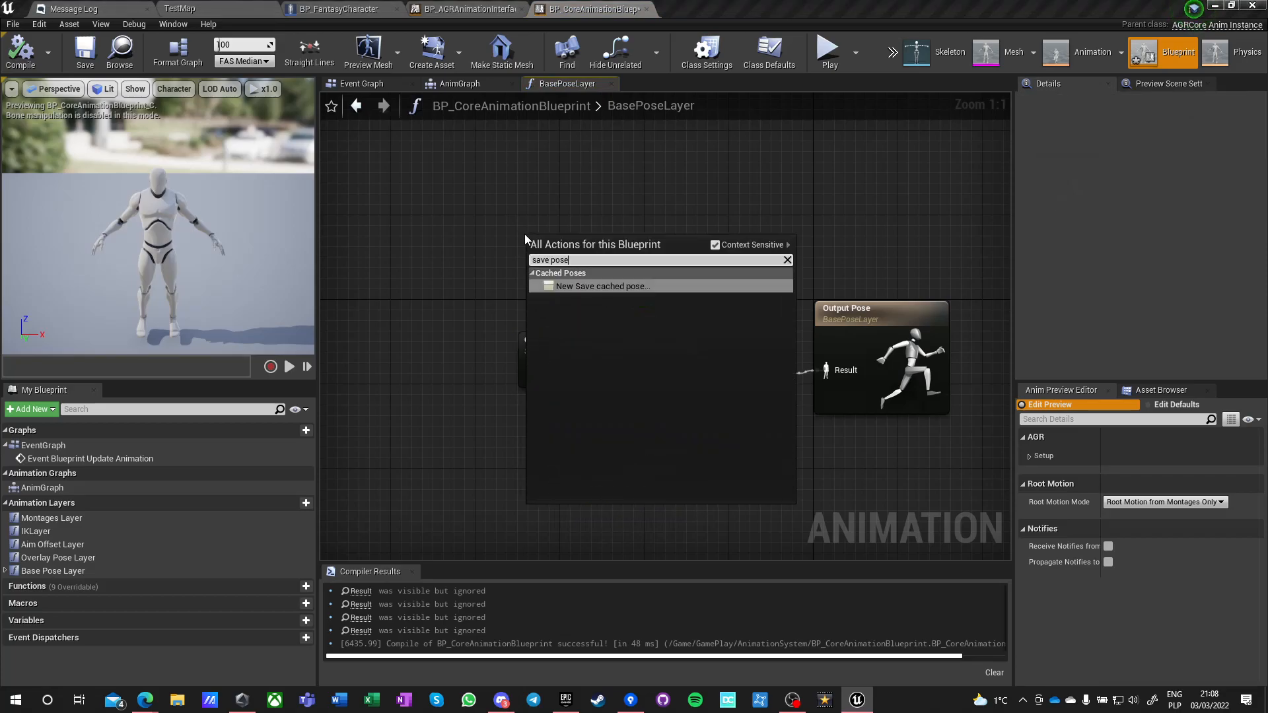
key("Return")
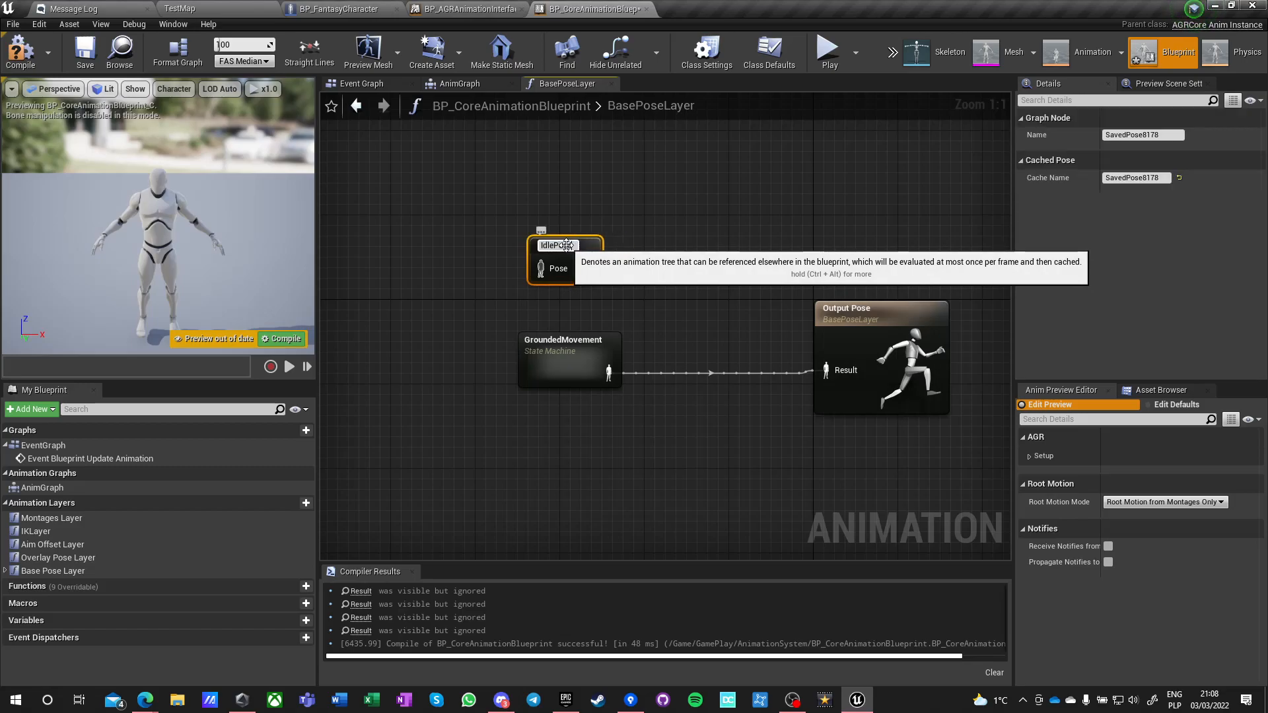
left_click(510, 257)
left_click_drag(480, 211, 616, 310)
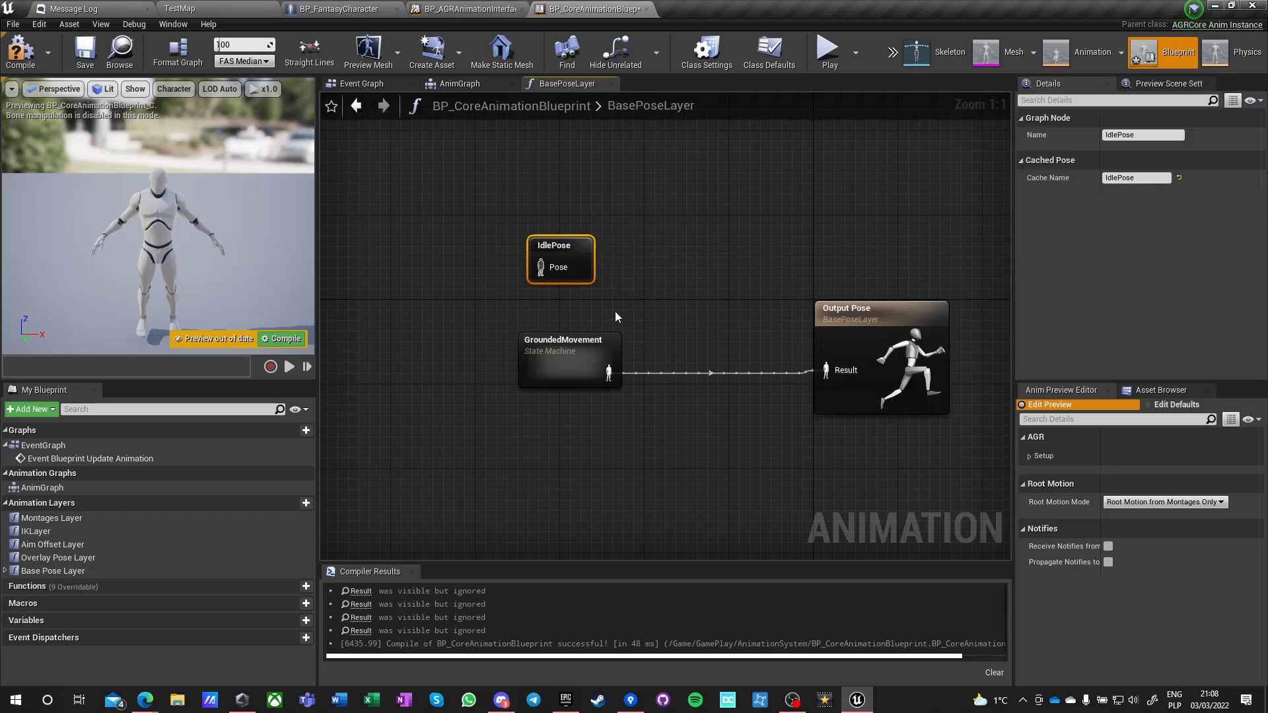
Delete the IdlePose cached pose node from the BasePoseLayer graph and recompile the blueprint.
key("Delete")
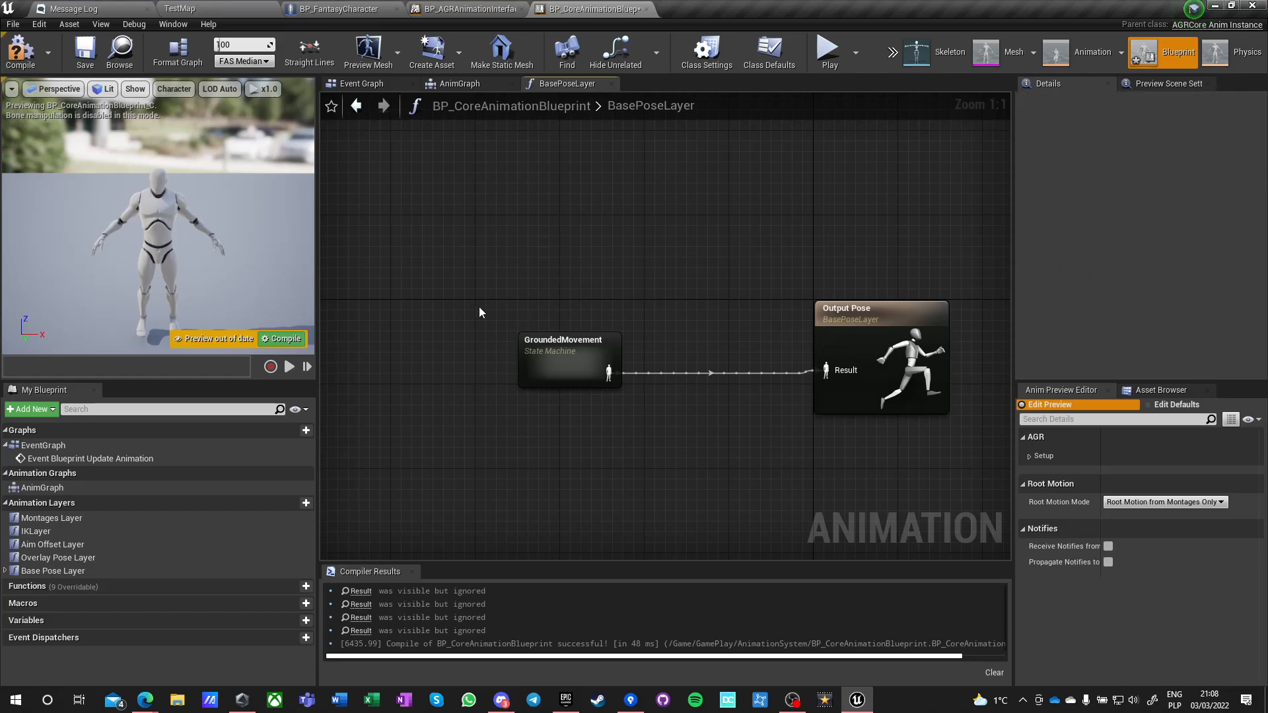
left_click(19, 52)
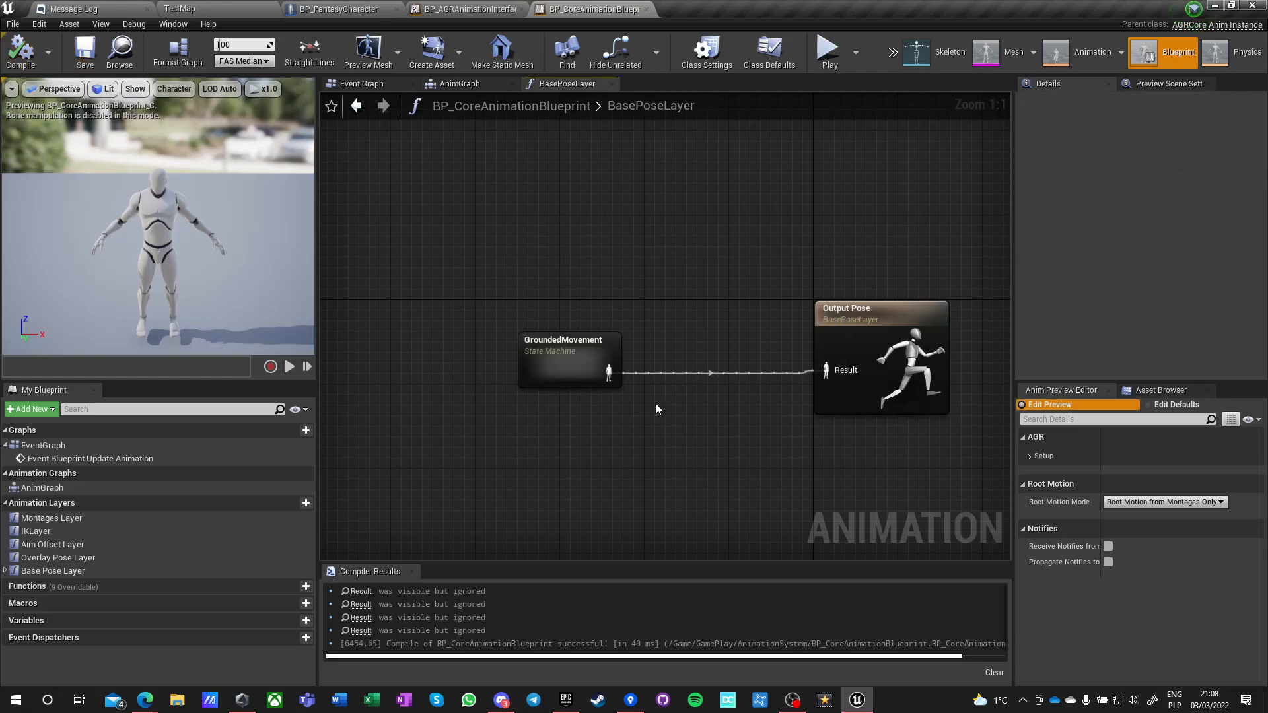
left_click(849, 335)
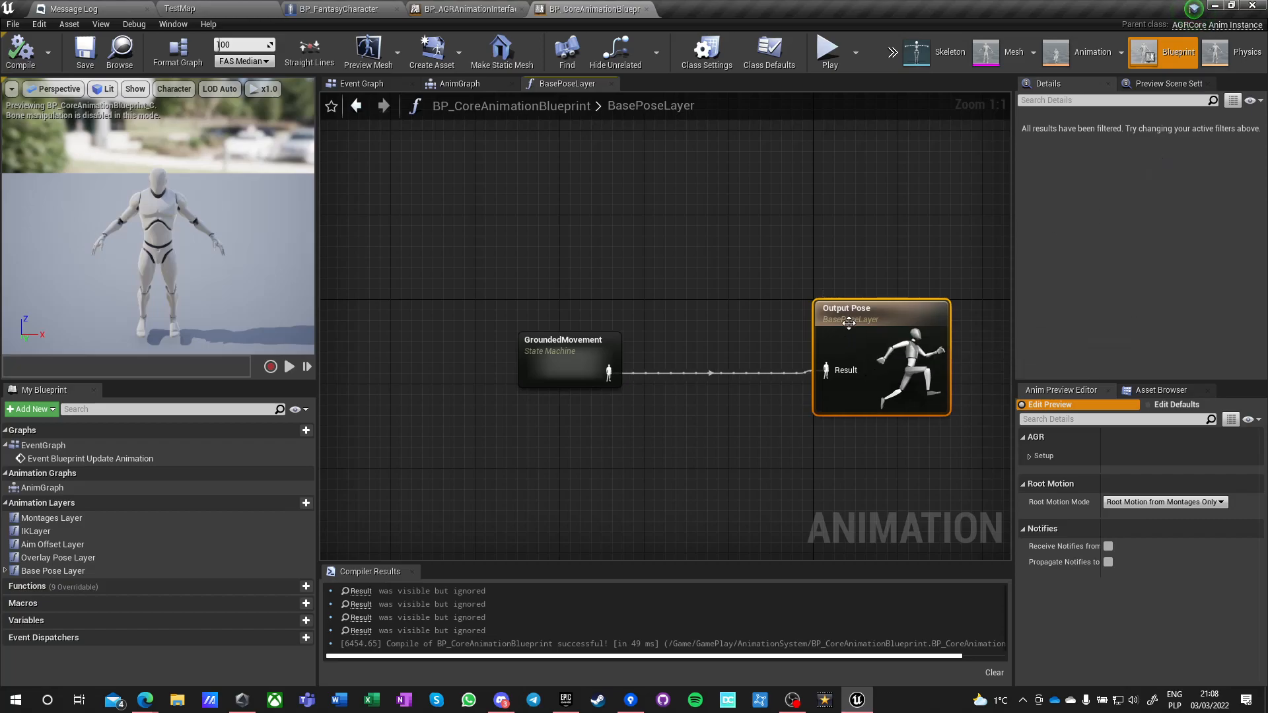
left_click(747, 348)
right_click_drag(718, 356, 650, 254)
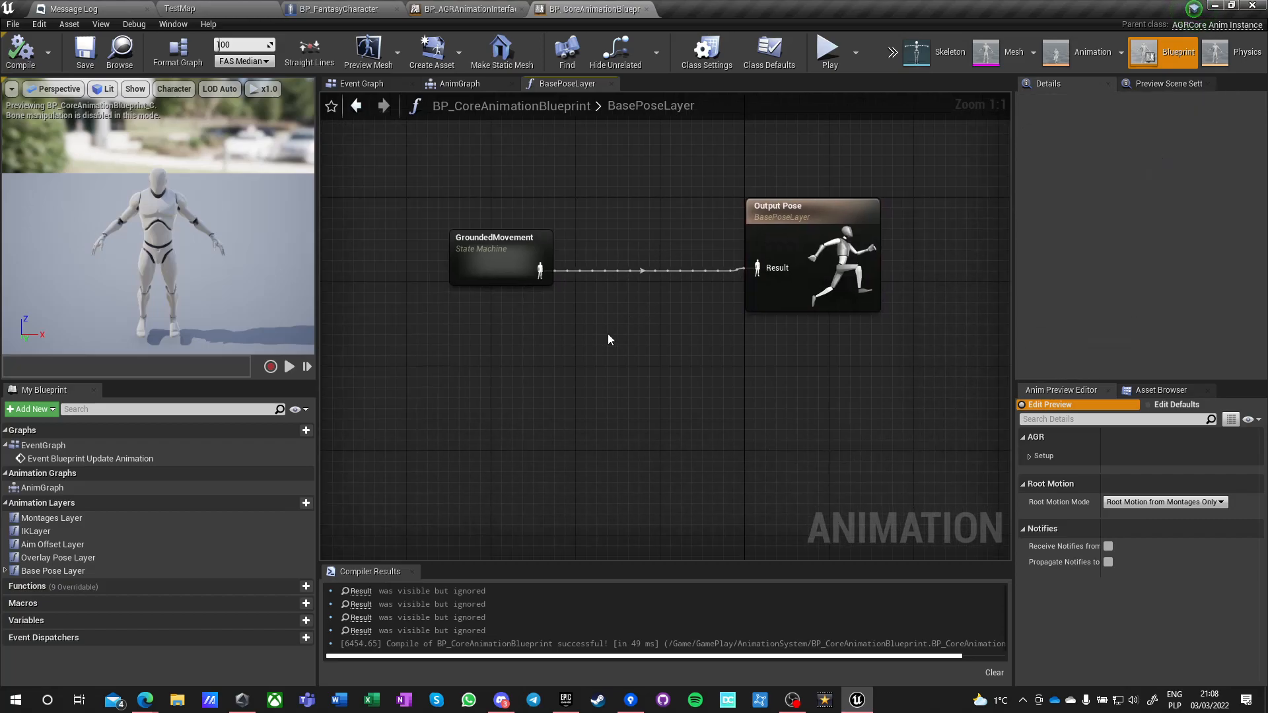
left_click(489, 264)
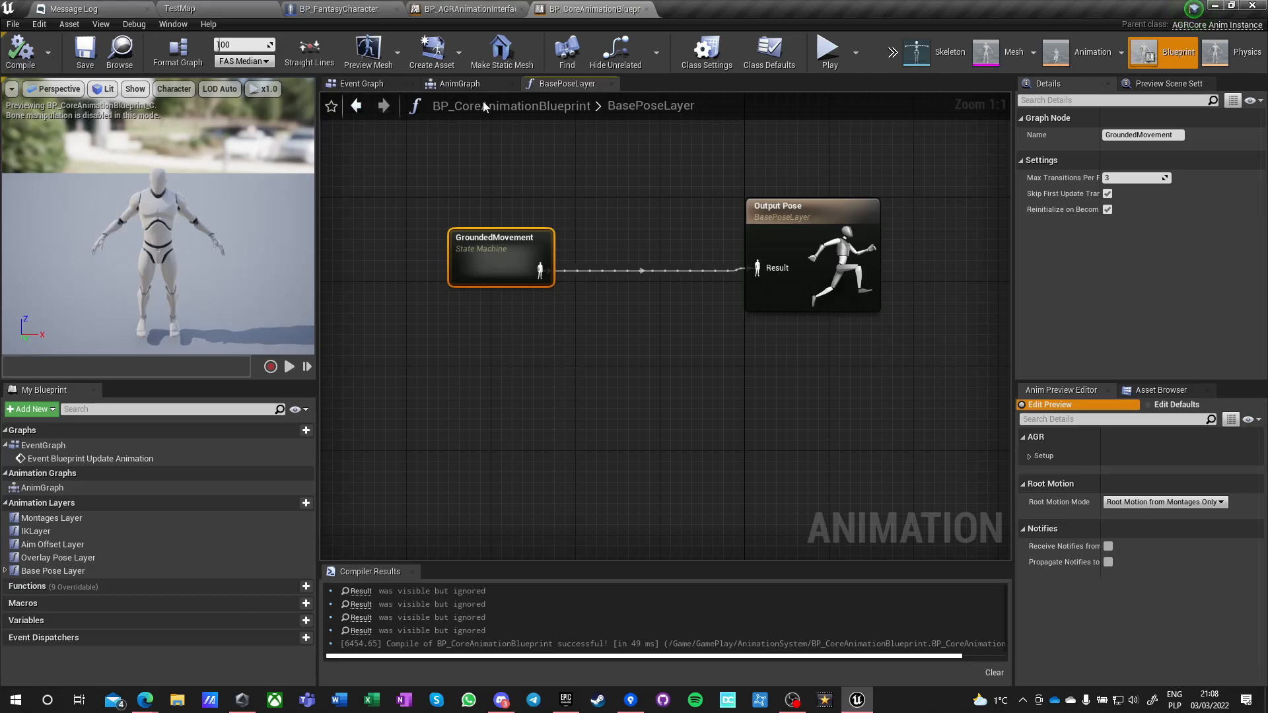
Add an animation layer named IdleLayer to BP_AGRAnimationInterface and compile the interface.
left_click(461, 13)
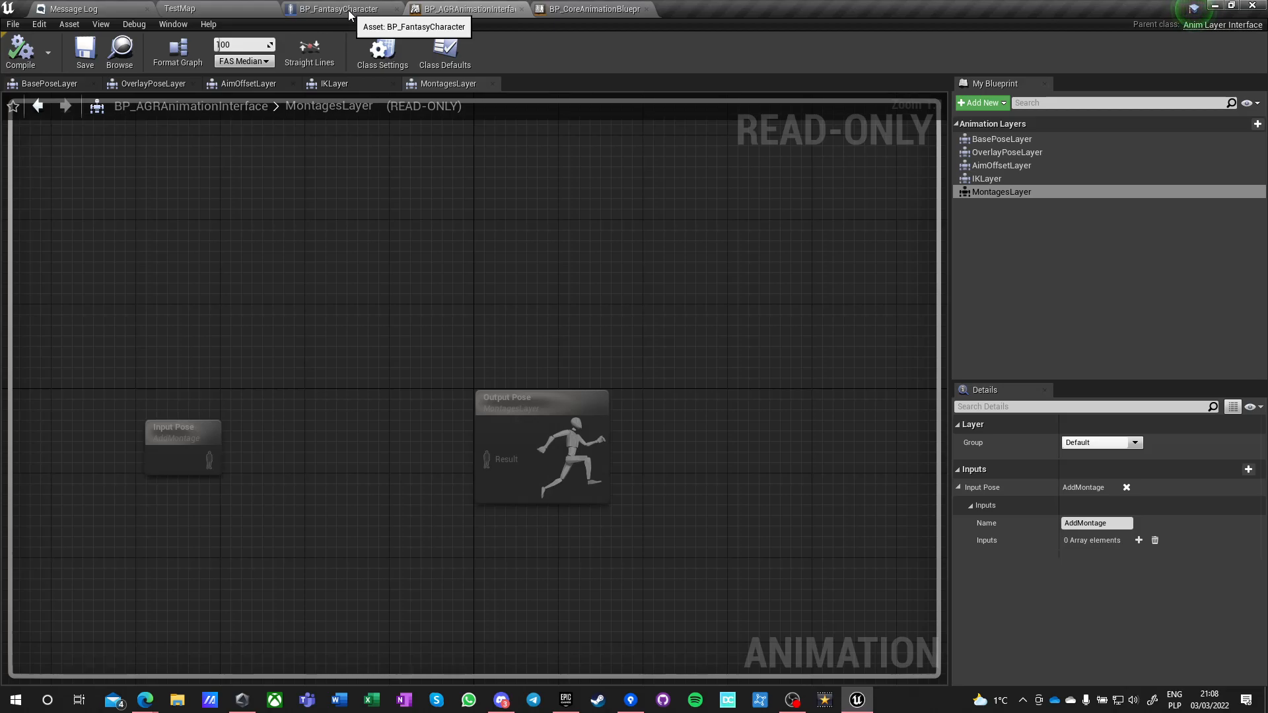
left_click(983, 103)
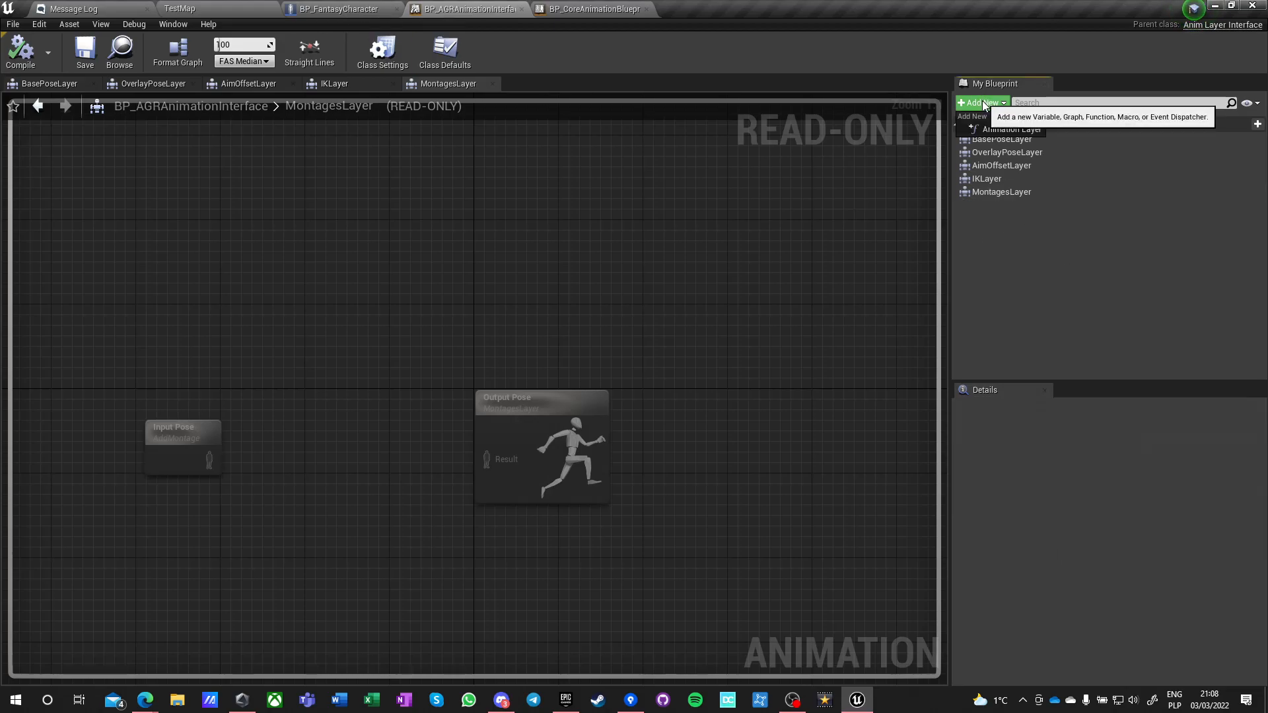
left_click(1011, 128)
type("I")
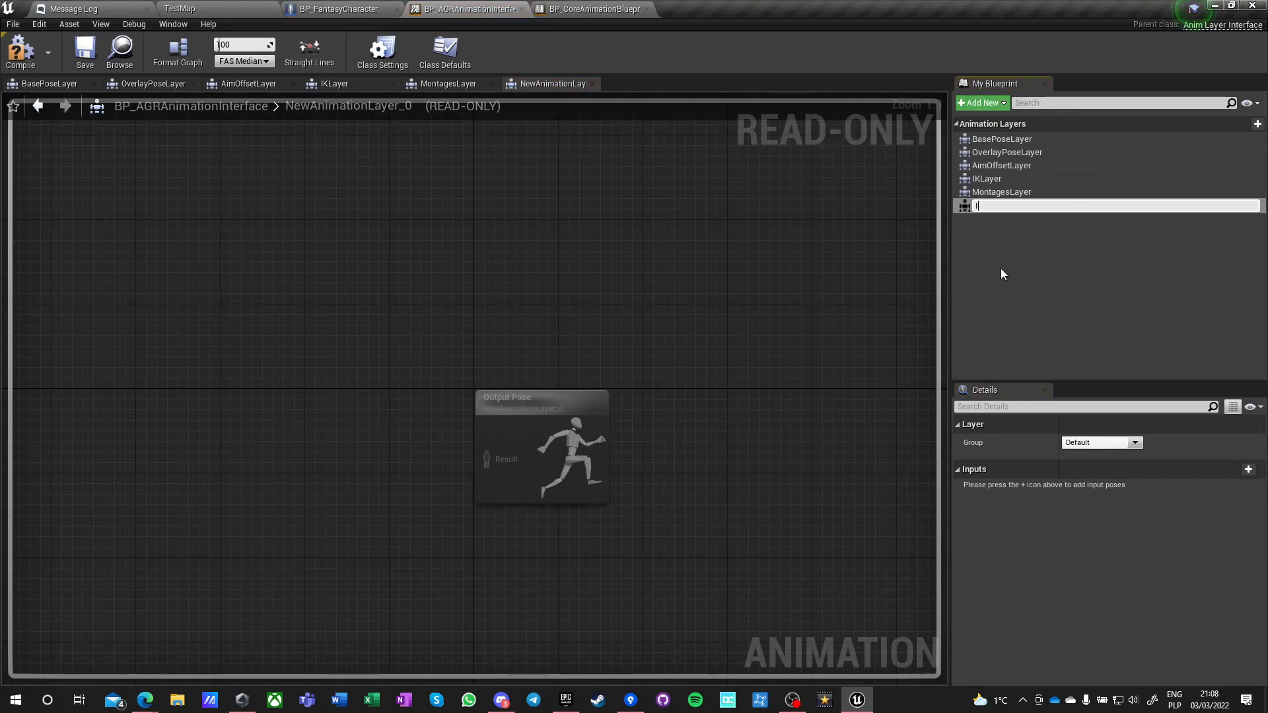
type("dleLayer")
key("Return")
left_click(23, 65)
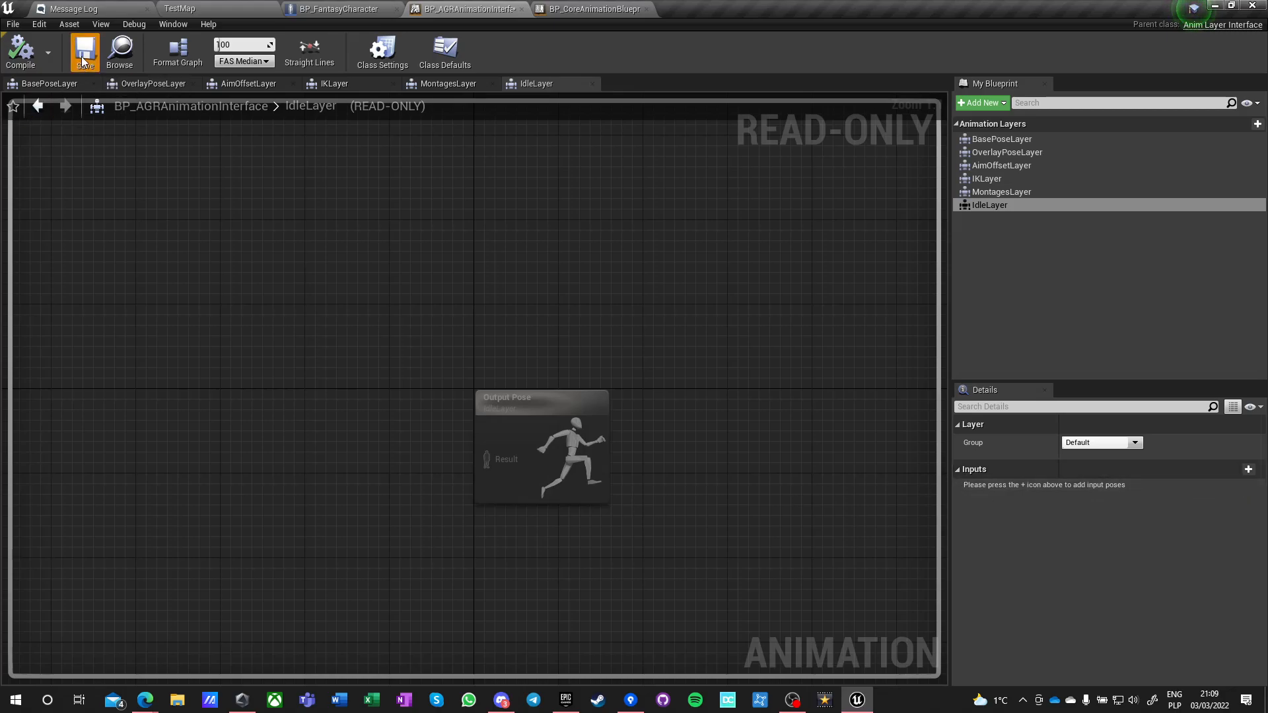
Add a Linked Anim Layer node to the AnimGraph of BP_CoreAnimationBlueprint and set its layer to IdleLayer.
left_click(566, 9)
left_click(470, 10)
left_click(361, 11)
left_click(478, 10)
left_click(594, 10)
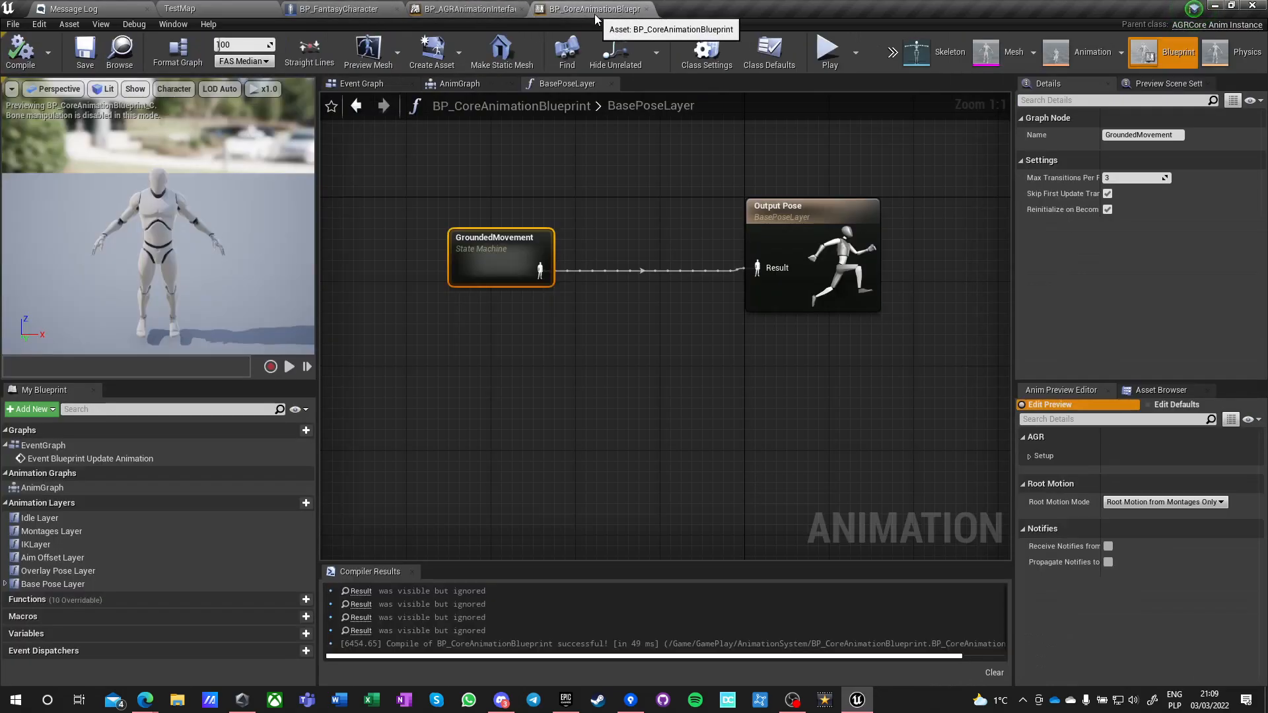
left_click(460, 83)
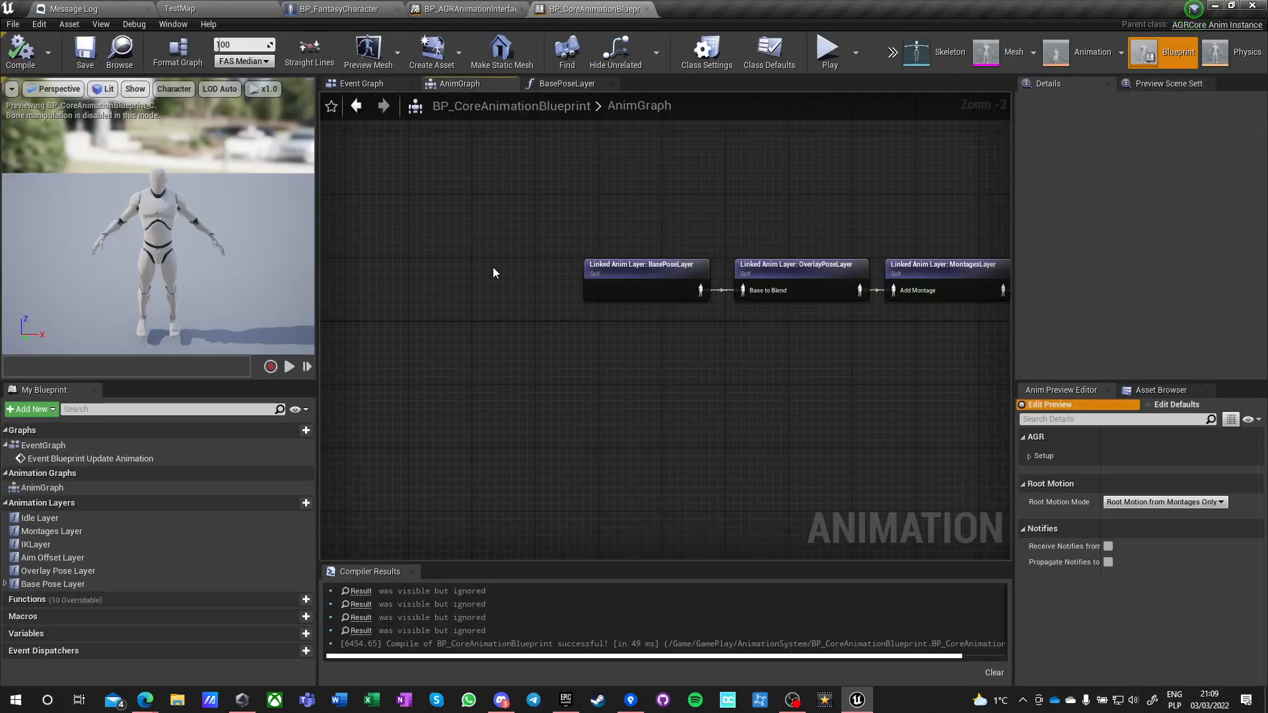
right_click(501, 317)
type("lin")
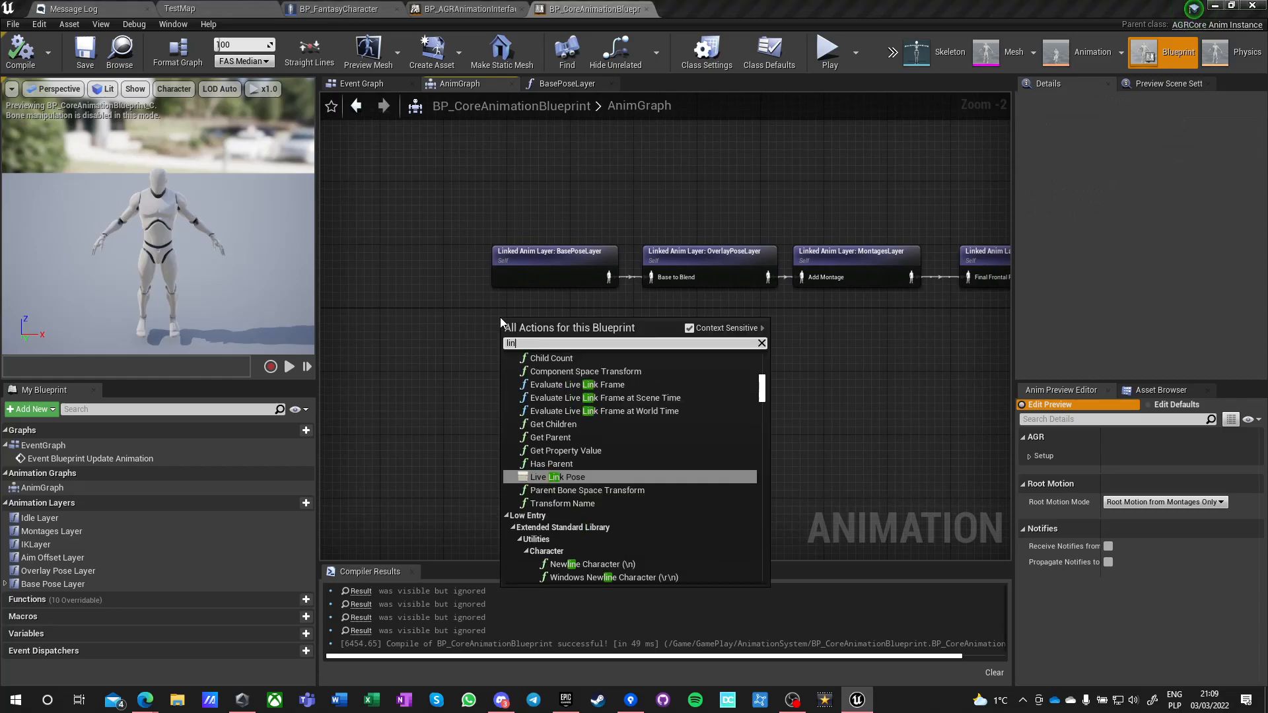
type("ked layer")
key("Return")
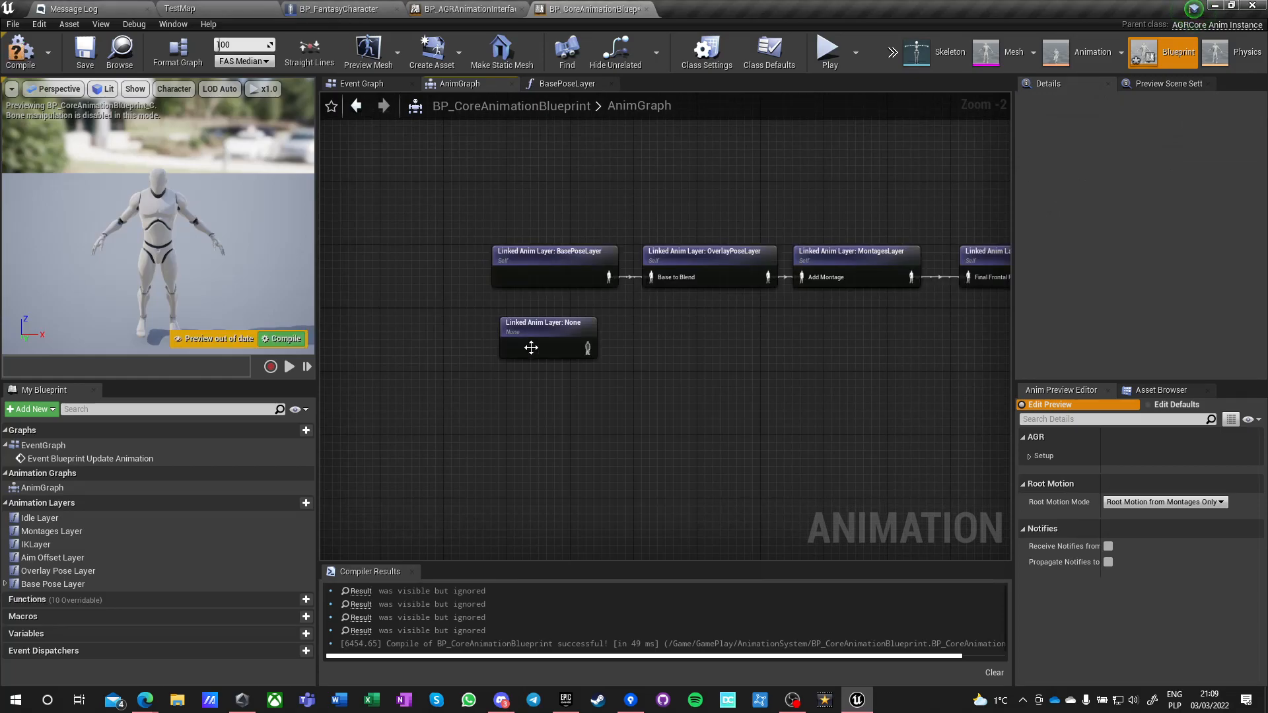
left_click(1130, 136)
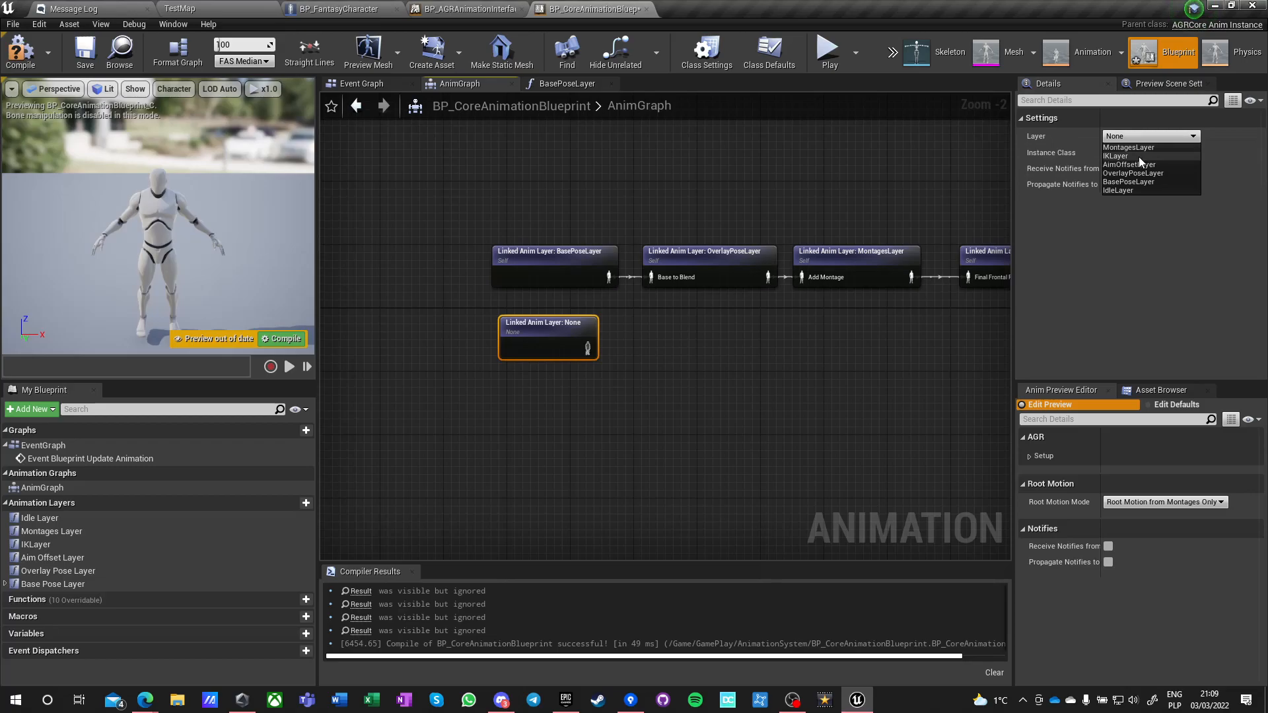
left_click(1136, 191)
Save the IdleLayer node's output to a new cached pose named IdleSavedPose and align it beside the node.
left_click(711, 412)
scroll(602, 370, "up", 2)
left_click_drag(602, 335, 678, 412)
type("save pose")
key("Return")
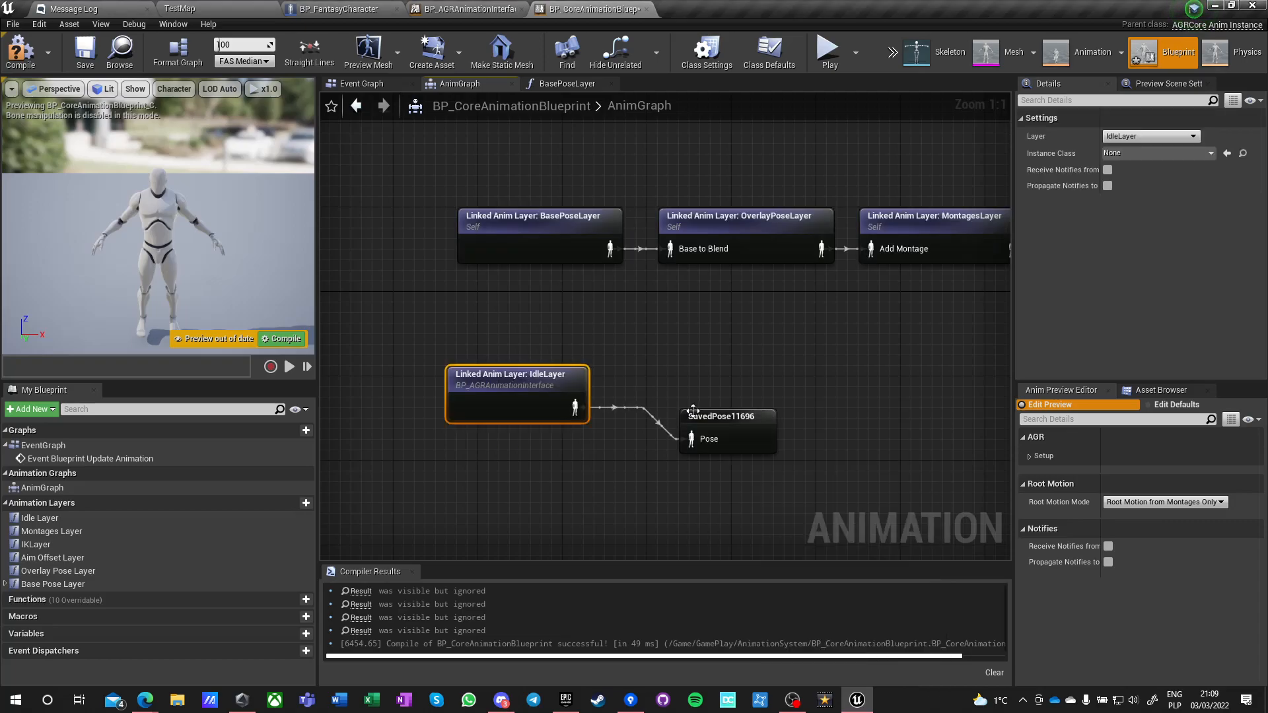
type("Idle")
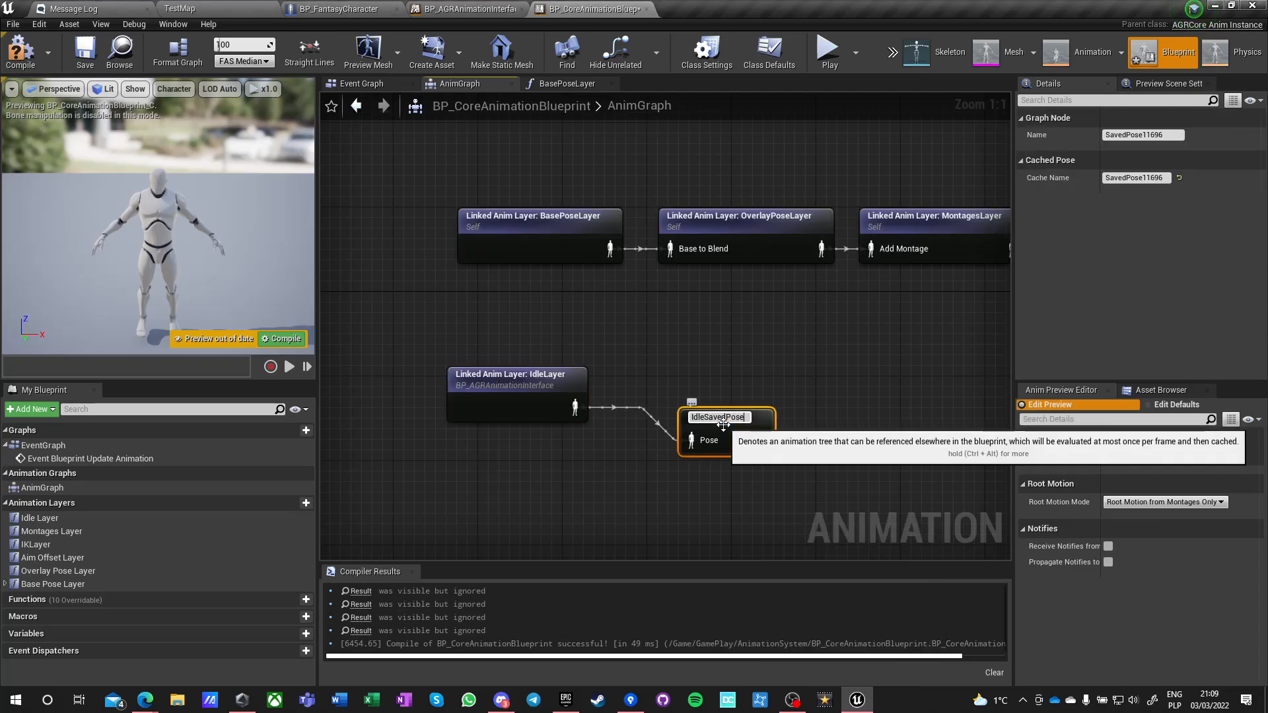
type("SavedPose")
key("Return")
left_click_drag(703, 413, 646, 382)
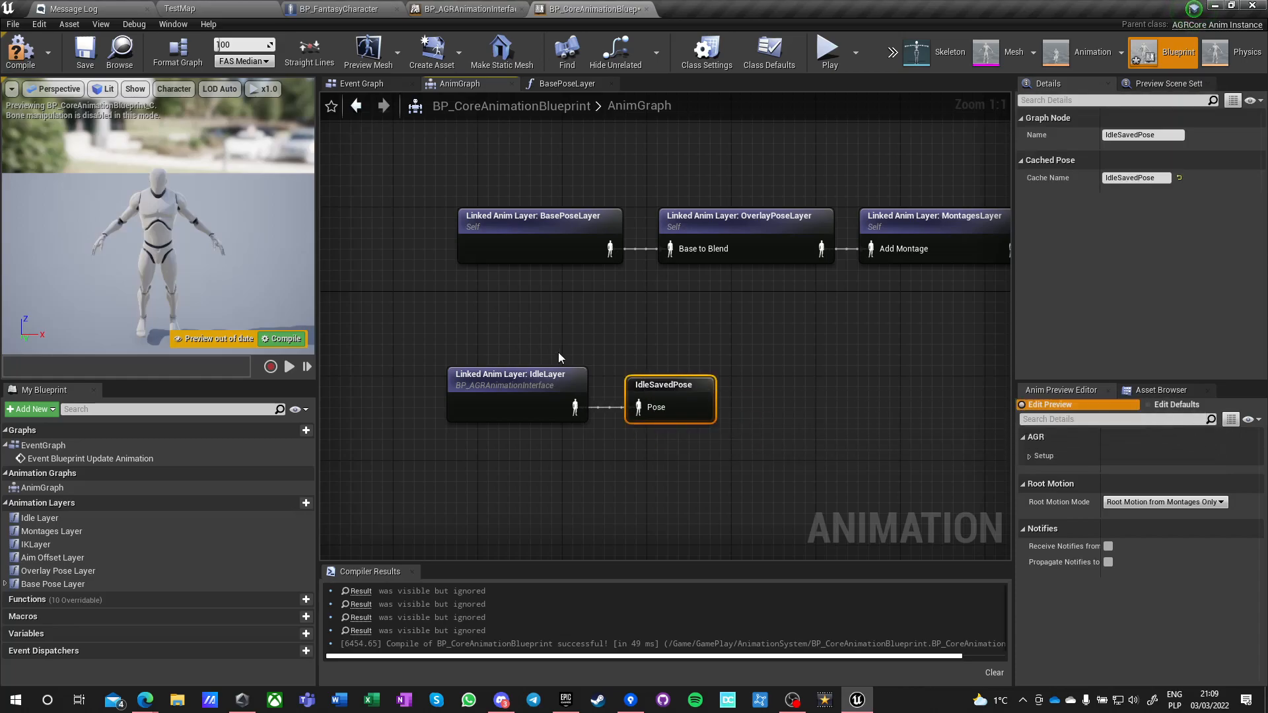
Try to add the IdleSavedPose cached pose inside the Idle state of BasePoseLayer's GroundedMovement state machine.
double_click(519, 232)
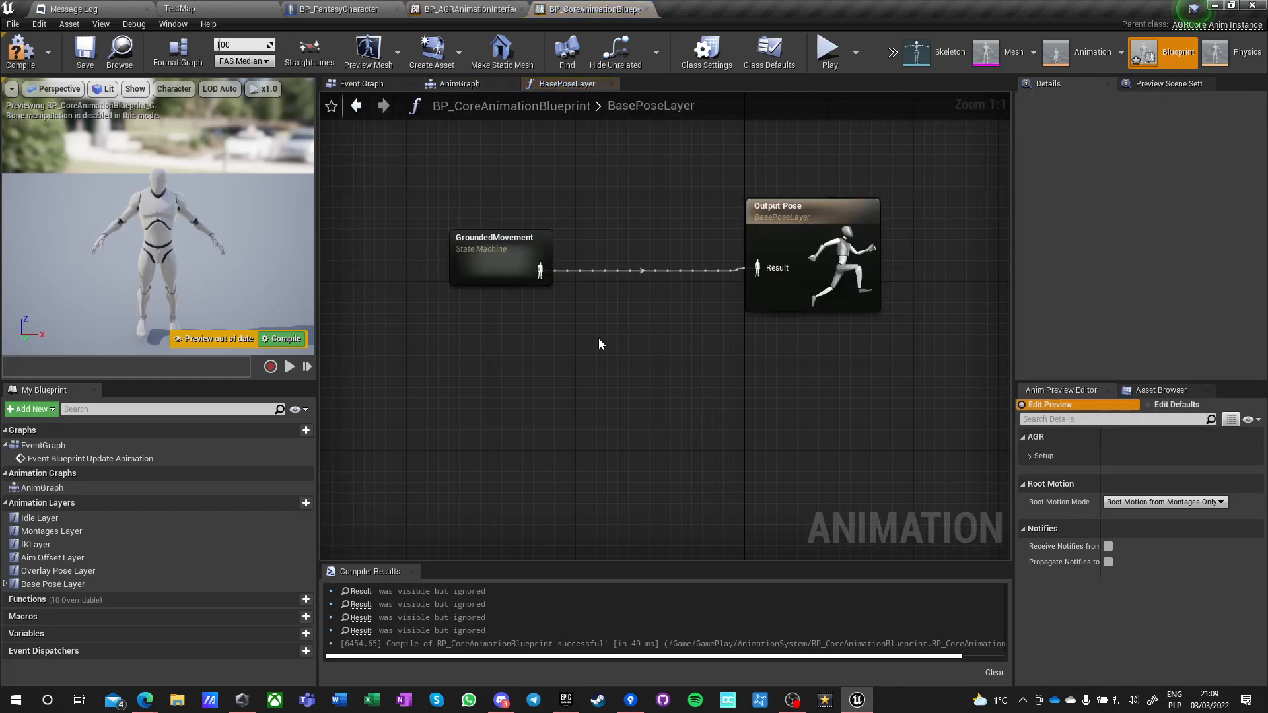
double_click(485, 274)
double_click(758, 345)
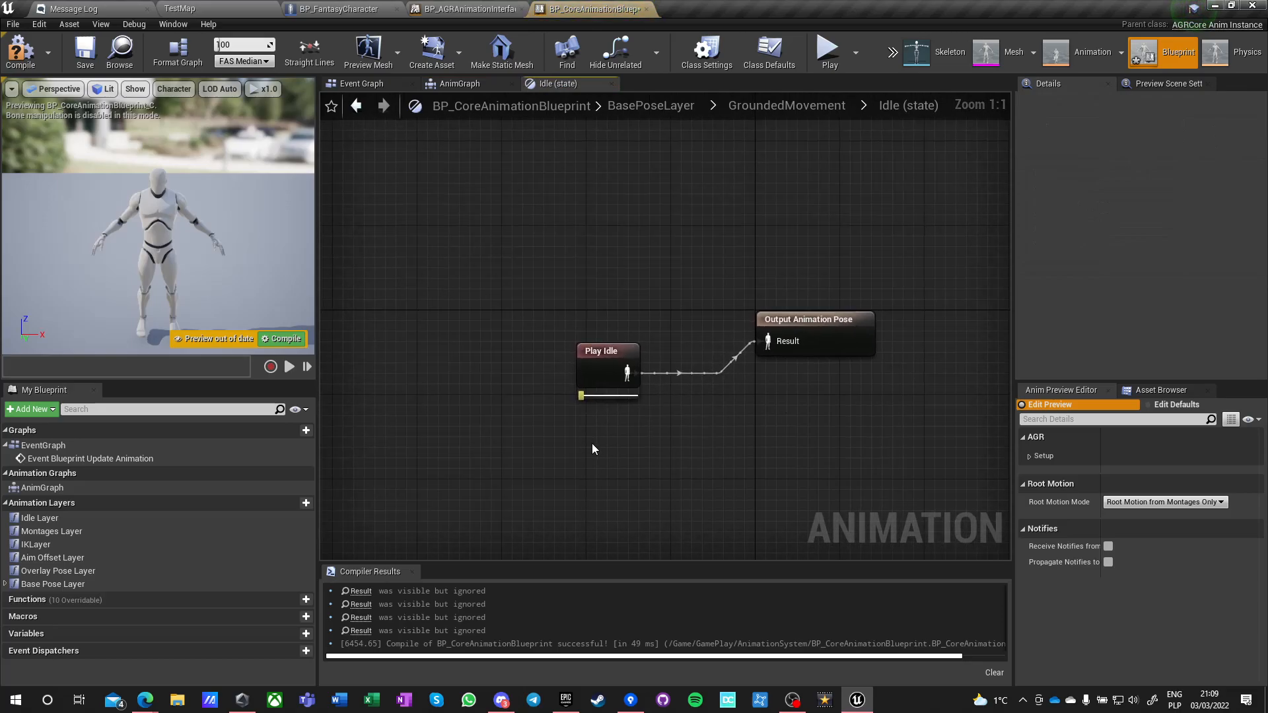
right_click(592, 444)
type("idle saved")
key("BackSpace")
key("BackSpace")
key("BackSpace")
key("BackSpace")
key("BackSpace")
key("BackSpace")
key("BackSpace")
key("BackSpace")
key("BackSpace")
key("BackSpace")
type("save po")
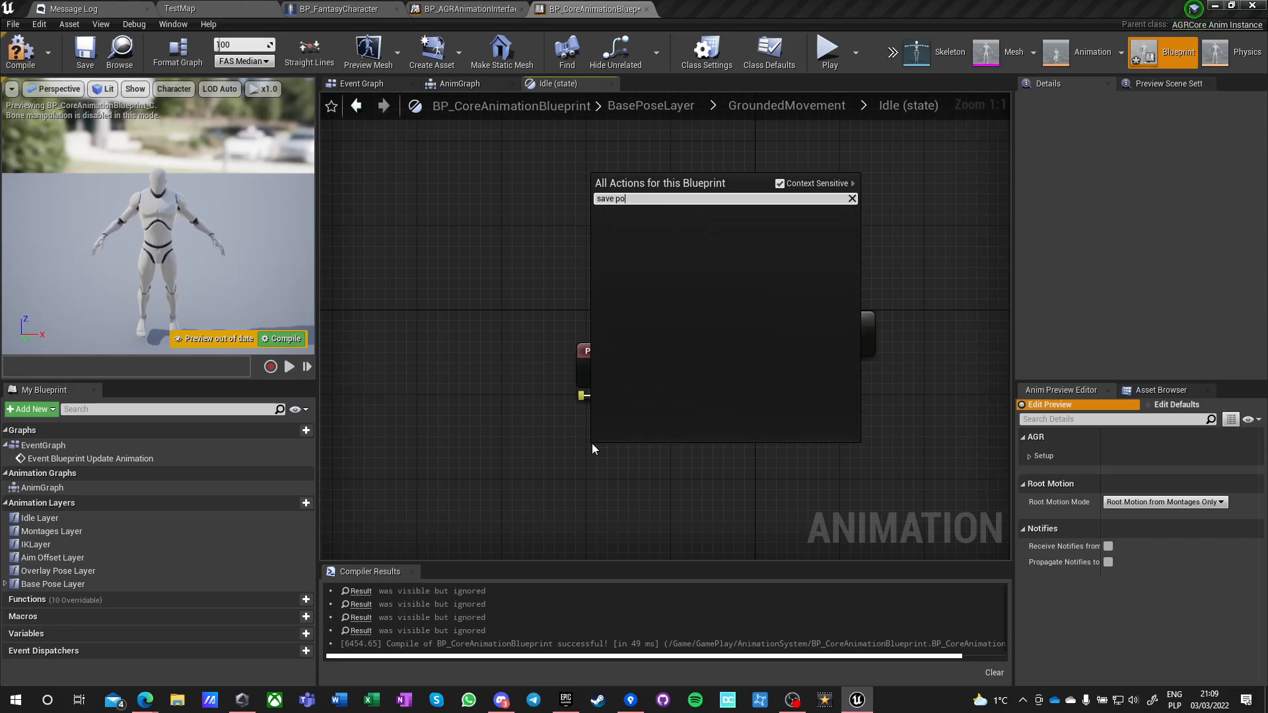
key("Escape")
right_click(632, 243)
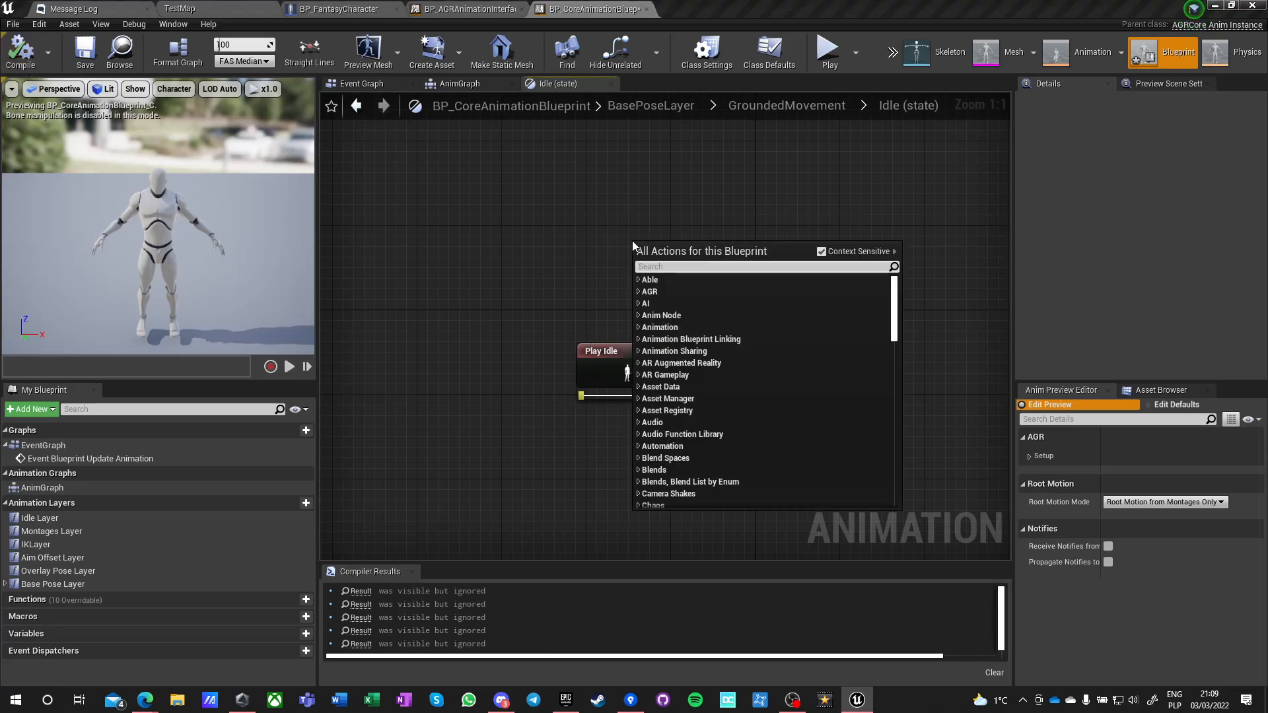
type("idle saved")
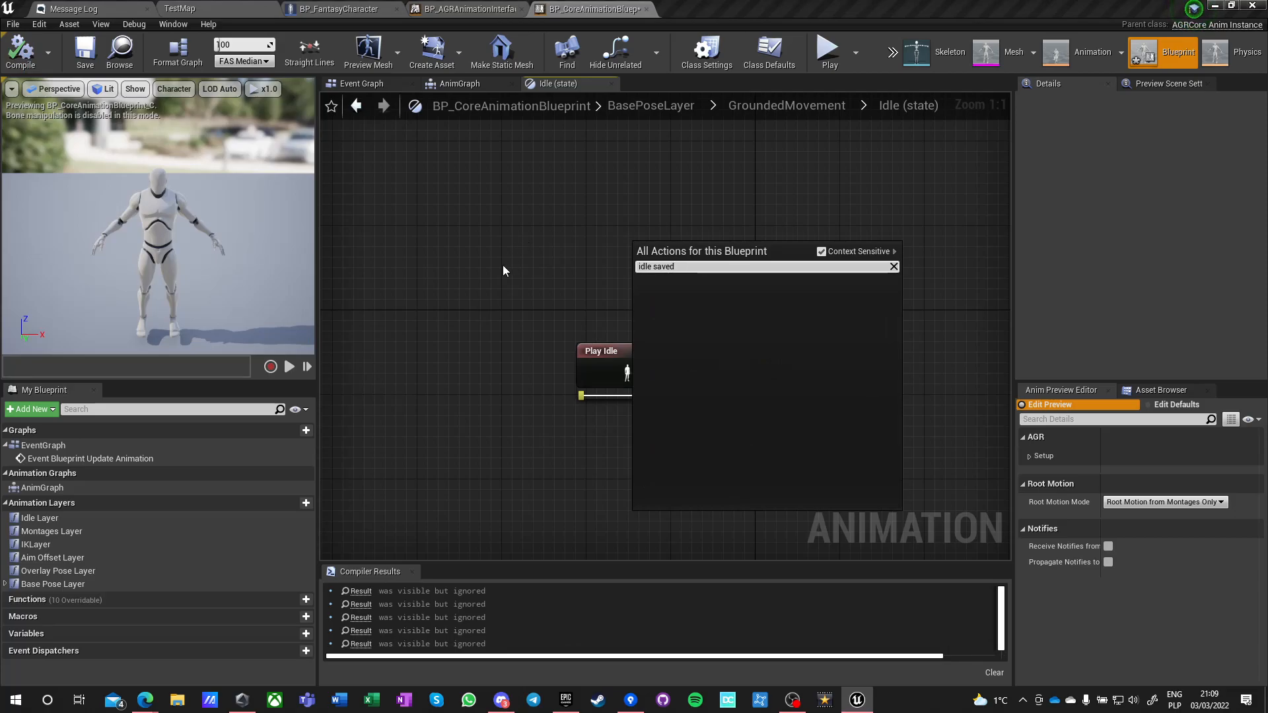
left_click(507, 256)
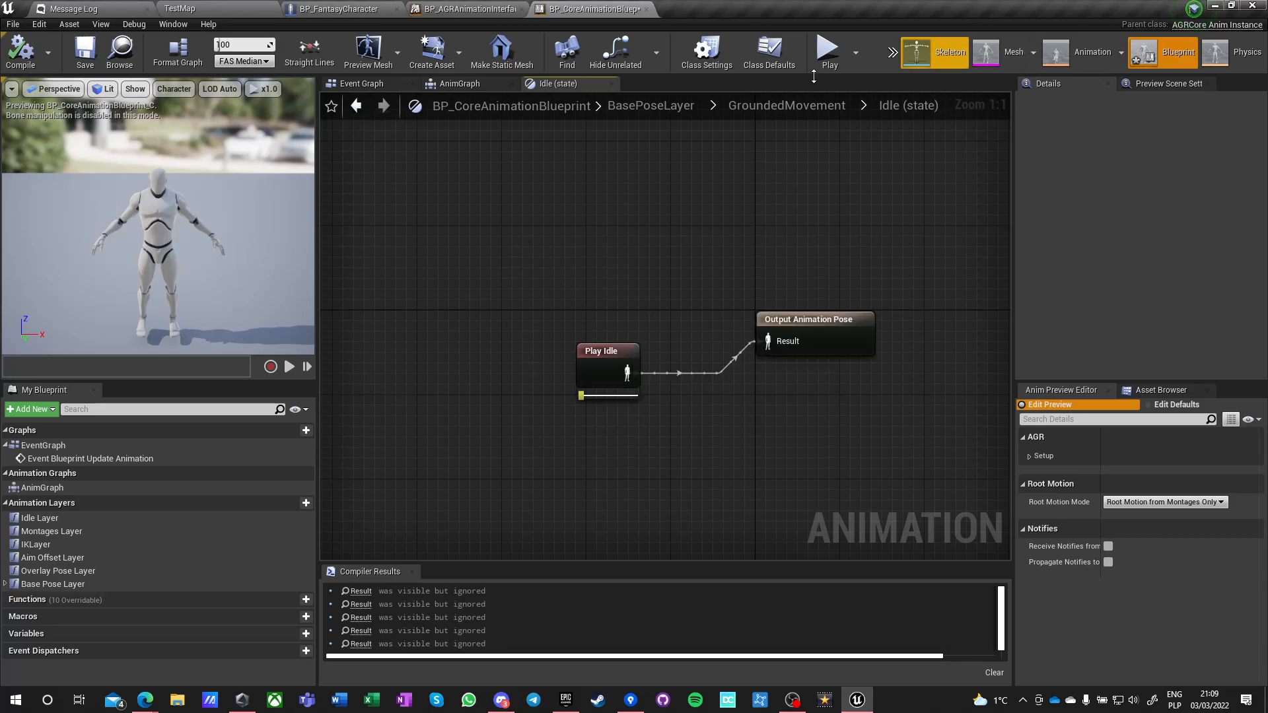
Delete the IdleLayer linked layer node and the IdleSavedPose node from the AnimGraph.
left_click(462, 84)
left_click_drag(516, 360, 758, 446)
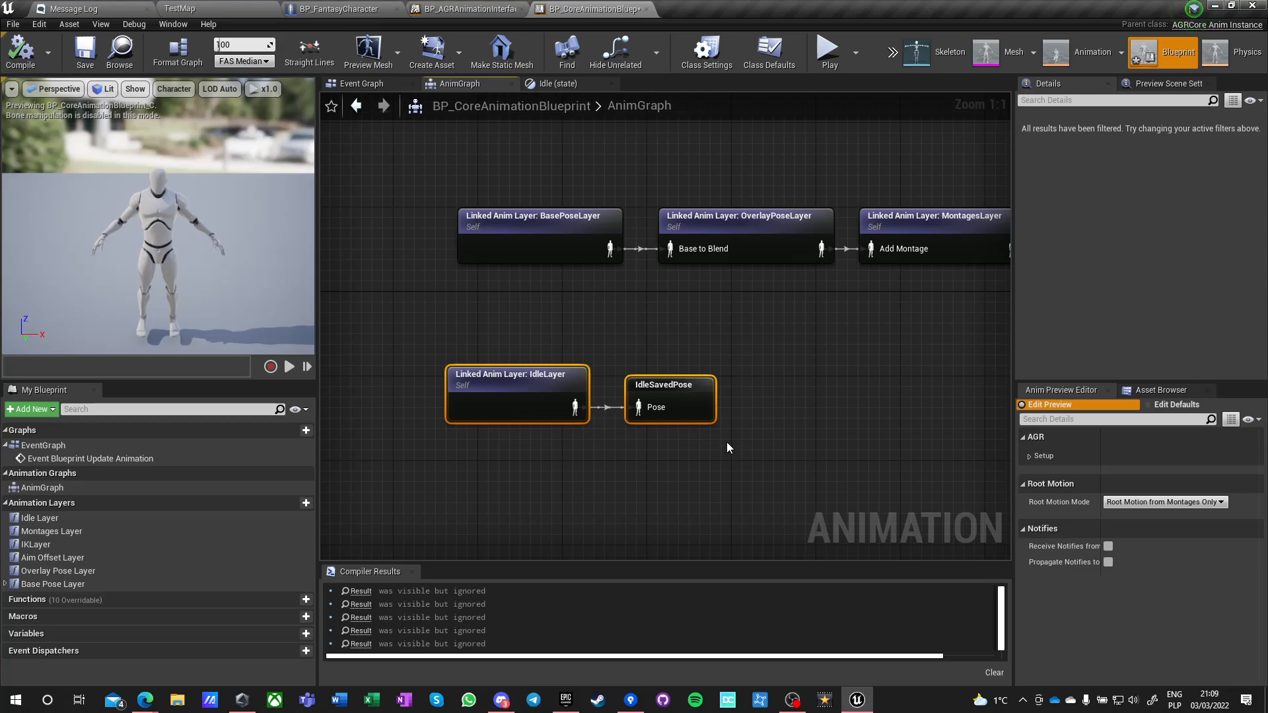
key("Delete")
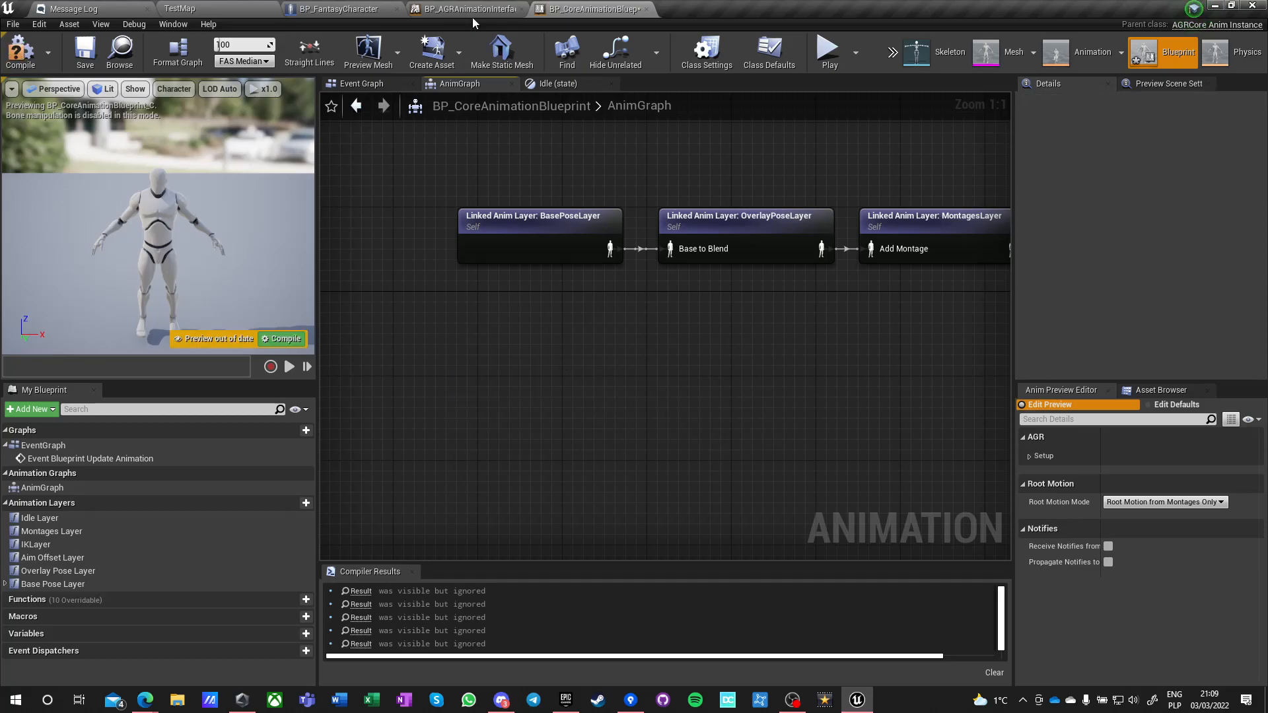
Delete the IdleLayer animation layer from BP_AGRAnimationInterface and compile and save the interface.
left_click(438, 9)
left_click(984, 205)
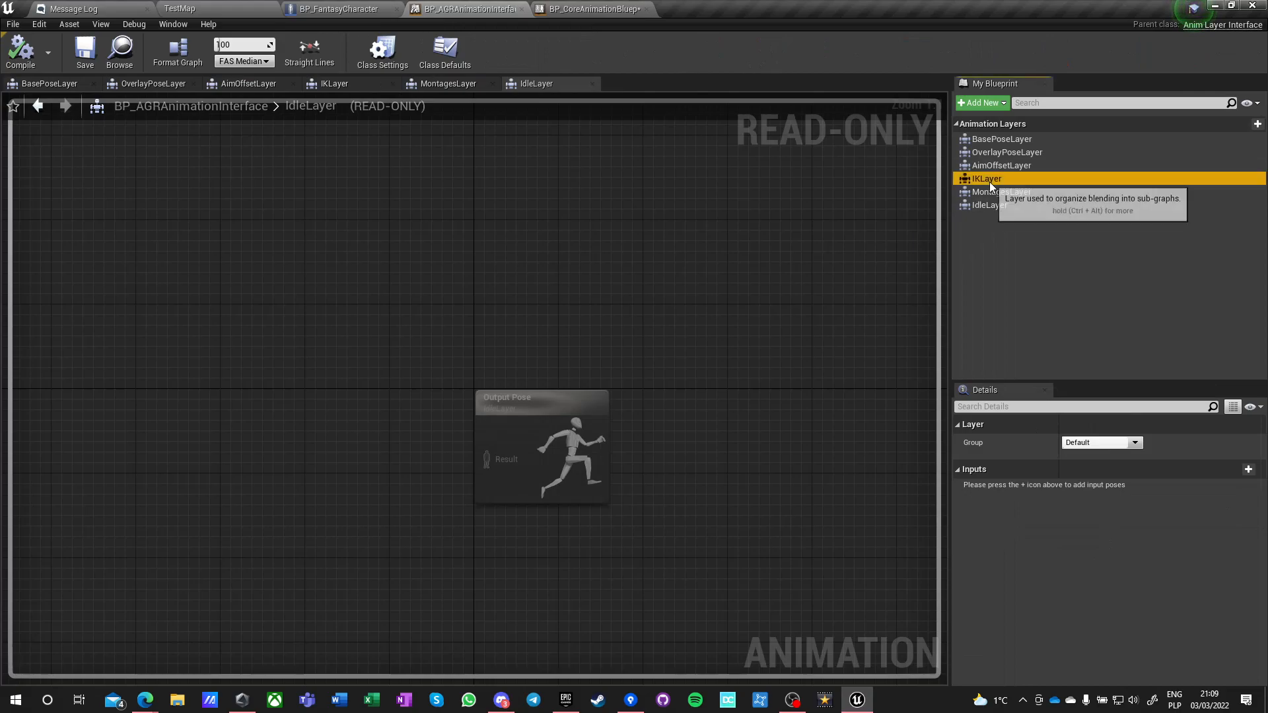
key("Delete")
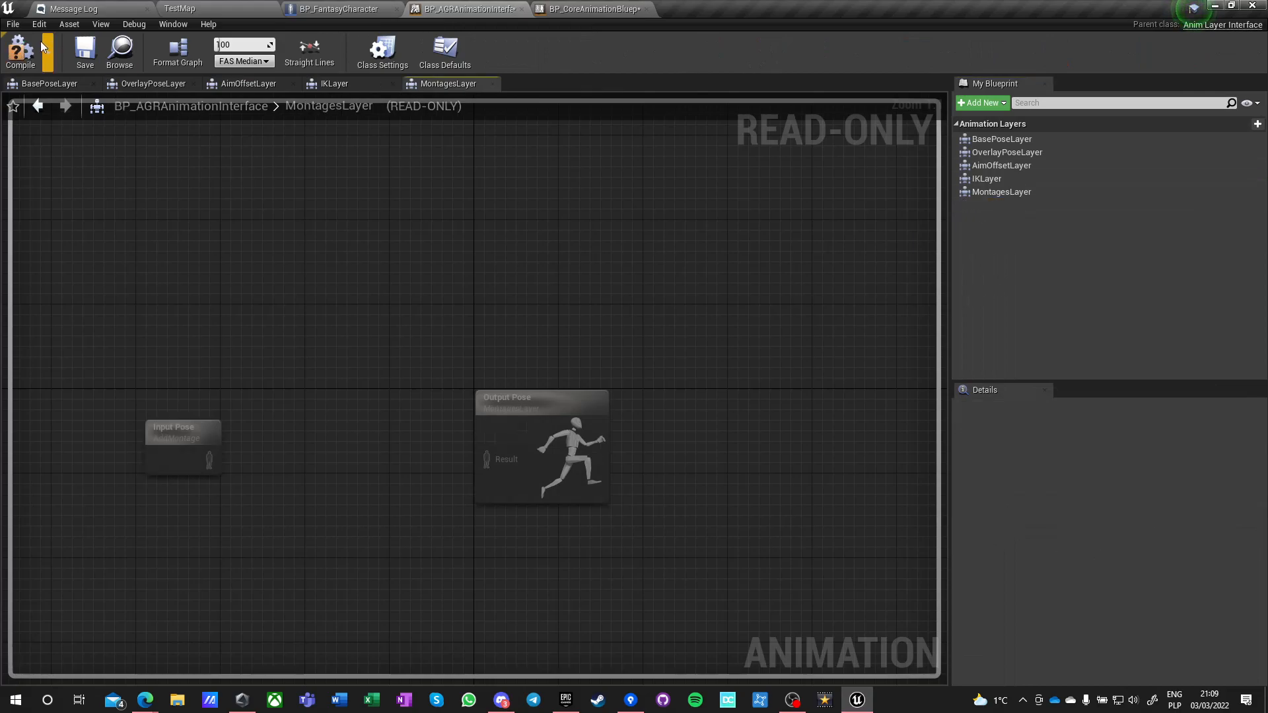
left_click(86, 52)
Compile and save BP_CoreAnimationBlueprint and open its BasePoseLayer graph from the linked layer node.
left_click(591, 9)
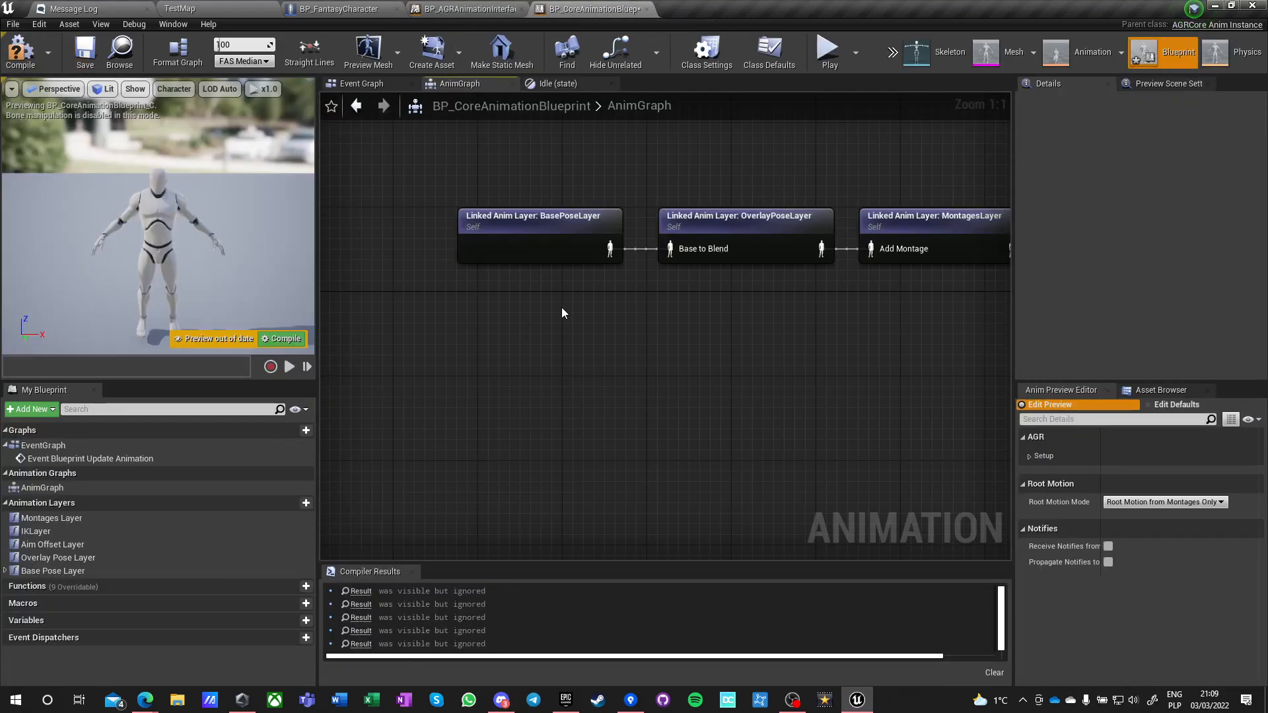
left_click(20, 51)
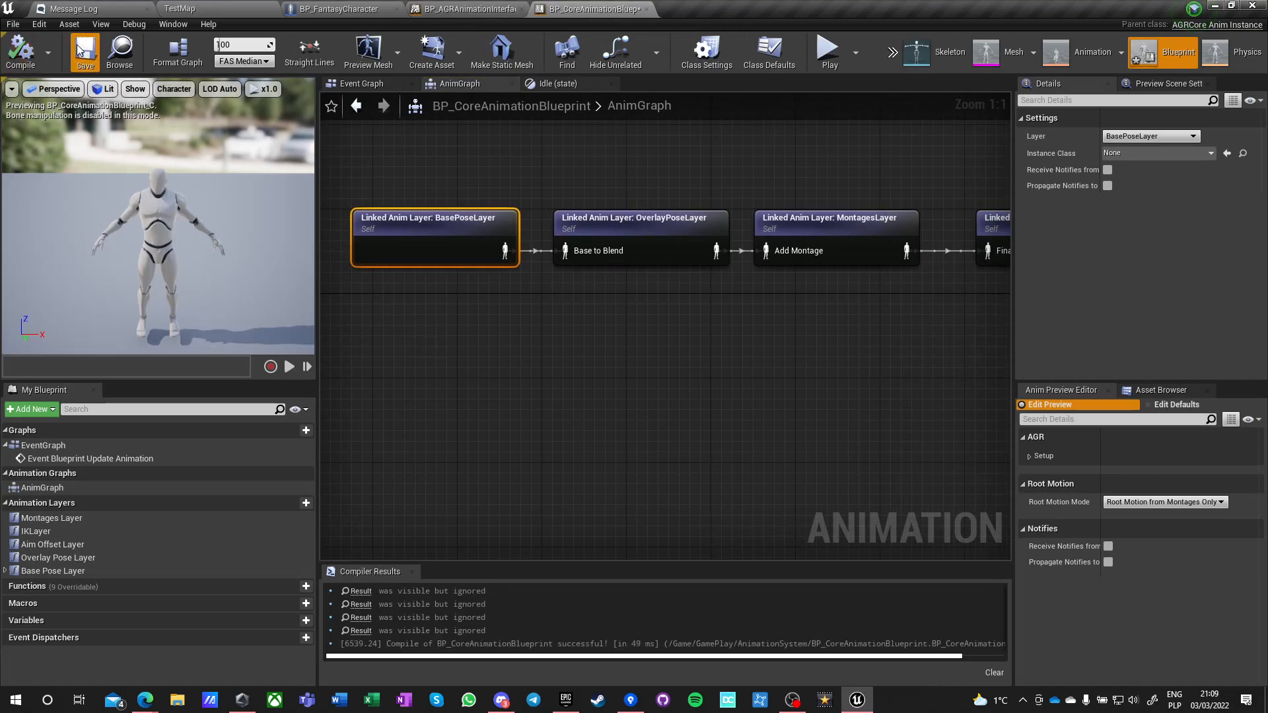
right_click_drag(443, 358, 553, 403)
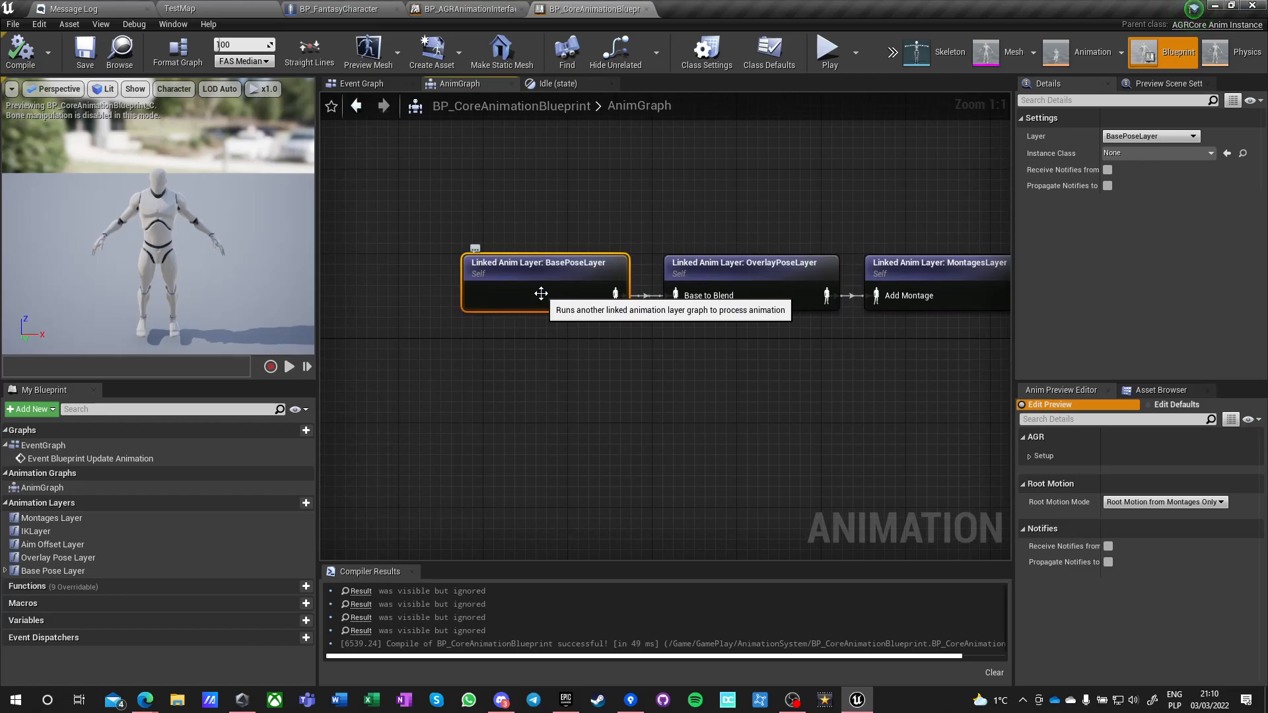
double_click(540, 292)
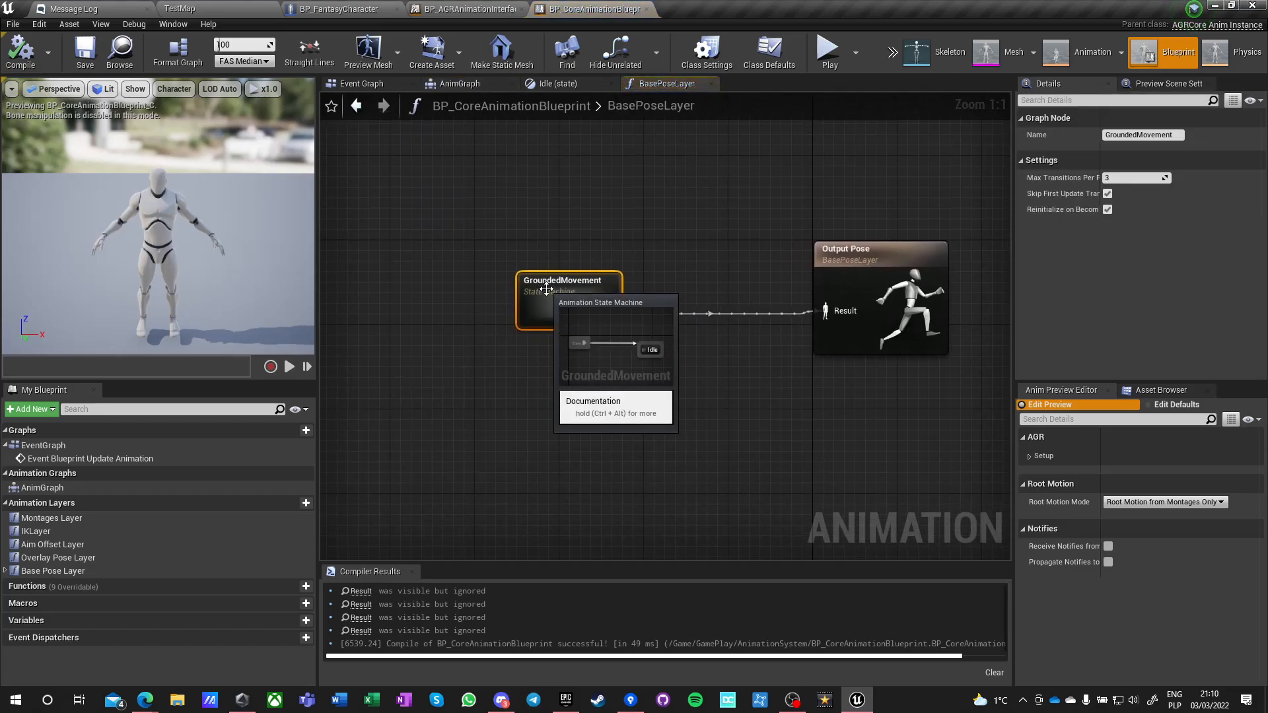
Add a Play Idle node to the BasePoseLayer graph and connect it to a new saved cached pose node.
double_click(548, 295)
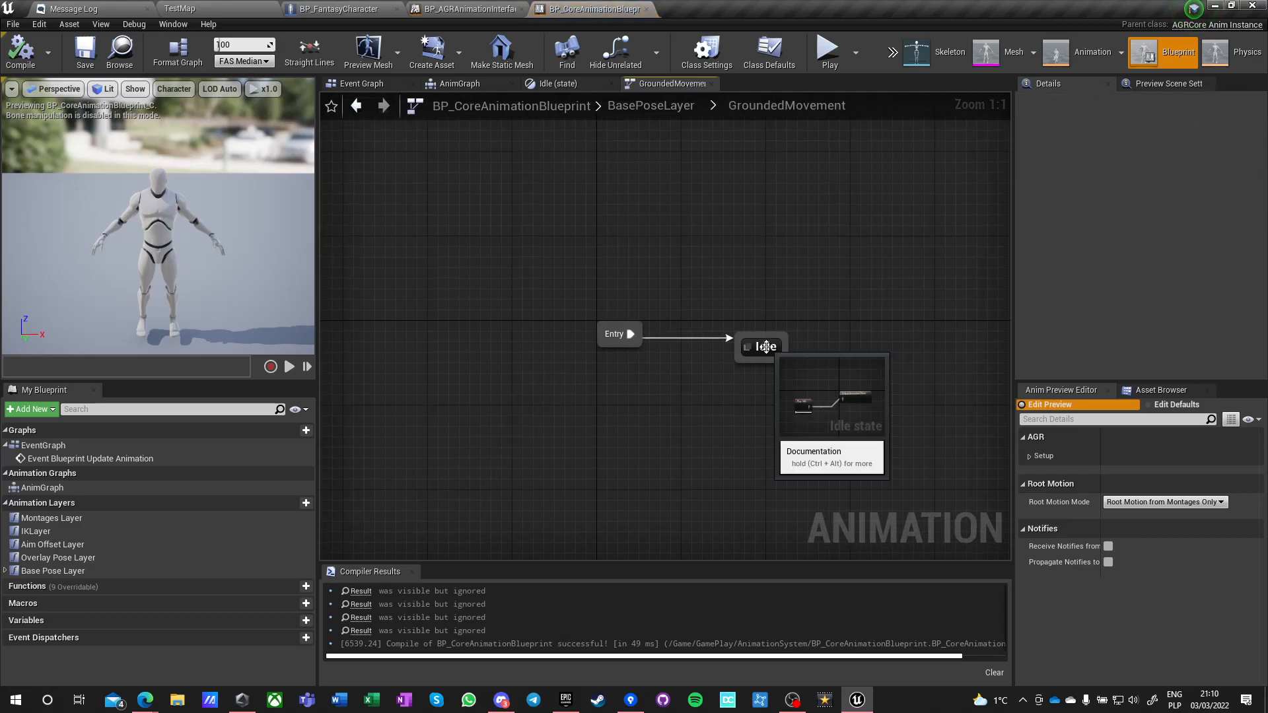
left_click(627, 109)
right_click(515, 219)
type("idle")
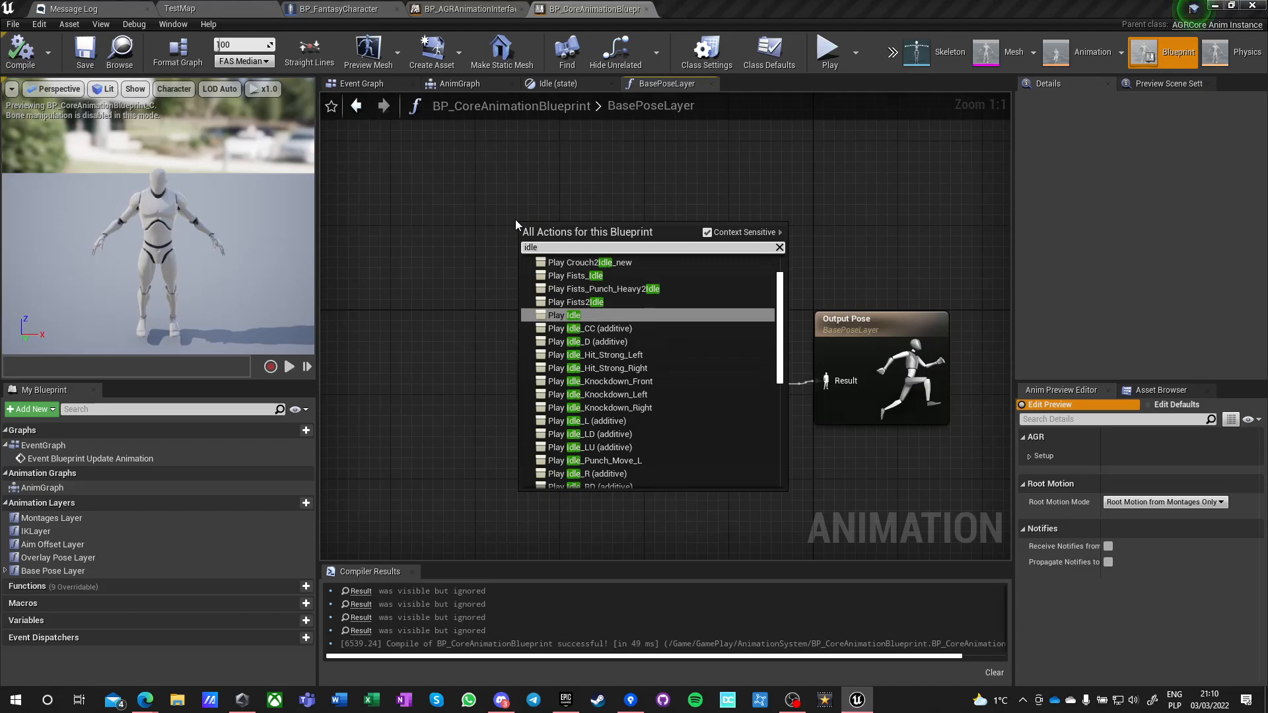
key("Return")
left_click_drag(580, 257, 628, 257)
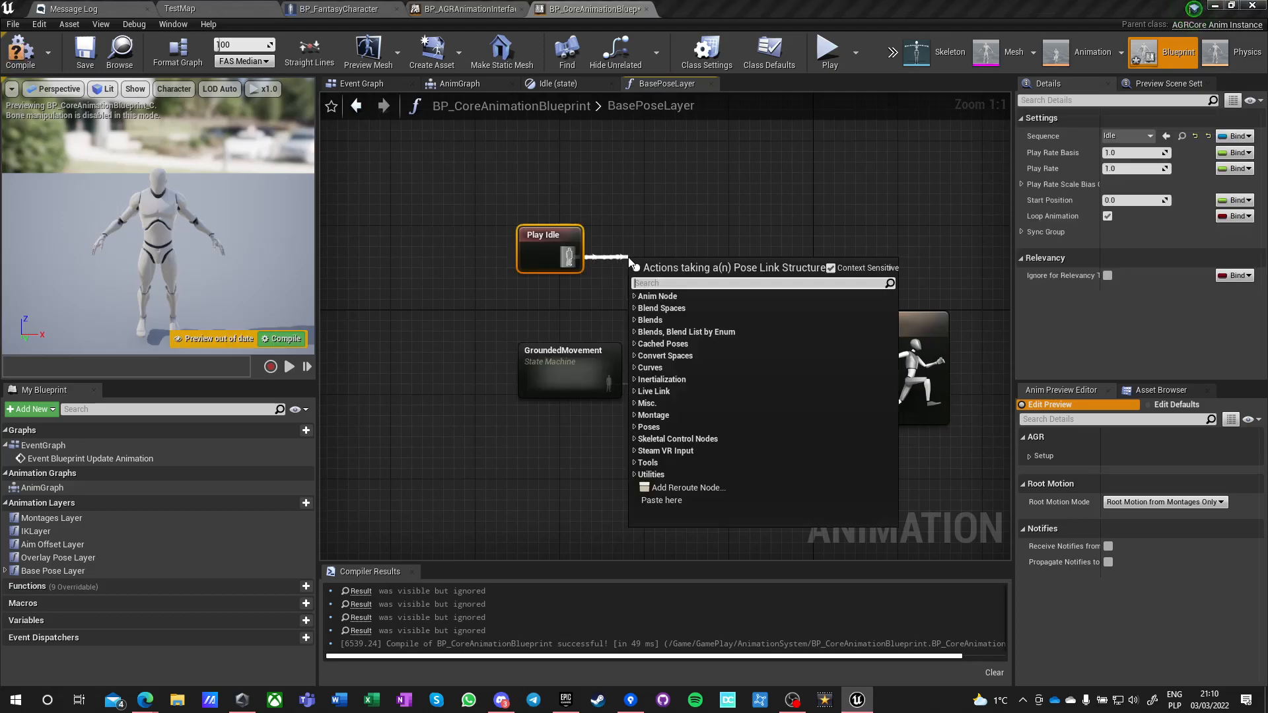
type("save pose")
key("Return")
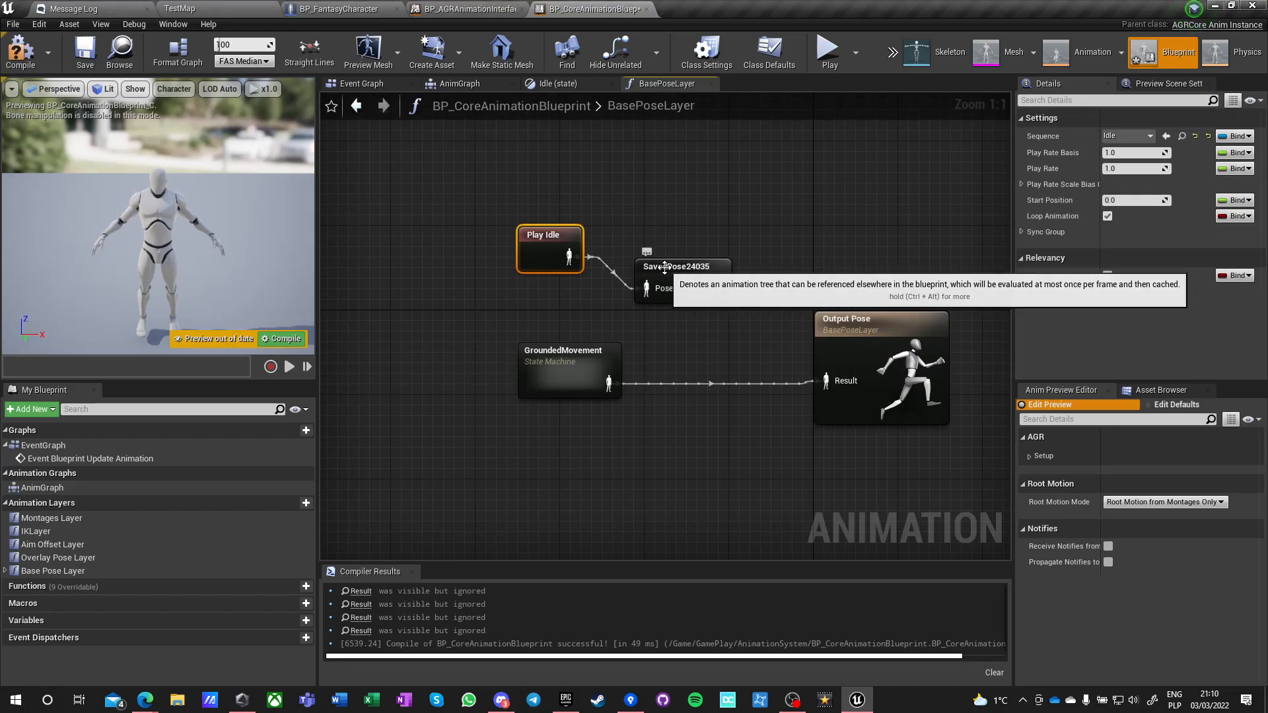
Name the cached pose IdleCachePose and line it up beside the Play Idle node.
type("Idle")
key("Return")
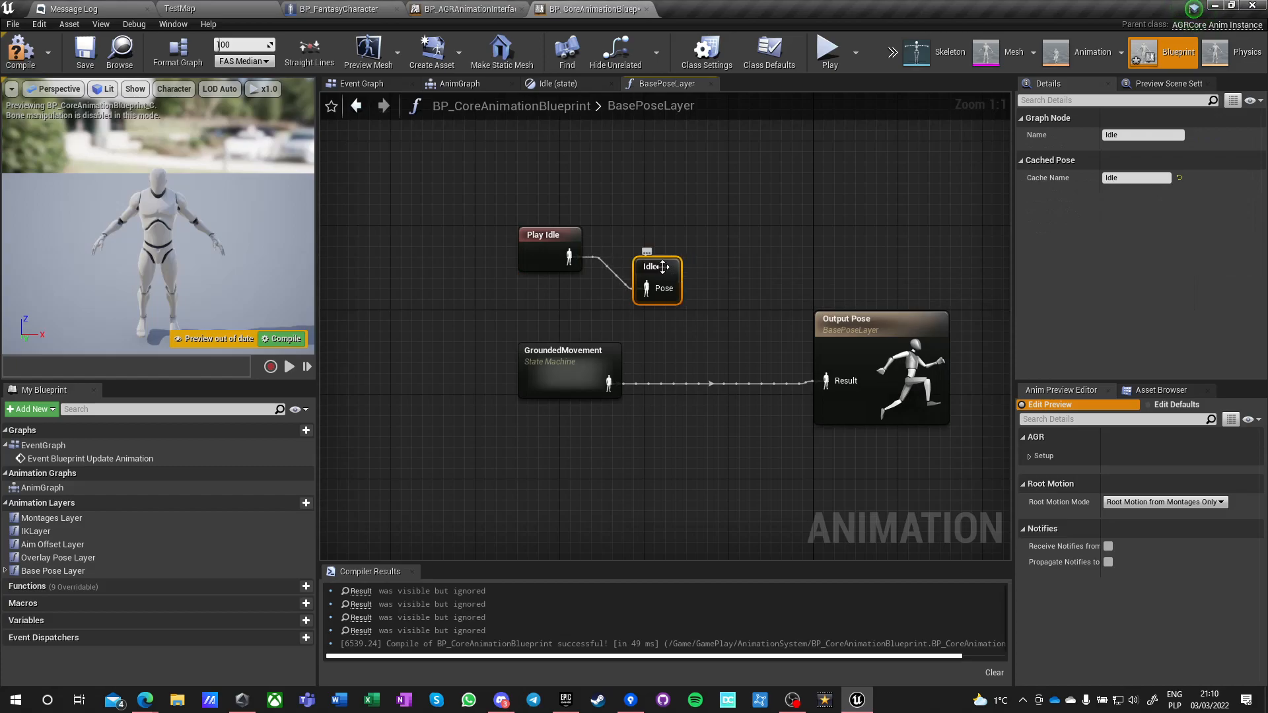
left_click_drag(664, 267, 636, 239)
left_click(640, 254)
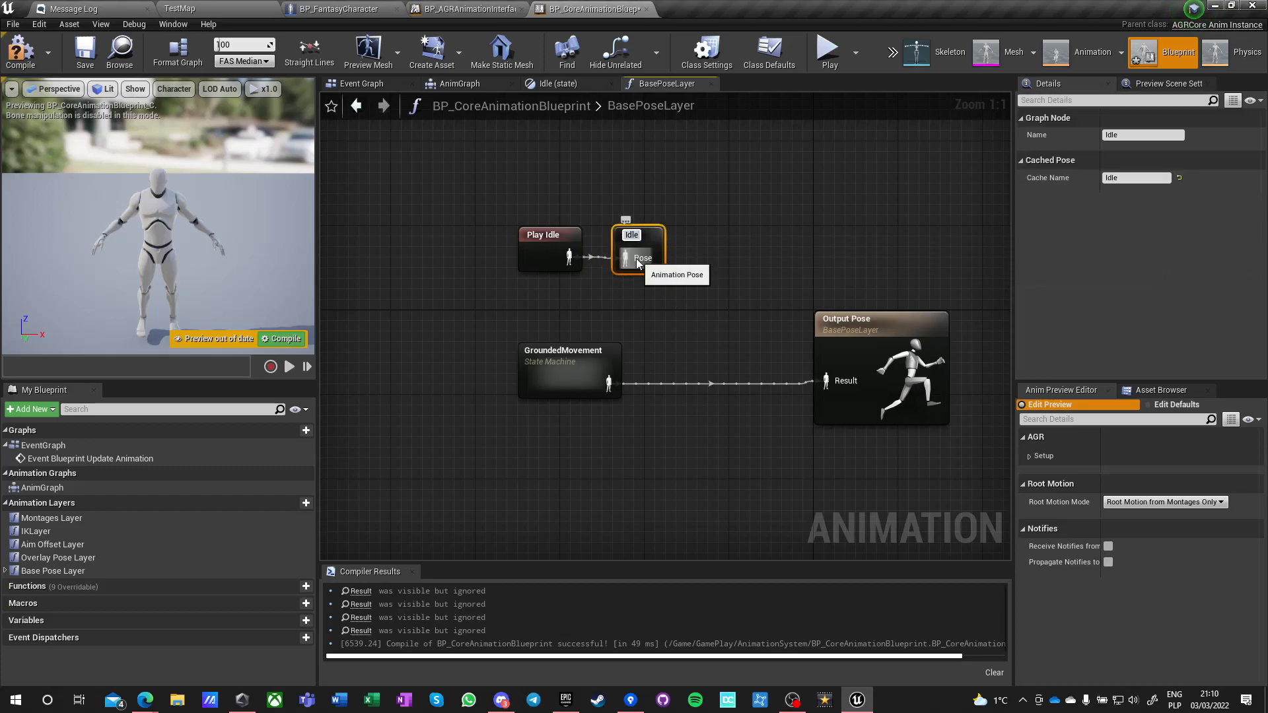
type("achePose")
key("Return")
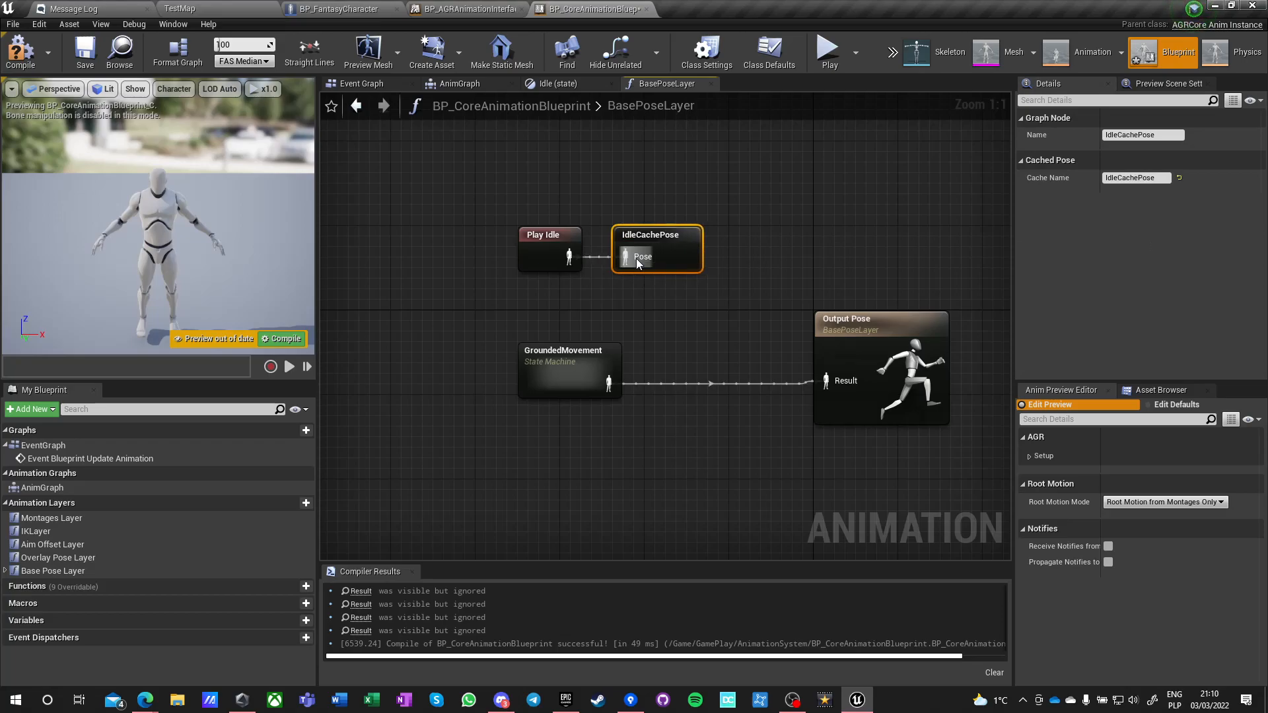
Reposition the Play Idle node inside the Idle state of GroundedMovement and return to the state machine.
left_click(517, 289)
double_click(562, 367)
left_click(756, 343)
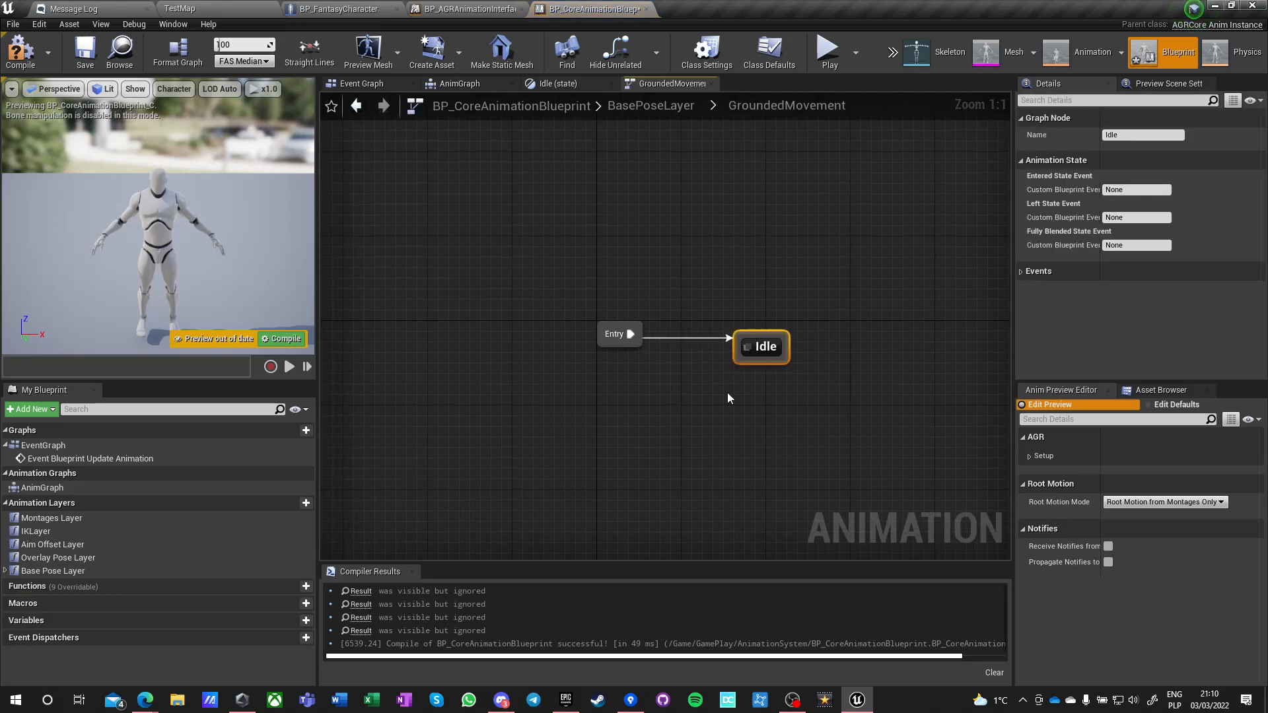
right_click_drag(727, 392, 537, 332)
double_click(576, 283)
right_click_drag(576, 282, 702, 342)
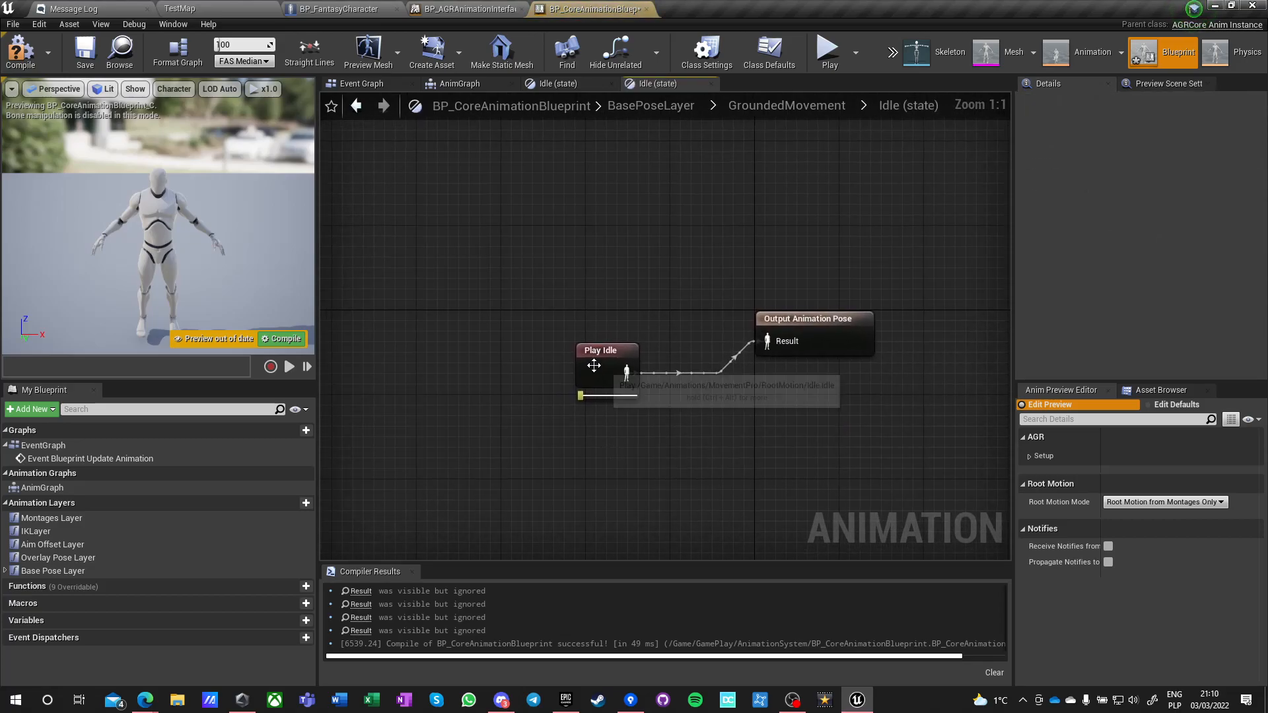
left_click_drag(592, 368, 528, 336)
left_click(718, 443)
left_click(783, 107)
Create a state named Moving in GroundedMovement with a transition leading to it from Idle.
right_click_drag(748, 416, 568, 331)
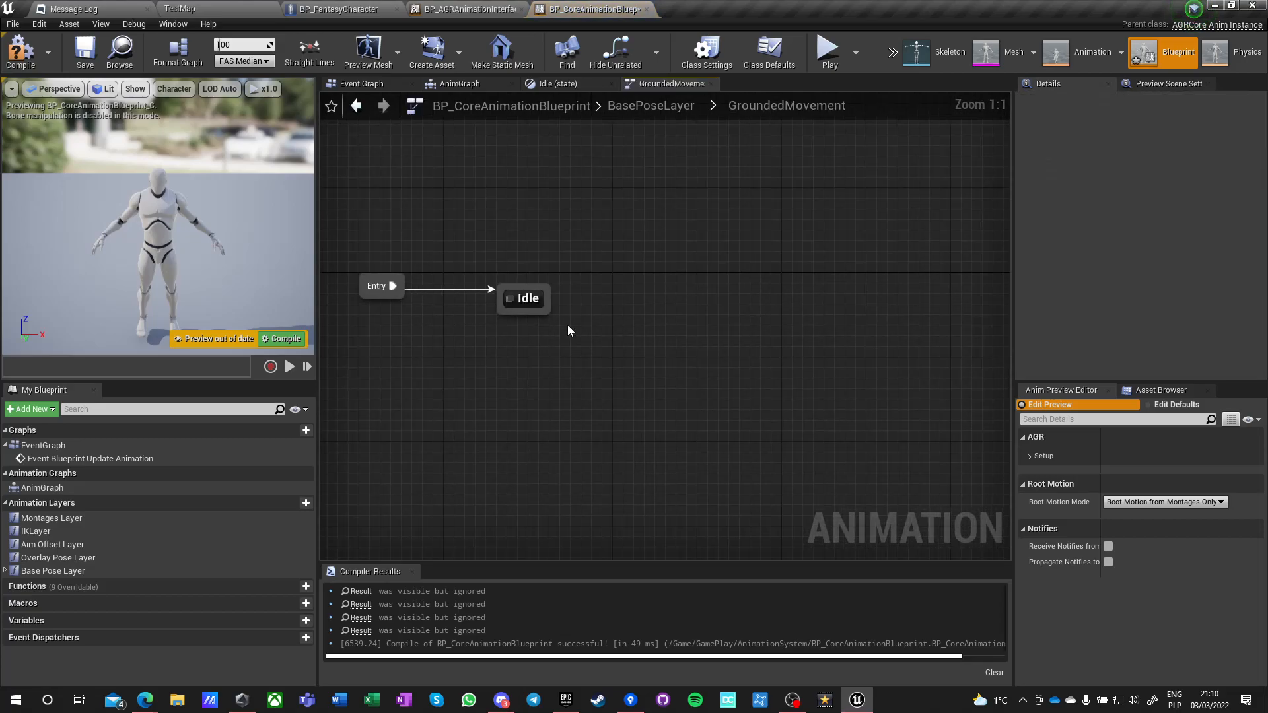
left_click_drag(550, 297, 683, 299)
left_click(719, 336)
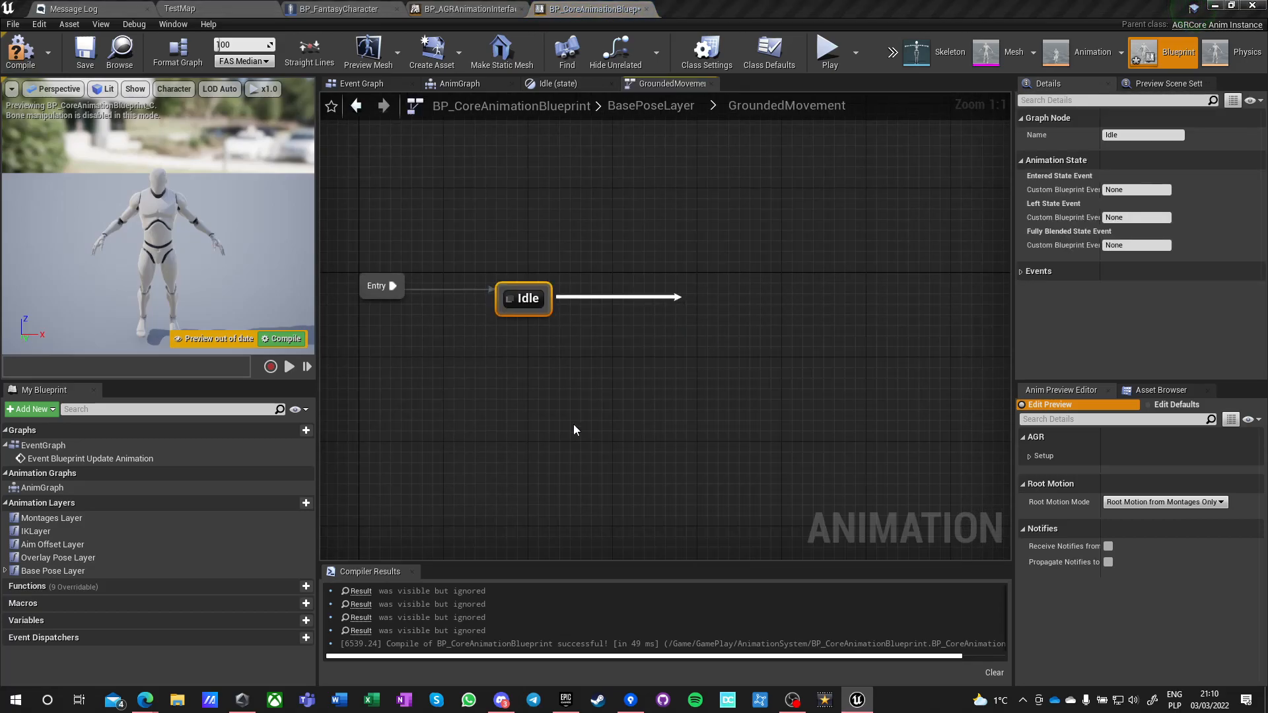
type("Movong")
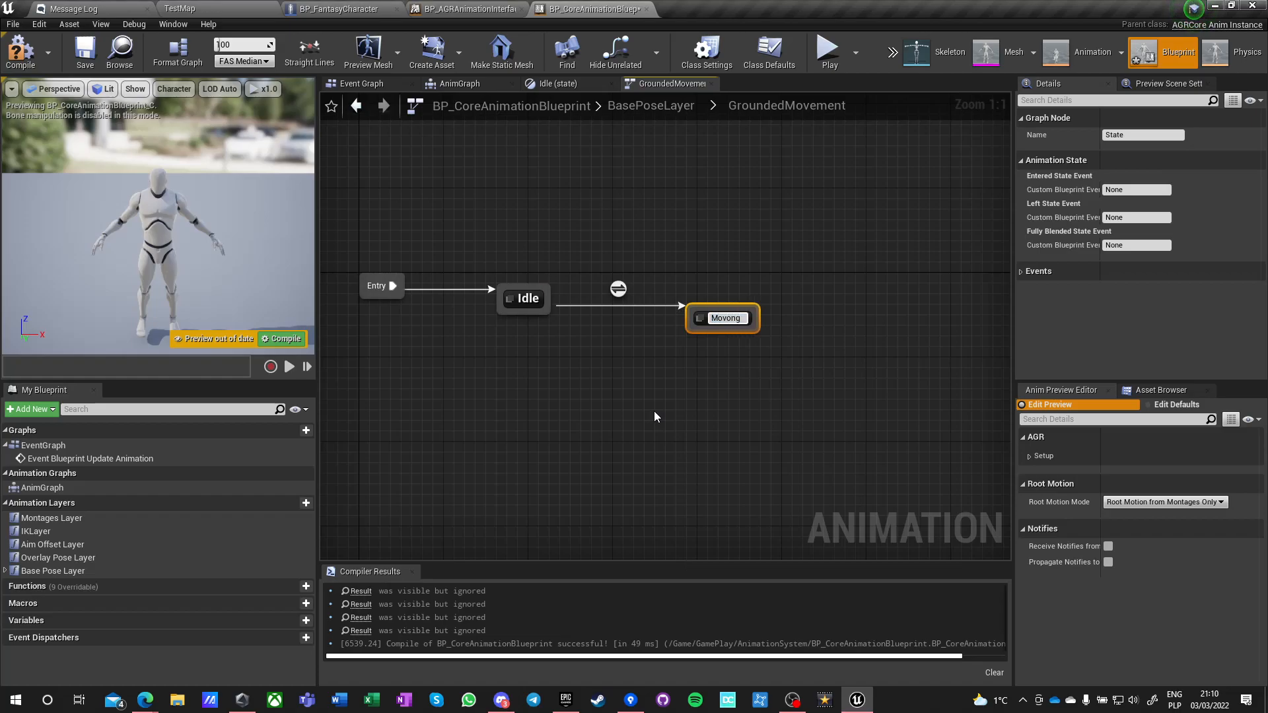
key("BackSpace")
key("BackSpace")
type("ing")
key("Return")
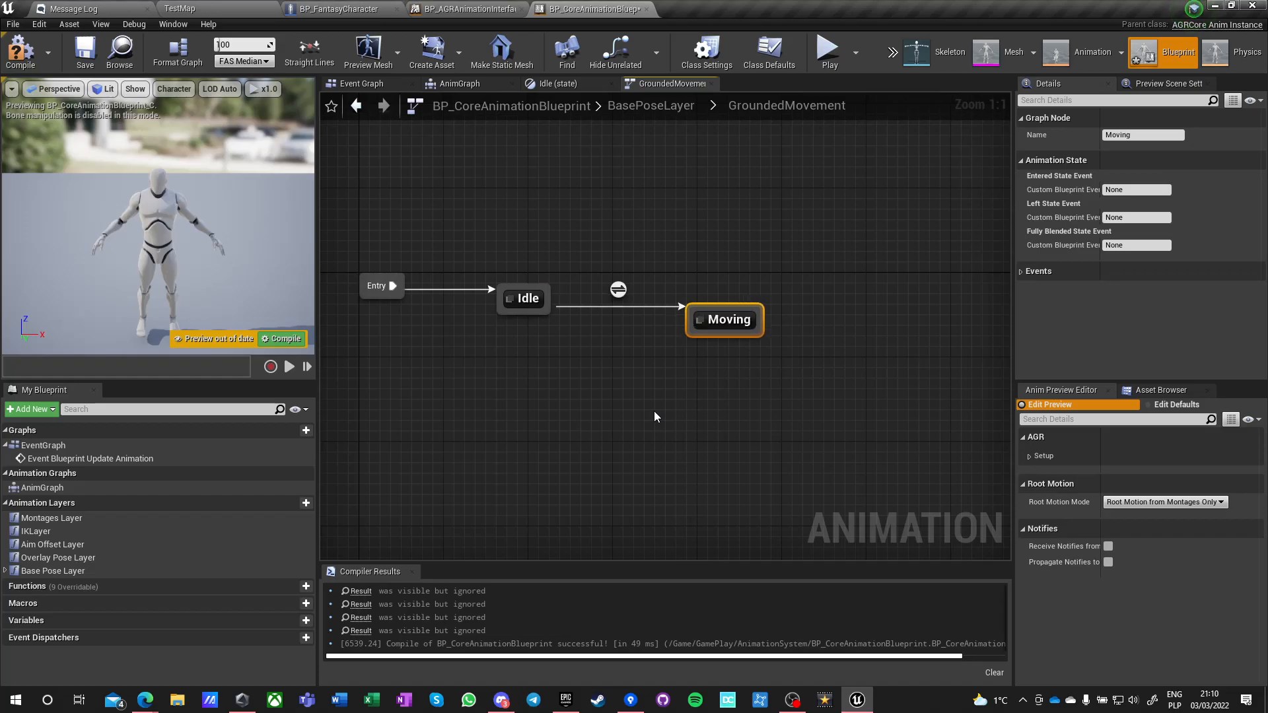
left_click(620, 375)
right_click(619, 375)
left_click(719, 295)
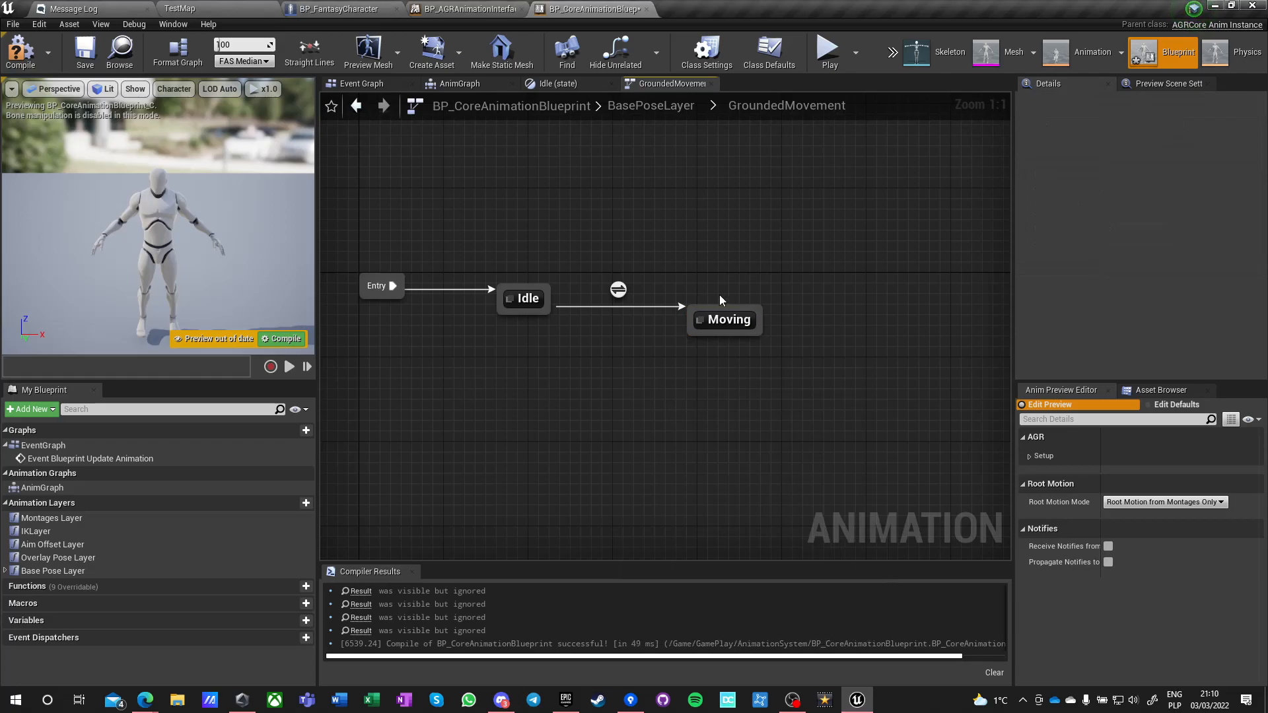
left_click(720, 321)
Make the Idle to Moving rule allow the transition when the Idle variable is false, using a NOT Boolean node.
double_click(618, 290)
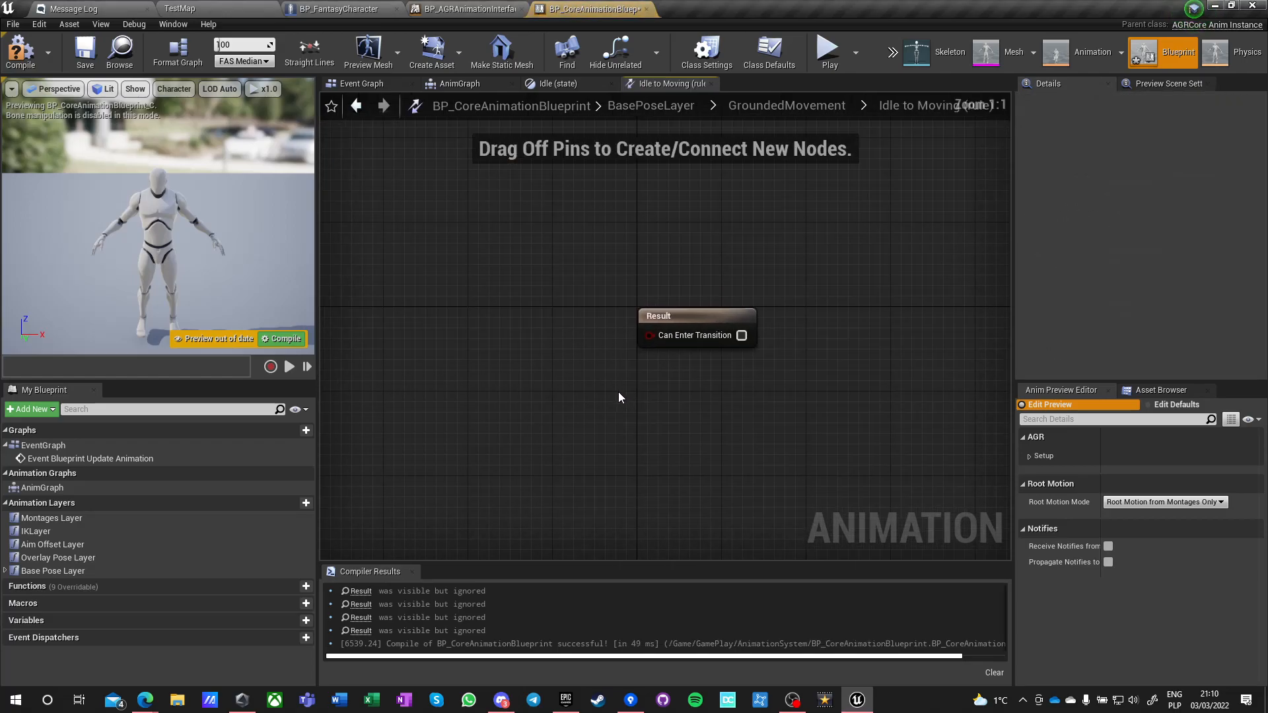
right_click(517, 354)
type("idle")
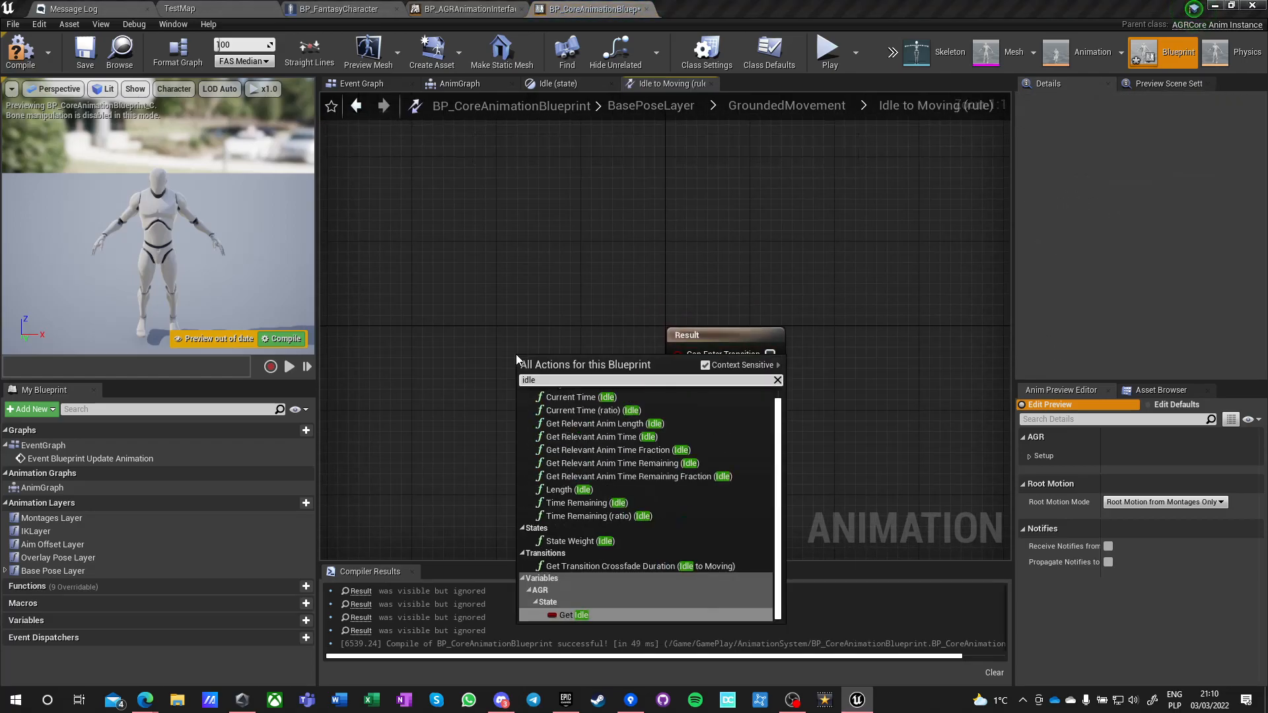
key("Return")
left_click_drag(590, 369, 652, 395)
type("not")
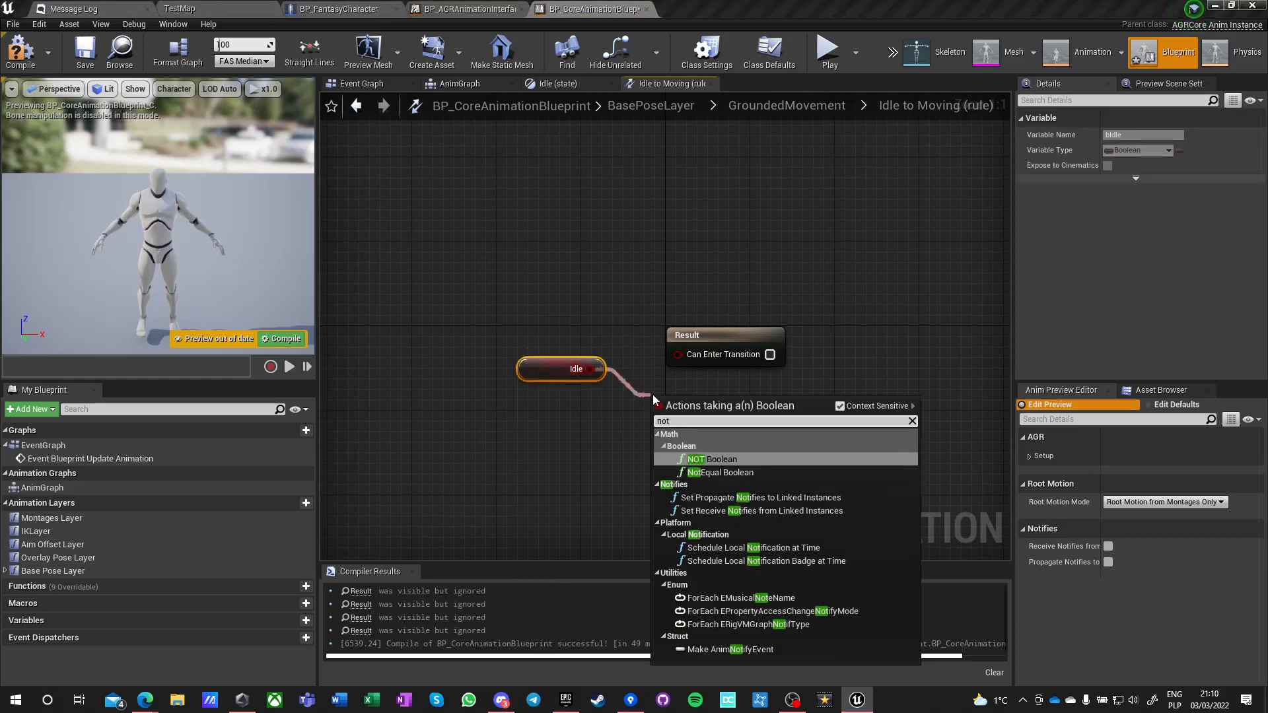
key("Return")
left_click_drag(750, 403, 678, 354)
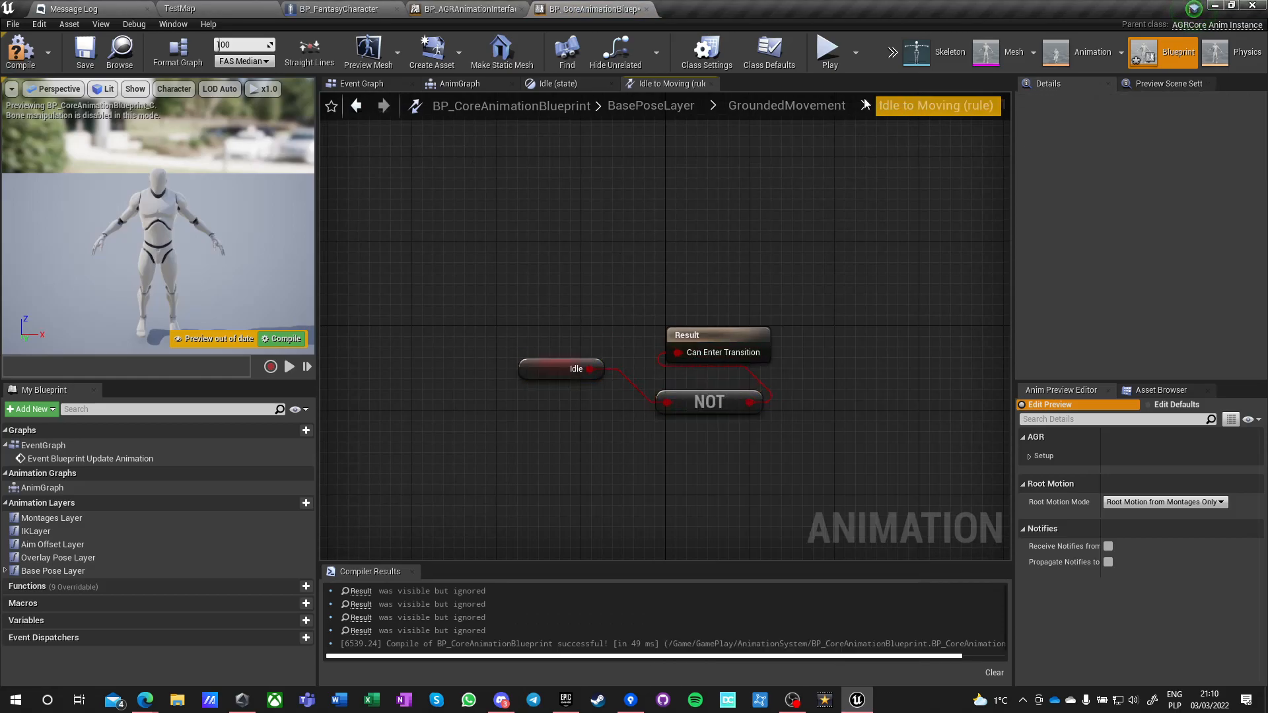
Add a transition from Moving back to Idle and drive its rule with the Idle variable.
left_click(787, 106)
left_click_drag(769, 275, 654, 274)
double_click(705, 279)
left_click_drag(677, 355, 592, 378)
type("idle")
key("Return")
left_click(565, 328)
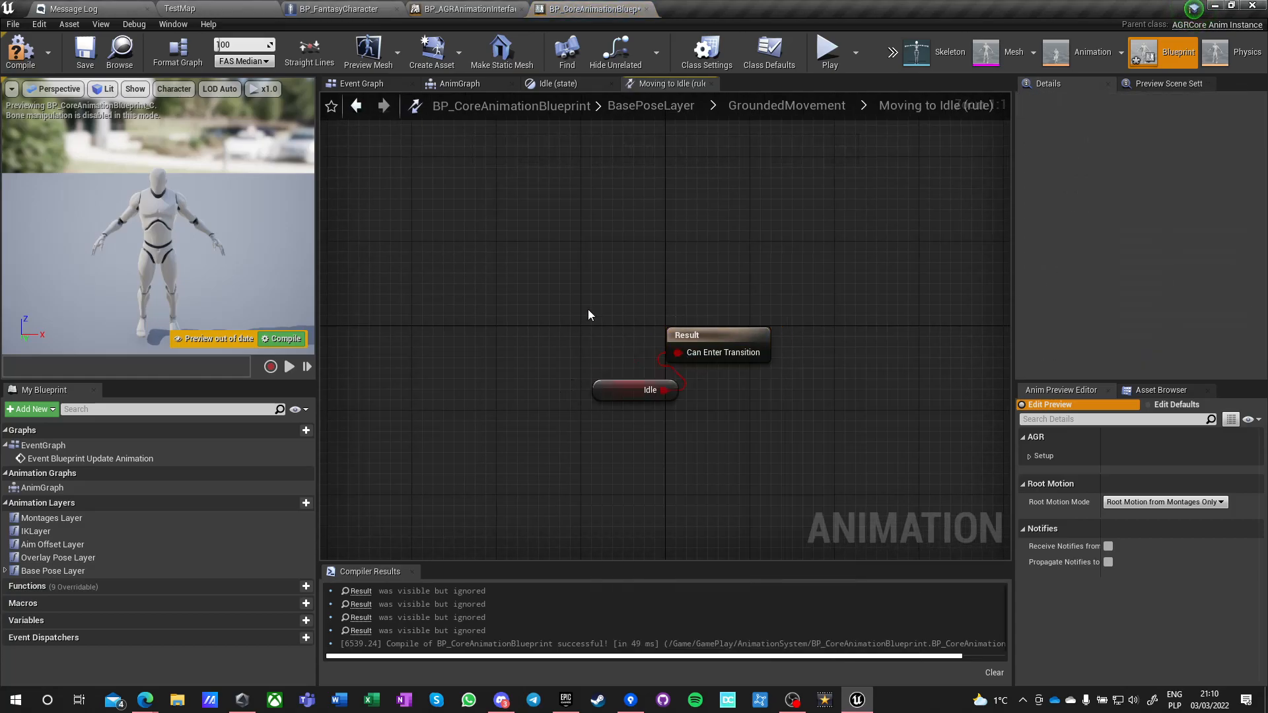
Add the GroundedMovement_Blendspace player inside the Moving state and connect it to the output animation pose.
left_click(774, 110)
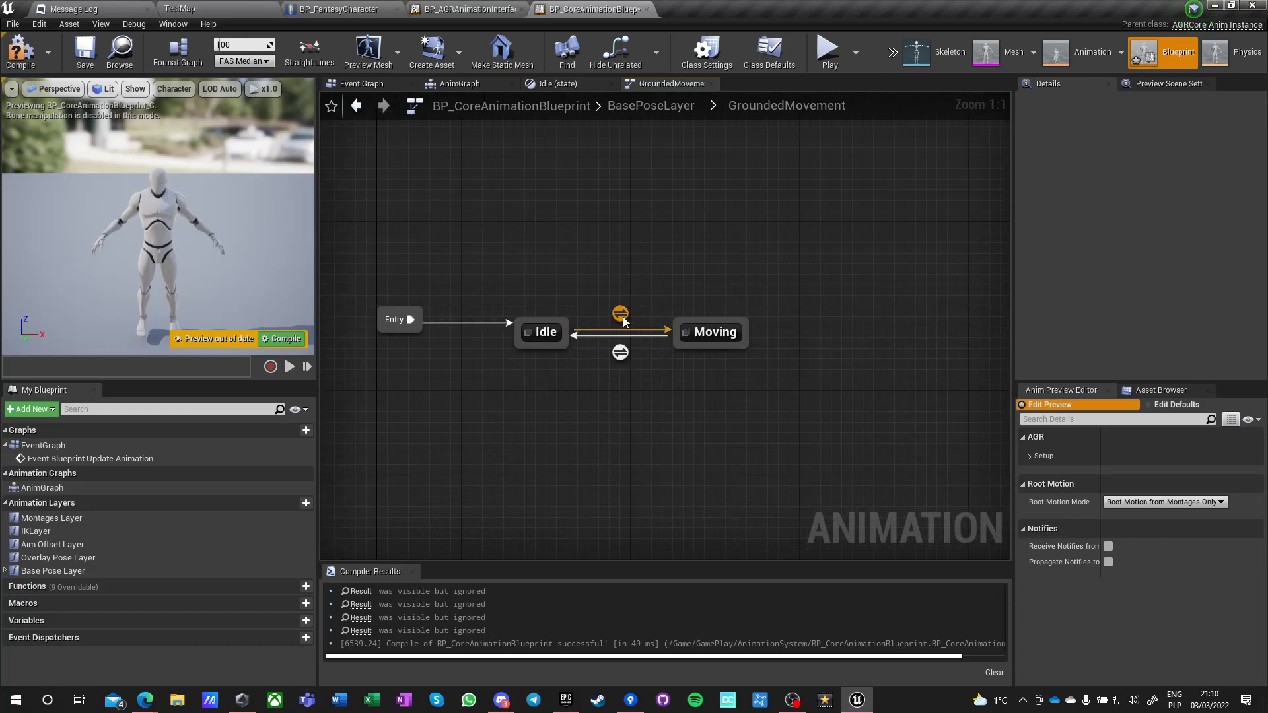
left_click(621, 314)
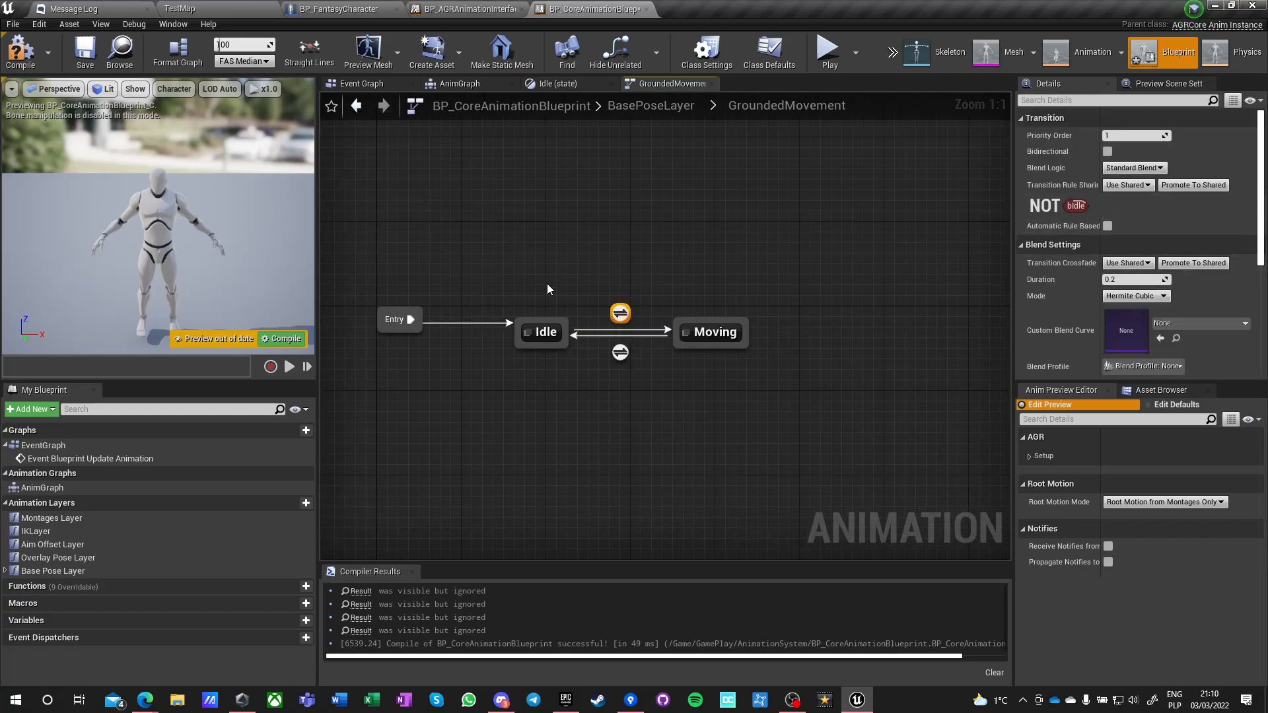
left_click(544, 367)
double_click(698, 332)
left_click_drag(670, 357, 544, 374)
type("blendspace")
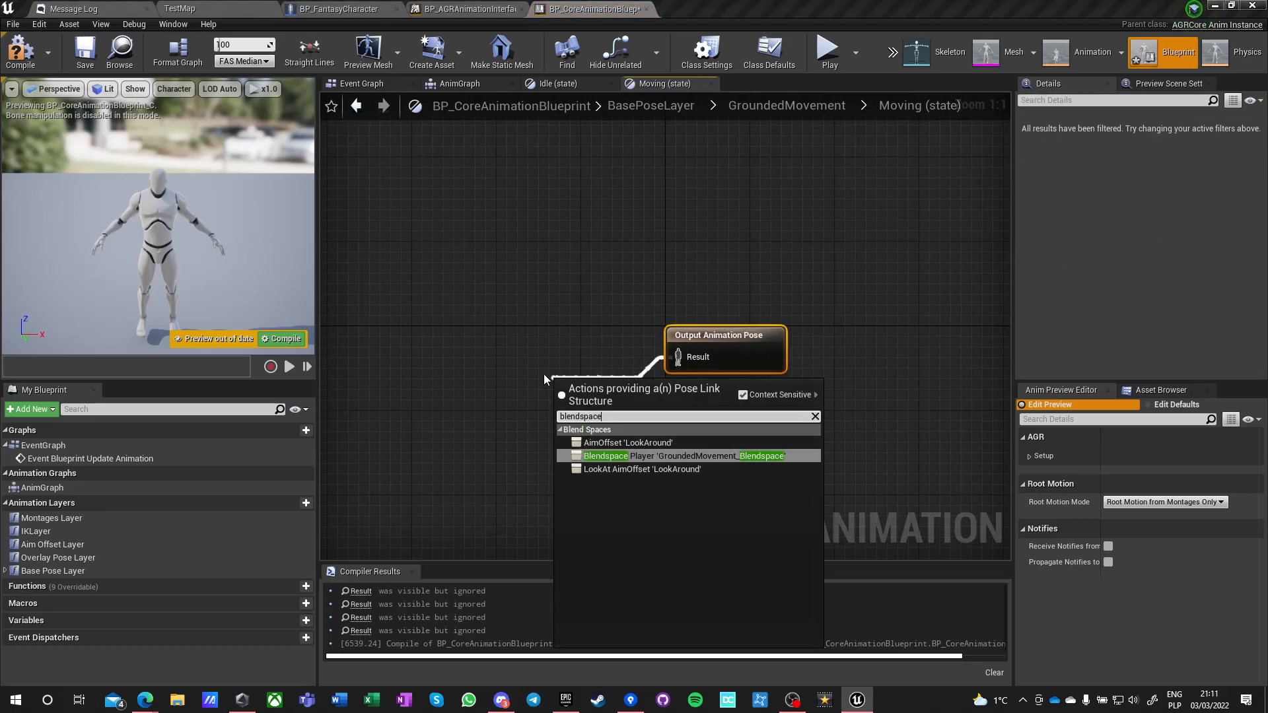
key("Return")
Connect the Direction and Velocity variables to the matching inputs of the GroundedMovement_Blendspace player.
left_click_drag(581, 386, 402, 338)
type("di")
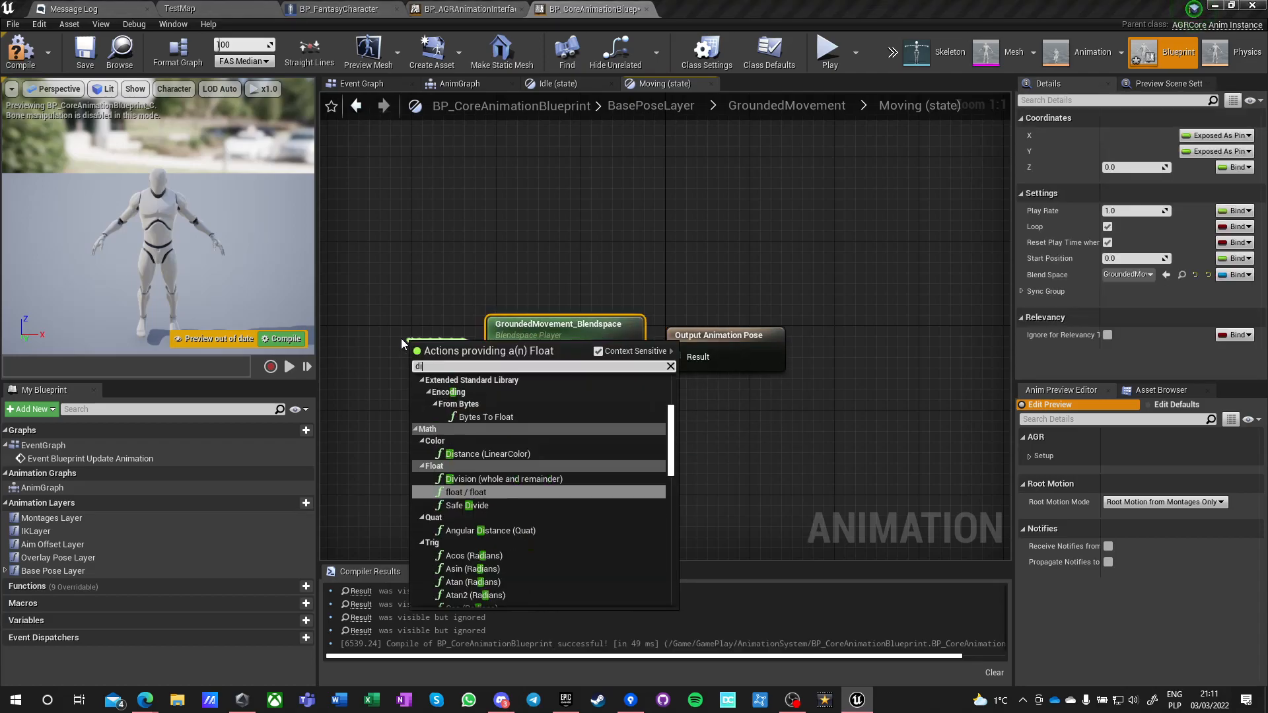
type("rection")
key("Return")
left_click_drag(498, 371, 454, 413)
type("velocity")
key("Return")
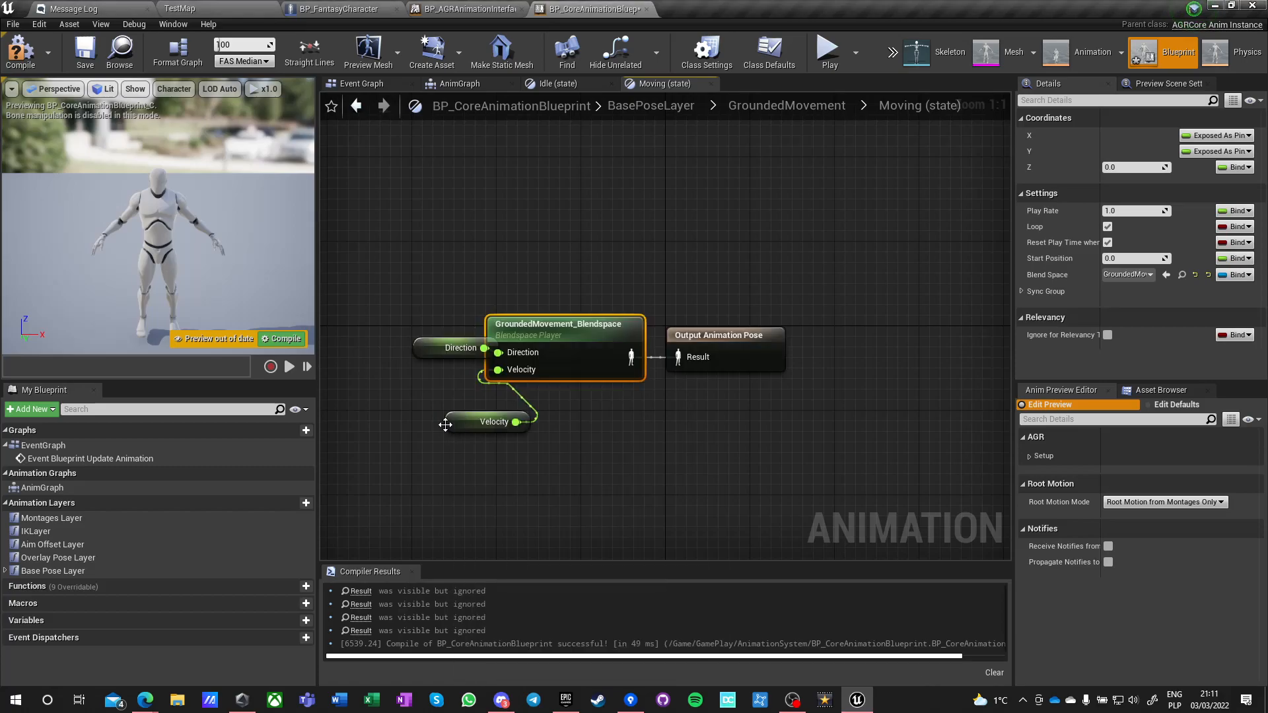
Arrange the Direction and Velocity nodes in front of the blendspace player, and compile and save the blueprint.
right_click_drag(420, 340, 572, 343)
left_click_drag(572, 342, 467, 333)
left_click_drag(604, 422, 466, 380)
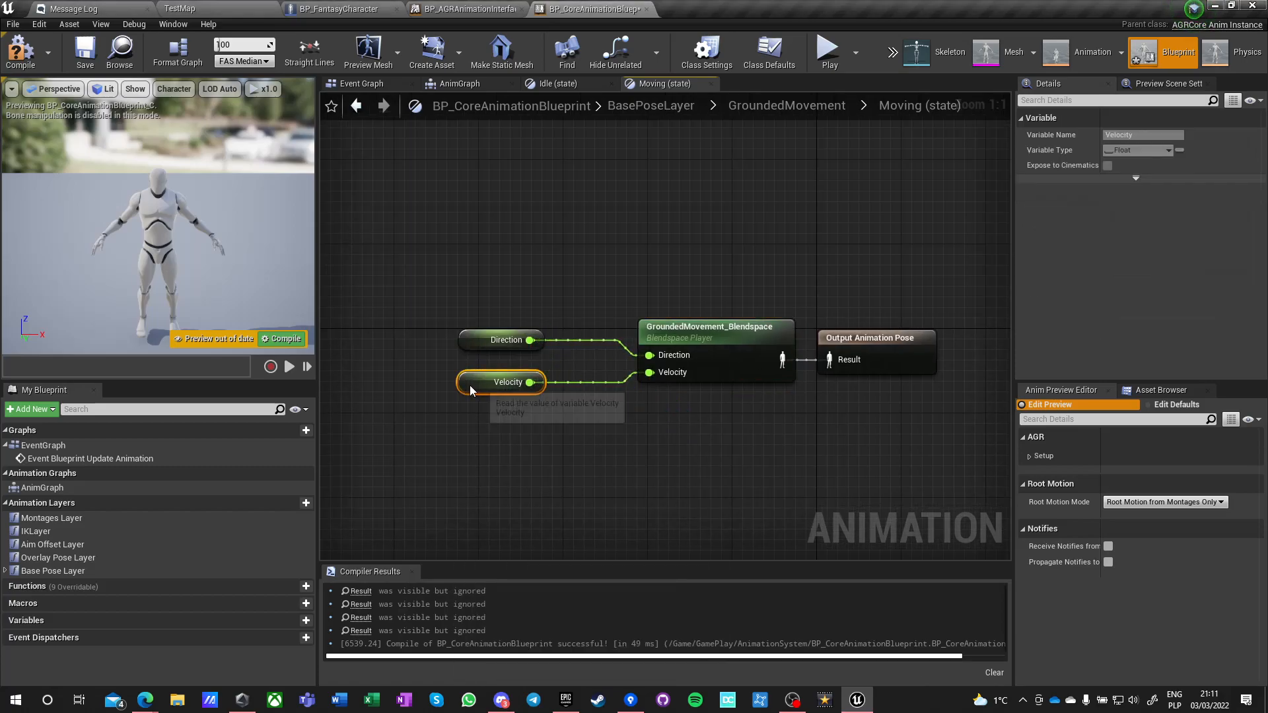
left_click(572, 467)
left_click(21, 52)
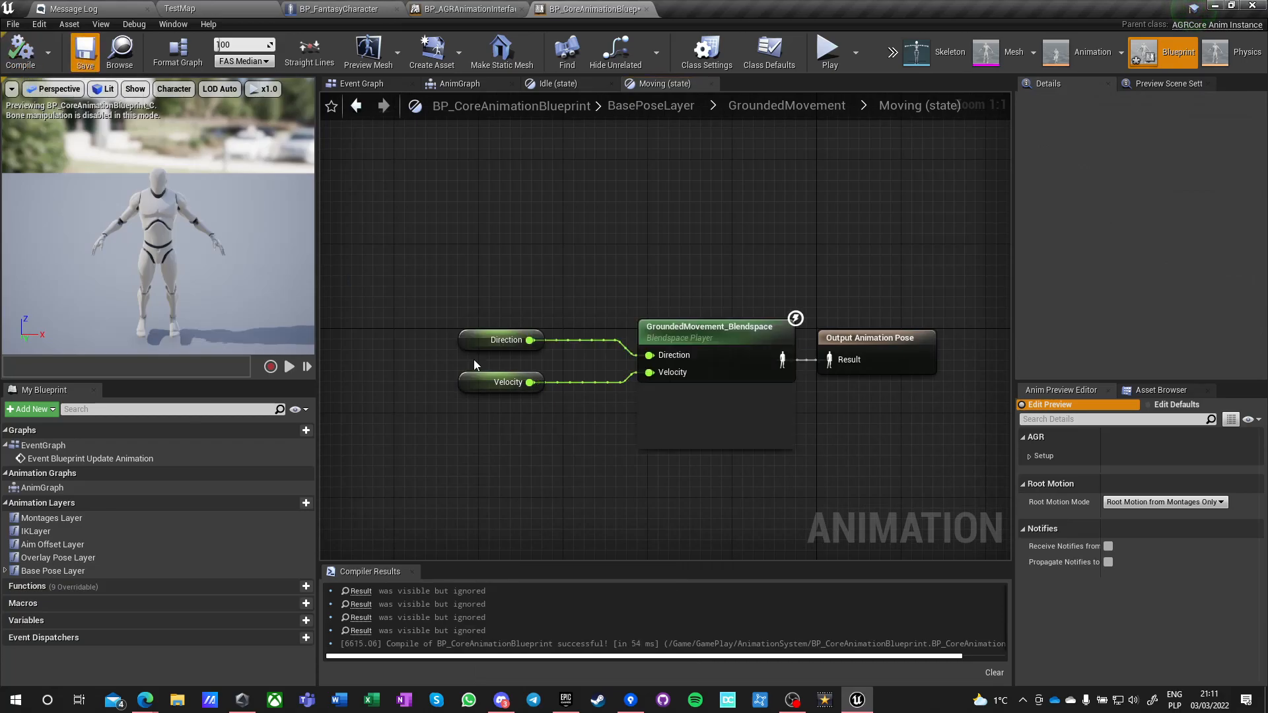
Look up the velocity variables available for use in the Moving state graph.
left_click(503, 383)
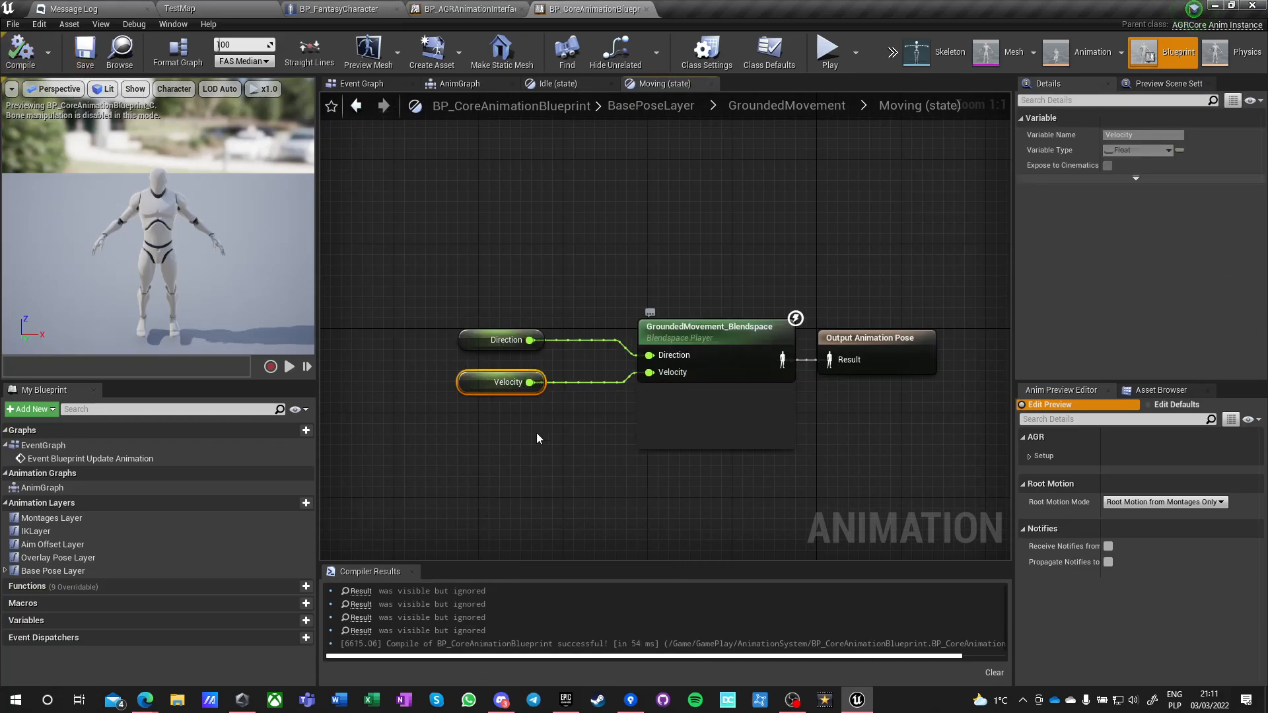
left_click(593, 411)
right_click(473, 443)
type("vel")
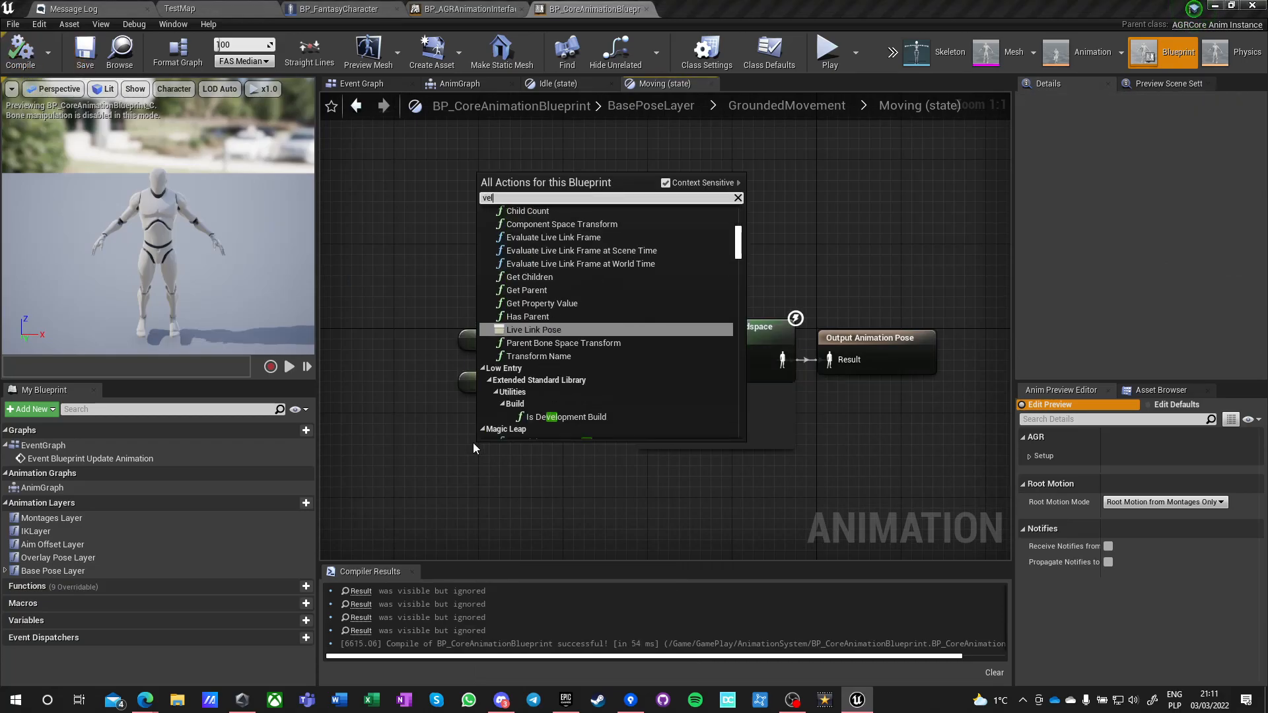
type("ocity")
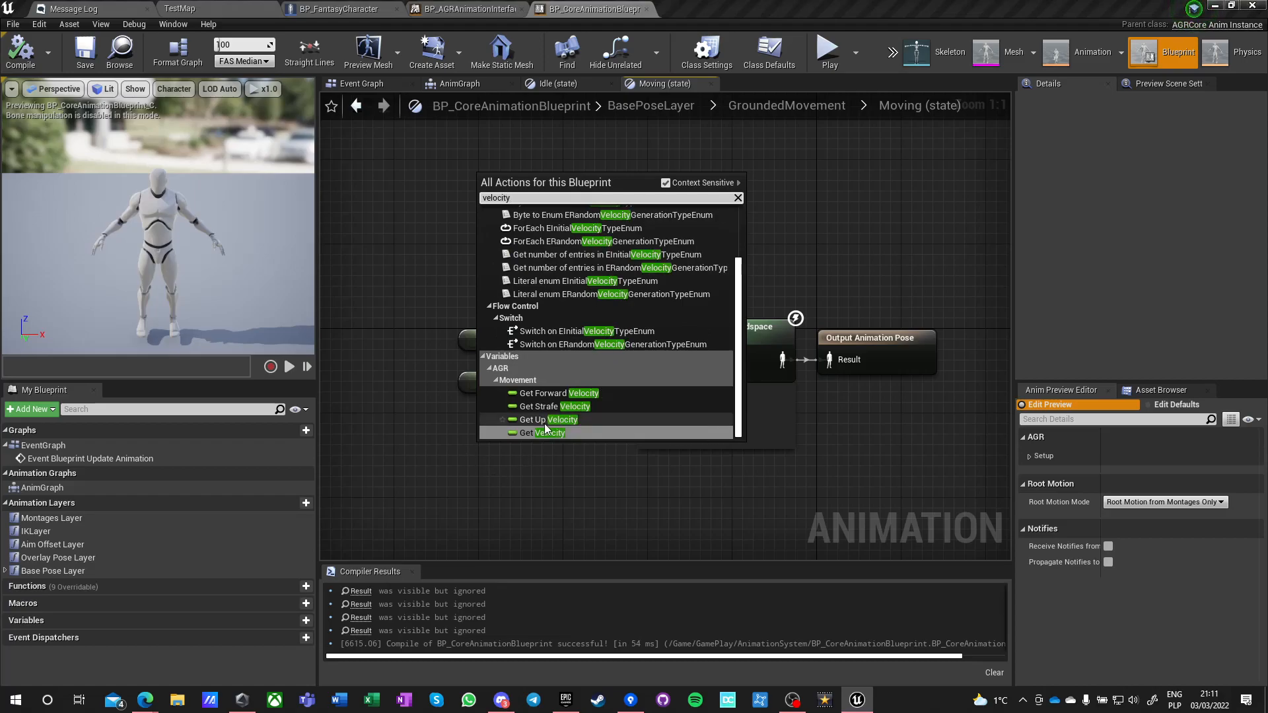
left_click(562, 470)
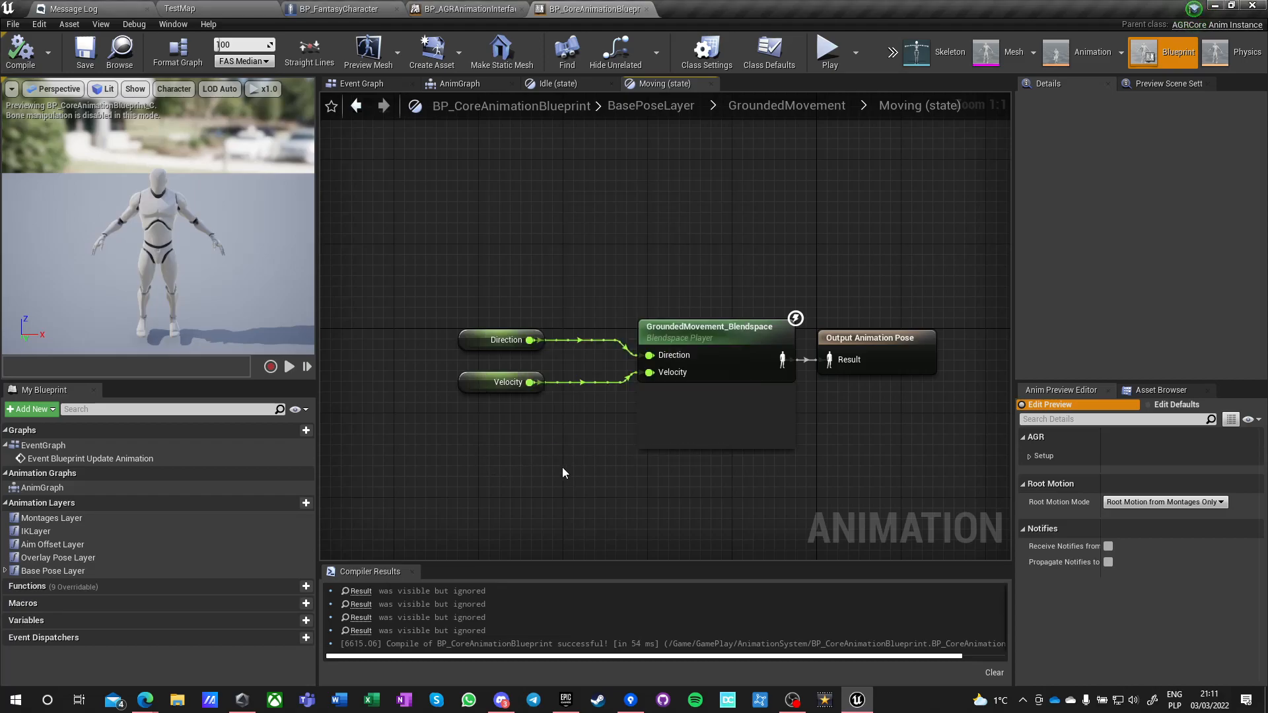
Add a nested state machine inside the Idle state and connect it to the output animation pose in place of Play Idle.
left_click(780, 108)
right_click_drag(612, 424, 526, 380)
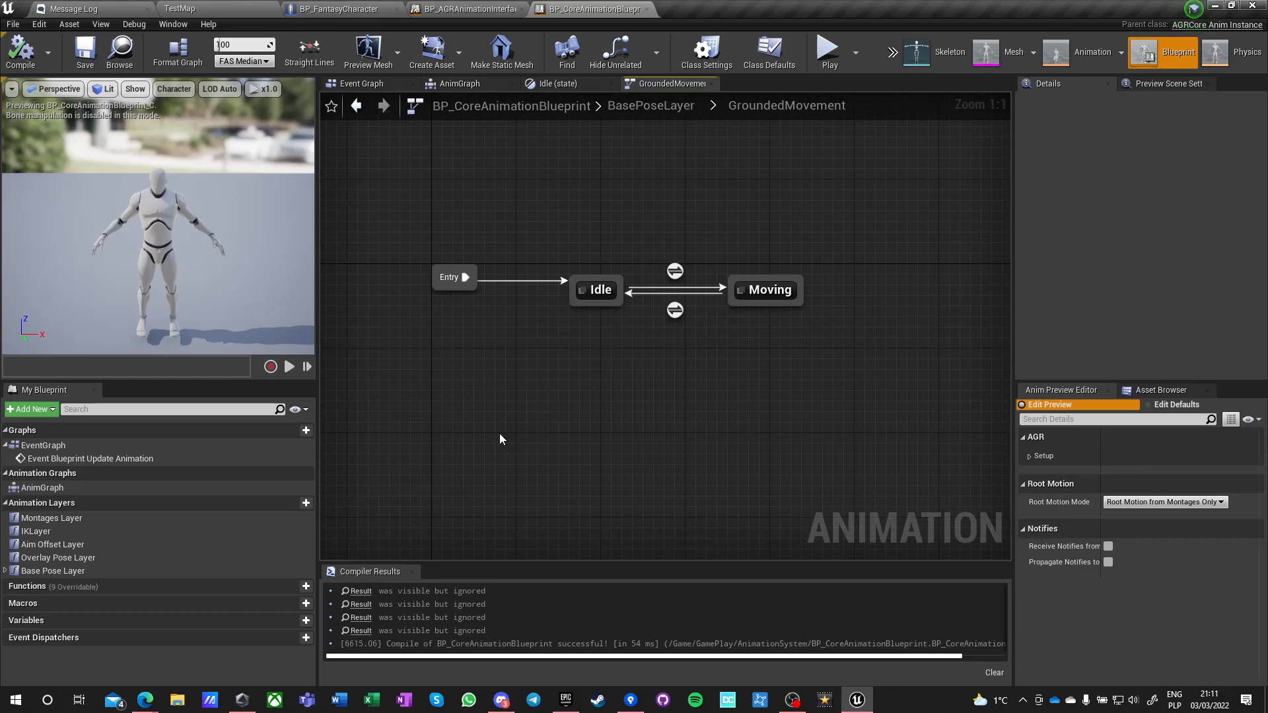
double_click(596, 291)
left_click_drag(795, 357, 620, 449)
type("state machine")
key("Return")
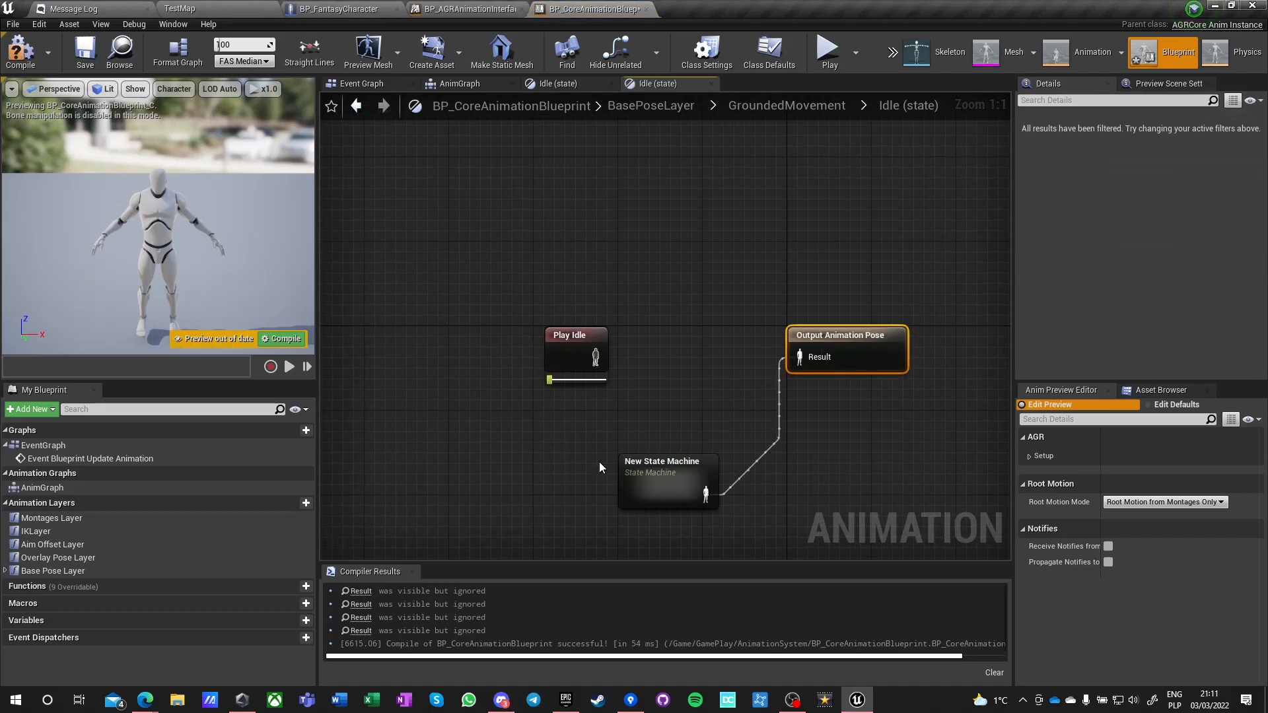
Rename the nested state machine IdleStateMAchine and select the Play Idle node.
left_click(648, 486)
key("F2")
type("IdleS")
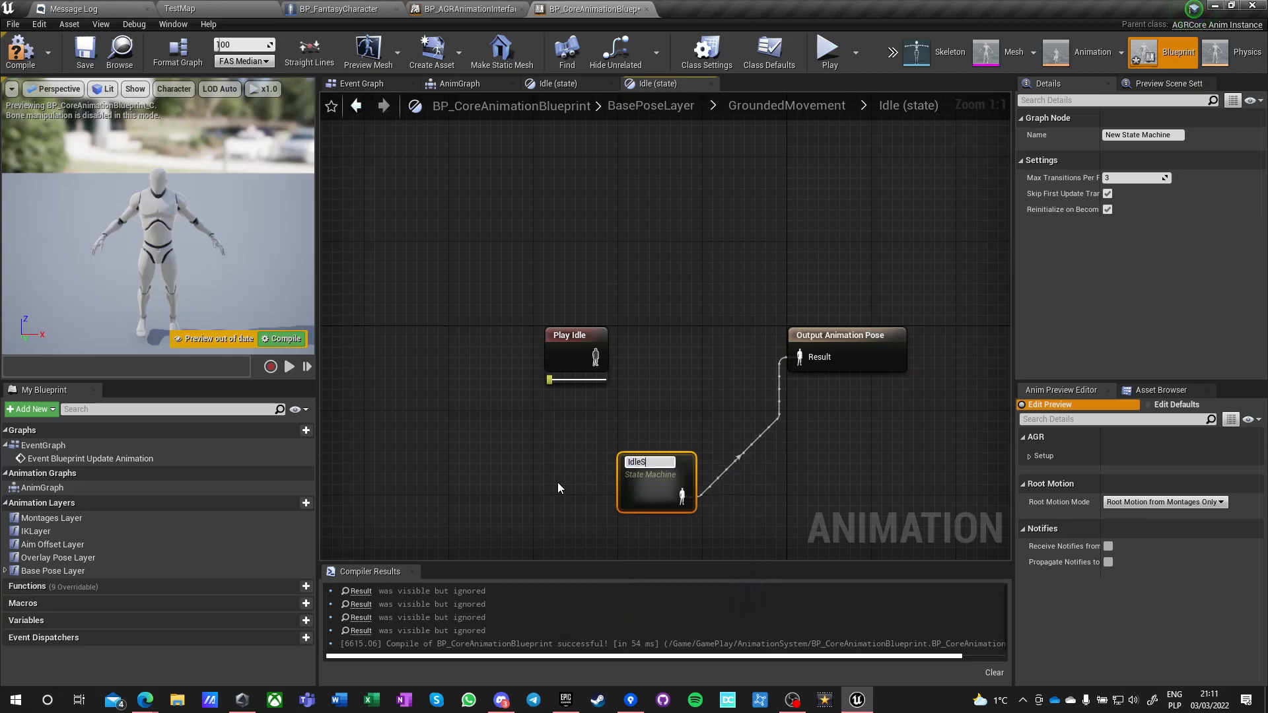
type("tateMAchine")
key("Return")
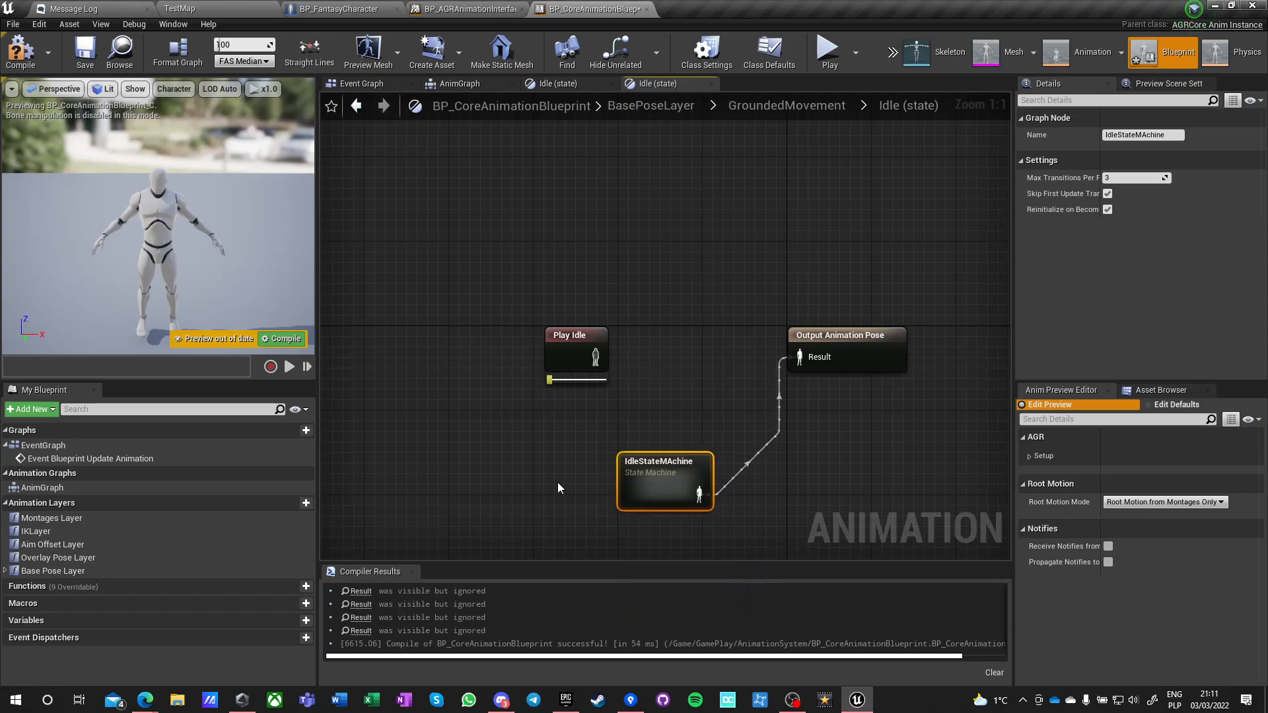
left_click(568, 337)
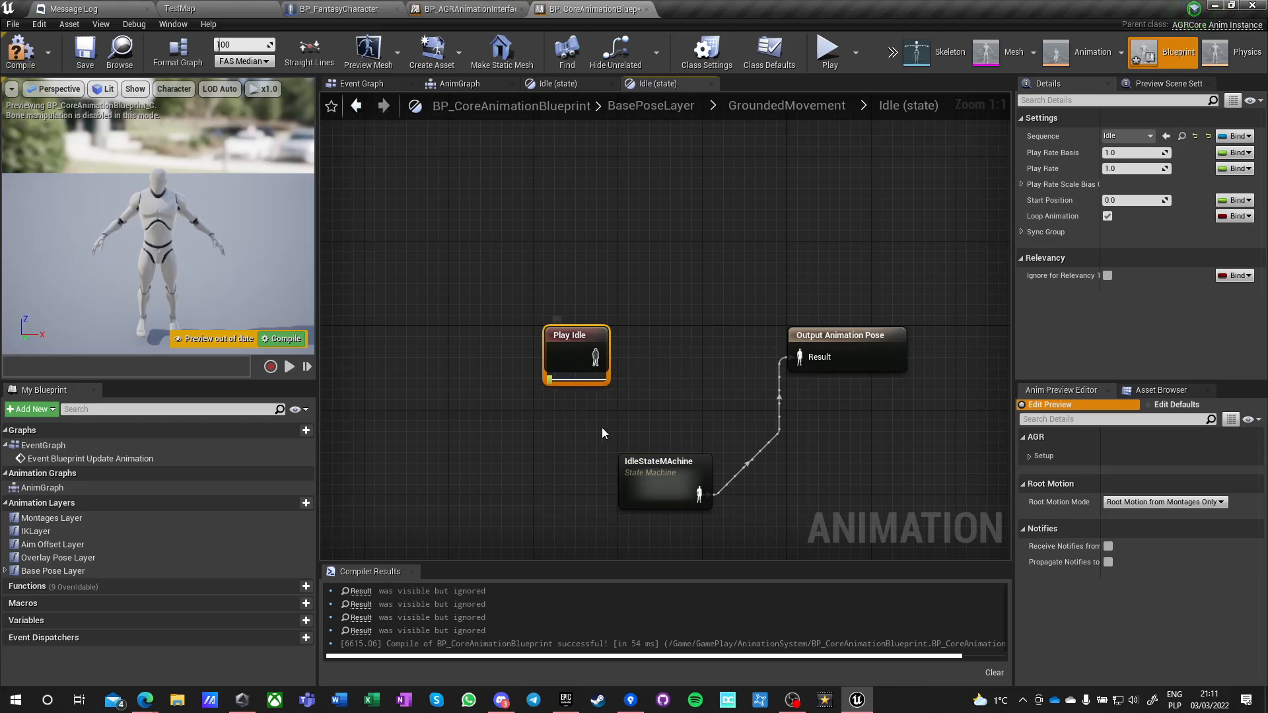
Open IdleStateMAchine and add a state named Idle connected to its entry point.
double_click(660, 482)
left_click_drag(699, 340, 770, 328)
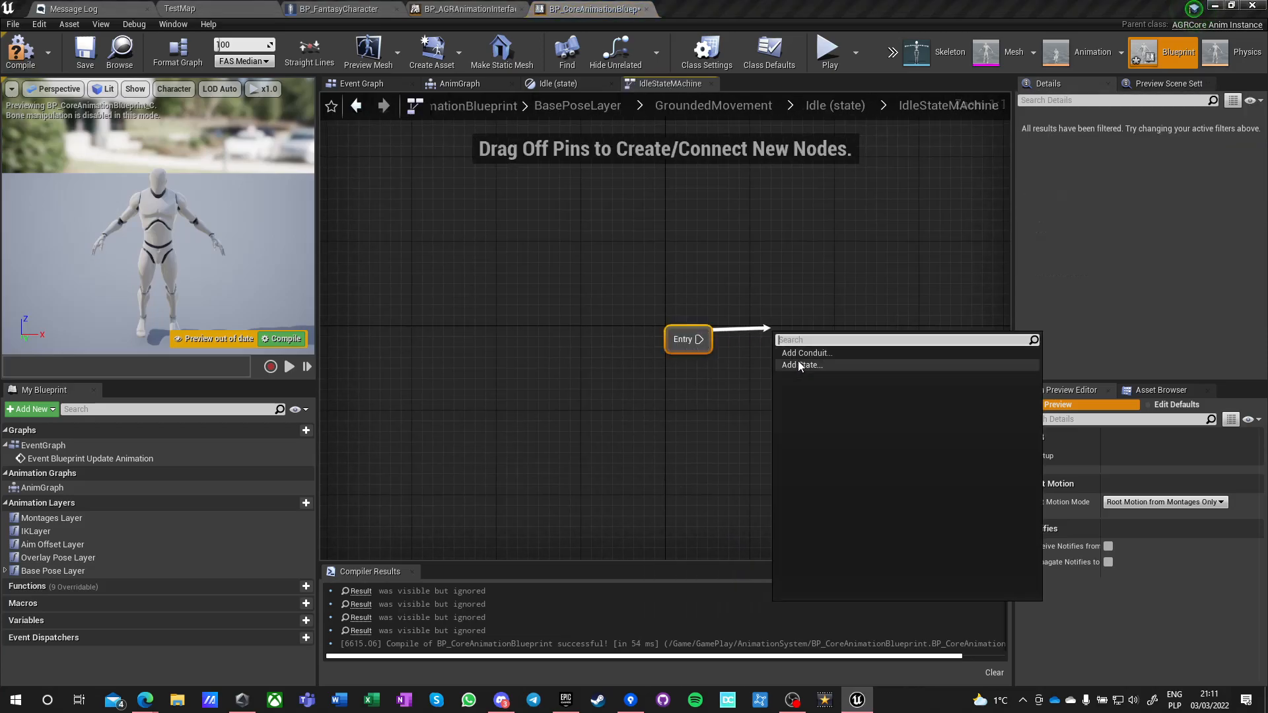
left_click(801, 365)
type("Idle")
key("Return")
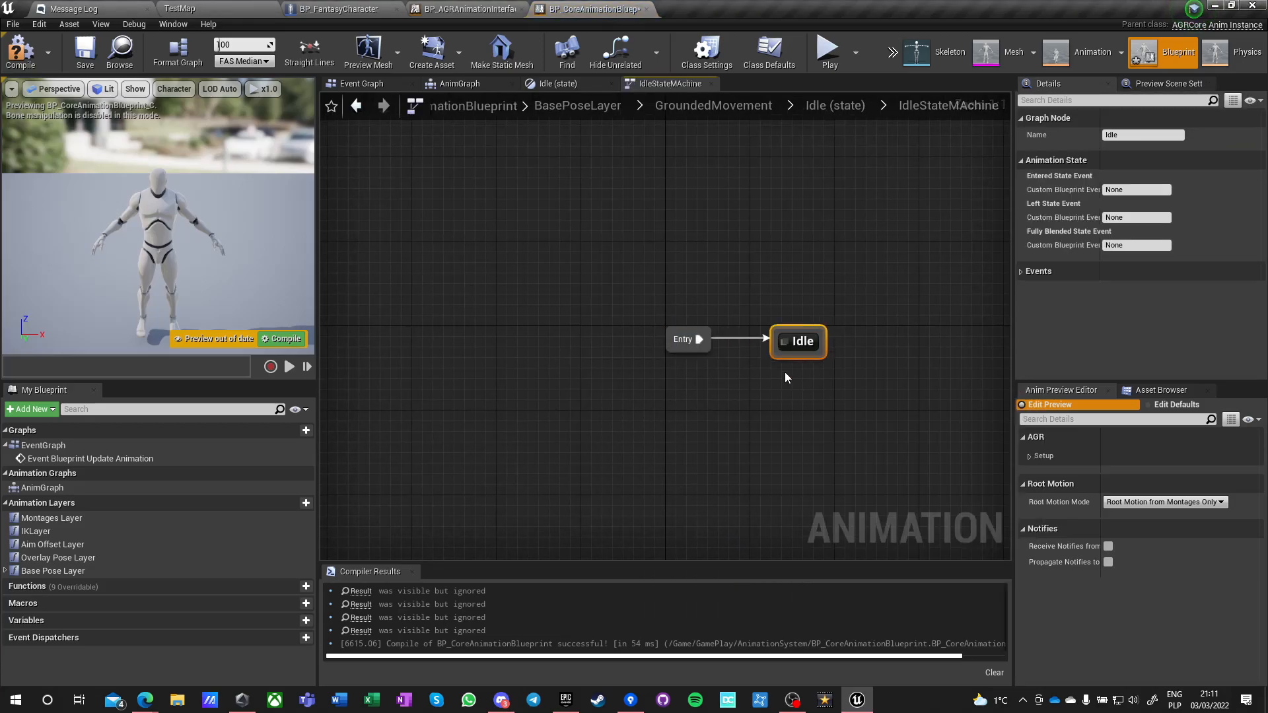
Inside the nested Idle state, add a Play Idle node connected to the output animation pose.
double_click(798, 343)
left_click_drag(678, 356, 561, 360)
type("save")
key("BackSpace")
key("BackSpace")
key("BackSpace")
key("BackSpace")
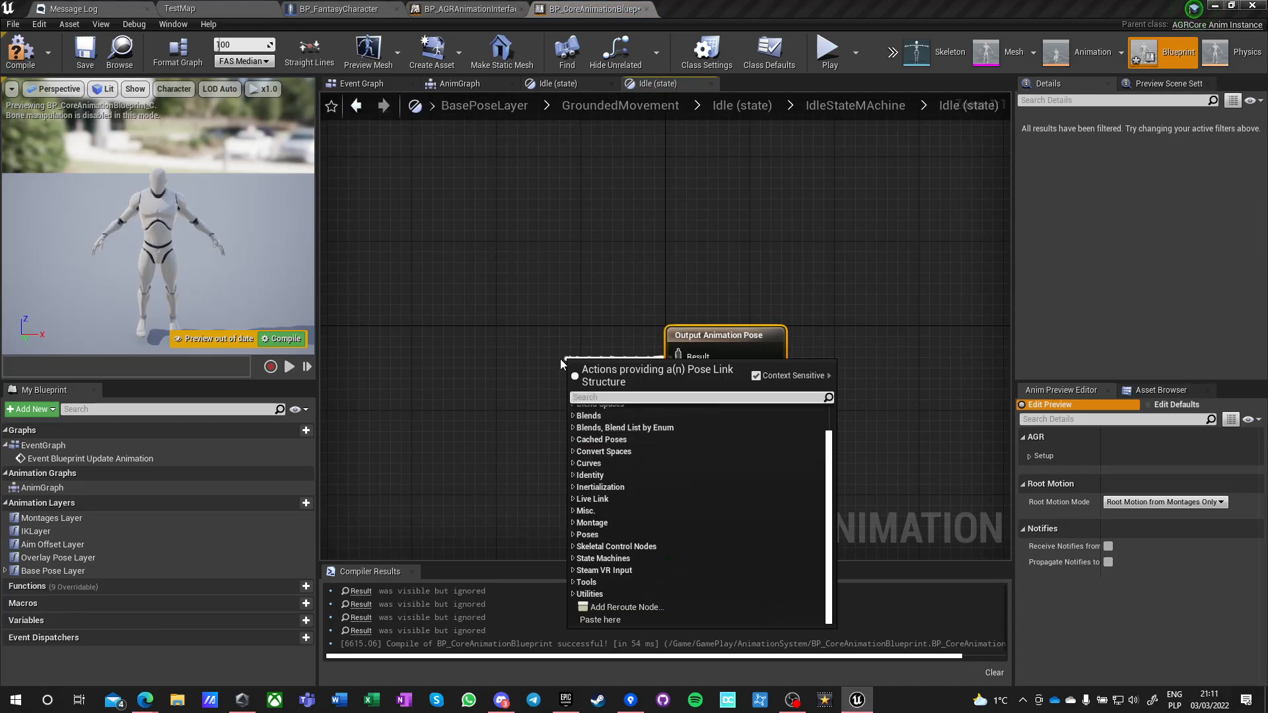
type("idle")
key("Return")
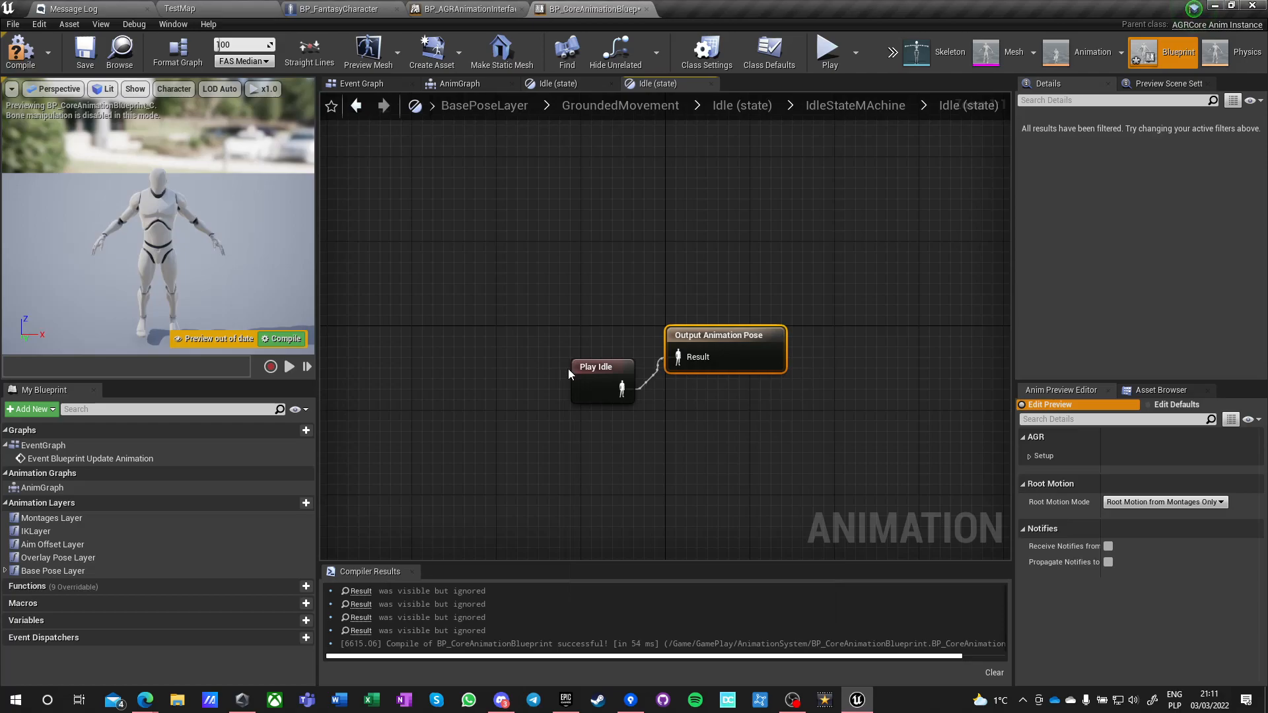
In IdleStateMAchine, add a Turn In Place state below Idle with transitions running in both directions.
left_click(871, 106)
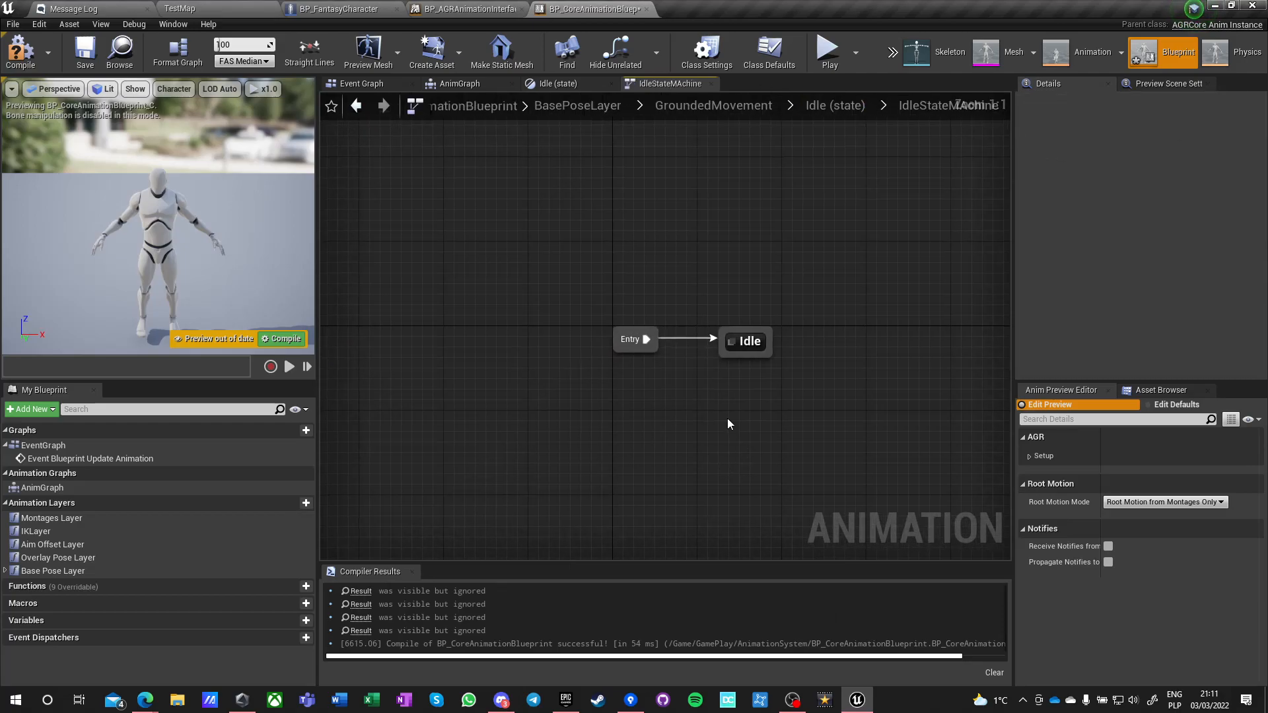
left_click_drag(572, 328, 560, 401)
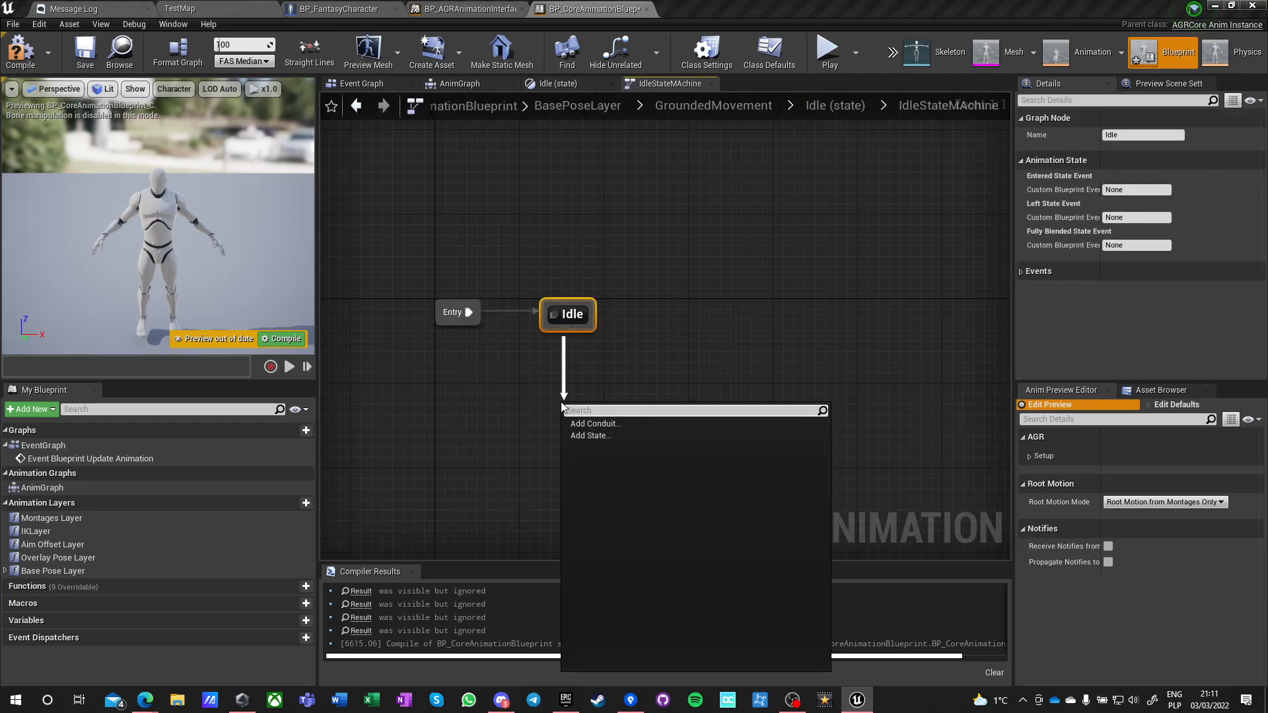
left_click(591, 438)
type("Turn")
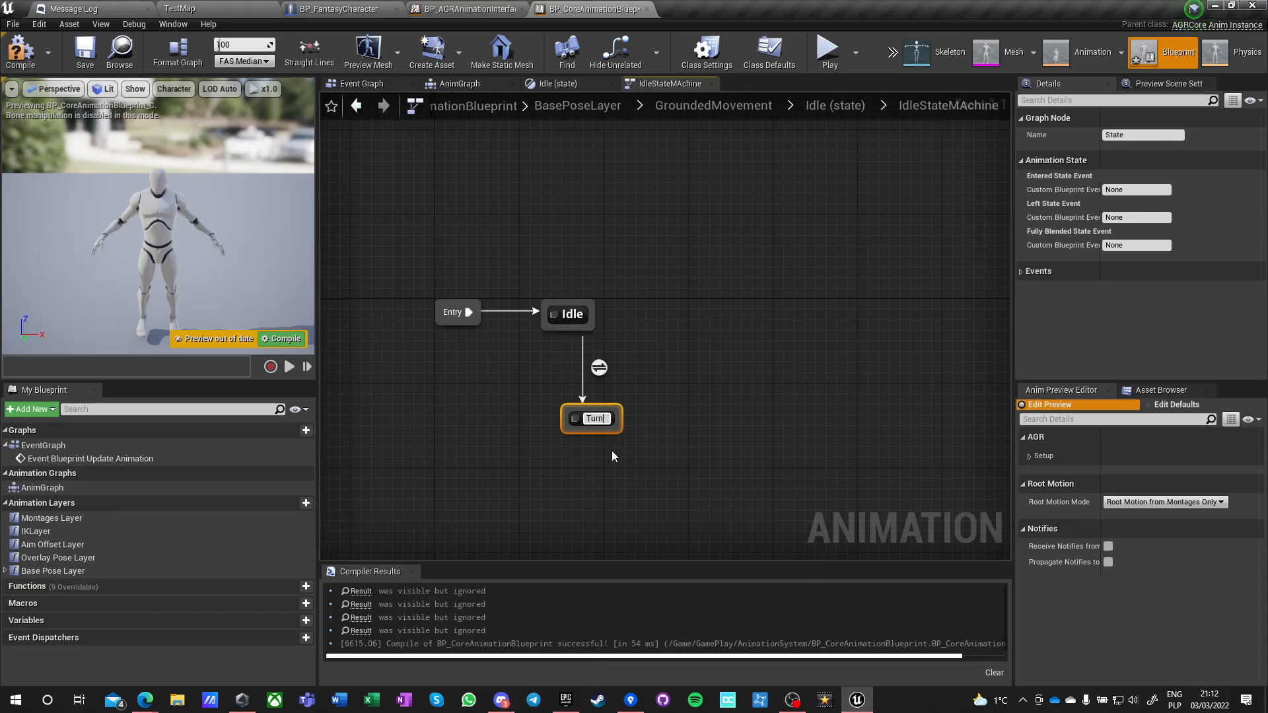
type(" In Place")
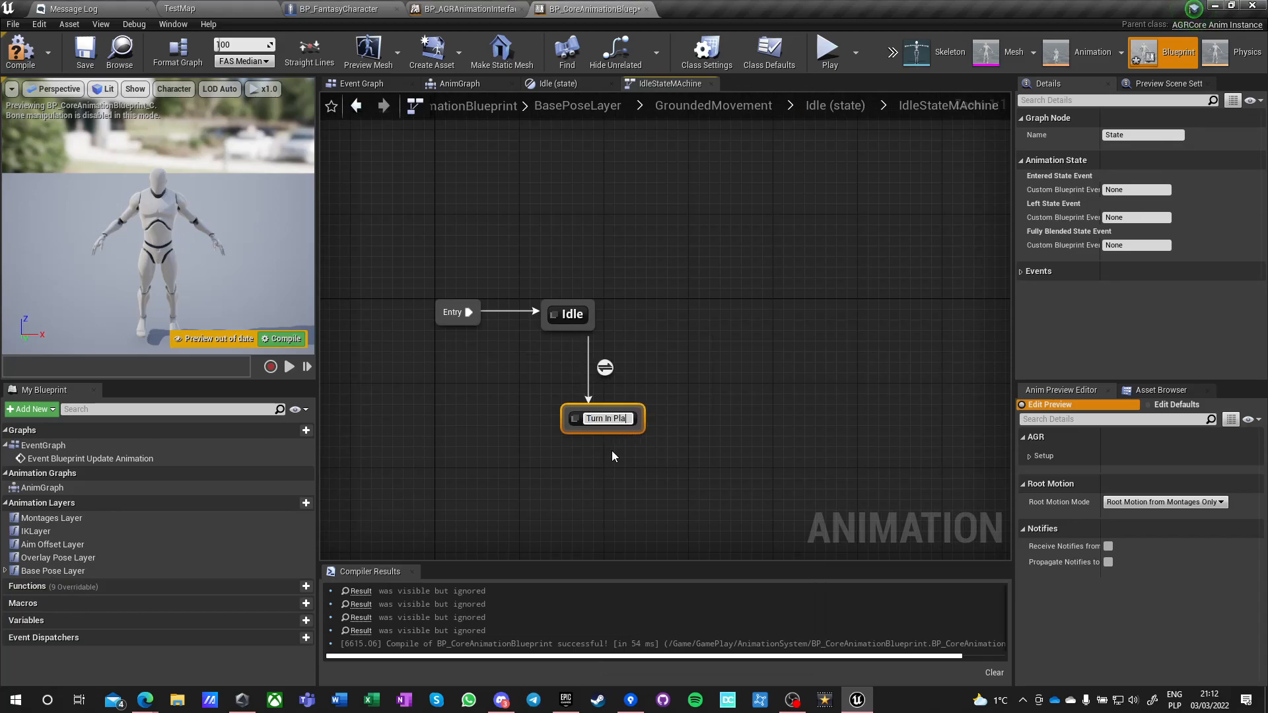
key("Return")
left_click_drag(603, 422, 565, 328)
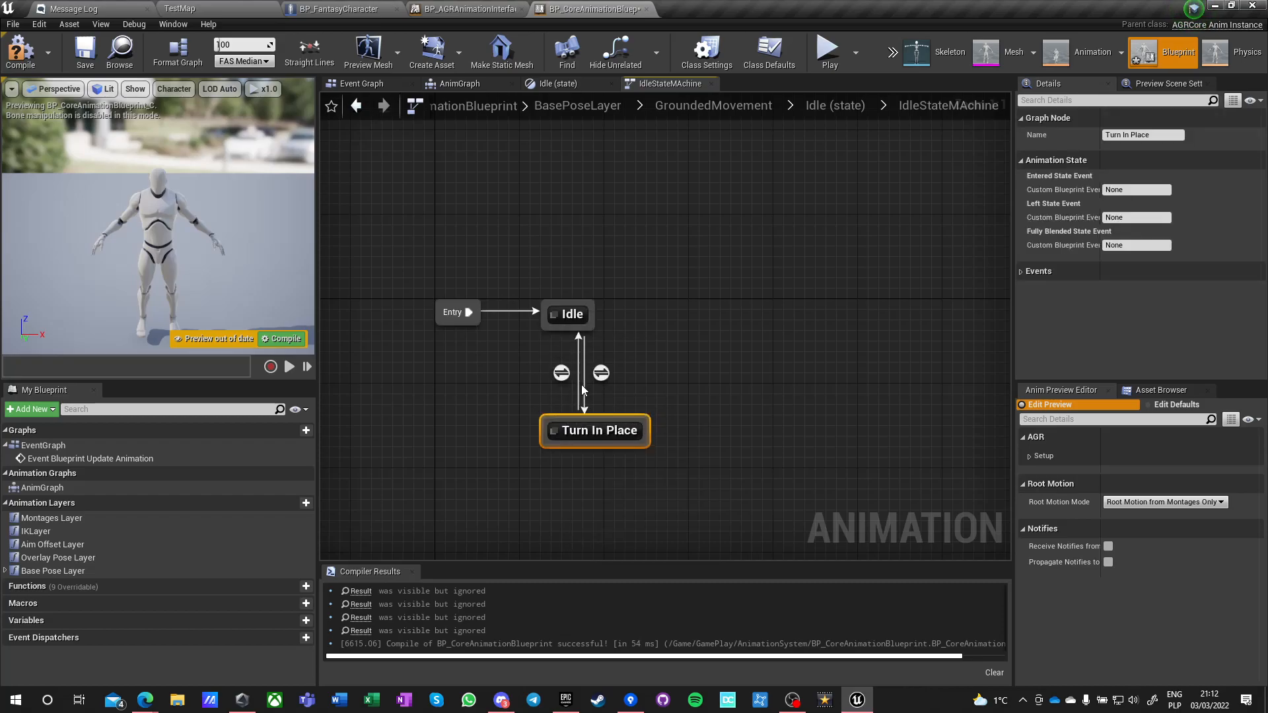
Set the Idle to Turn In Place rule to allow the transition when Lean is greater than 0.1.
double_click(600, 373)
right_click(501, 372)
type("lean")
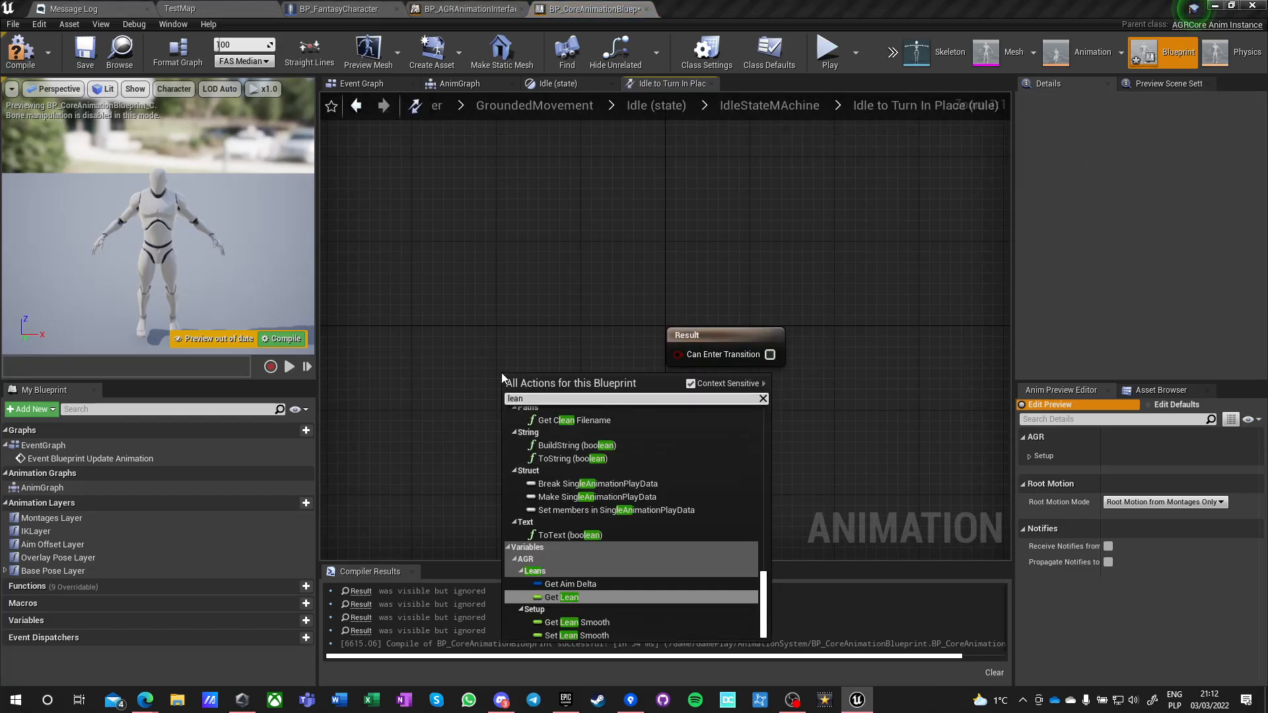
key("Return")
left_click_drag(579, 379, 631, 419)
type(">")
key("Return")
left_click(667, 438)
type("0.1")
left_click_drag(533, 473, 647, 387)
left_click_drag(719, 431, 684, 347)
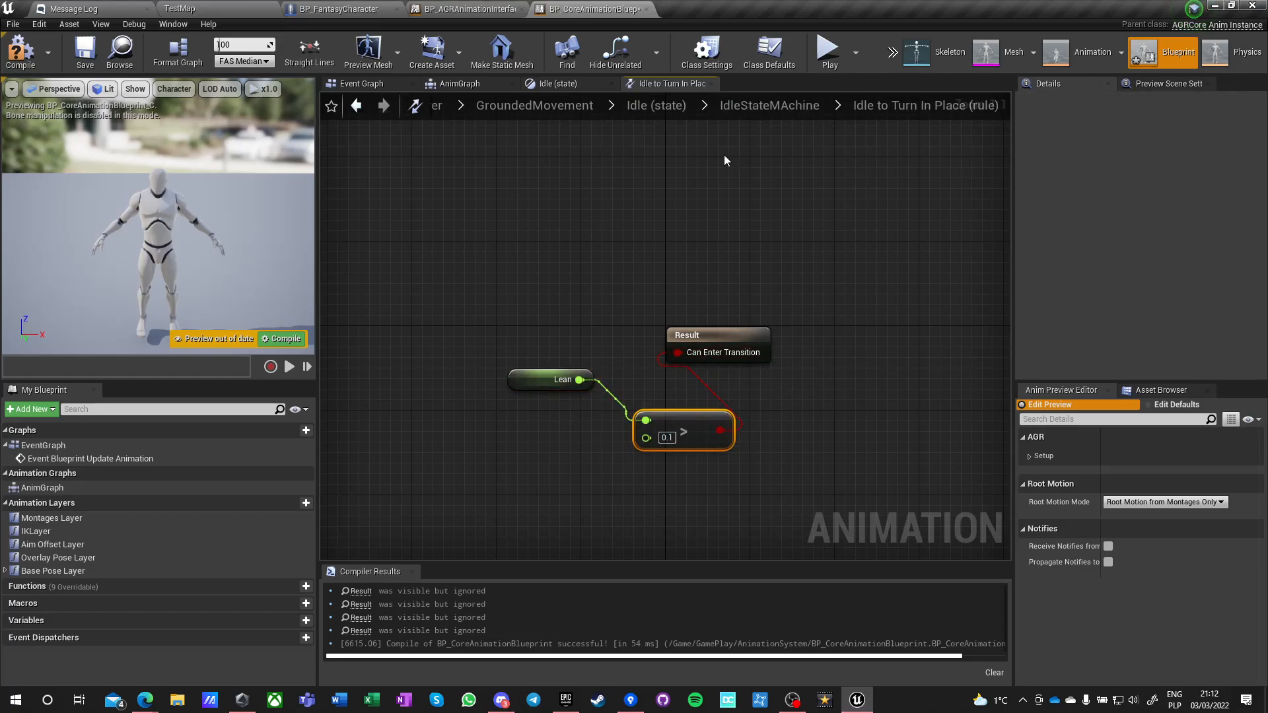
Set the Turn In Place to Idle rule to allow the transition when Lean is less than or equal to 0.1.
left_click(768, 105)
double_click(710, 340)
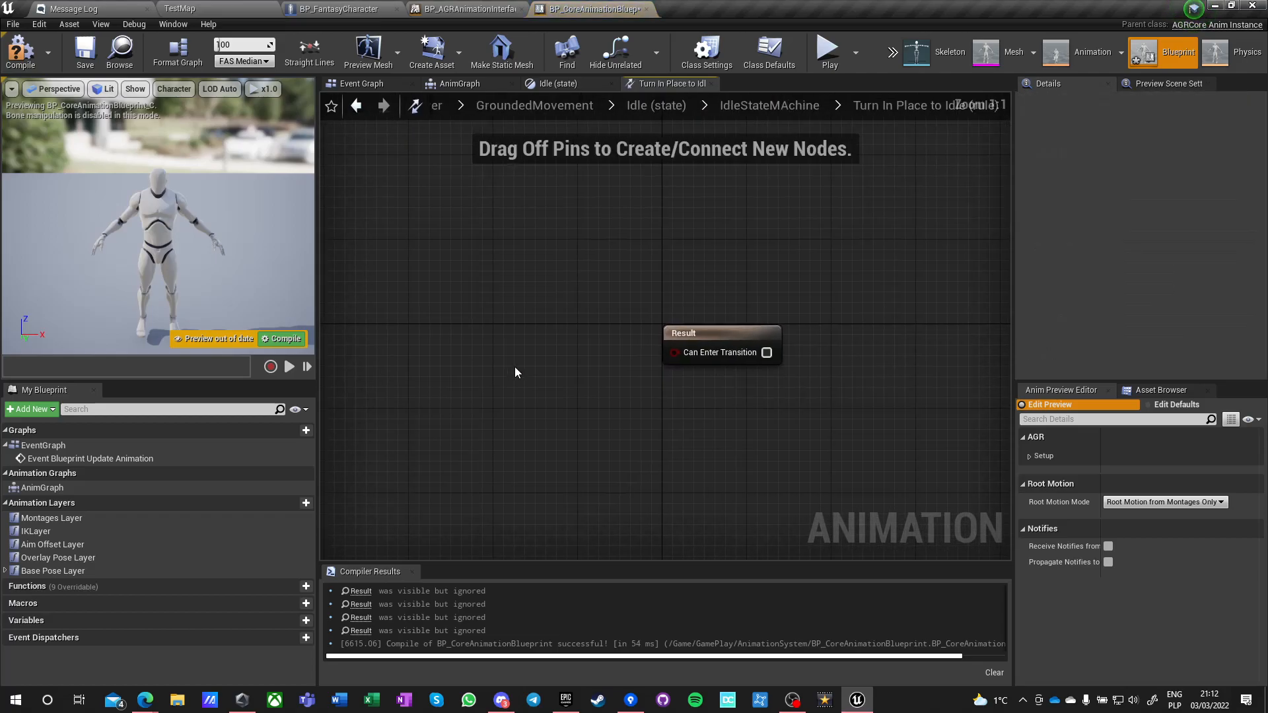
right_click(515, 367)
type("lean")
key("Return")
left_click_drag(591, 383, 655, 422)
type("<=")
key("Return")
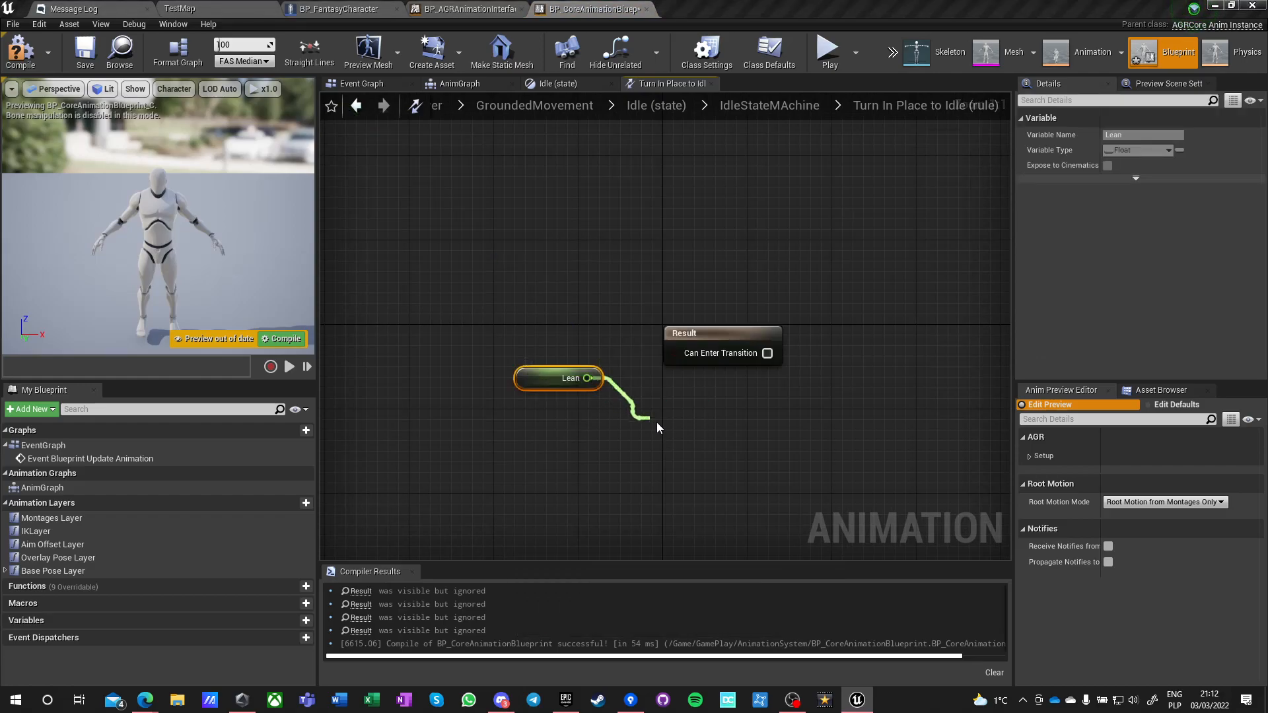
left_click_drag(752, 439, 675, 351)
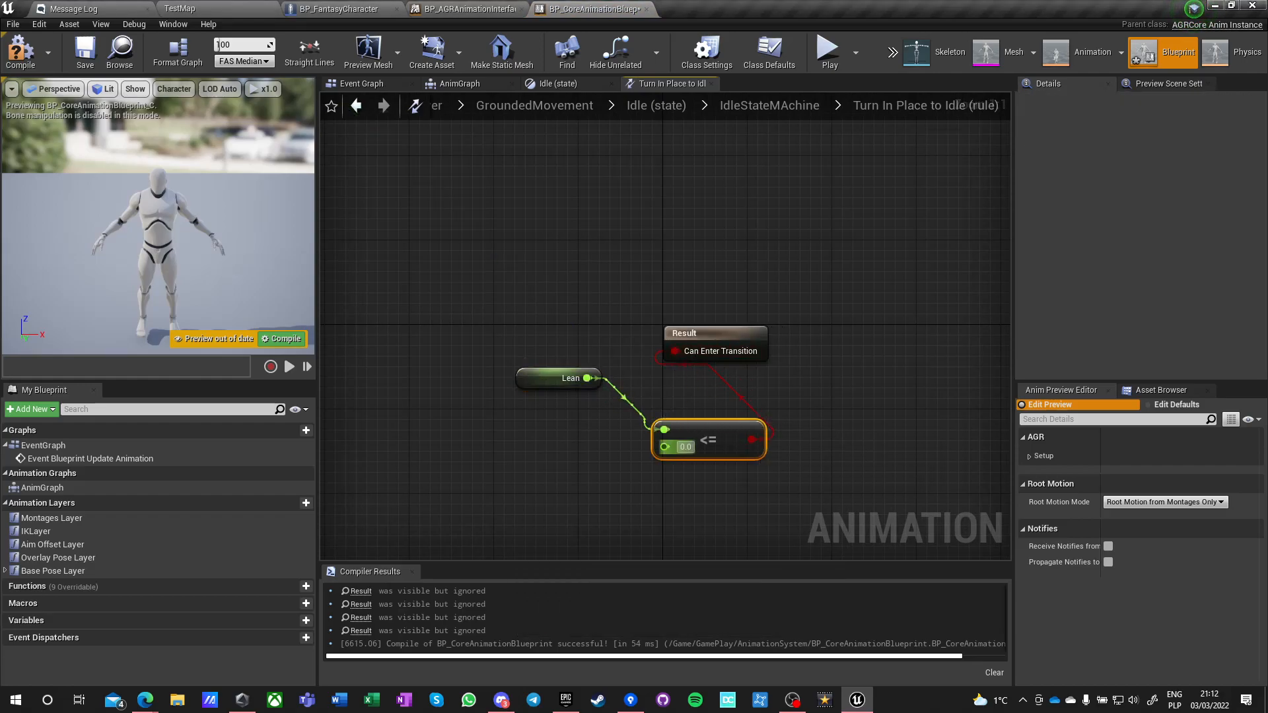
type("1")
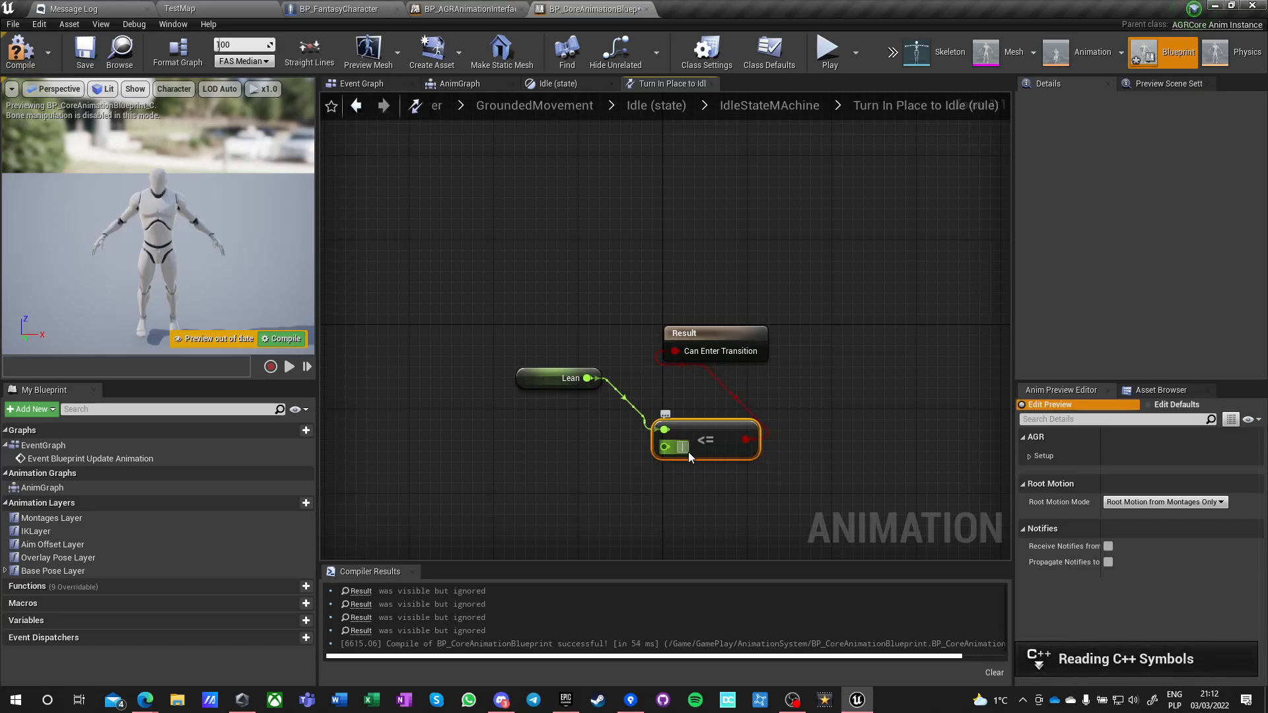
left_click(477, 456)
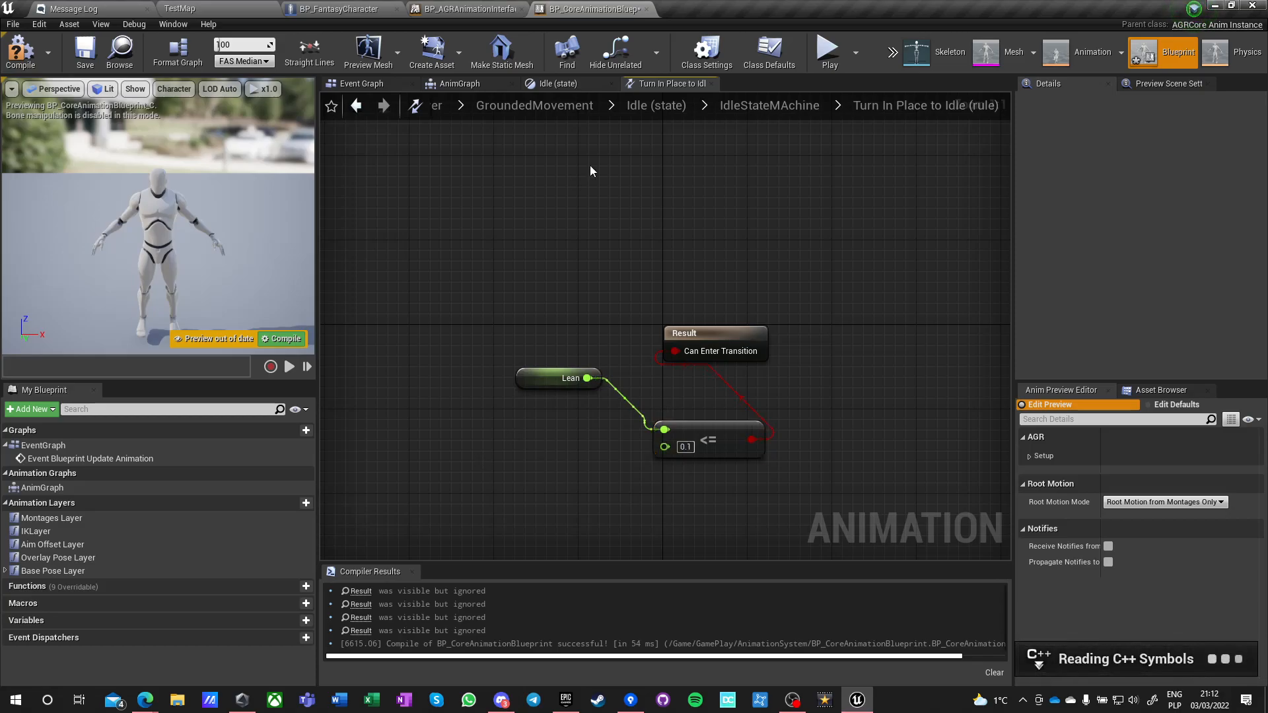
Open the Turn In Place state and feed its output animation pose from a Blend Poses by bool node.
left_click(766, 107)
double_click(726, 400)
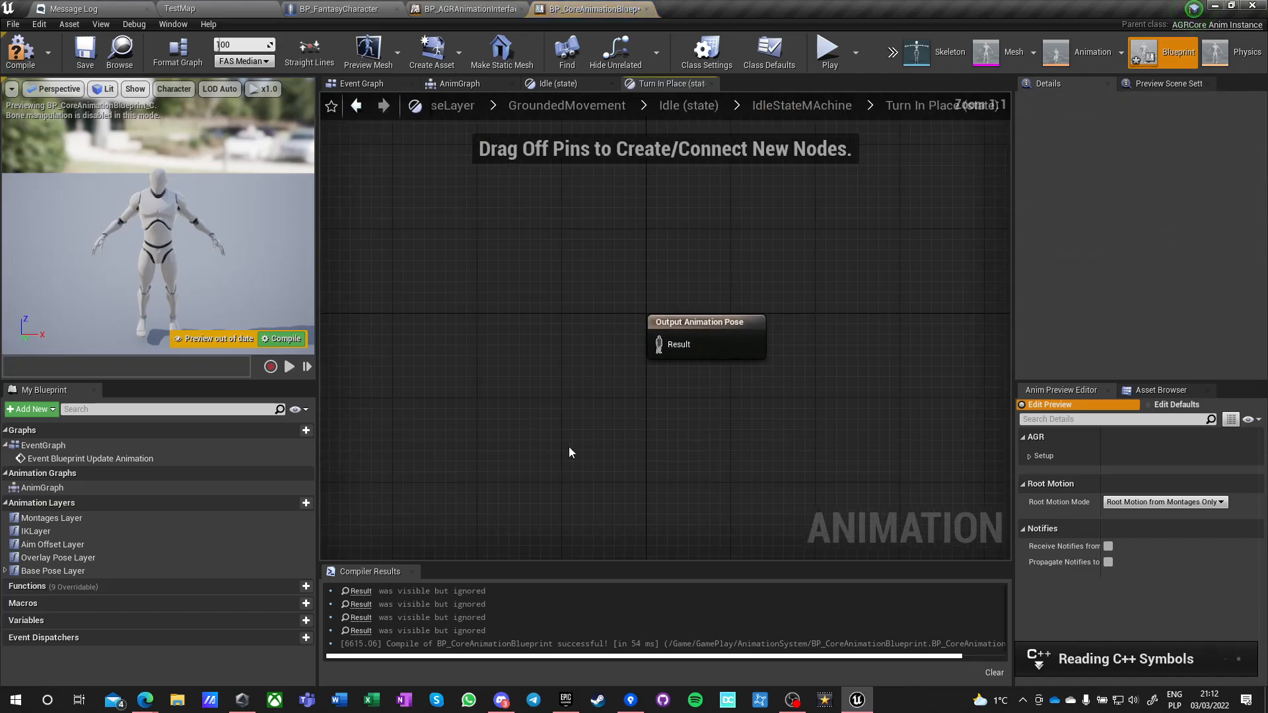
left_click_drag(678, 362, 486, 411)
type("blend")
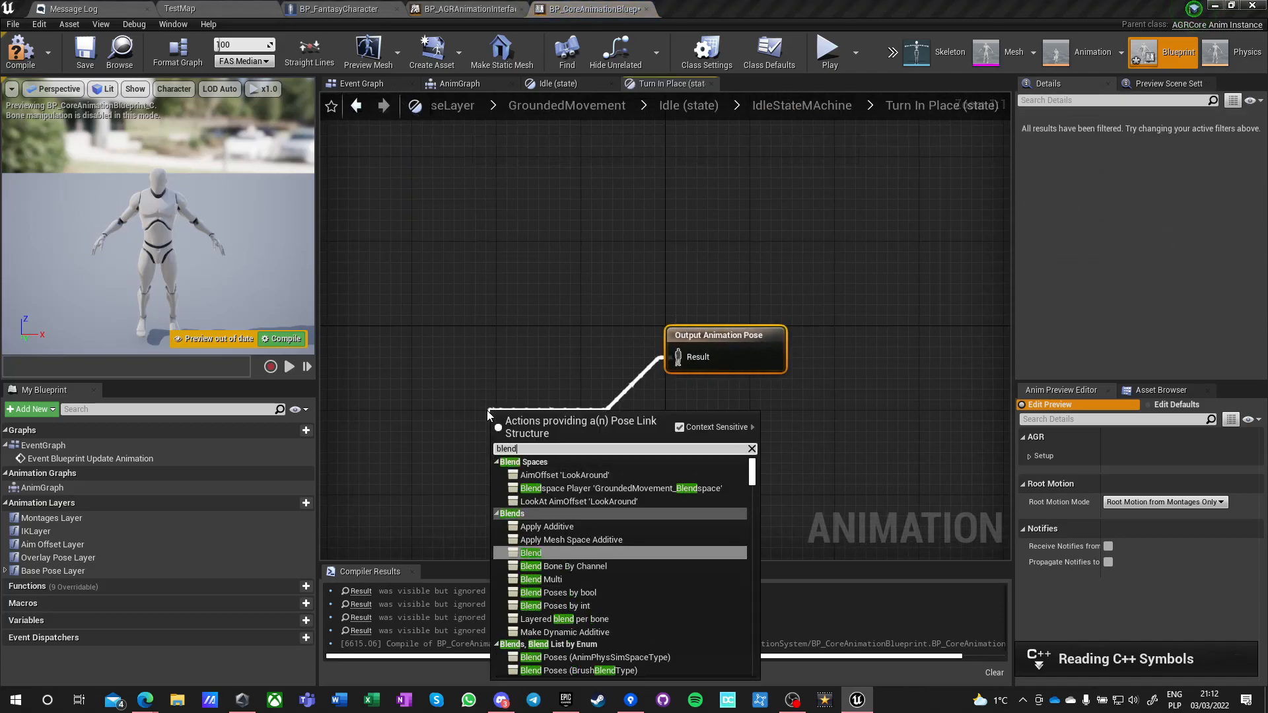
type(" bool")
key("Return")
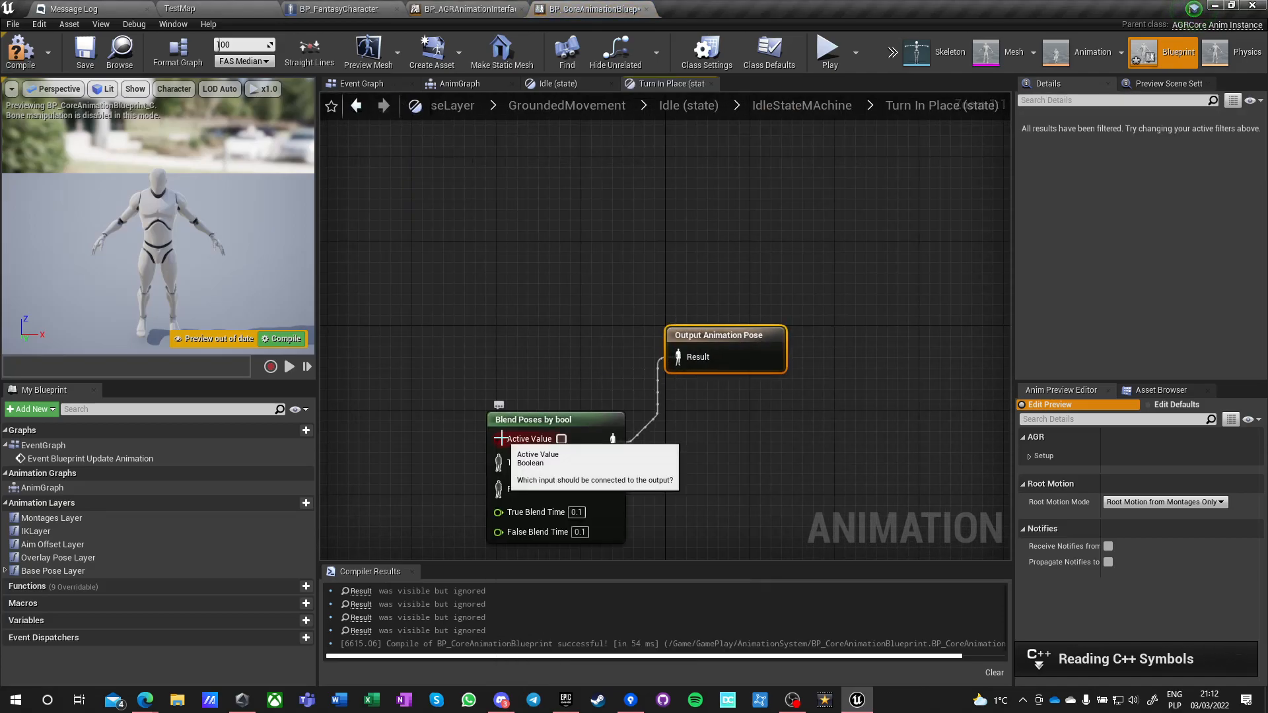
right_click(398, 334)
type("lean")
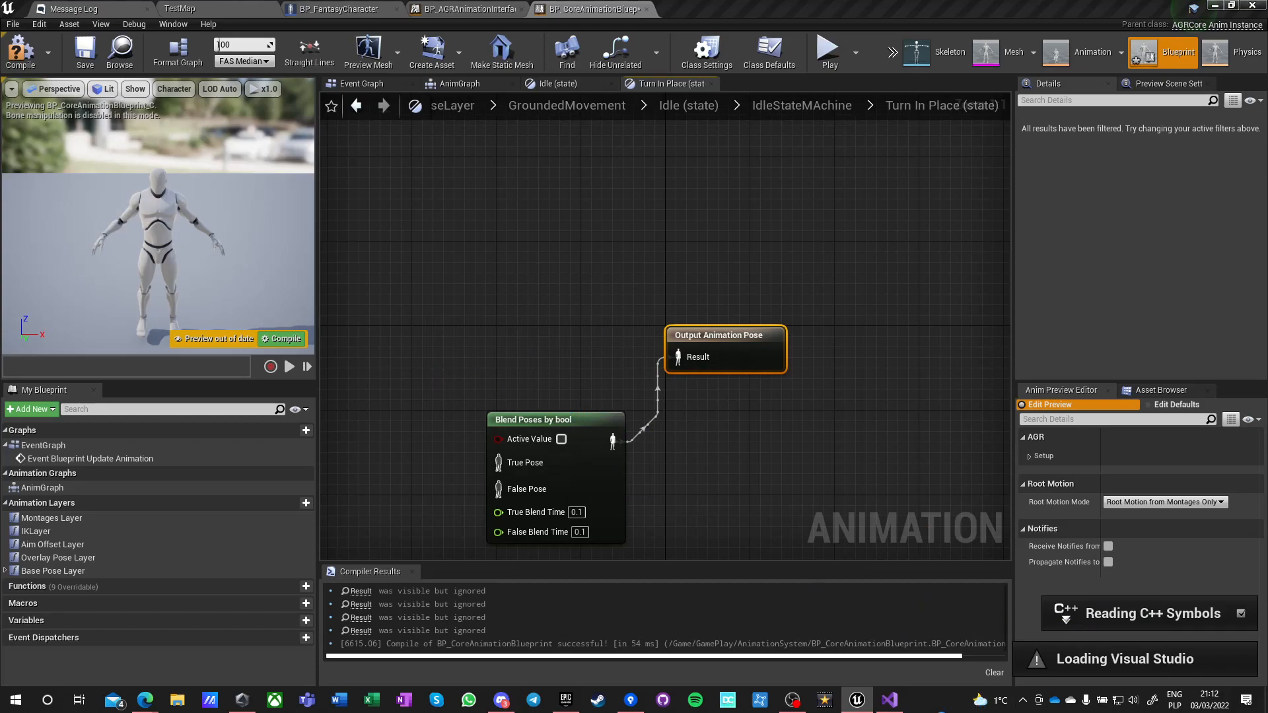
left_click(889, 701)
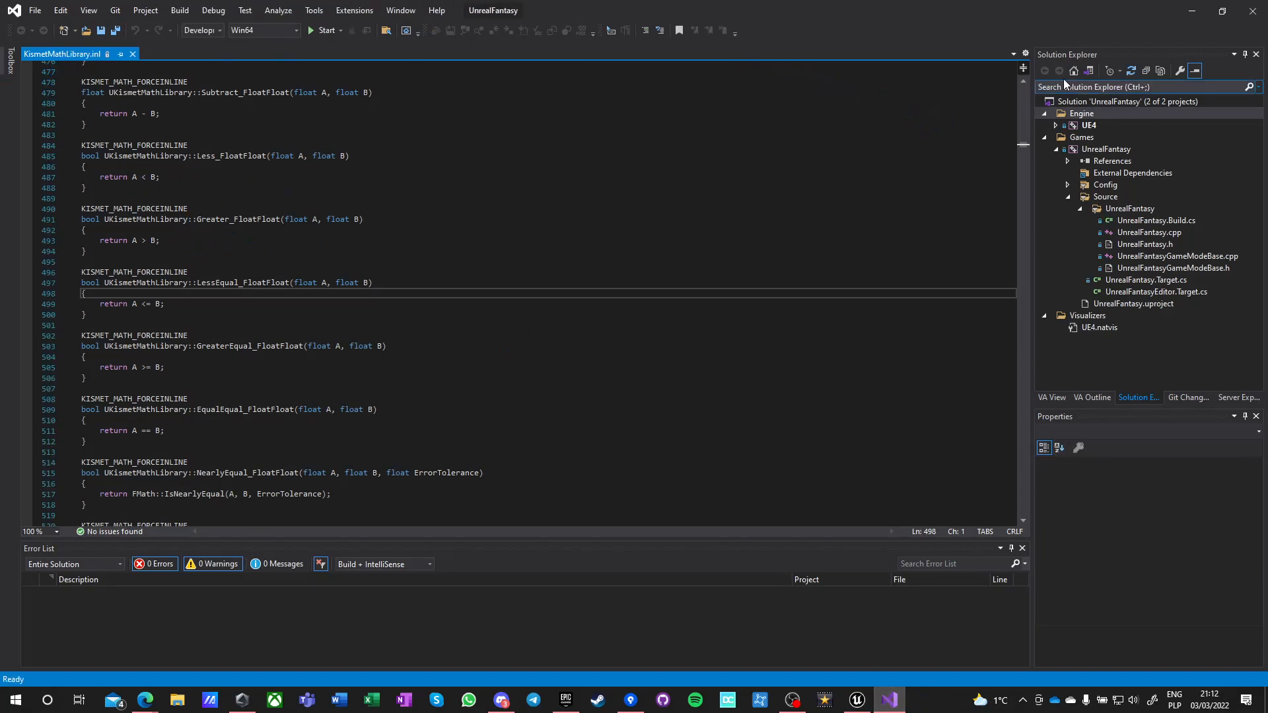
left_click(1252, 10)
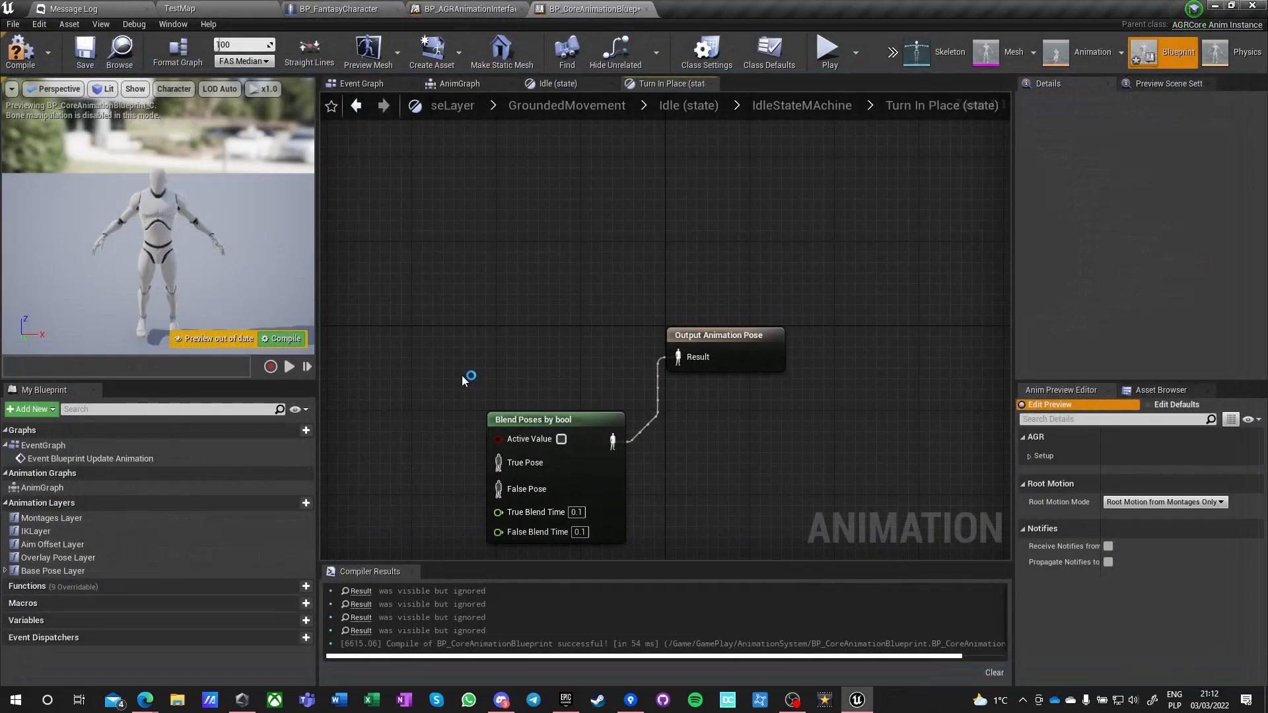
right_click_drag(467, 377, 716, 305)
left_click_drag(745, 308, 692, 215)
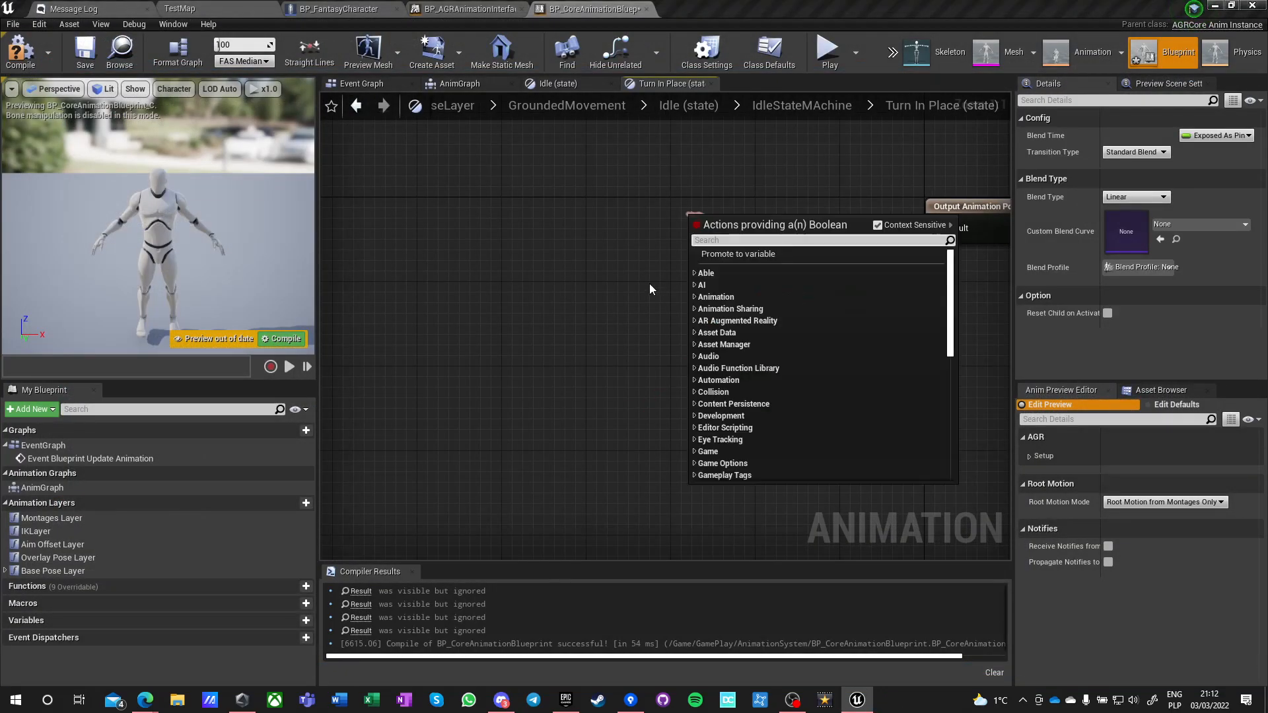
left_click(649, 283)
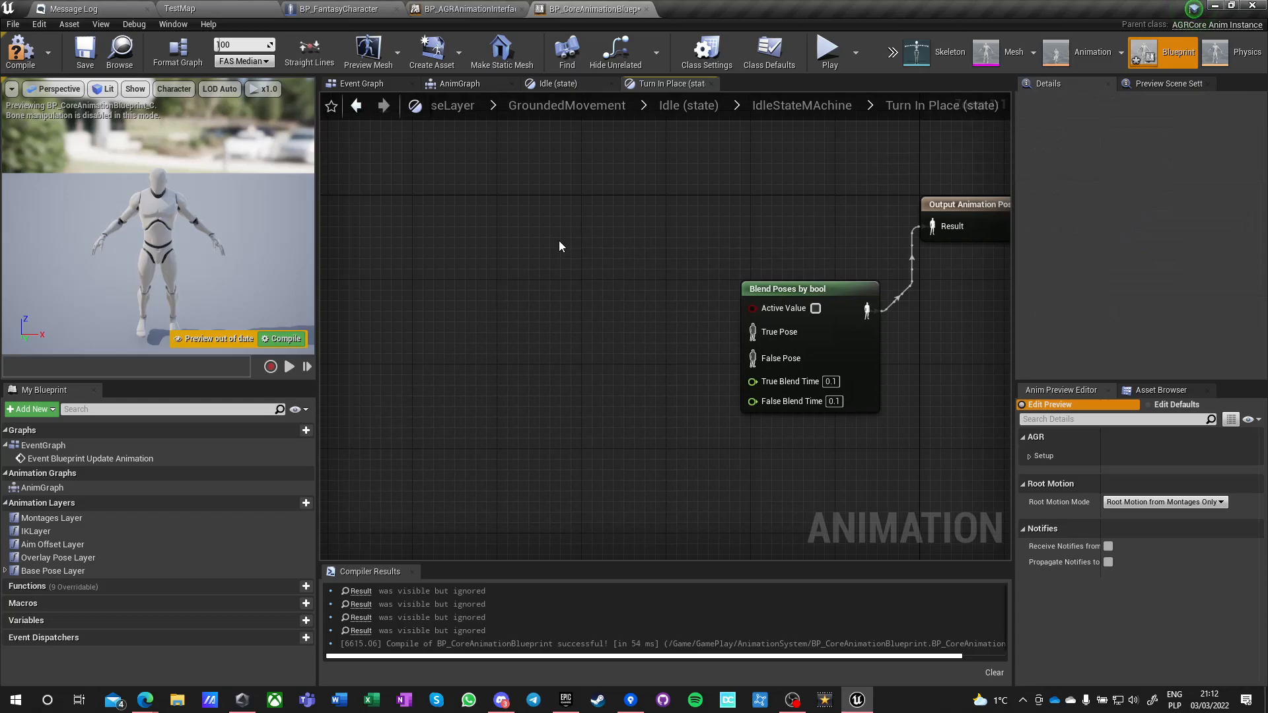
Drive the Active Value of Blend Poses by bool with a check for Lean greater than 0.0.
right_click(506, 251)
type("lean")
key("Return")
left_click_drag(580, 260, 645, 260)
type(">")
key("Return")
left_click_drag(731, 279, 668, 267)
left_click(577, 399)
right_click_drag(578, 399, 560, 360)
Search the blueprint's available actions for a turn in place animation node.
right_click(460, 321)
type("turn in plac")
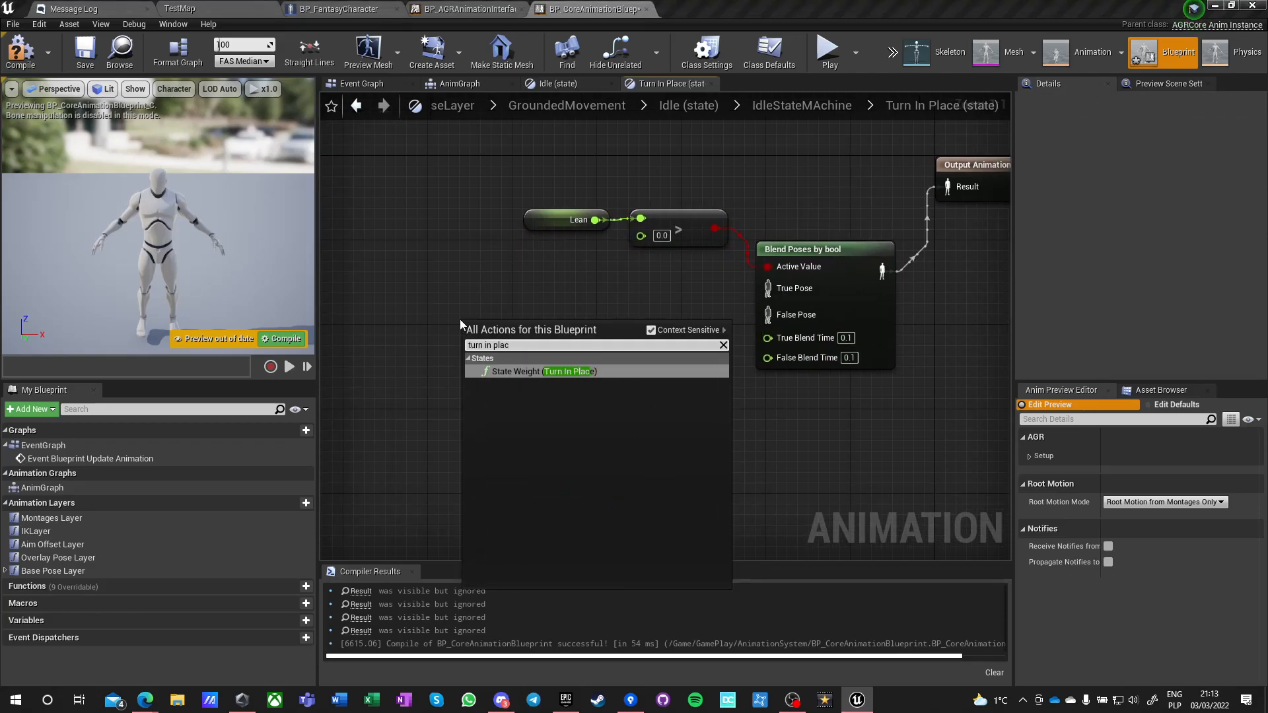
key("BackSpace")
key("BackSpace")
key("BackSpace")
key("BackSpace")
key("BackSpace")
key("BackSpace")
key("BackSpace")
key("BackSpace")
key("BackSpace")
key("BackSpace")
key("BackSpace")
key("BackSpace")
type("turn in")
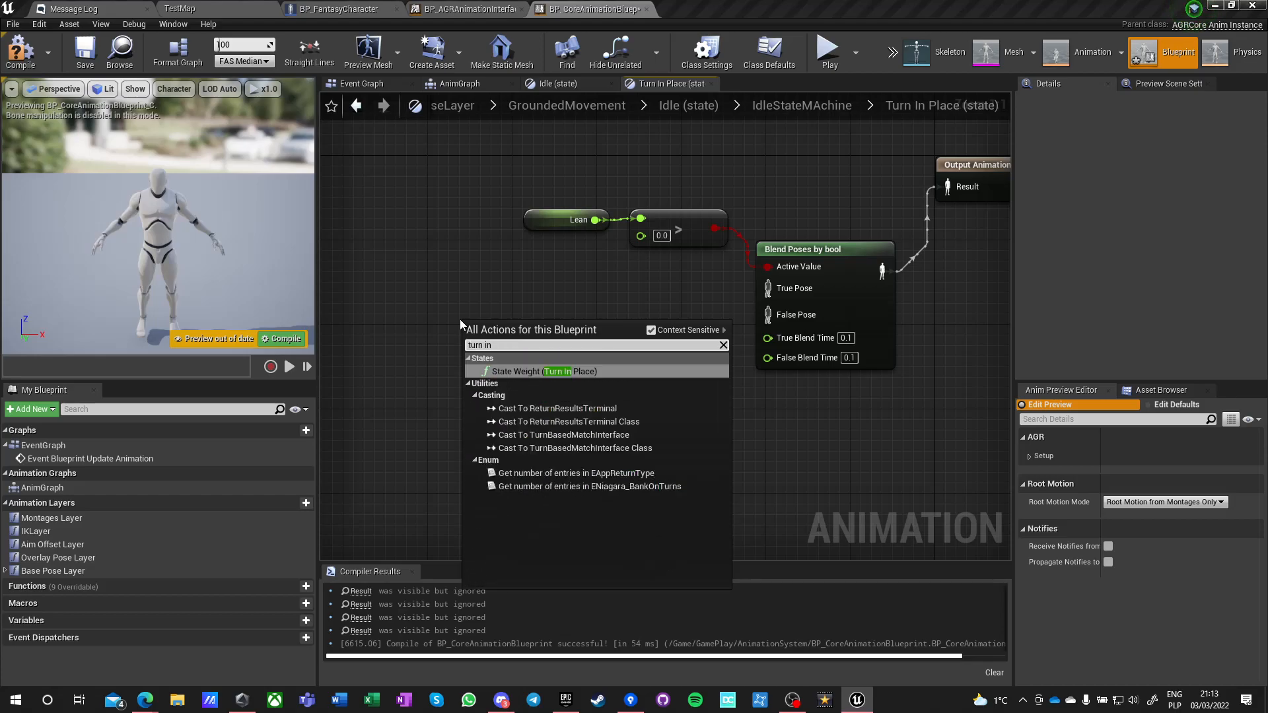
key("BackSpace")
key("BackSpace")
key("BackSpace")
key("BackSpace")
key("BackSpace")
key("BackSpace")
key("BackSpace")
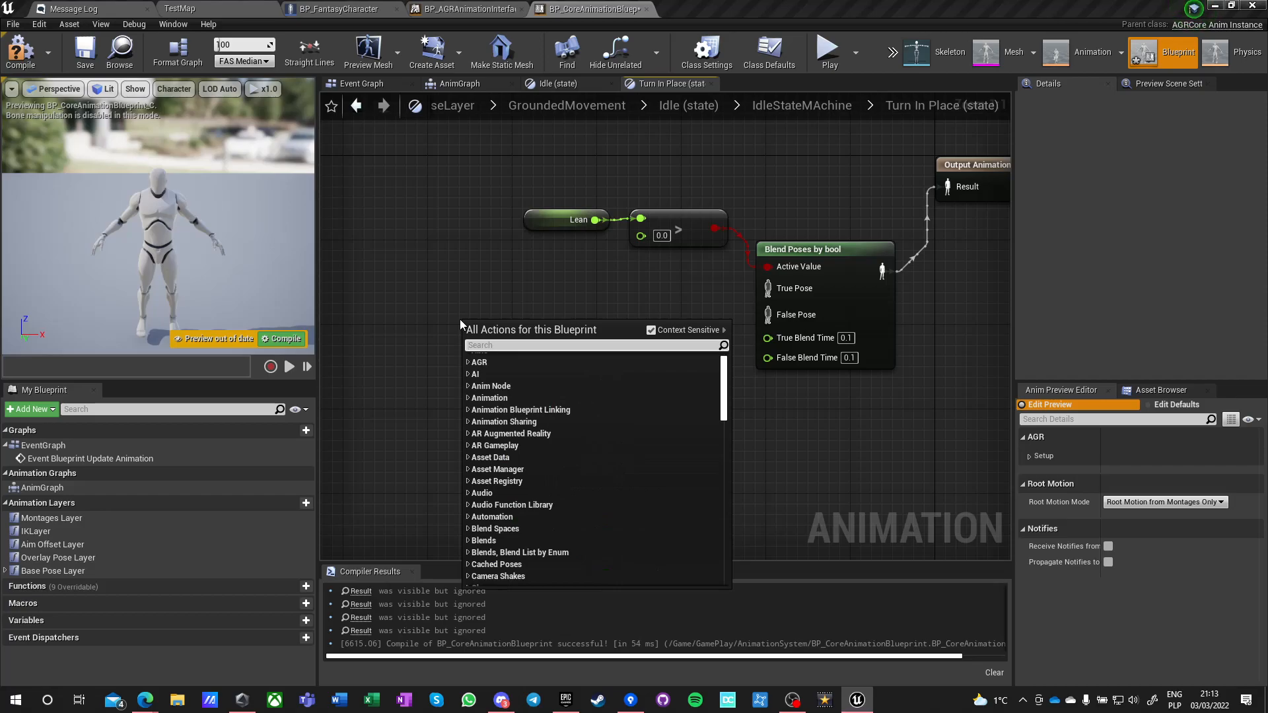
Add Play TurnLt90_Loop and Play TurnRt90_Loop nodes to the Turn In Place graph, placed one above the other.
type("play 90 l")
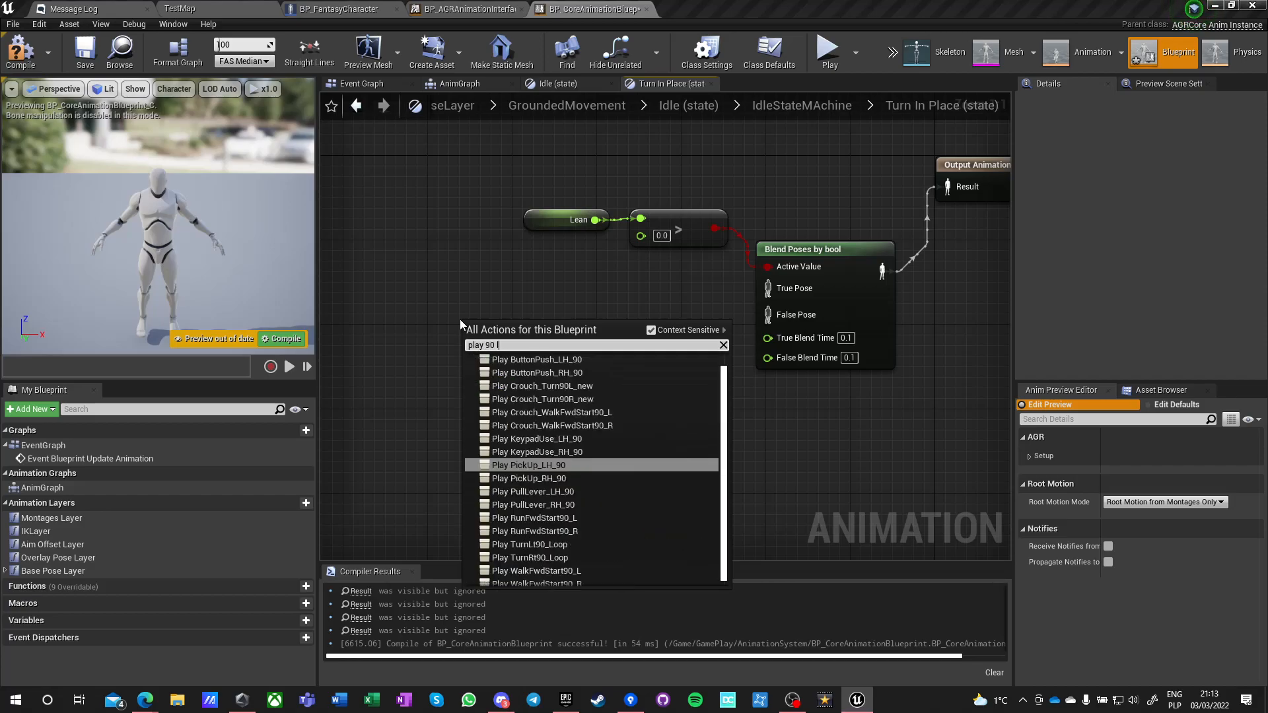
type("oo")
key("Return")
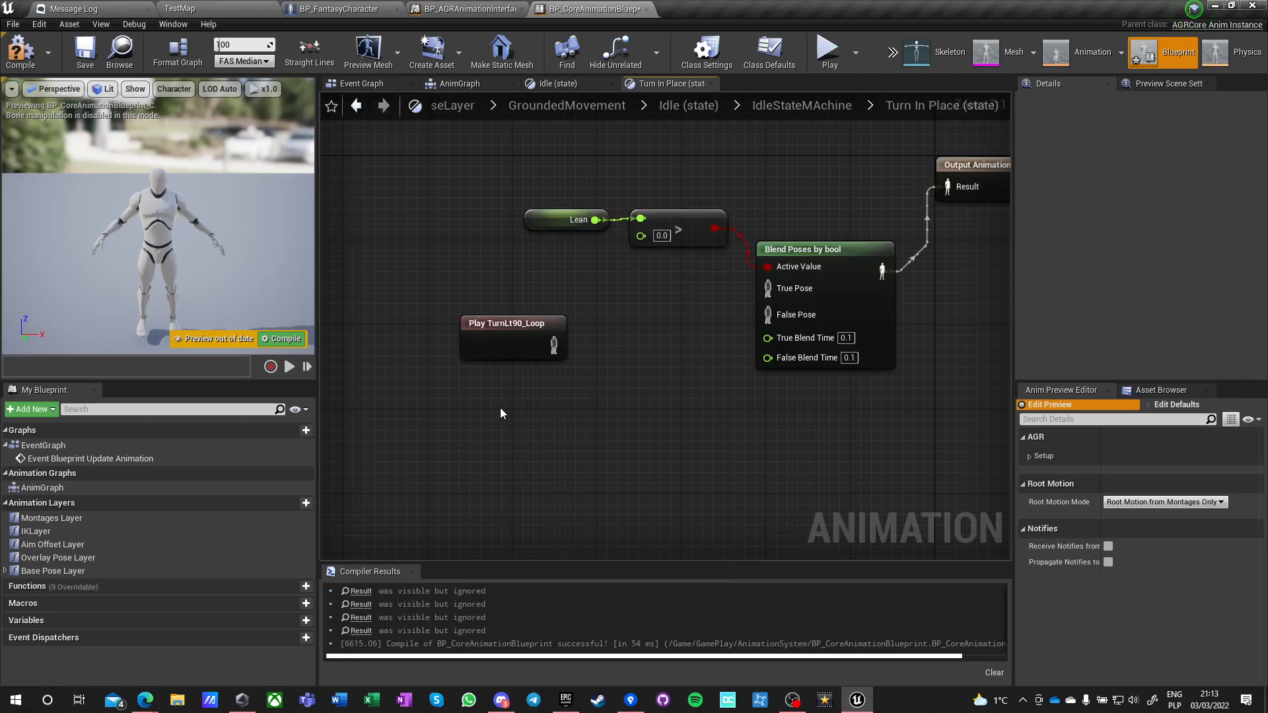
right_click(466, 411)
type("play 90 loop")
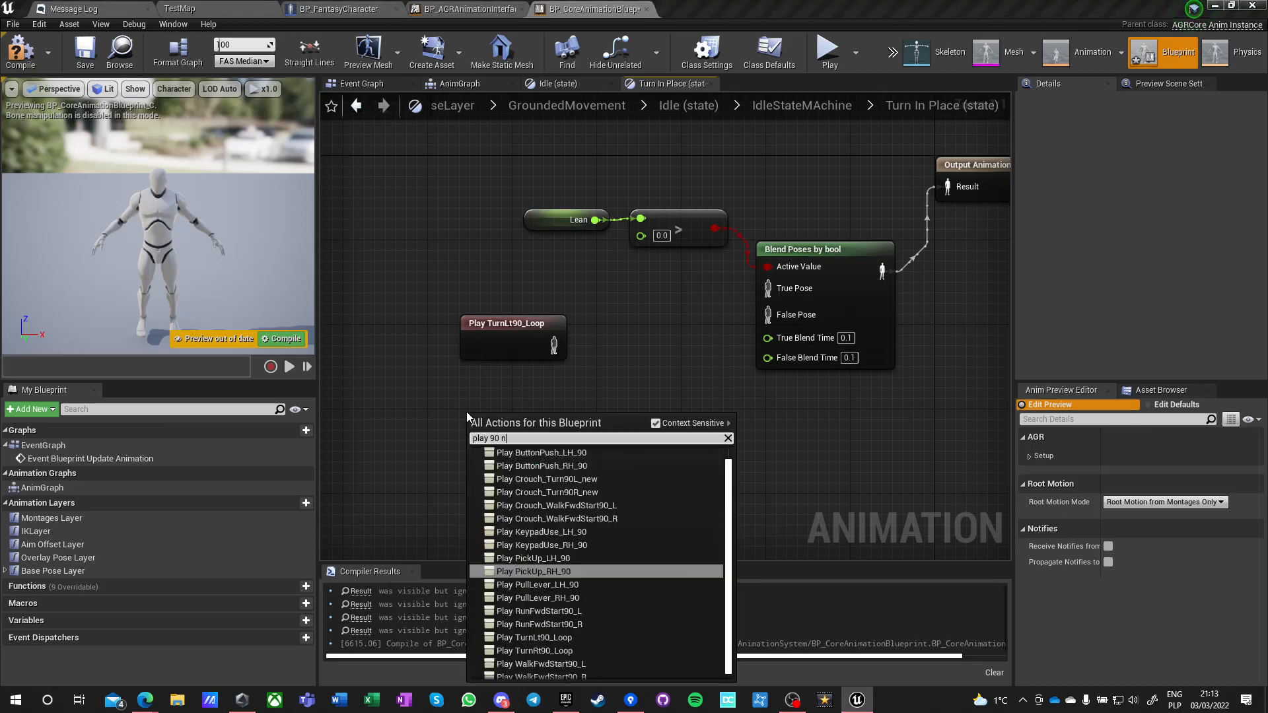
key("Down")
key("Return")
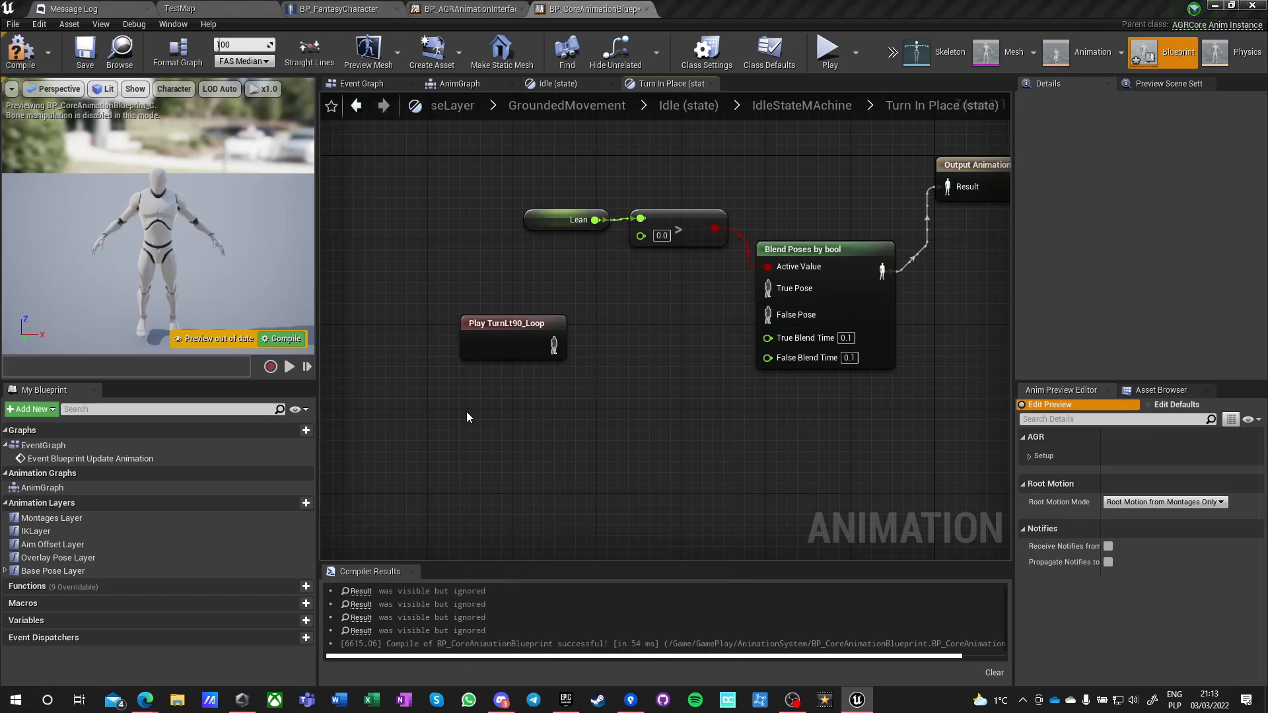
left_click_drag(482, 345, 493, 376)
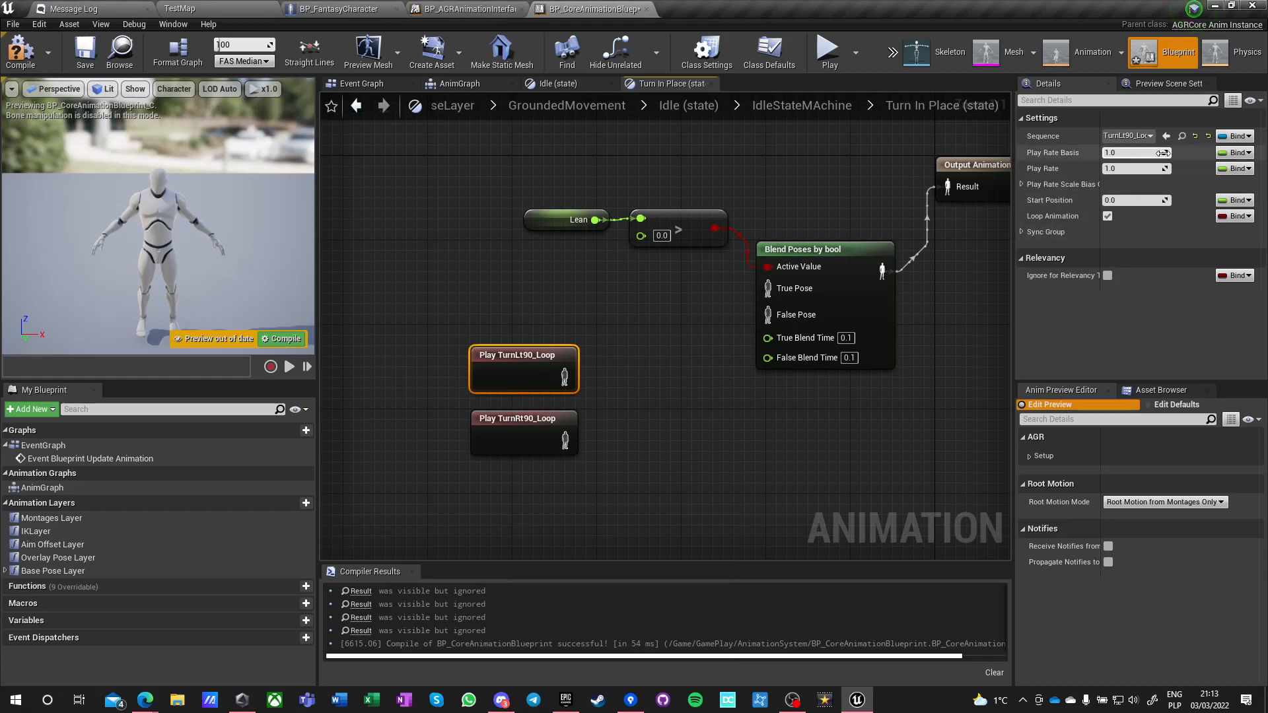
left_click(1234, 169)
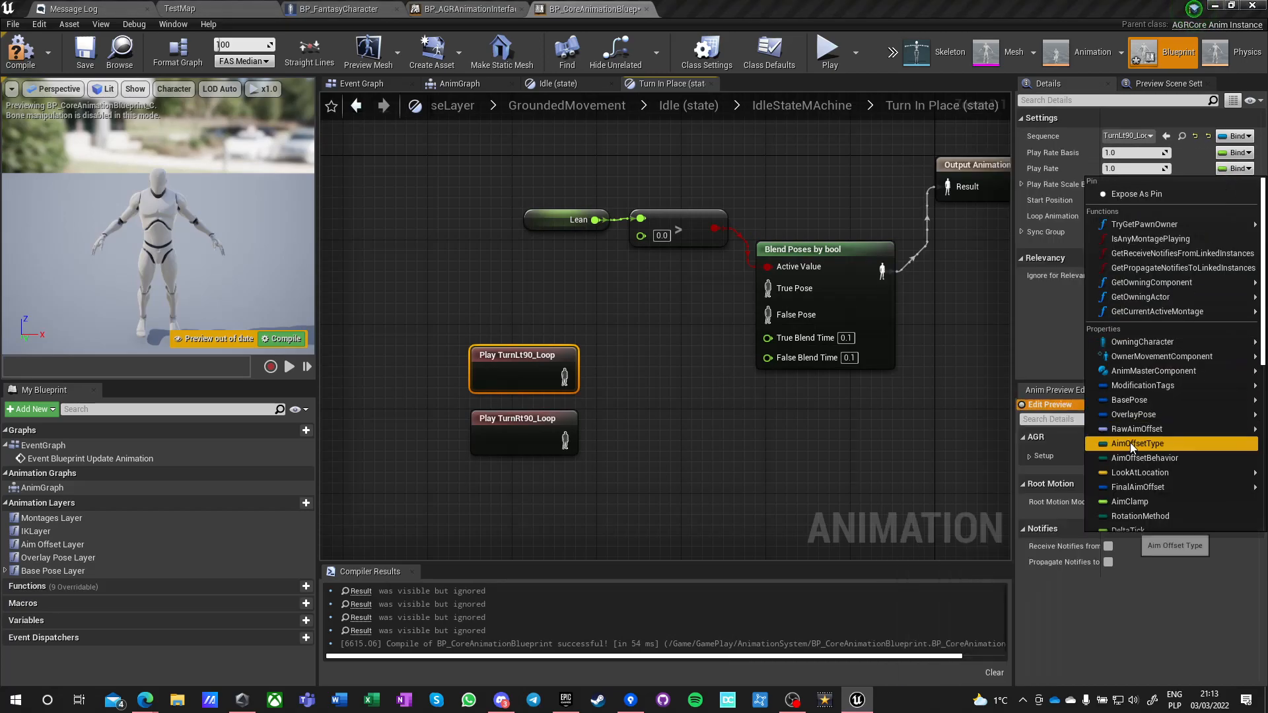
scroll(1131, 442, "down", 1)
mouse_move(1128, 434)
scroll(1128, 434, "down", 3)
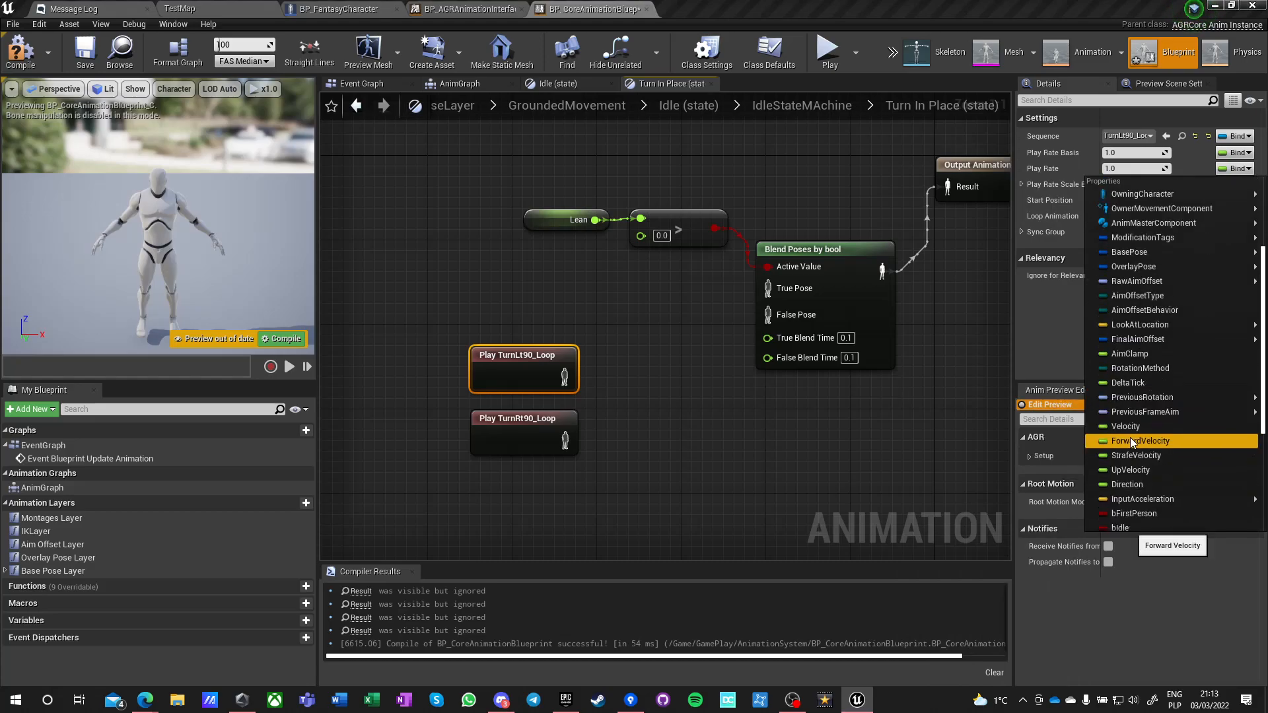
scroll(1169, 287, "down", 3)
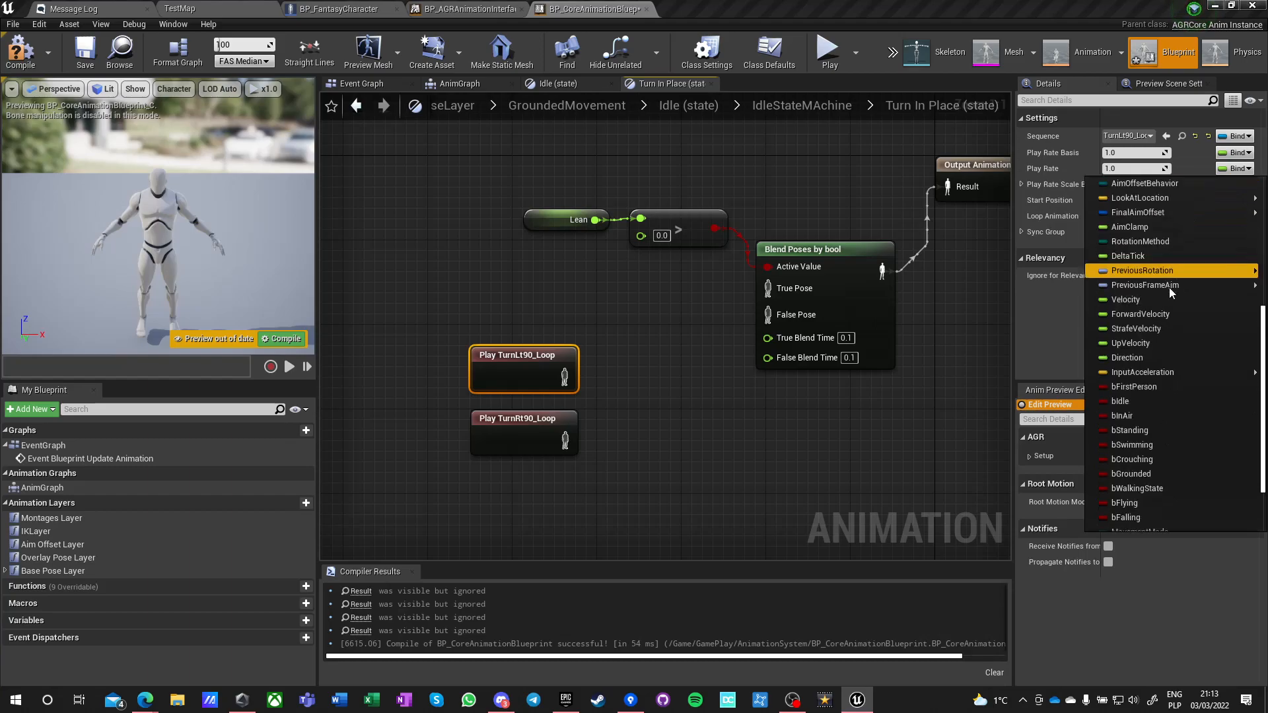
scroll(1176, 315, "down", 3)
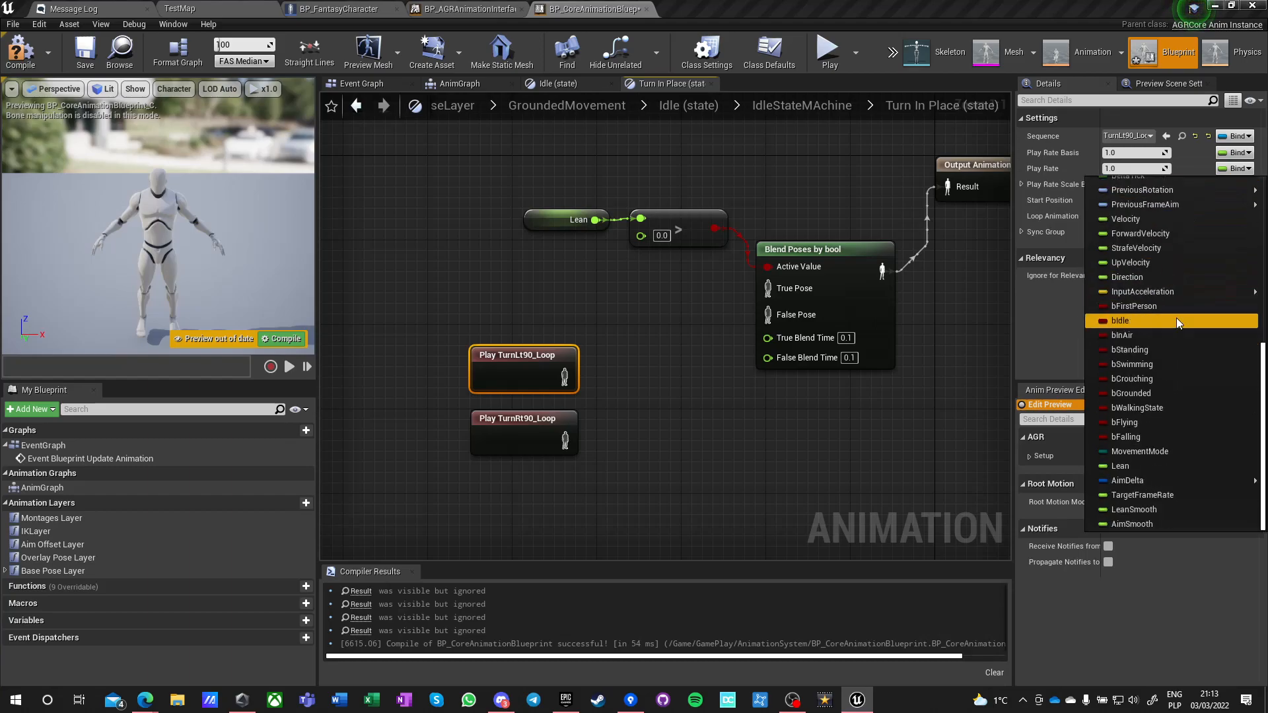
left_click(1139, 465)
left_click(515, 252)
right_click_drag(514, 251, 723, 177)
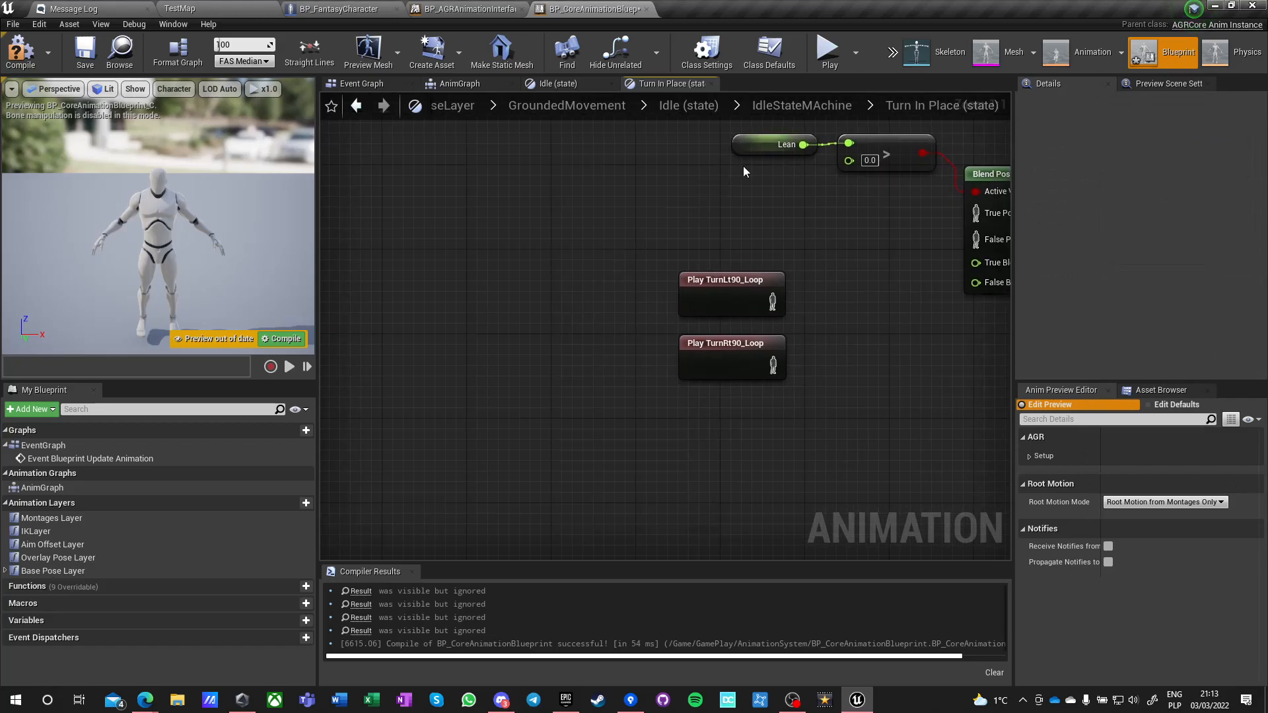
Bind the Play Rate of the Play TurnLt90_Loop node to the Lean property.
left_click(738, 278)
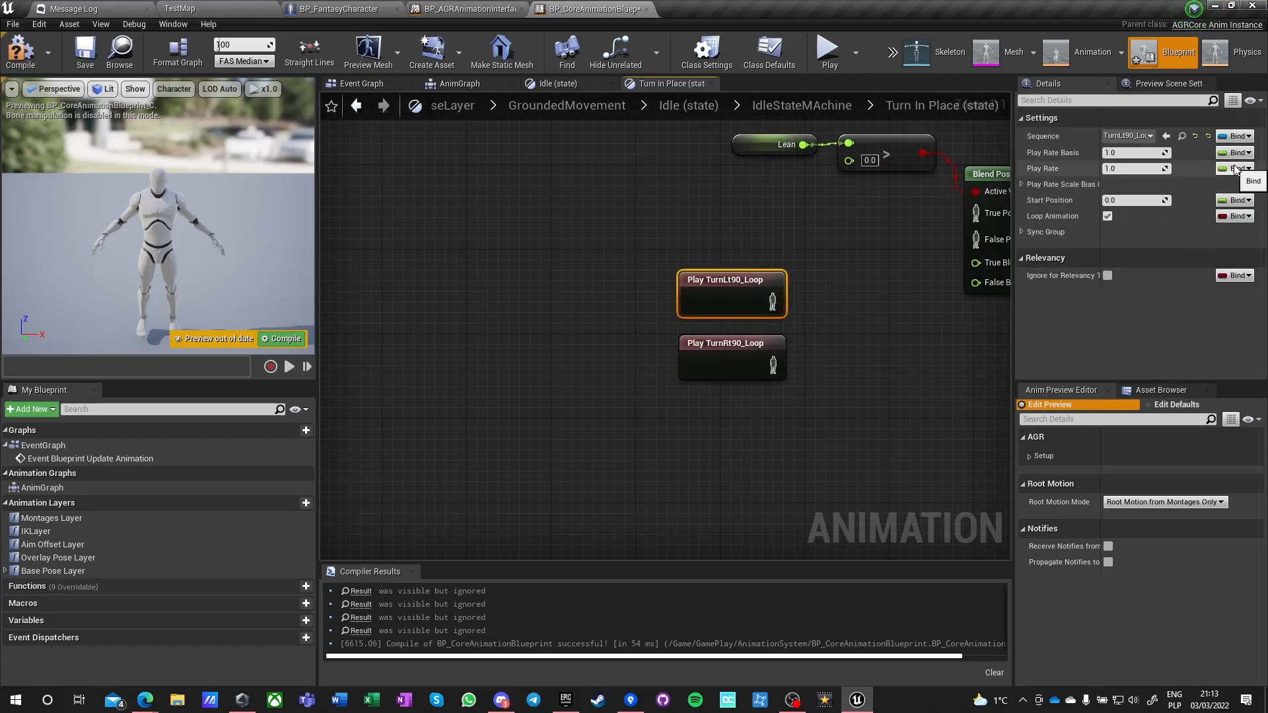
left_click(1235, 168)
scroll(1139, 383, "down", 2)
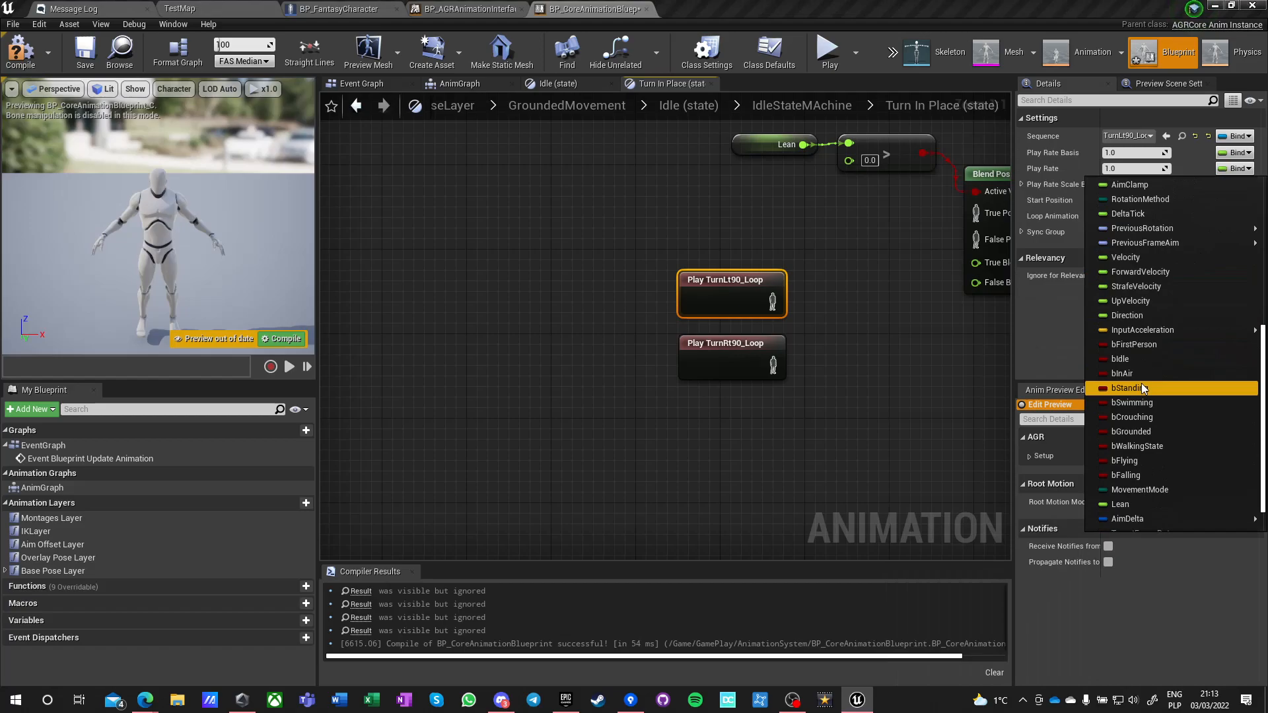
left_click(1133, 502)
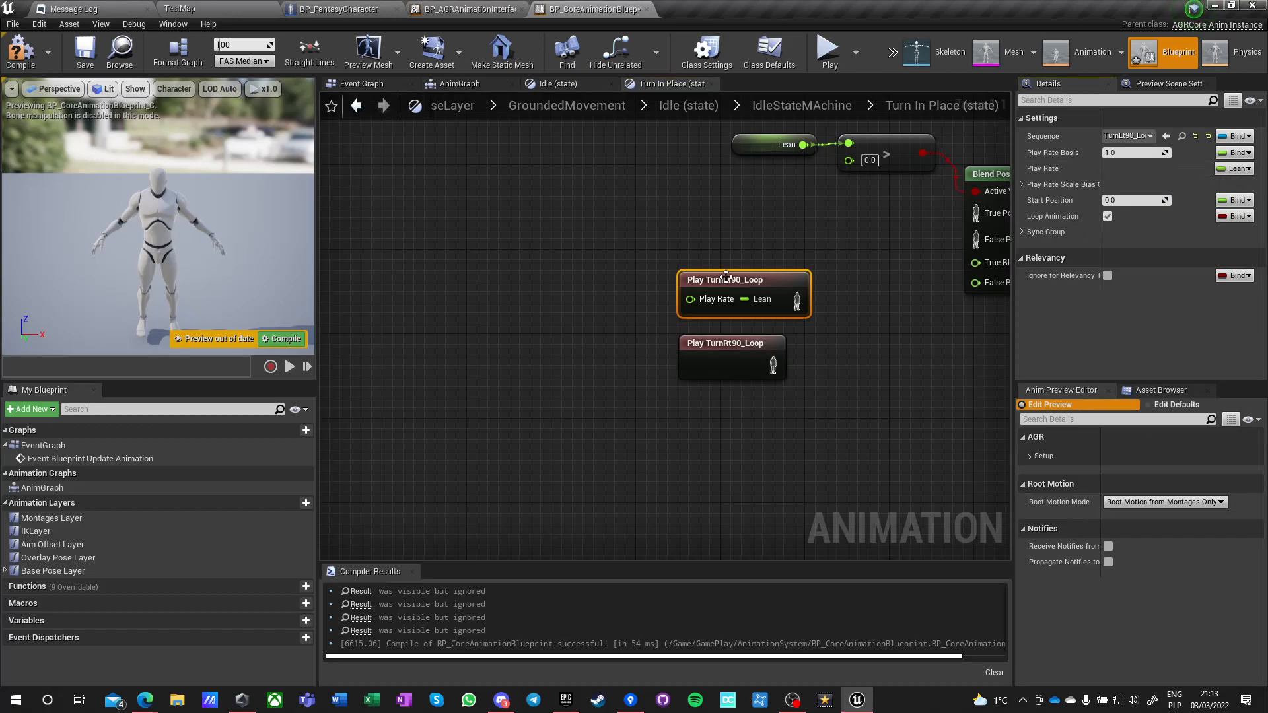
Remove the Lean binding from the Play Rate of Play TurnLt90_Loop, keeping Play Rate as a pin.
left_click(1235, 169)
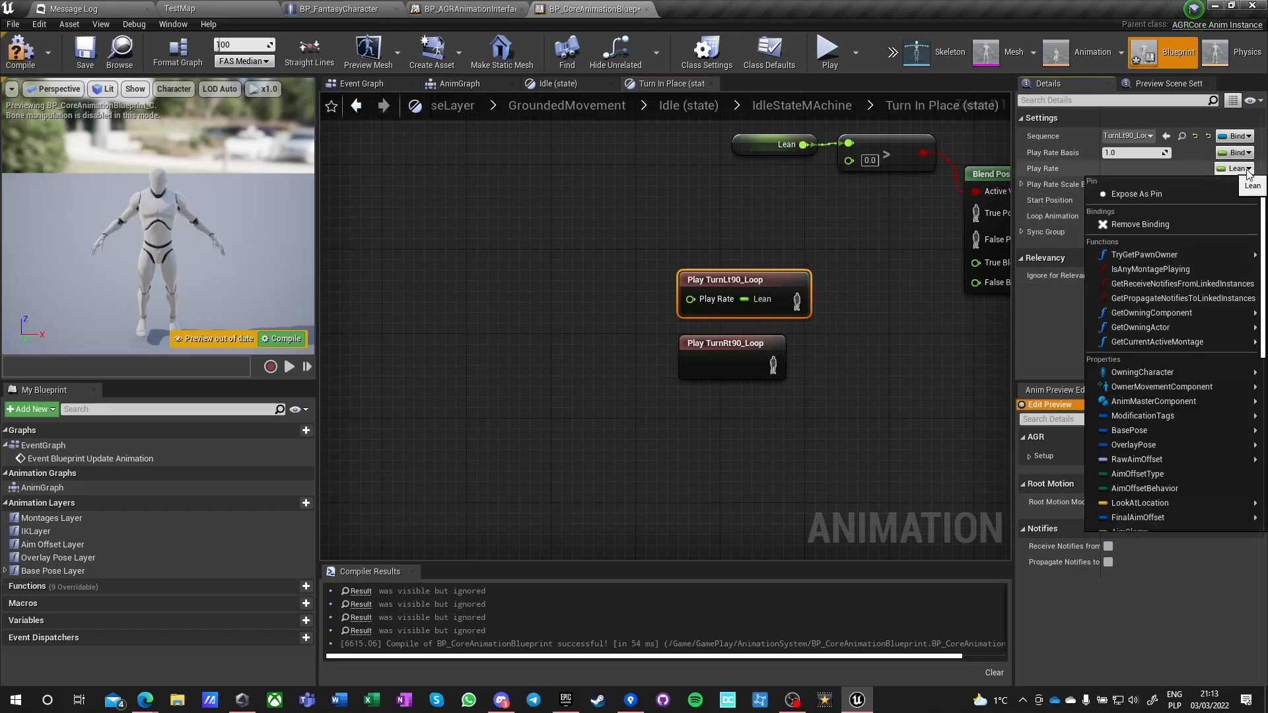
scroll(1176, 478, "down", 2)
scroll(1175, 473, "down", 4)
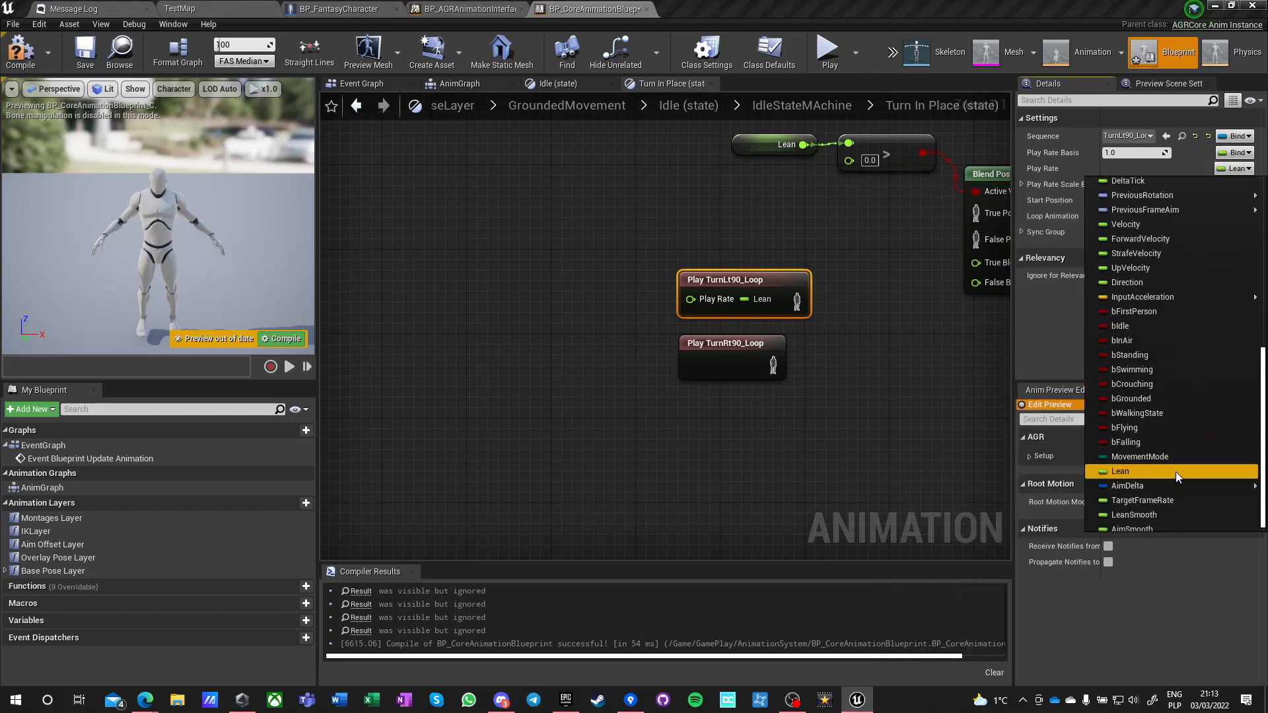
mouse_move(1137, 480)
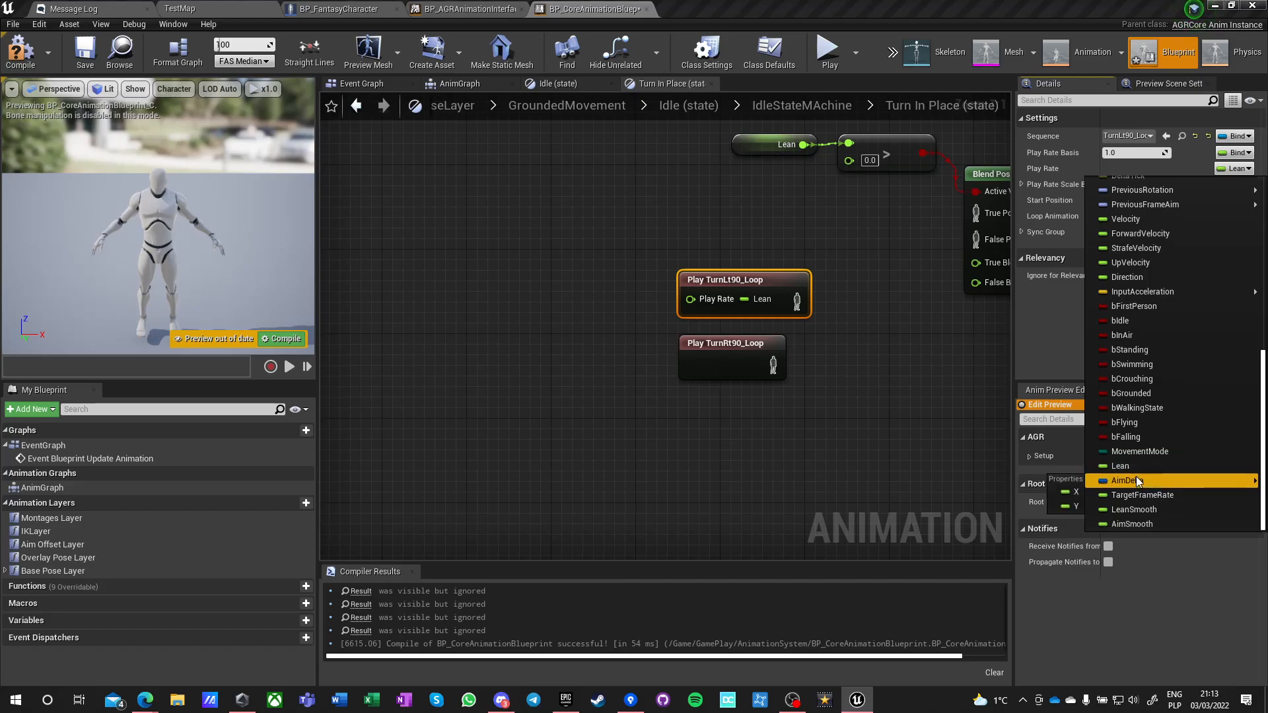
left_click(721, 285)
left_click(1235, 169)
left_click(1235, 168)
left_click(1235, 168)
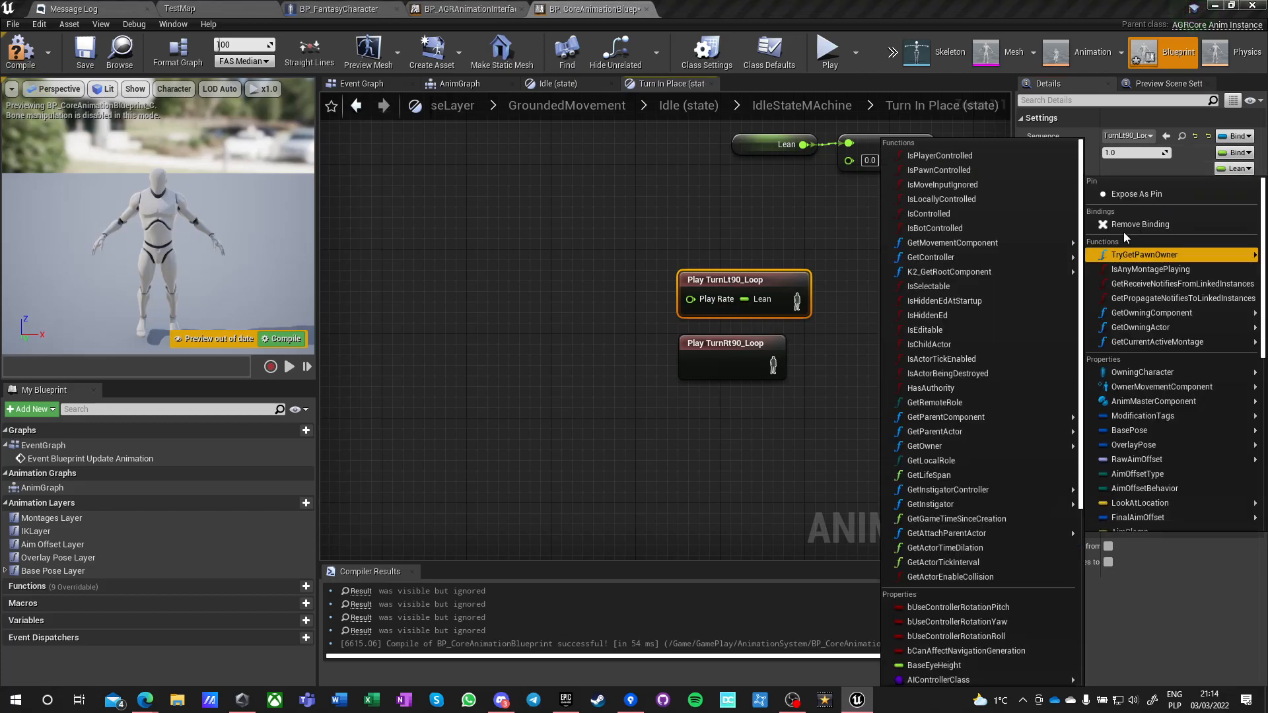
left_click(1124, 223)
Expose Play Rate as a pin on the Play TurnRt90_Loop node.
left_click(660, 331)
left_click(708, 357)
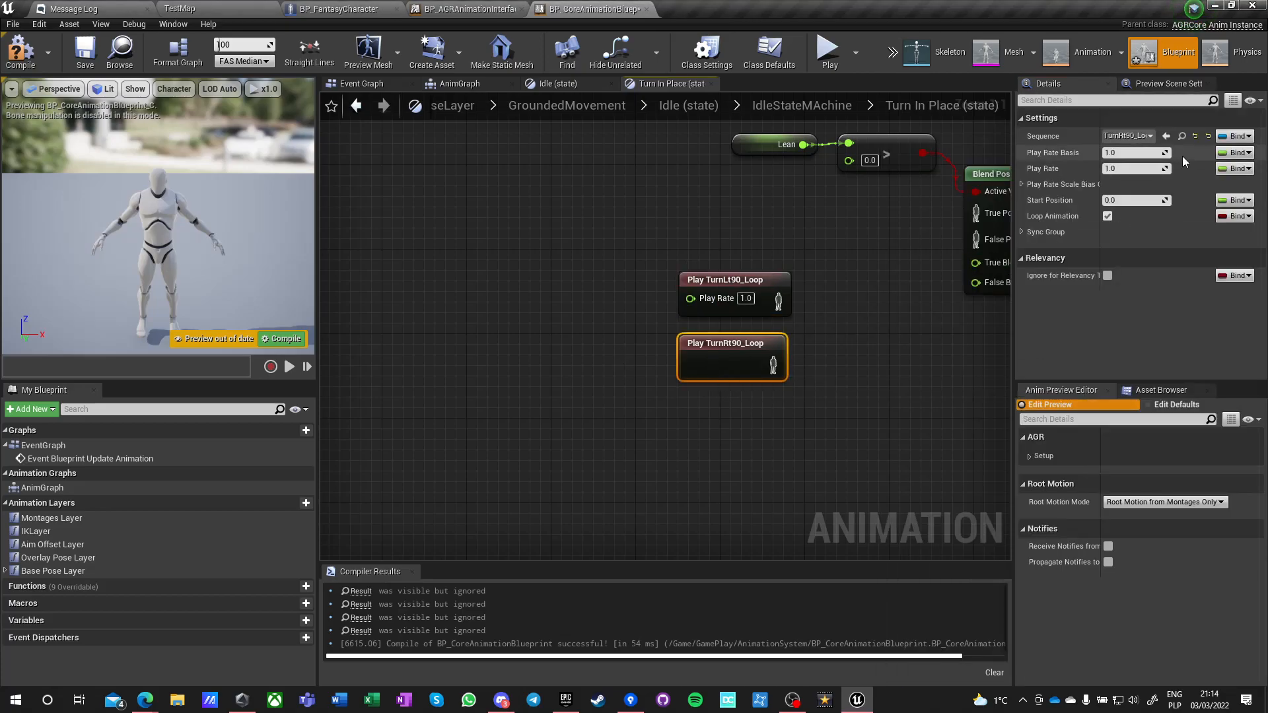
left_click(1236, 168)
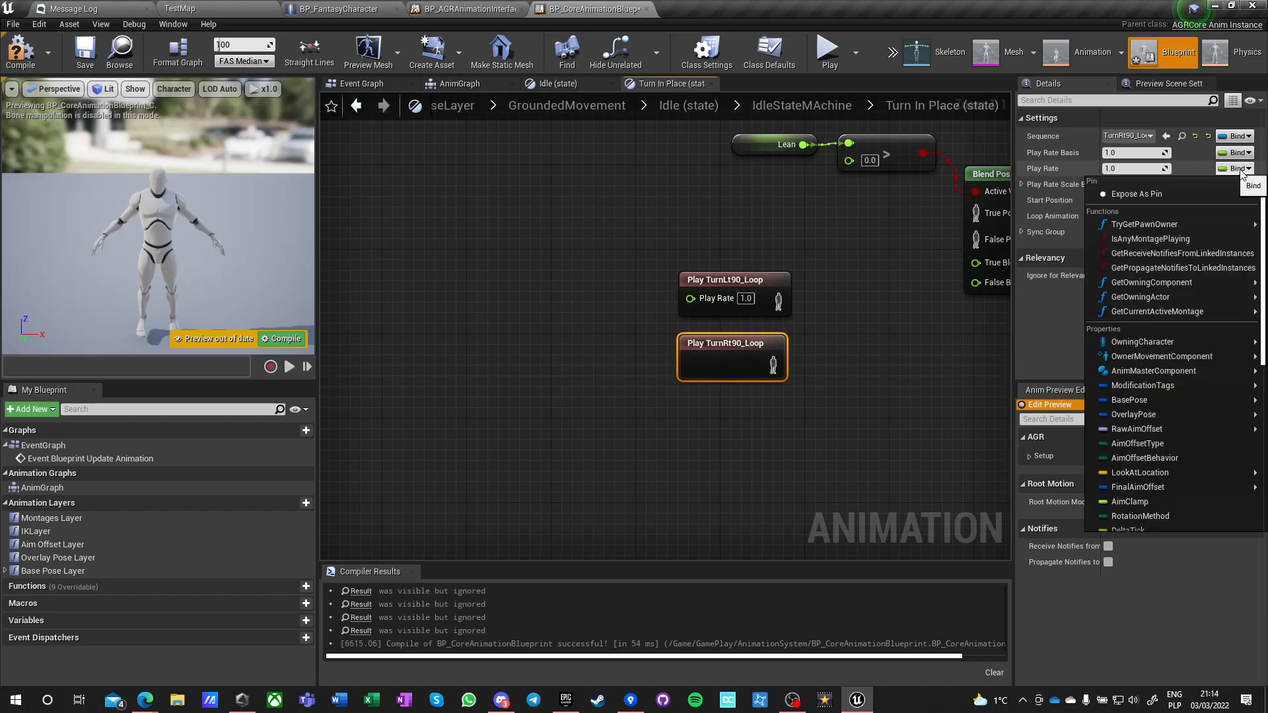
left_click(1186, 185)
left_click(516, 388)
Drive the Play Rate of both TurnLt90_Loop and TurnRt90_Loop with the absolute value (ABS) of Lean.
right_click_drag(379, 312, 533, 291)
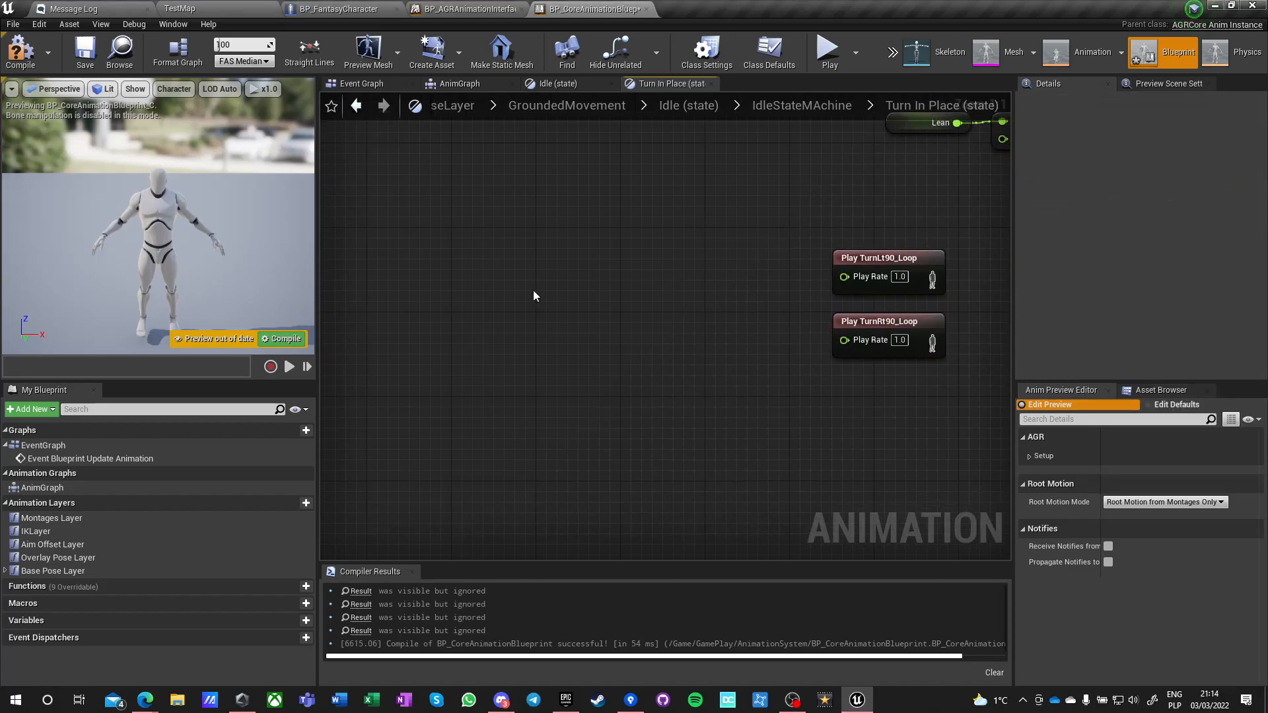
right_click(528, 290)
type("lean")
key("Return")
left_click_drag(608, 302, 654, 308)
type("abs")
key("Return")
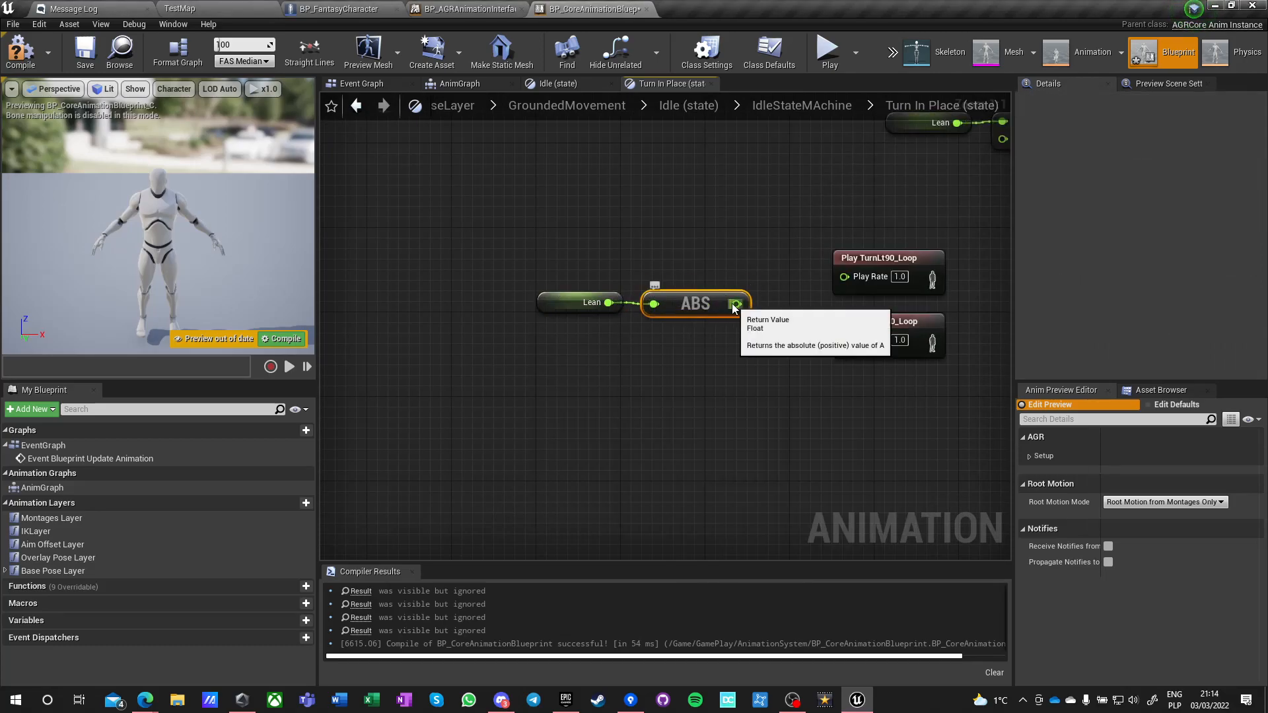
left_click_drag(736, 304, 844, 276)
left_click_drag(843, 348, 737, 304)
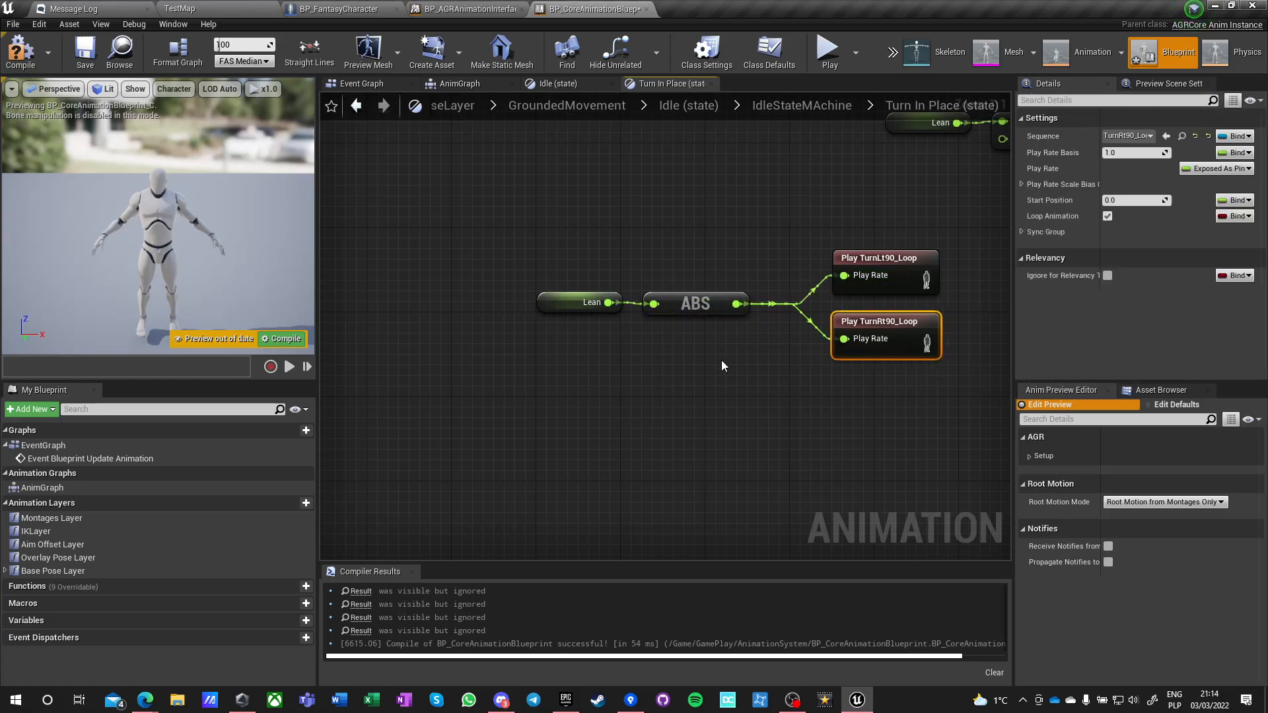
left_click(602, 406)
Set the Target Frame Rate to 180 in the class defaults' AGR setup and compile the blueprint.
right_click_drag(437, 421, 225, 415)
left_click(769, 52)
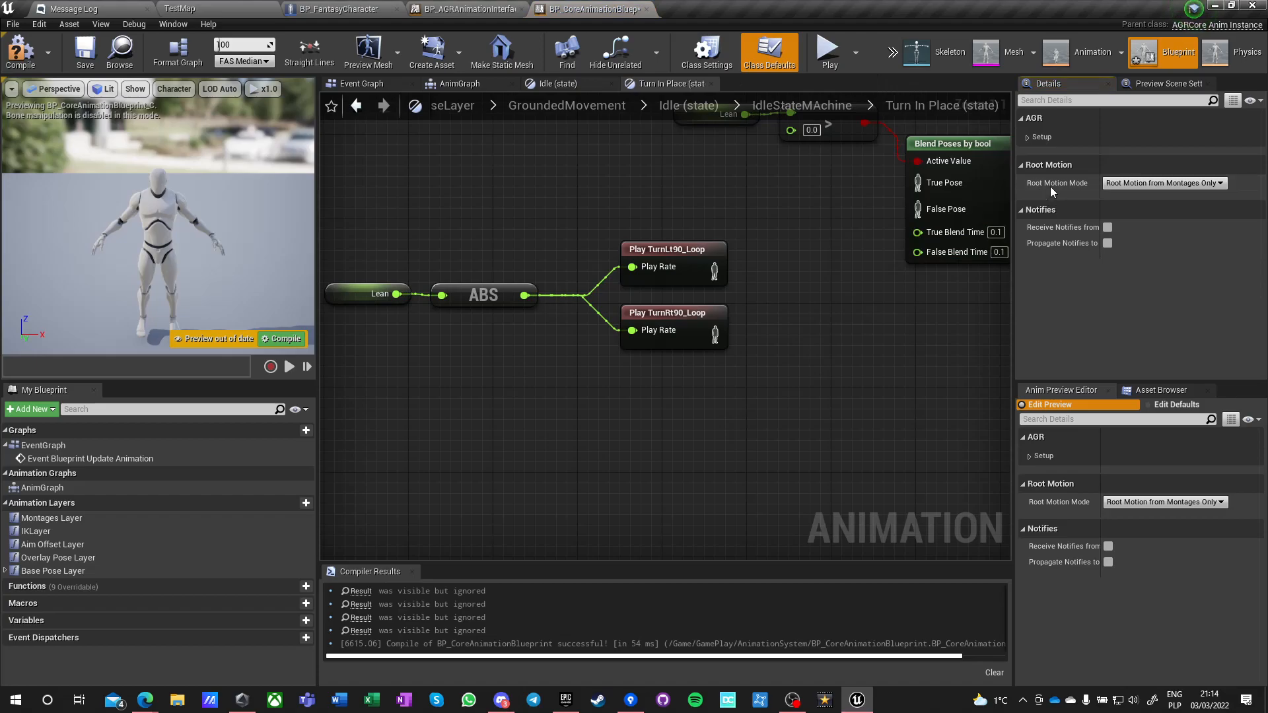
left_click(1028, 137)
left_click(1116, 155)
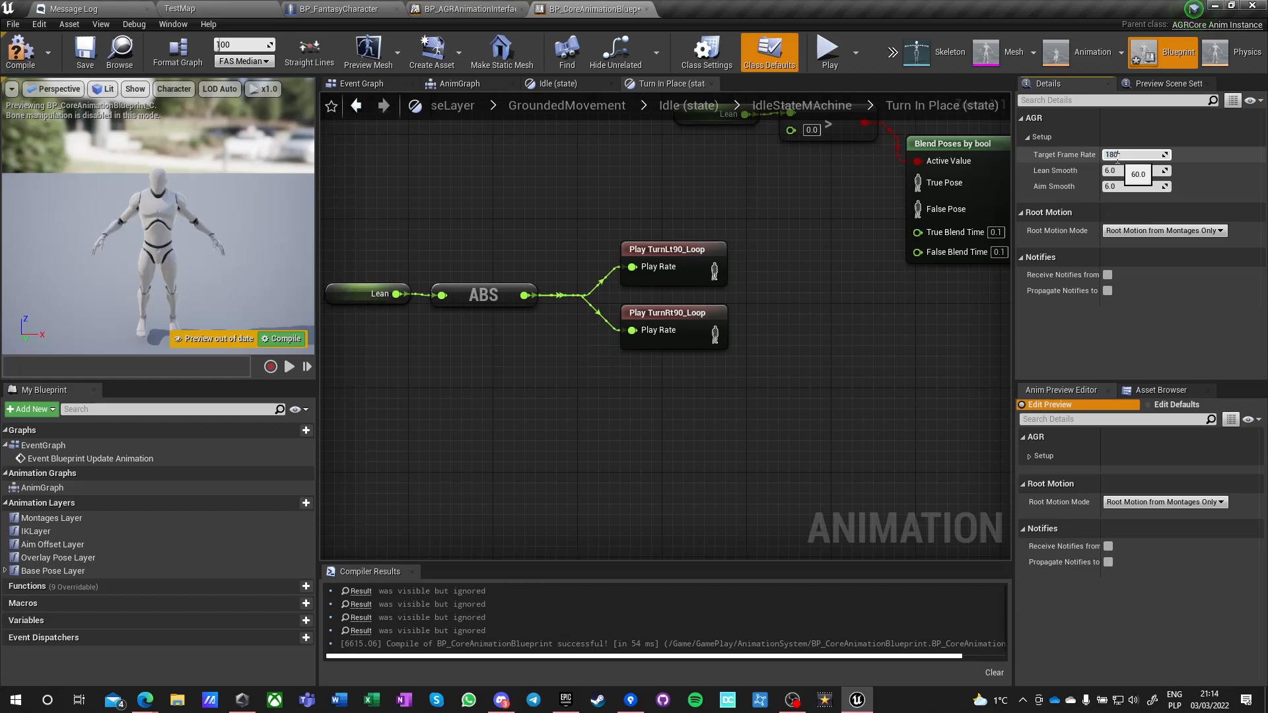
key("Return")
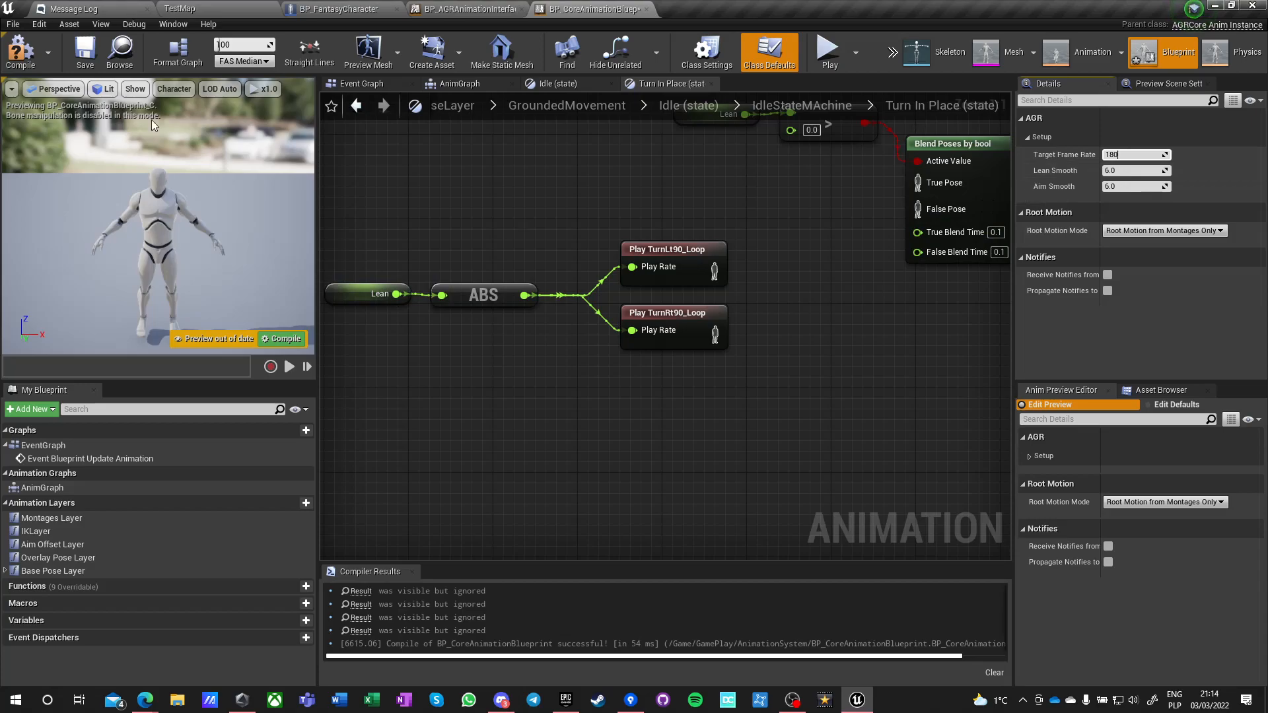
left_click(20, 51)
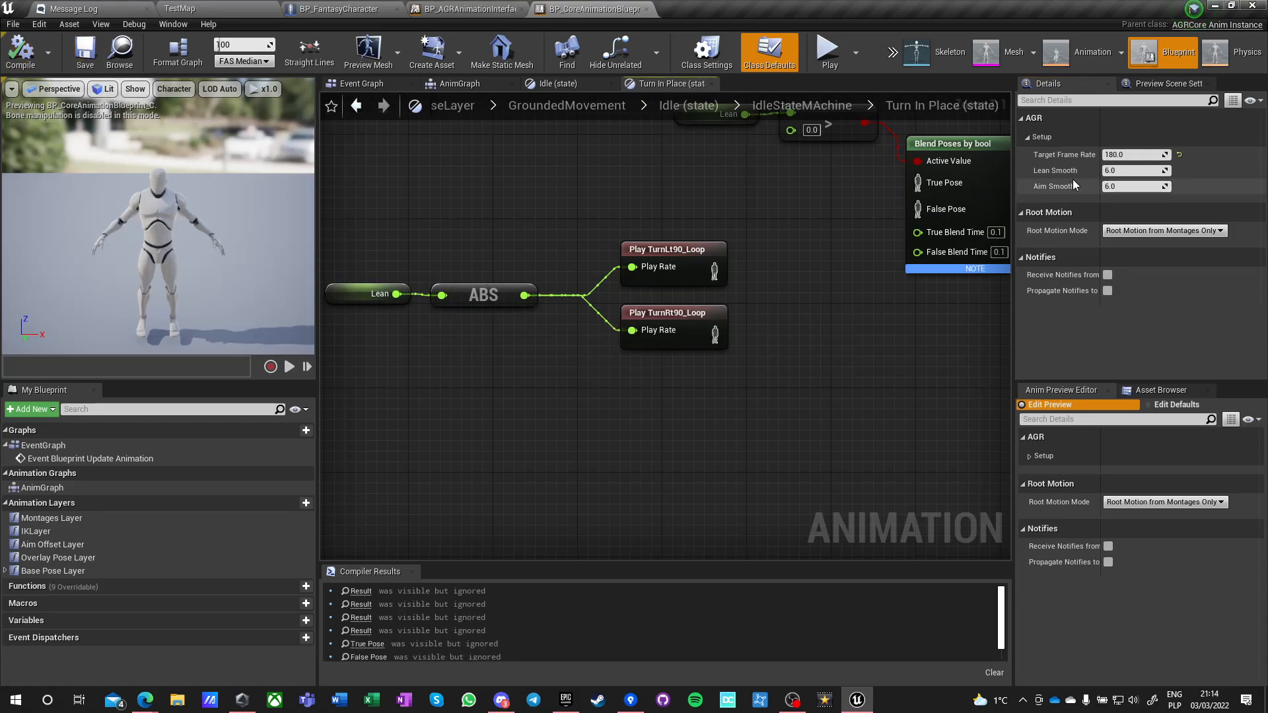
left_click(1126, 154)
Connect Play TurnLt90_Loop to True Pose and Play TurnRt90_Loop to False Pose of Blend Poses by bool, and compile.
left_click(729, 426)
right_click_drag(447, 423, 640, 413)
right_click_drag(753, 415, 403, 509)
left_click_drag(557, 356, 558, 420)
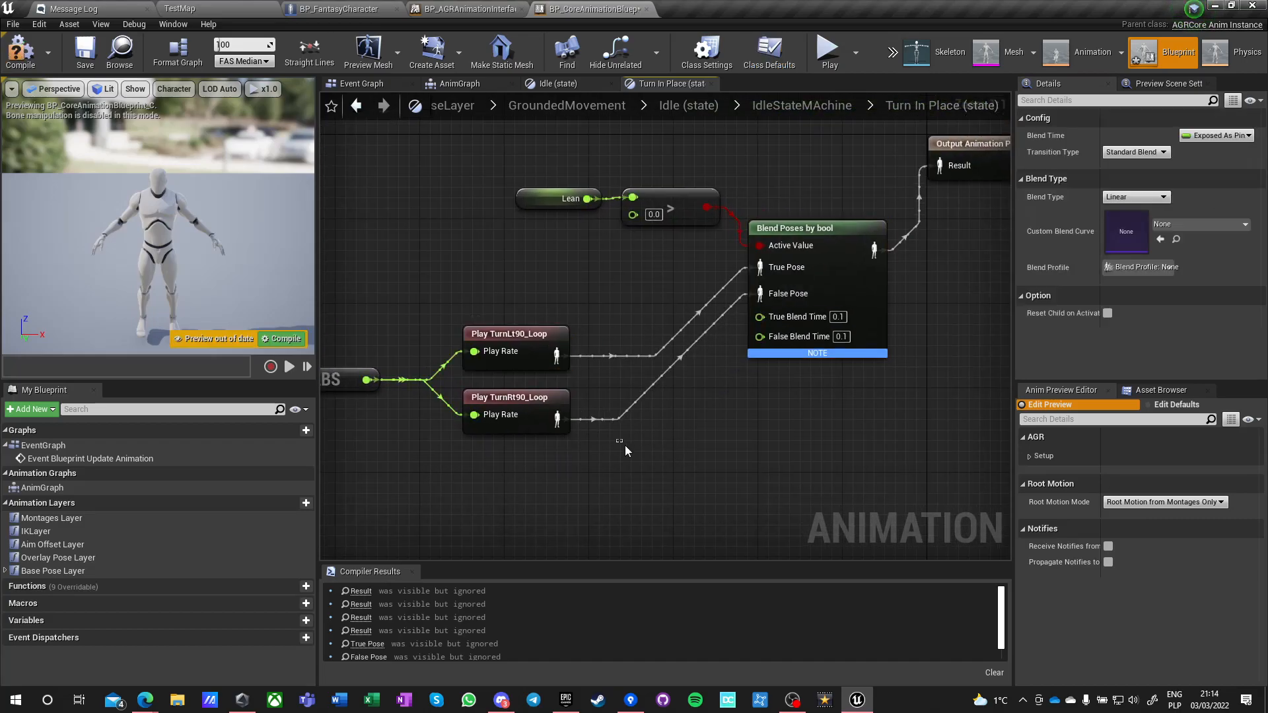
left_click(625, 447)
left_click(24, 58)
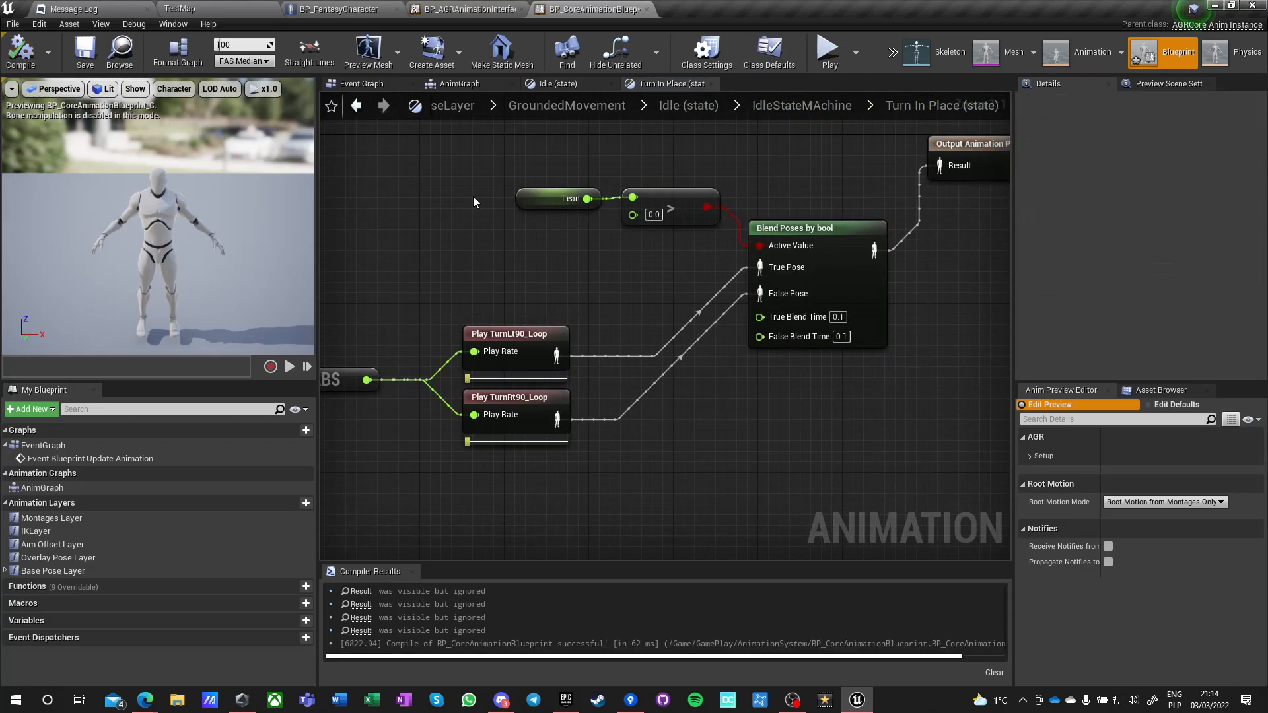
Return to the IdleStateMachine graph and add a state named Stop as the target of Entry.
left_click(802, 105)
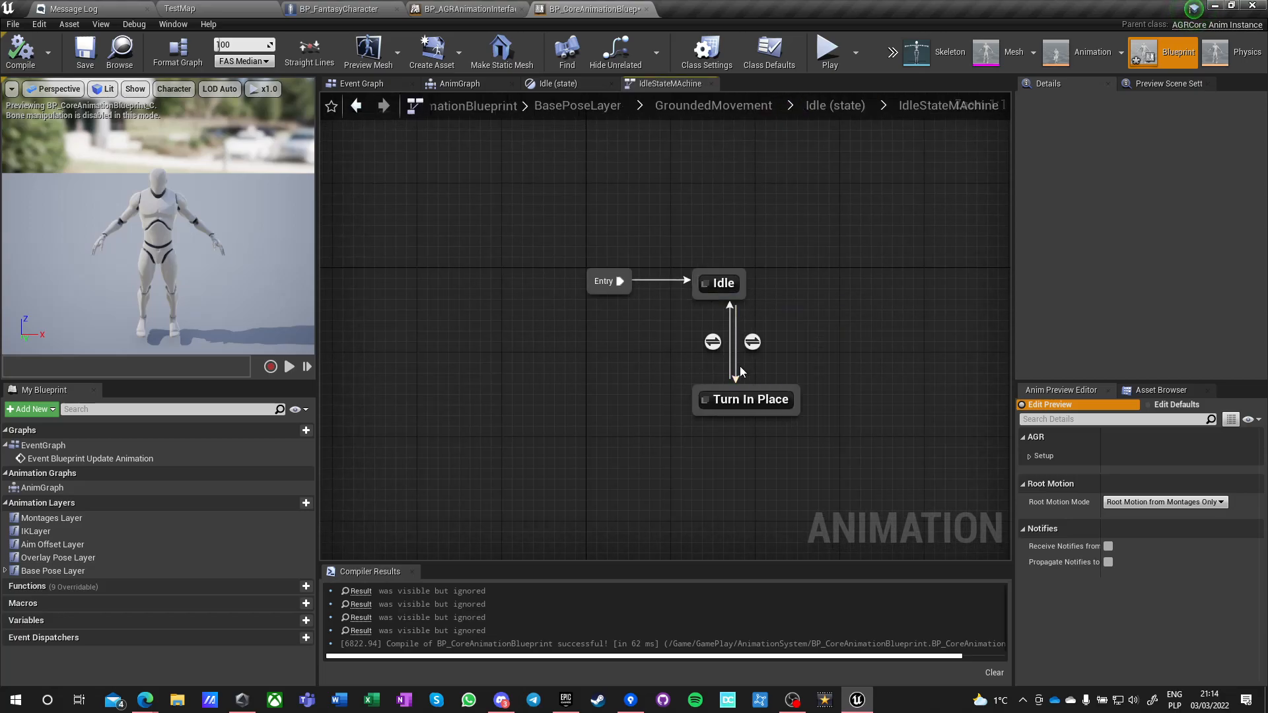
left_click_drag(593, 284, 600, 256)
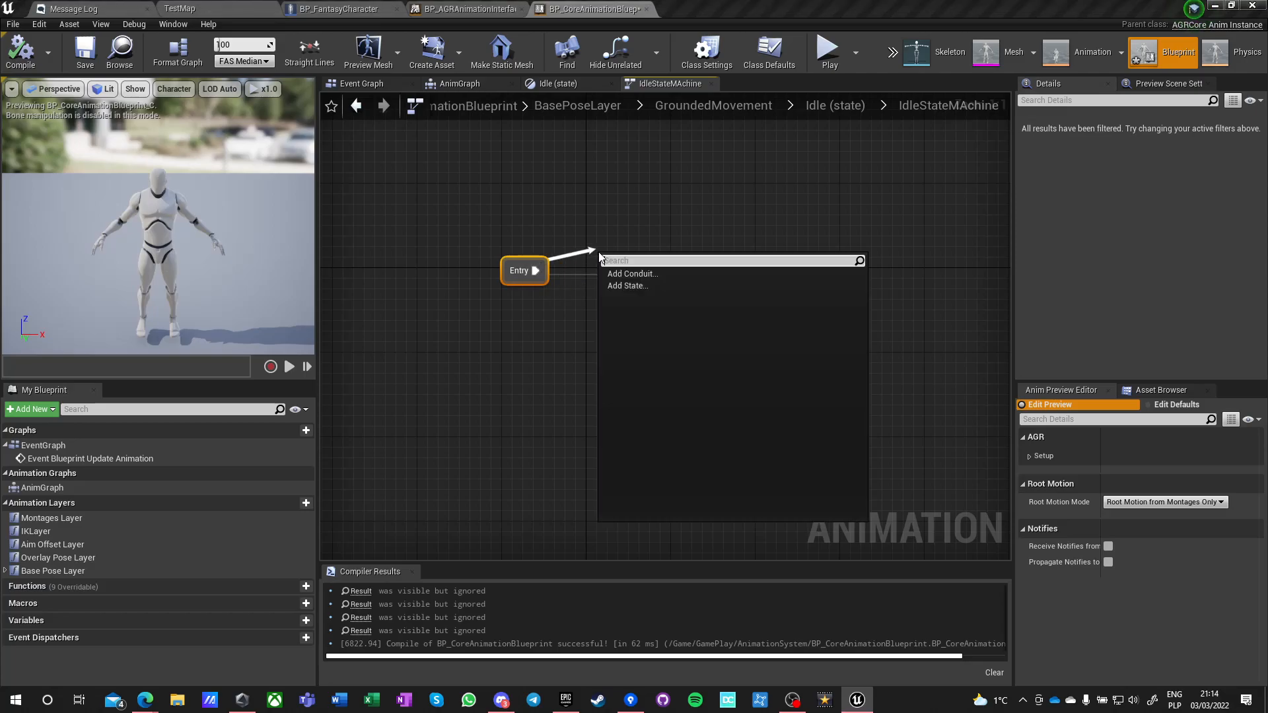
left_click(633, 285)
type("Stop")
key("Return")
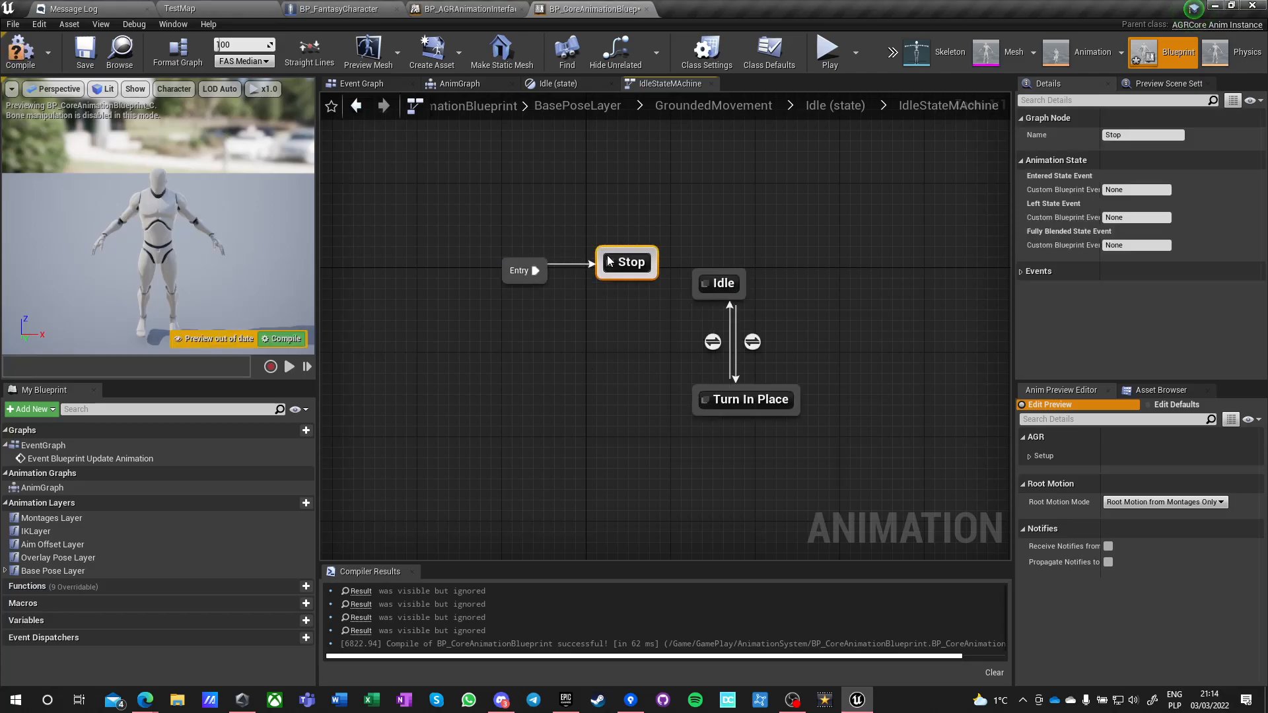
Create transitions from the Stop state to Idle and to Turn In Place.
left_click_drag(652, 265, 673, 275)
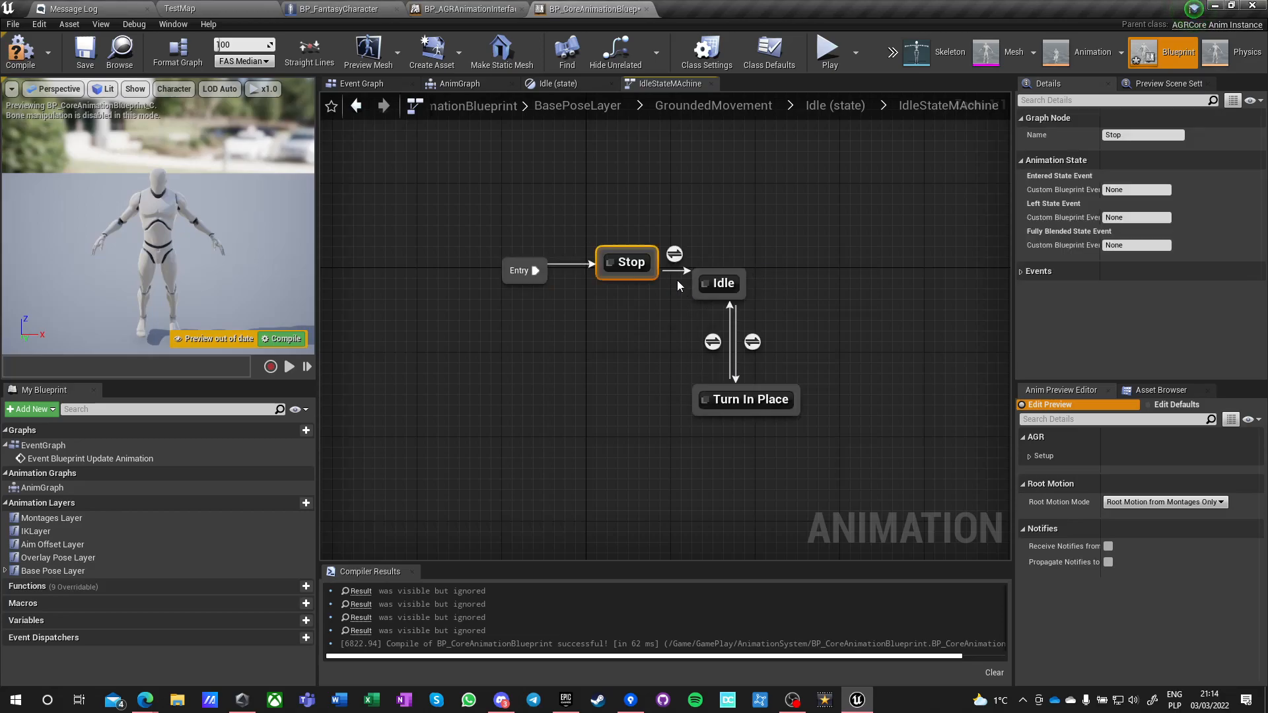
left_click(674, 254)
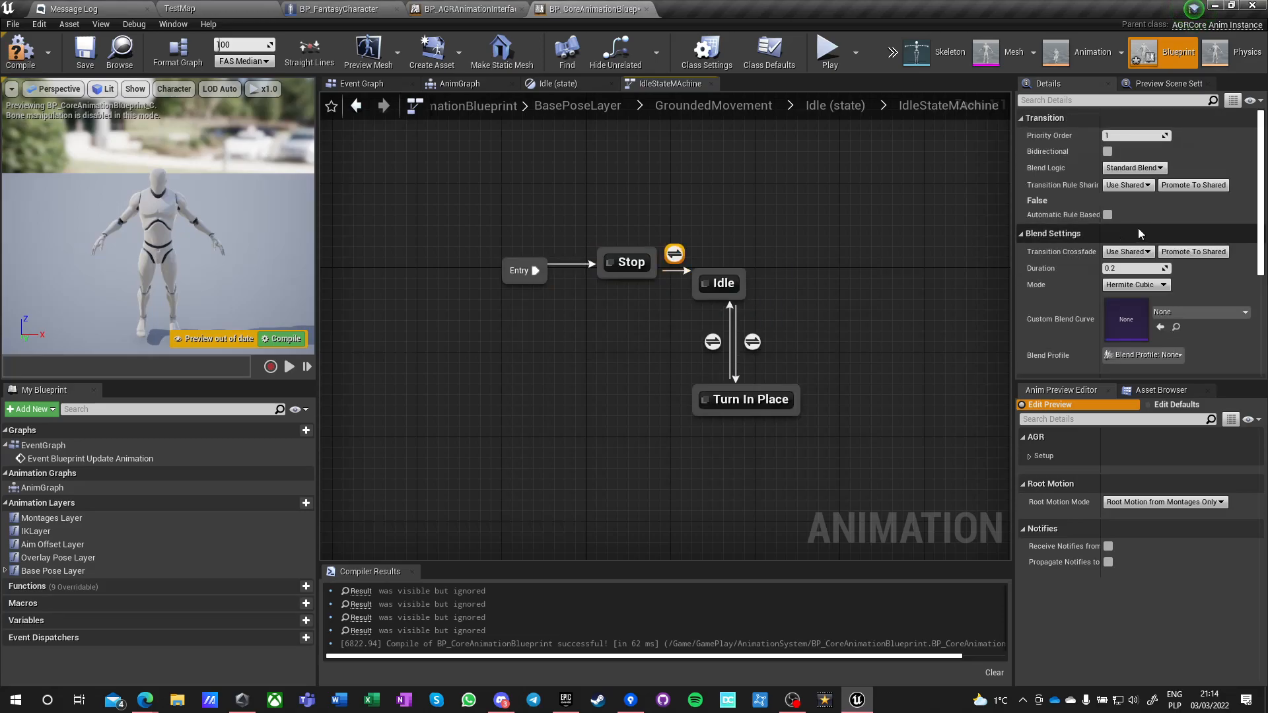
left_click(685, 299)
left_click_drag(631, 276, 695, 395)
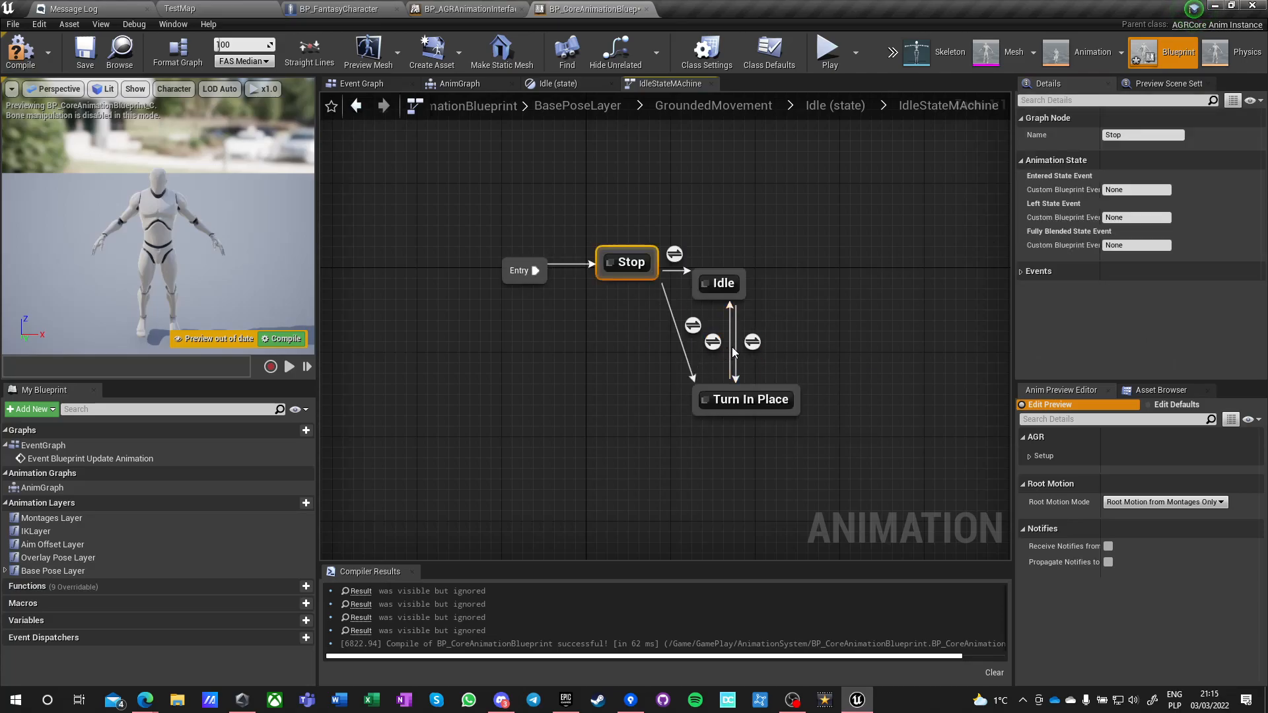
Reuse the Idle to Turn In Place condition, Lean greater than 0.1, as the Stop to Turn In Place rule.
double_click(753, 342)
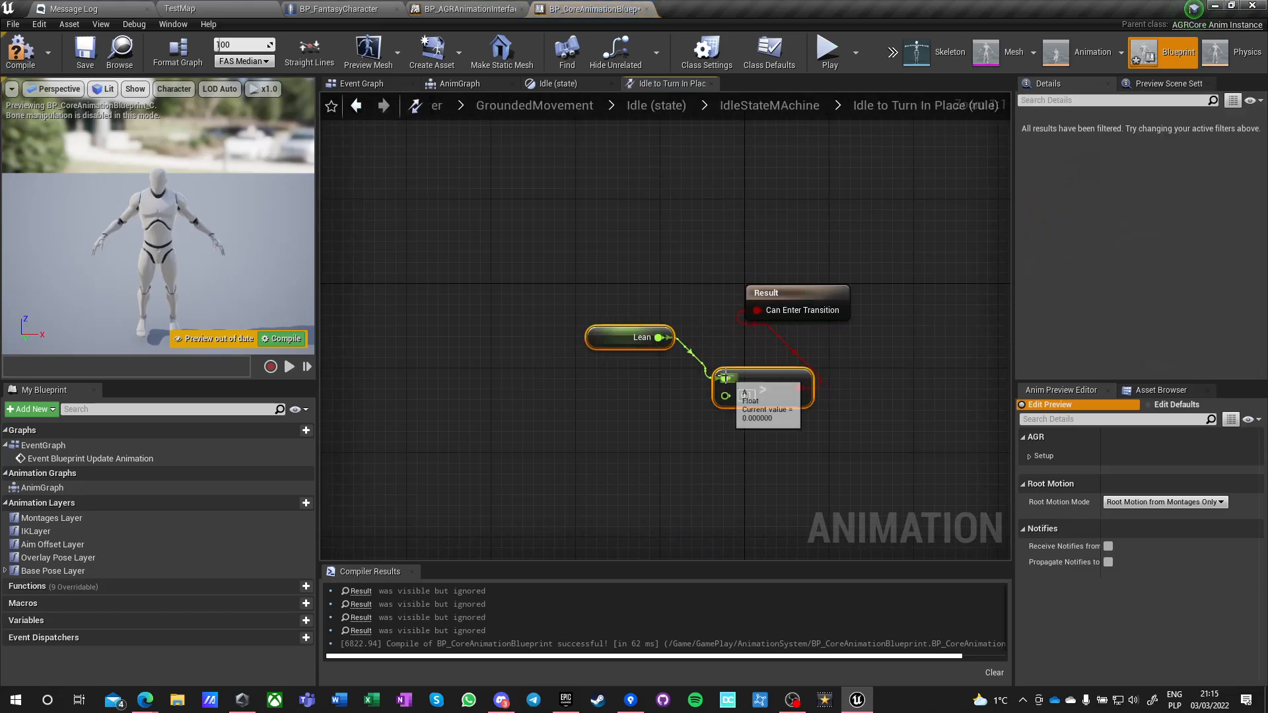
left_click(761, 107)
double_click(734, 335)
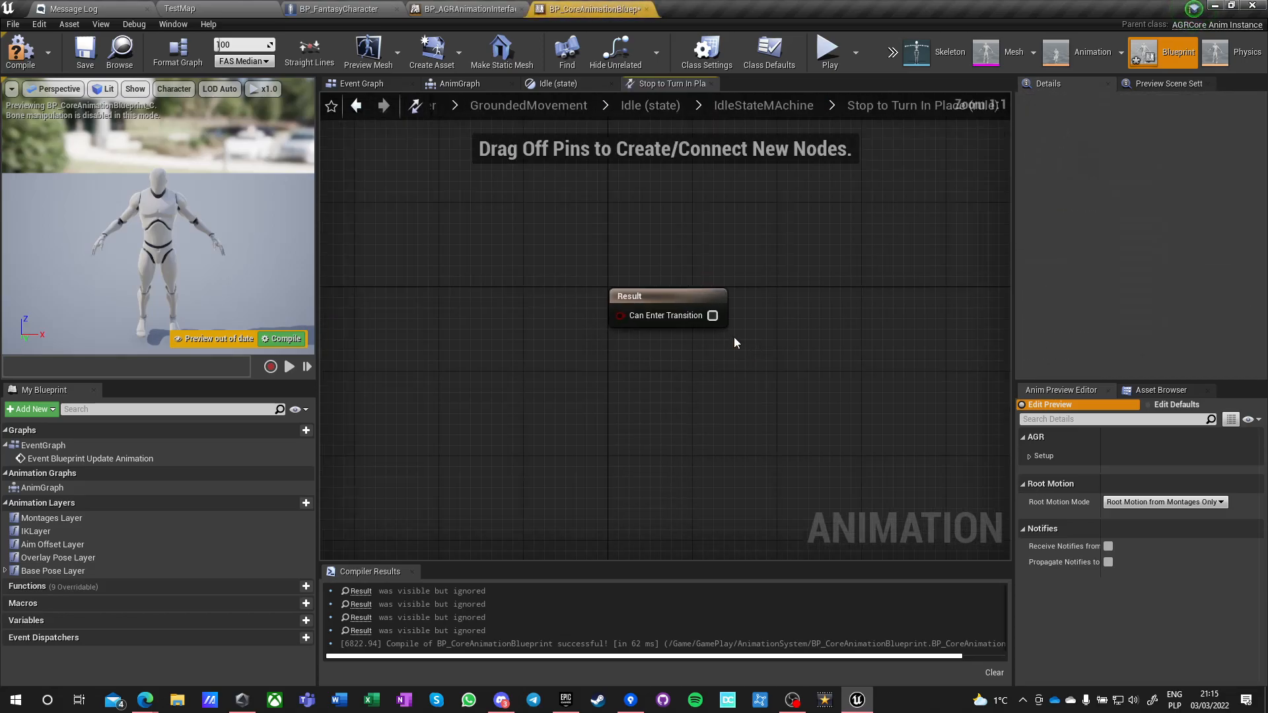
key("ctrl+v")
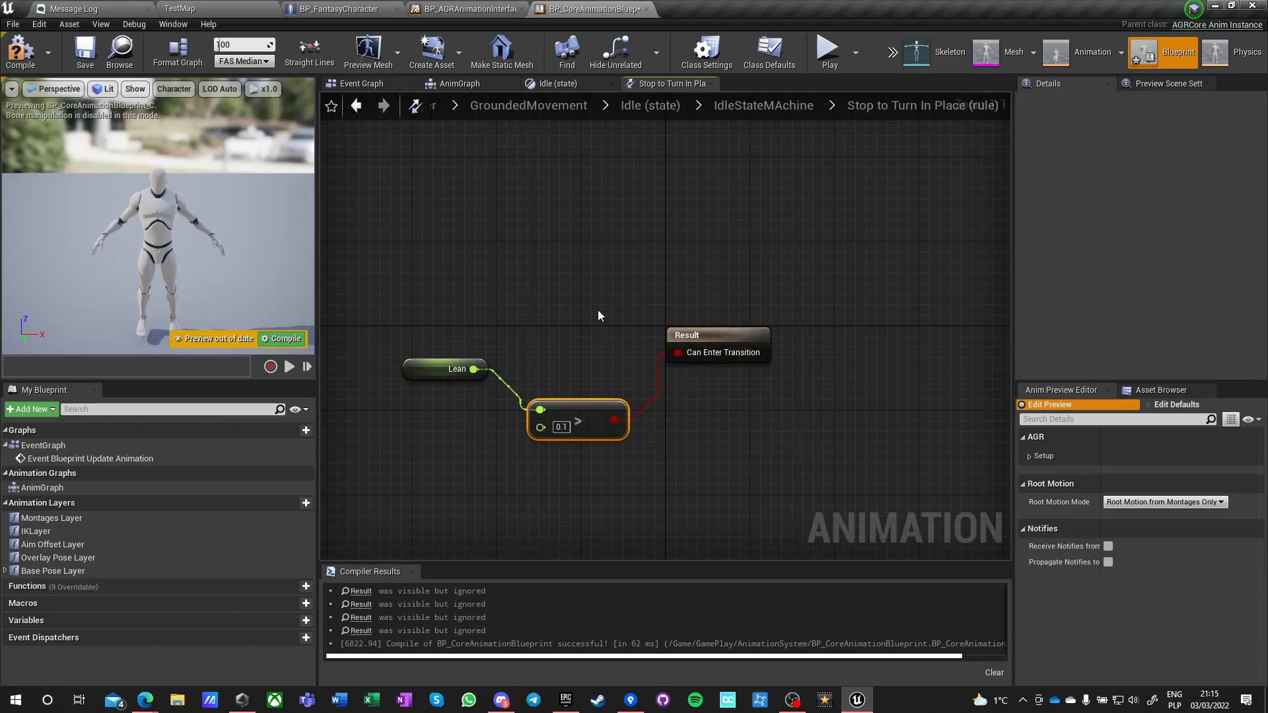
Return to the IdleStateMachine graph and move the Idle state farther away from Stop.
left_click(773, 119)
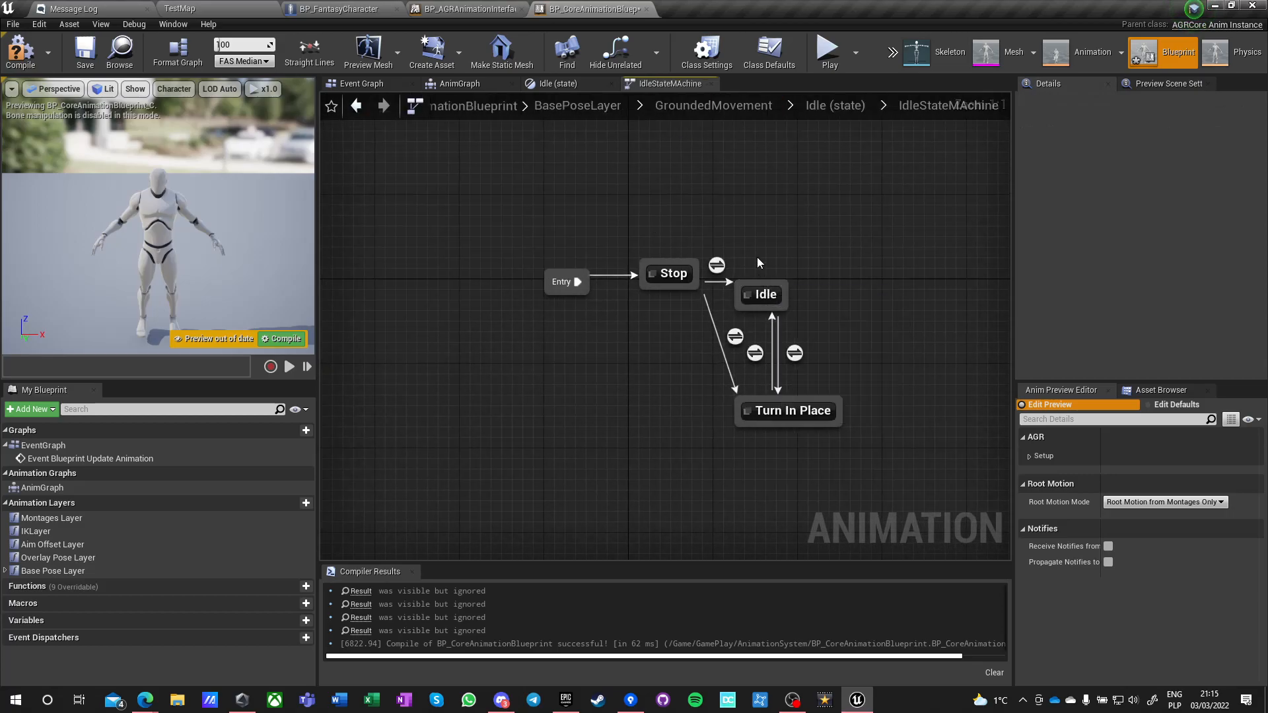
left_click_drag(766, 292, 861, 294)
left_click(644, 397)
right_click_drag(681, 390, 543, 379)
Open the Stop state's graph for editing.
double_click(534, 263)
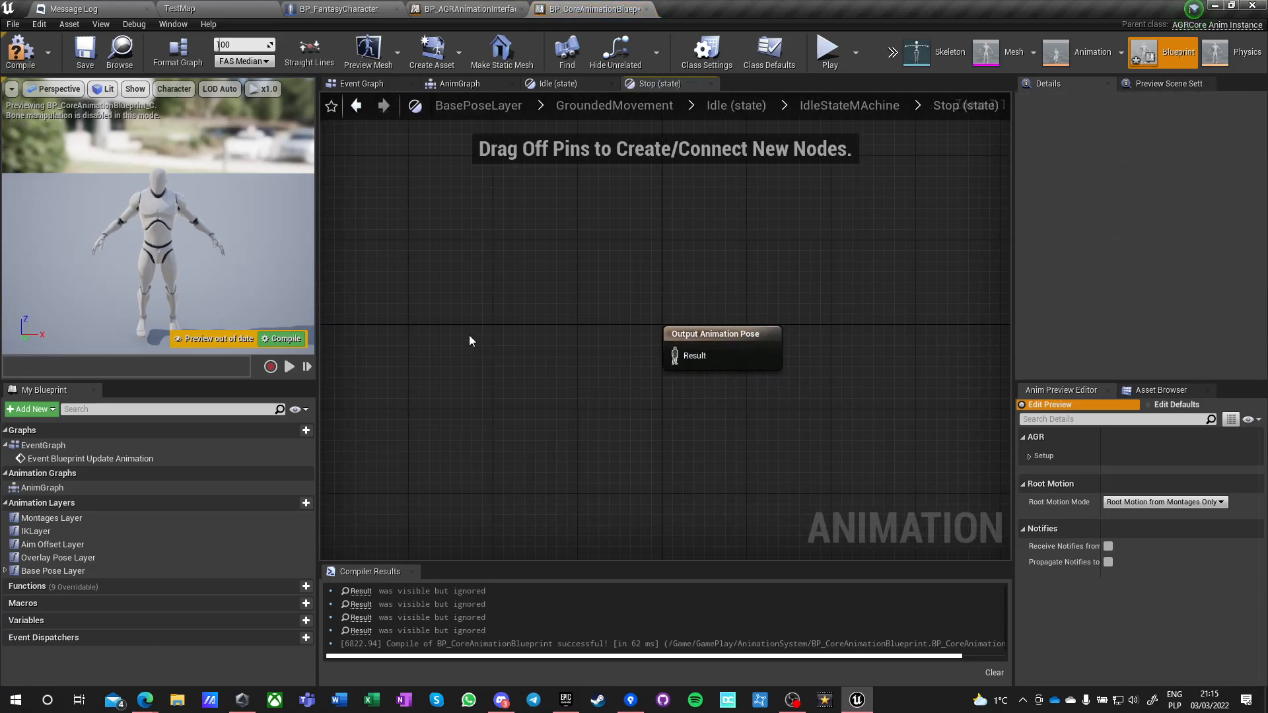
Add Play StrafeLeftStop_LU and Play RunFwdStop_LU animation nodes to the Stop state's graph.
right_click(501, 344)
type("stop le")
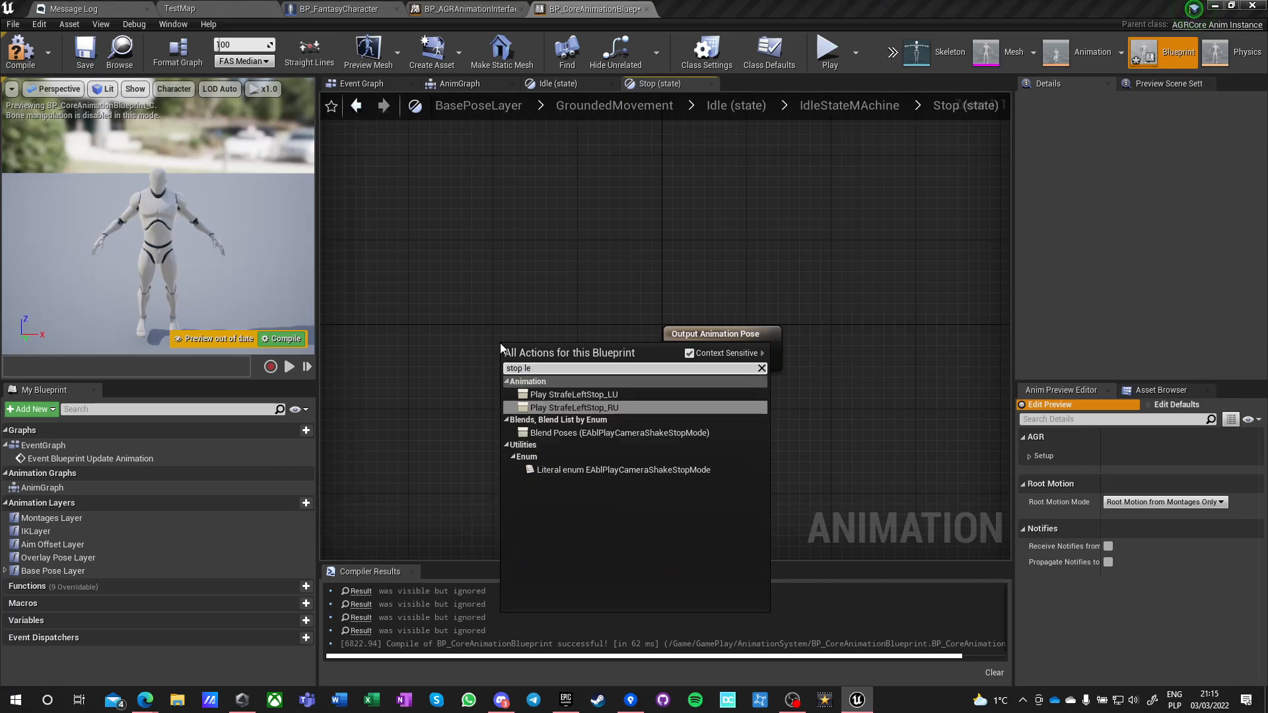
key("Up")
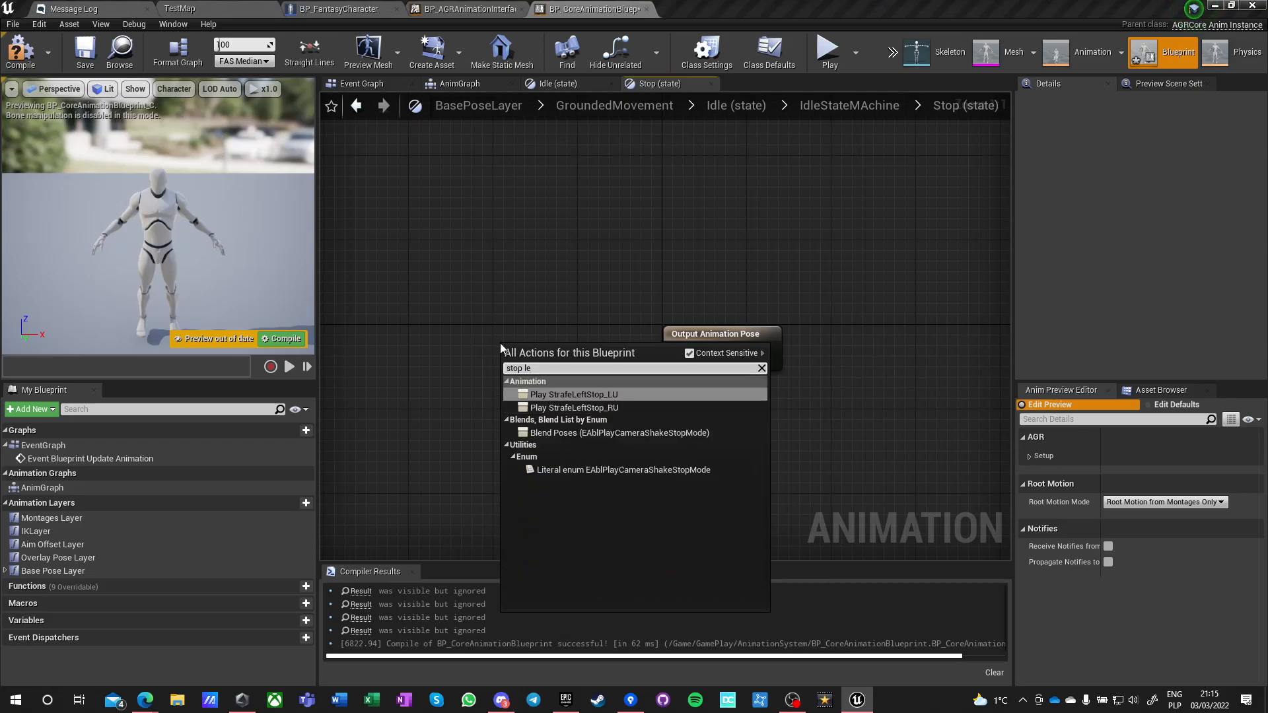
key("Return")
left_click_drag(528, 355, 444, 275)
left_click(438, 385)
right_click(438, 391)
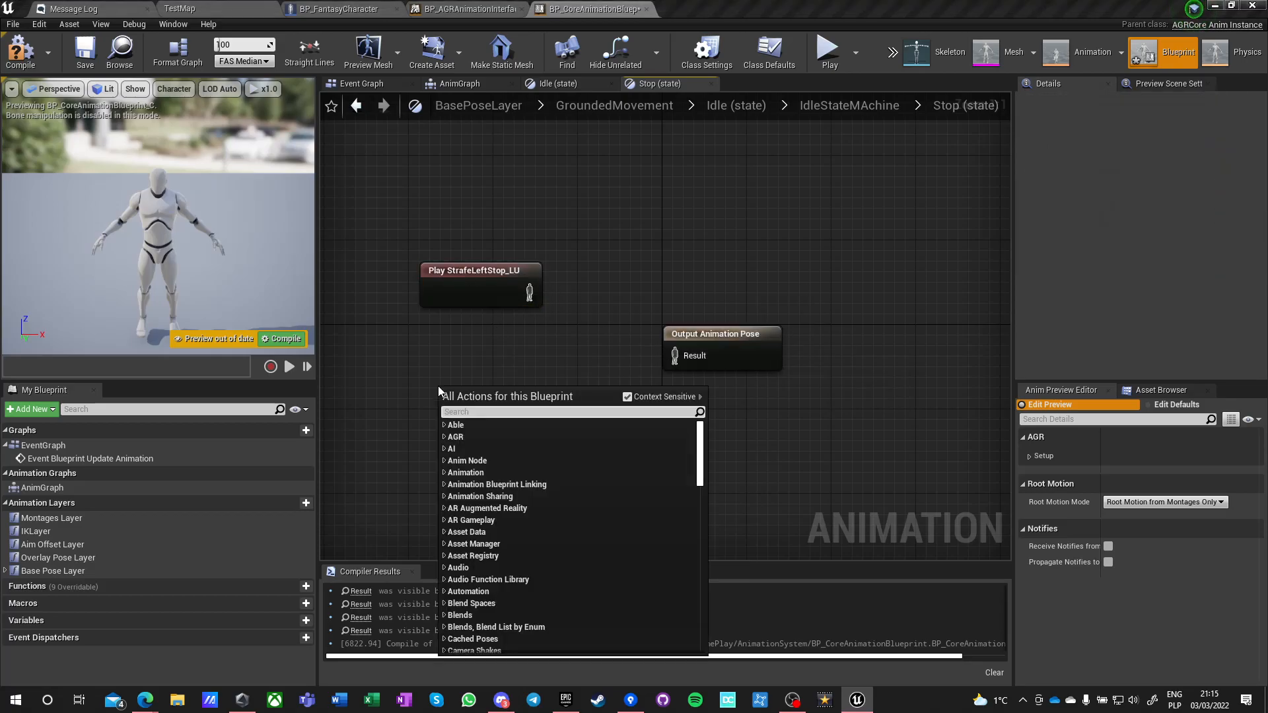
type("stop fwd")
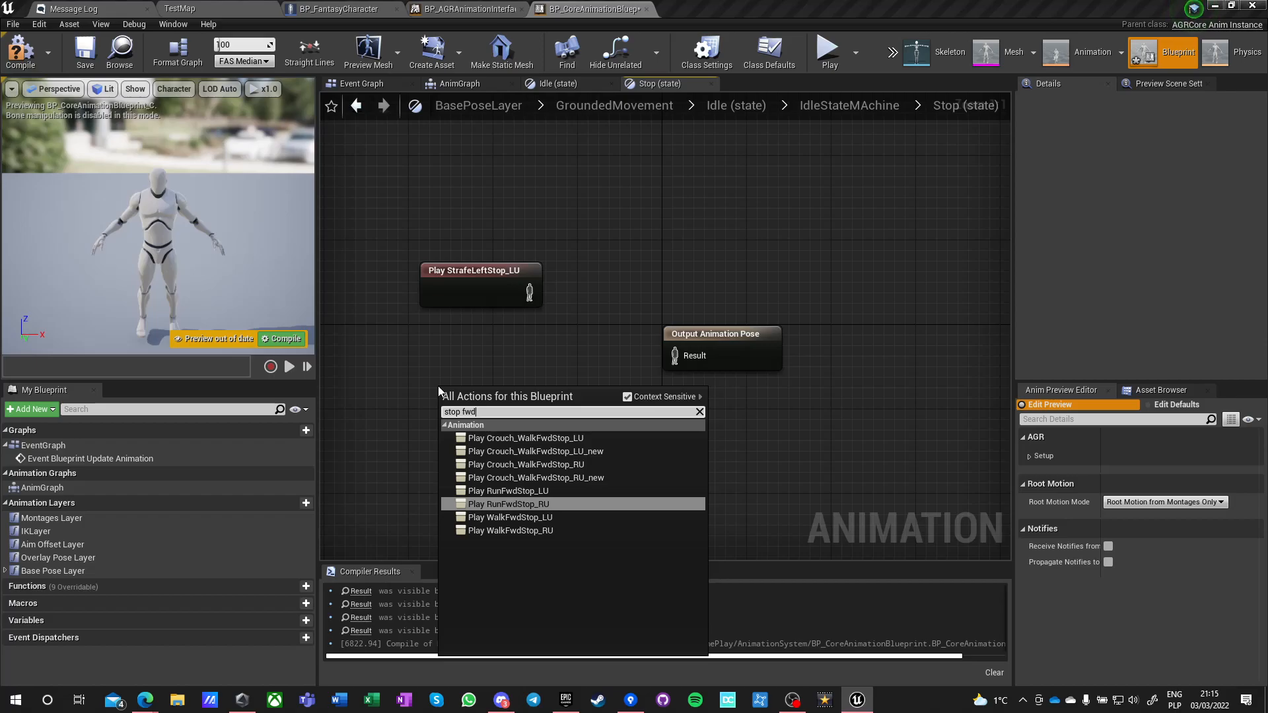
left_click(513, 505)
Add Play WalkFwdStop_LU and Play WalkFwdStop_RU animation nodes to the Stop state's graph.
right_click(465, 461)
type("walk fwd stop")
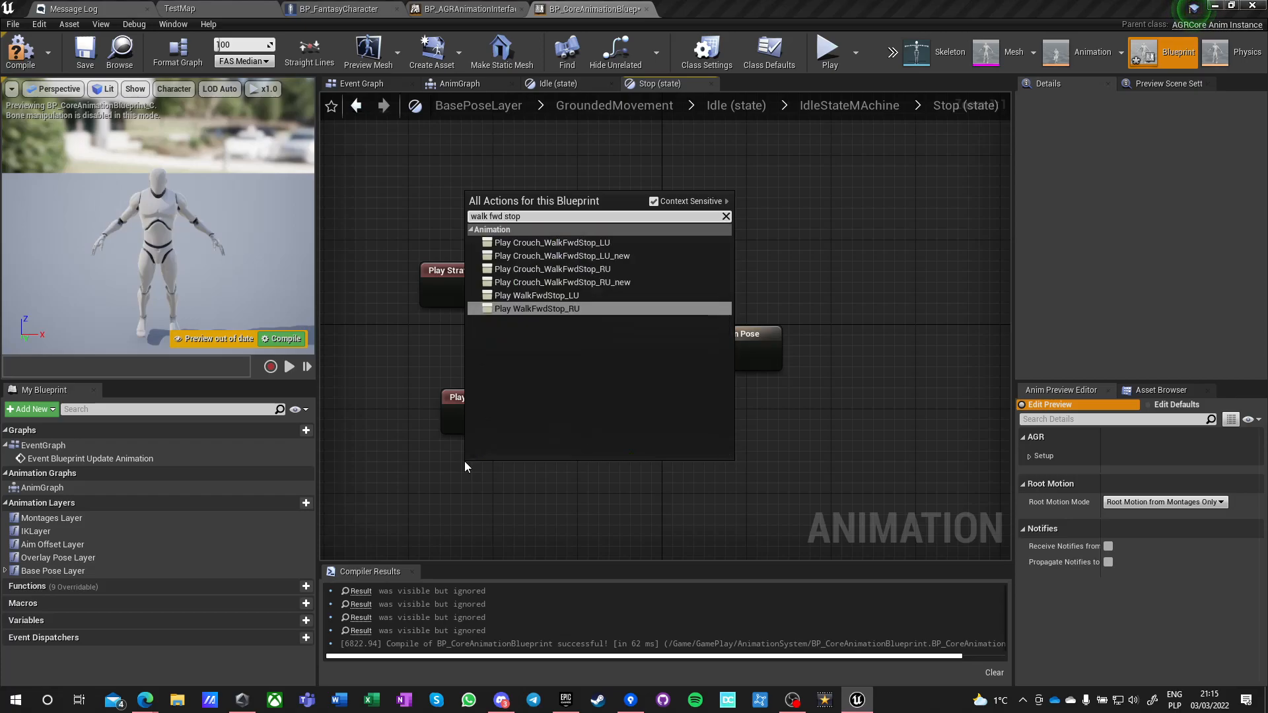
left_click(528, 308)
right_click(494, 534)
type("walk fwd stop")
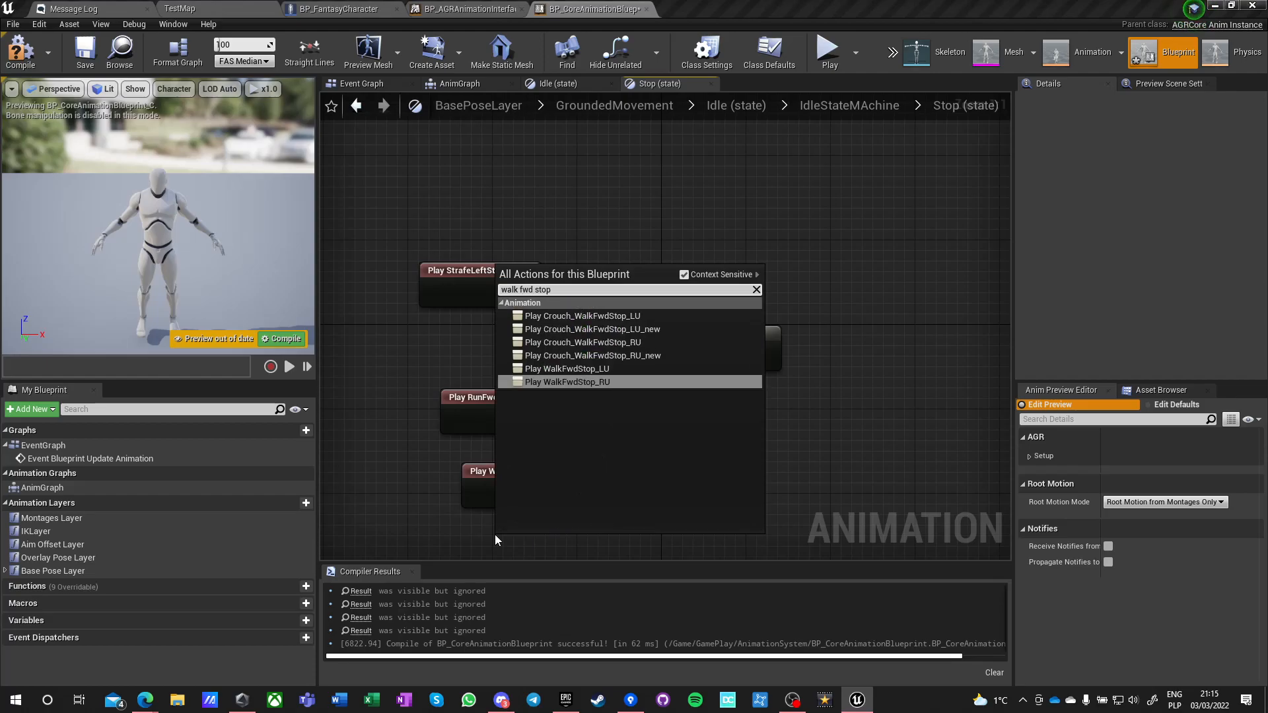
left_click(560, 383)
right_click_drag(423, 512, 408, 434)
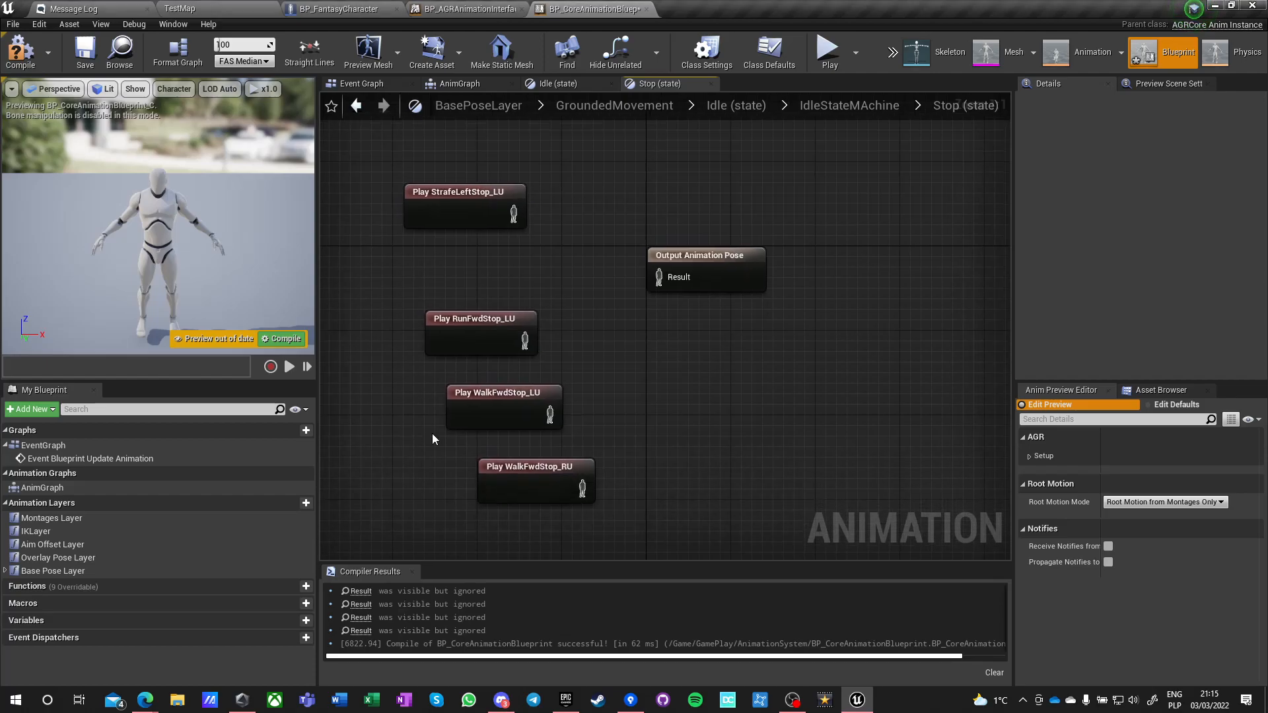
Delete the StrafeLeftStop_LU and RunFwdStop_LU nodes from the Stop state's graph.
left_click_drag(378, 188, 484, 334)
key("Delete")
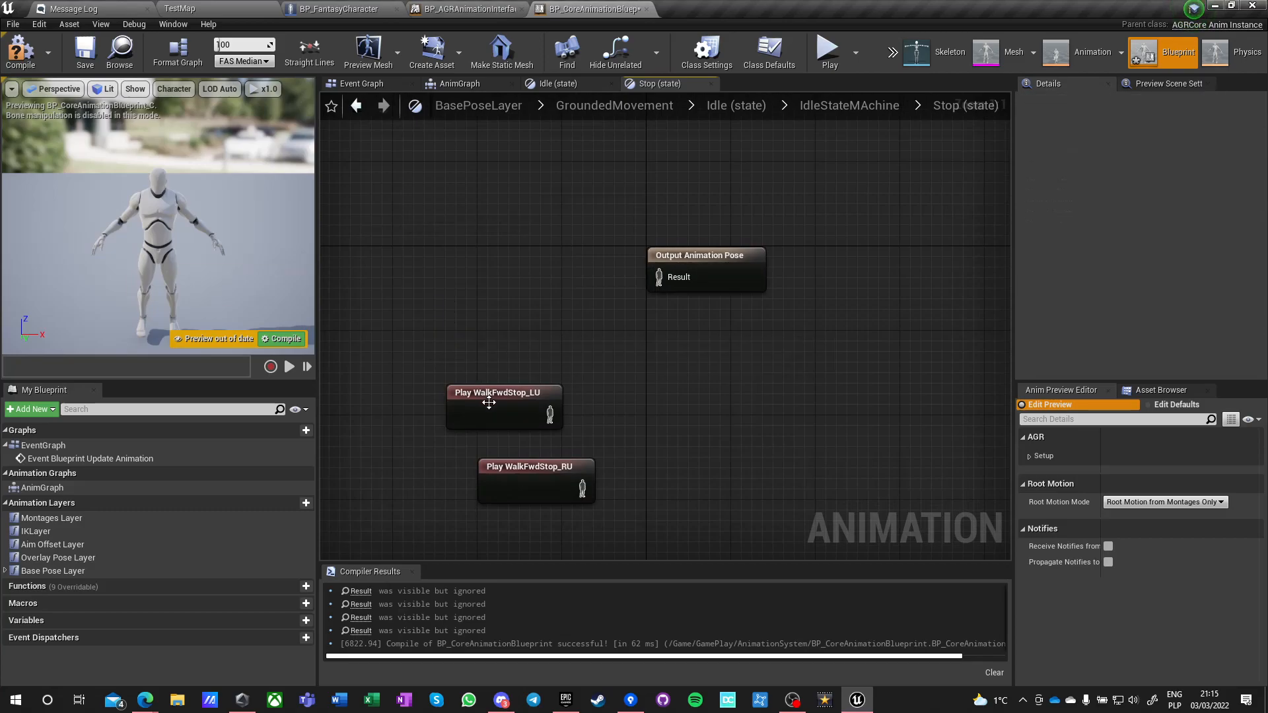
Stack the two WalkFwdStop nodes beside the Output Animation Pose and connect Play WalkFwdStop_LU to its Result.
left_click_drag(487, 405, 477, 259)
left_click_drag(515, 478, 473, 309)
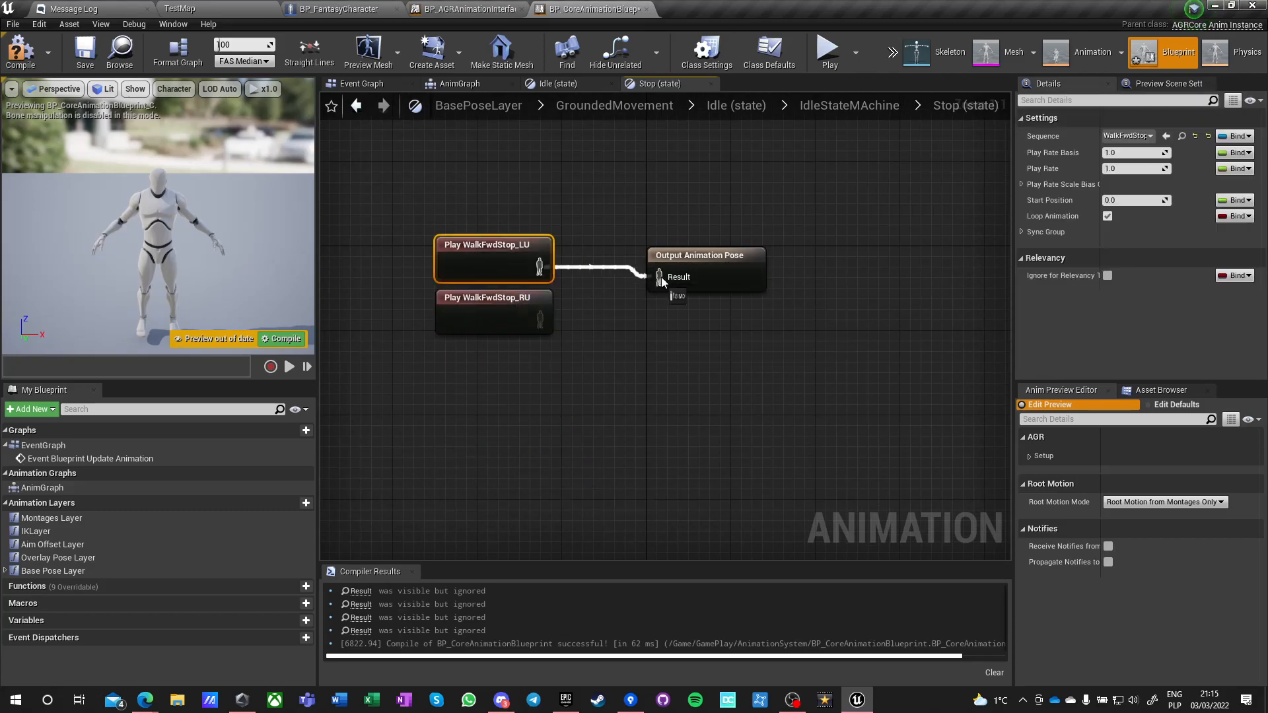
left_click(624, 381)
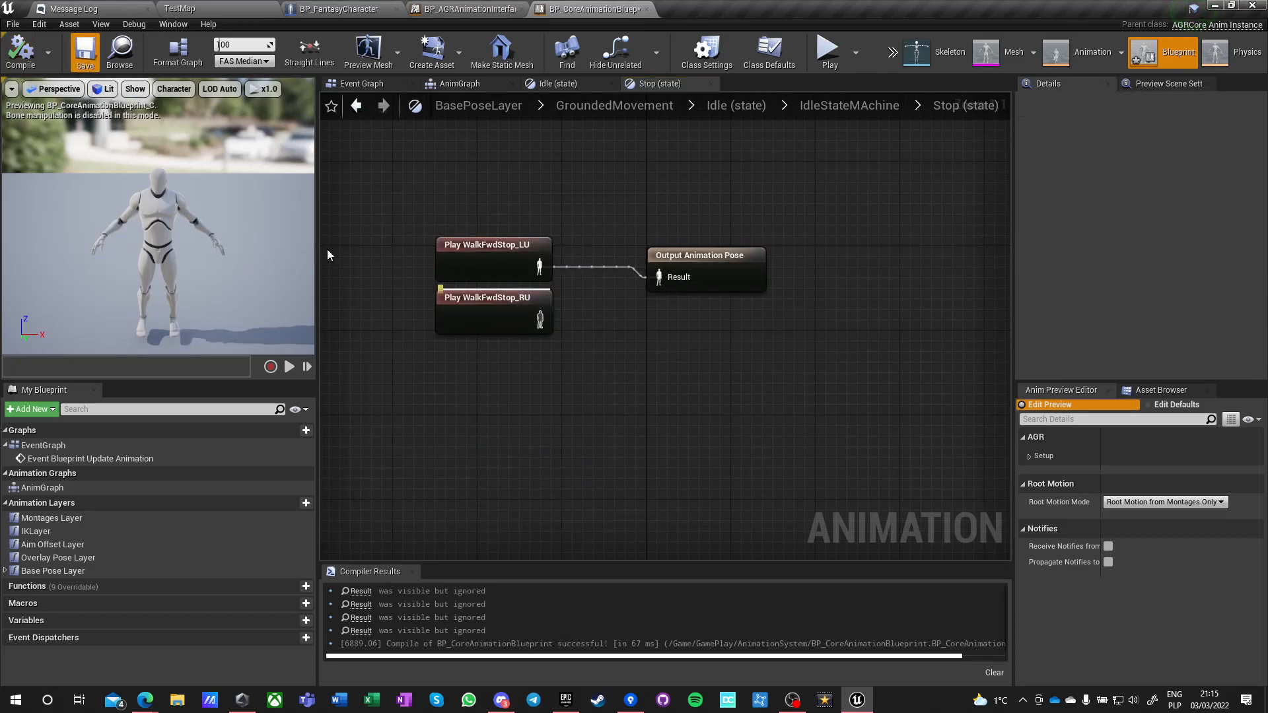
In the Montages Layer, separate the overlapping pose nodes and connect the AddMontage input pose to the output pose result.
double_click(38, 521)
right_click_drag(532, 485, 542, 489)
left_click_drag(685, 383, 843, 405)
left_click_drag(731, 404, 838, 381)
left_click(722, 389)
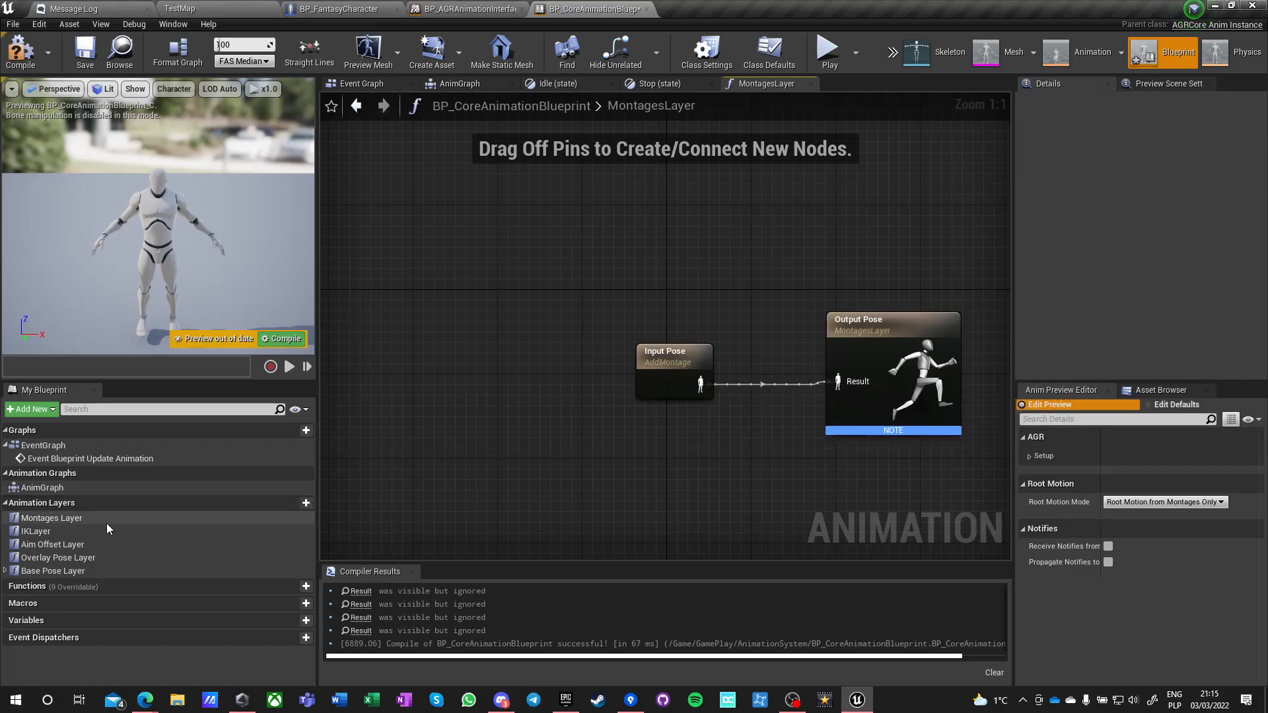
In the IKLayer, move the output pose aside and connect the FinalIK input pose to its result.
double_click(53, 531)
right_click_drag(575, 383, 644, 422)
left_click_drag(671, 377, 851, 388)
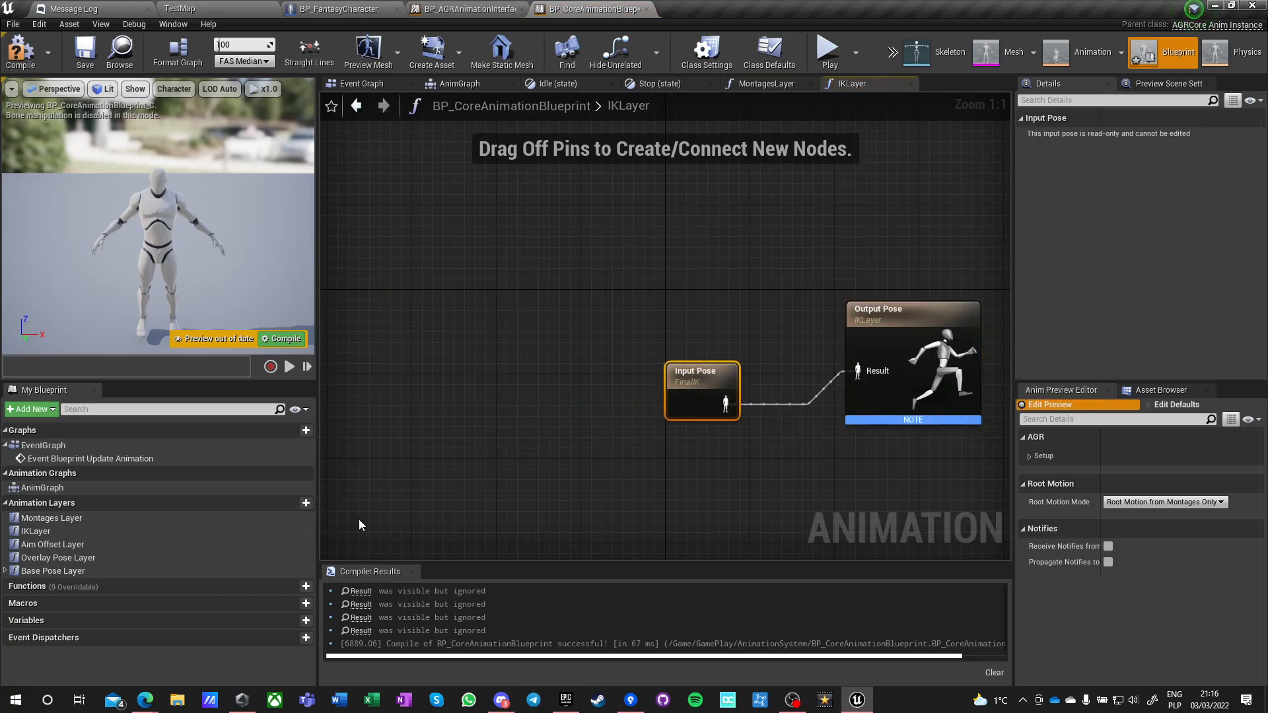
In the Aim Offset Layer, move the output pose aside and connect the FinalFrontalPose input pose to its result.
double_click(63, 545)
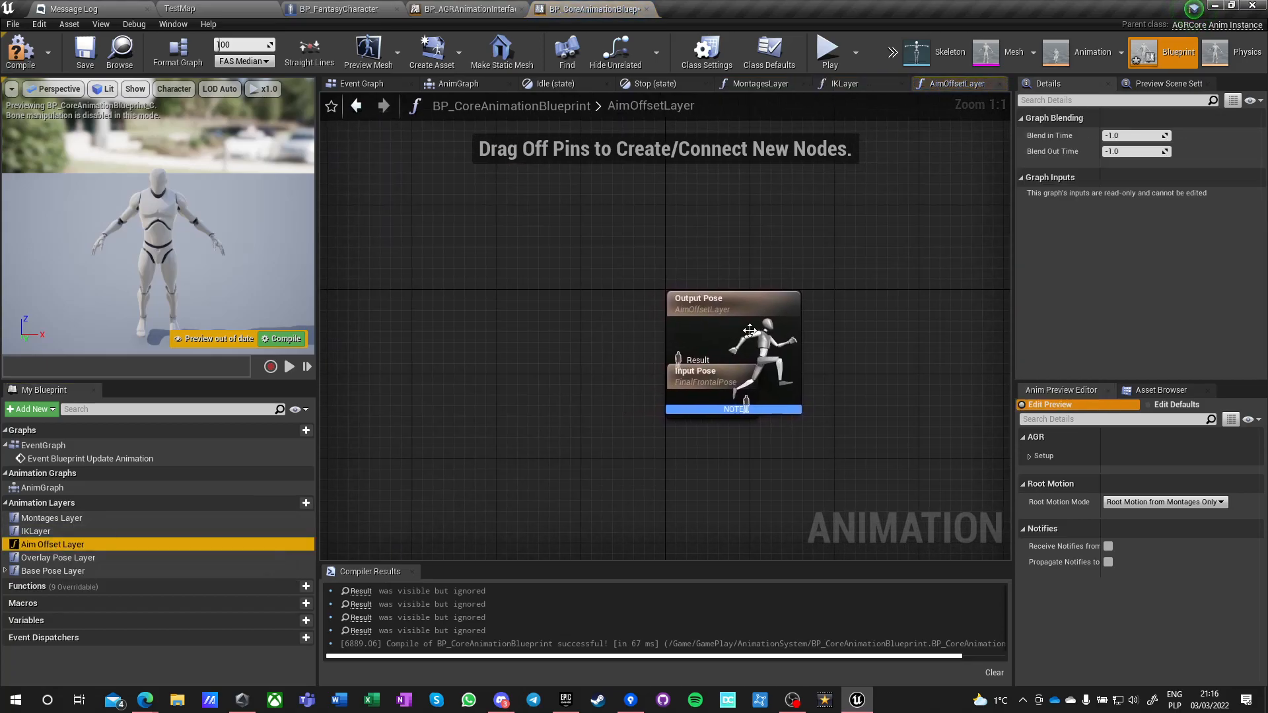
left_click_drag(734, 367, 860, 399)
left_click_drag(742, 402, 842, 398)
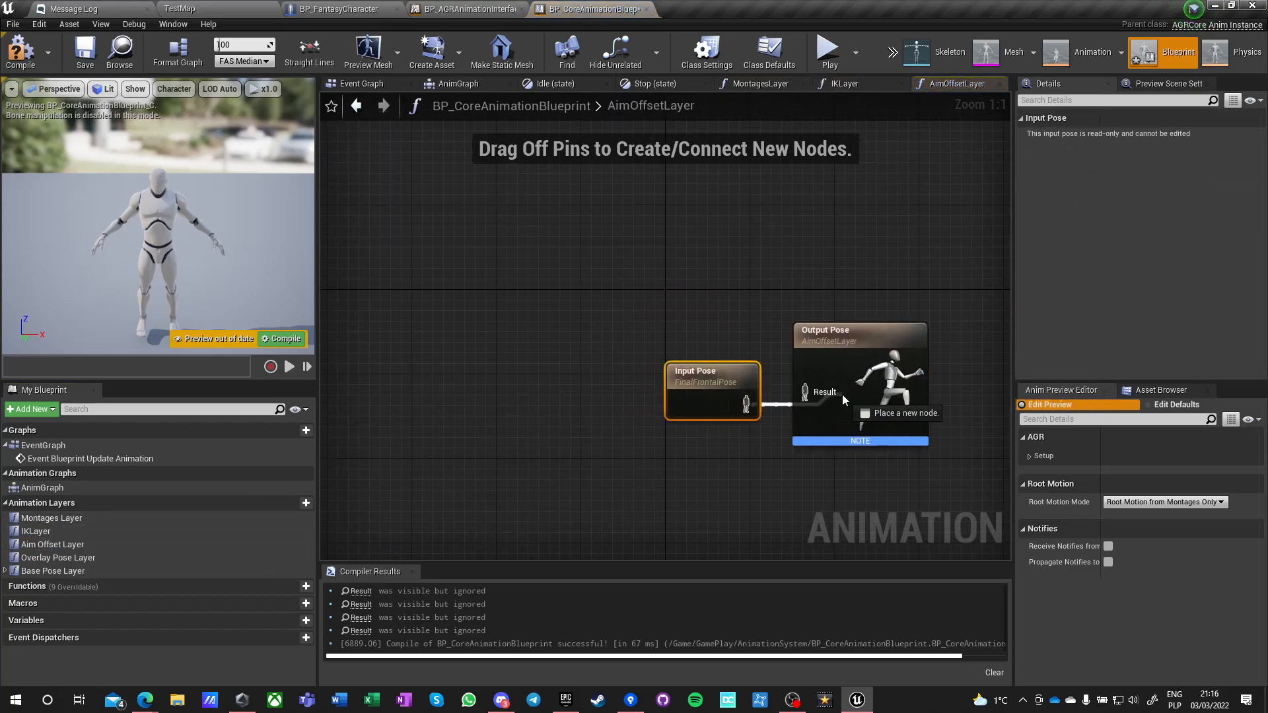
In the Overlay Pose Layer, move the output pose aside and connect the BaseToBlend input pose to its result.
double_click(38, 560)
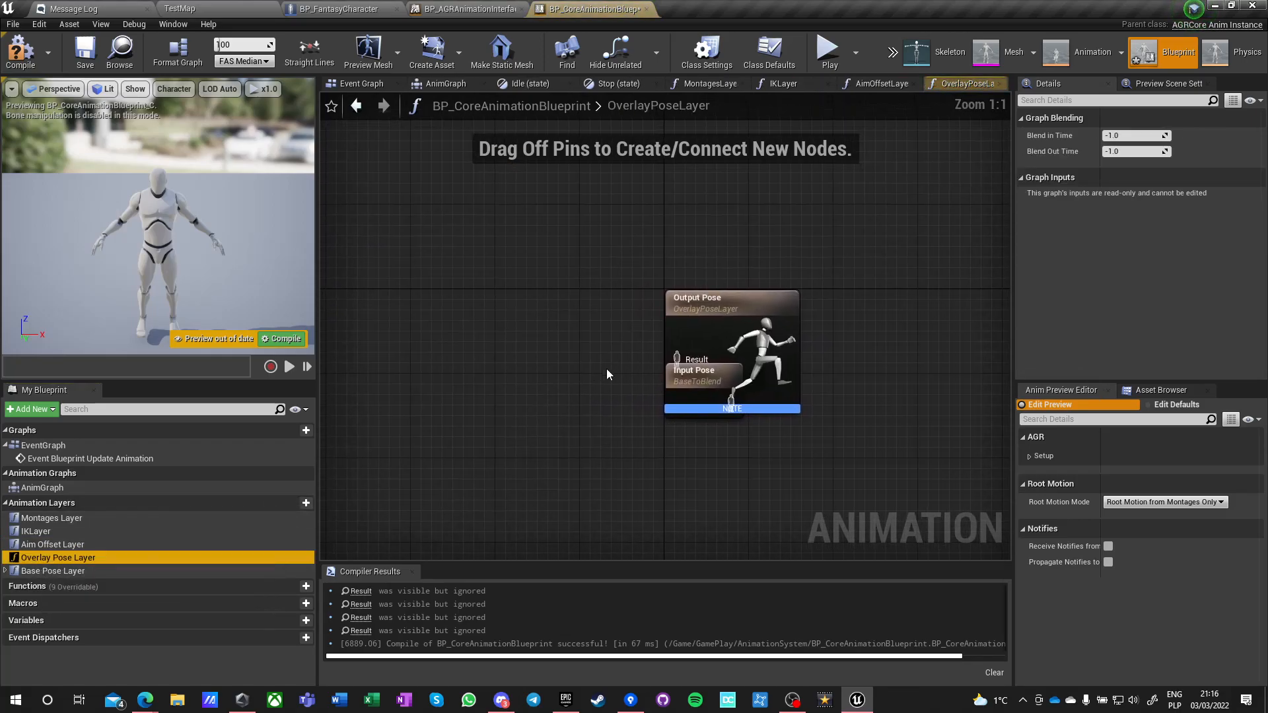
left_click_drag(713, 330, 810, 362)
left_click(687, 396)
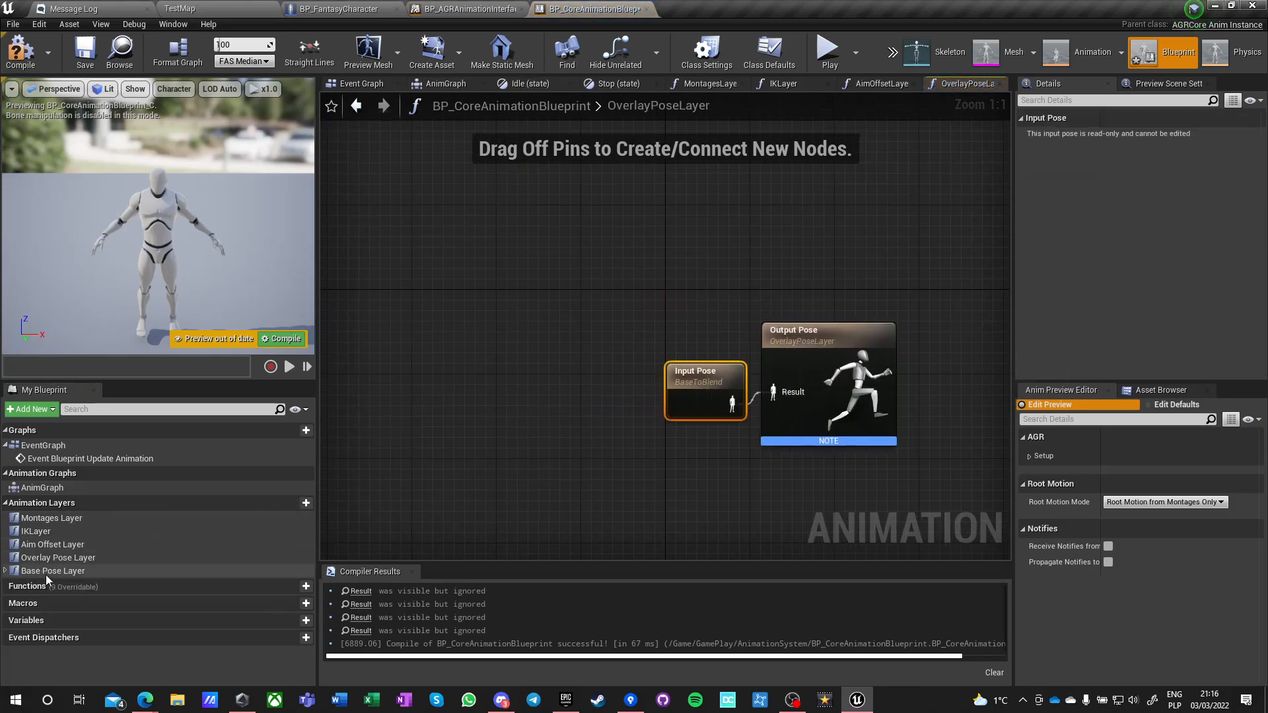
Compile and save BP_CoreAnimationBlueprint.
left_click(460, 420)
left_click(28, 66)
left_click(88, 62)
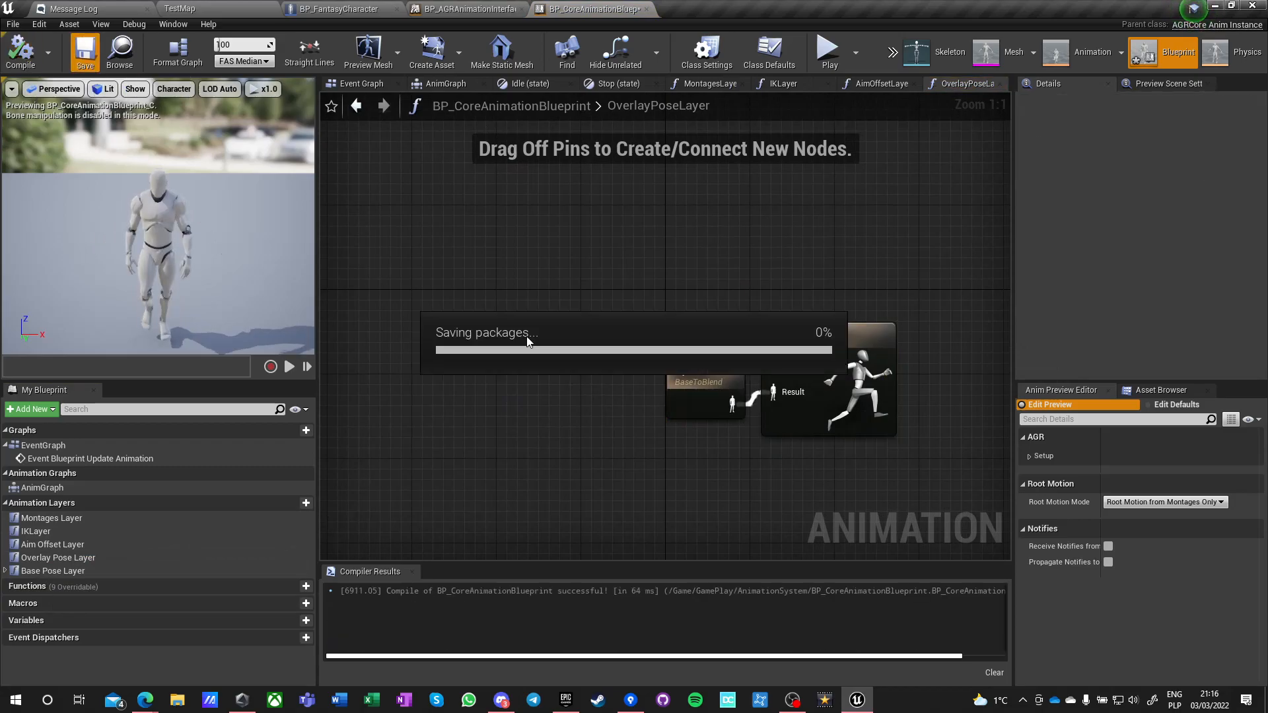
Examine the chain of linked animation layers in the AnimGraph, from BasePoseLayer through to IKLayer.
left_click(444, 85)
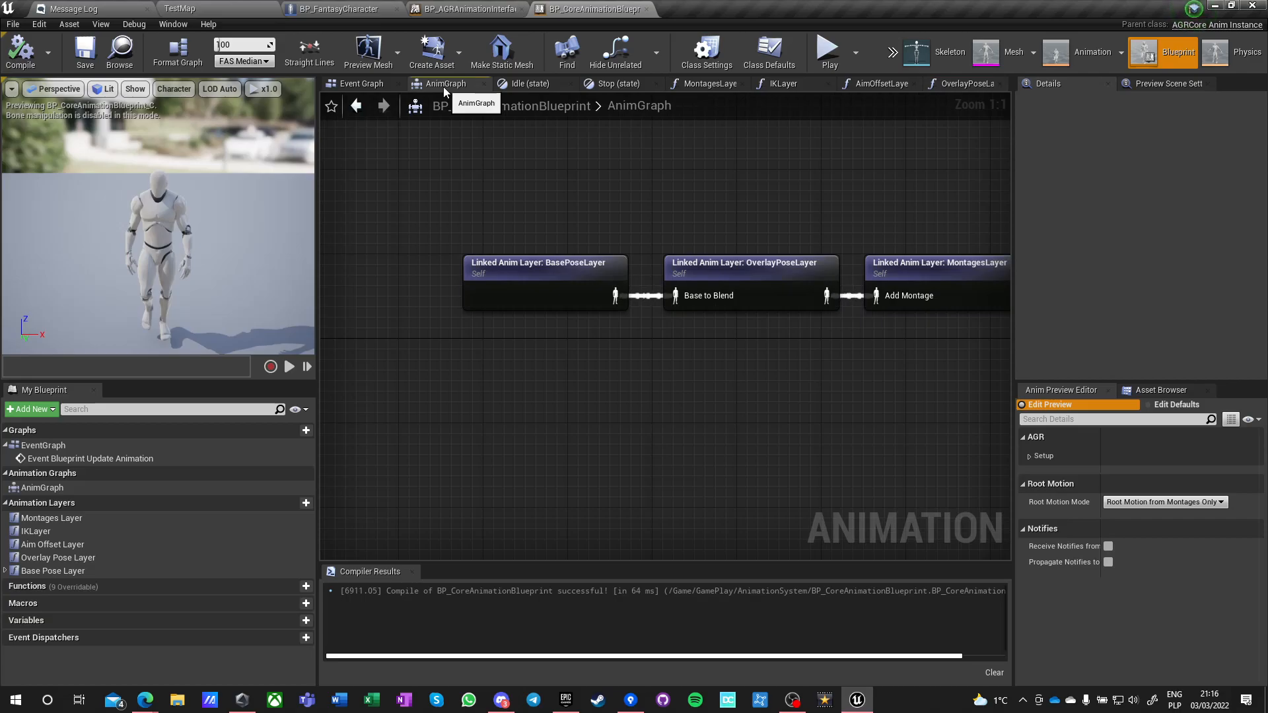
right_click_drag(819, 464, 334, 502)
scroll(450, 487, "down", 3)
right_click_drag(505, 490, 719, 397)
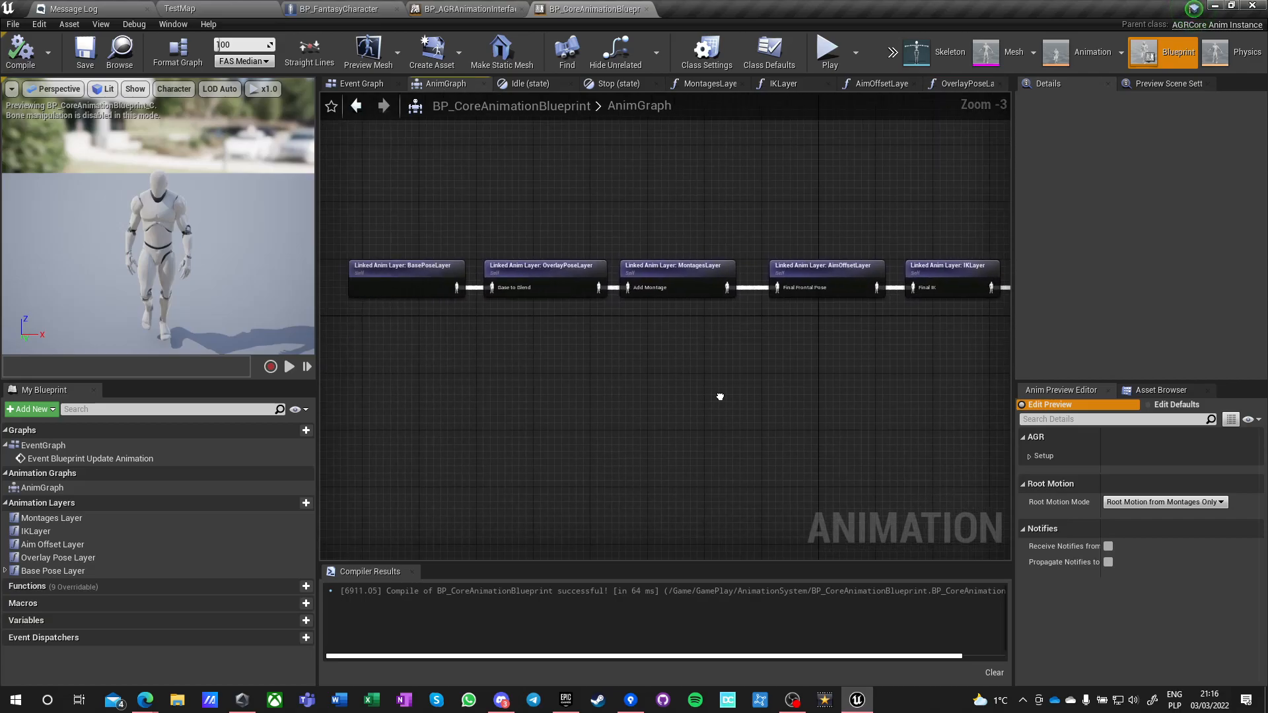
Play TestMap, walk the character forward to check its movement animation, and end the play session.
left_click(203, 11)
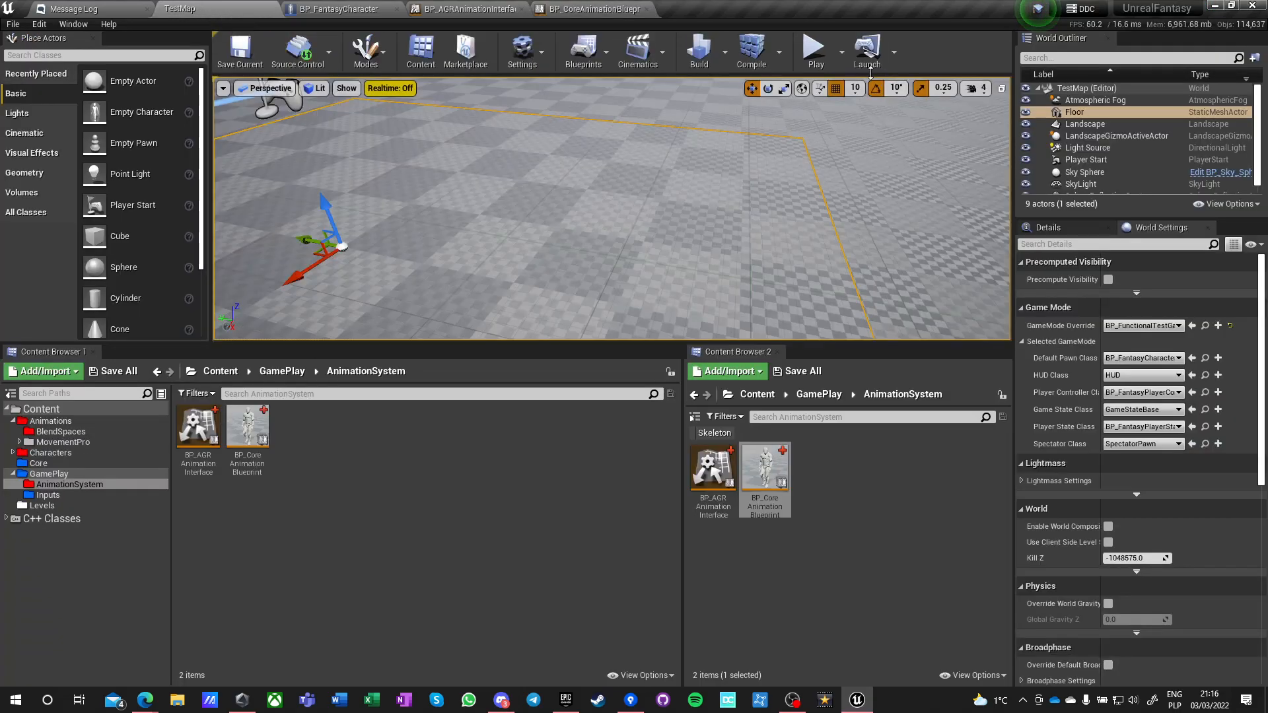
left_click(816, 54)
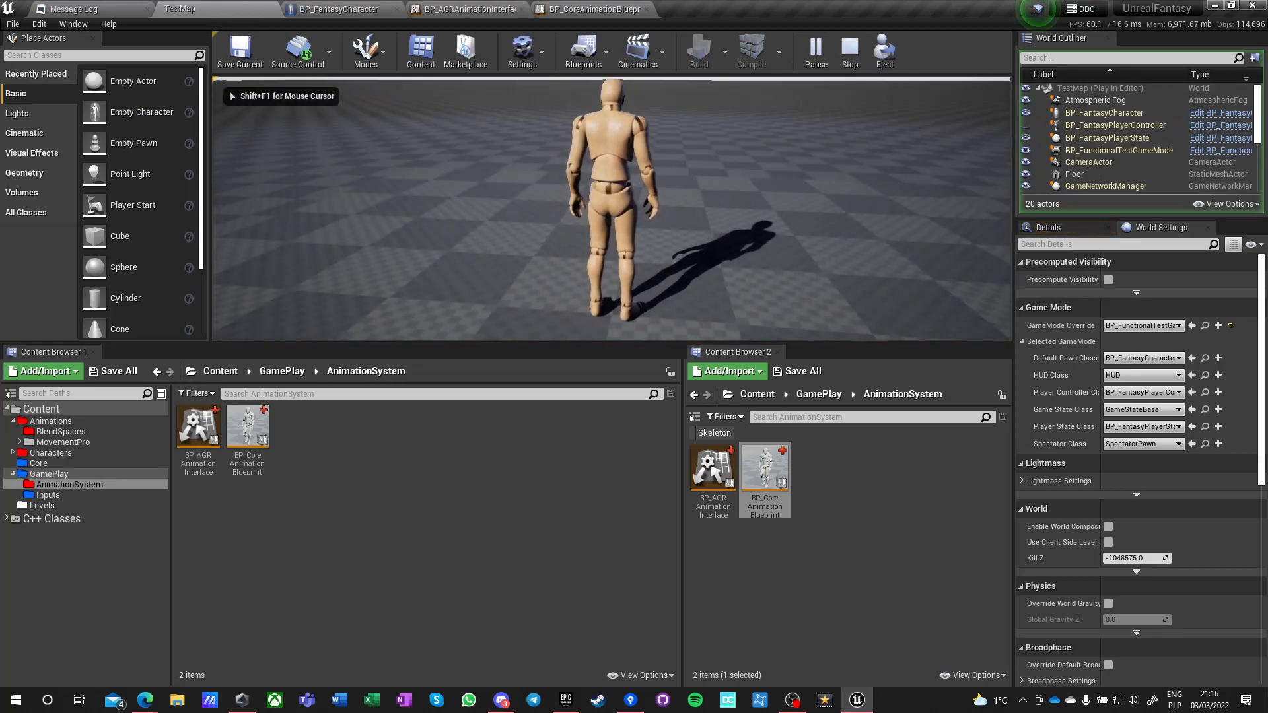
key("w")
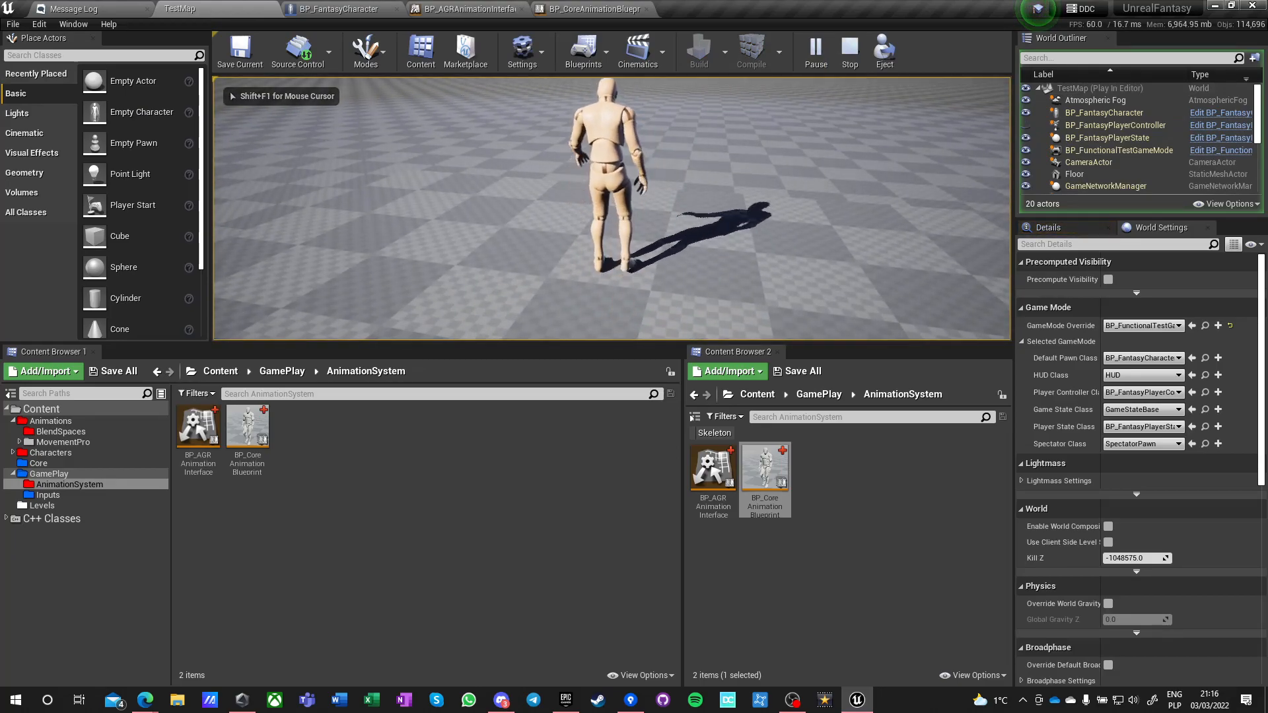
key("Escape")
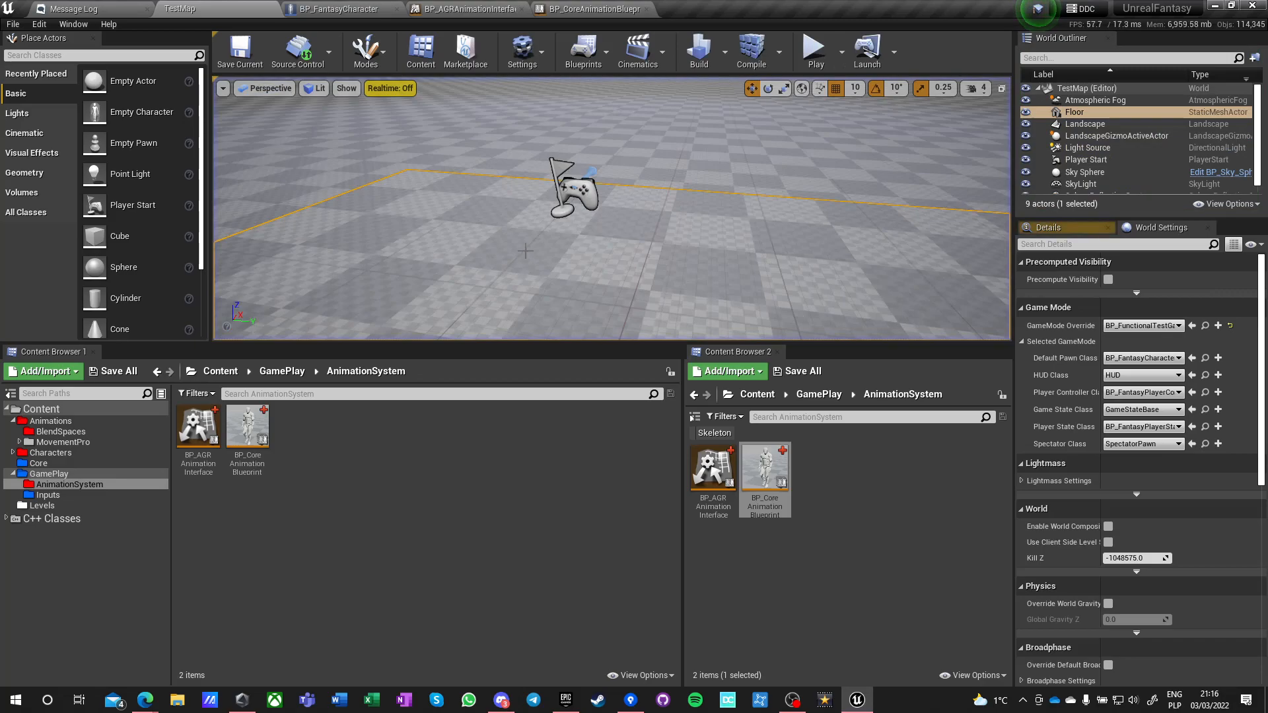
Browse the project content to the Animations/MovementPro/RootMotion folder.
left_click(220, 372)
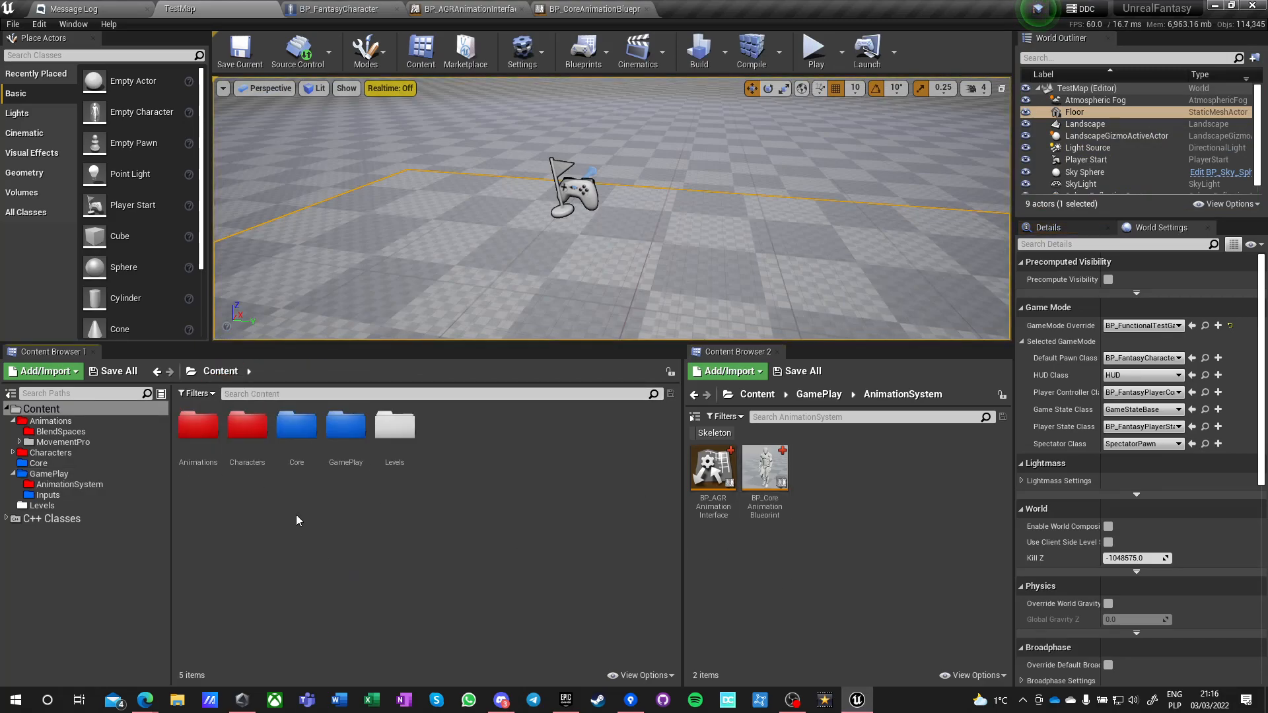
double_click(206, 429)
double_click(243, 429)
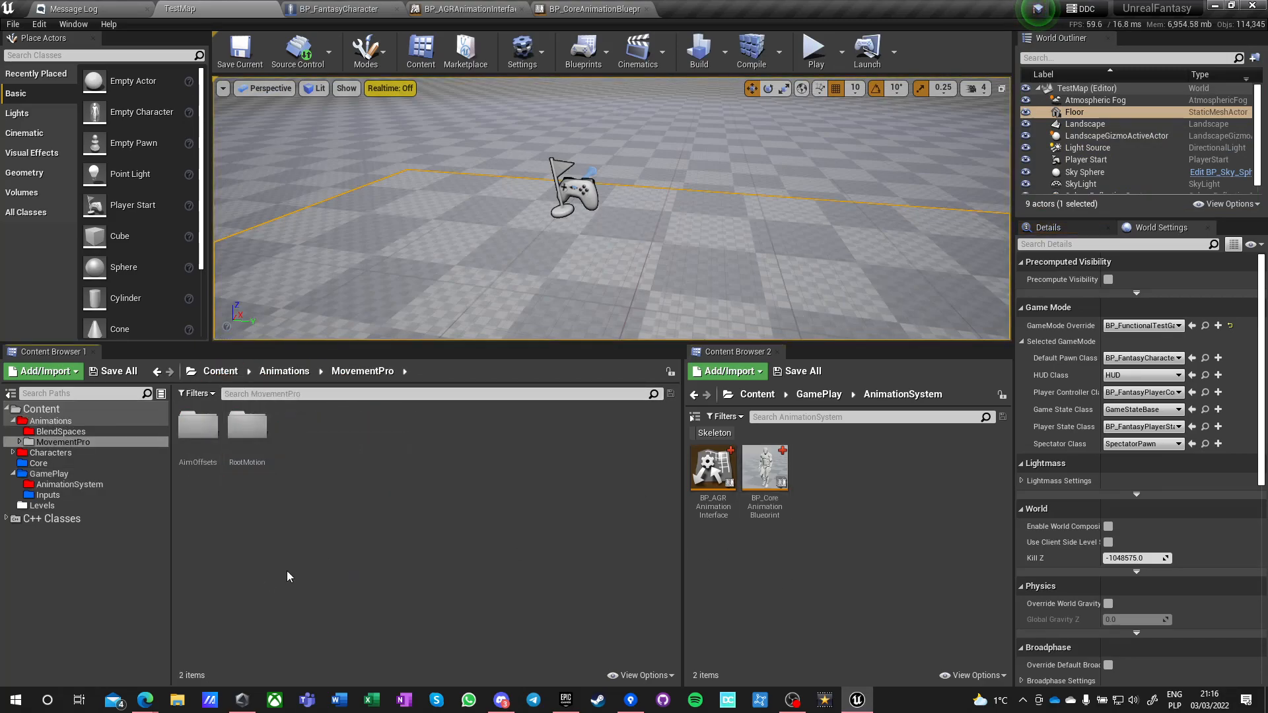
double_click(243, 430)
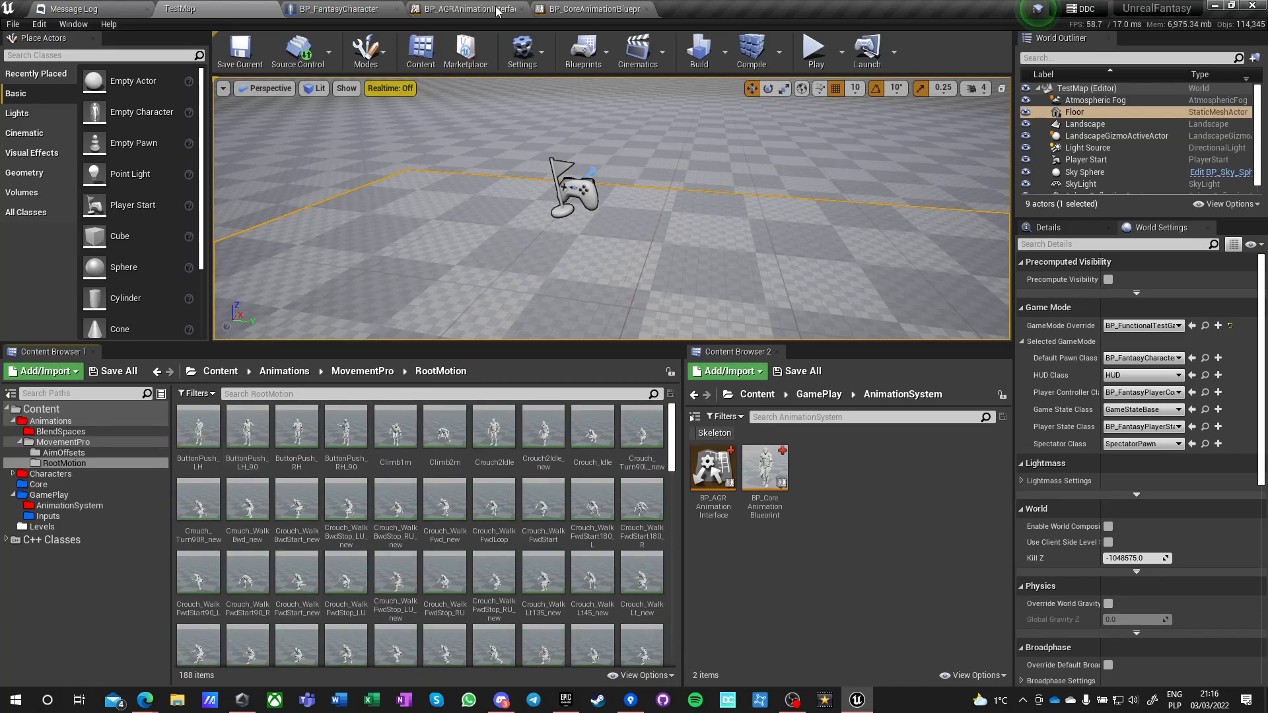
Open the WalkFwdStop_LU sequence from the Stop state inside BasePoseLayer's IdleStateMAchine and find its Root Motion settings.
left_click(579, 10)
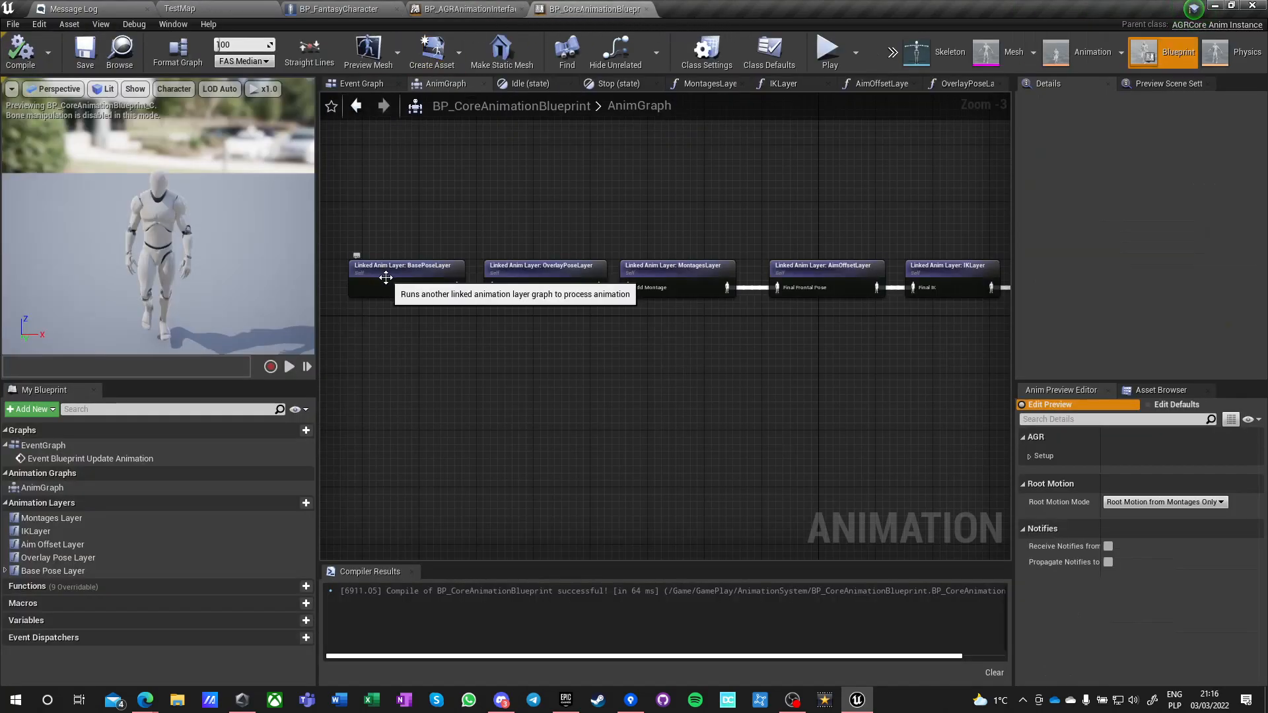
double_click(408, 286)
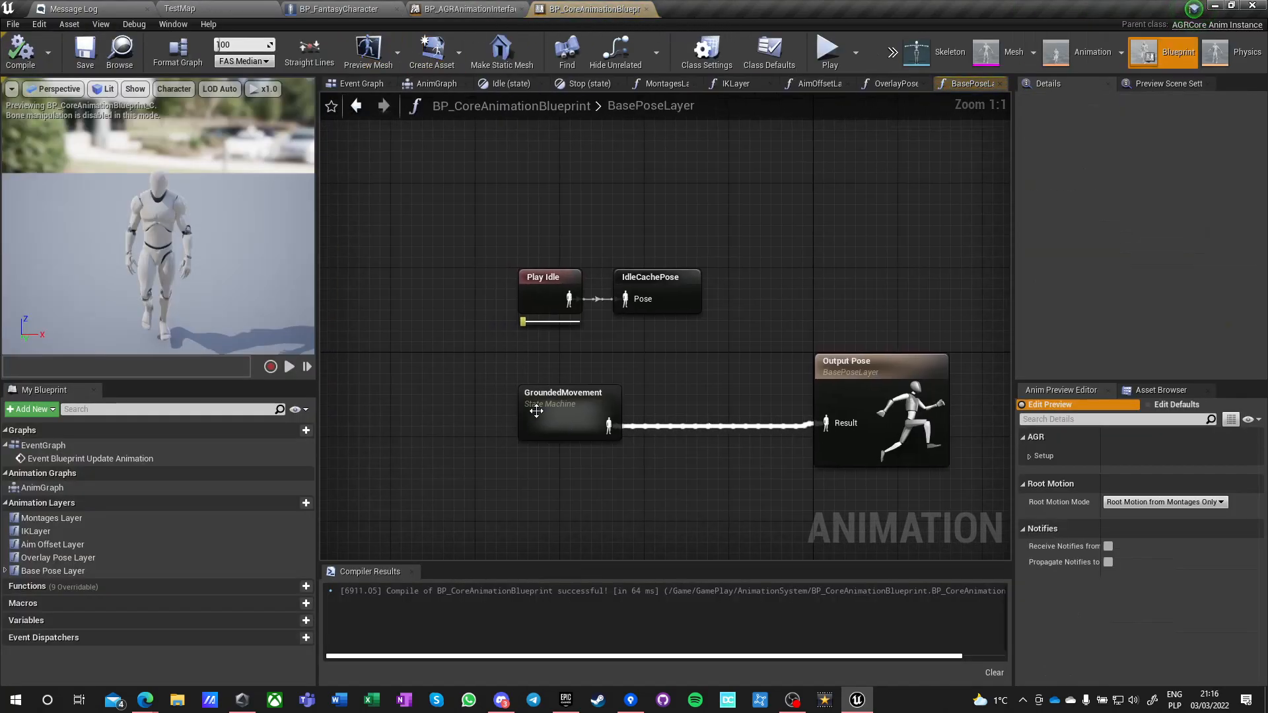
double_click(548, 426)
double_click(670, 332)
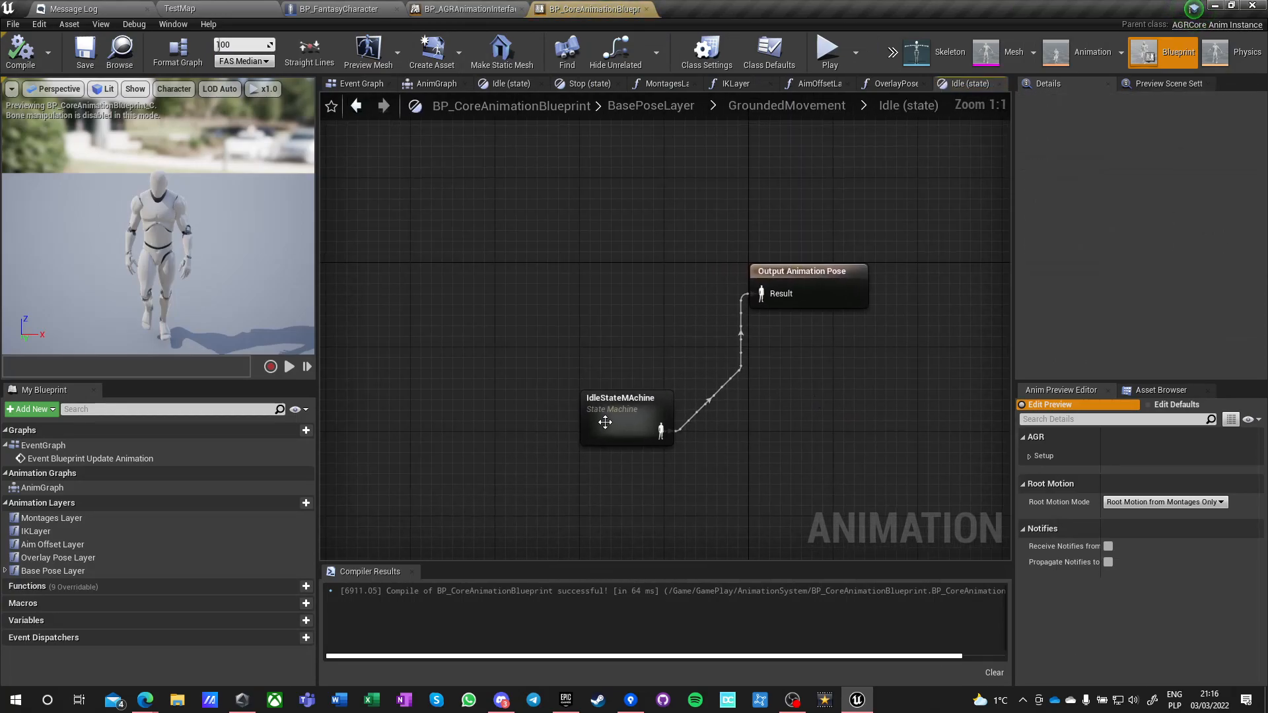
double_click(603, 424)
double_click(626, 273)
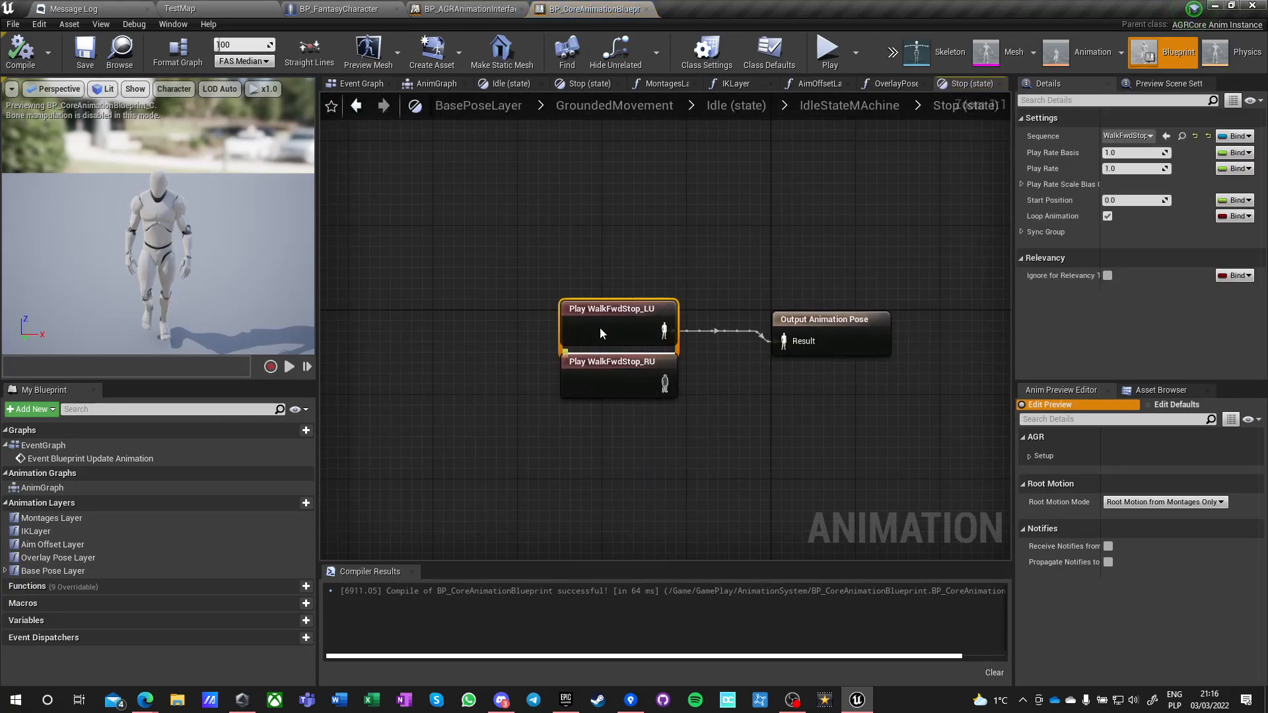
double_click(598, 356)
scroll(151, 394, "down", 10)
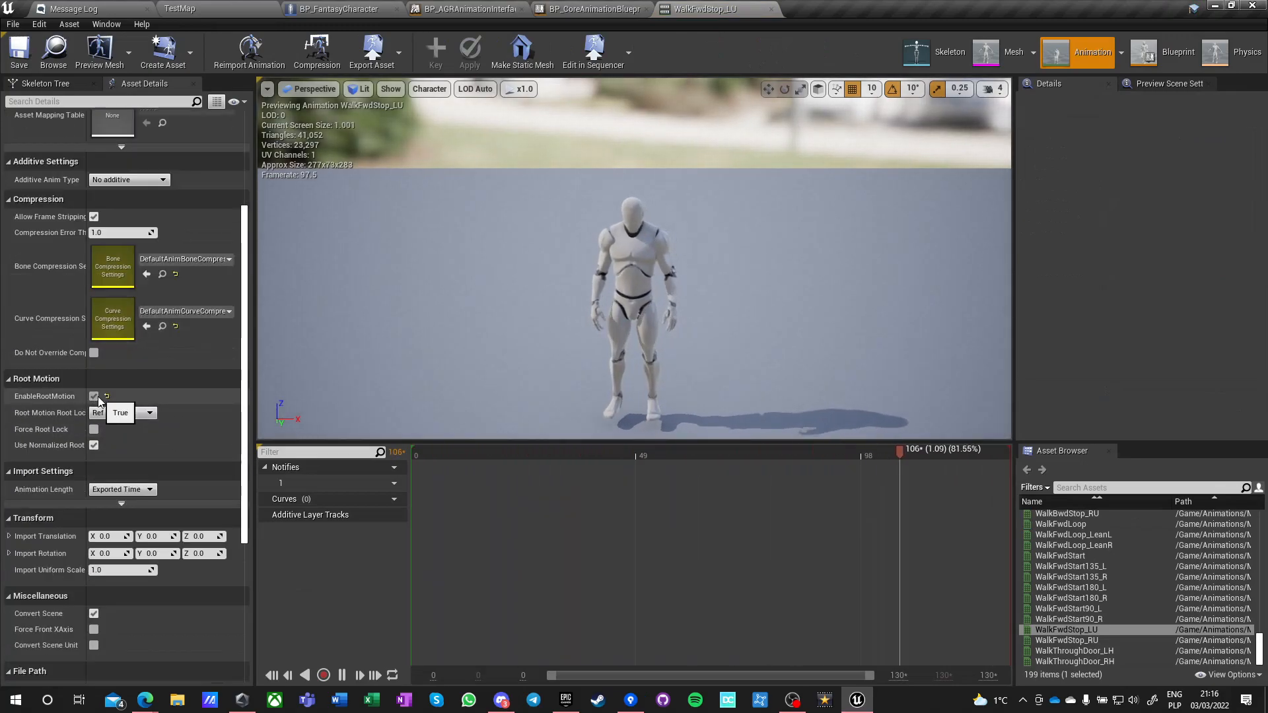
Set the bone drawing in the animation preview to All Hierarchy.
left_click(390, 88)
mouse_move(406, 205)
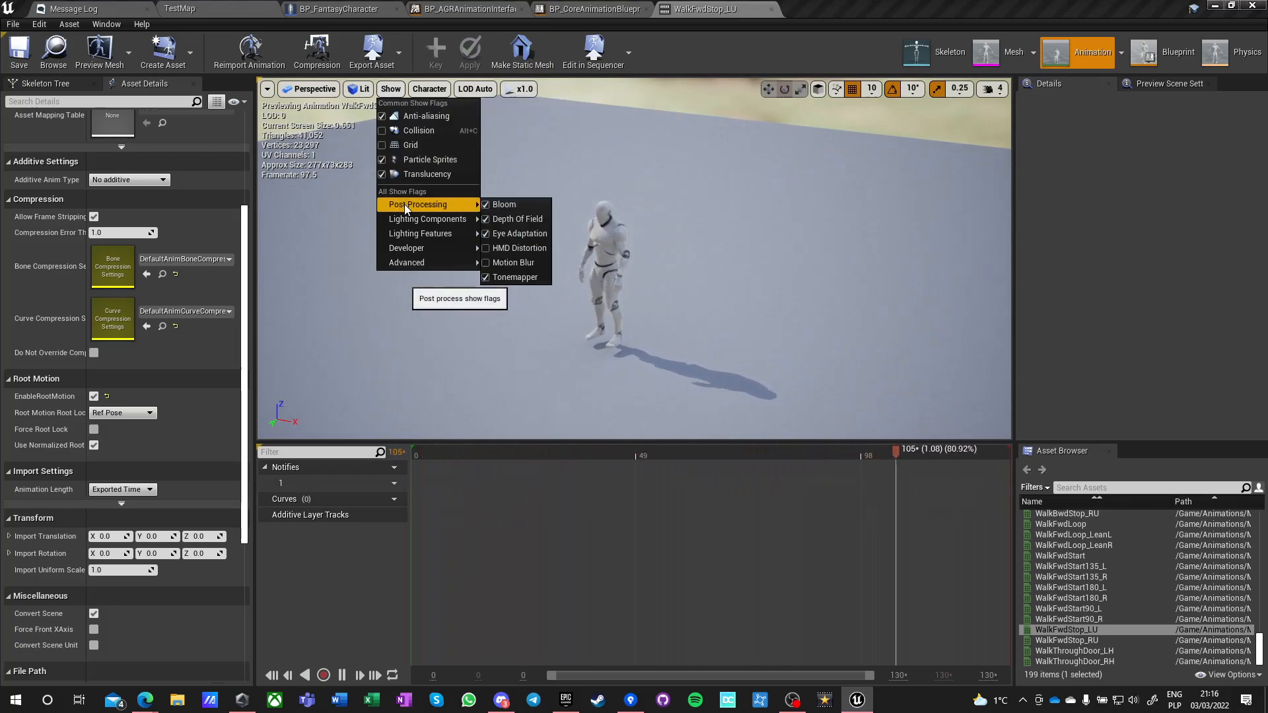
mouse_move(411, 263)
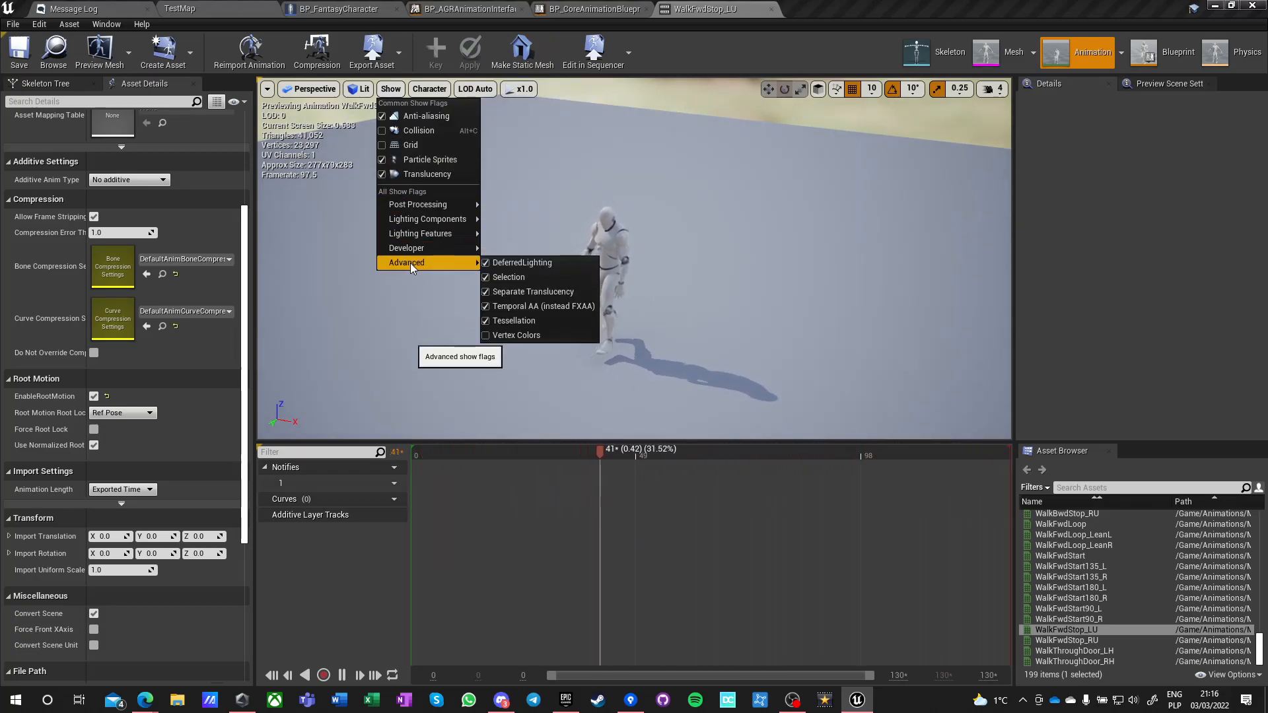
left_click(429, 89)
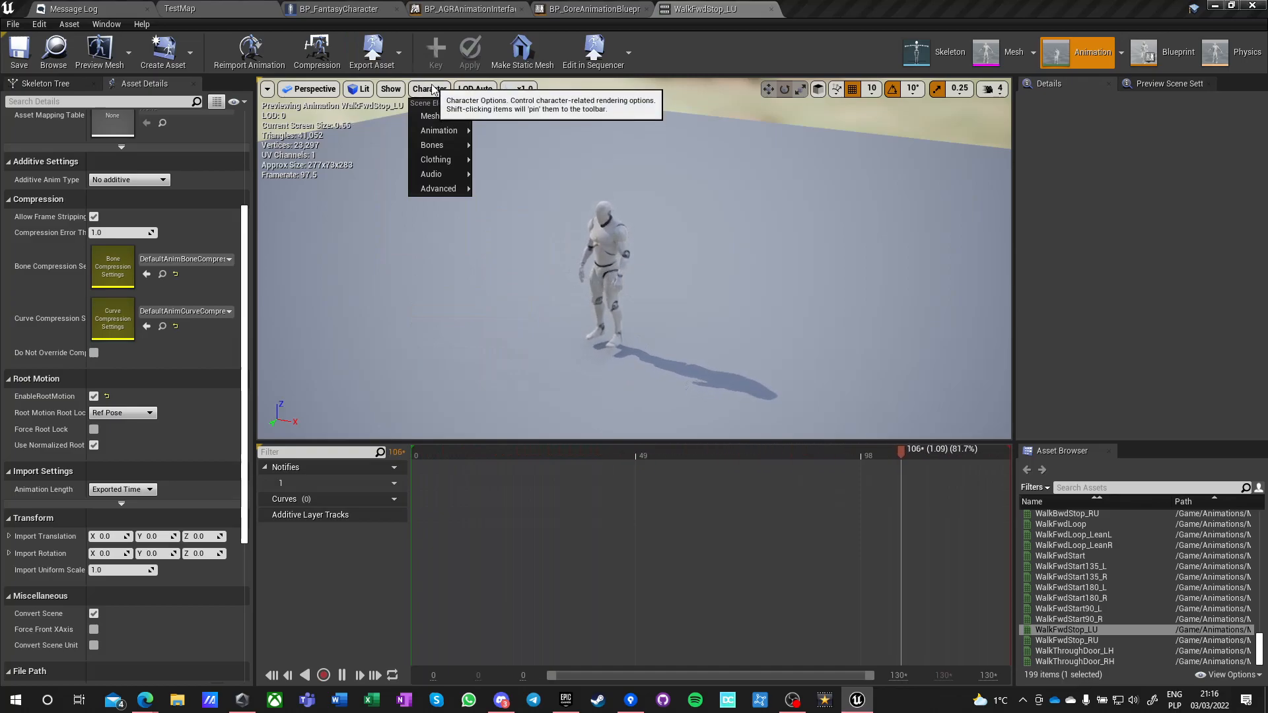
mouse_move(449, 145)
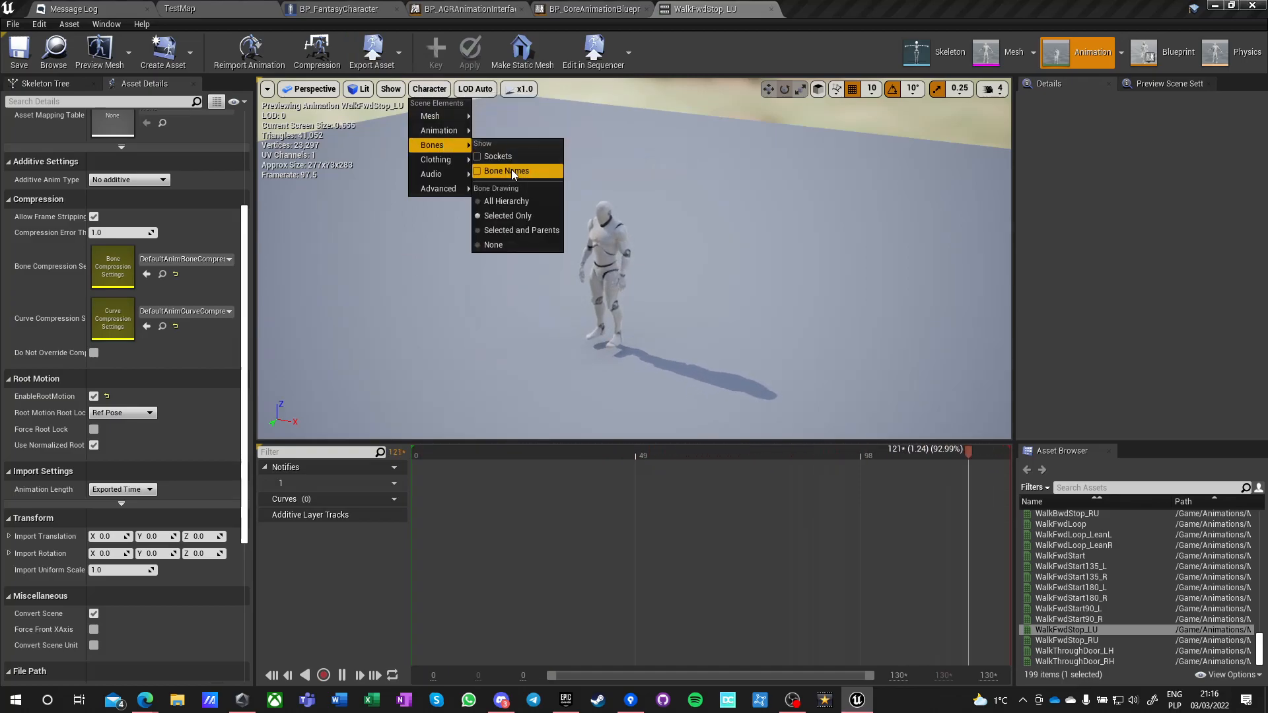
left_click(500, 201)
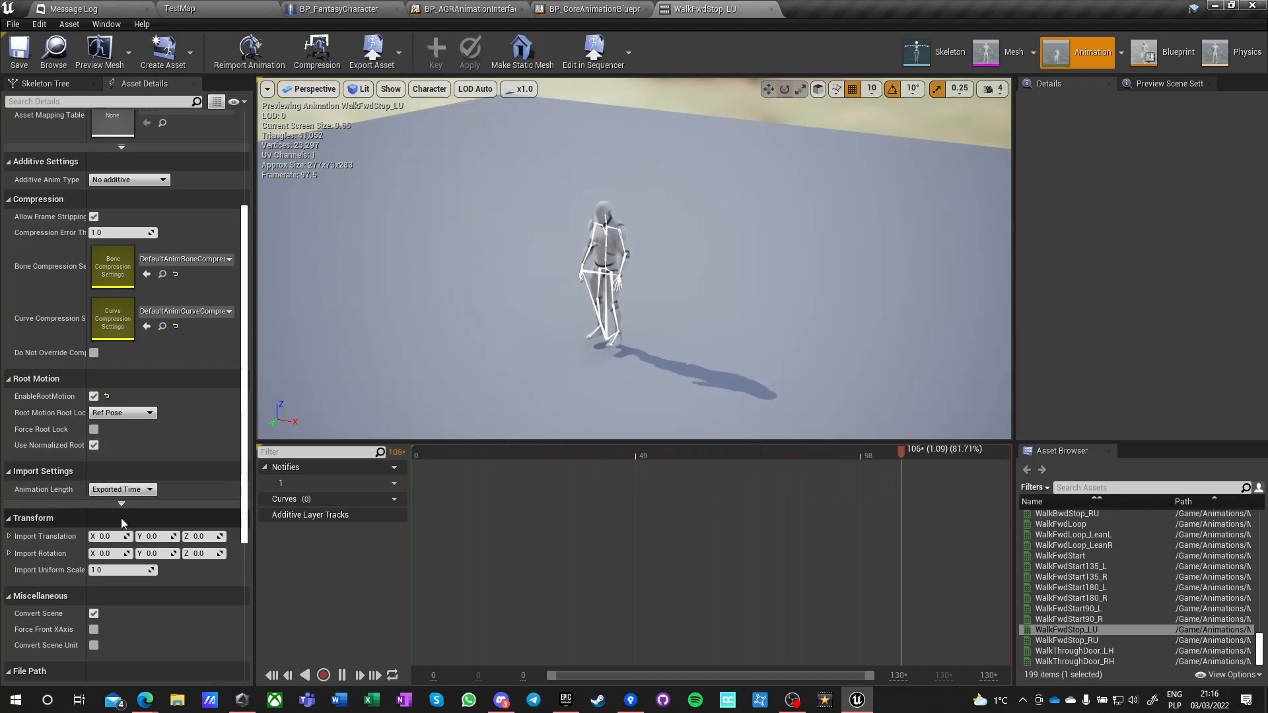
Turn on Force Root Lock for WalkFwdStop_LU, keeping EnableRootMotion checked, and save the animation.
left_click(94, 396)
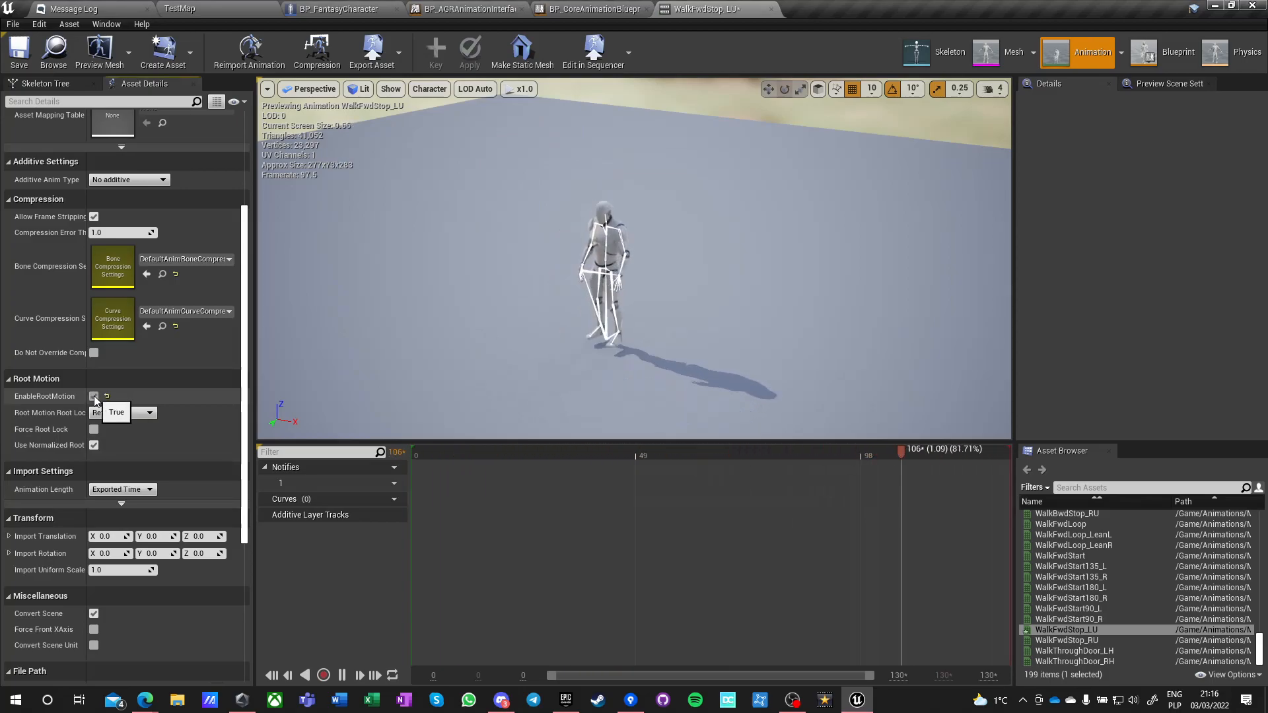
left_click(94, 396)
left_click(94, 429)
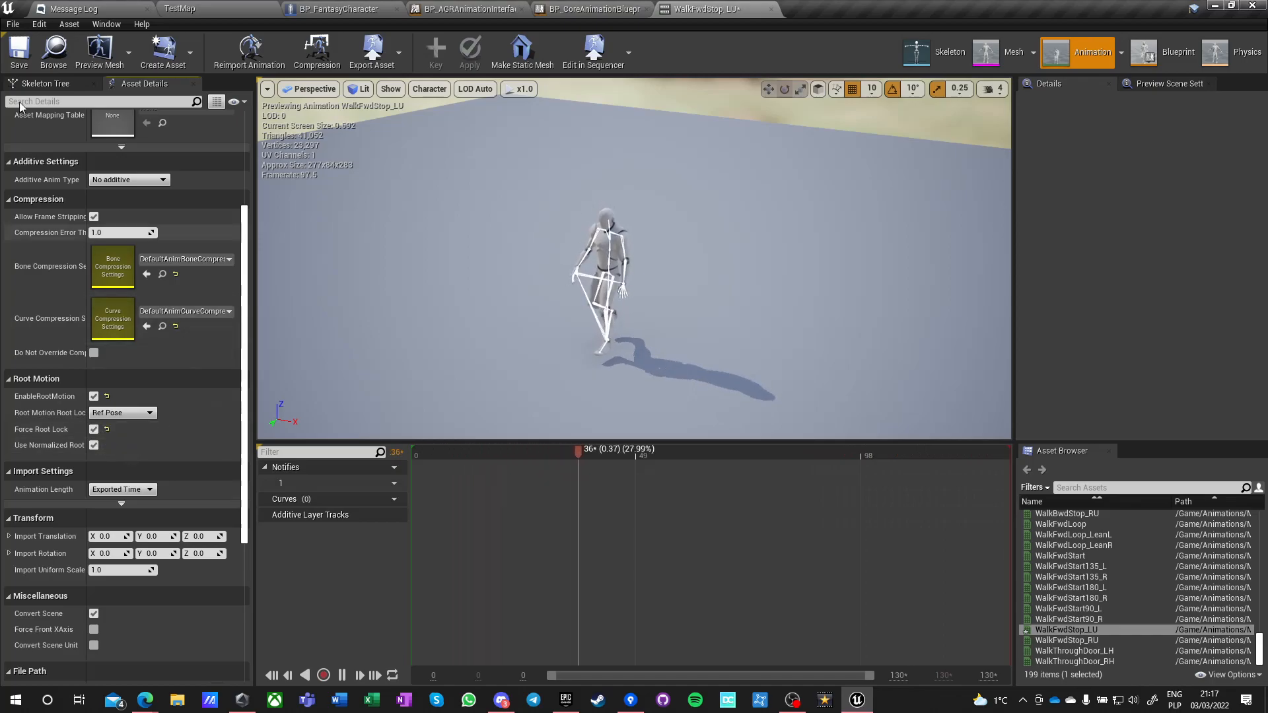
left_click(20, 50)
Open WalkFwdStop_RU from the Stop state, turn on Force Root Lock, save the animation and close it.
left_click(594, 8)
double_click(596, 380)
left_click(93, 429)
left_click(19, 50)
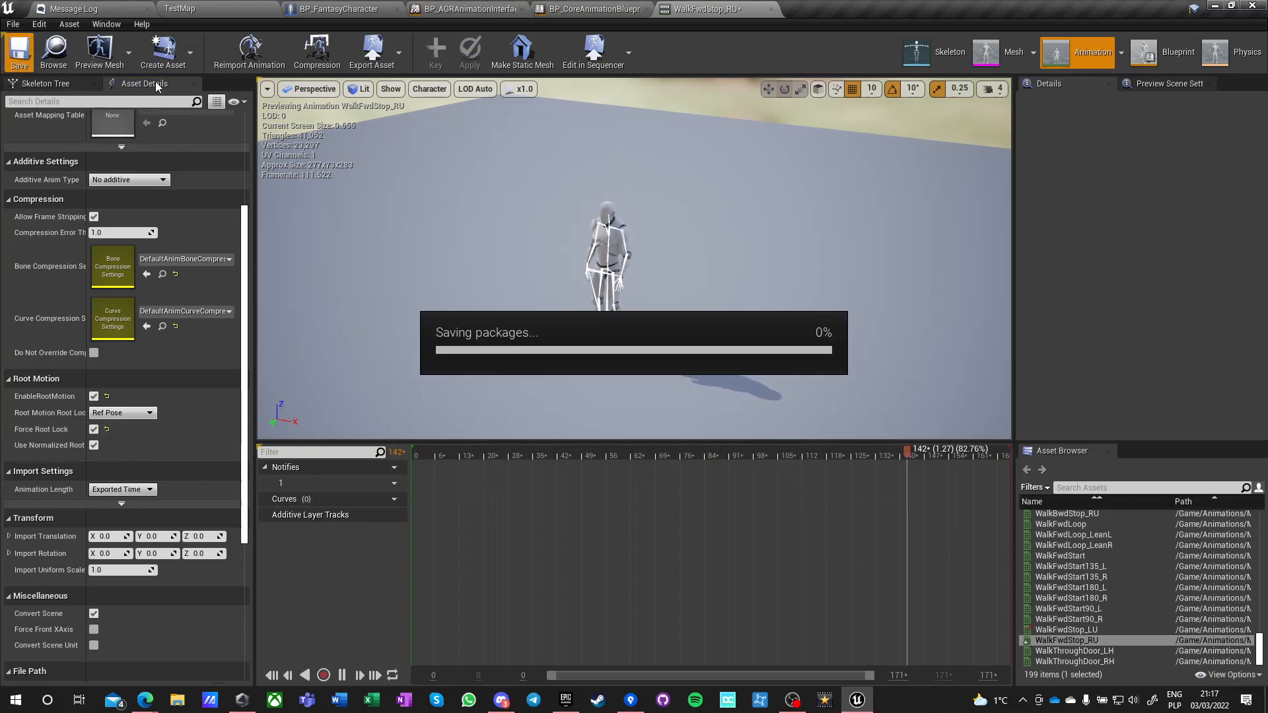
left_click(766, 9)
Play TestMap, walk forward and stop repeatedly to check the stop animation, and return to the Stop state graph.
left_click(198, 12)
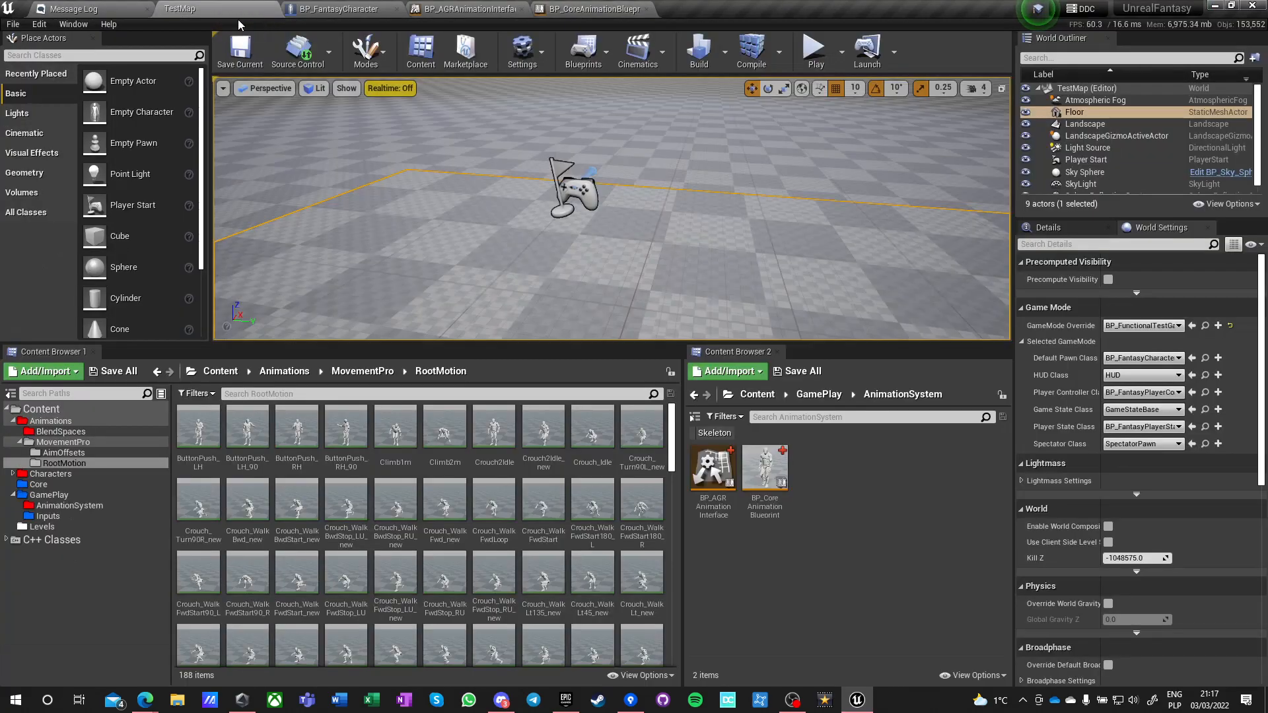
left_click(807, 51)
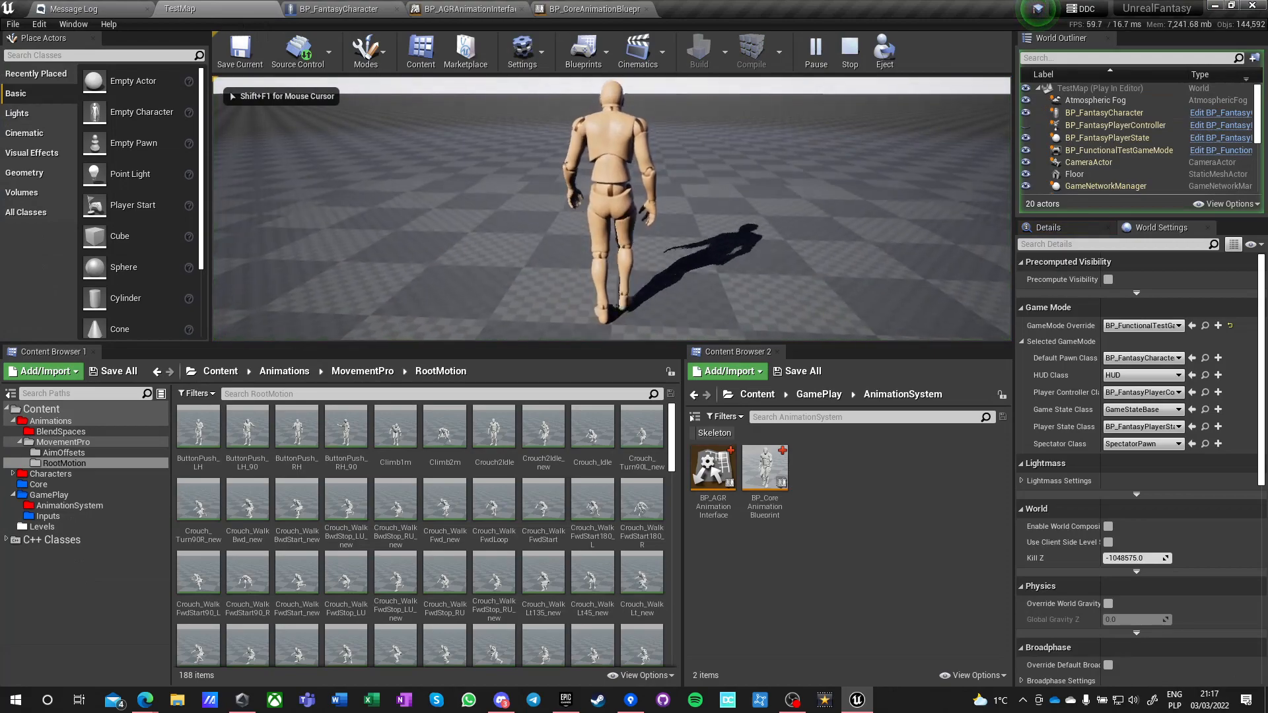
key("w")
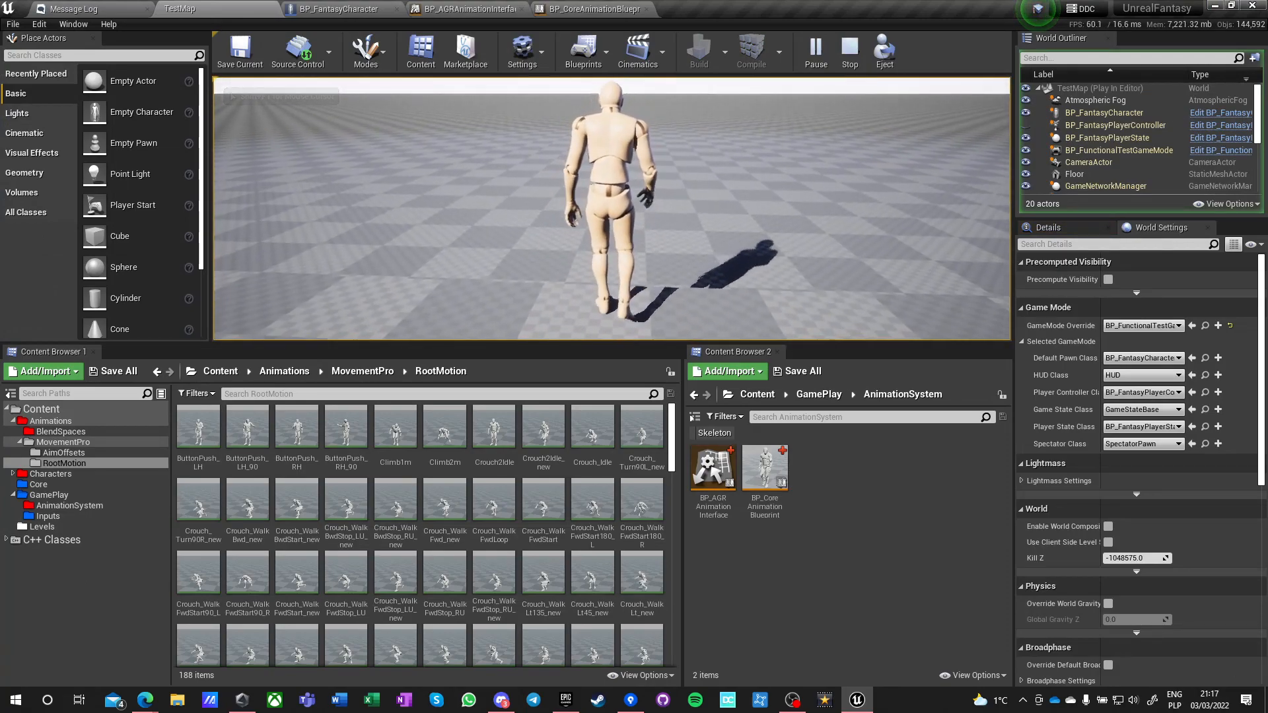
key("w")
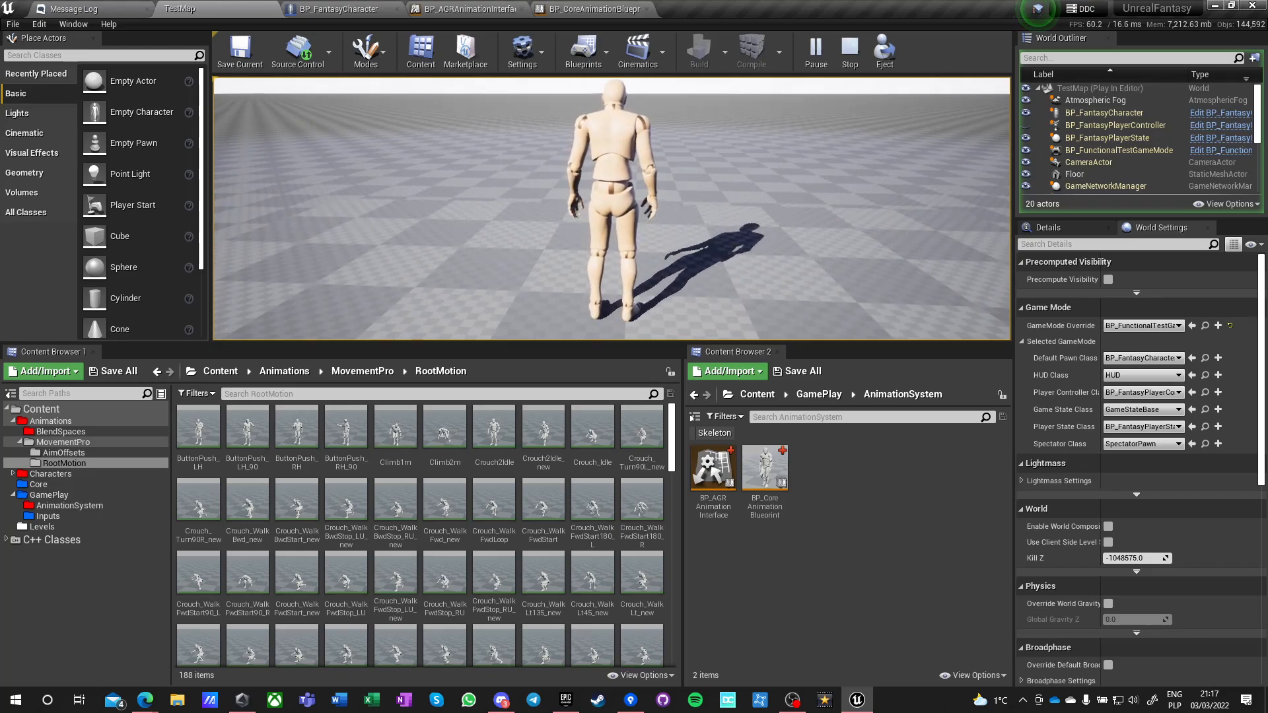
key("w")
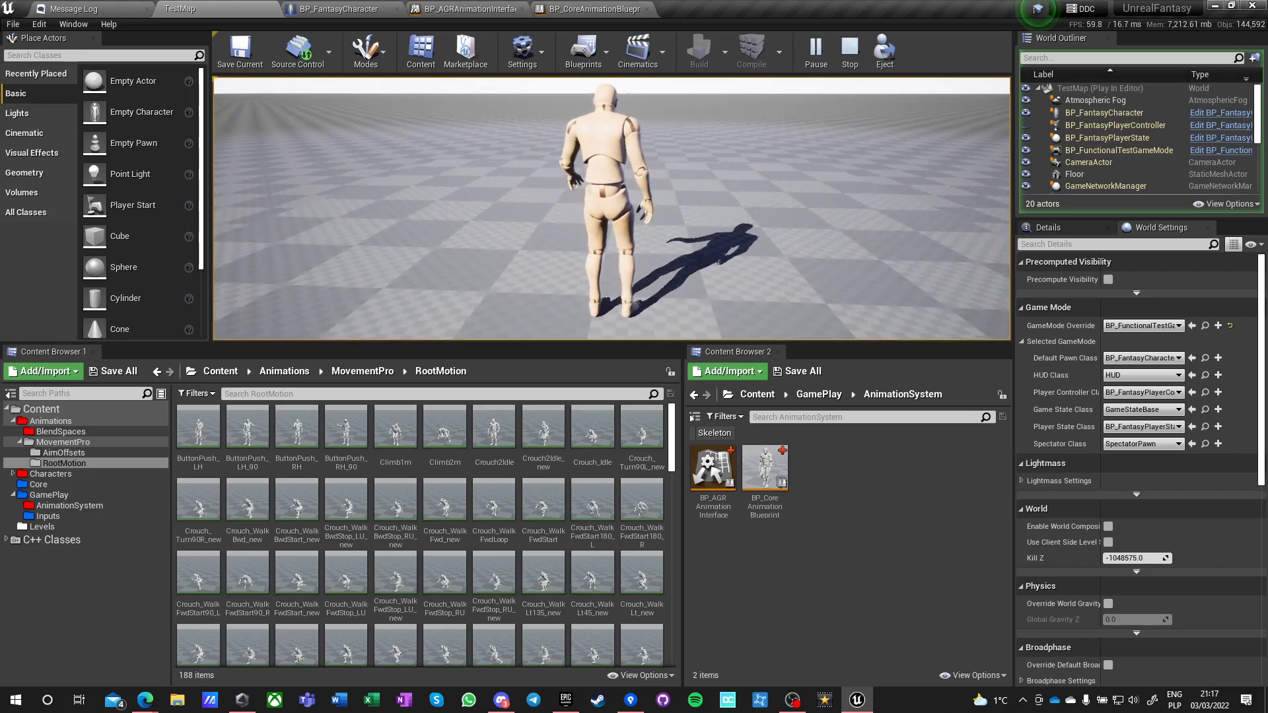
key("Escape")
left_click(595, 9)
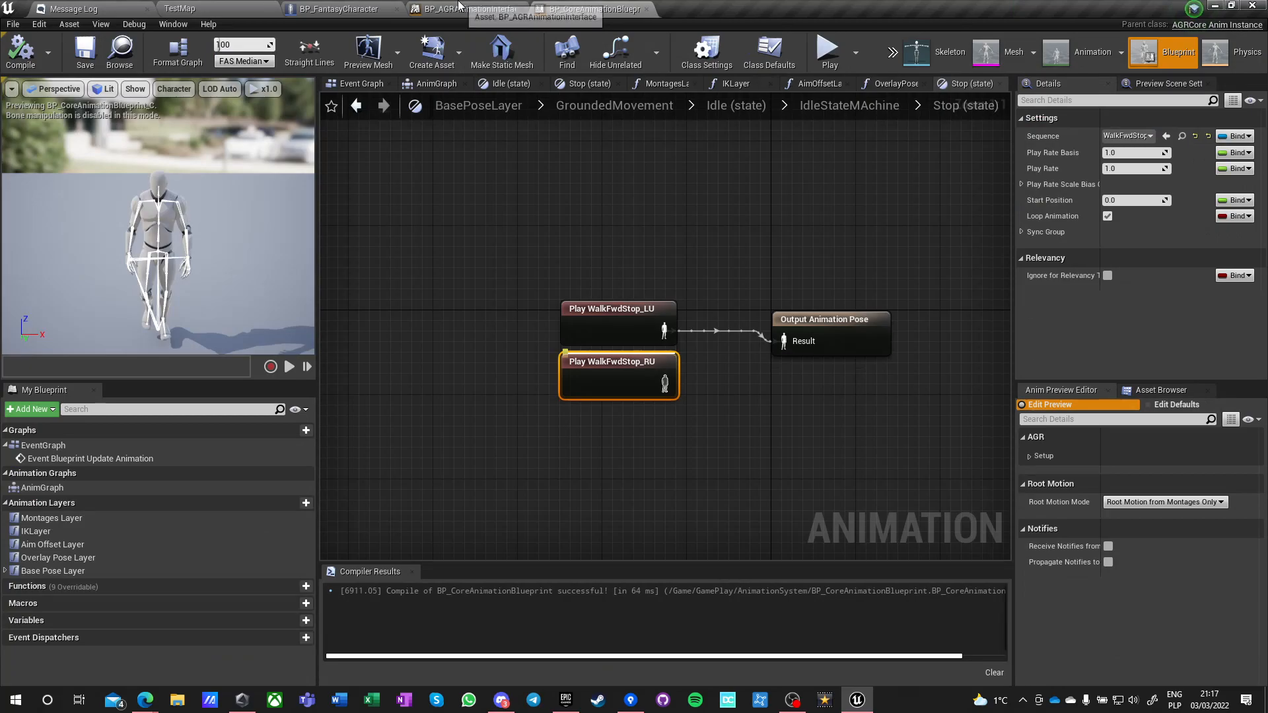
Connect the WalkFwdStop_RU player to the Stop state's output pose, compile, and play TestMap to test it.
left_click_drag(664, 383, 771, 356)
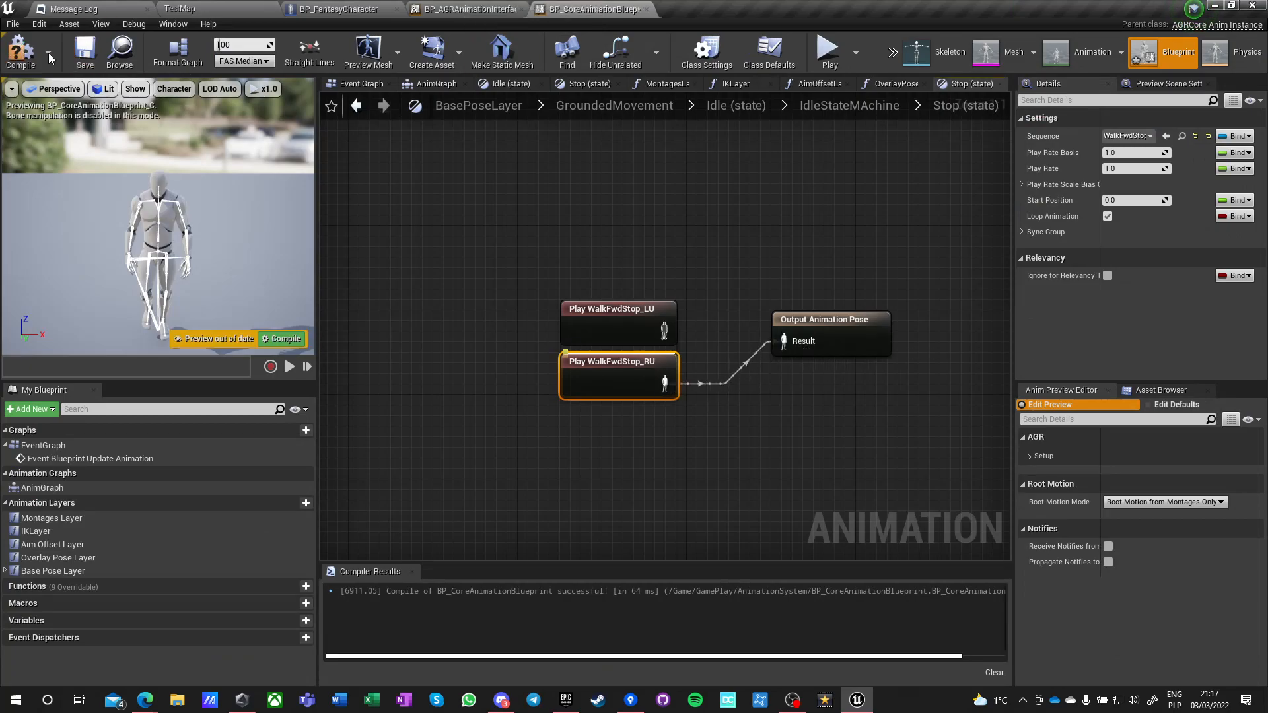
left_click(21, 49)
key("alt+p")
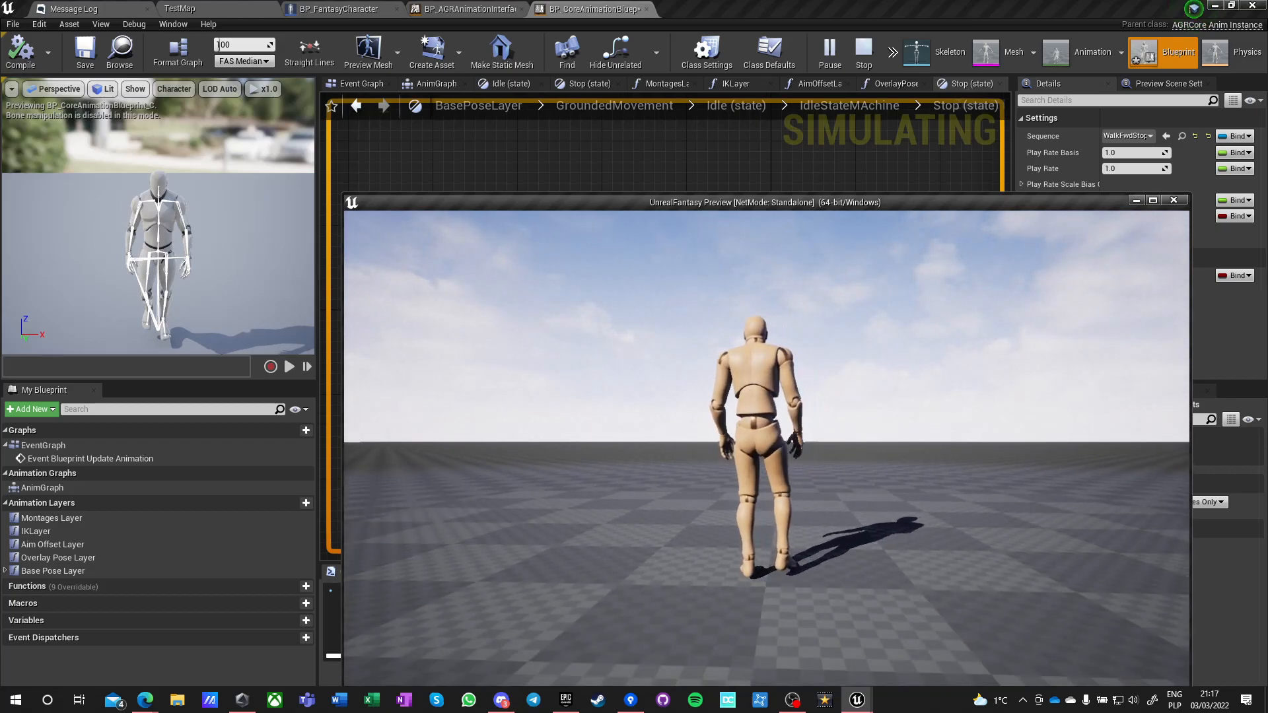
key("Escape")
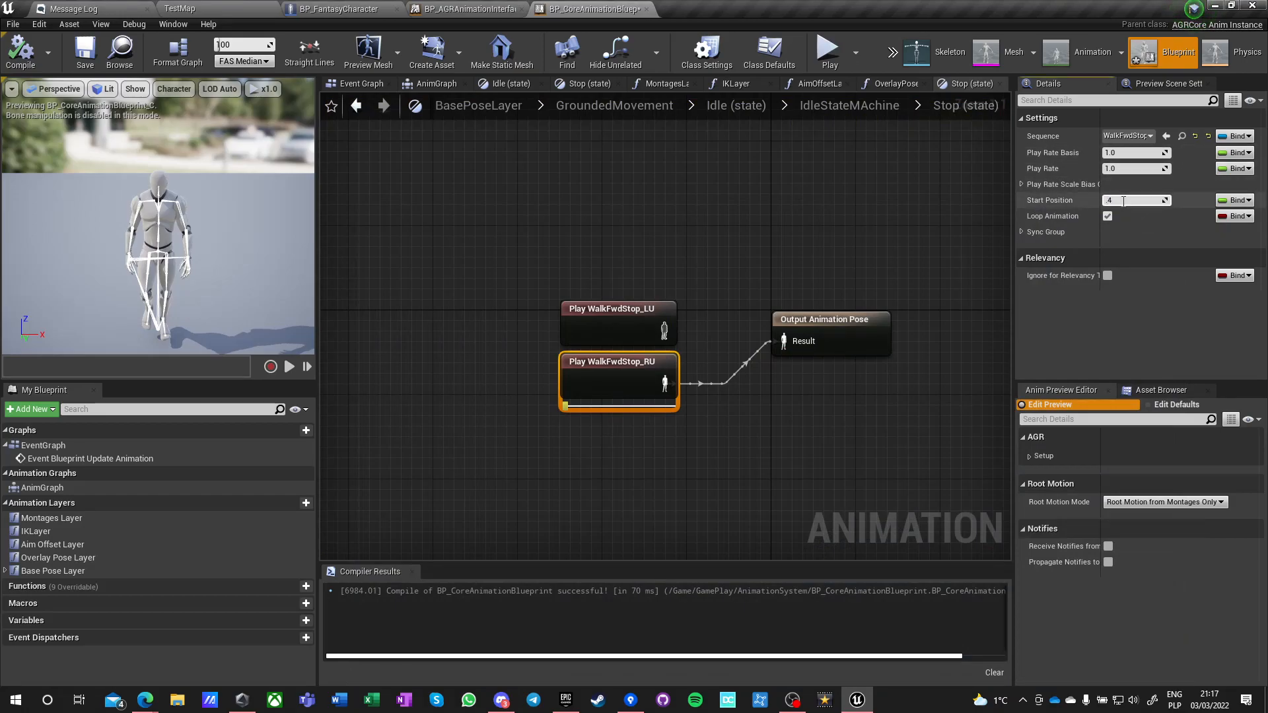
Set the Start Position of both the WalkFwdStop_RU and WalkFwdStop_LU players to 0.4 and compile the blueprint.
left_click(672, 308)
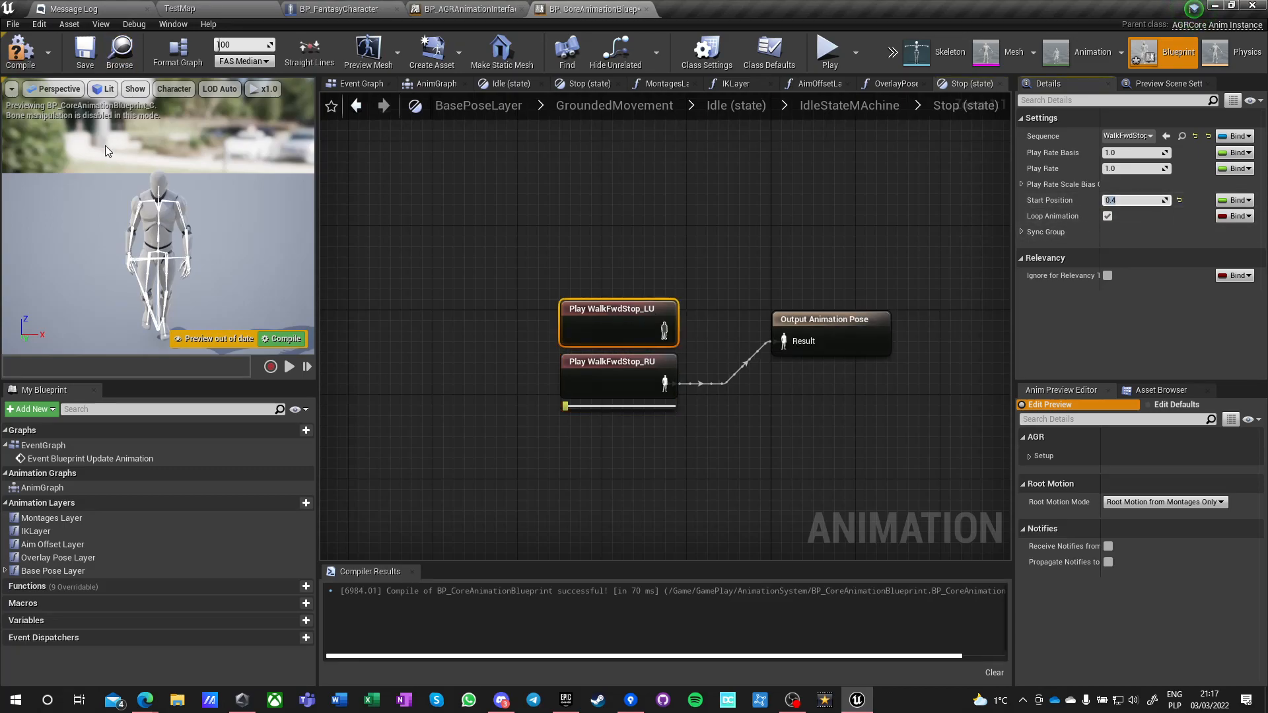
type("0.4")
left_click(22, 53)
Play TestMap and walk forward and stop to check the WalkFwdStop_RU animation with its new start position.
left_click(830, 51)
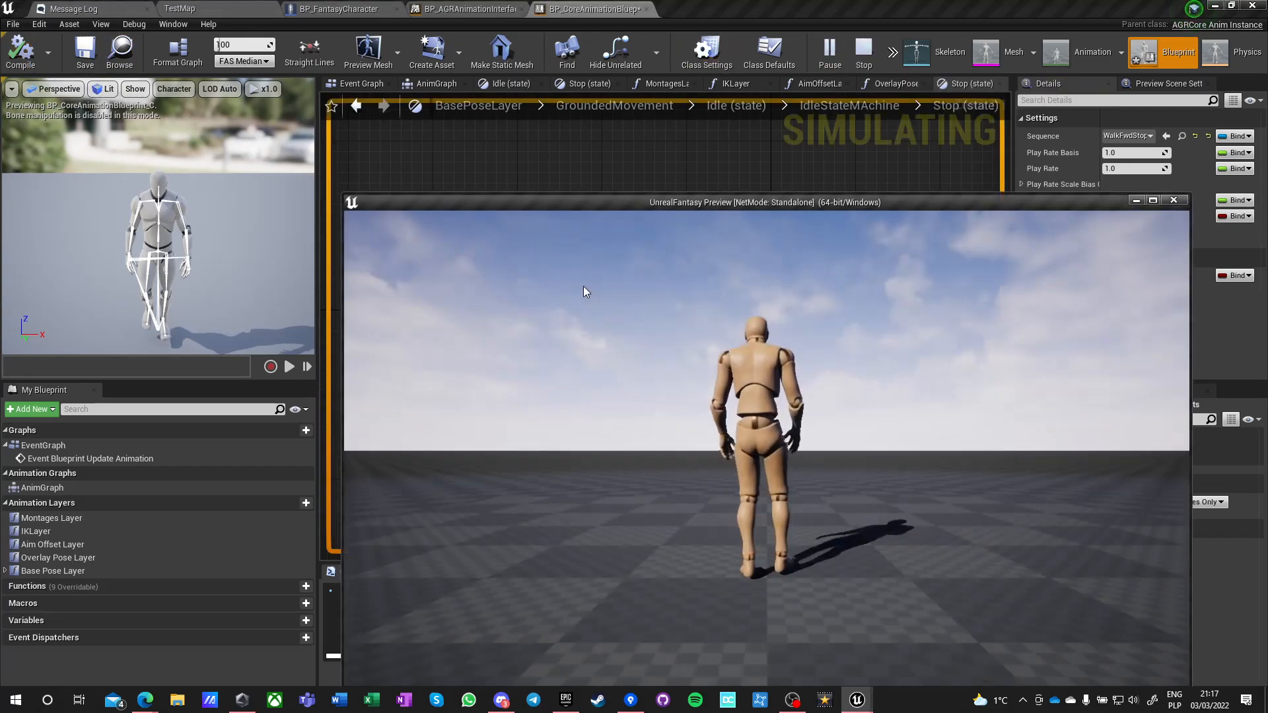
left_click(715, 372)
key("w")
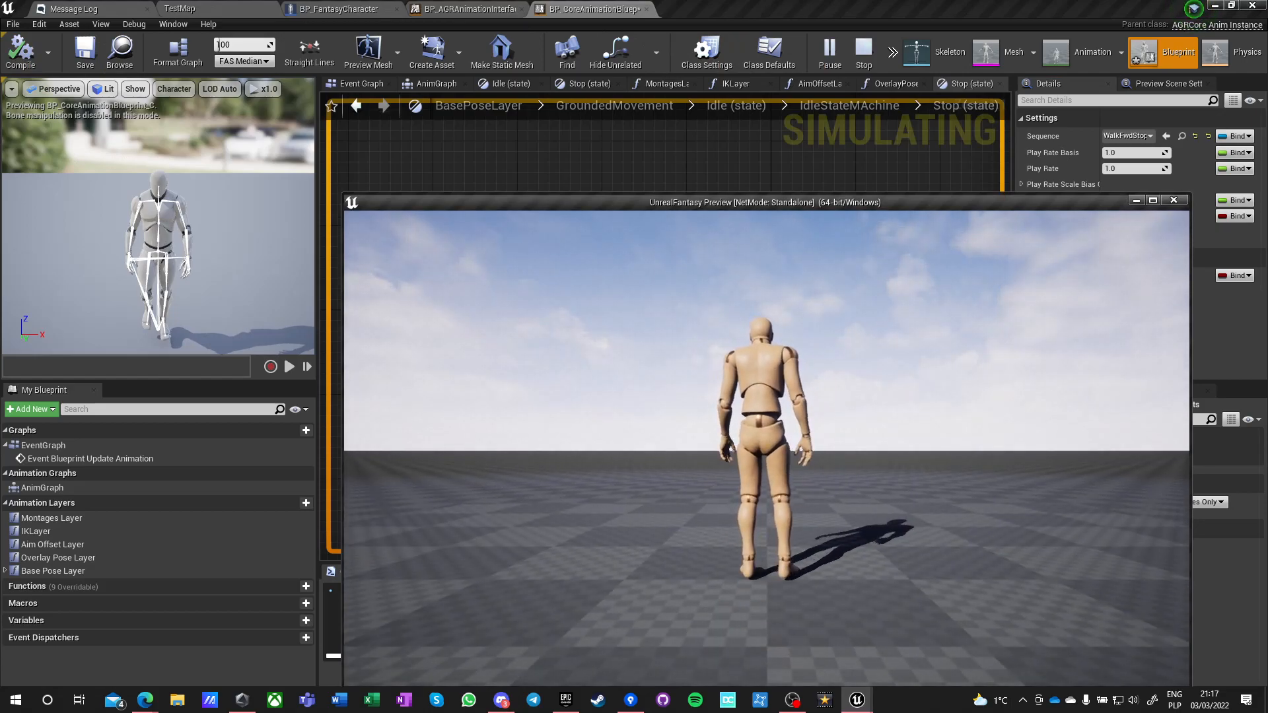
key("w")
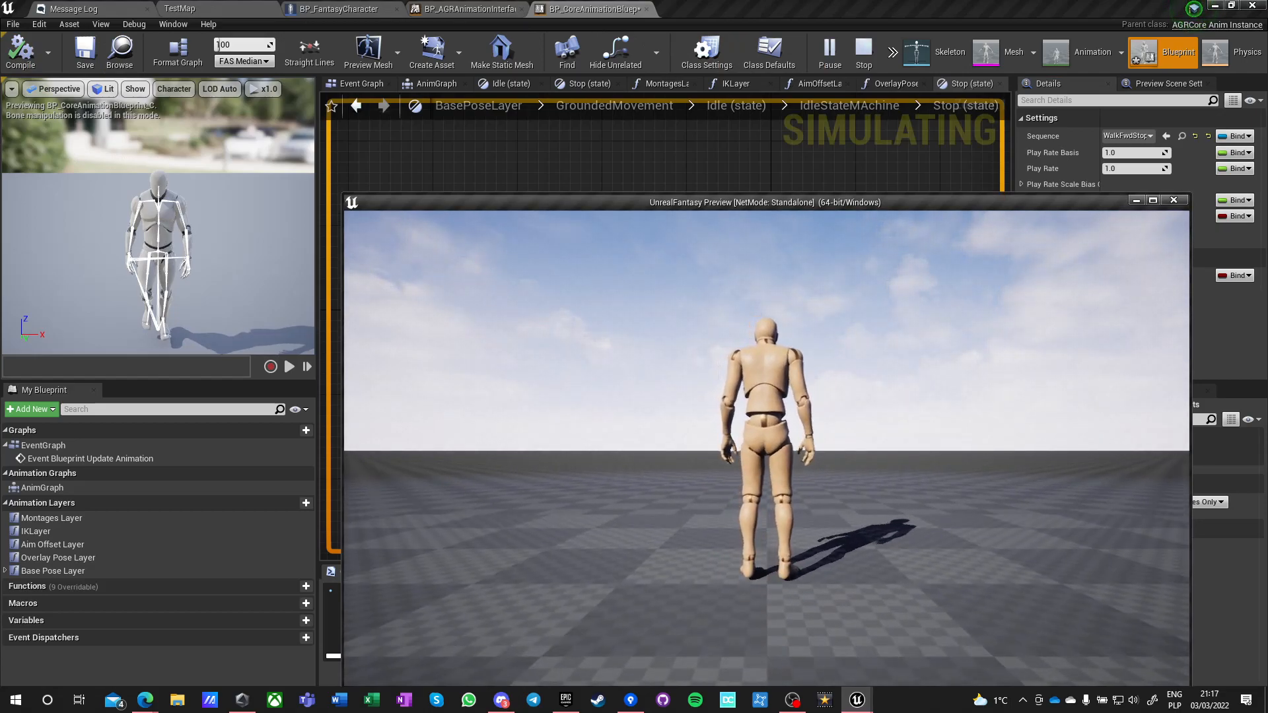
key("Escape")
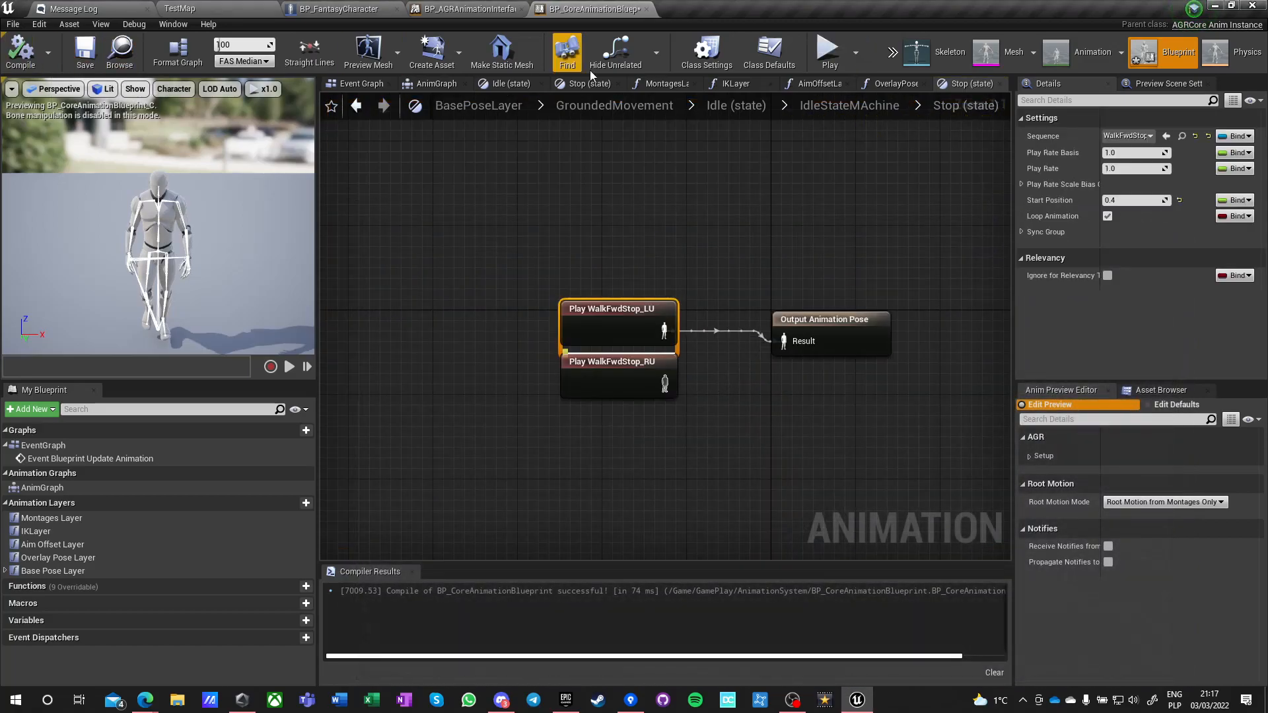
Play TestMap with WalkFwdStop_LU wired to the output pose, walking forward and stopping several times.
left_click(829, 52)
left_click(635, 371)
key("w")
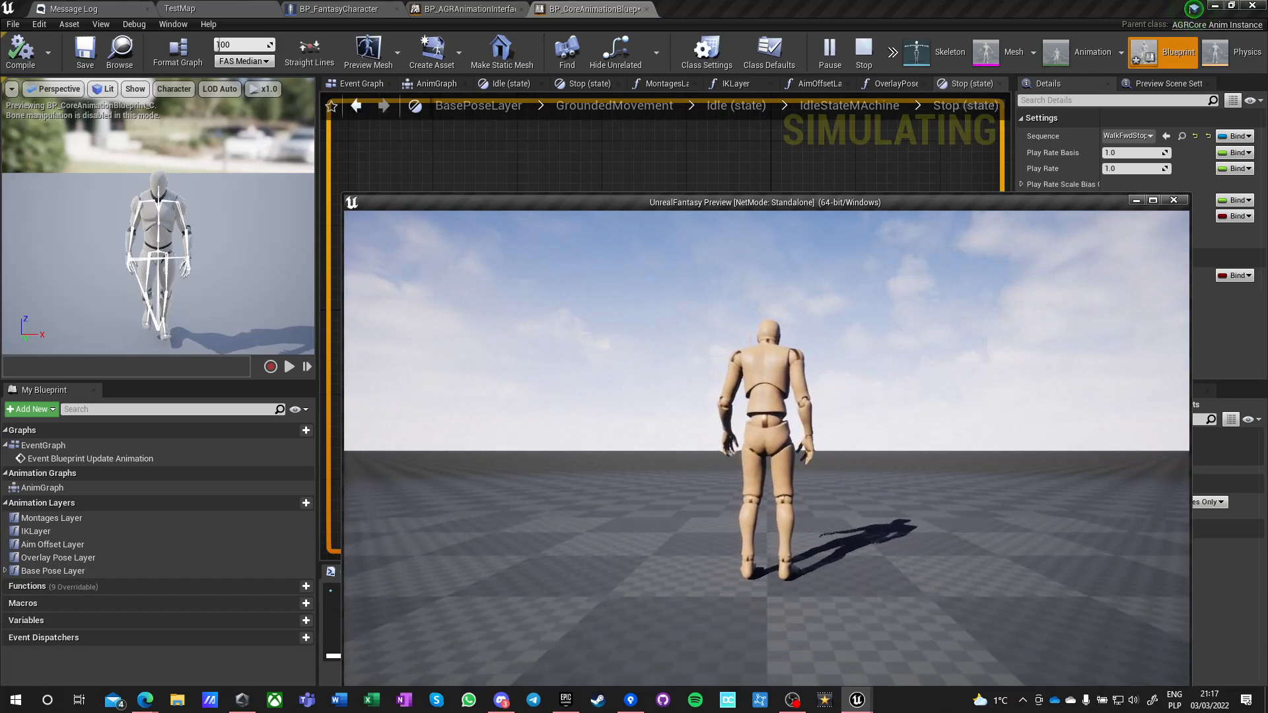
key("w")
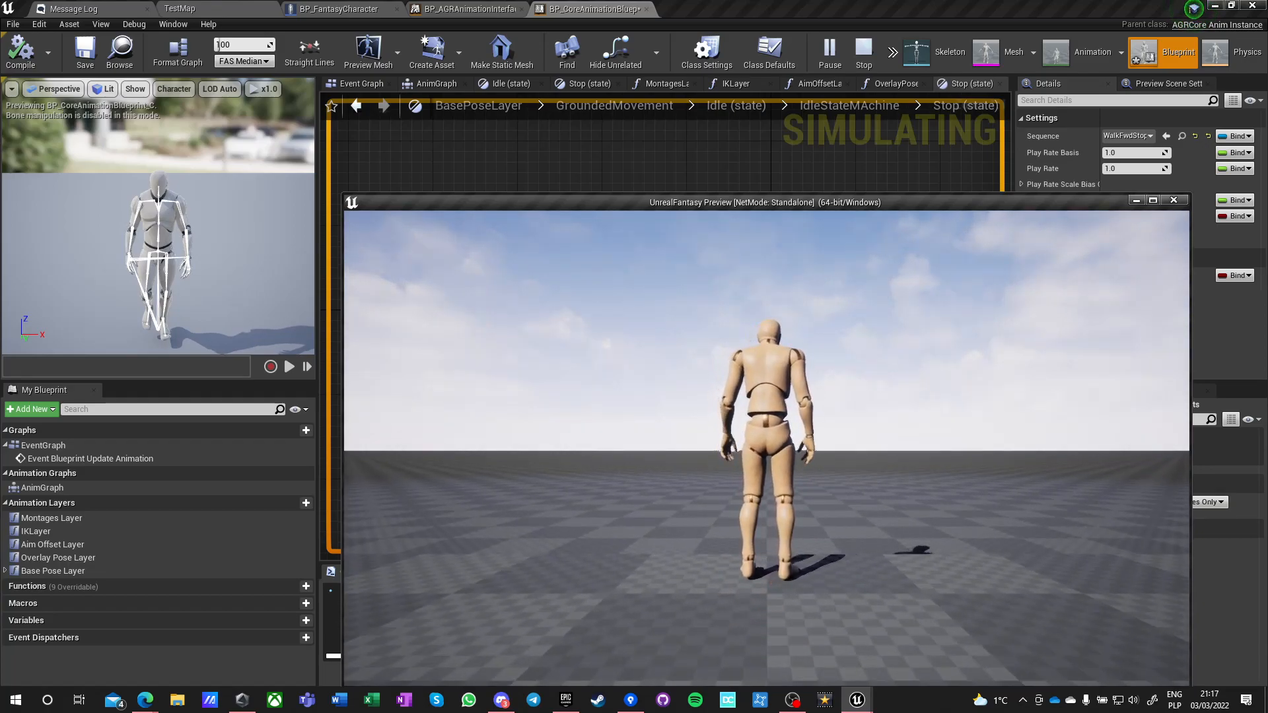
key("w")
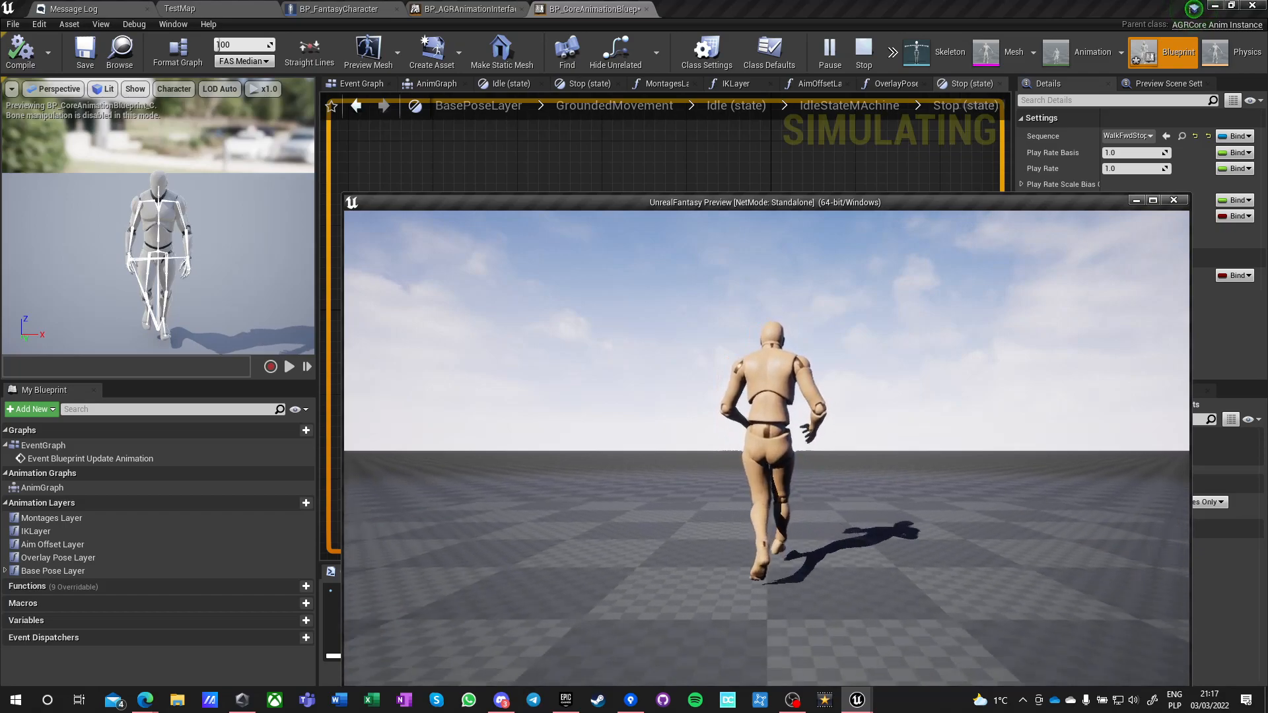
key("Escape")
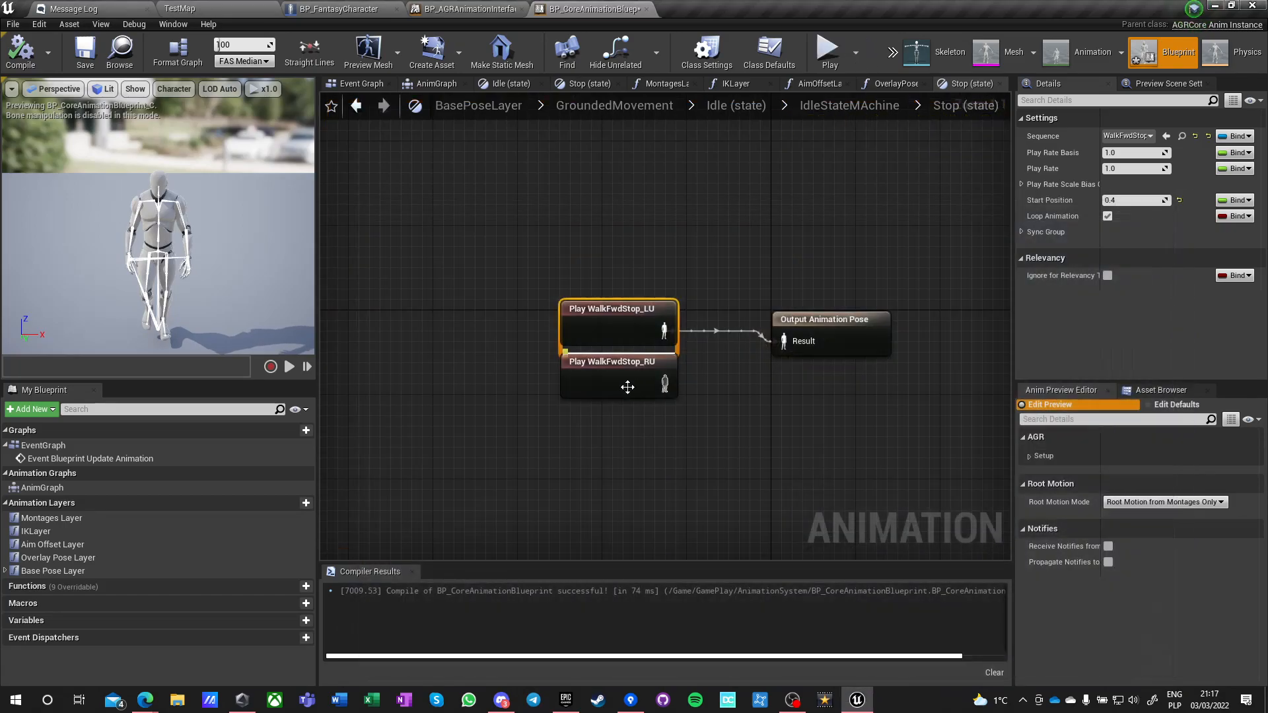
Connect WalkFwdStop_RU to the output pose, delete the WalkFwdStop_LU player, compile, and align the remaining node with the output.
left_click_drag(663, 383, 788, 353)
left_click(702, 478)
left_click(651, 330)
left_click(431, 327)
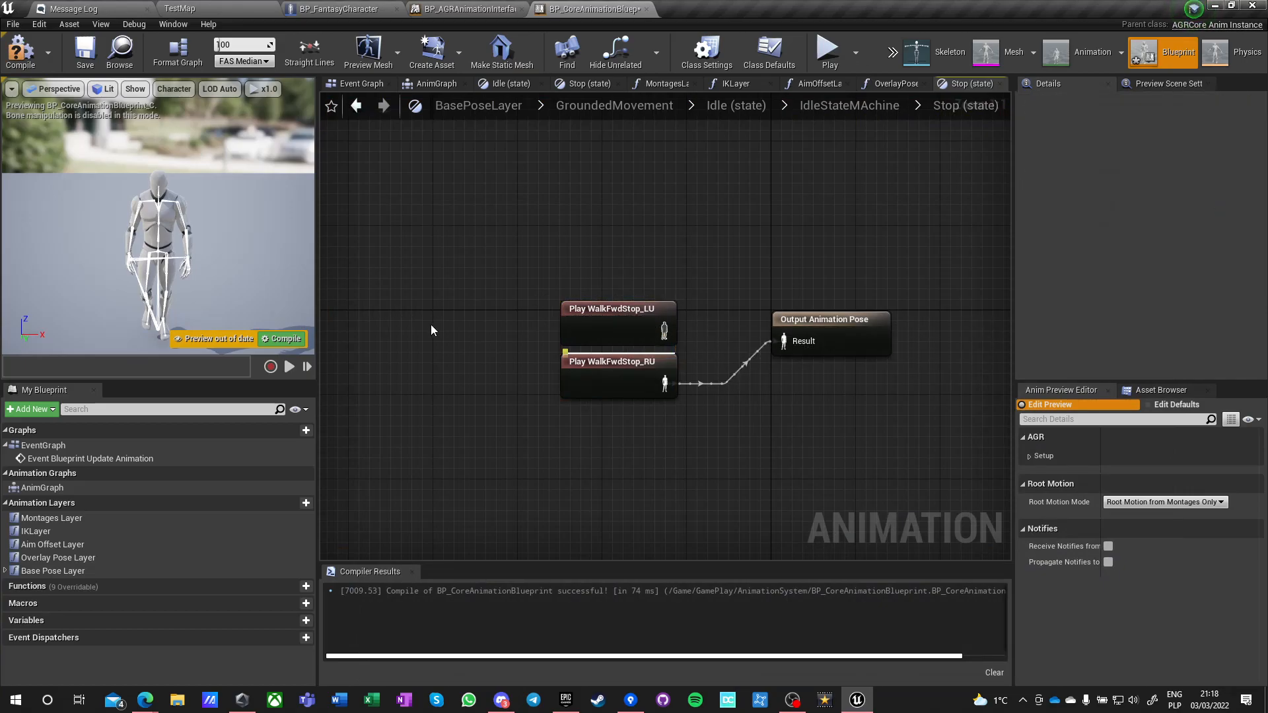
right_click_drag(431, 329, 315, 353)
left_click_drag(402, 274, 522, 337)
key("Delete")
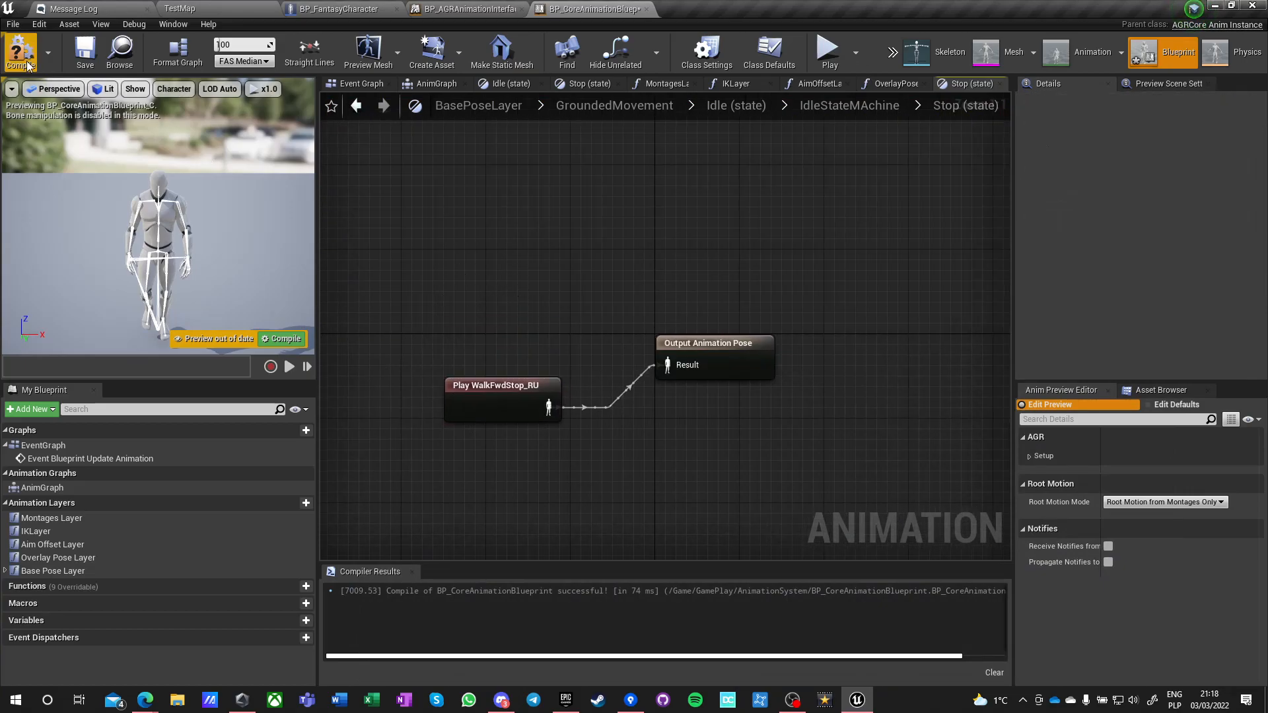
left_click_drag(478, 391, 509, 348)
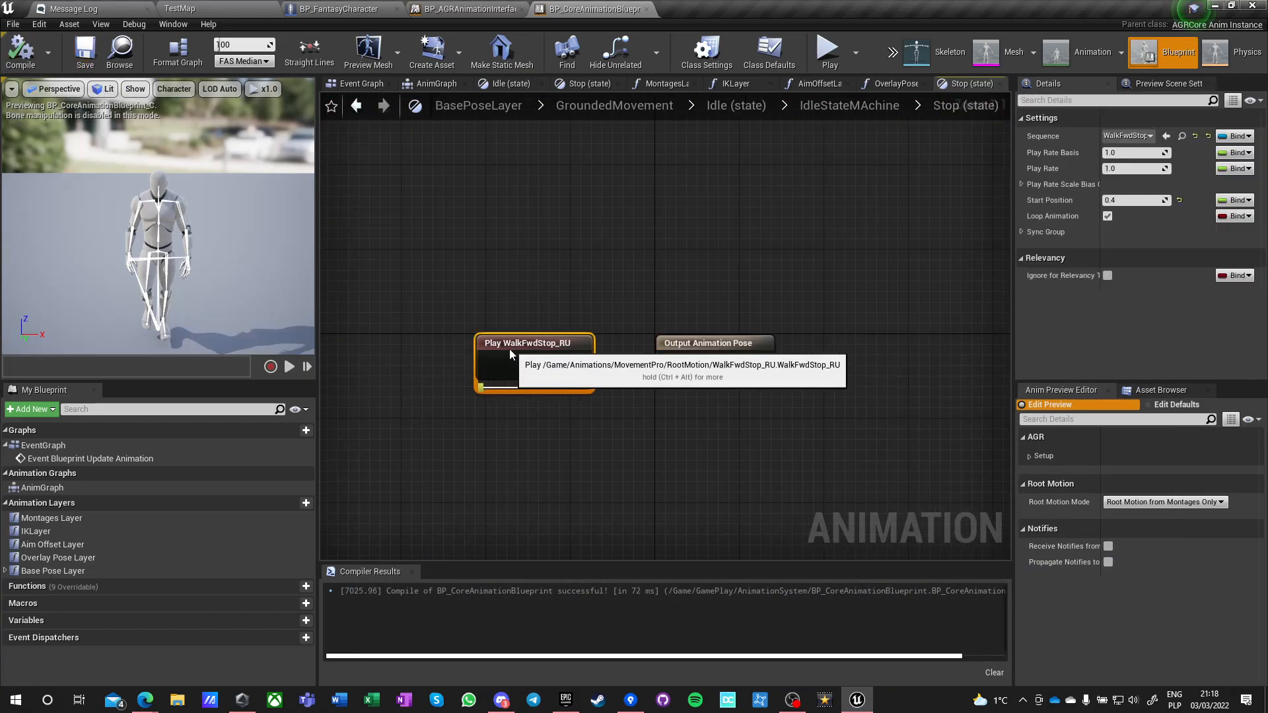
Align the IdleStateMAchine node with the output pose in the Idle state, return to the GroundedMovement graph and save the blueprint.
left_click(529, 479)
left_click(735, 122)
left_click_drag(611, 419, 608, 272)
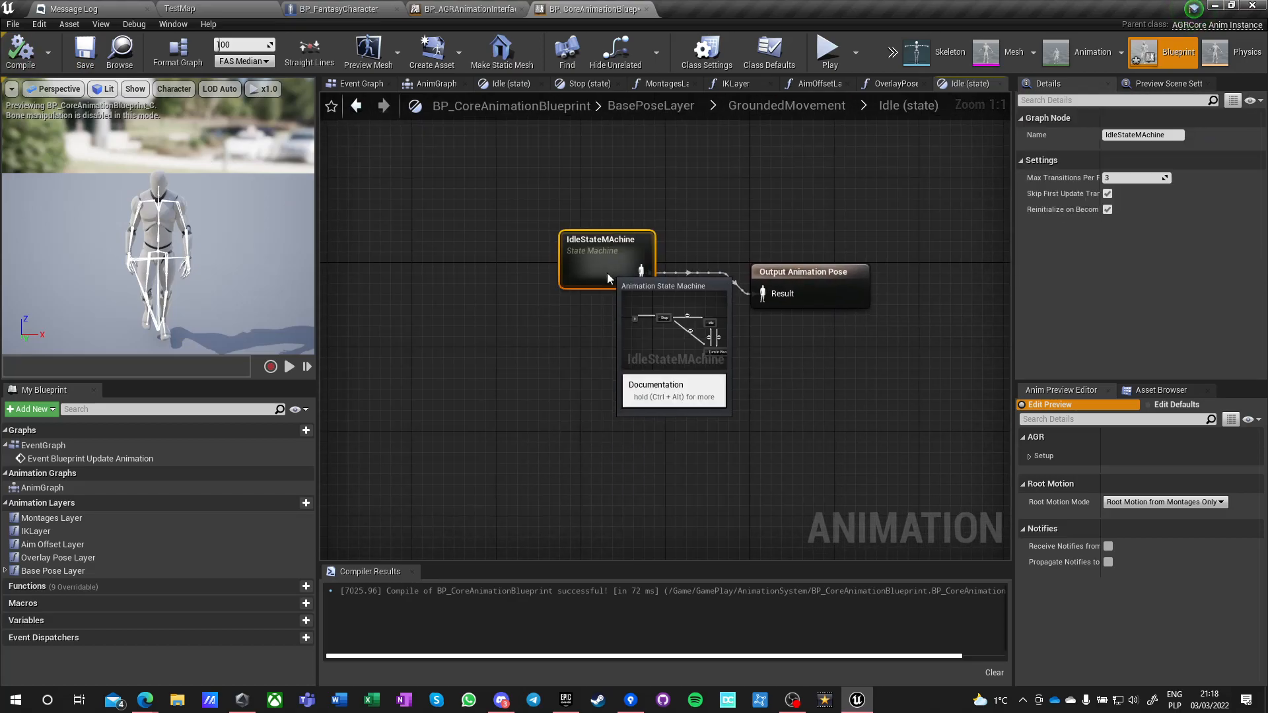
left_click(605, 338)
right_click_drag(660, 369, 562, 373)
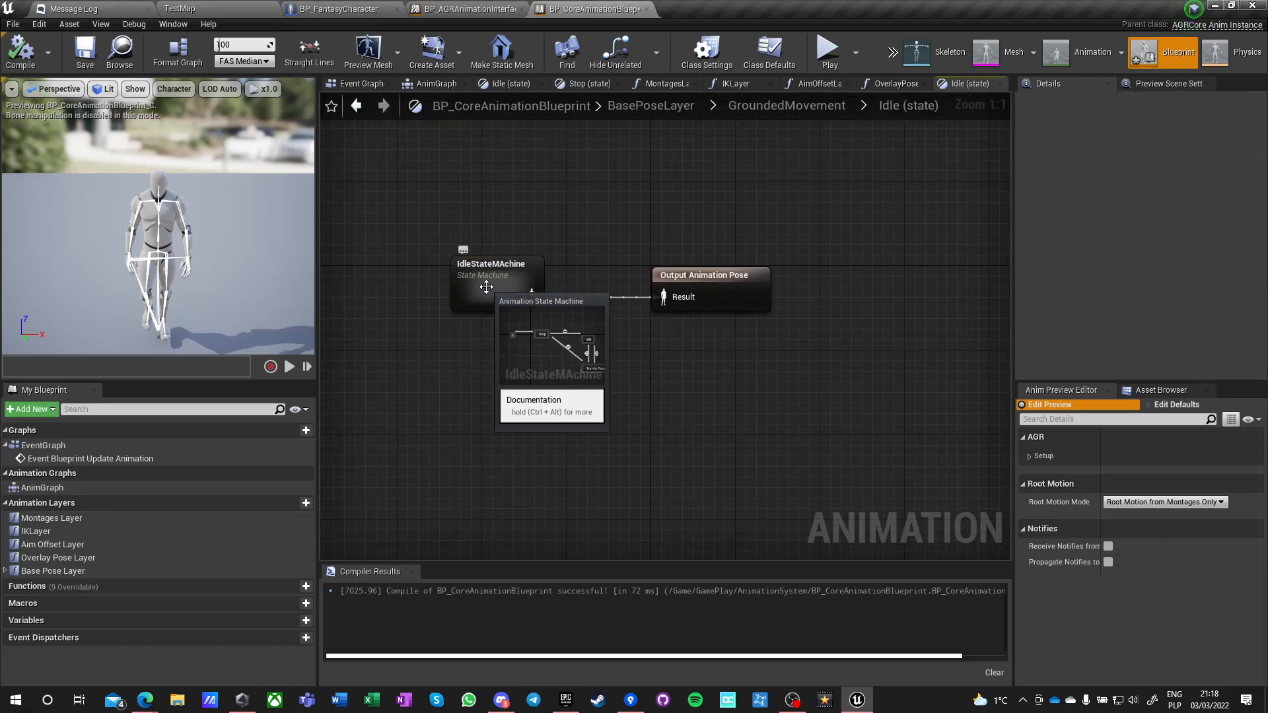
left_click(806, 110)
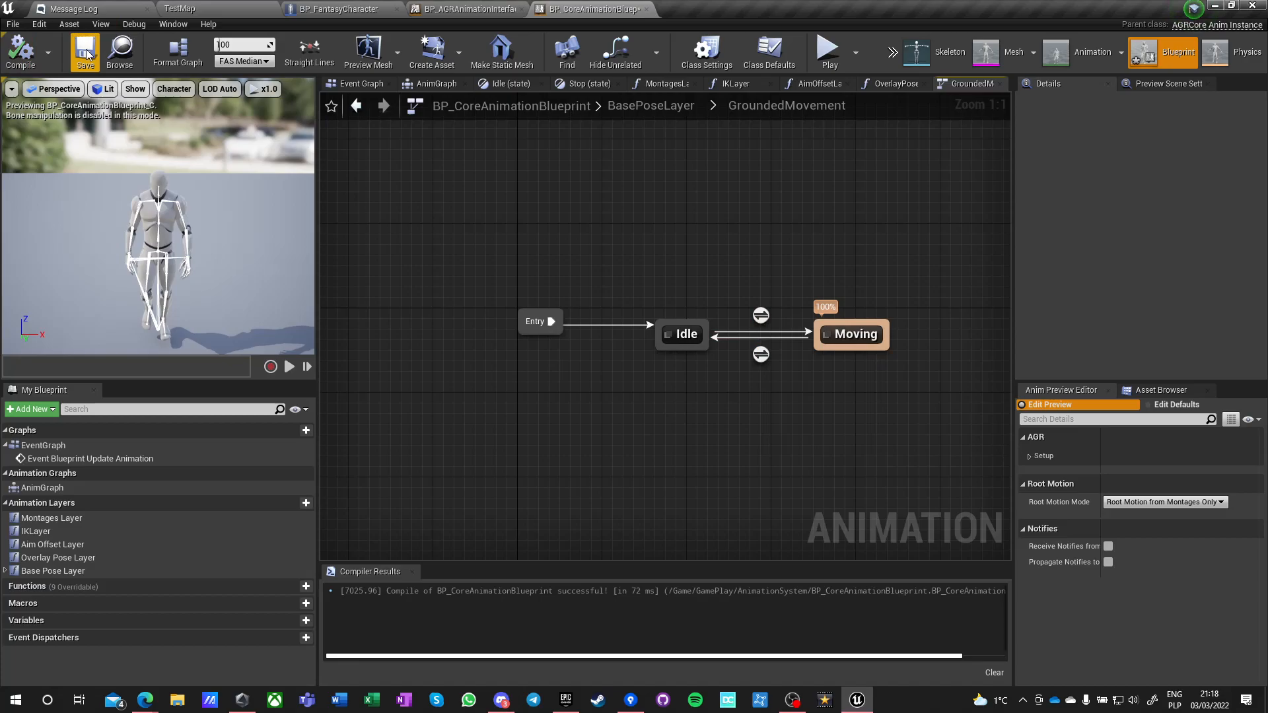
Play TestMap in a maximized preview window with stat fps enabled and check the character's walking, stopping and turning.
left_click(829, 52)
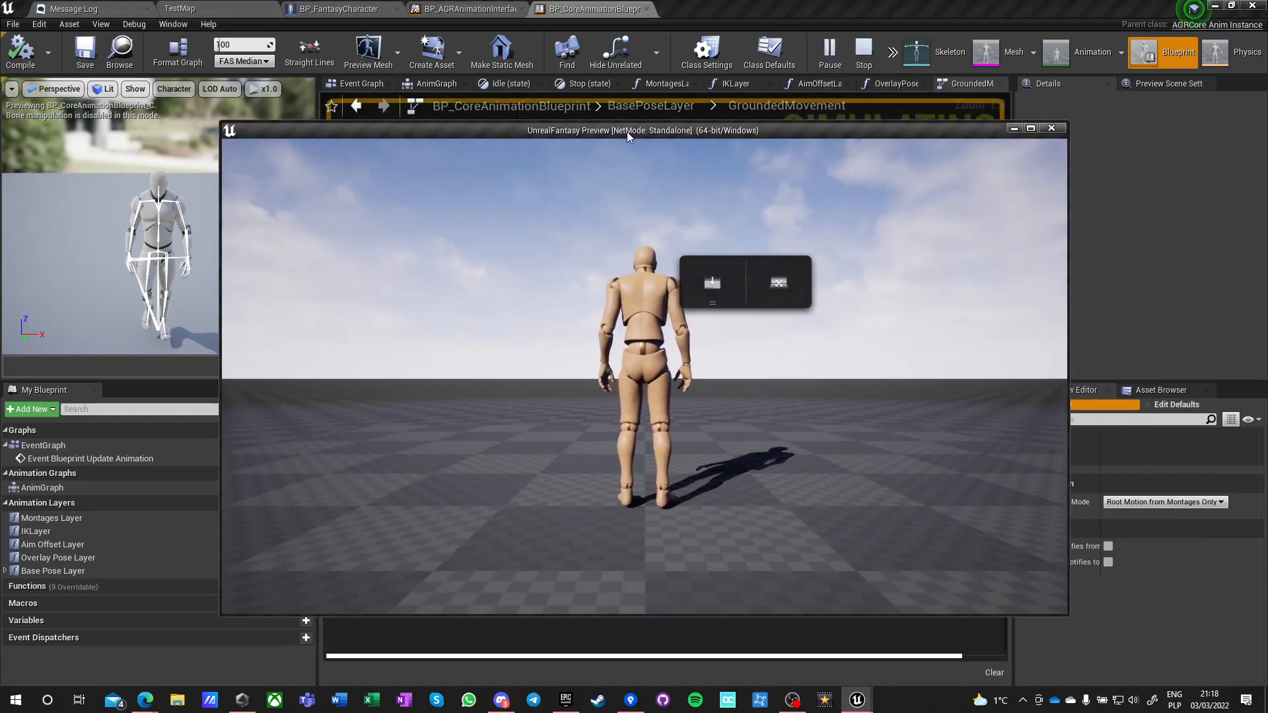
double_click(628, 130)
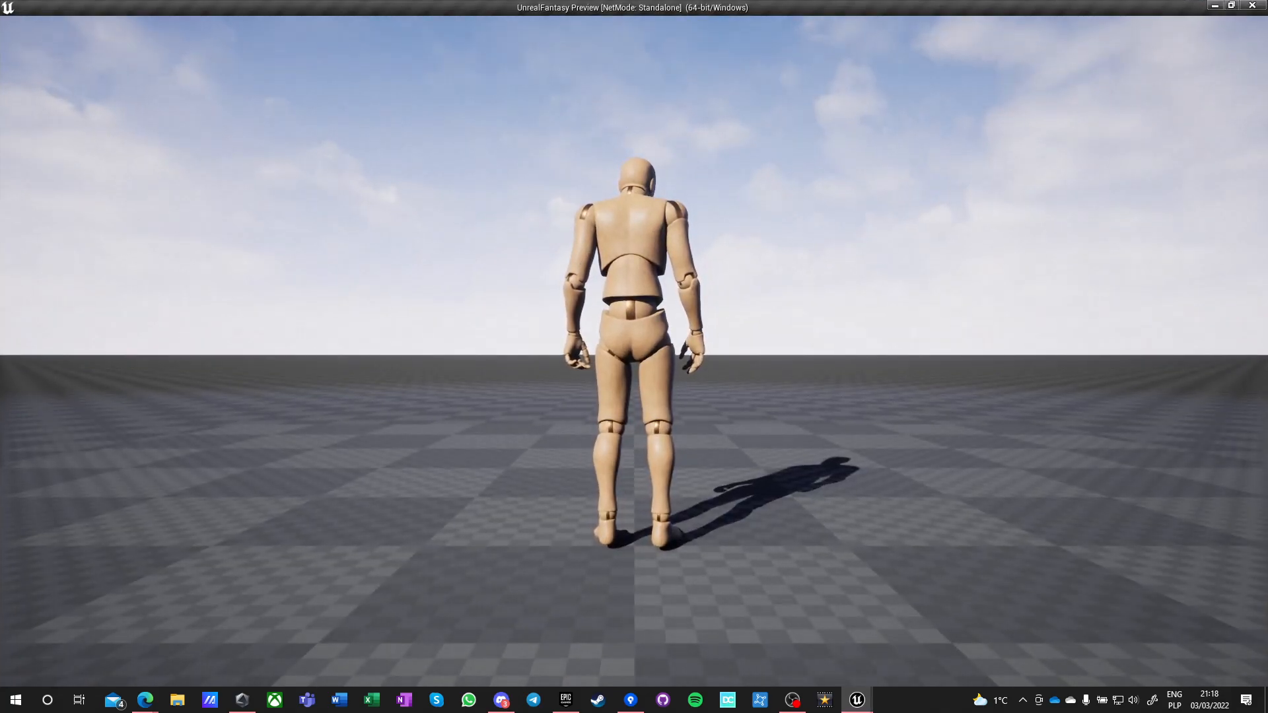
key("grave")
type("stat fps")
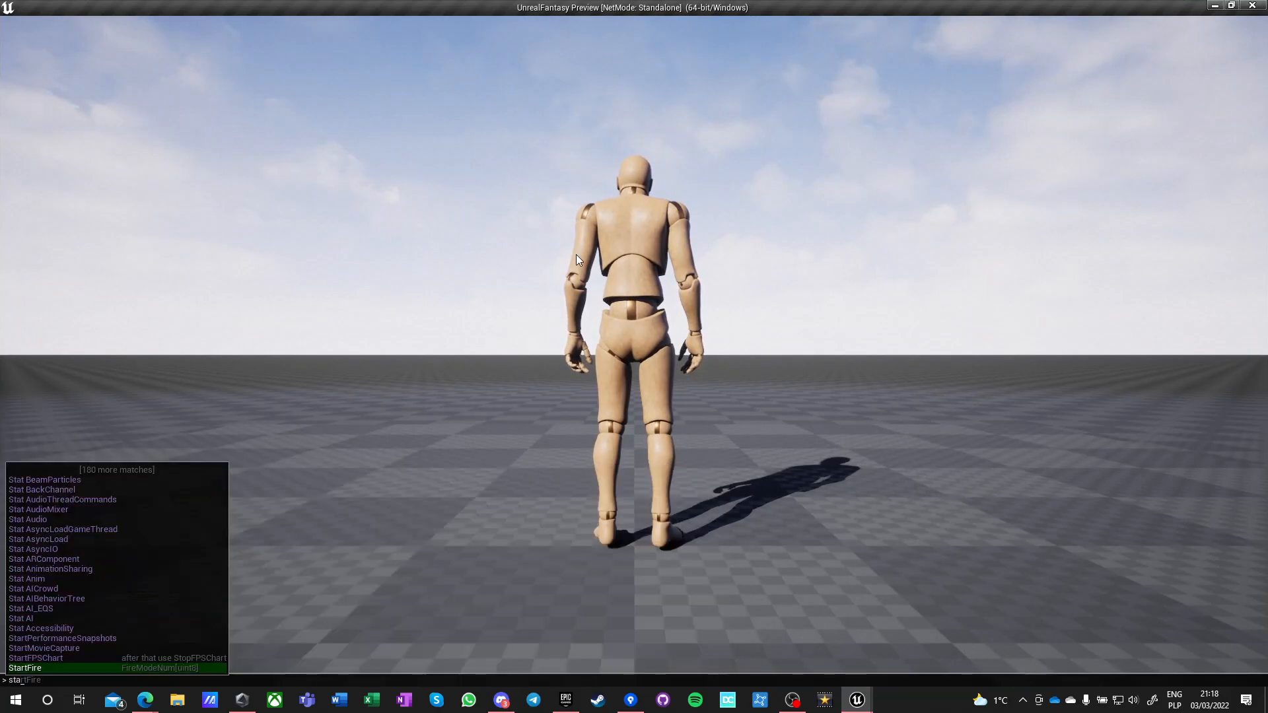
key("Return")
key("w")
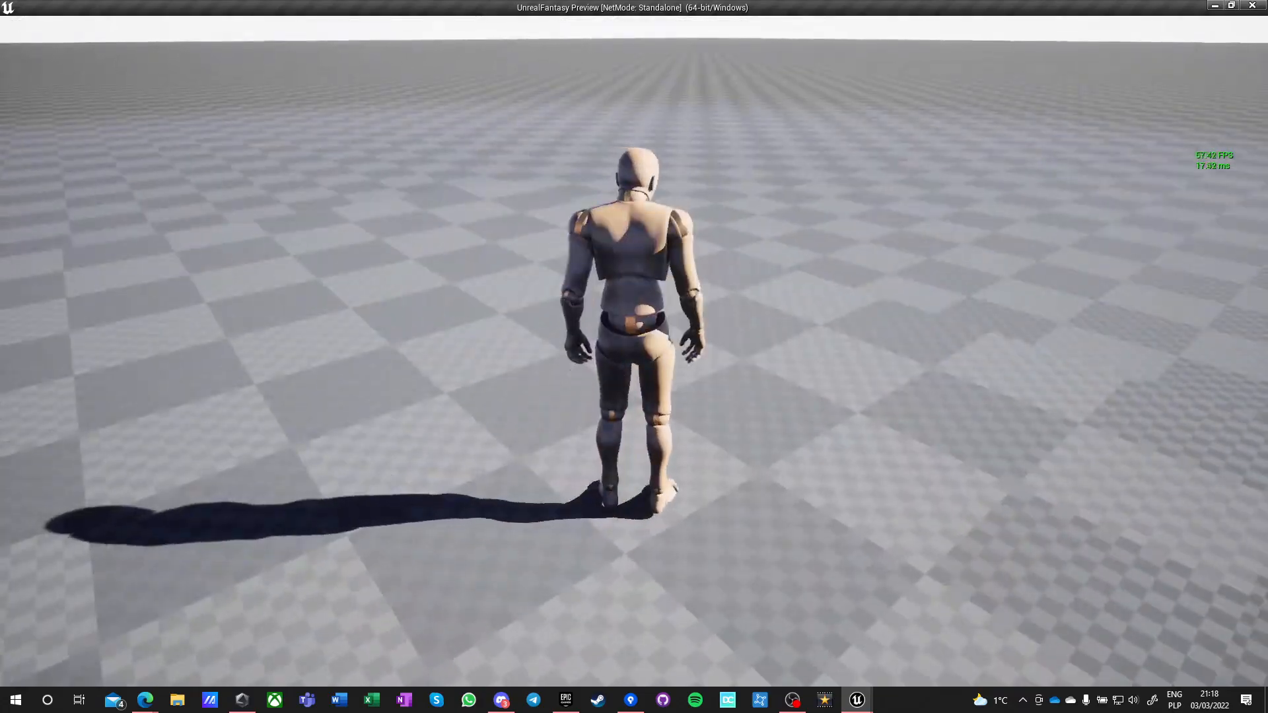
key("Escape")
In the Idle to Turn In Place transition rule, insert an Absolute (float) node between Lean and the greater-than comparison.
double_click(686, 333)
double_click(598, 340)
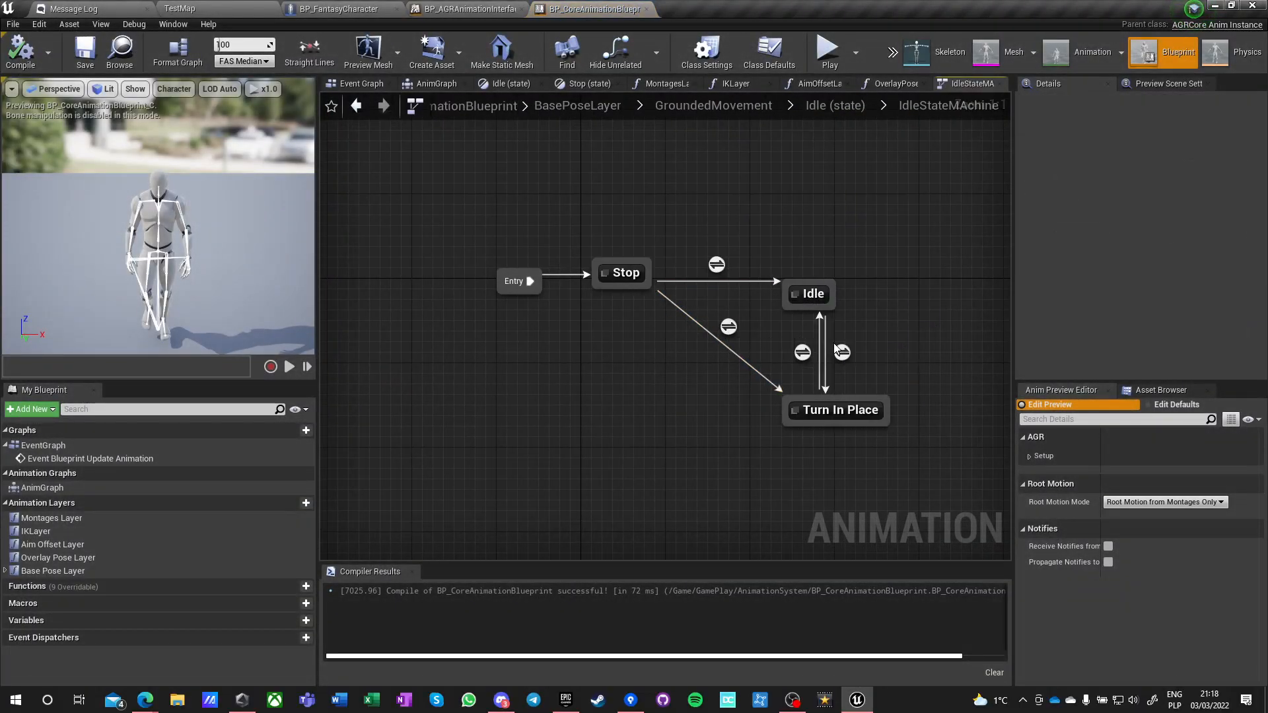
double_click(841, 352)
left_click_drag(632, 337, 565, 332)
type("abs")
key("Return")
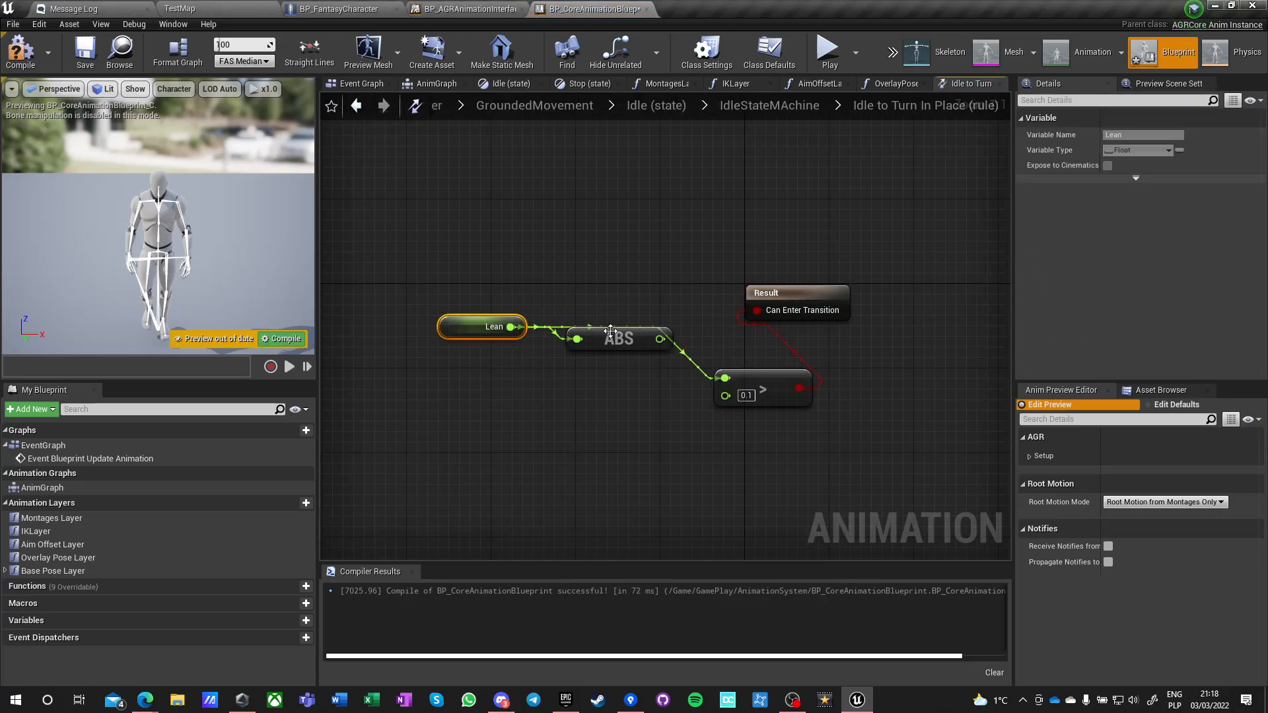
left_click_drag(659, 339, 726, 385)
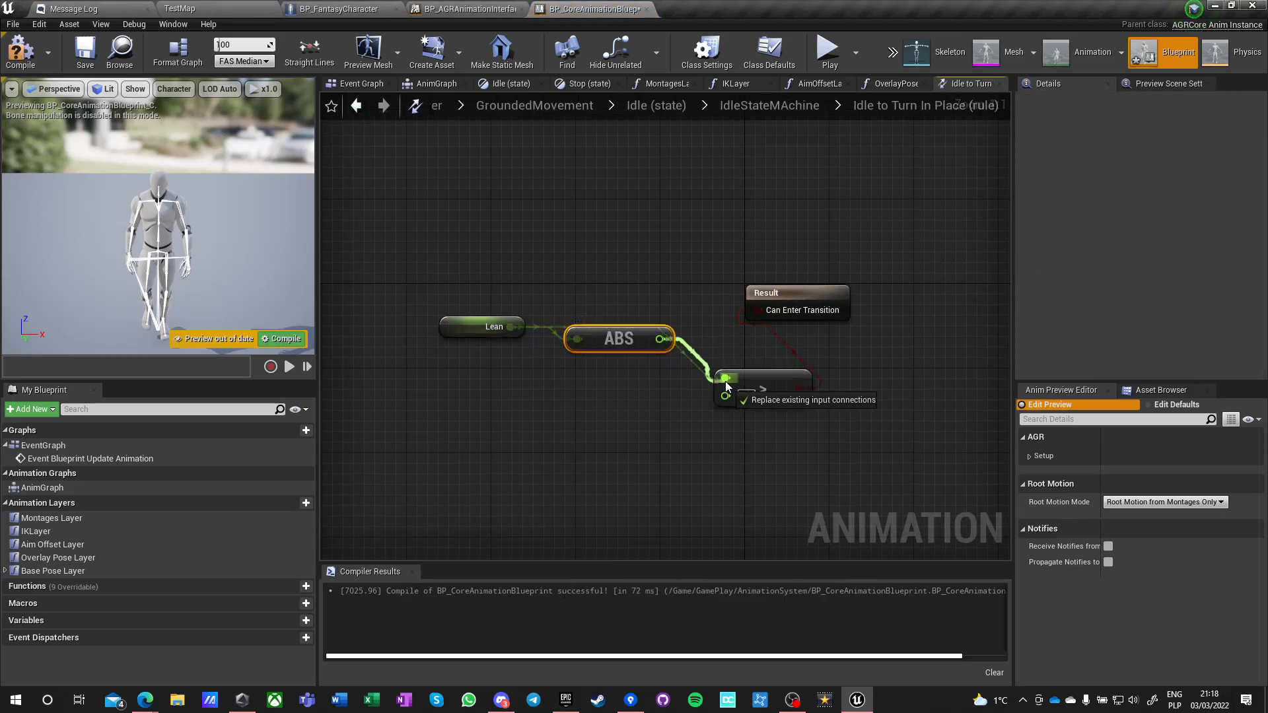
In the Stop to Turn In Place transition rule, route Lean through an Absolute (float) node into the greater-than comparison.
left_click(795, 117)
double_click(729, 331)
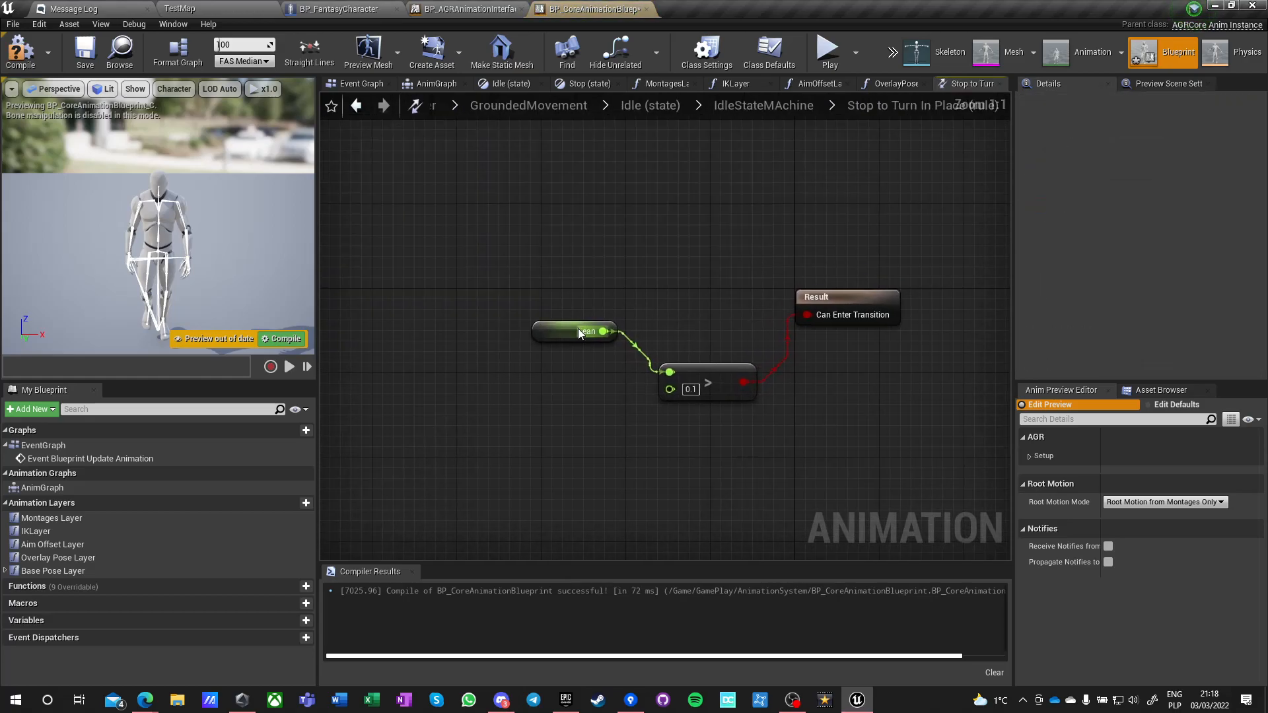
left_click(579, 332)
left_click_drag(603, 332, 644, 307)
type("abs")
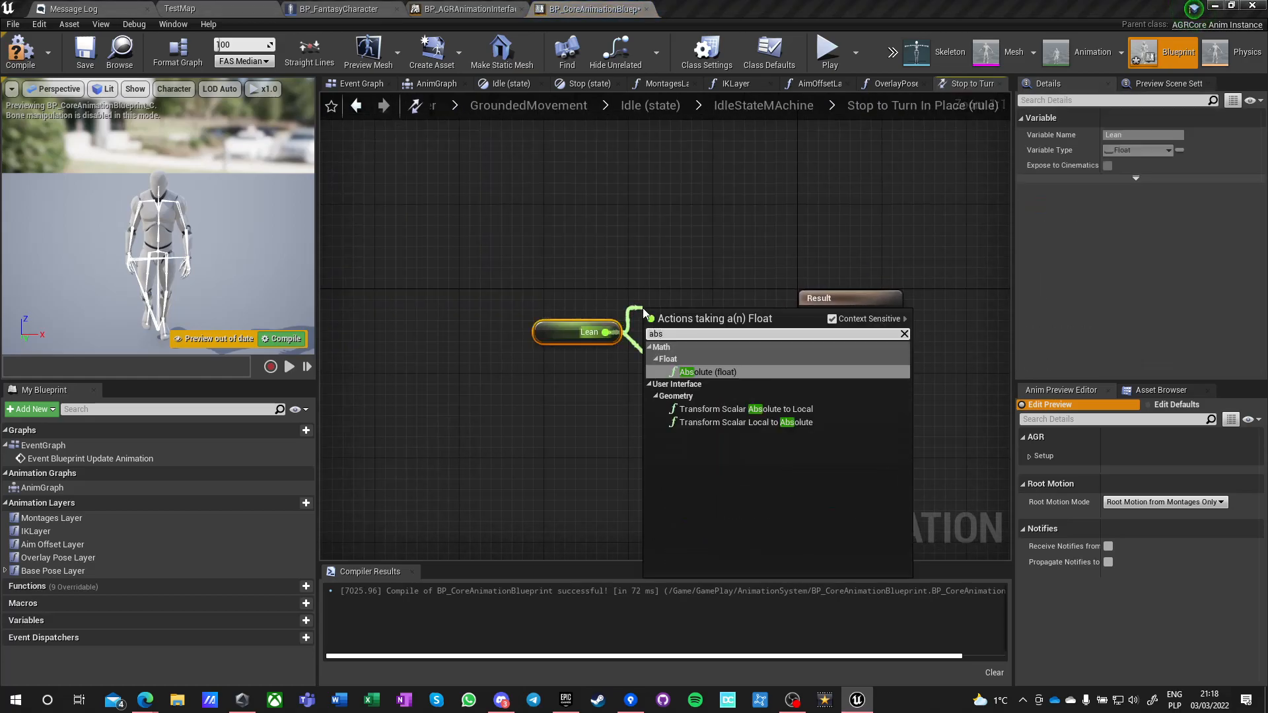
key("Return")
left_click_drag(734, 323, 673, 373)
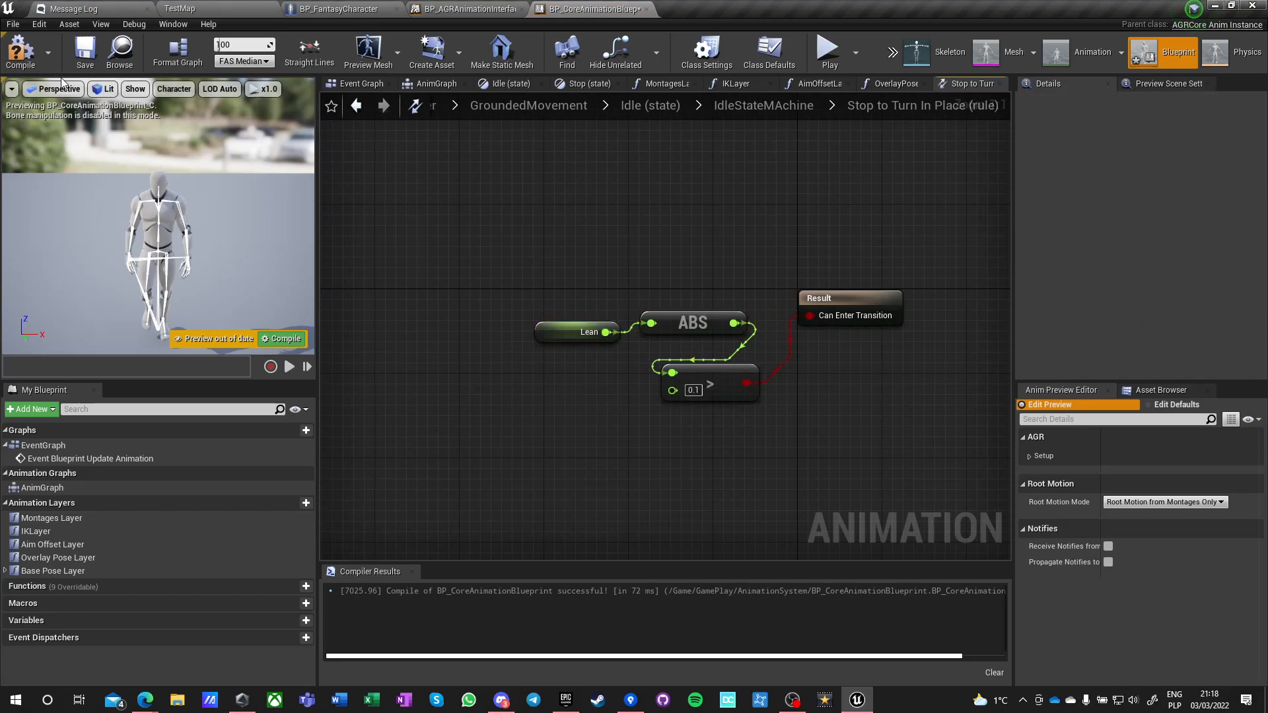
Compile the blueprint and play TestMap to test turning in place with the updated transition rules.
left_click(17, 48)
left_click(828, 49)
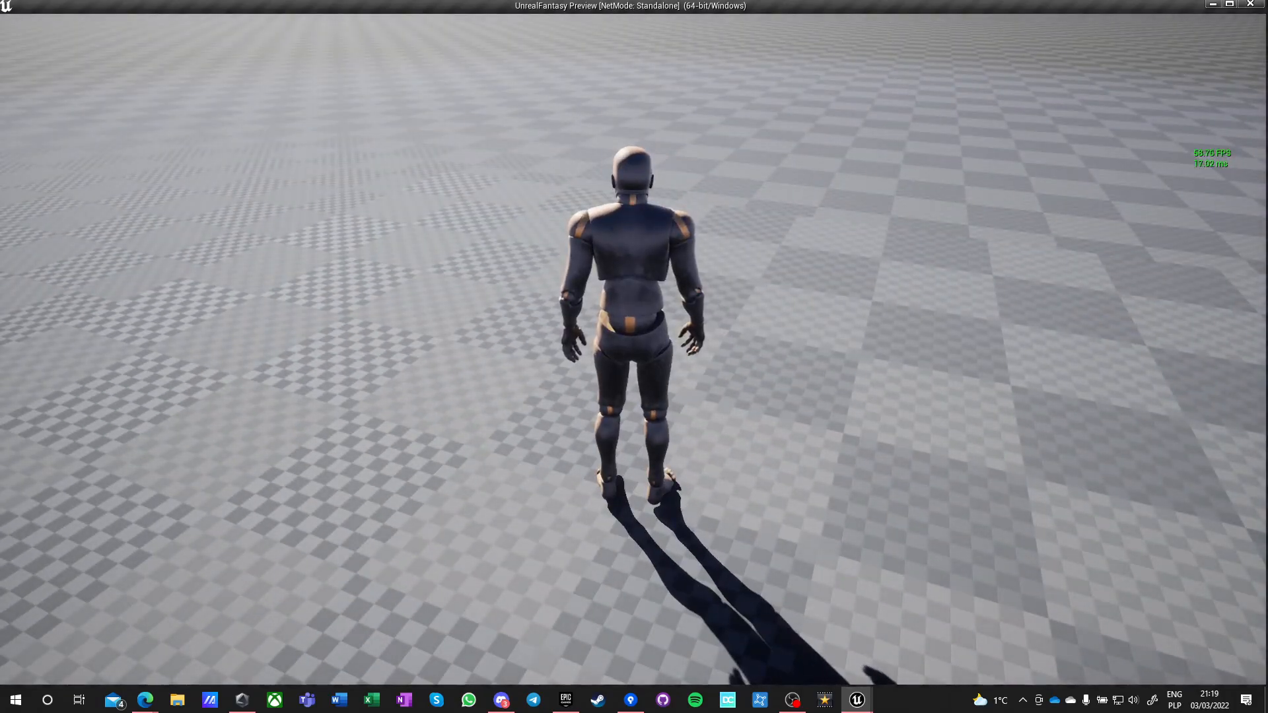
key("Escape")
Open the Turn In Place state and examine the Loop Animation option of the TurnLt90_Loop and TurnRt90_Loop players.
left_click(781, 112)
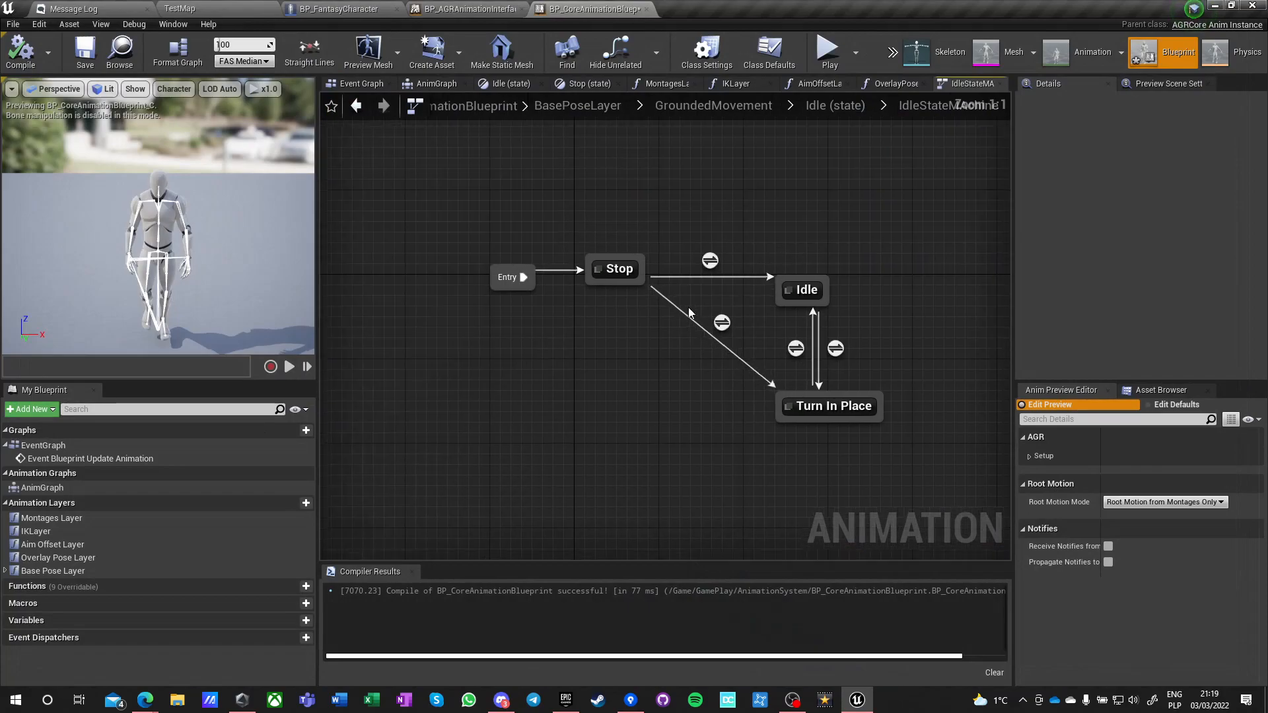
double_click(836, 410)
right_click_drag(576, 437, 600, 442)
left_click_drag(611, 345, 659, 446)
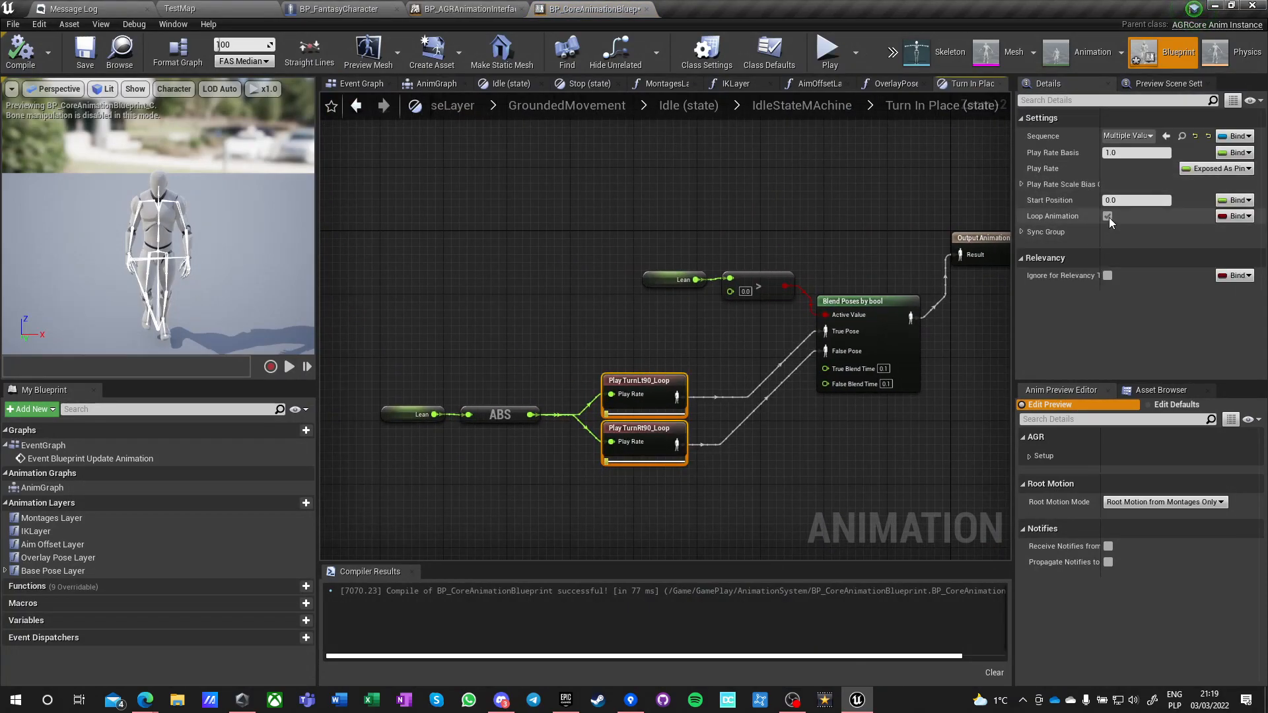
left_click(1110, 218)
left_click(560, 333)
right_click_drag(560, 333, 491, 286)
Open the TurnLt90_Loop animation from its player and turn on Force Root Lock.
double_click(577, 335)
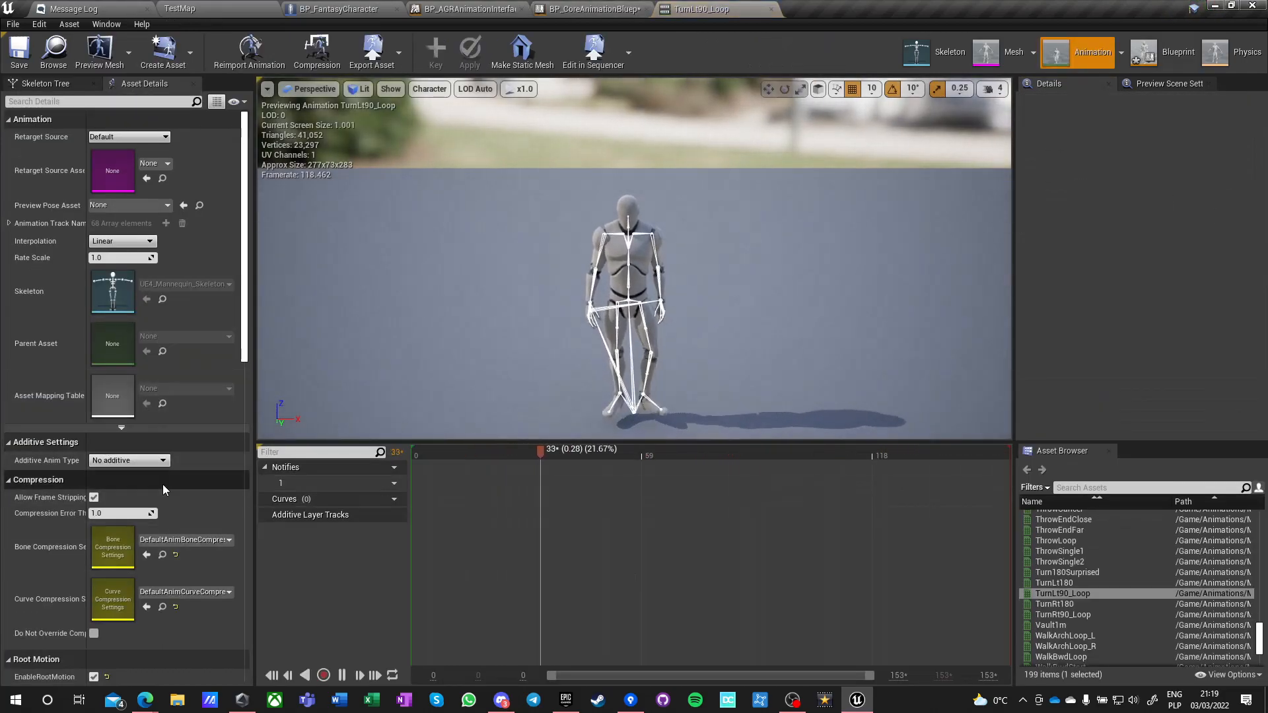
scroll(152, 495, "down", 5)
left_click(94, 479)
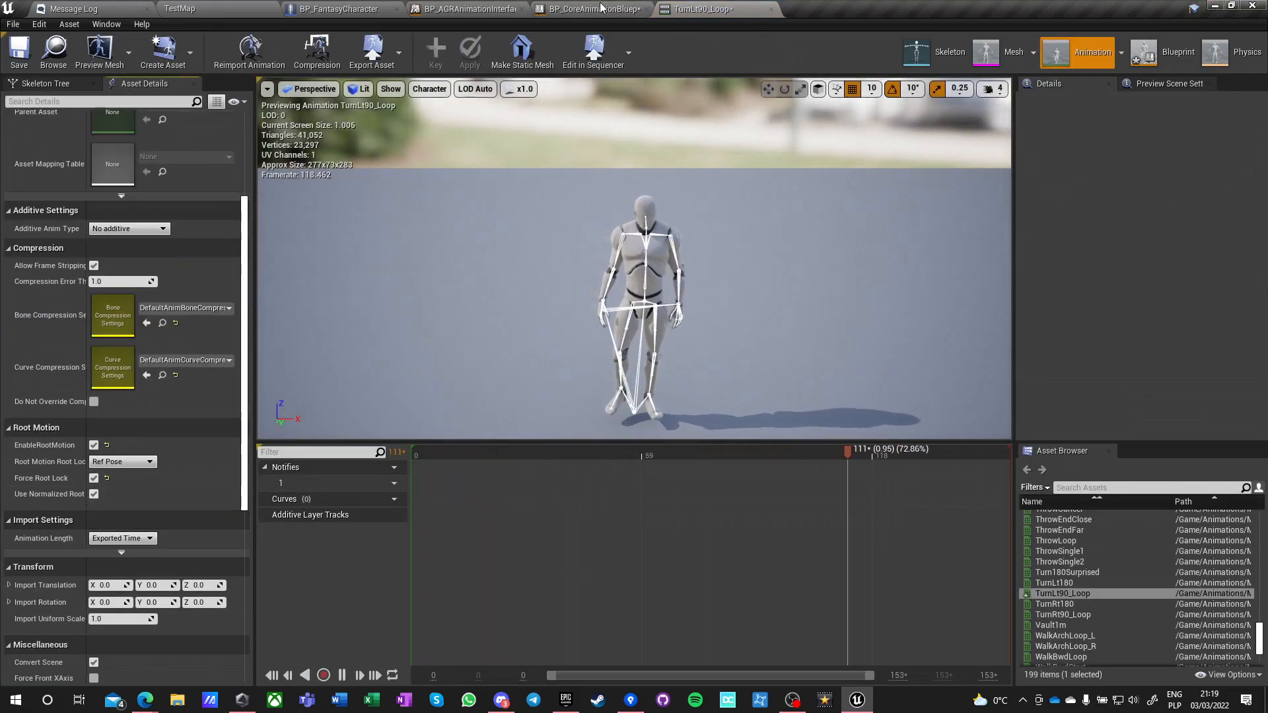
Open the TurnRt90_Loop animation from the Turn In Place state, turn on Force Root Lock and save it.
left_click(574, 9)
double_click(583, 379)
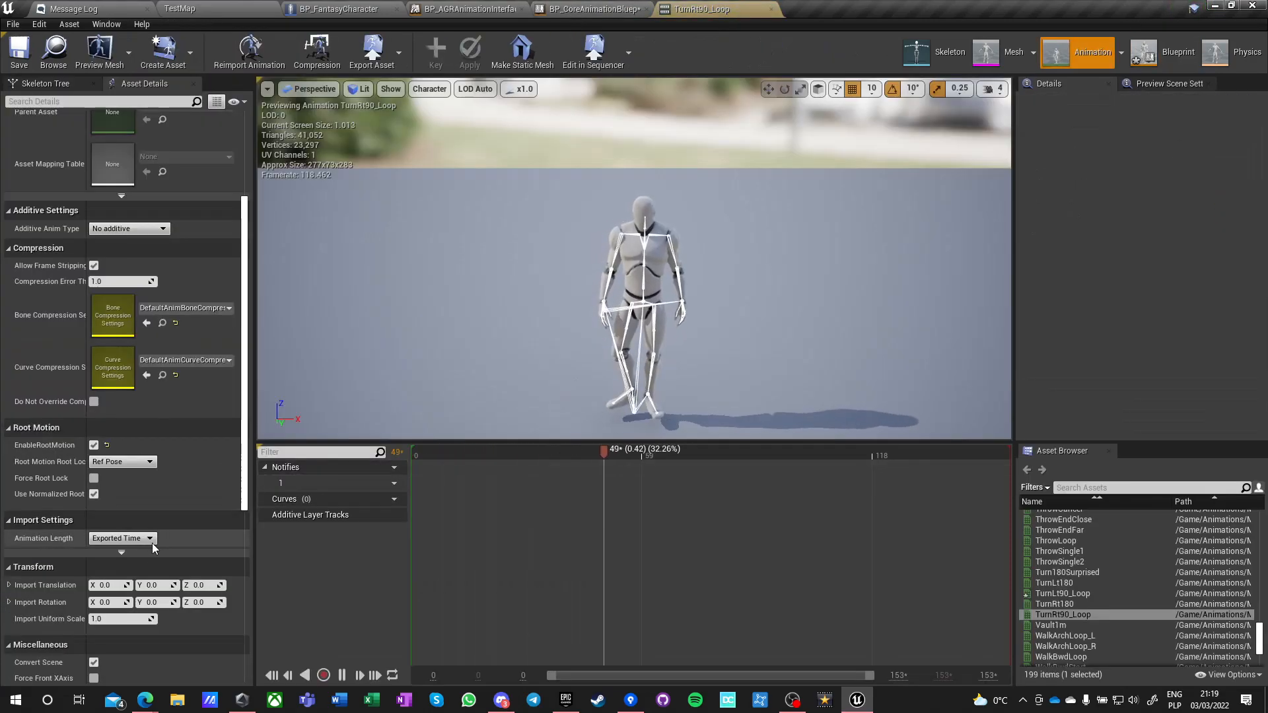
left_click(20, 52)
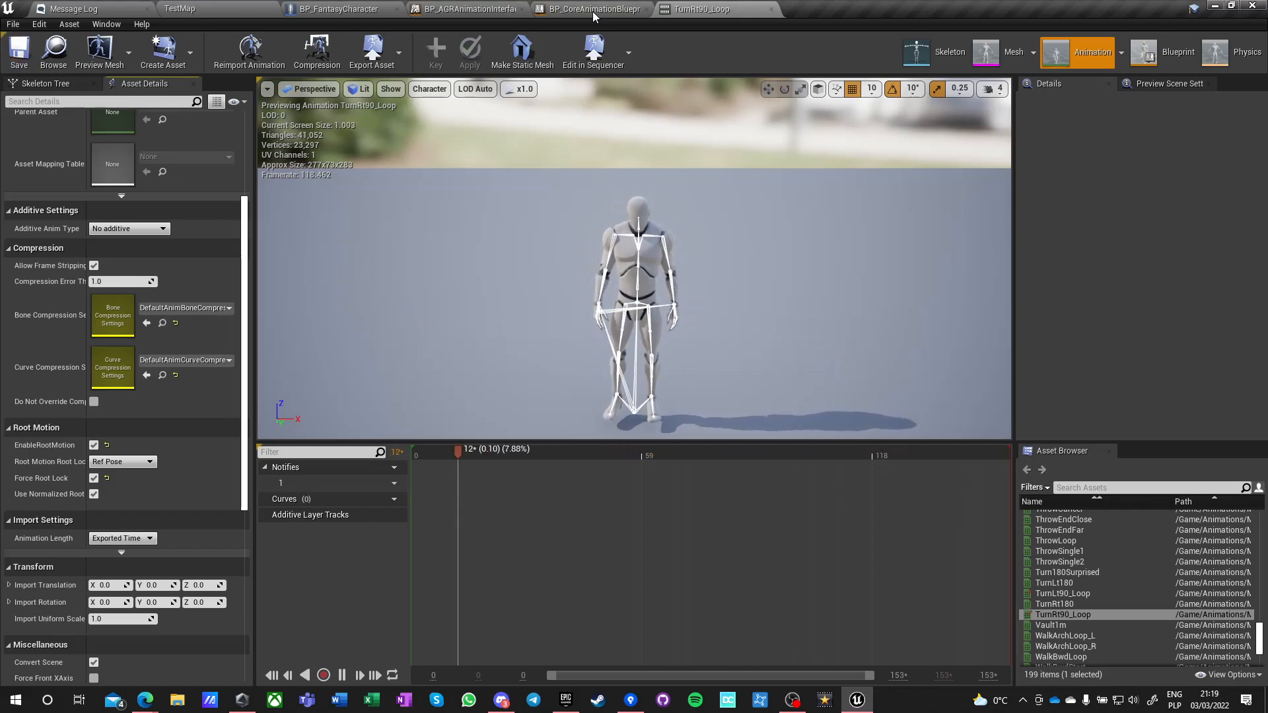
Play the game from the IdleStateMAchine graph and debug the BP_FantasyCharacter instance to watch its state transitions.
left_click(609, 10)
left_click(468, 183)
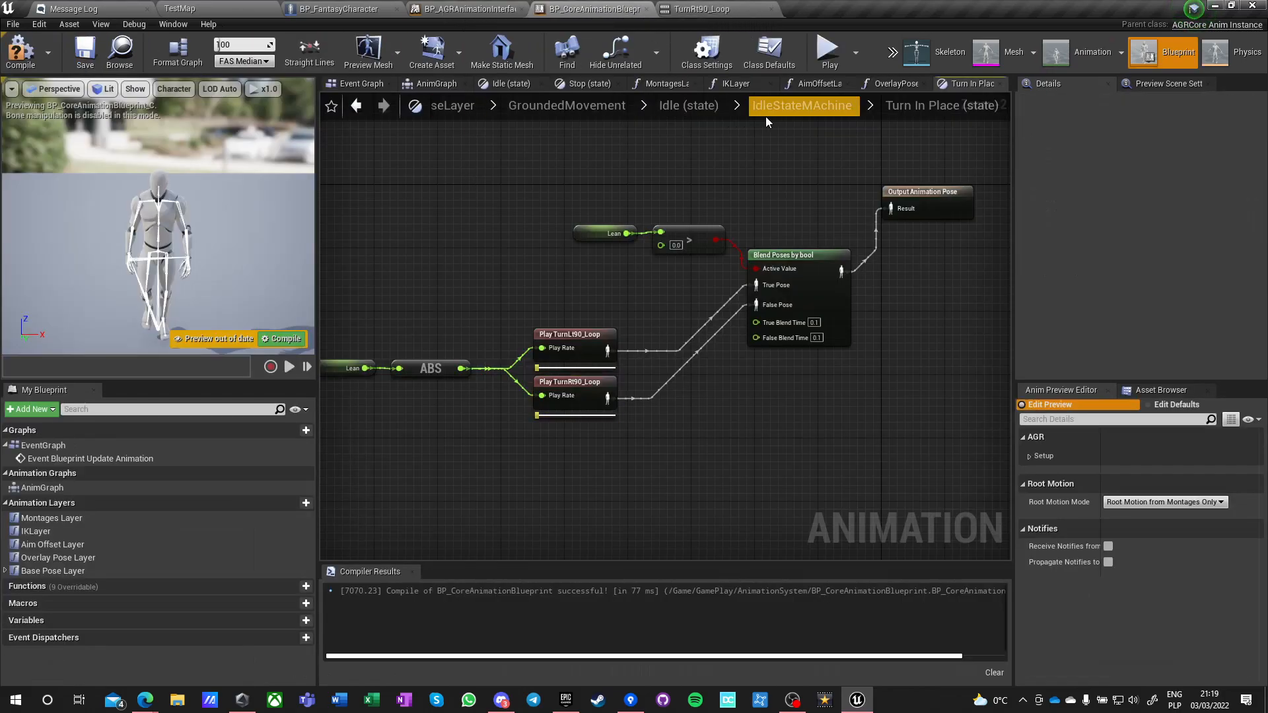
left_click(786, 107)
left_click(830, 52)
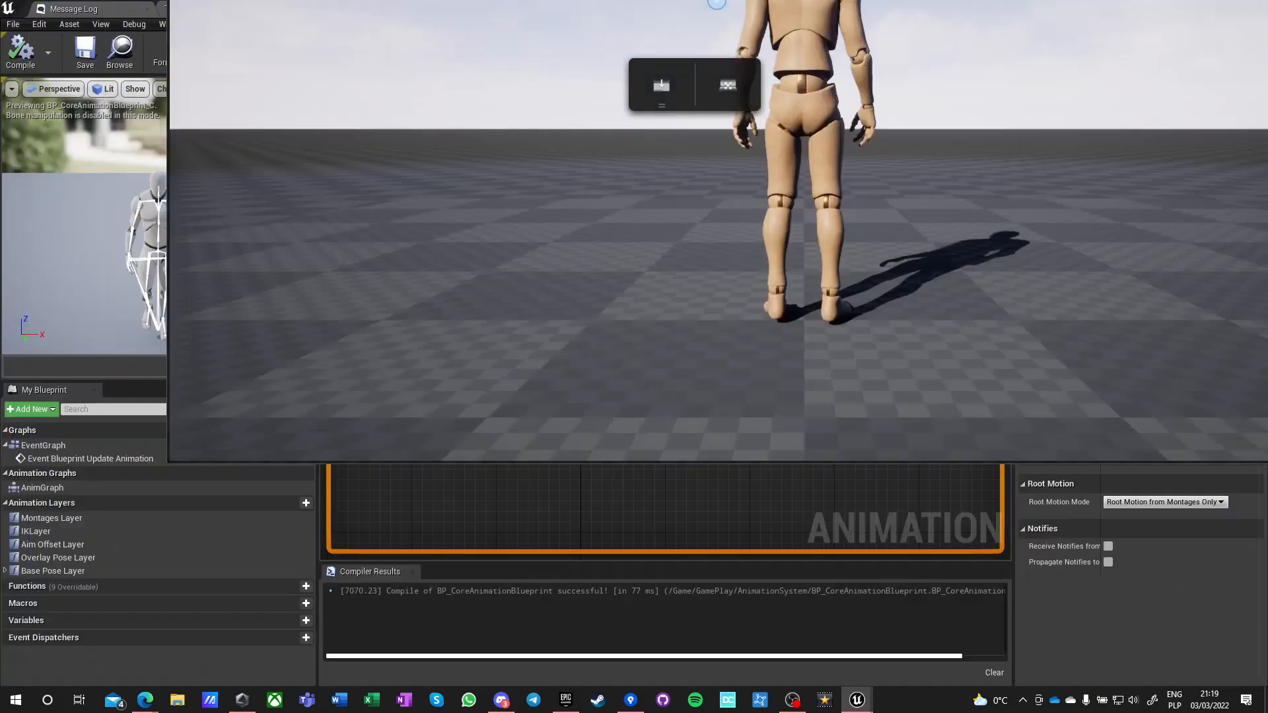
left_click_drag(717, 2, 716, 0)
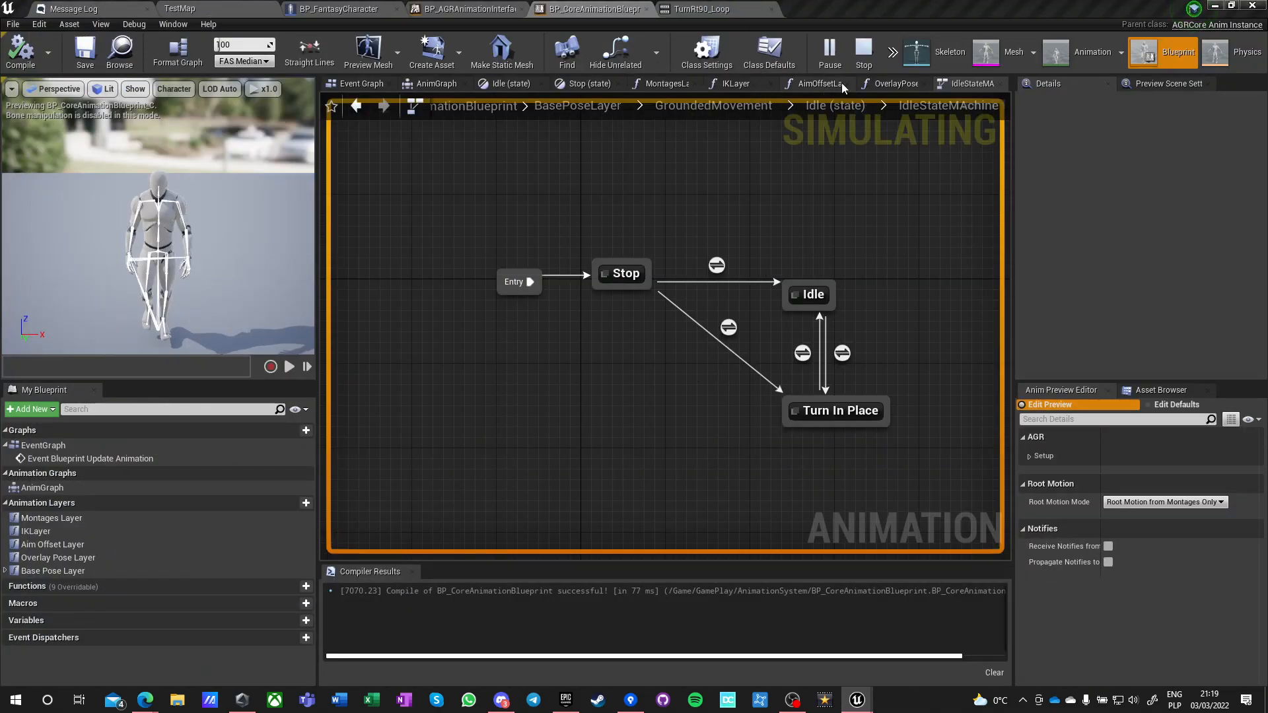
left_click(893, 52)
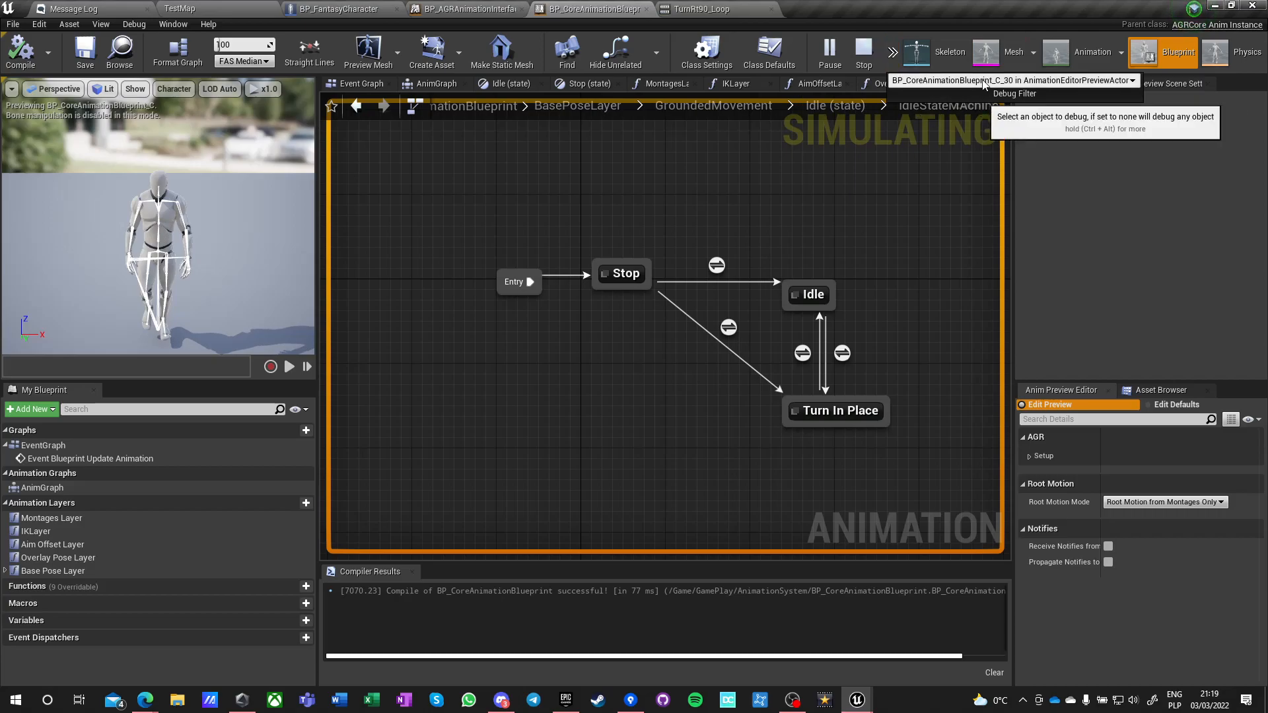
left_click(991, 80)
left_click(970, 104)
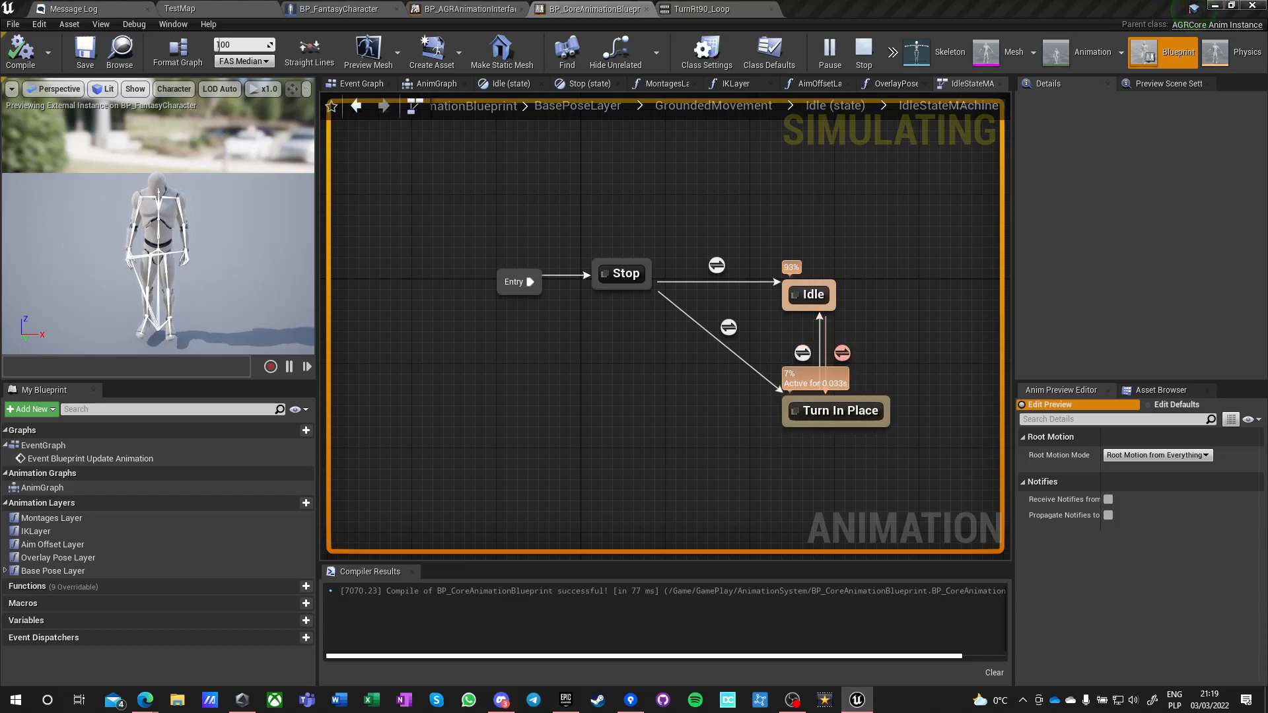
key("Escape")
In the Turn In Place to Idle rule, insert an ABS node between Lean and the <= comparison.
double_click(803, 353)
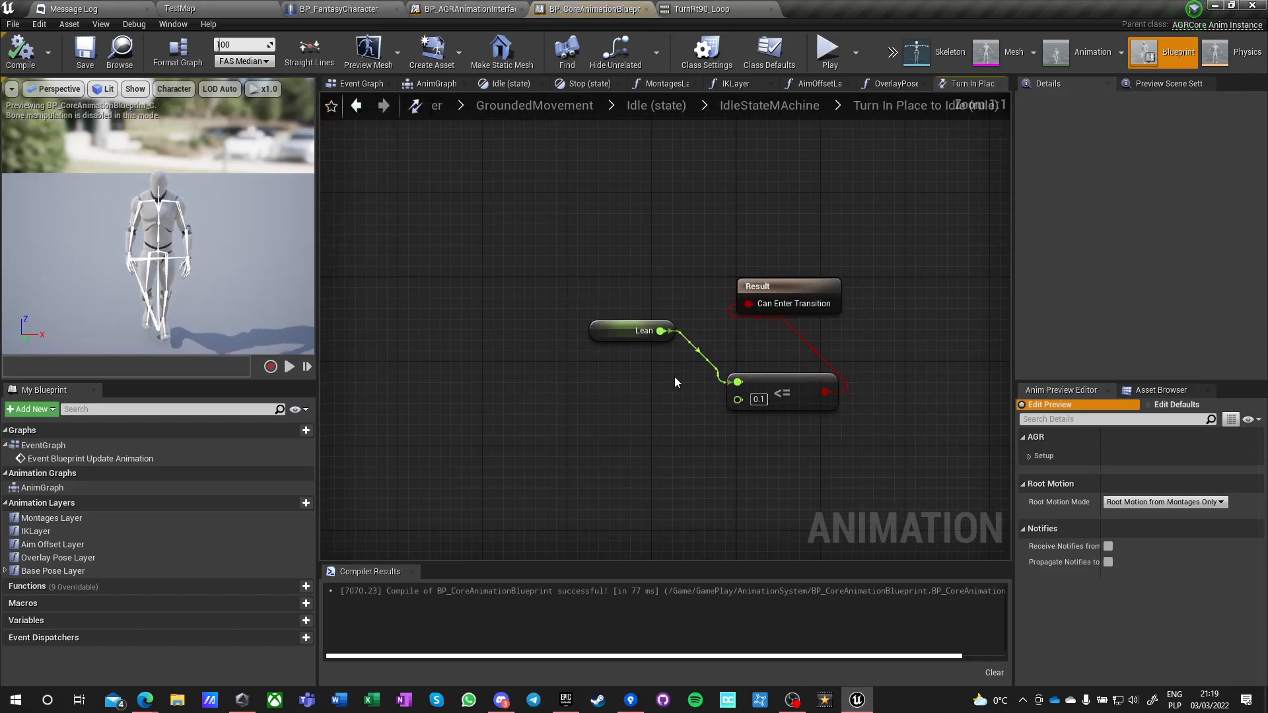
left_click_drag(664, 332, 612, 391)
type("abs")
key("Return")
left_click(689, 410)
left_click_drag(707, 408, 741, 383)
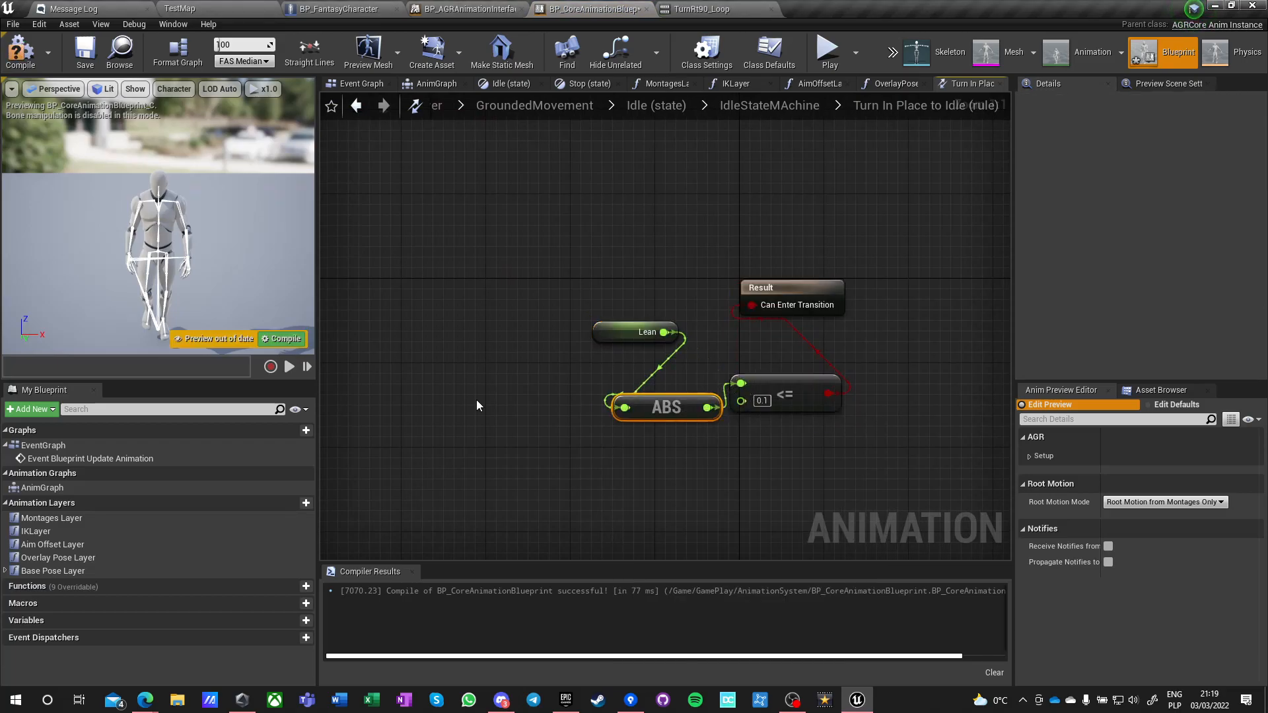
Compile the blueprint and play the game in the preview window to test turning with the absolute Lean rule.
left_click(13, 55)
left_click(827, 50)
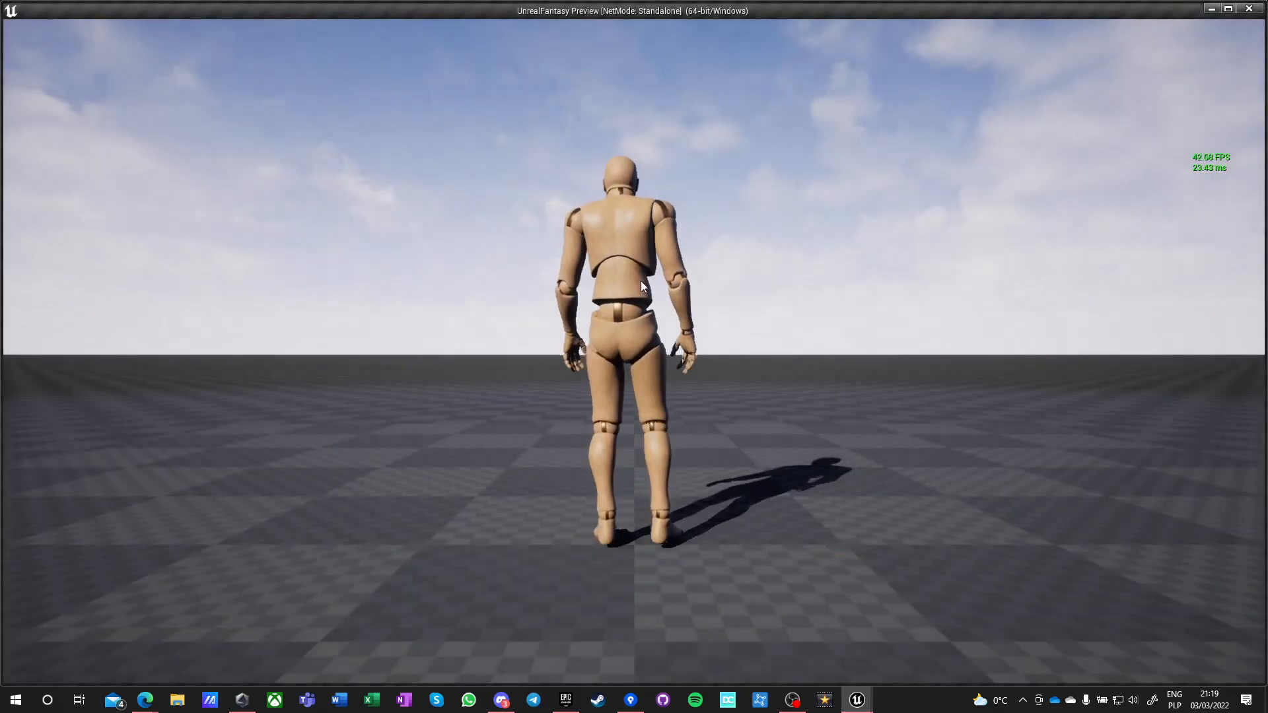
left_click(641, 282)
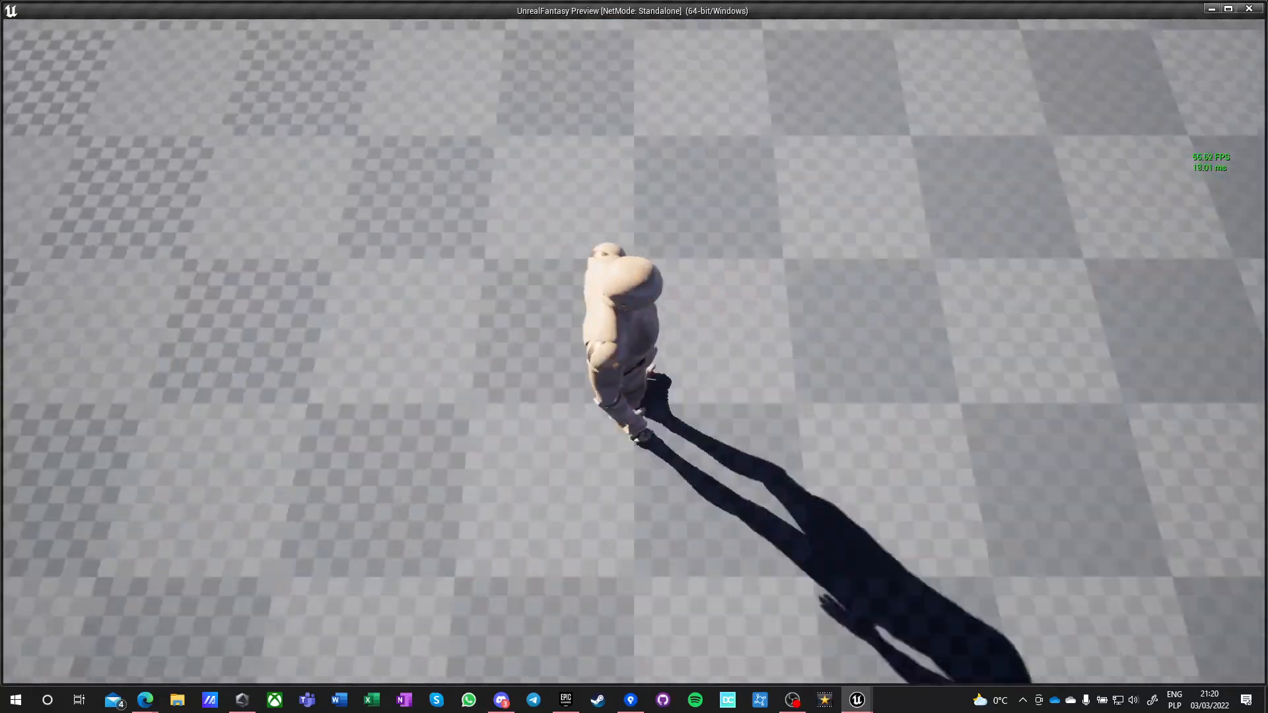
key("Escape")
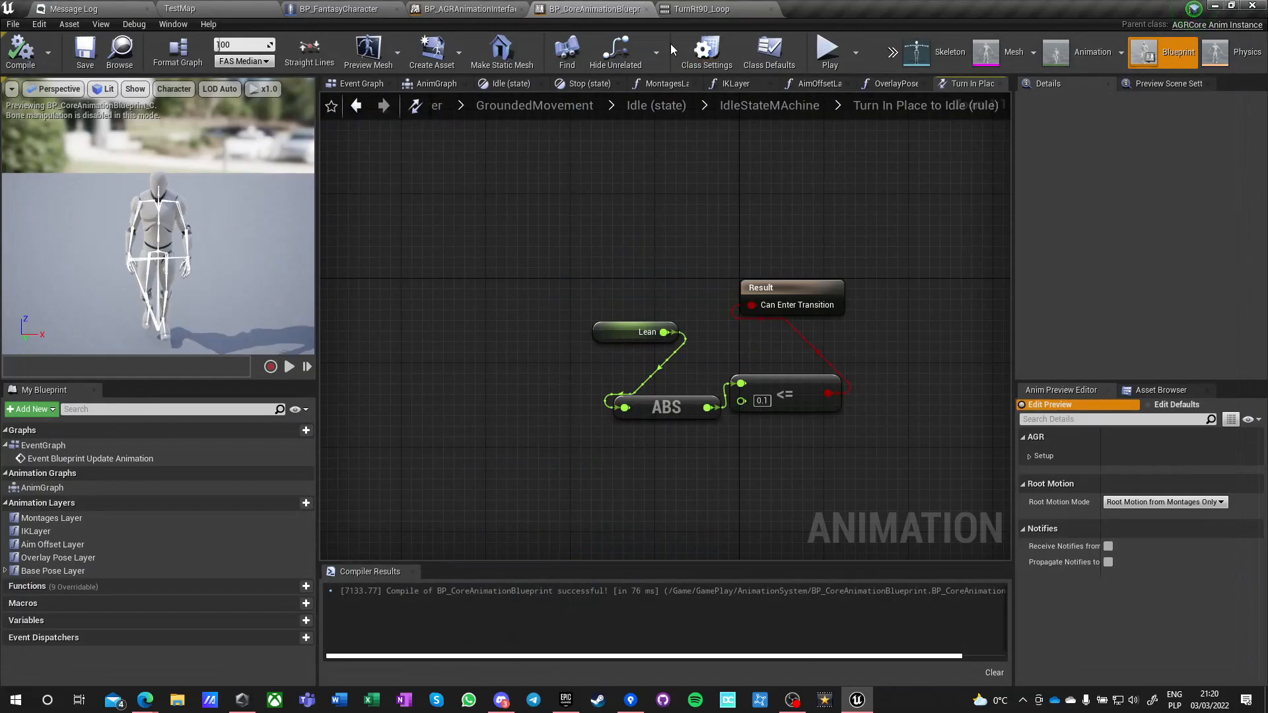
Set Target Frame Rate to 120 in the class defaults of BP_CoreAnimationBlueprint and compile it.
left_click(474, 10)
left_click(568, 9)
left_click(706, 53)
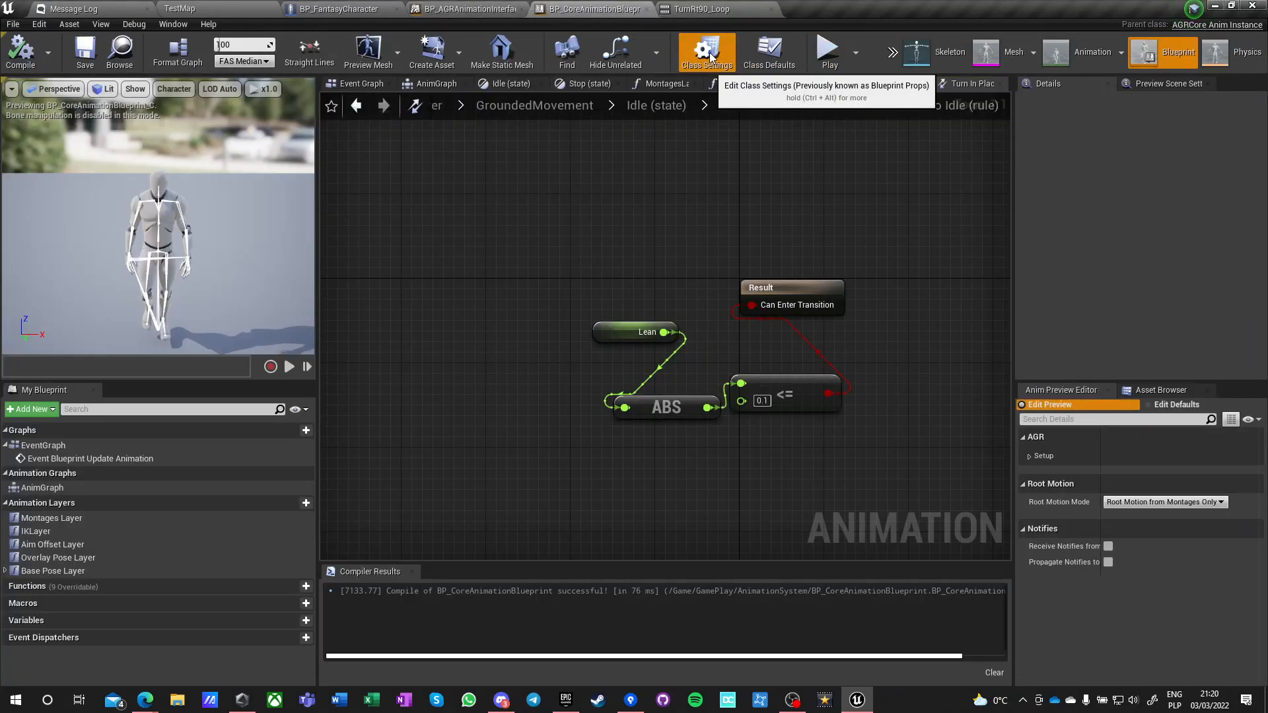
left_click(768, 53)
left_click(1028, 138)
left_click(1137, 155)
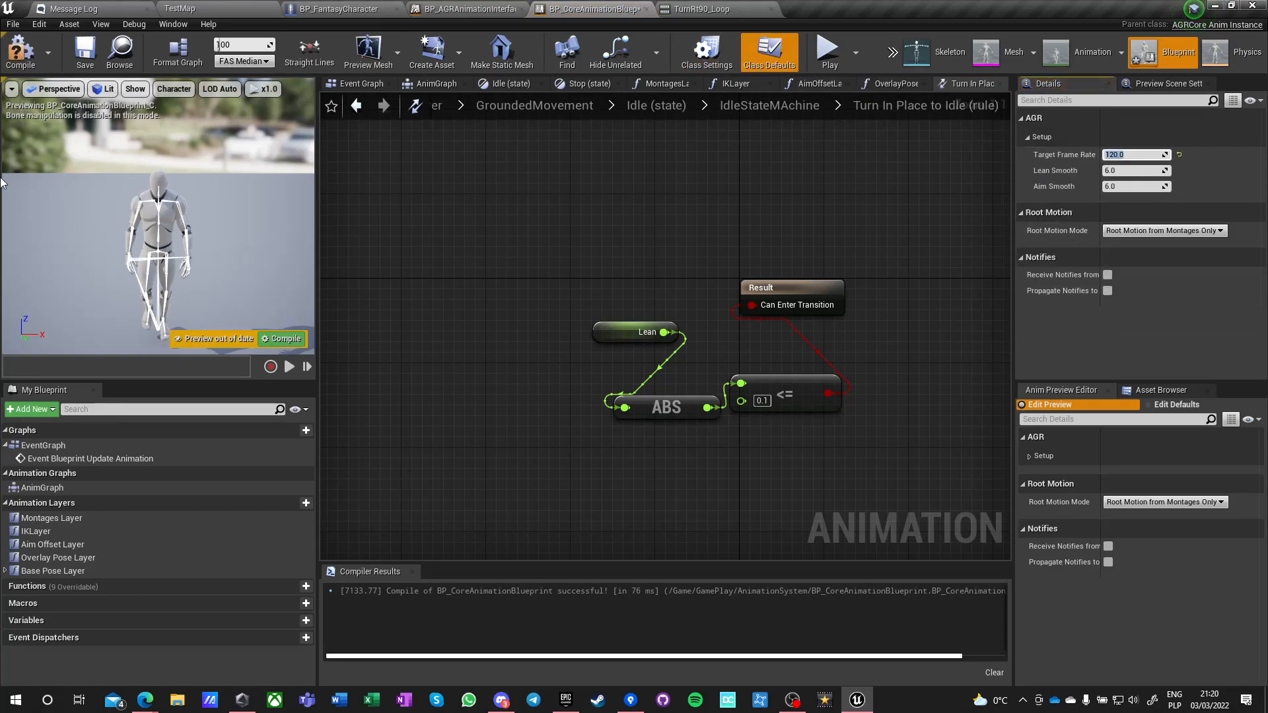
left_click(6, 65)
Play TestMap in the level viewport to test the character's turning at the new target frame rate.
left_click(226, 14)
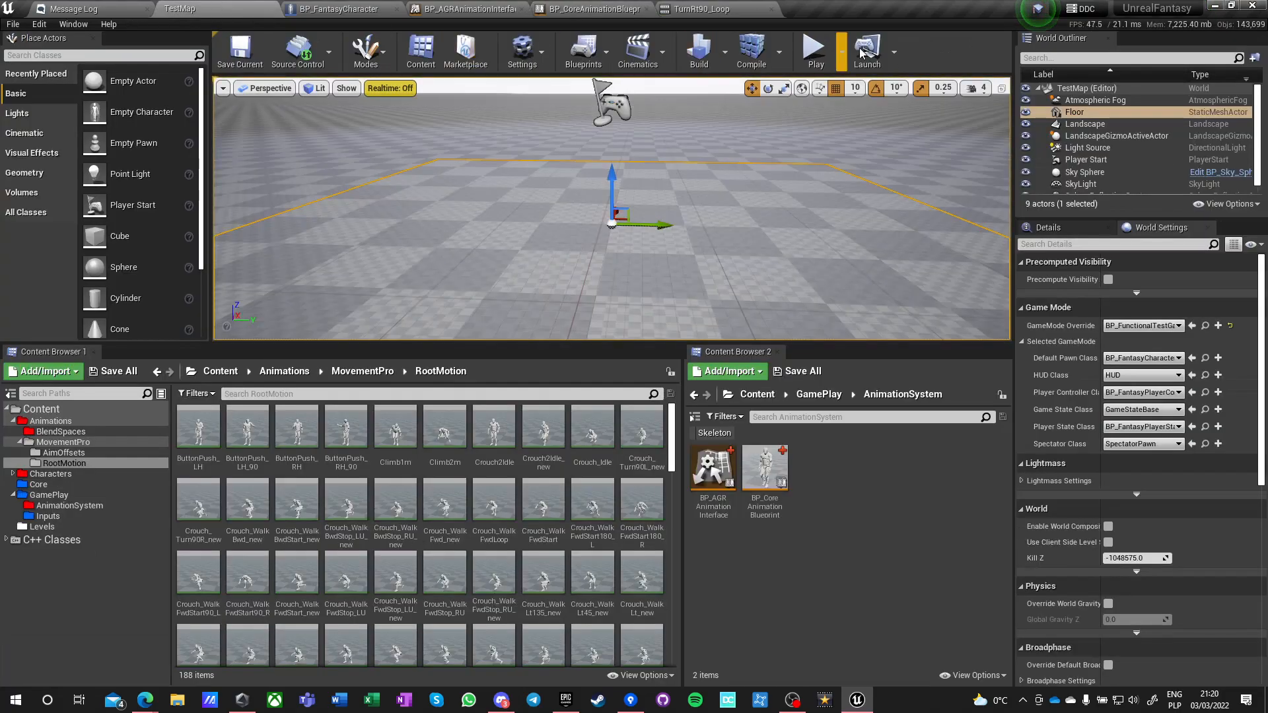
left_click(833, 51)
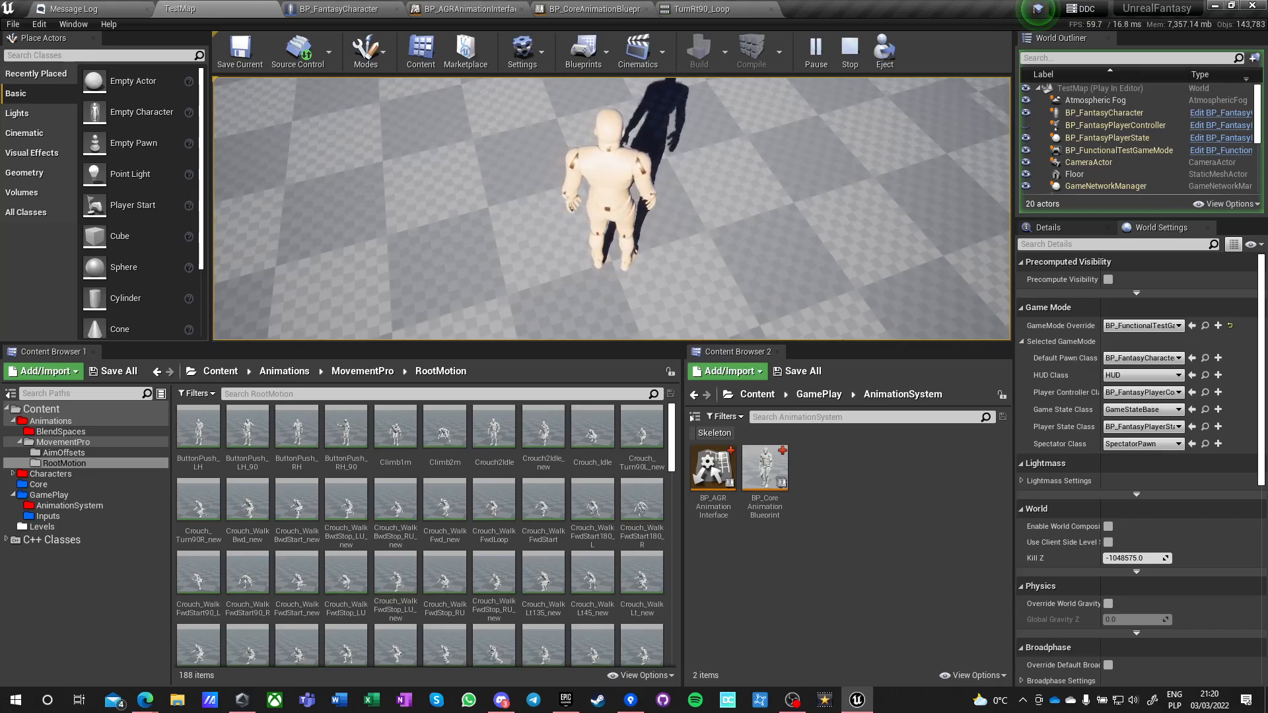
key("Escape")
Set the Blend Logic of all four IdleStateMAchine transitions to Inertialization.
left_click(582, 11)
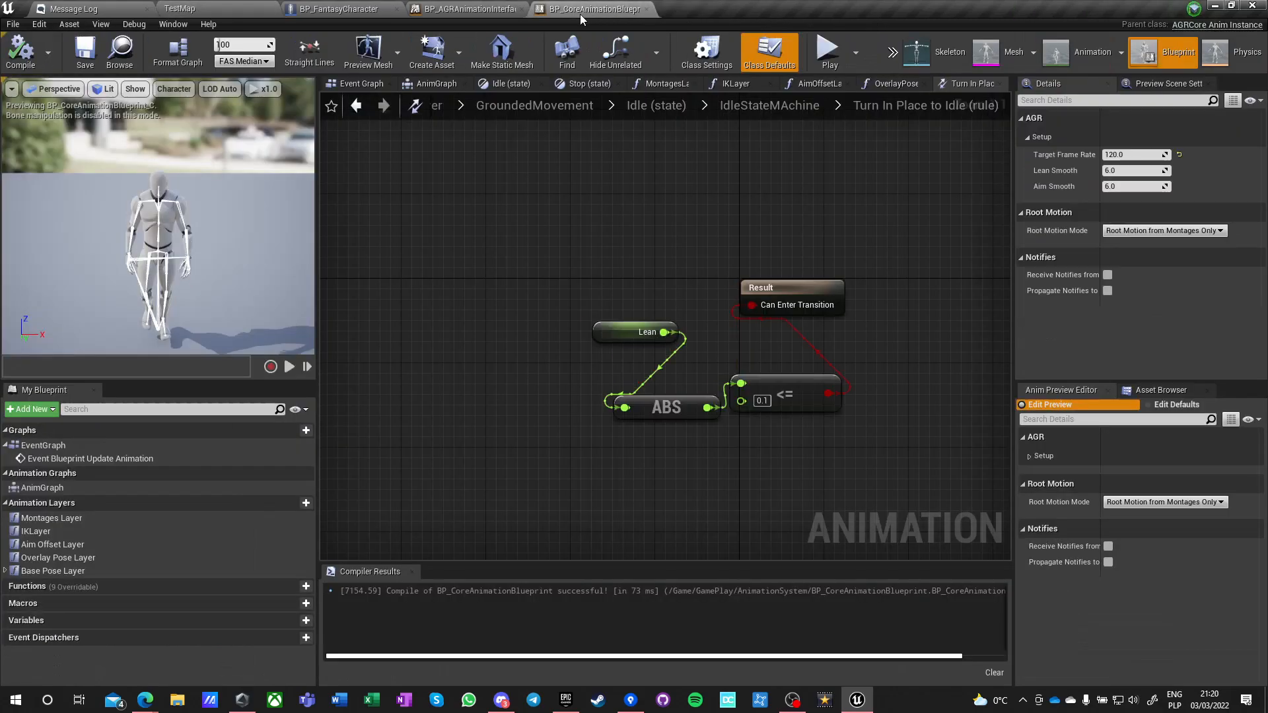
left_click(810, 110)
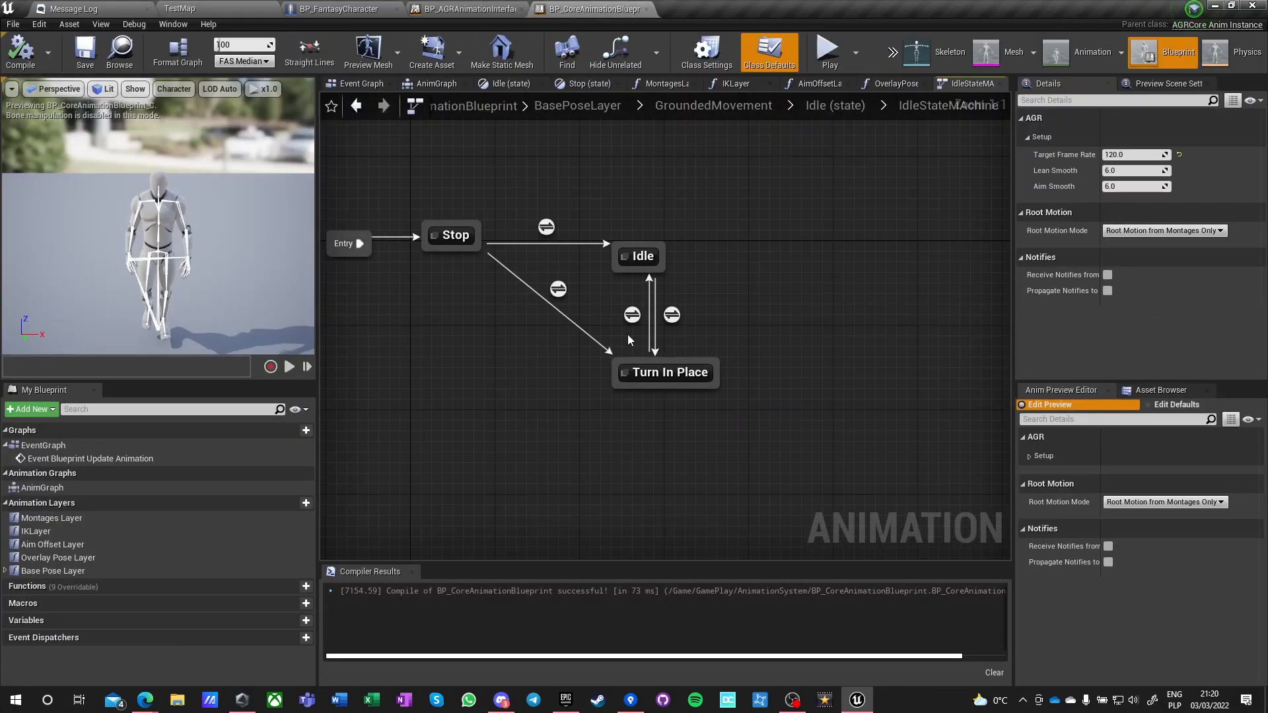
left_click(671, 315)
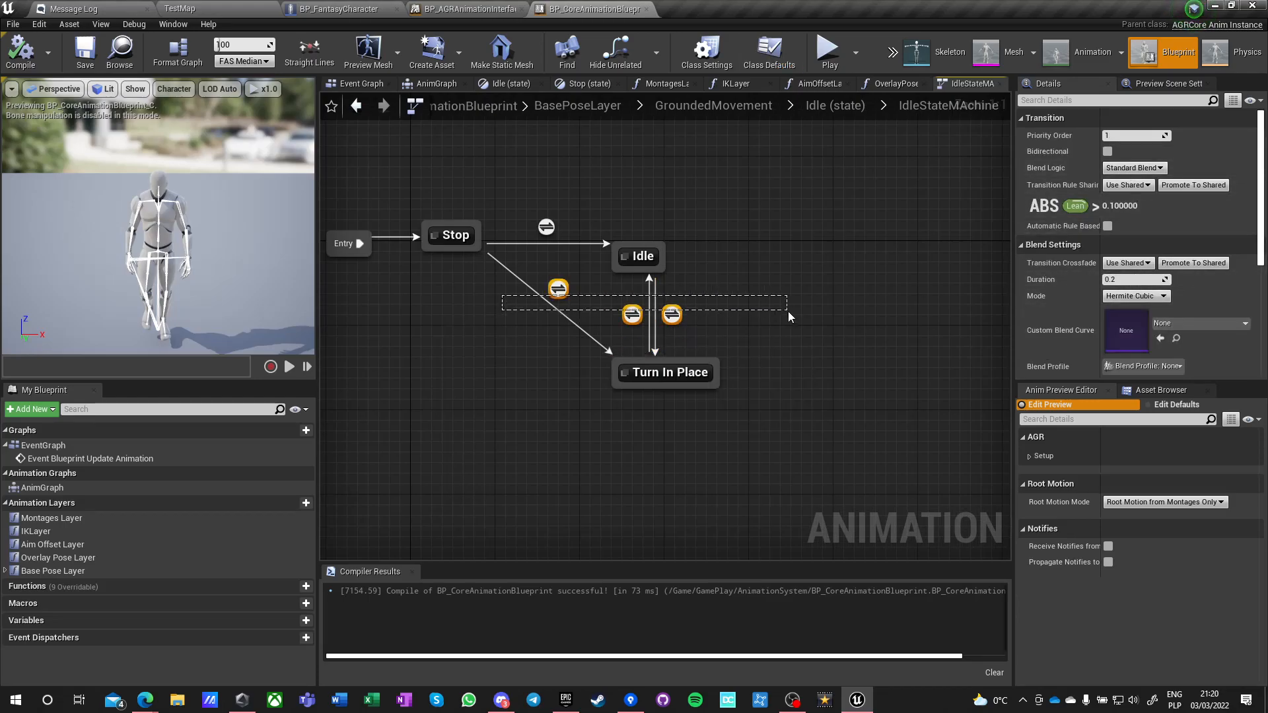
left_click_drag(787, 311, 787, 311)
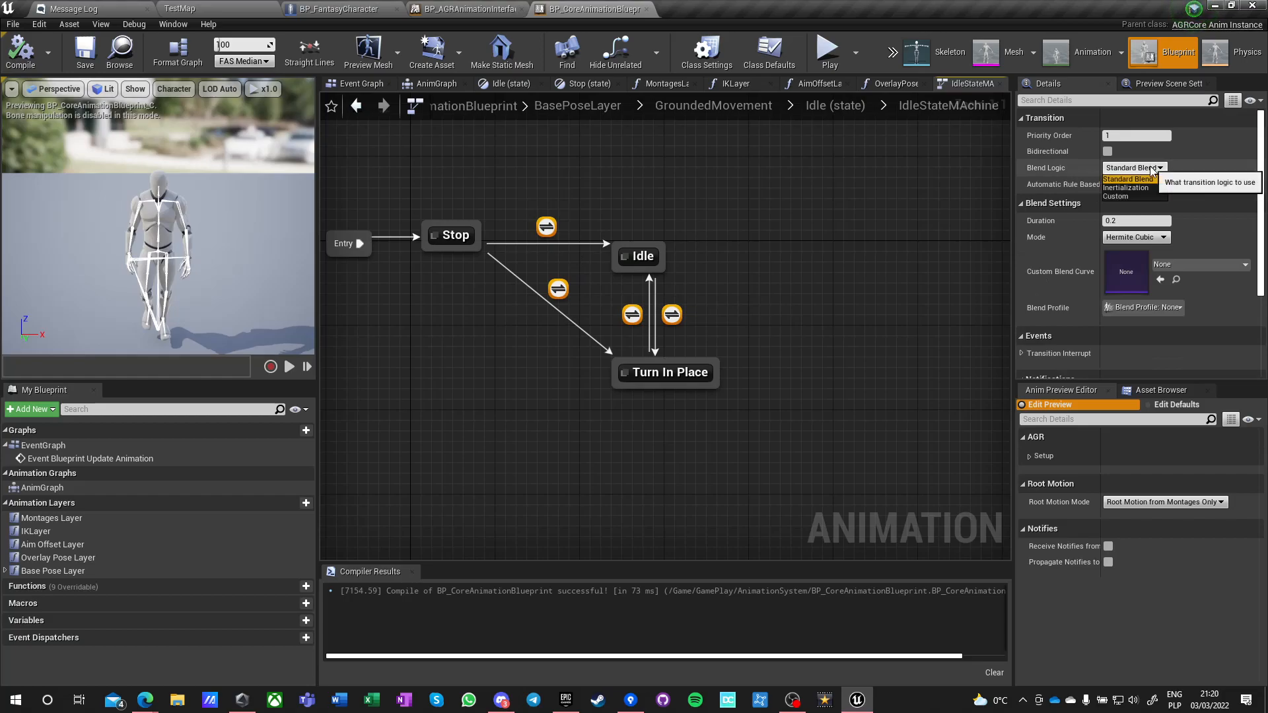
left_click(1143, 190)
Set the Stop to Idle transition's Duration to 0.35 and check the transitions into Turn In Place.
left_click(439, 355)
right_click_drag(436, 356, 529, 284)
right_click_drag(615, 166, 594, 225)
left_click_drag(604, 195, 638, 225)
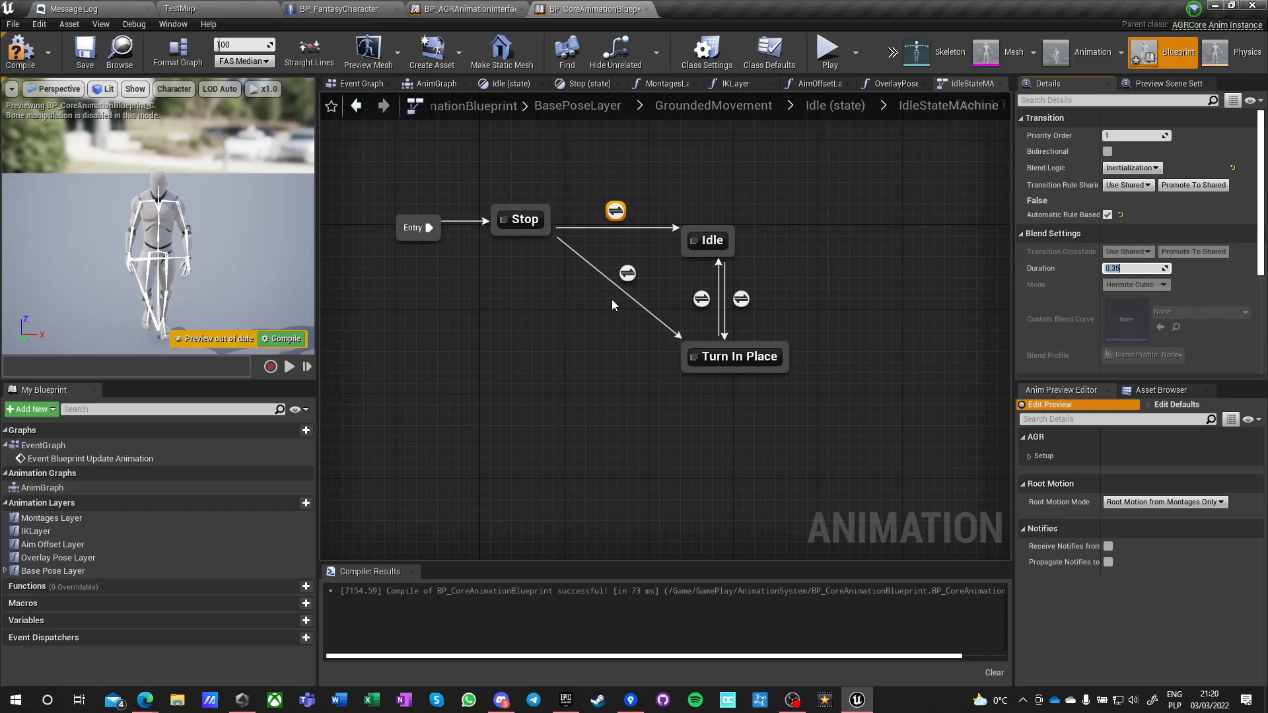
left_click(628, 272)
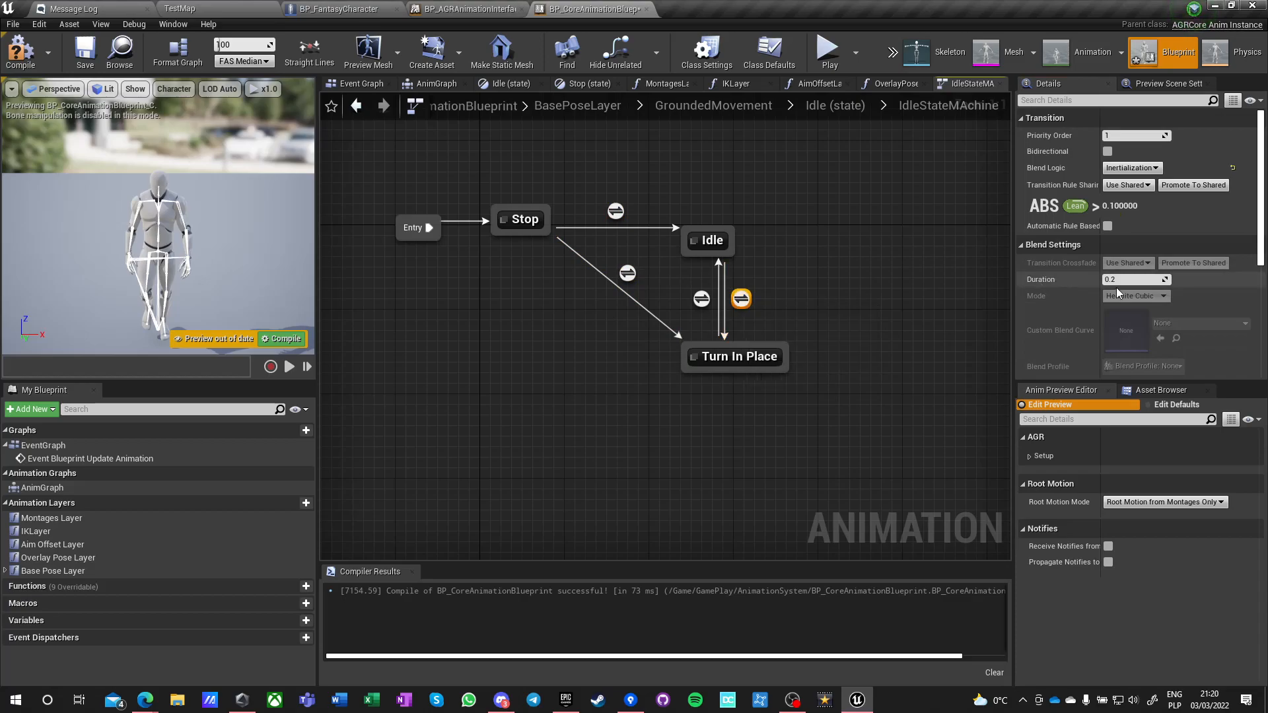
left_click(561, 249)
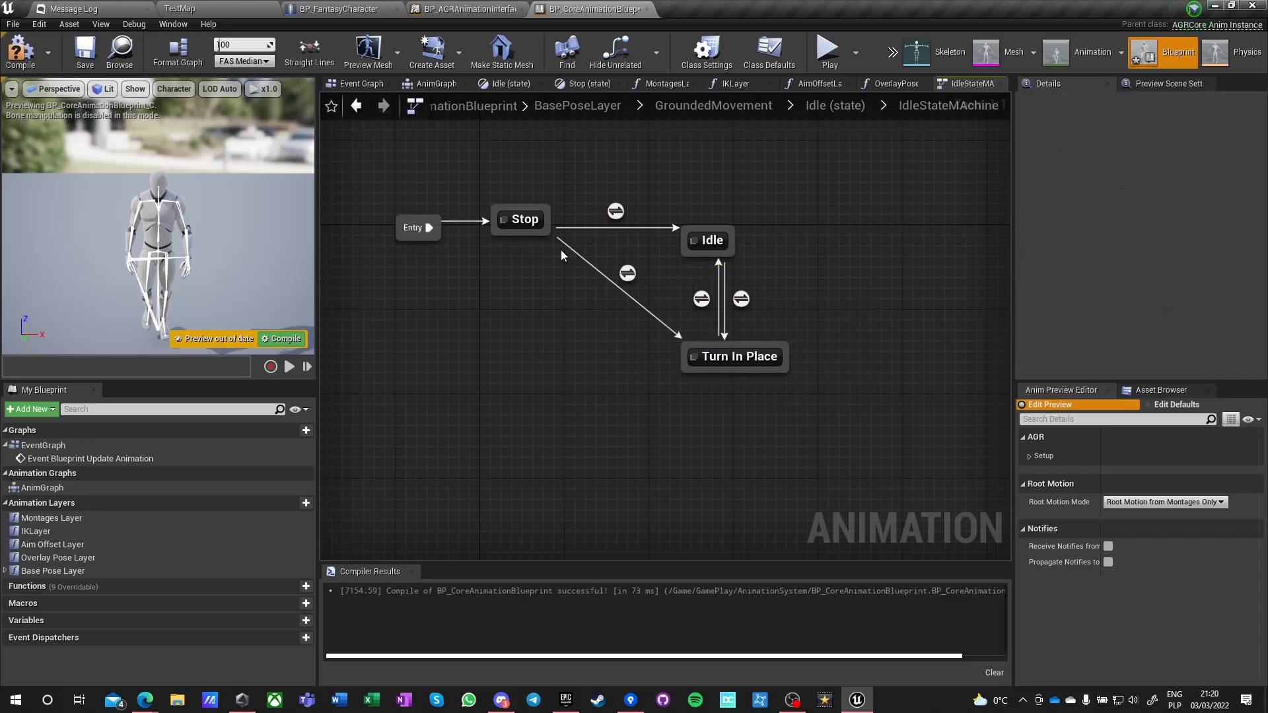
Set both transitions between Idle and Moving in GroundedMovement to Inertialization blend logic and check their durations.
left_click(836, 107)
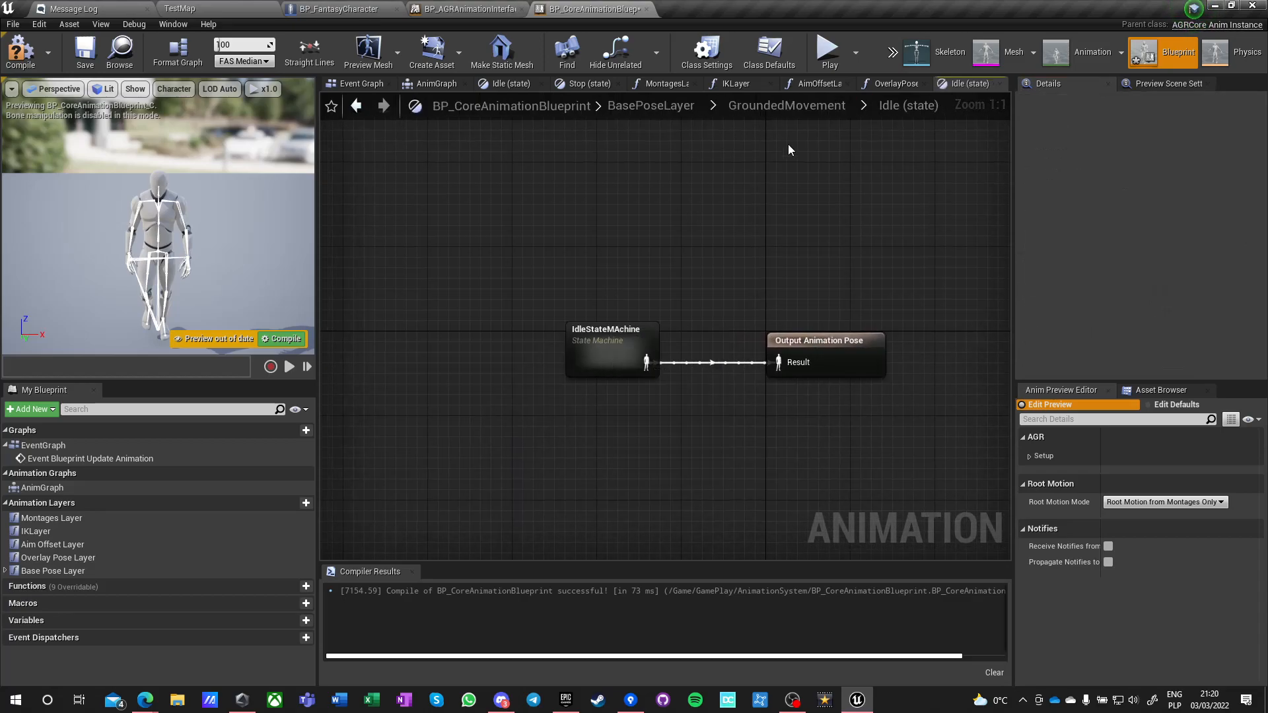
left_click(771, 107)
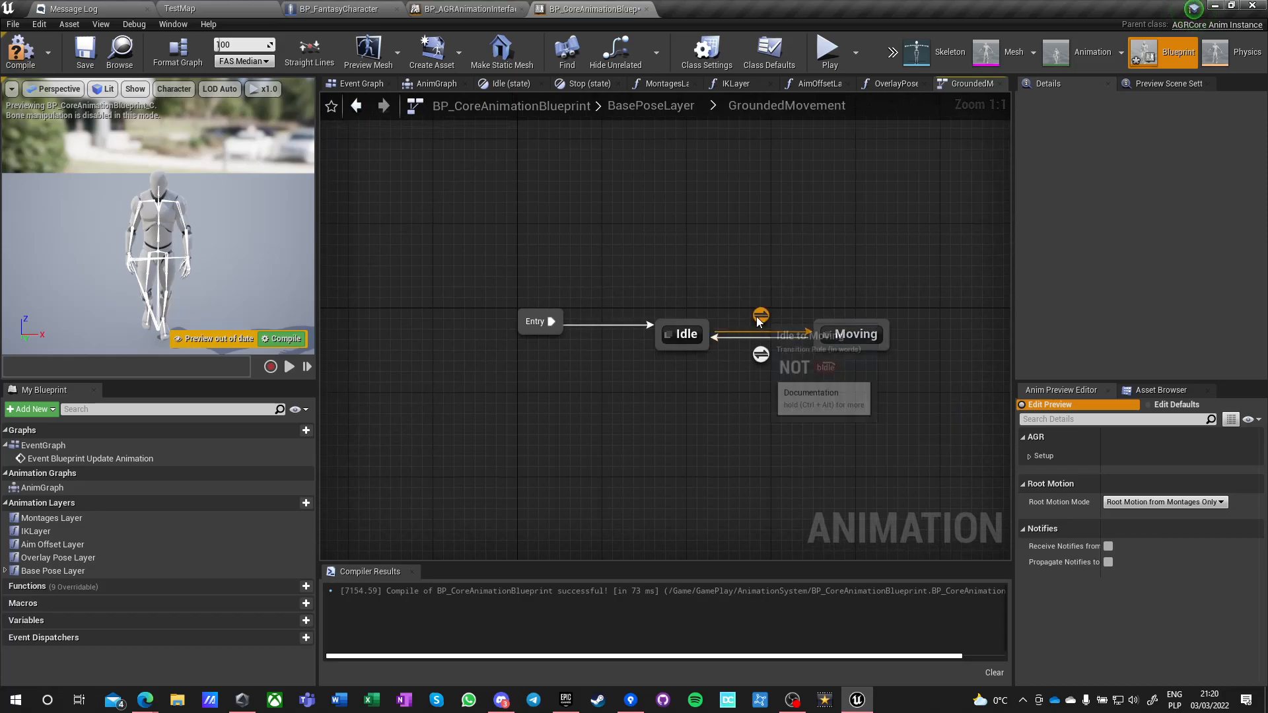
left_click_drag(735, 294, 780, 367)
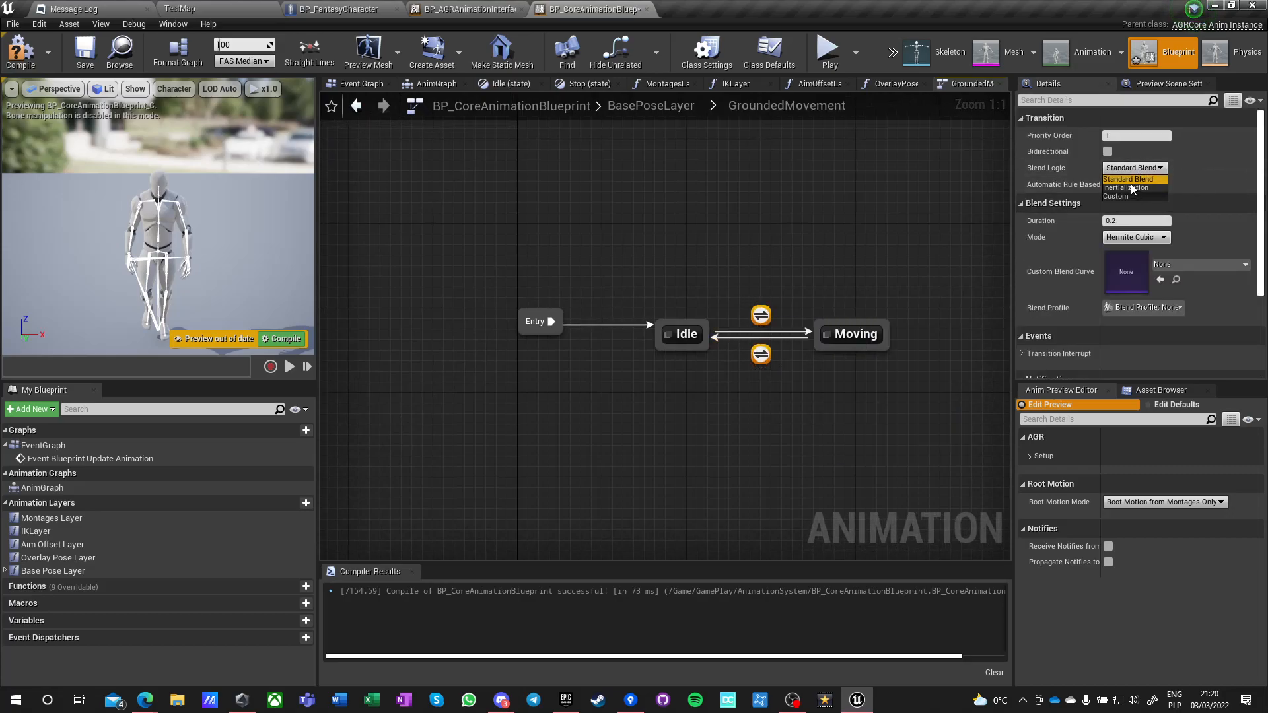
left_click(1132, 189)
left_click(727, 274)
left_click_drag(762, 378, 764, 379)
left_click(764, 302)
left_click(762, 317)
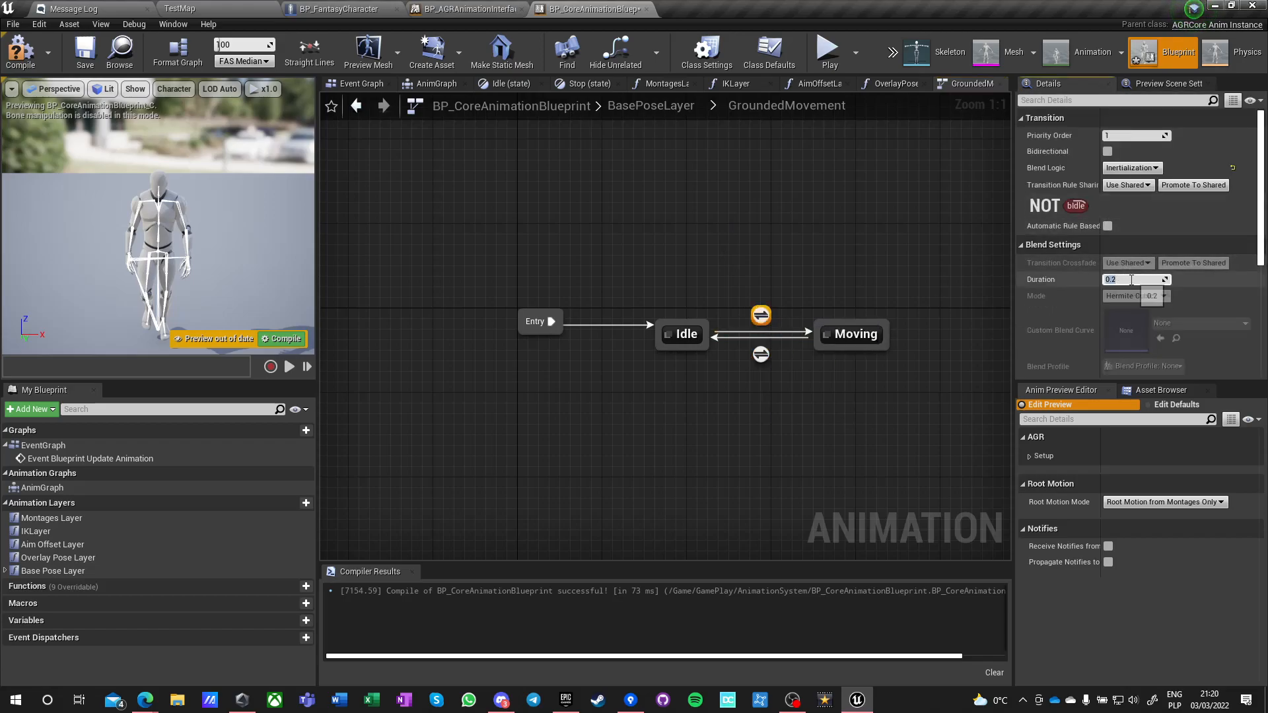
left_click(762, 355)
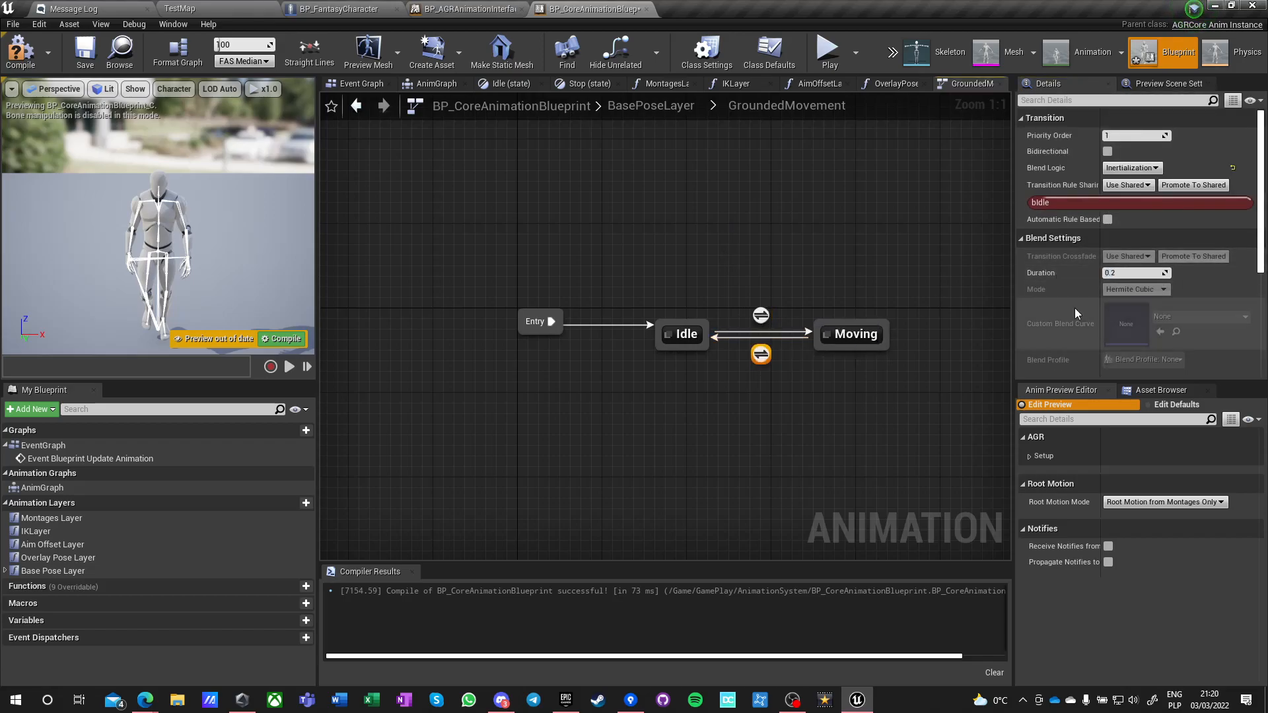
left_click(785, 405)
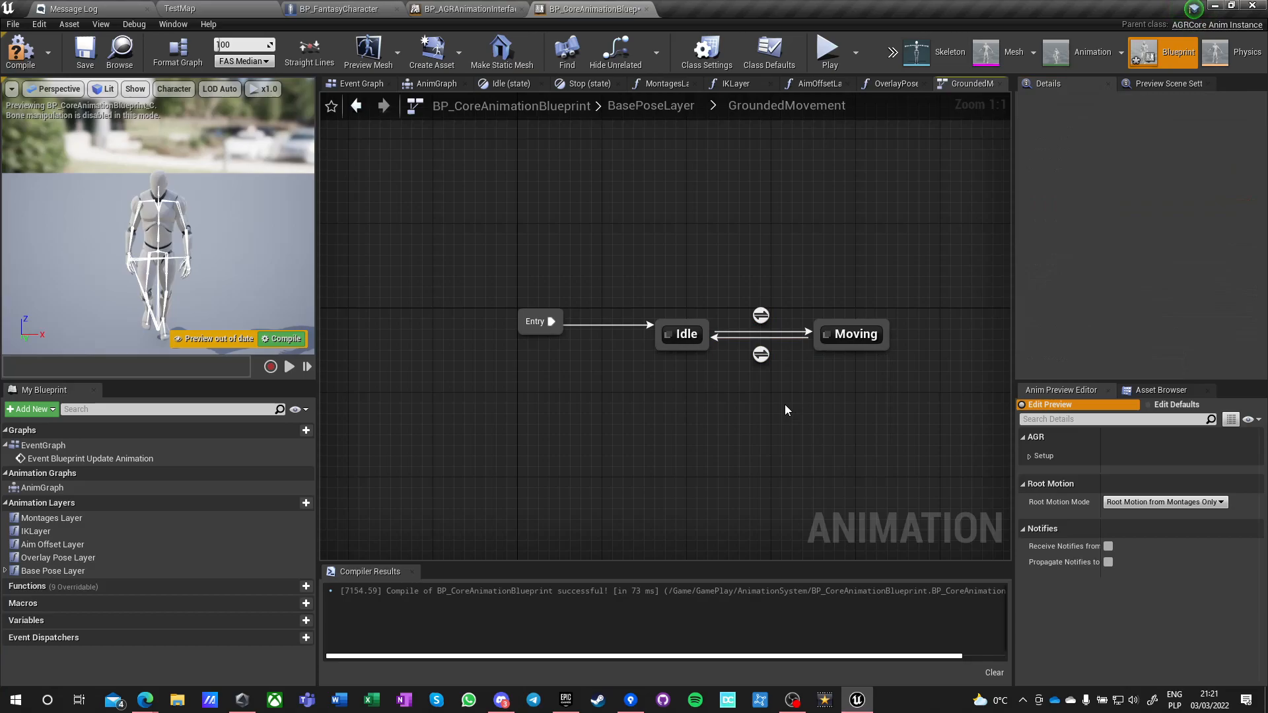
Insert an Inertialization node between GroundedMovement and the Output Pose in BasePoseLayer.
left_click(633, 108)
left_click_drag(607, 427, 704, 416)
type("inert")
key("Return")
left_click_drag(836, 424, 835, 425)
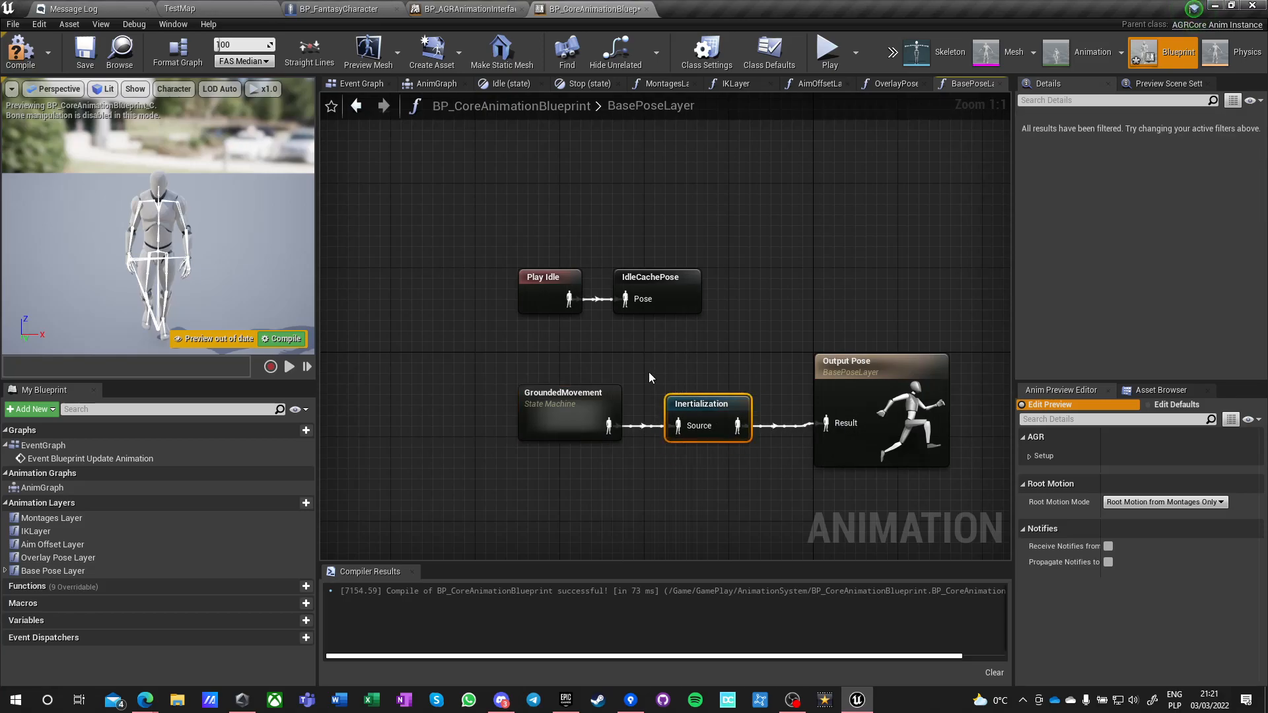
left_click(611, 345)
Replace Play Idle with the cached pose IdleCachePose in IdleStateMAchine's Idle state and return to BasePoseLayer.
double_click(574, 411)
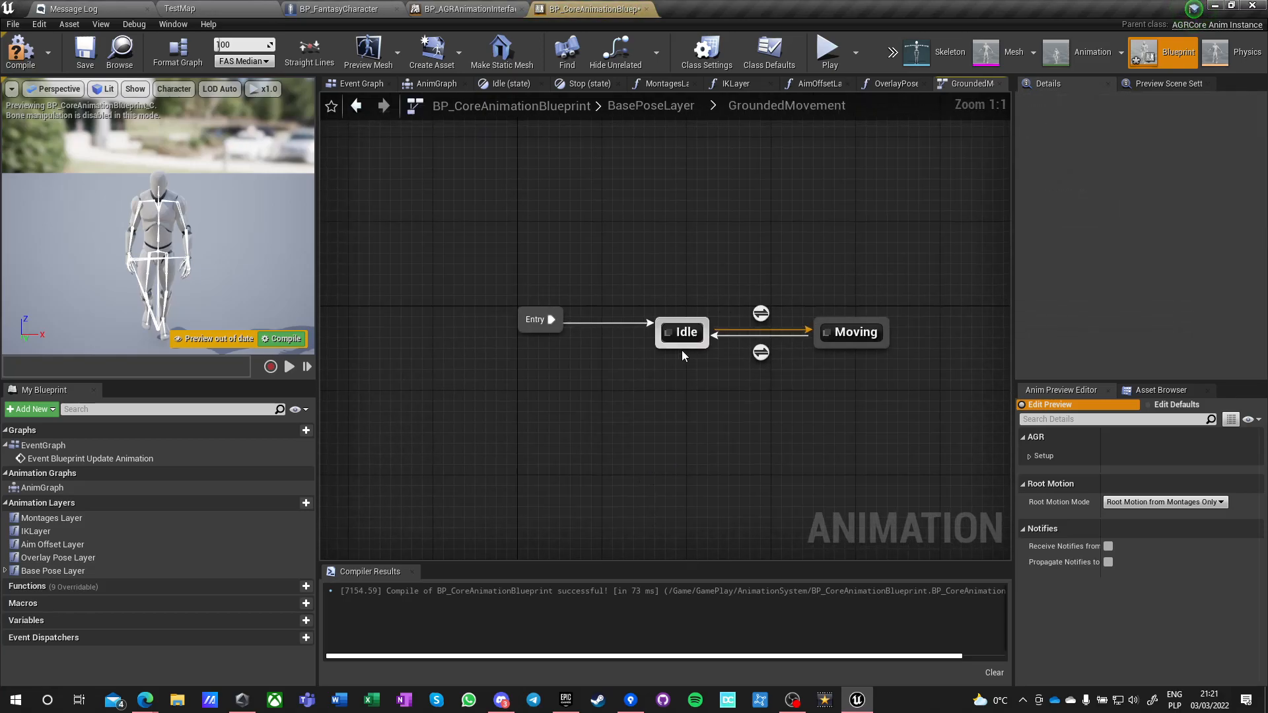
double_click(683, 332)
left_click(618, 335)
double_click(617, 336)
double_click(814, 297)
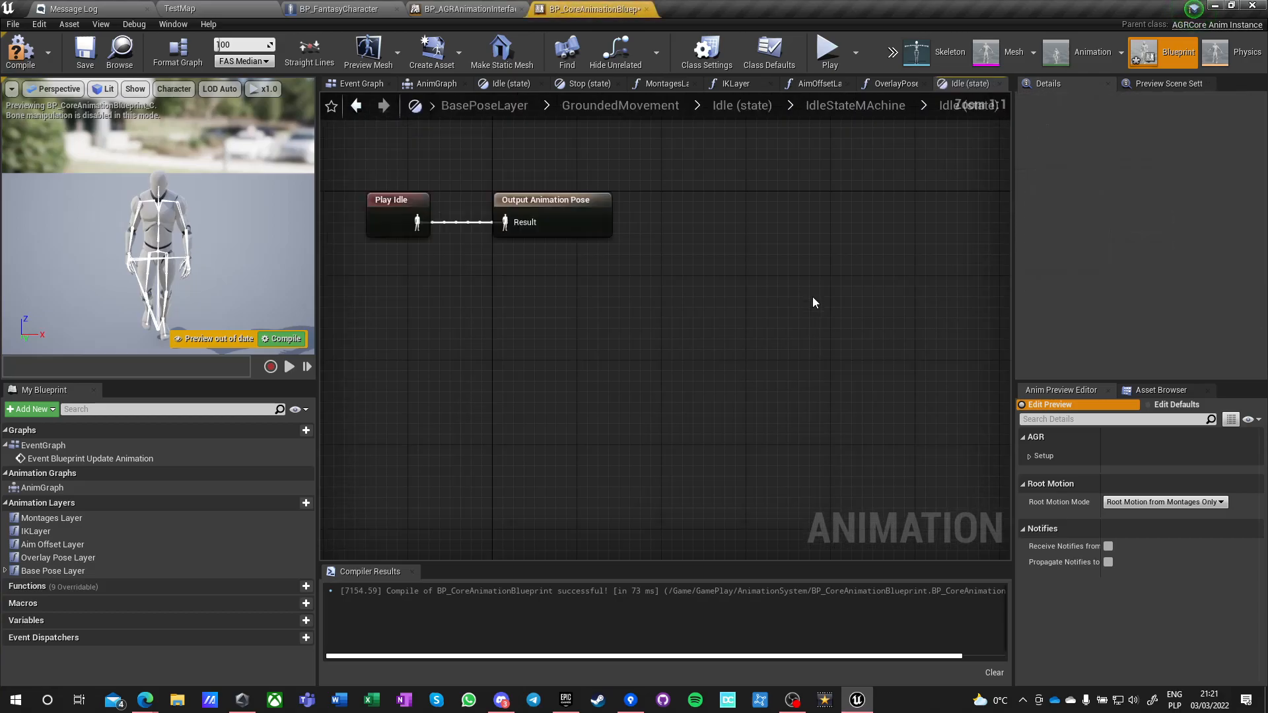
left_click_drag(758, 365, 597, 430)
type("idle ca")
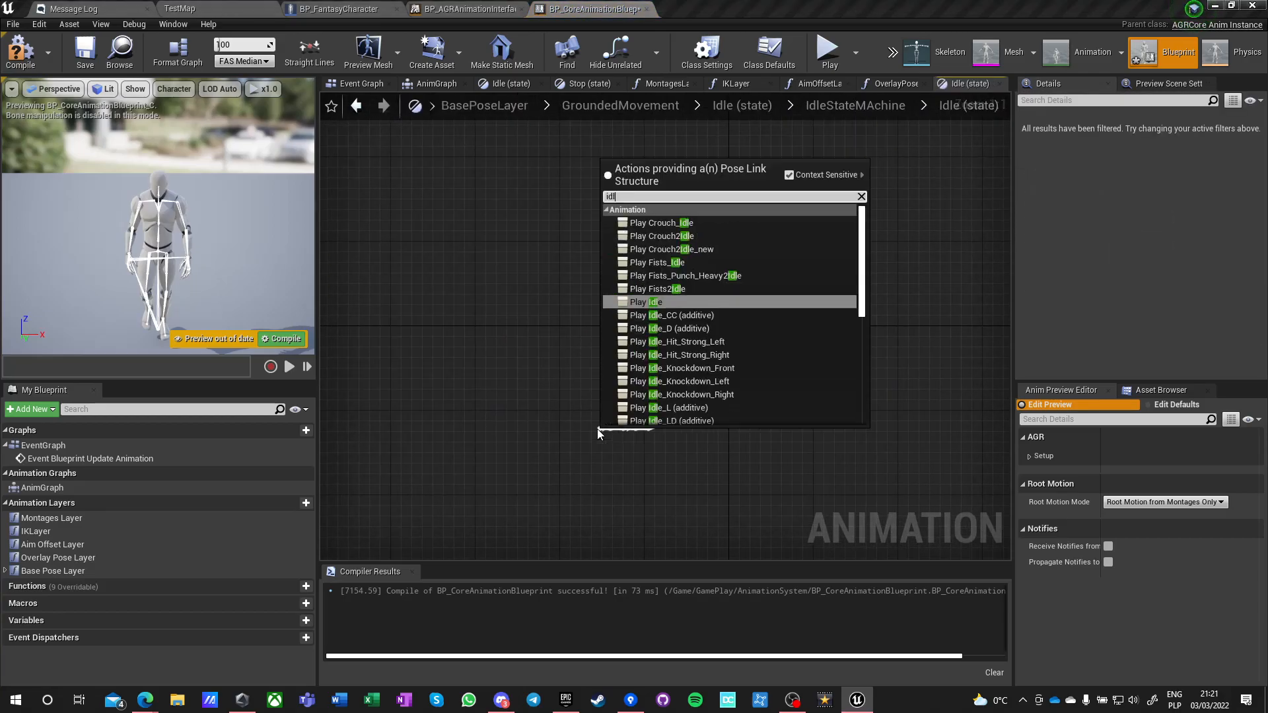
key("Return")
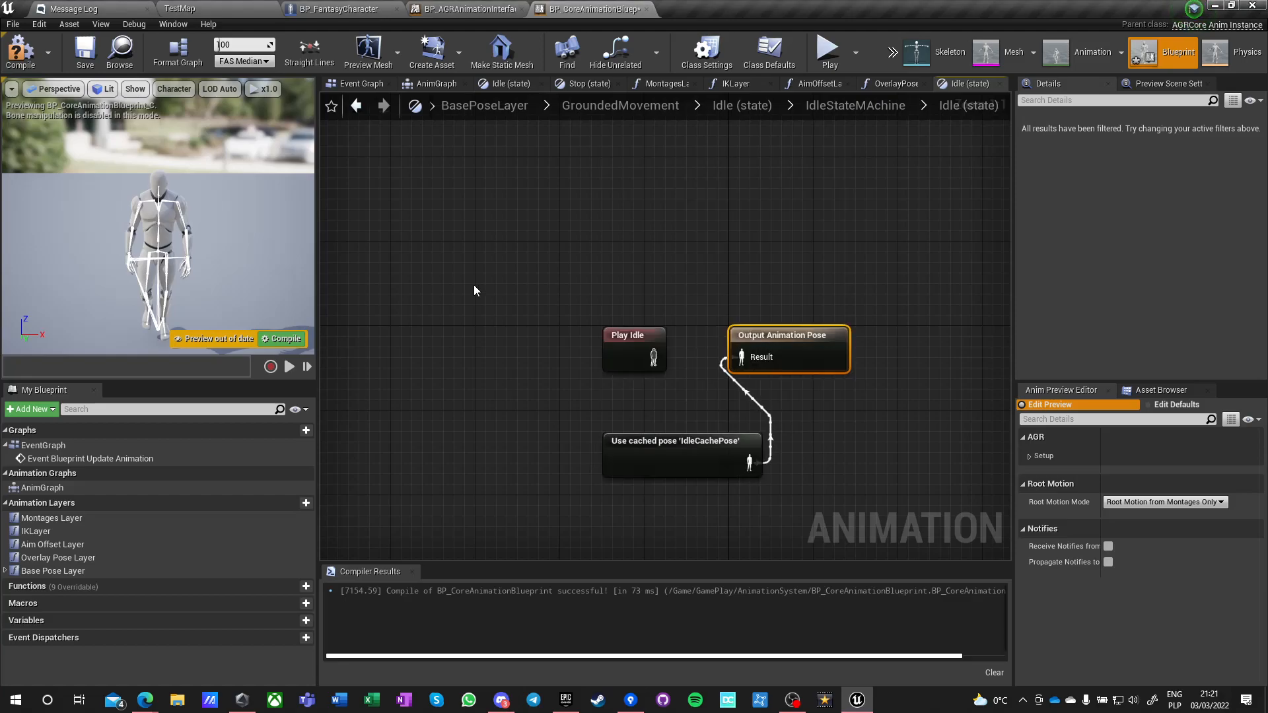
left_click_drag(471, 287, 636, 383)
key("Delete")
left_click_drag(603, 439, 531, 334)
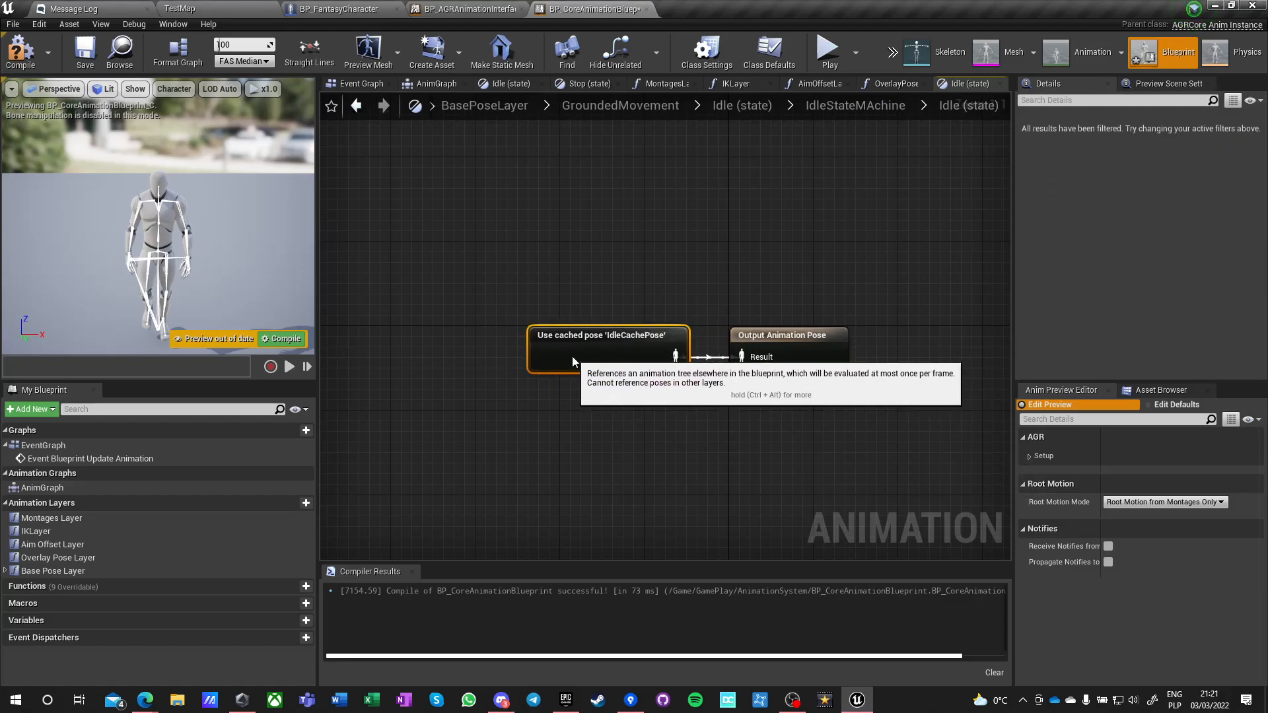
left_click(627, 107)
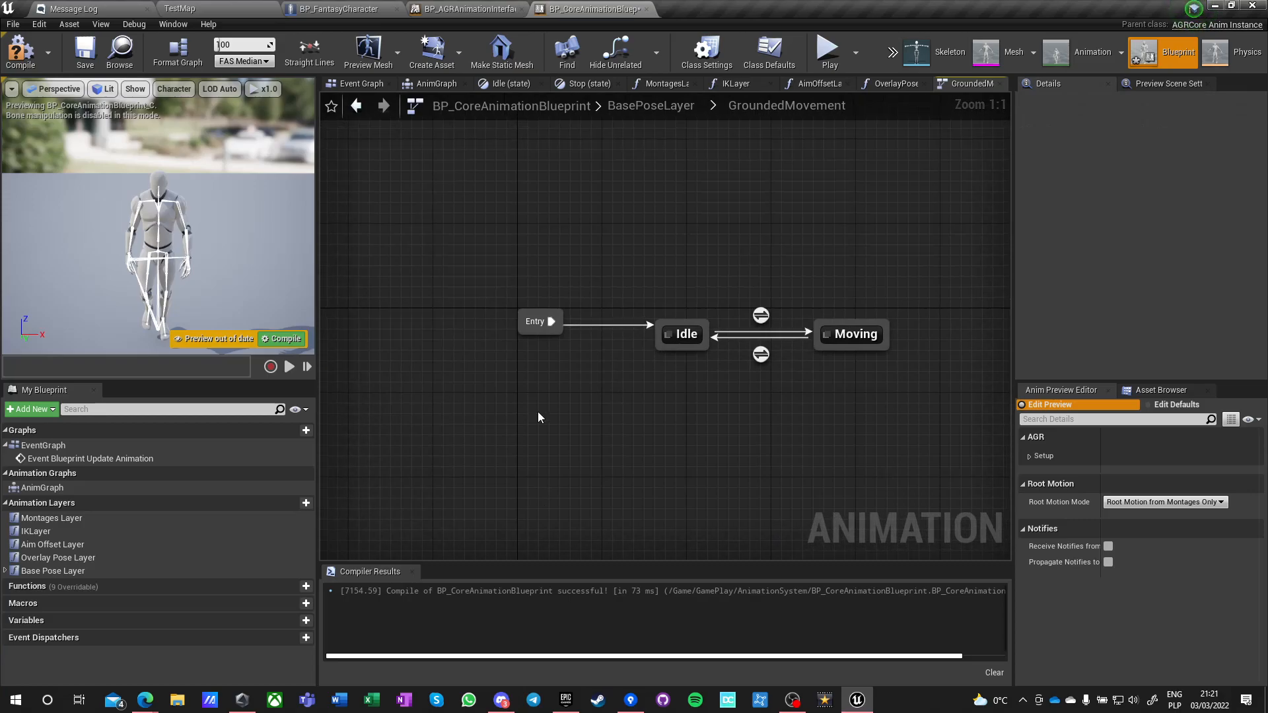
left_click(624, 105)
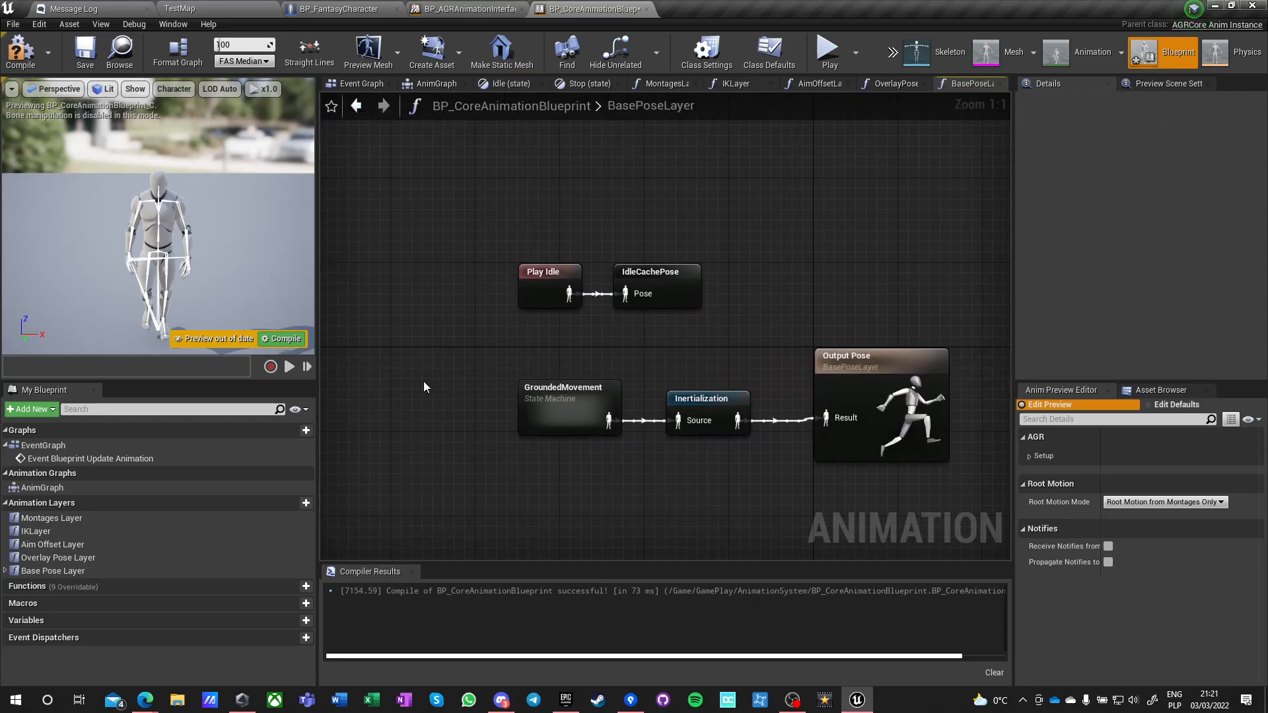
Move the Output Pose node further away from Inertialization in BasePoseLayer, and compile and save the blueprint.
right_click_drag(423, 388, 432, 292)
right_click_drag(607, 436, 461, 440)
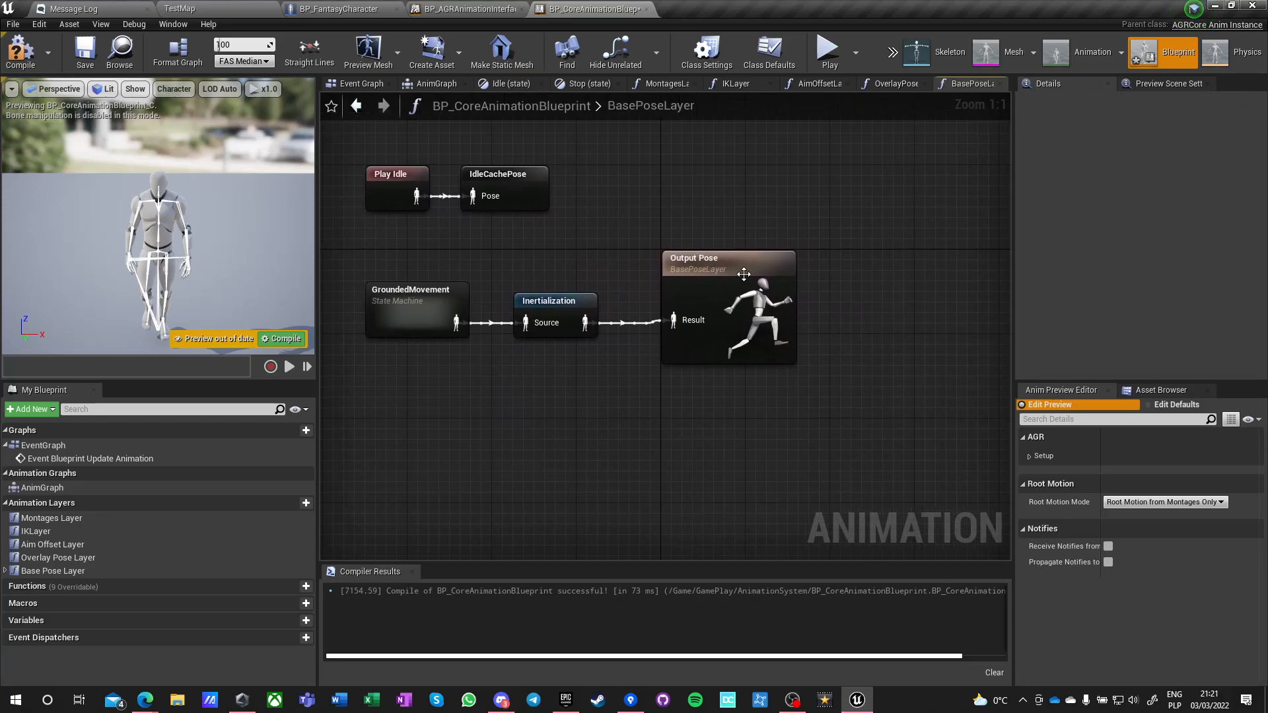
left_click_drag(740, 270, 897, 282)
left_click(614, 408)
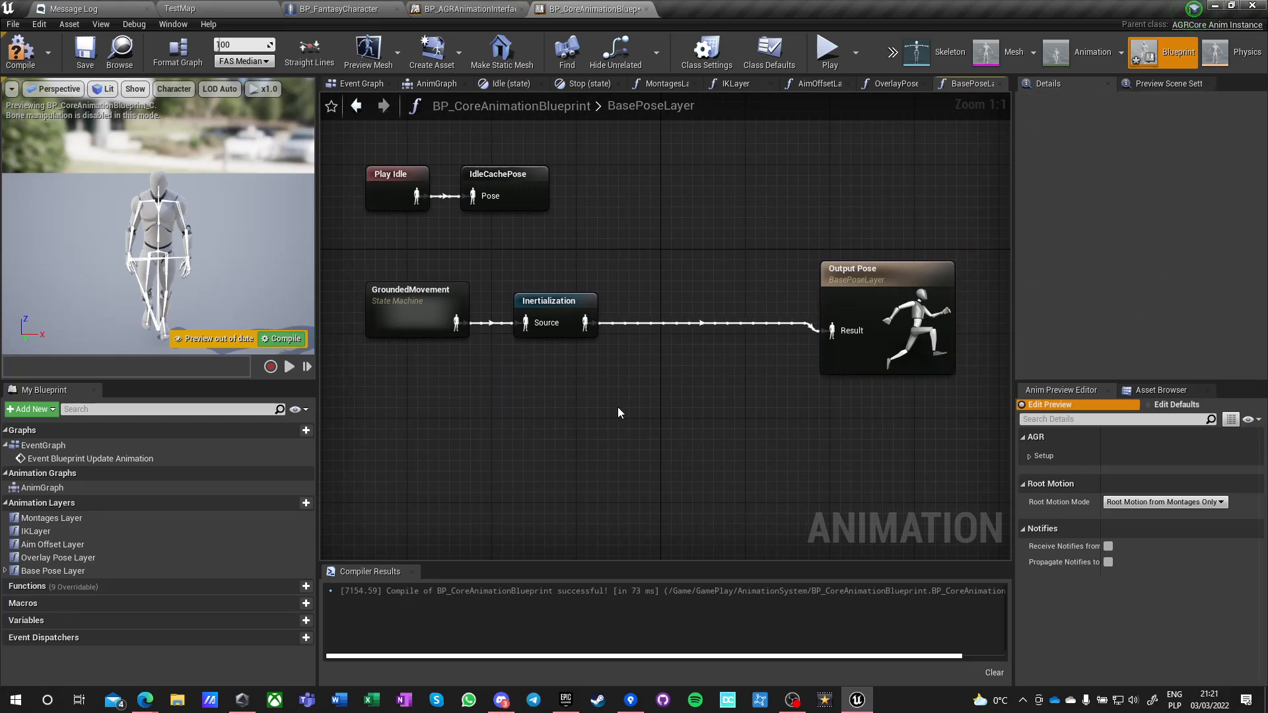
left_click(20, 52)
left_click(85, 52)
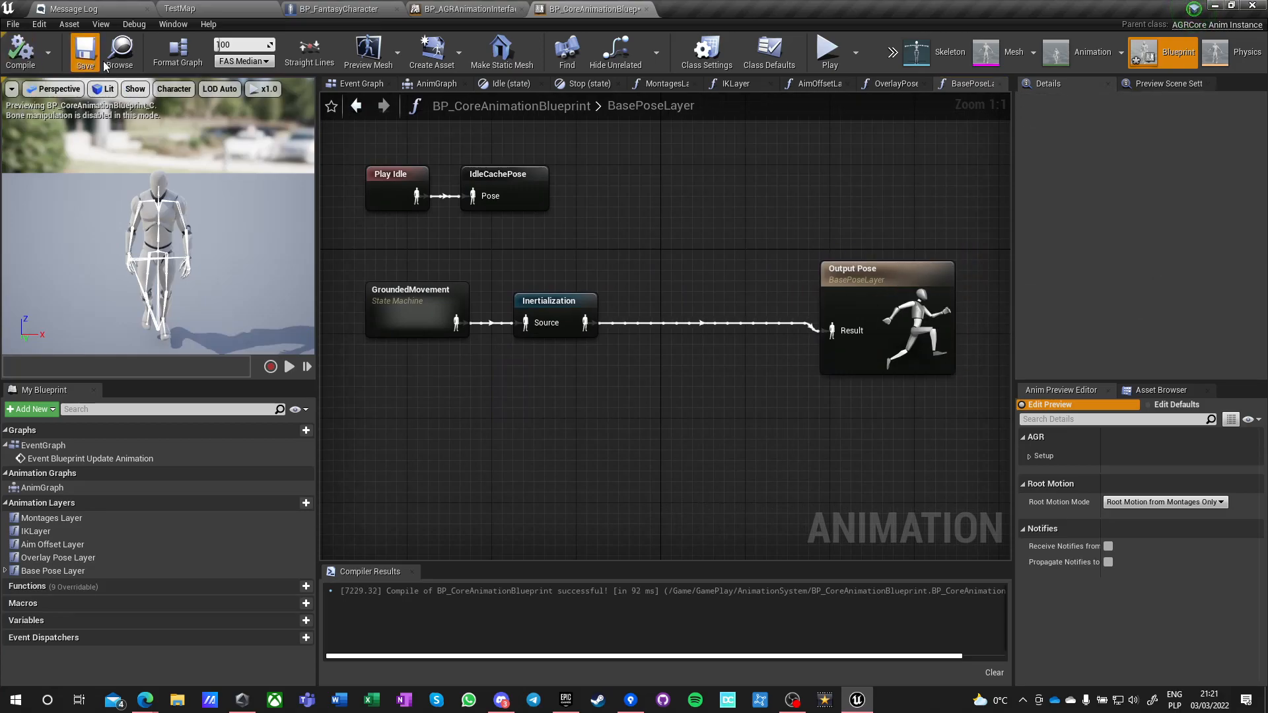
Add an In Air getter to BasePoseLayer and place it above the wire between Inertialization and Output Pose.
right_click(563, 407)
type("air")
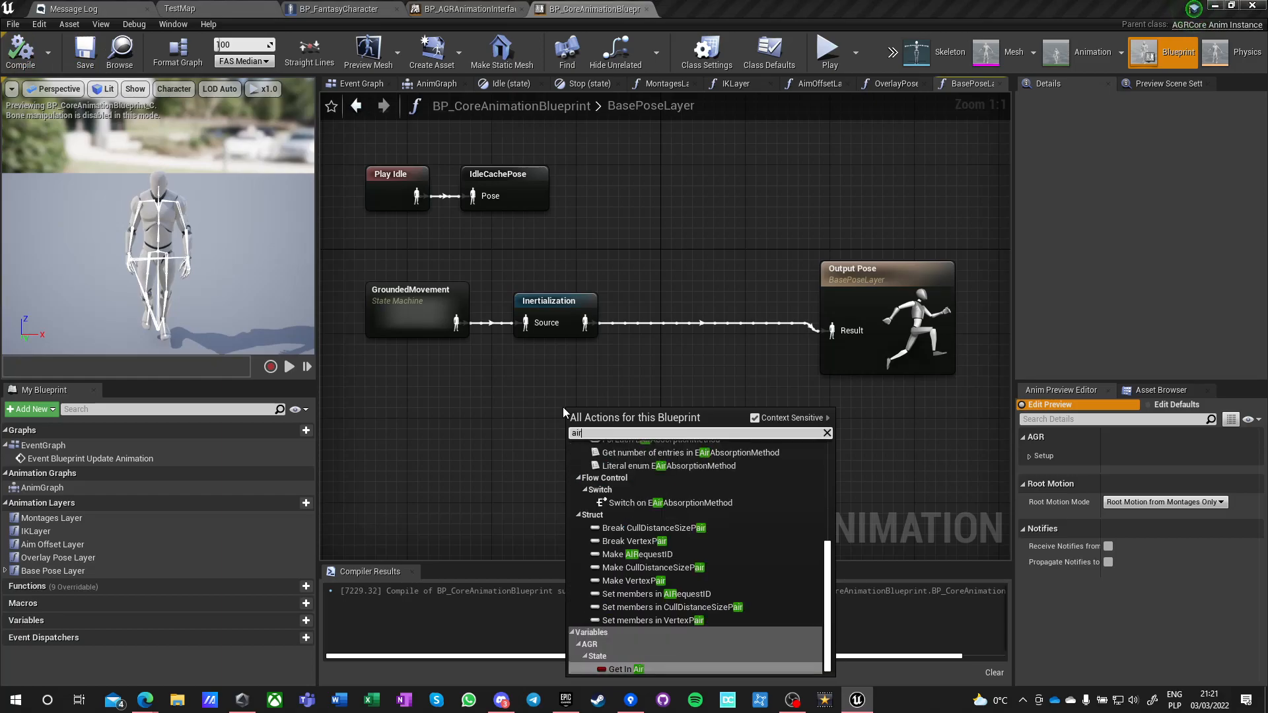
key("Return")
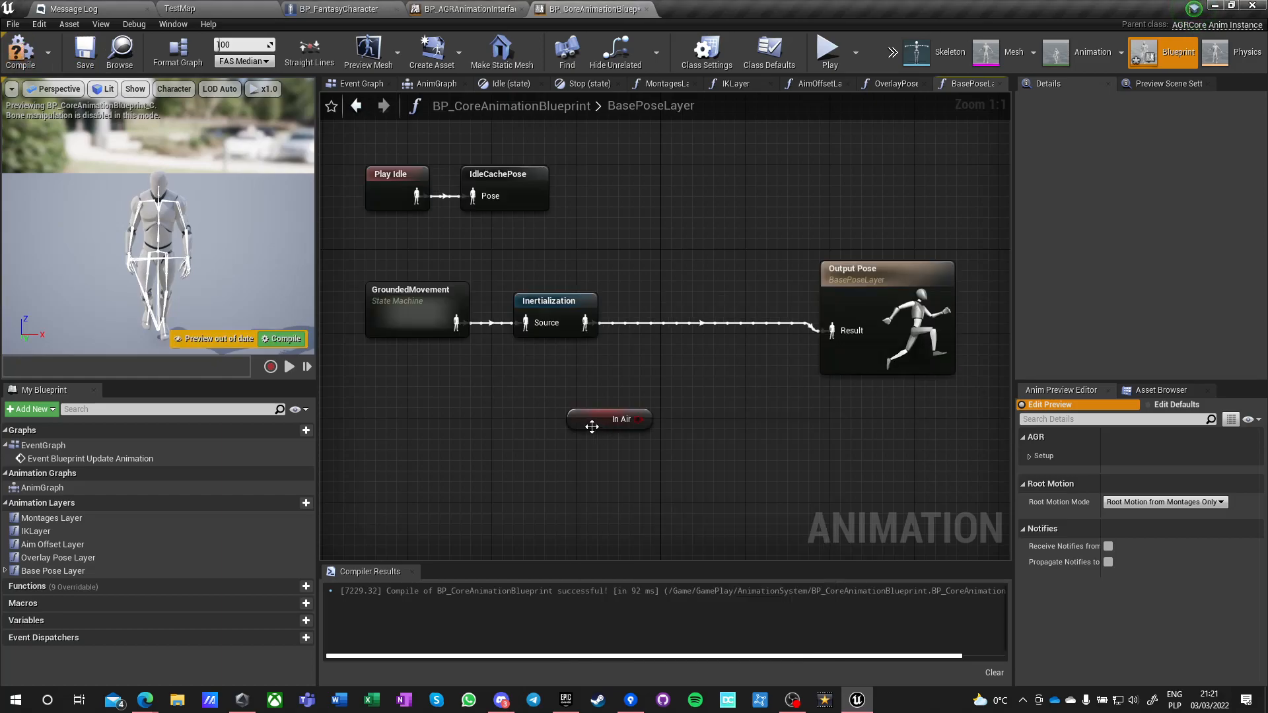
left_click_drag(592, 427, 633, 257)
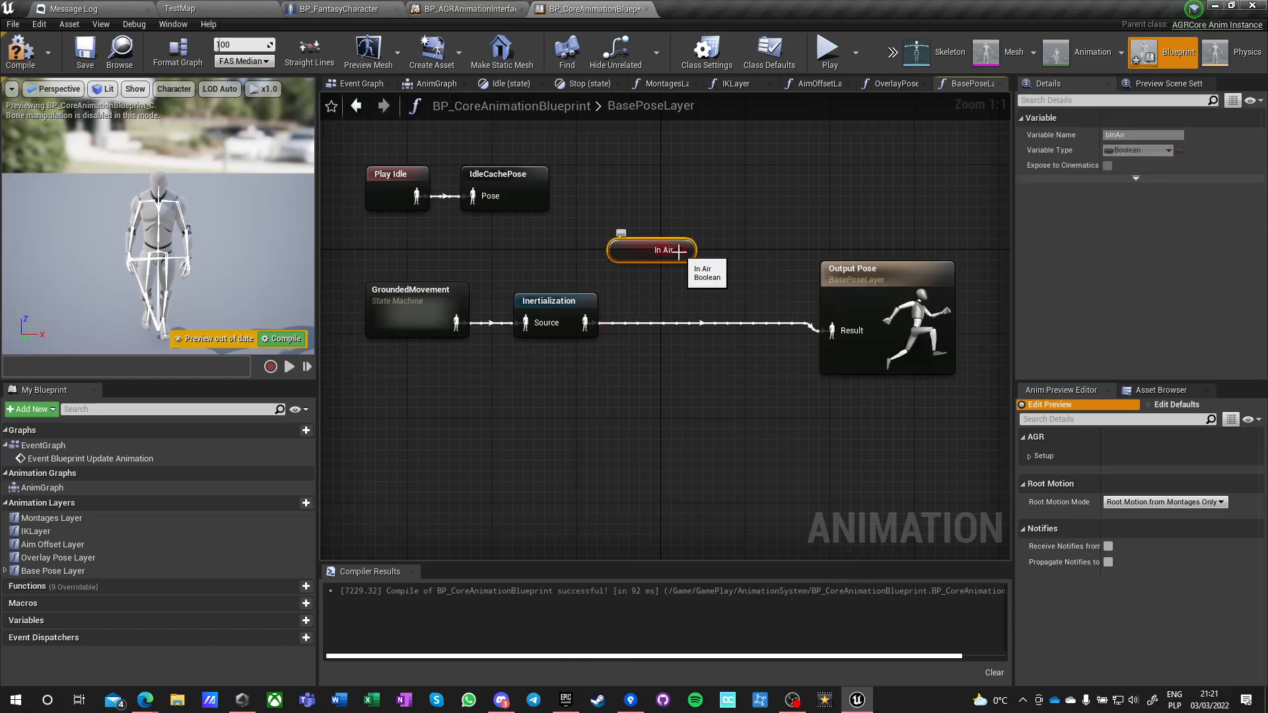
Create a Blend Poses by bool node driven by In Air as its Active Value.
left_click_drag(679, 251, 708, 292)
type("ble")
key("BackSpace")
key("BackSpace")
key("BackSpace")
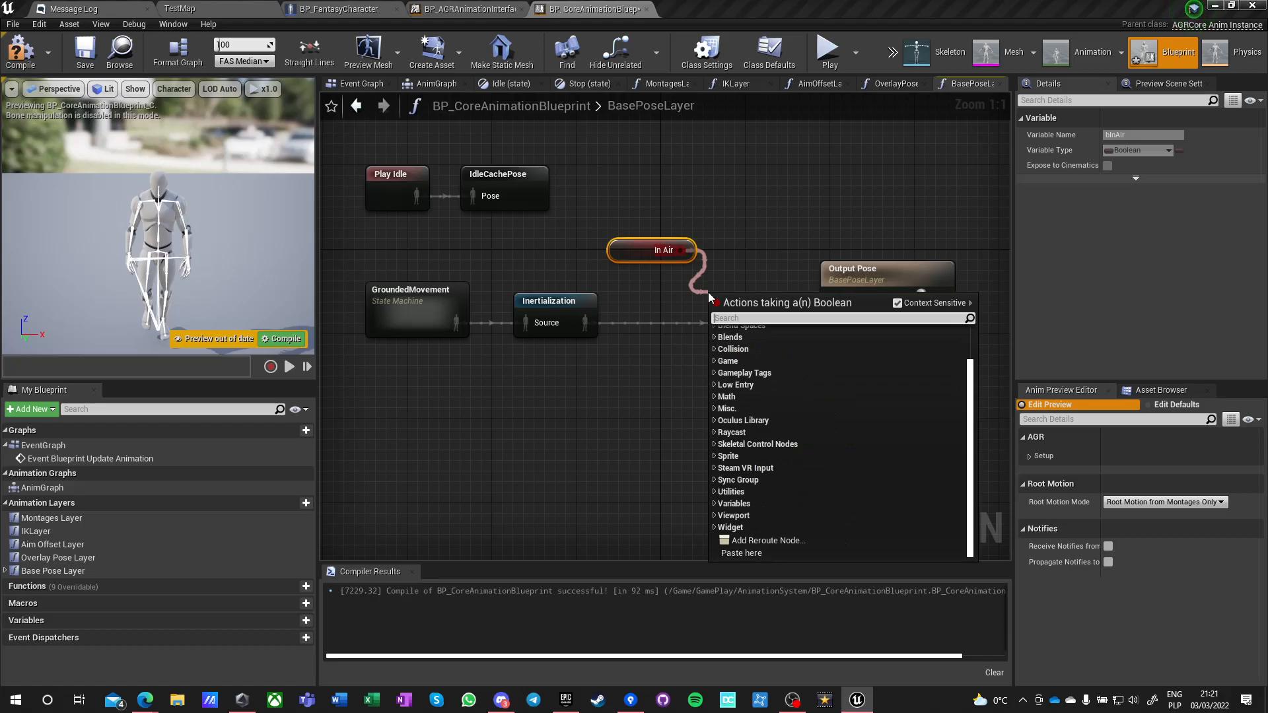
type("bool blend")
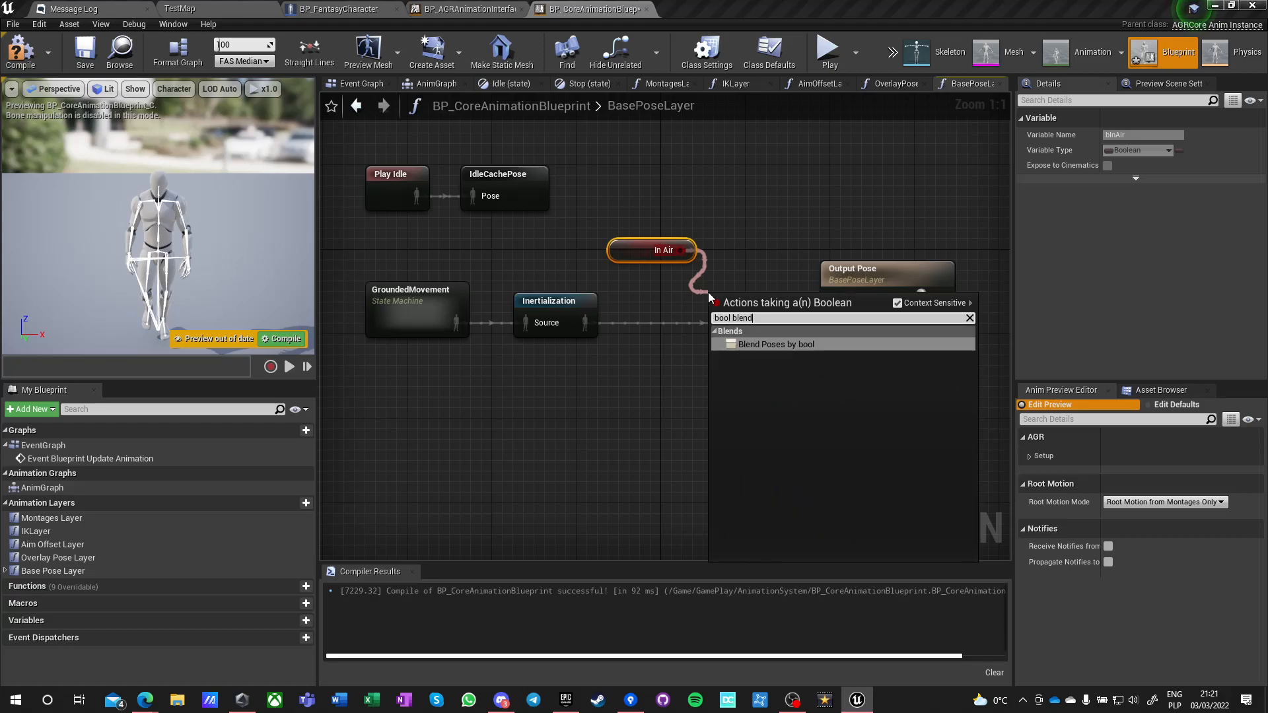
key("Return")
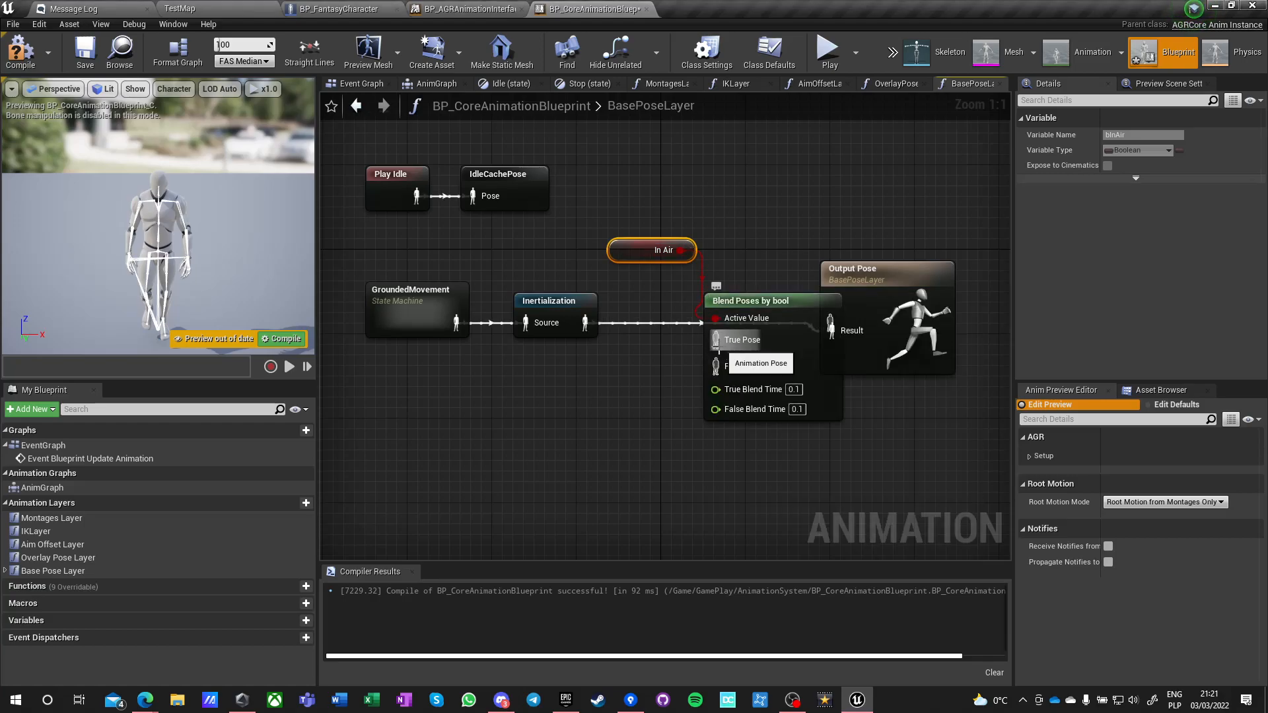
Wire Inertialization into the blend's False Pose and the blend into Output Pose, and rearrange the nodes to fit.
left_click_drag(716, 366, 585, 323)
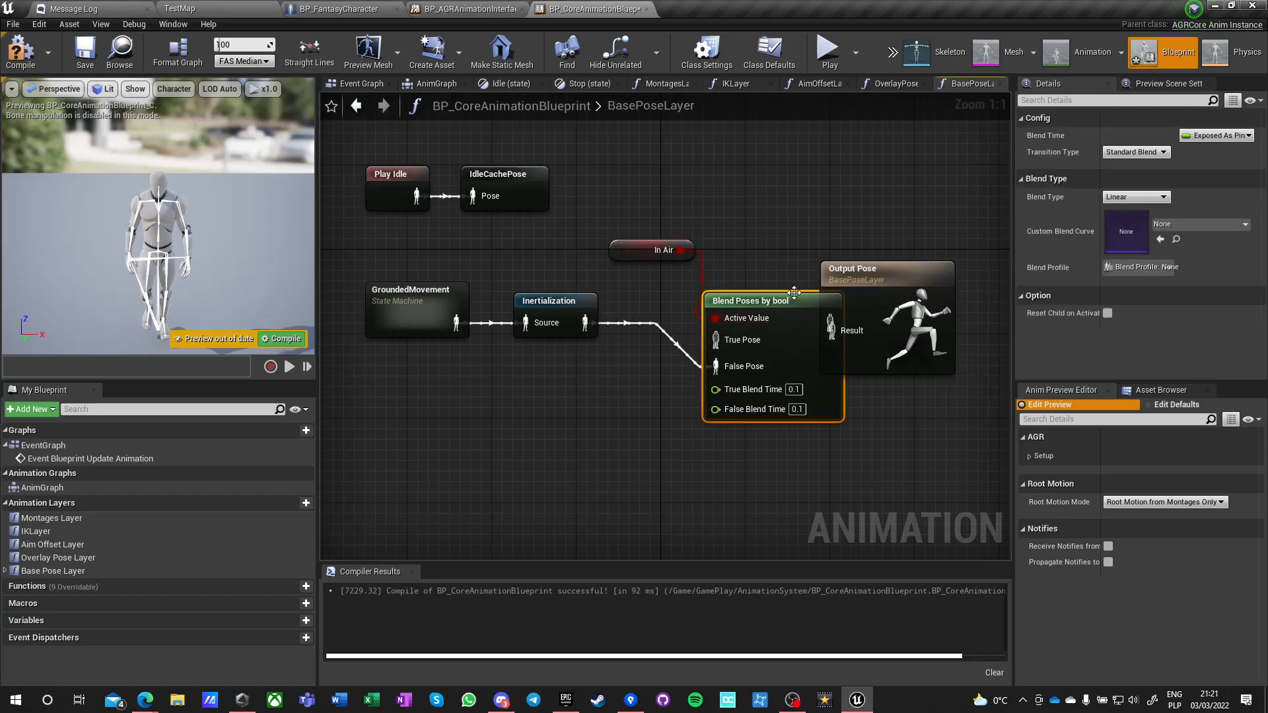
left_click_drag(864, 278, 916, 278)
left_click_drag(831, 324, 896, 334)
left_click_drag(657, 224, 736, 251)
left_click(622, 259)
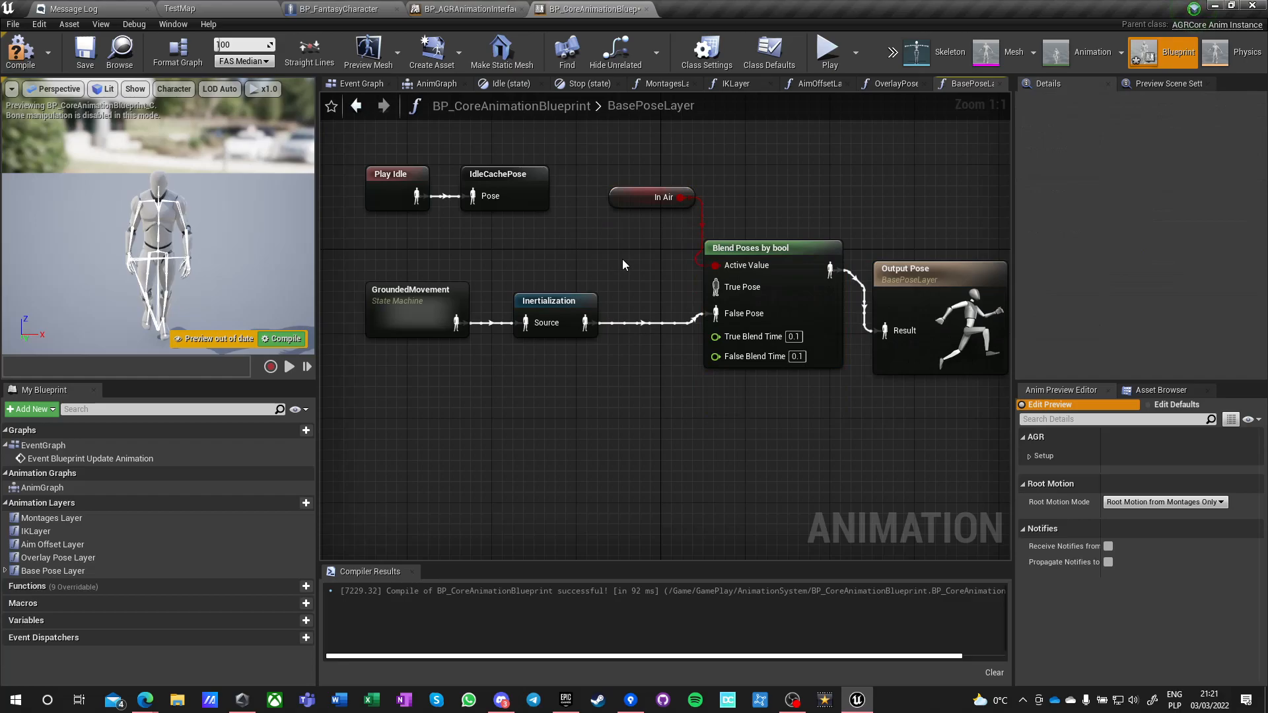
Add a Use cached pose 'IdleCachePose' node, connect it to the blend's True Pose, and compile and save.
right_click(622, 259)
type("idlecache")
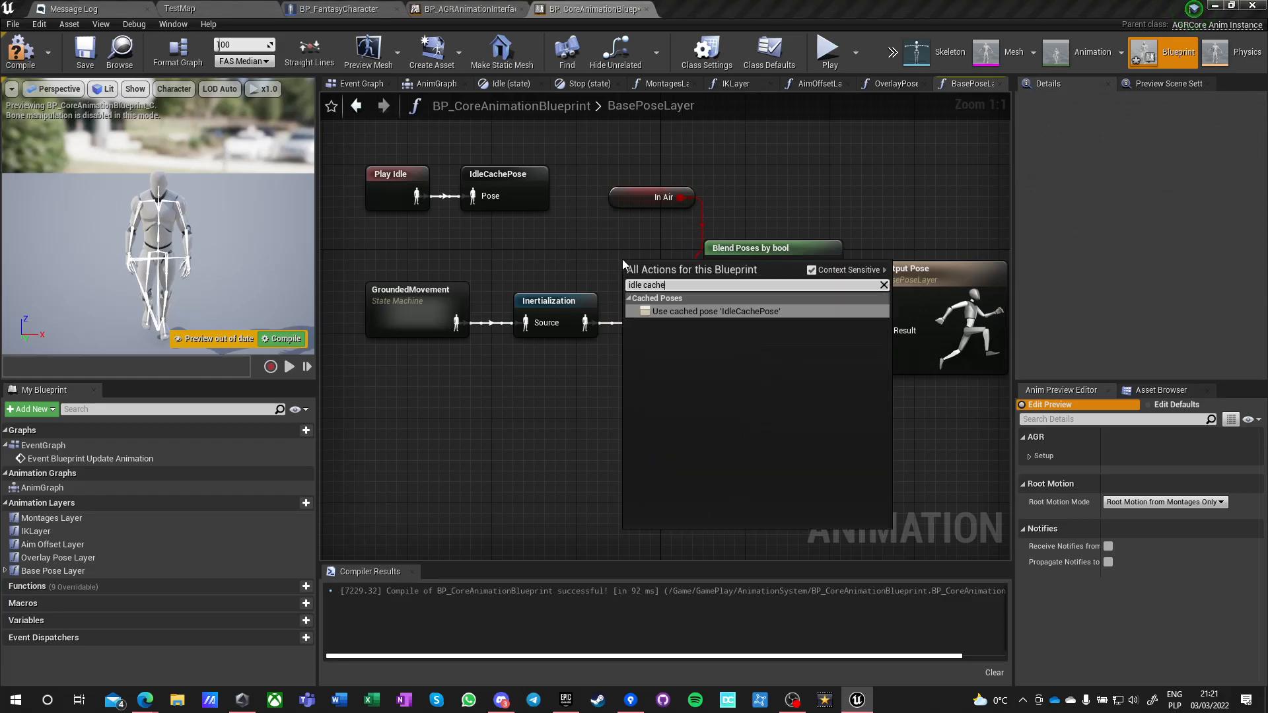
key("Return")
left_click_drag(656, 270, 541, 250)
left_click_drag(650, 270, 730, 287)
key("F7")
key("ctrl+s")
Set both the True Blend Time and False Blend Time of Blend Poses by bool to 0.25.
left_click(795, 337)
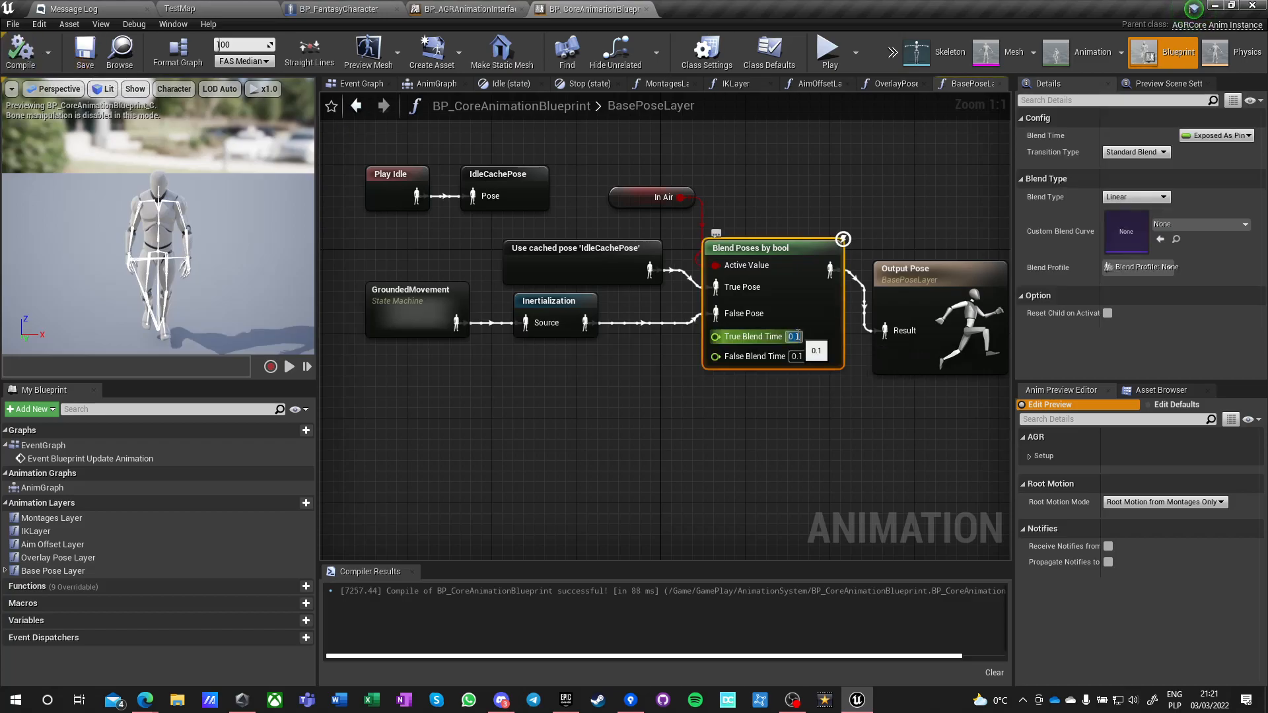
key("Tab")
type(".25")
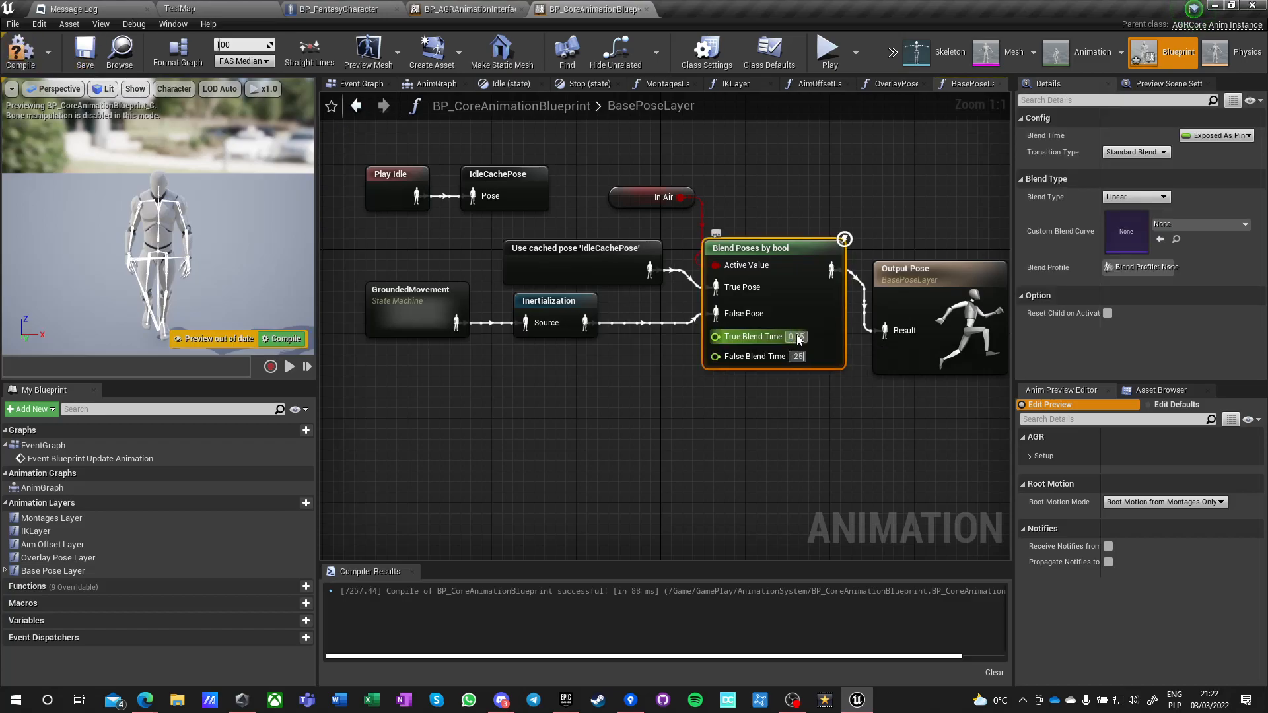
key("Return")
left_click(643, 403)
In IdleStateMAchine's Turn In Place state, set the Blend Poses by bool Transition Type to Inertialization, and compile and save.
double_click(409, 307)
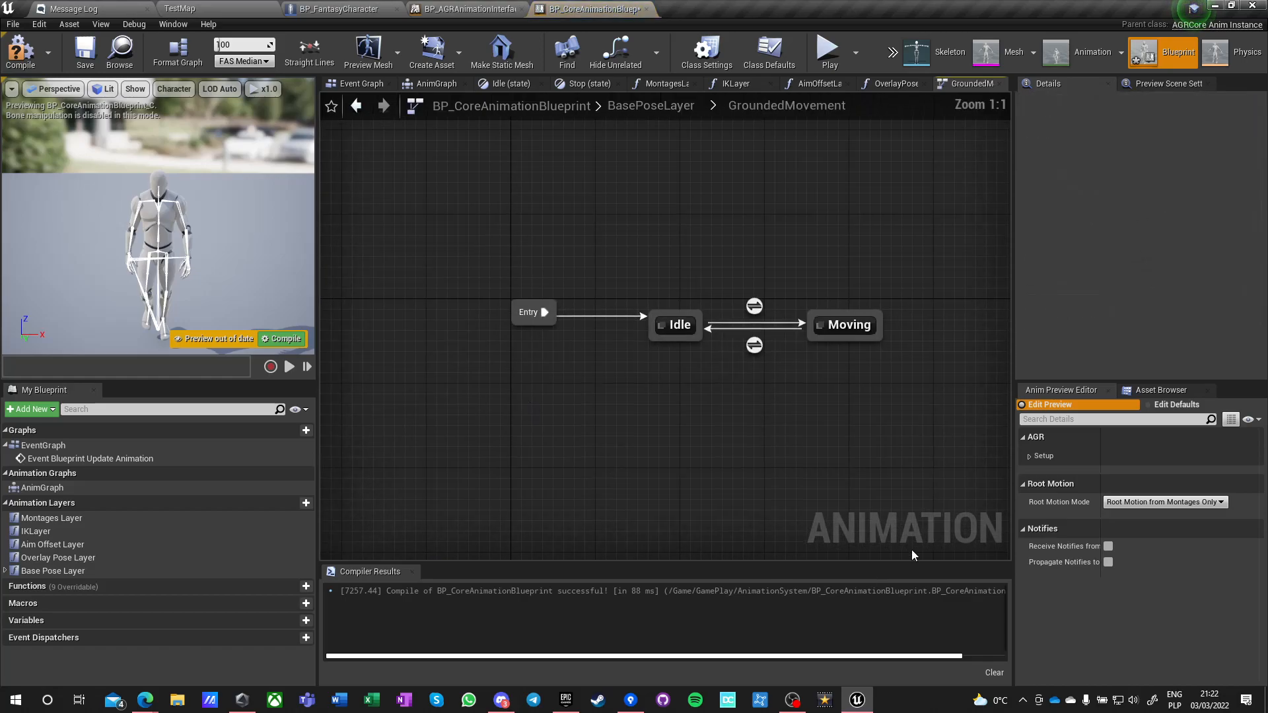
double_click(677, 325)
double_click(576, 353)
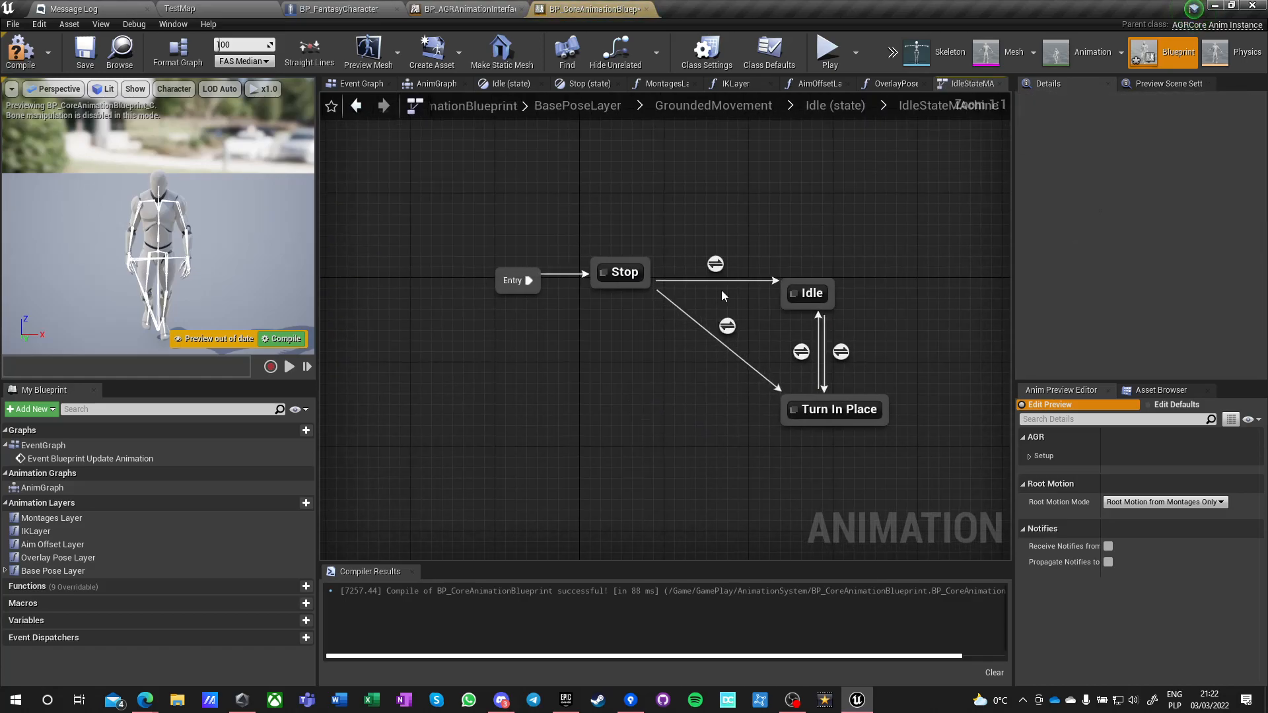
double_click(825, 408)
left_click(895, 320)
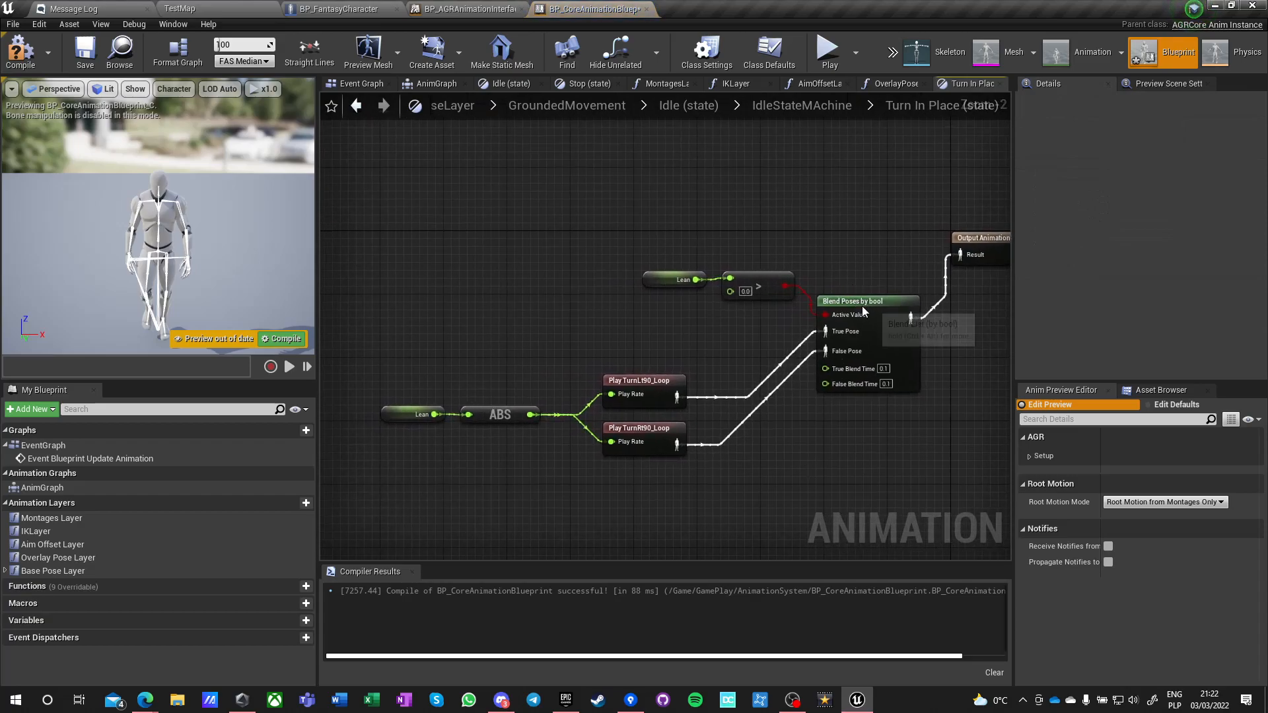
left_click(1134, 152)
left_click(1127, 172)
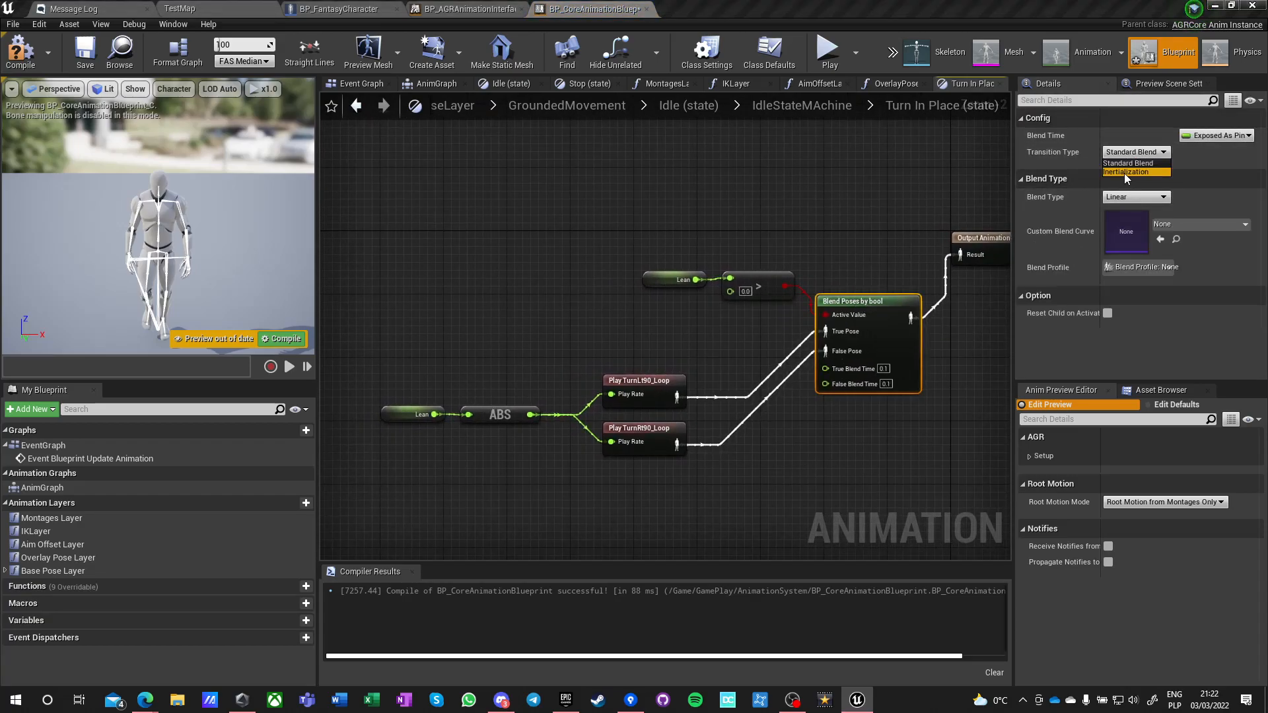
left_click(595, 176)
left_click(21, 52)
left_click(94, 52)
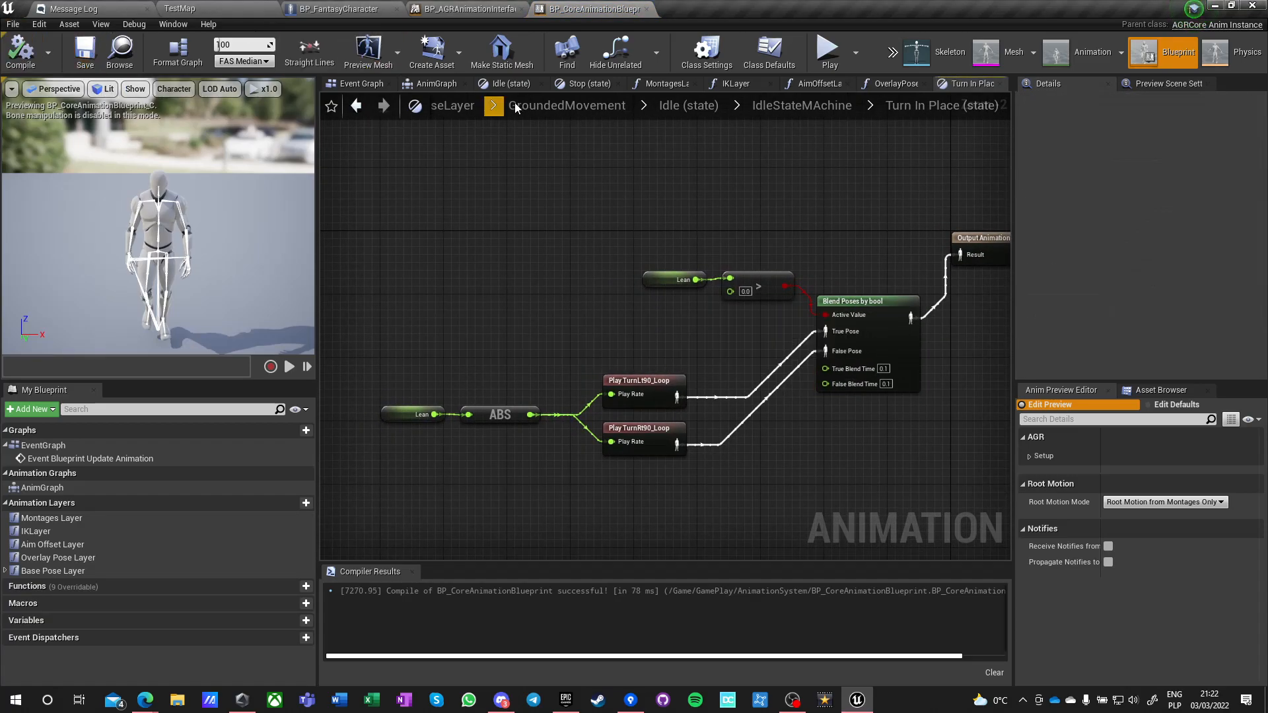
Play the game preview, test the character's walking, stopping and turning transitions, and end the preview.
left_click(830, 50)
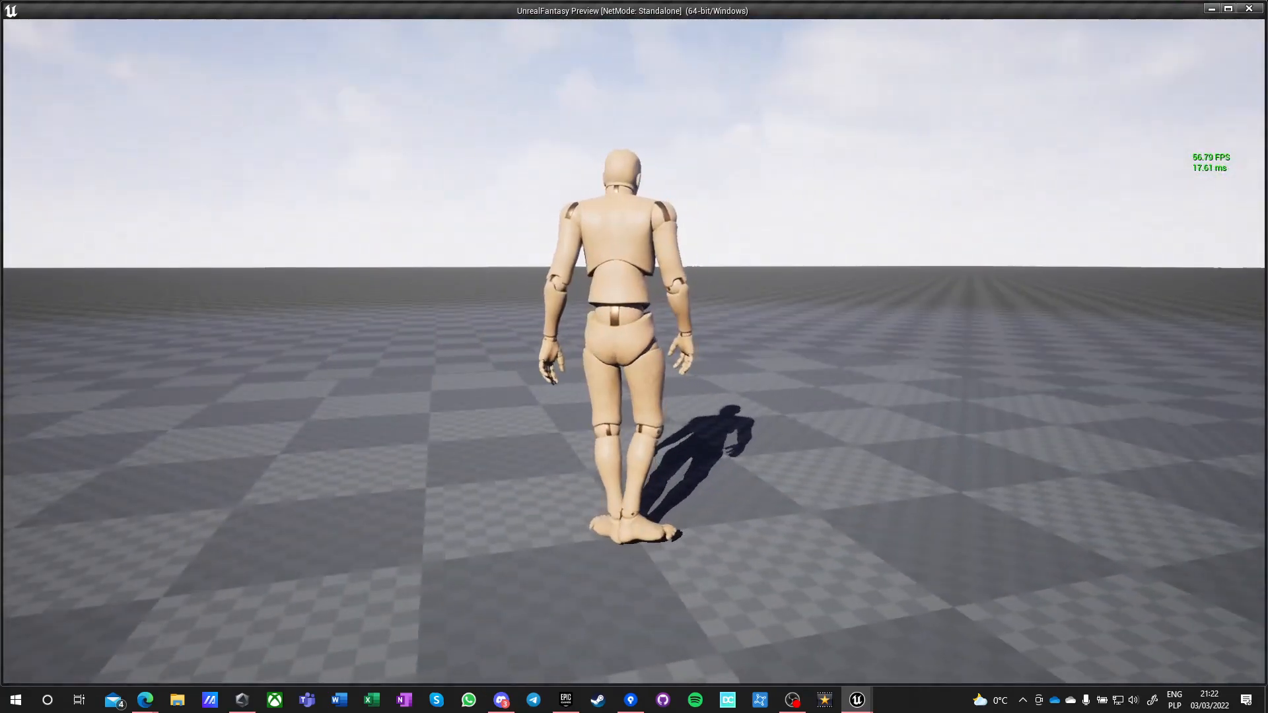
key("w")
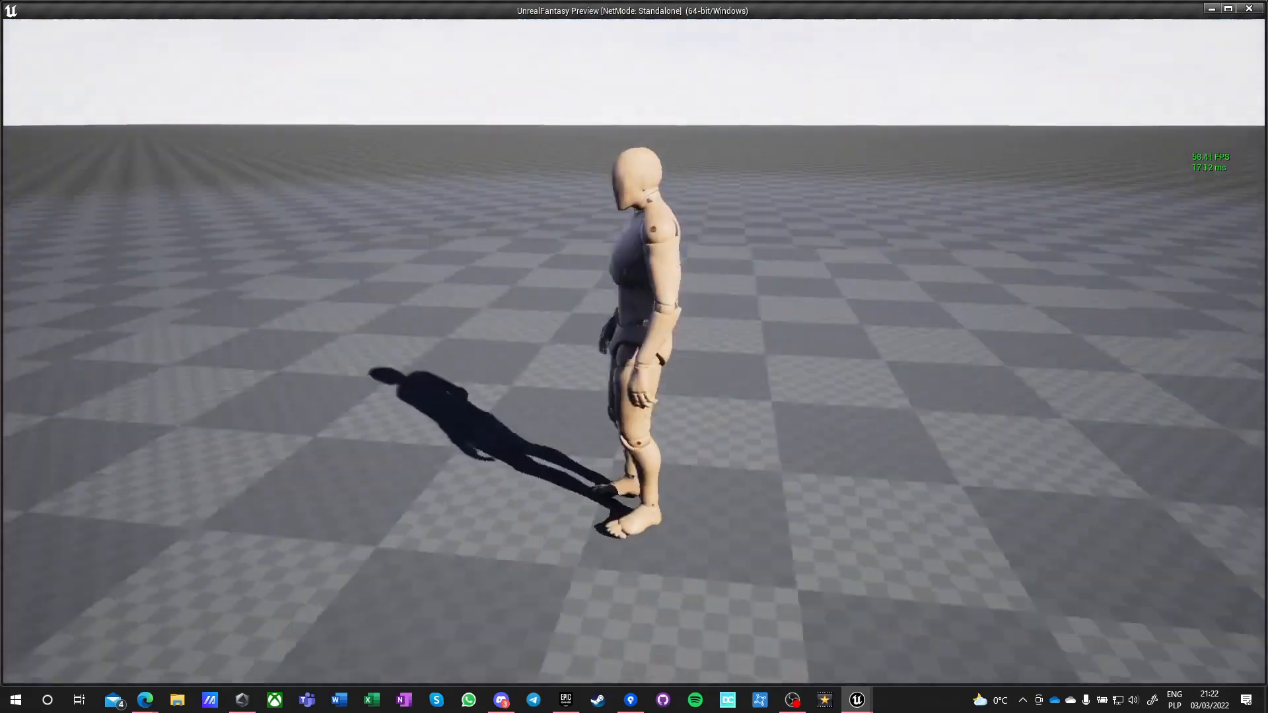
key("Escape")
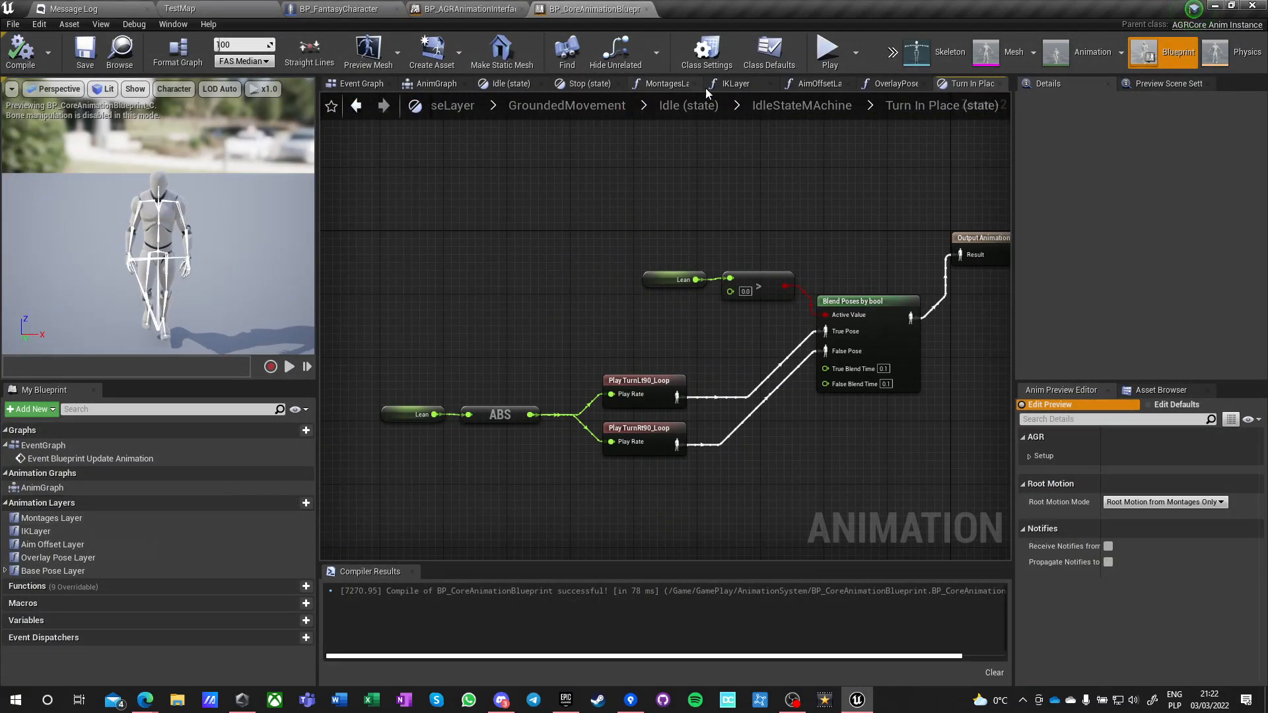
Review the BasePoseLayer setup, and open the MontagesLayer graph from its linked layer node in AnimGraph.
left_click(590, 105)
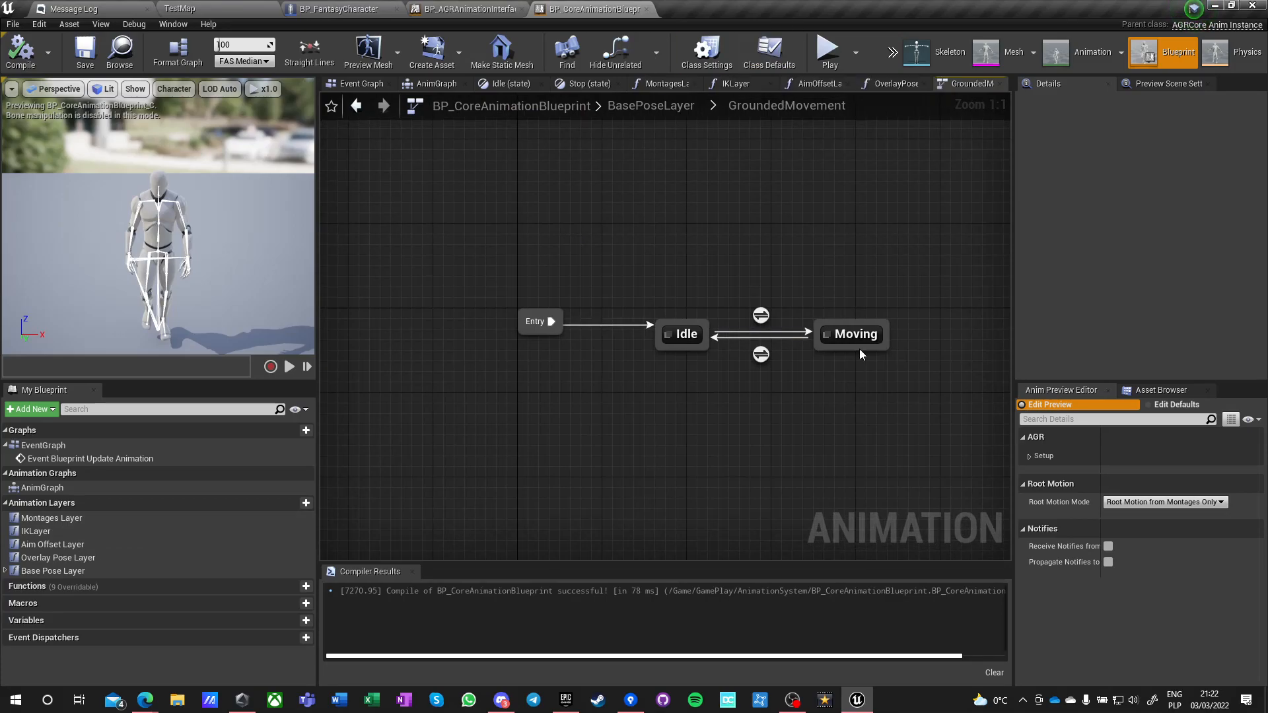
left_click(640, 108)
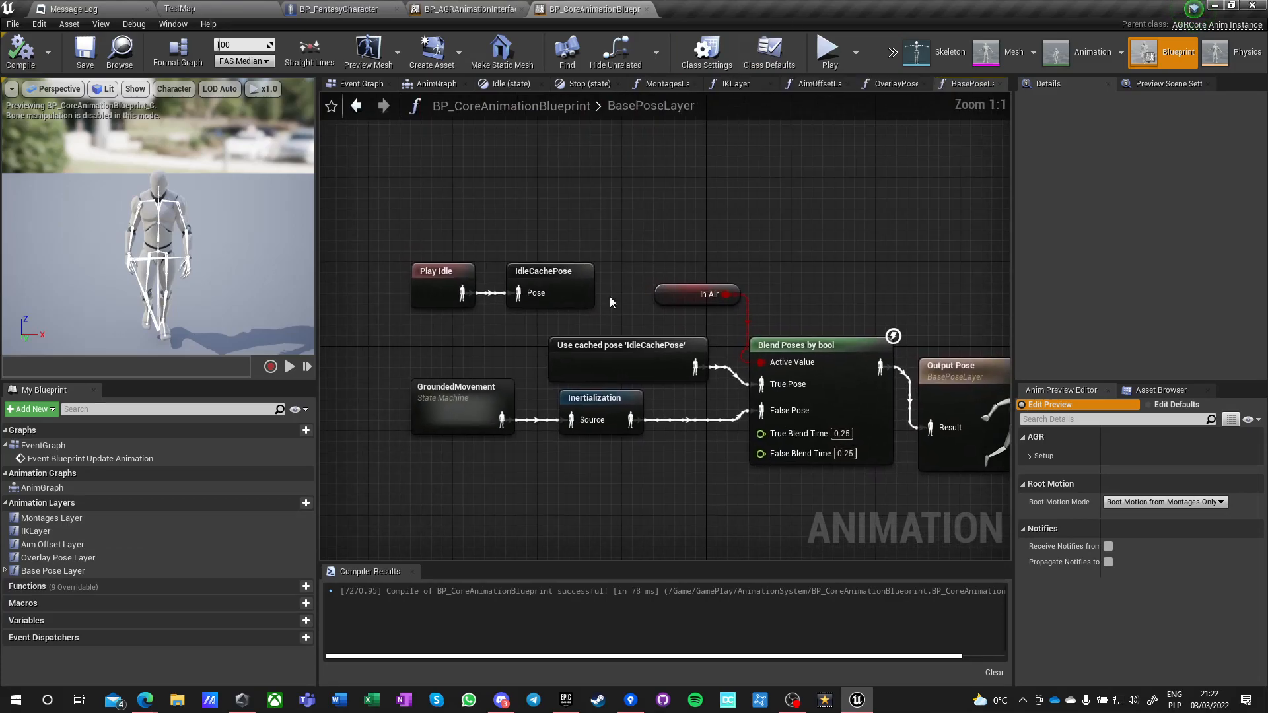
scroll(417, 368, "down", 1)
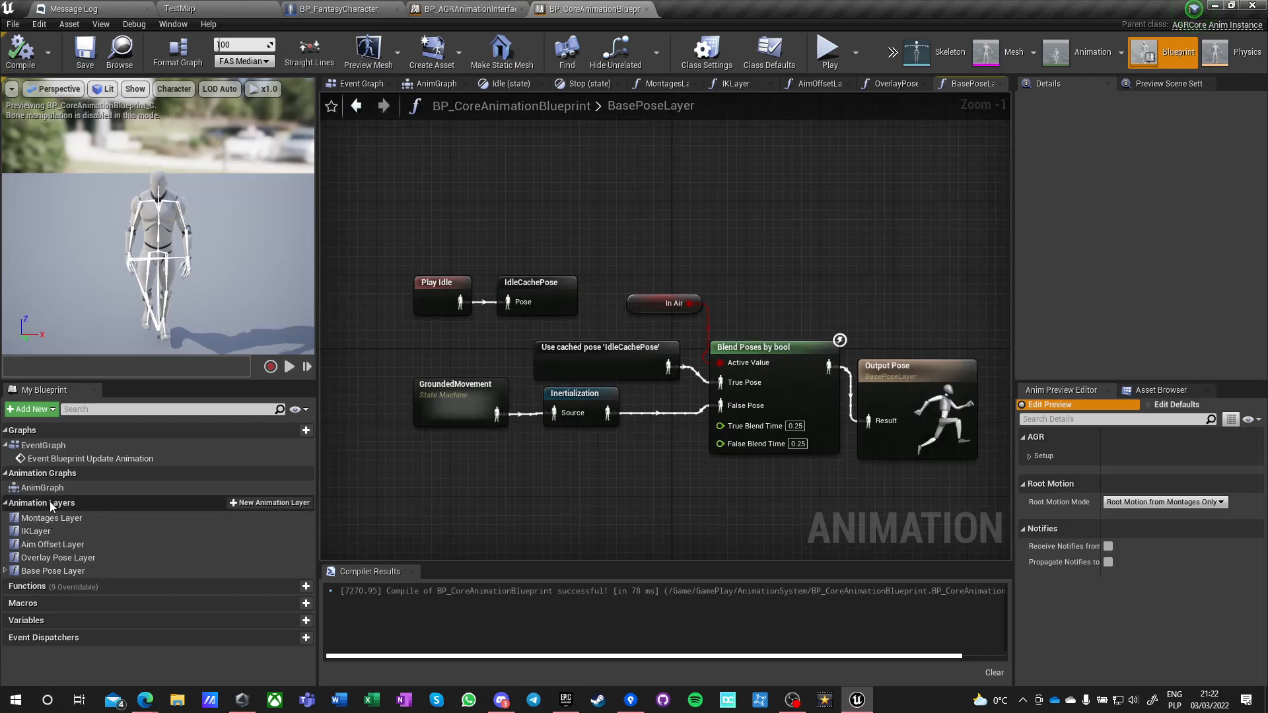
double_click(37, 491)
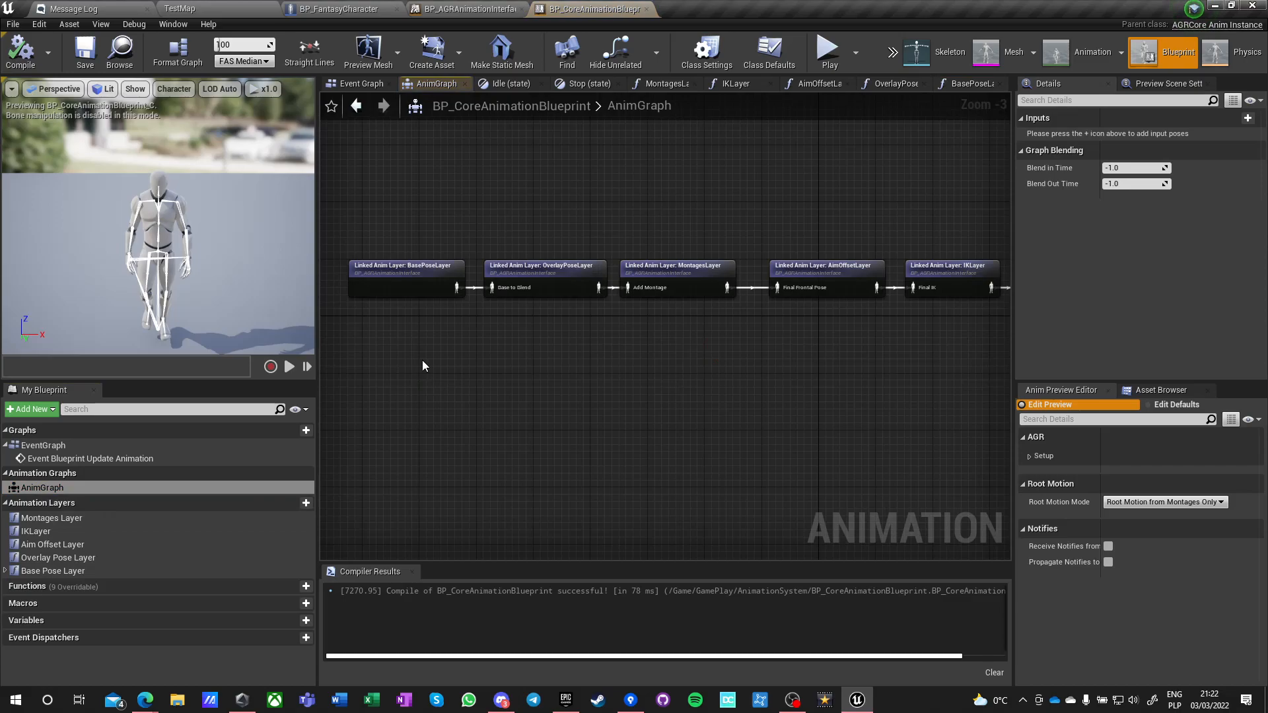
left_click(654, 314)
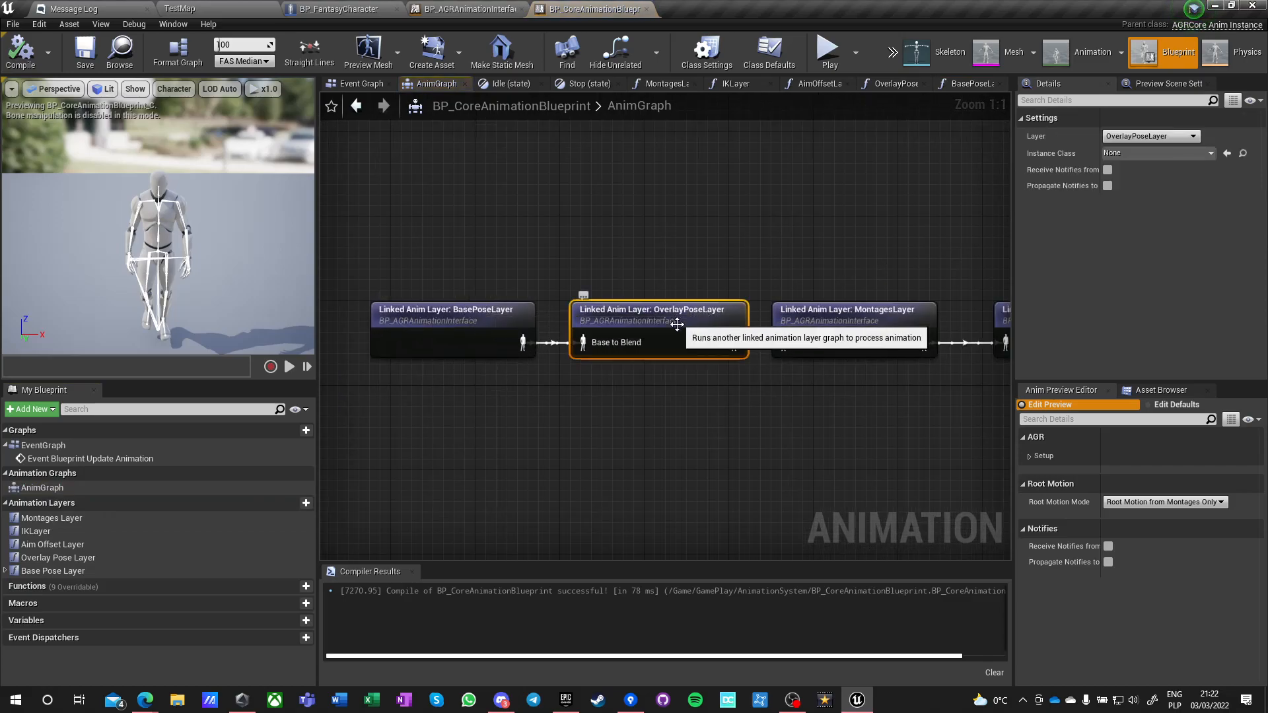
right_click(695, 386)
left_click(627, 394)
right_click_drag(661, 399, 479, 372)
double_click(687, 296)
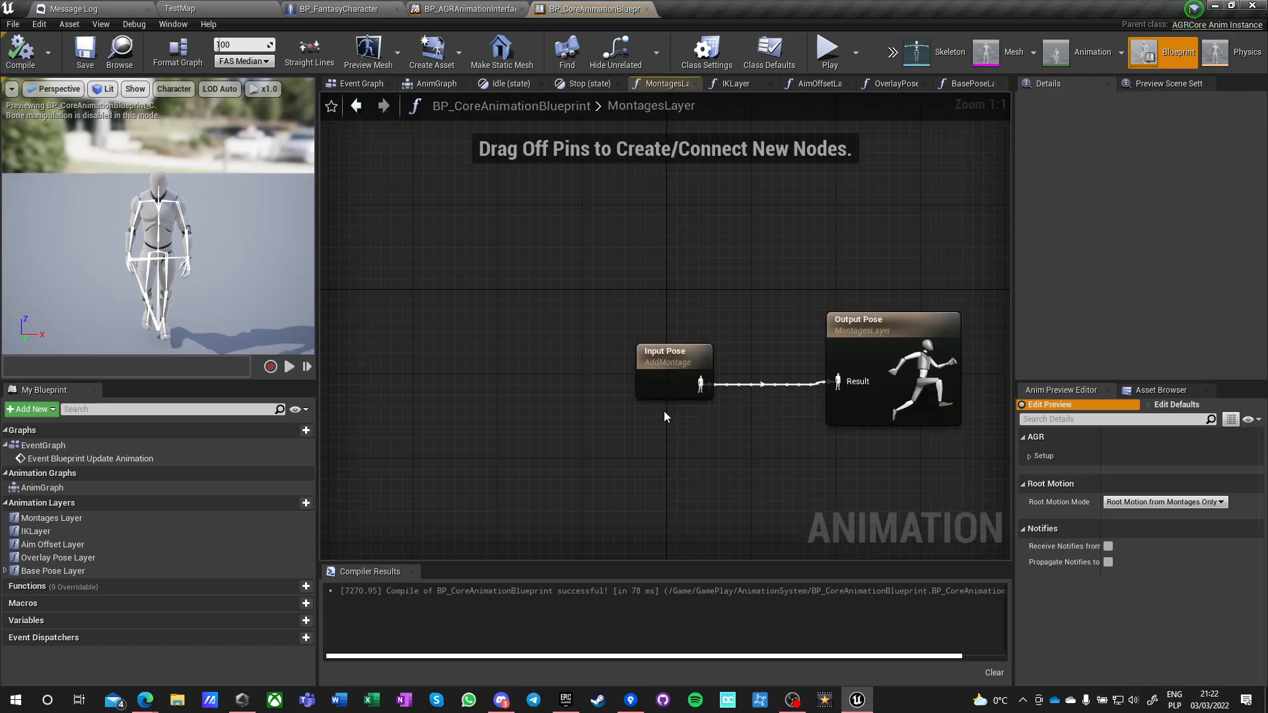
Spread the Input Pose and Output Pose nodes apart in MontagesLayer to make room between them.
left_click(360, 356)
left_click(499, 453)
right_click_drag(496, 452, 569, 365)
left_click_drag(949, 258, 981, 240)
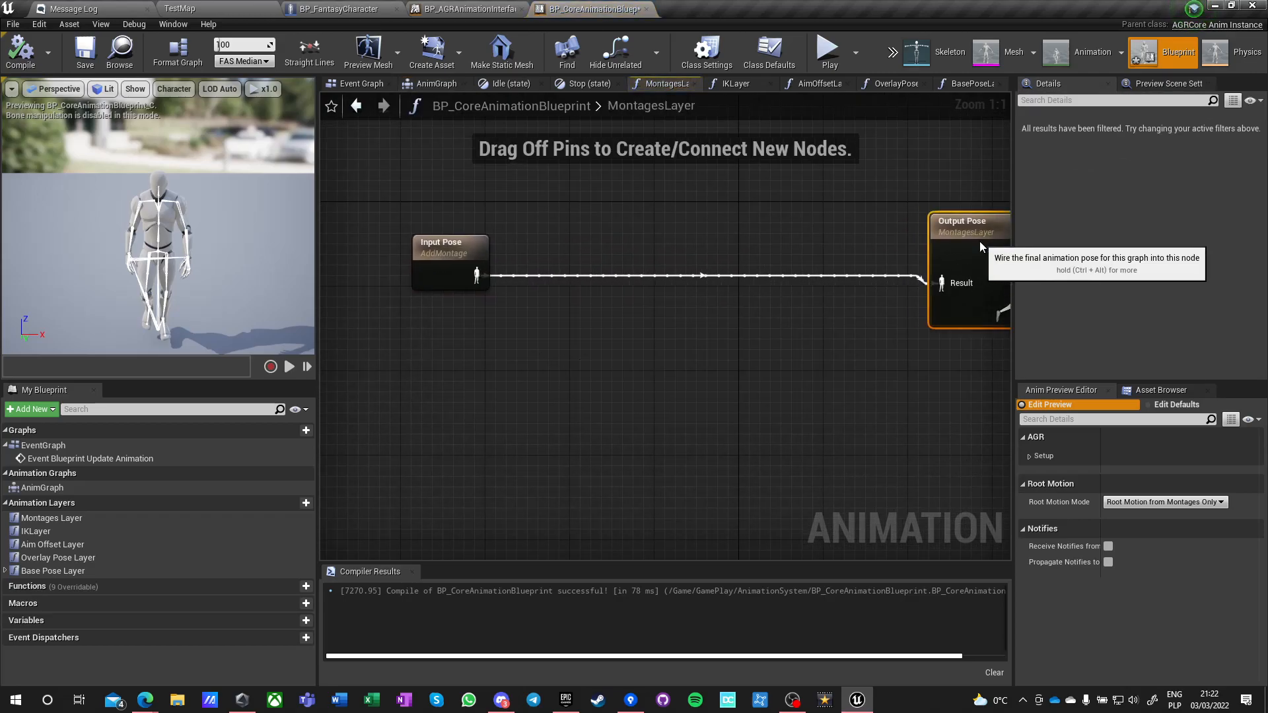
left_click(545, 370)
right_click_drag(546, 371, 489, 370)
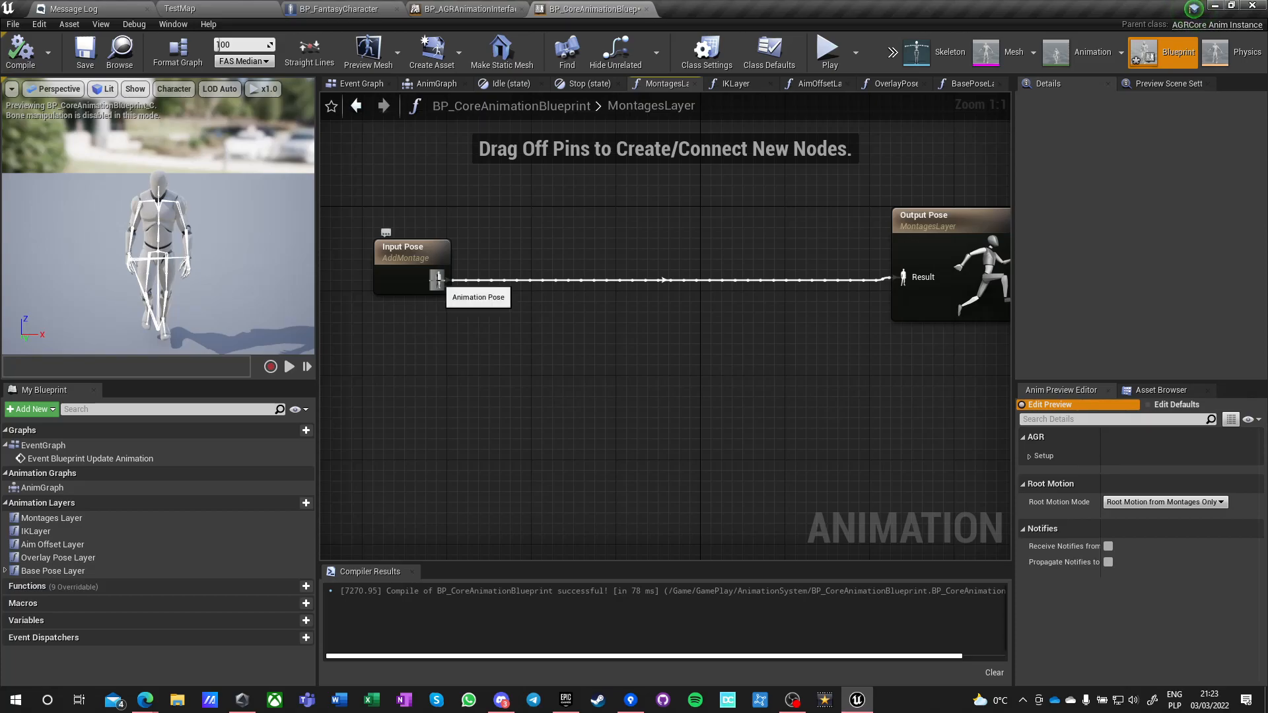
Save the AddMontage Input Pose as a cached pose named SavedInputPose and place it beside the Input Pose.
left_click(408, 268)
right_click_drag(432, 319, 459, 365)
left_click_drag(434, 319, 523, 266)
type("save")
key("Return")
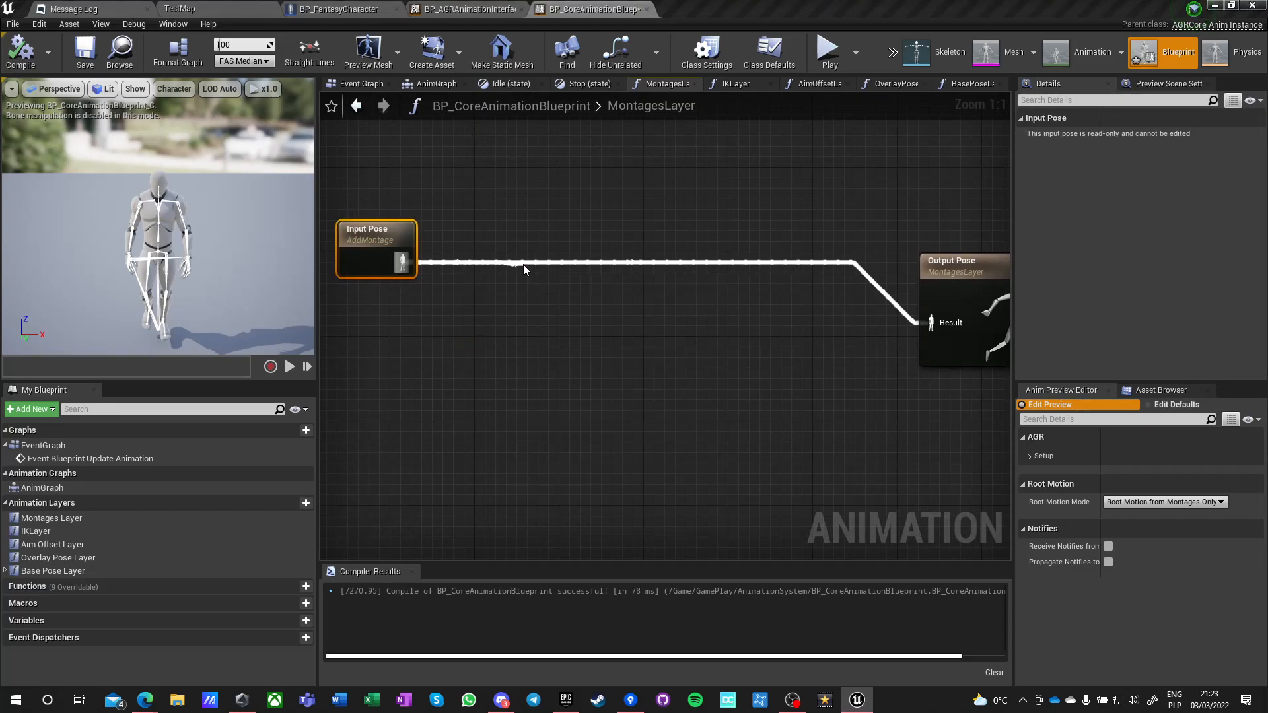
type("Save")
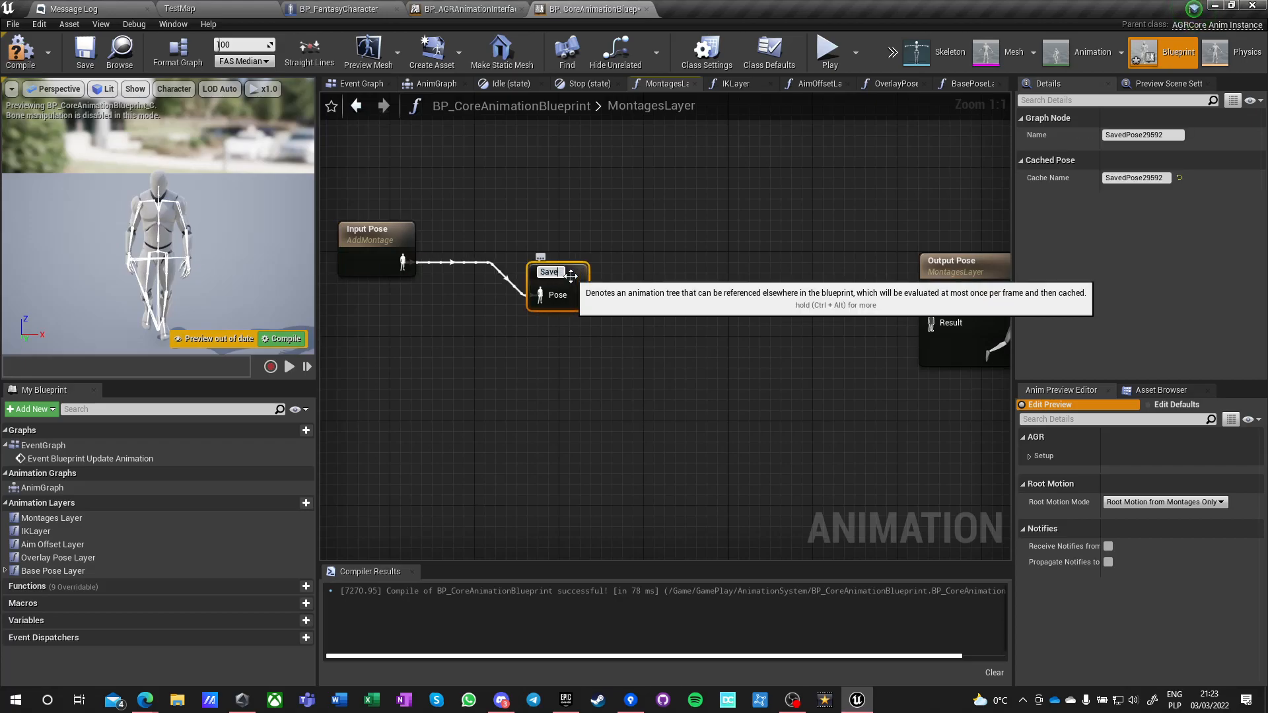
type("dInputPose")
key("Return")
left_click_drag(552, 275, 468, 244)
left_click(421, 369)
Add a reference to the cached pose SavedInputPose below the Input Pose in MontagesLayer.
right_click_drag(422, 369, 529, 365)
right_click(461, 385)
type("saved i")
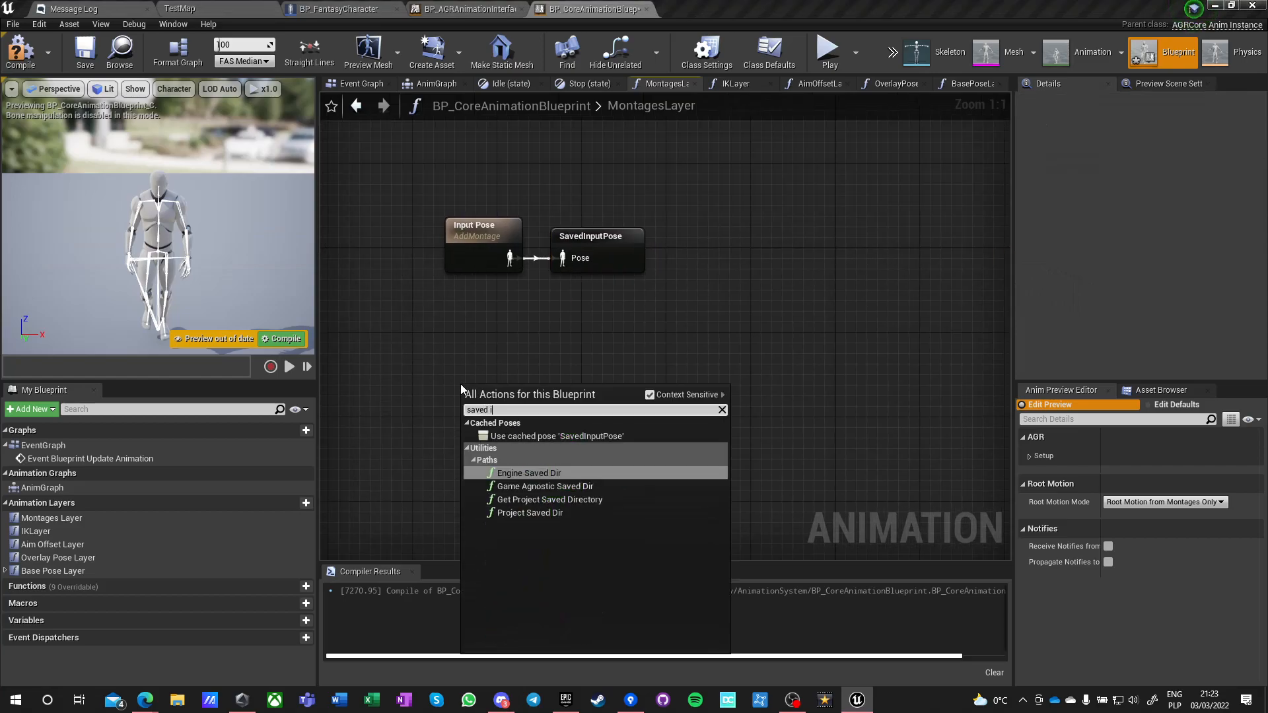
type("nput pose")
key("Return")
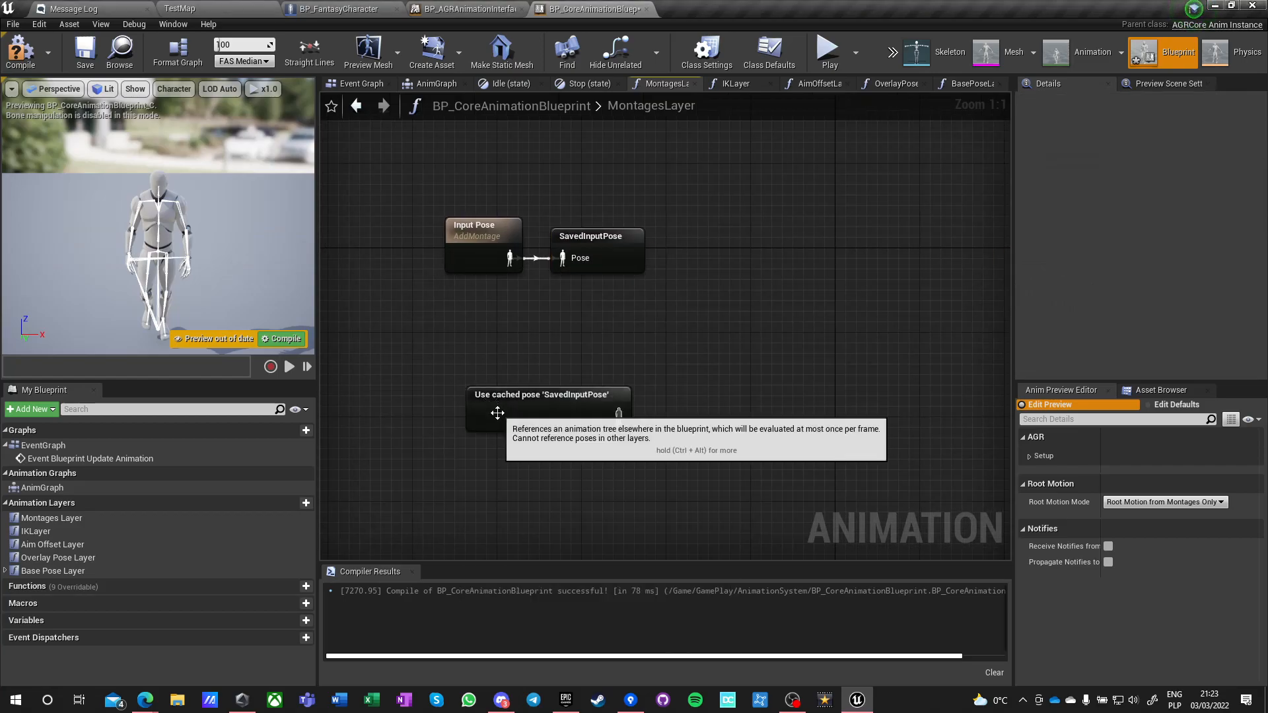
left_click_drag(498, 413, 465, 392)
Feed the SavedInputPose reference into a new DefaultSlot slot node, and duplicate the connected pair directly below.
left_click_drag(585, 395, 690, 400)
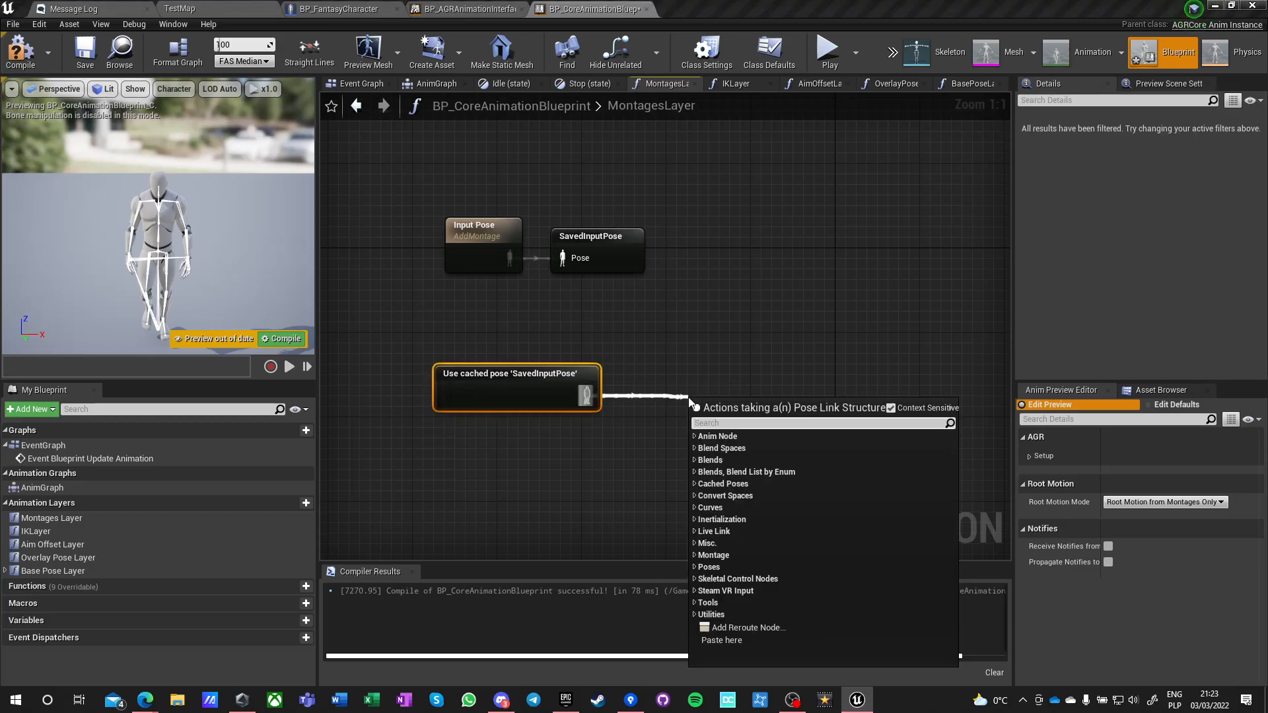
type("default")
key("Return")
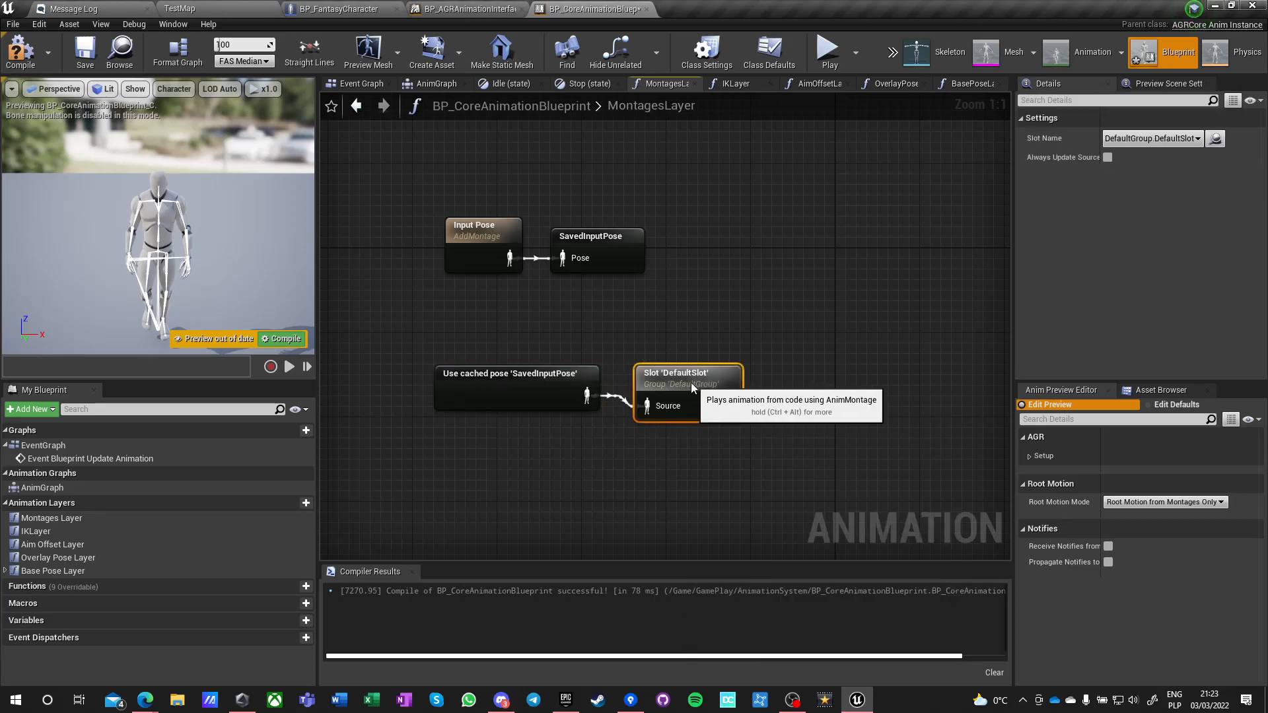
left_click_drag(557, 355, 716, 425)
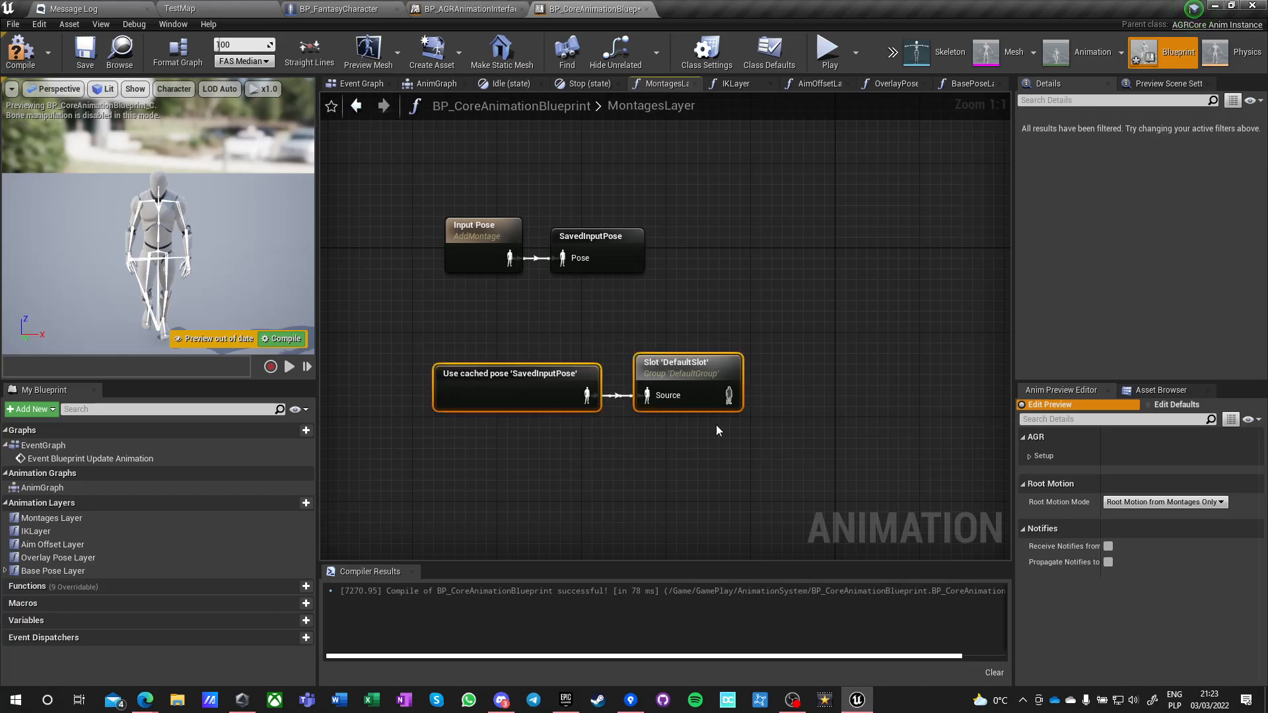
key("ctrl+v")
left_click(763, 439)
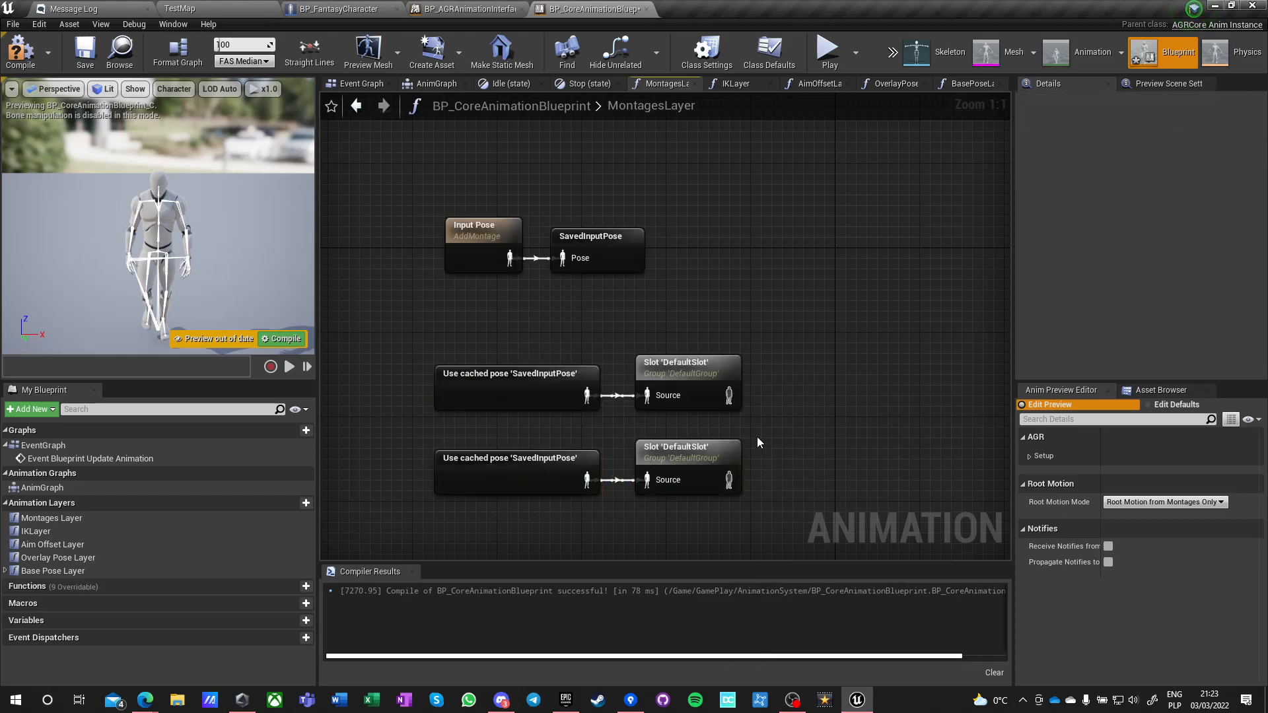
Add a Layered blend per bone node, wiring the upper slot to Base Pose and the lower slot to Blend Poses 0.
right_click_drag(811, 401, 687, 382)
right_click(687, 381)
type("blend bone")
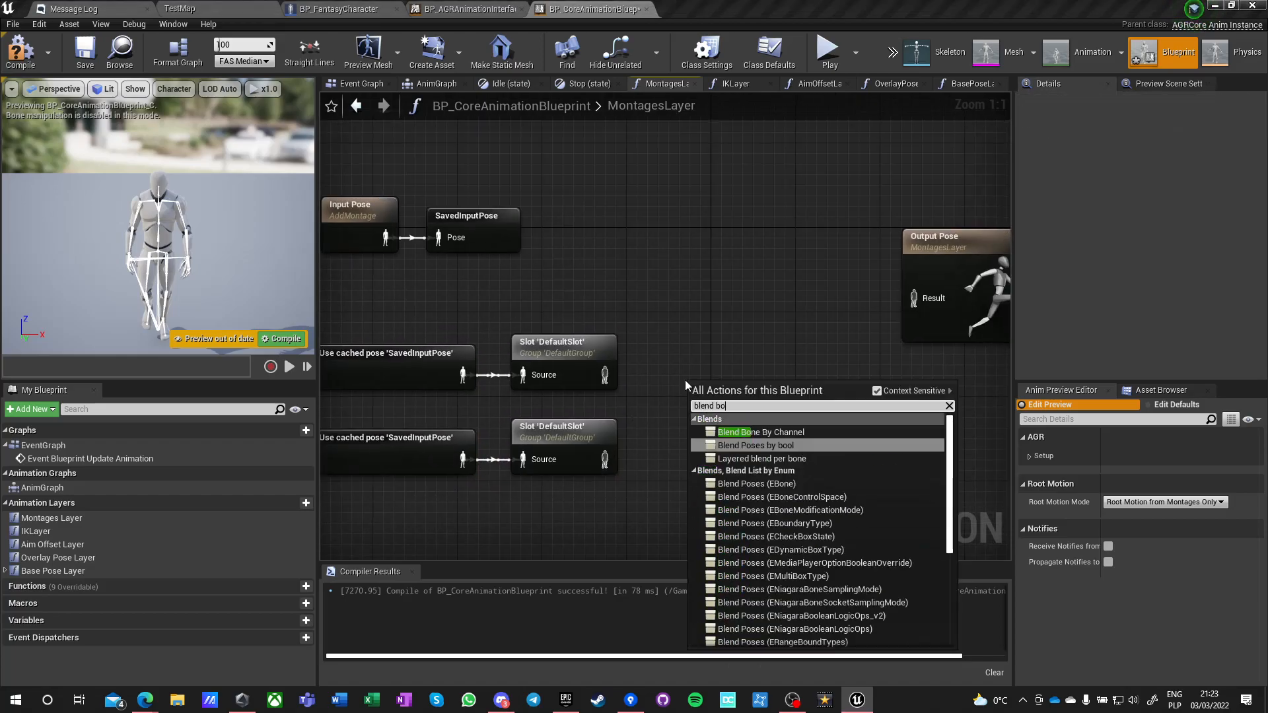
key("Down")
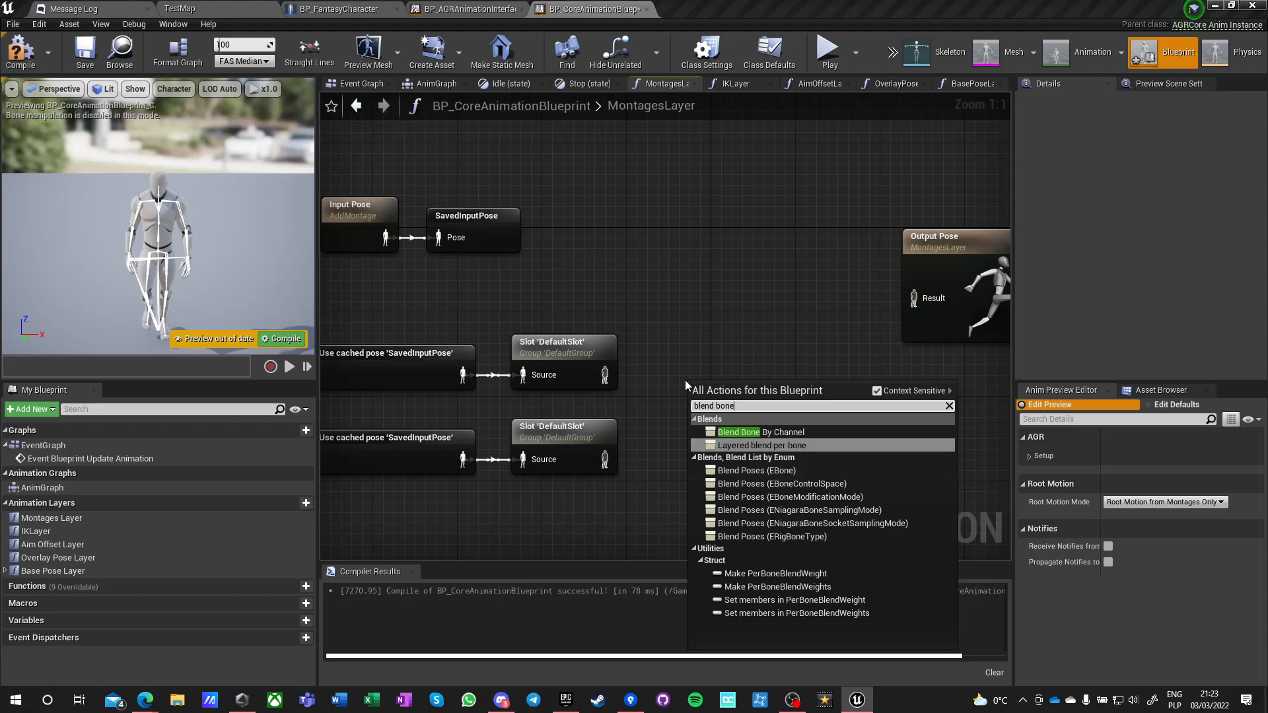
key("Return")
left_click_drag(703, 406, 605, 375)
left_click_drag(605, 459, 702, 434)
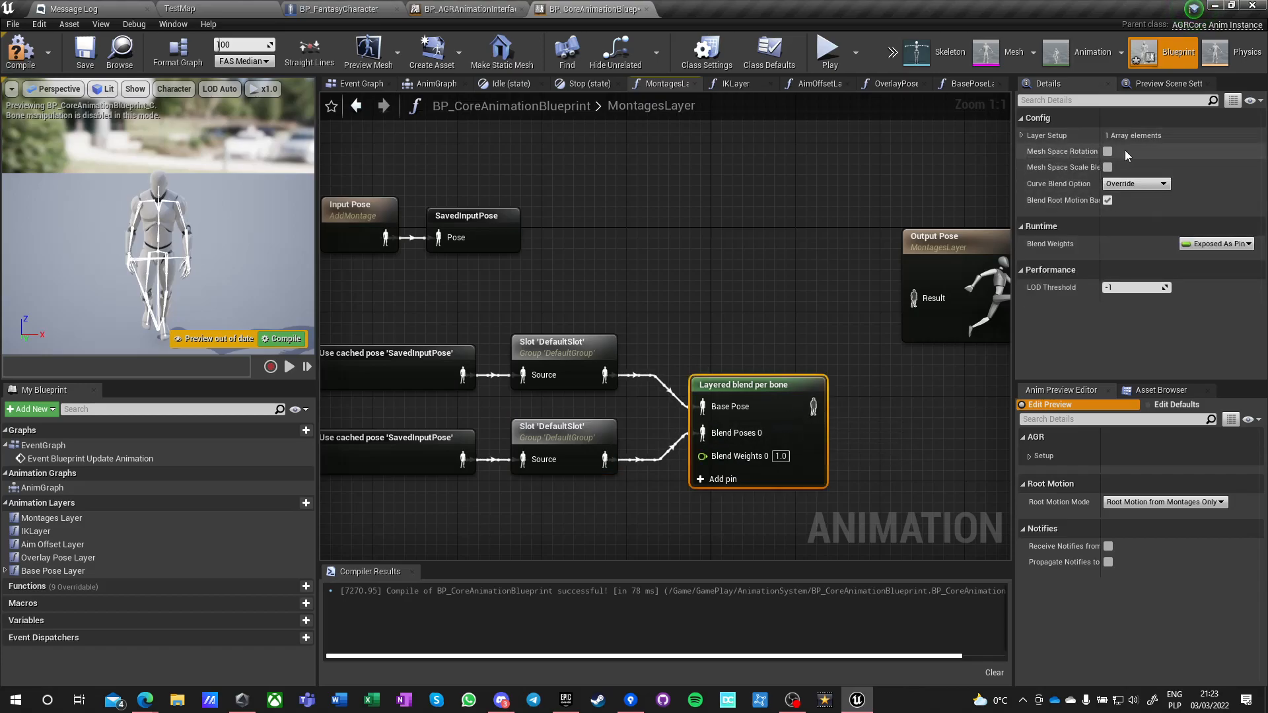
Enable mesh space rotation blending on the layered blend, add a branch filter for bone spine_01 with blend depth 3, and compile and save.
left_click(1108, 151)
left_click(1021, 135)
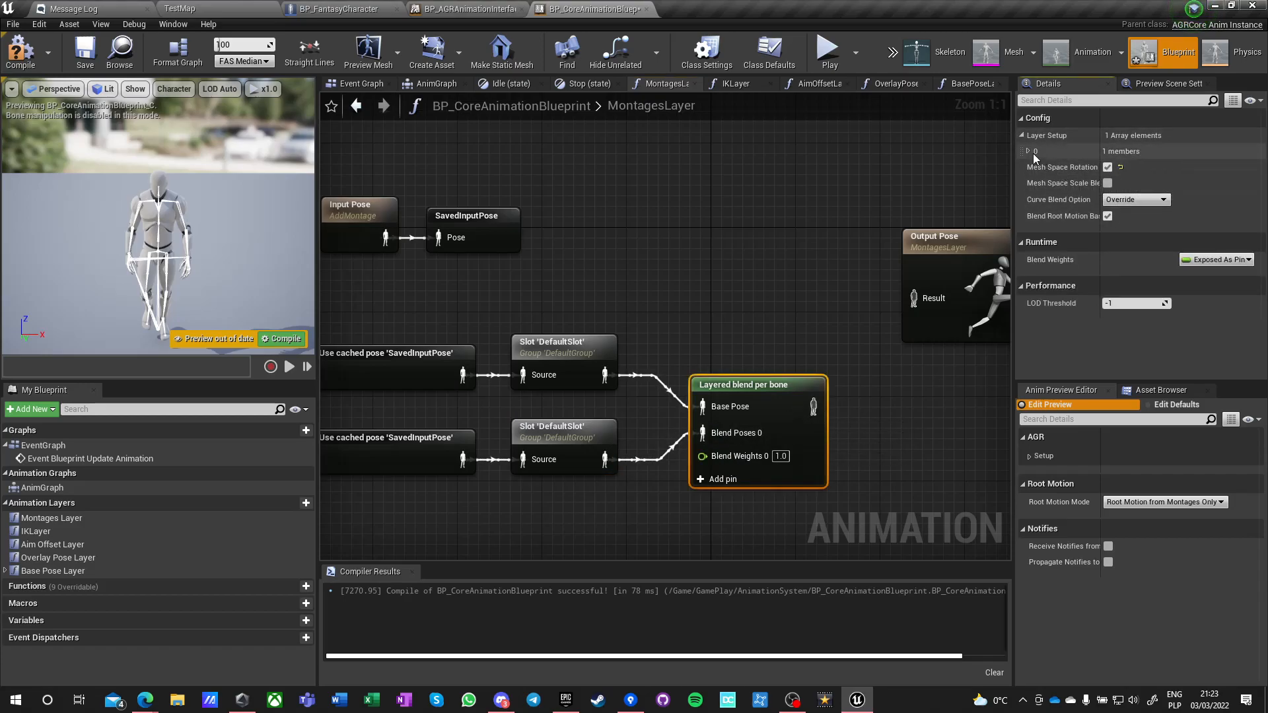
left_click(1036, 153)
left_click(1180, 169)
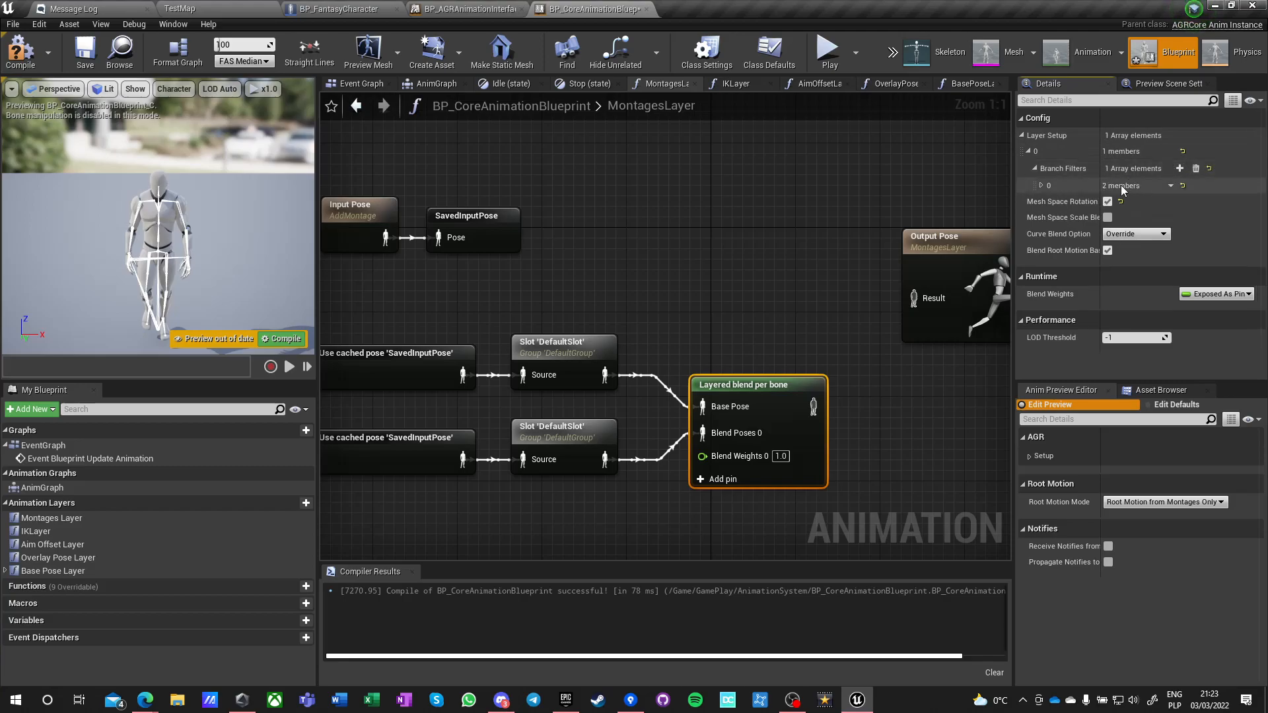
left_click(1042, 186)
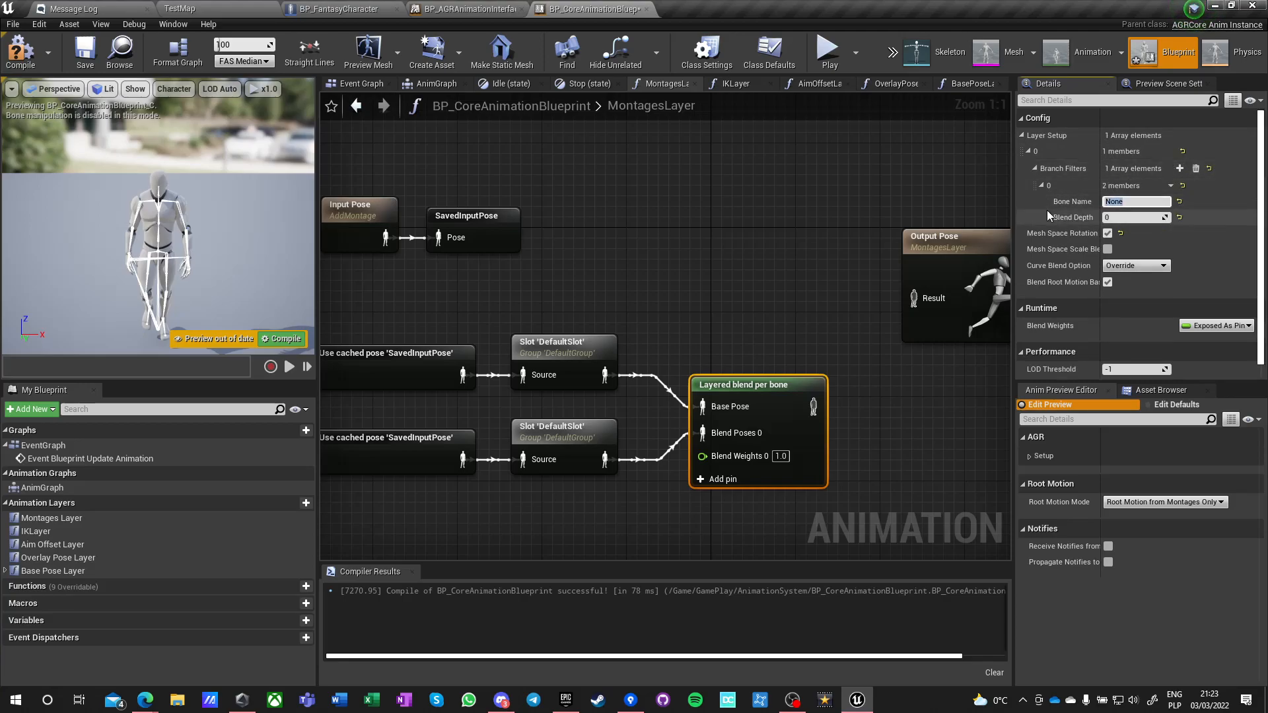
type("spine_01")
key("Tab")
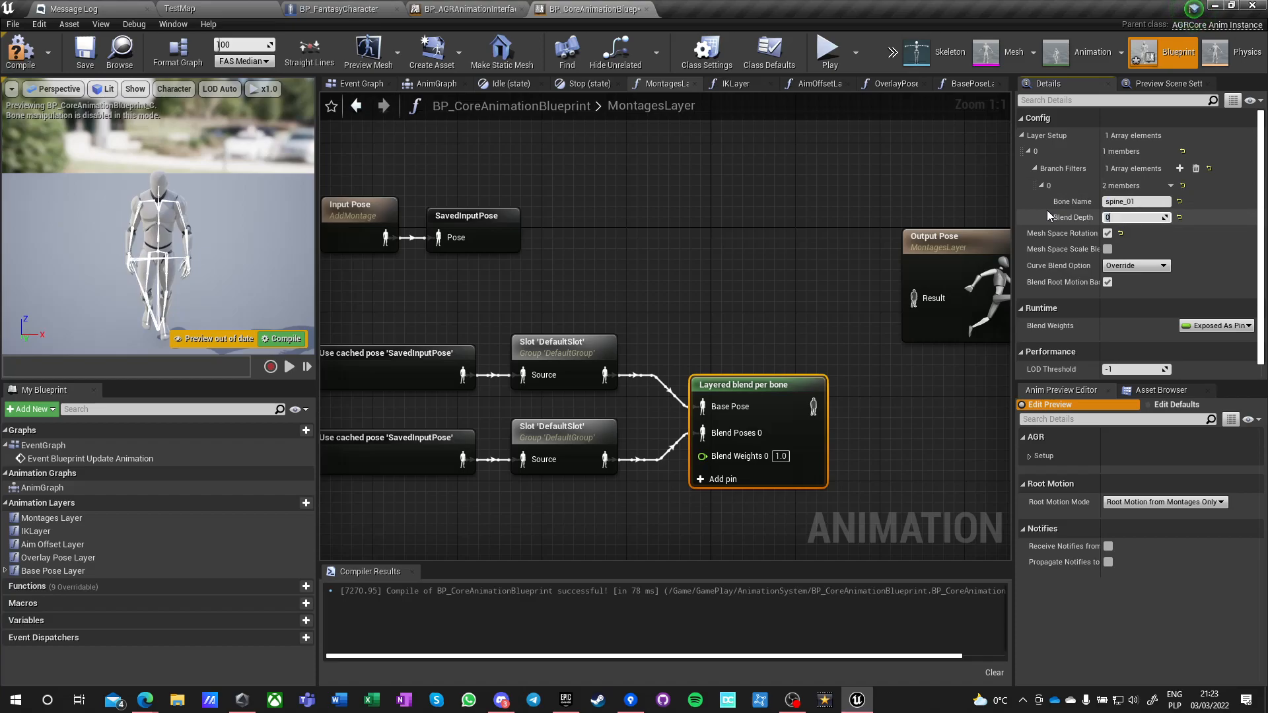
type("3")
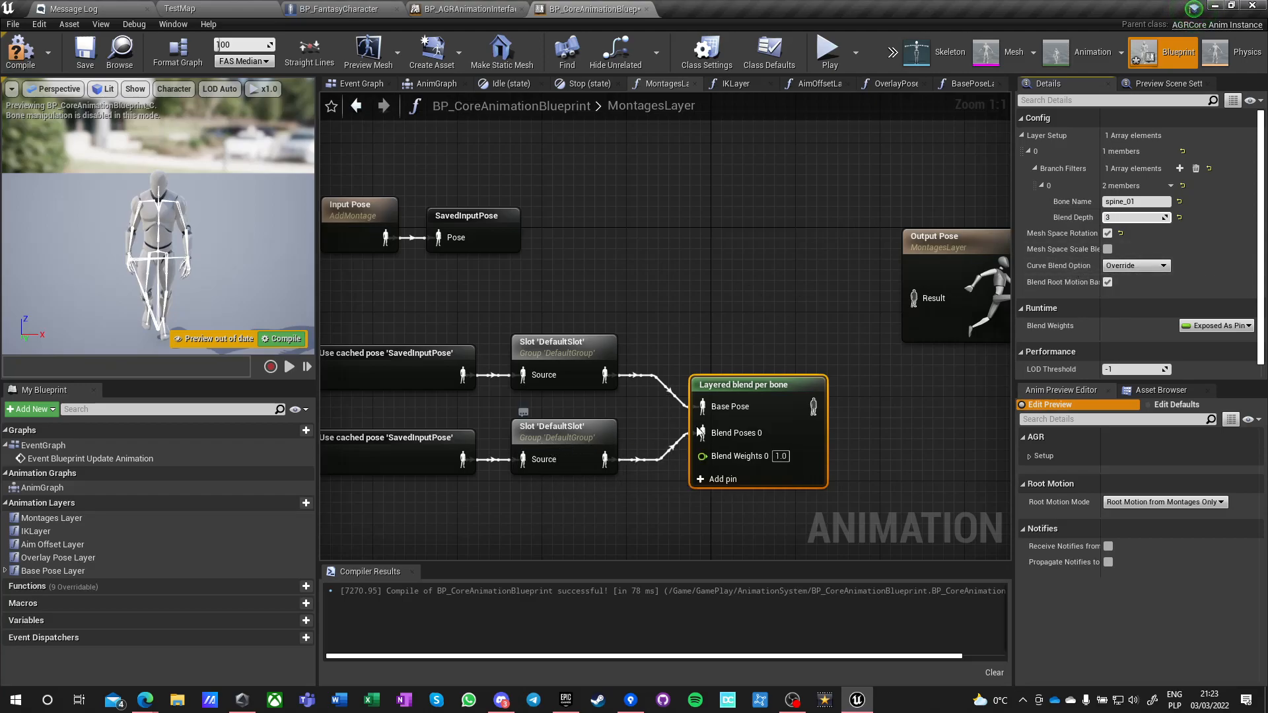
left_click(22, 53)
left_click(84, 54)
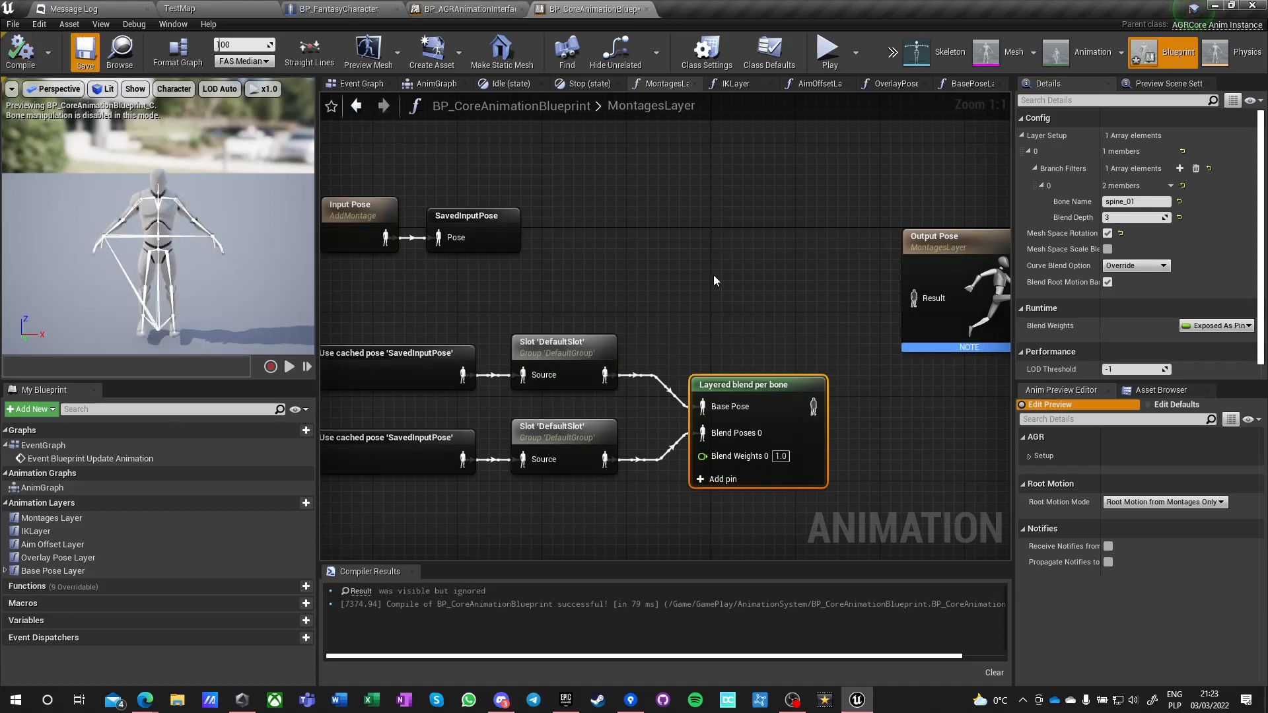
Connect the layered blend to the Output Pose result, and move Output Pose further away to make room between them.
left_click(714, 275)
left_click_drag(814, 407, 913, 299)
left_click(756, 290)
right_click_drag(756, 291, 635, 233)
left_click_drag(846, 205, 994, 320)
Insert a DefaultSlot slot node between the layered blend and Output Pose, and compile and save the blueprint.
left_click_drag(692, 346, 798, 319)
type("default")
key("Return")
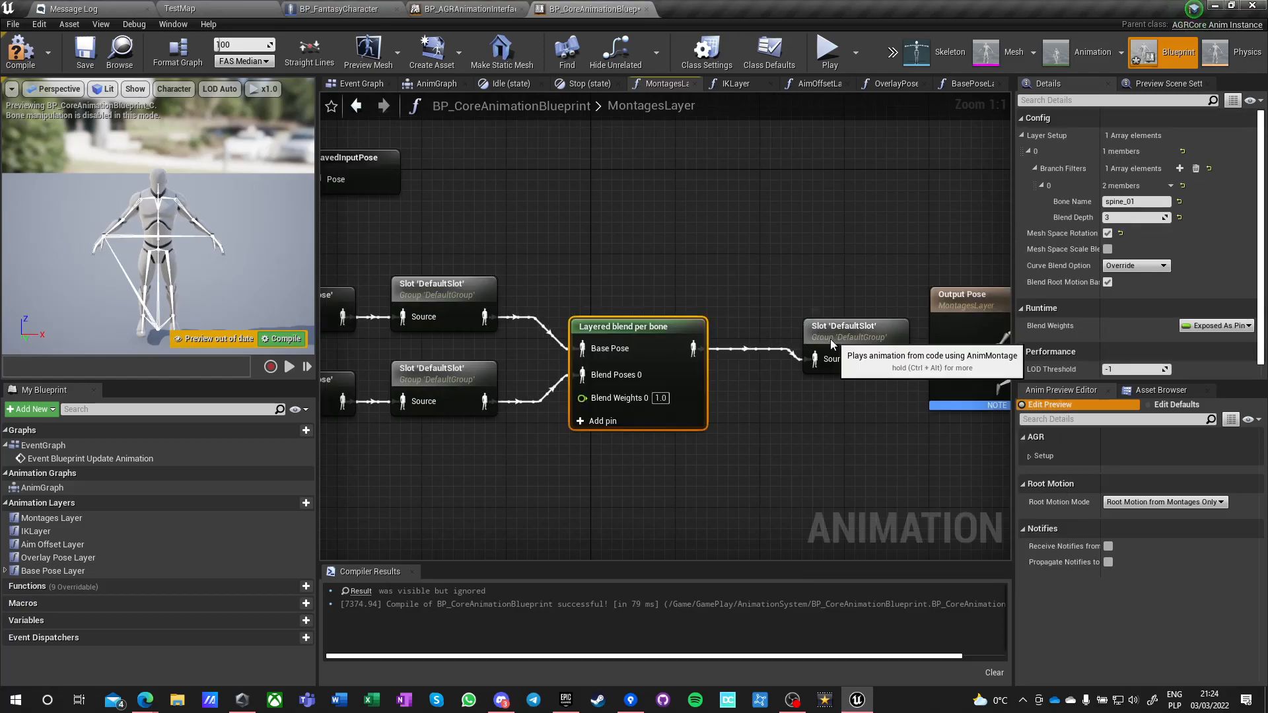
left_click(802, 292)
right_click_drag(802, 292, 593, 293)
left_click_drag(625, 349, 739, 358)
left_click(673, 277)
left_click(20, 52)
left_click(86, 53)
Open the Anim Slot Manager and add a slot named UpperBody to DefaultGroup.
right_click_drag(415, 247, 659, 223)
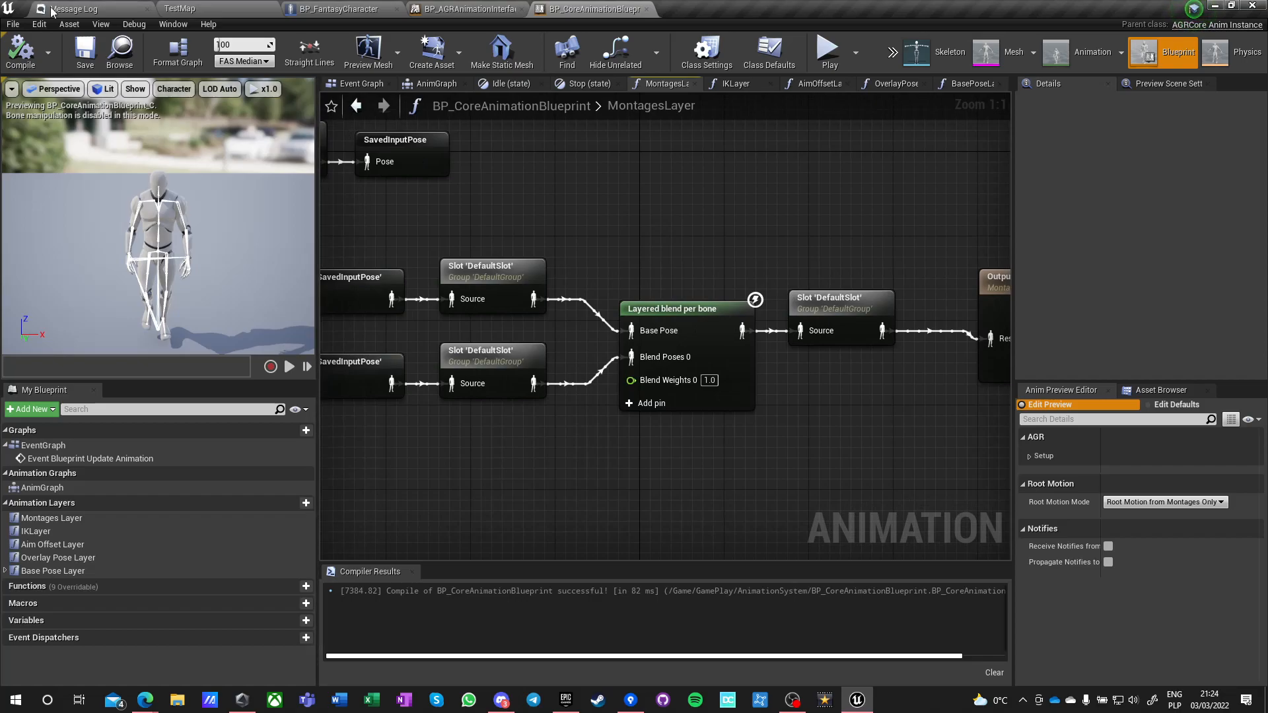
left_click(74, 25)
mouse_move(107, 26)
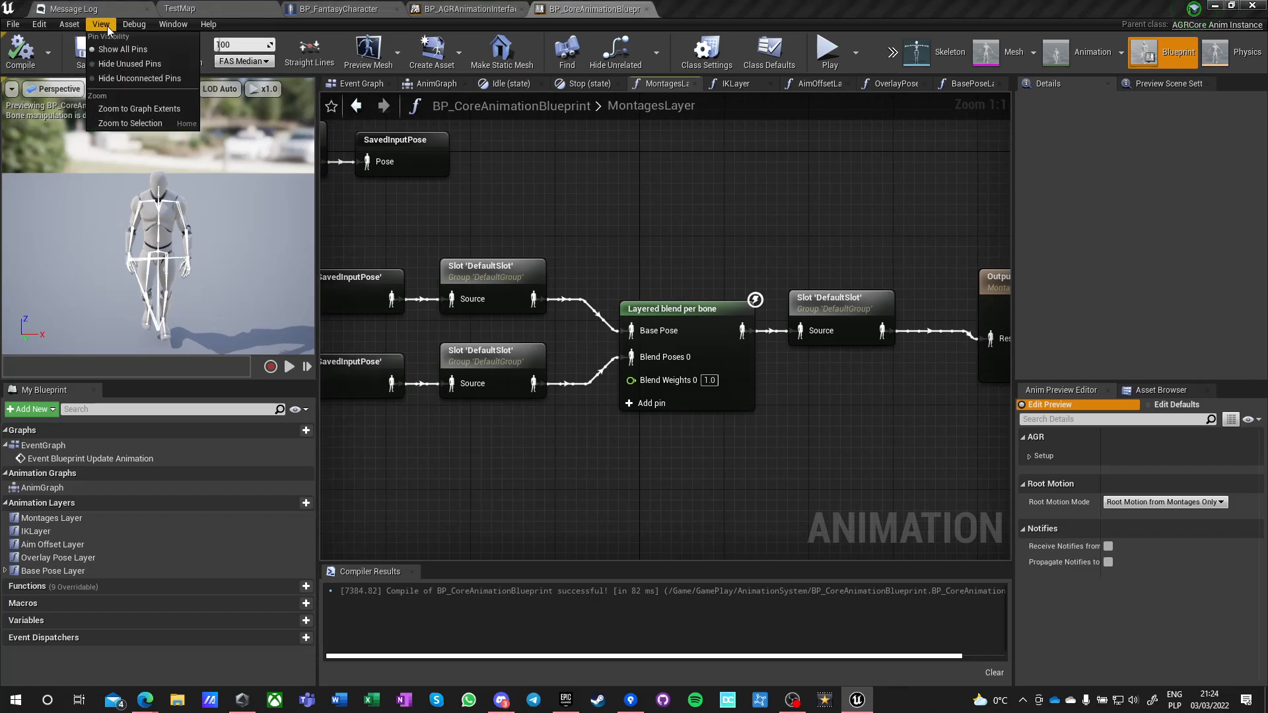
mouse_move(159, 26)
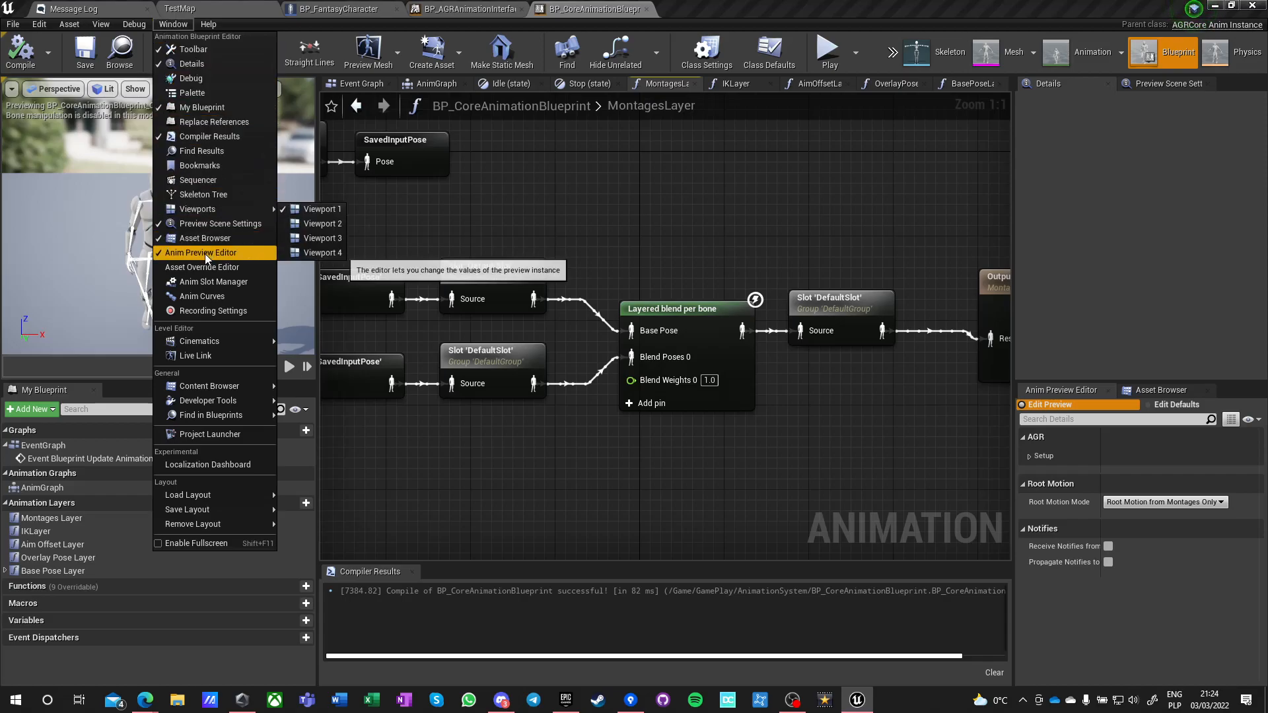
left_click(204, 280)
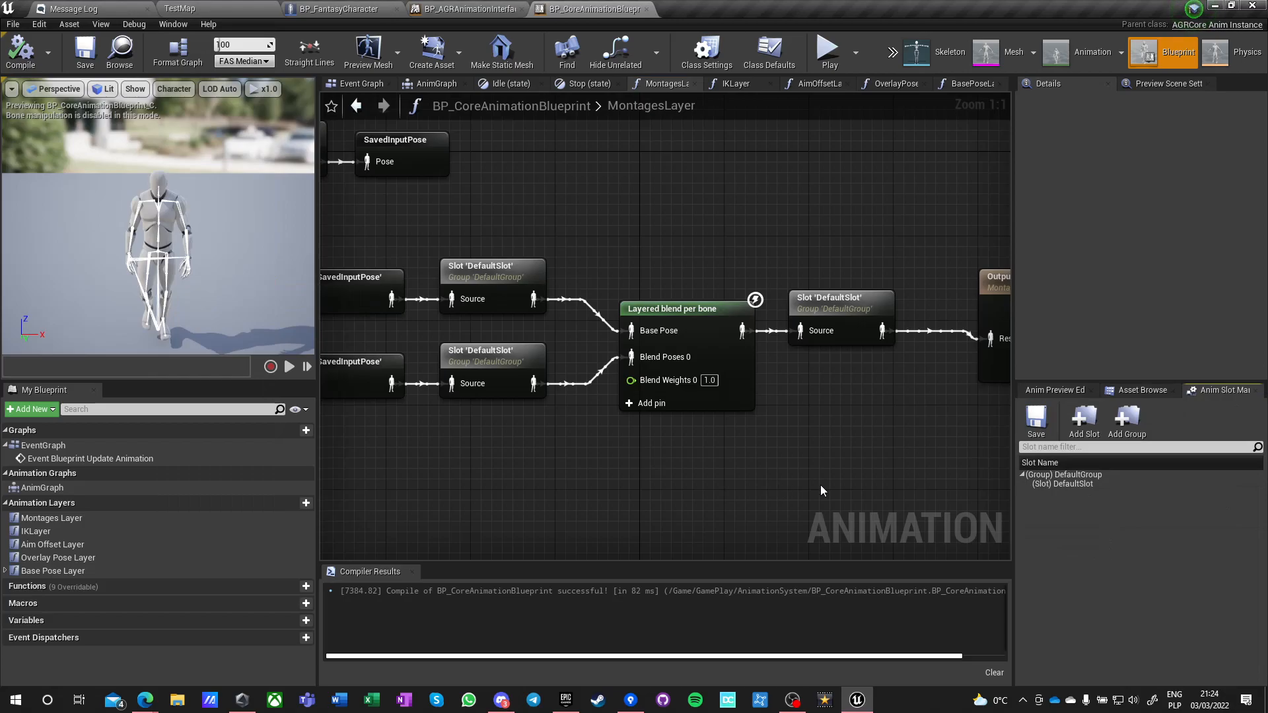
left_click(1066, 486)
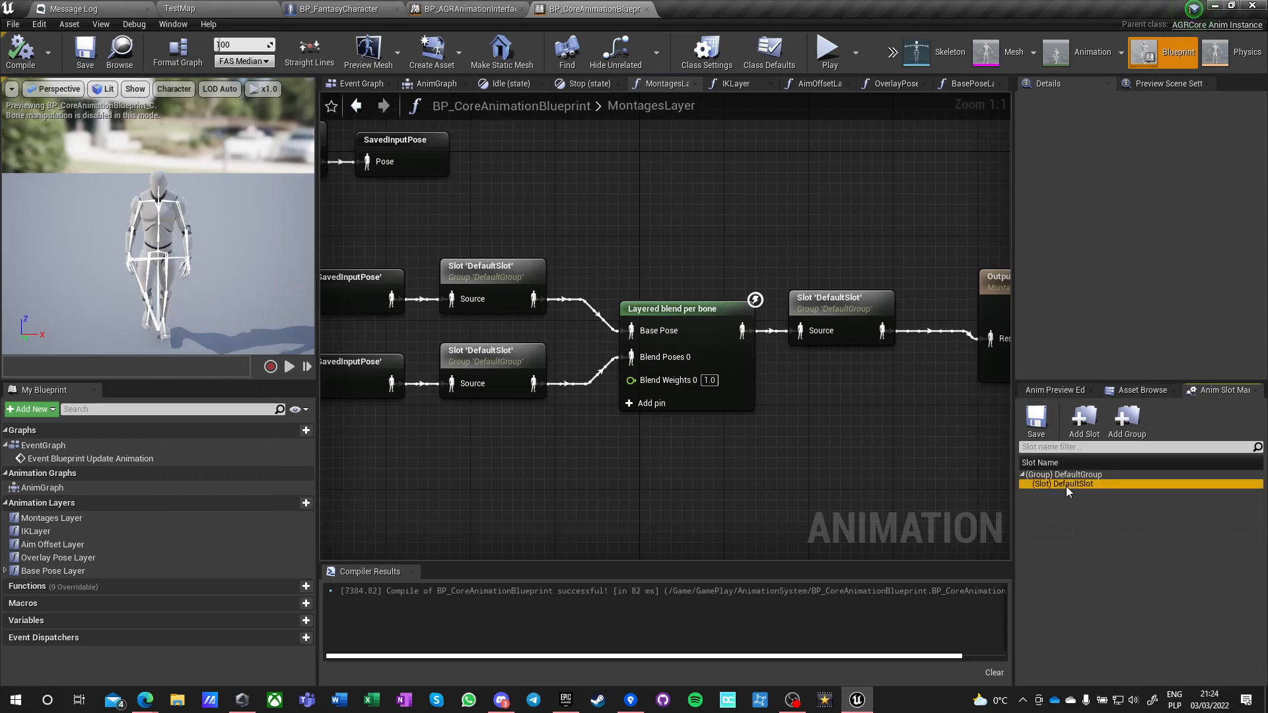
left_click(1084, 426)
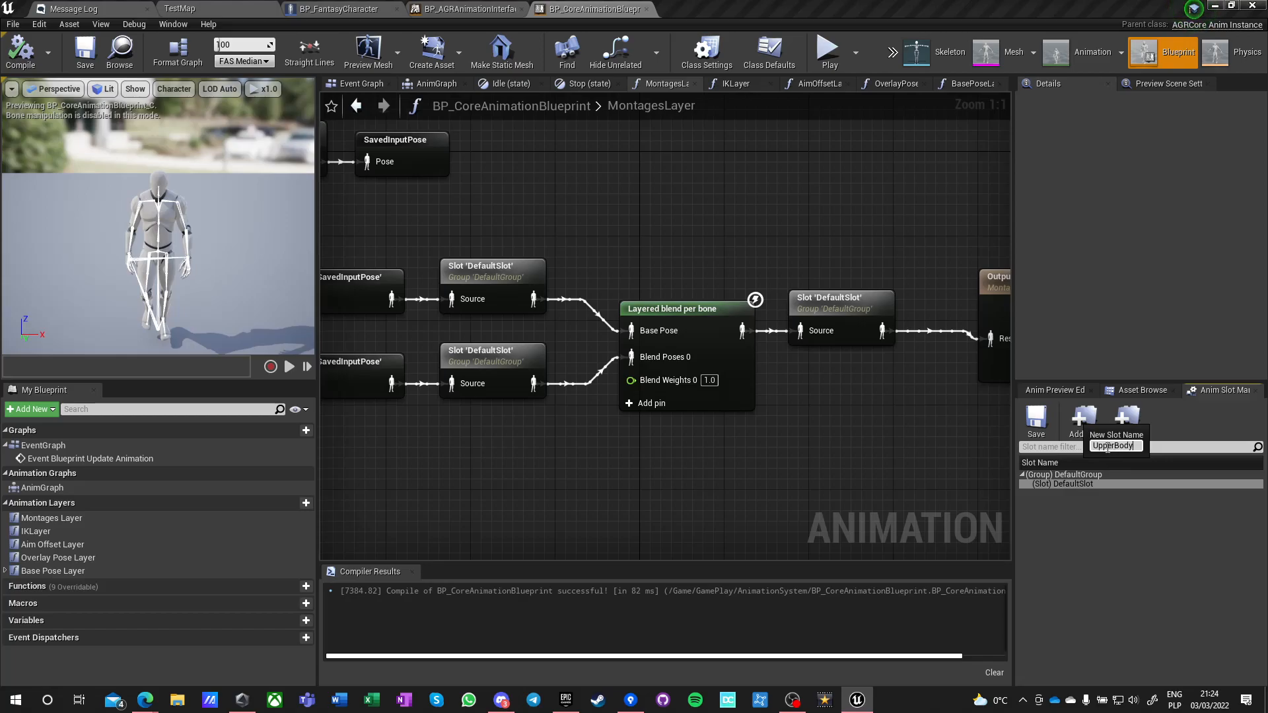
type("UpperBody")
key("Return")
Add two more animation slots named LowerBody and FullBody to DefaultGroup.
left_click(1086, 433)
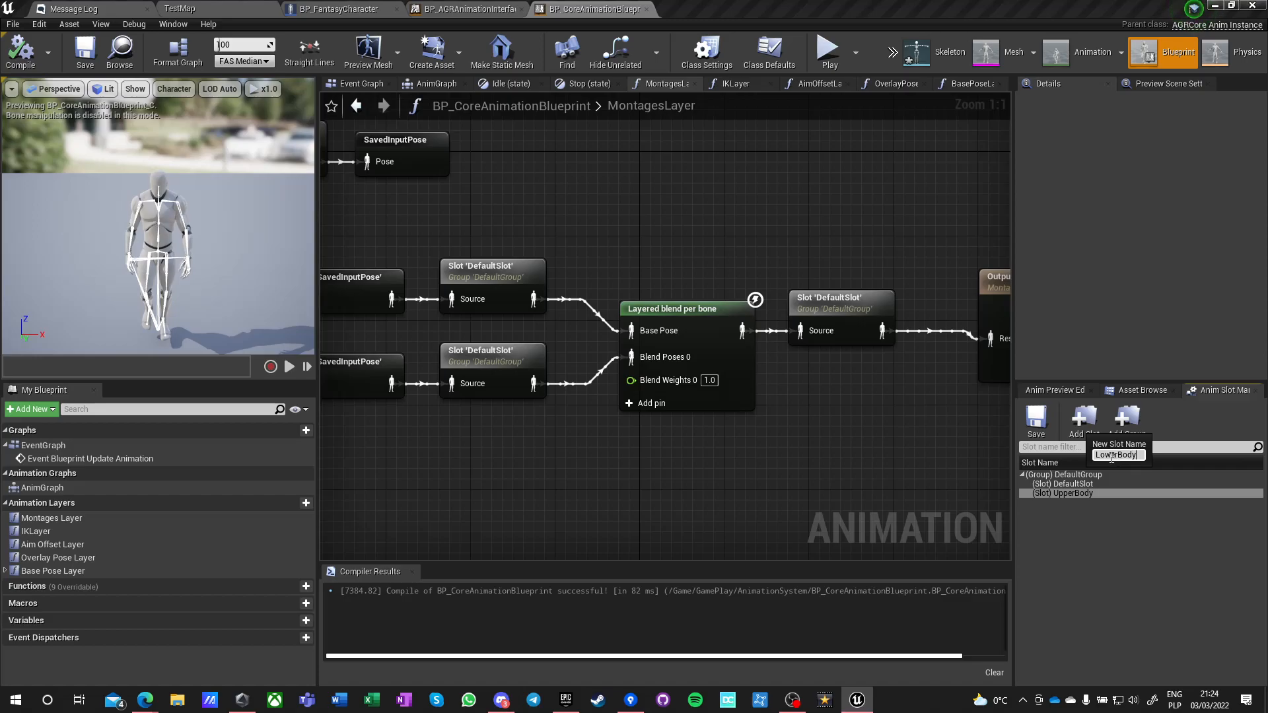
type("LowerBody")
key("Return")
left_click(1089, 426)
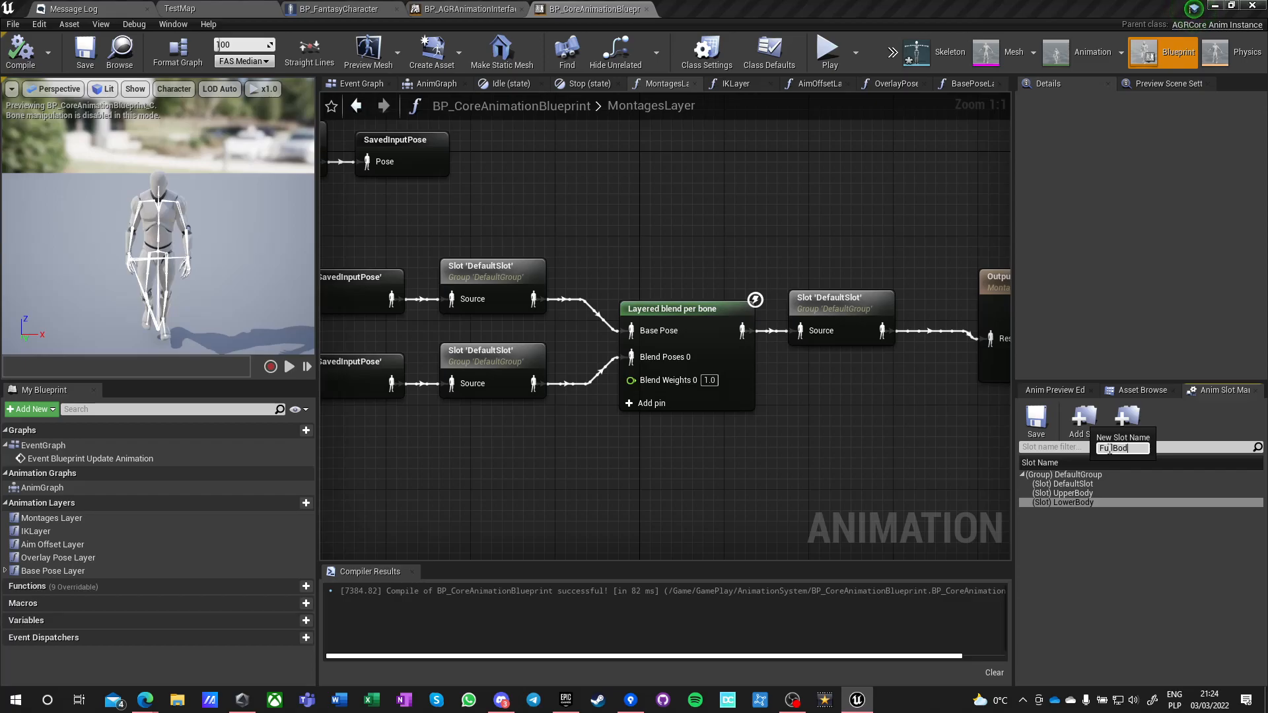
key("Return")
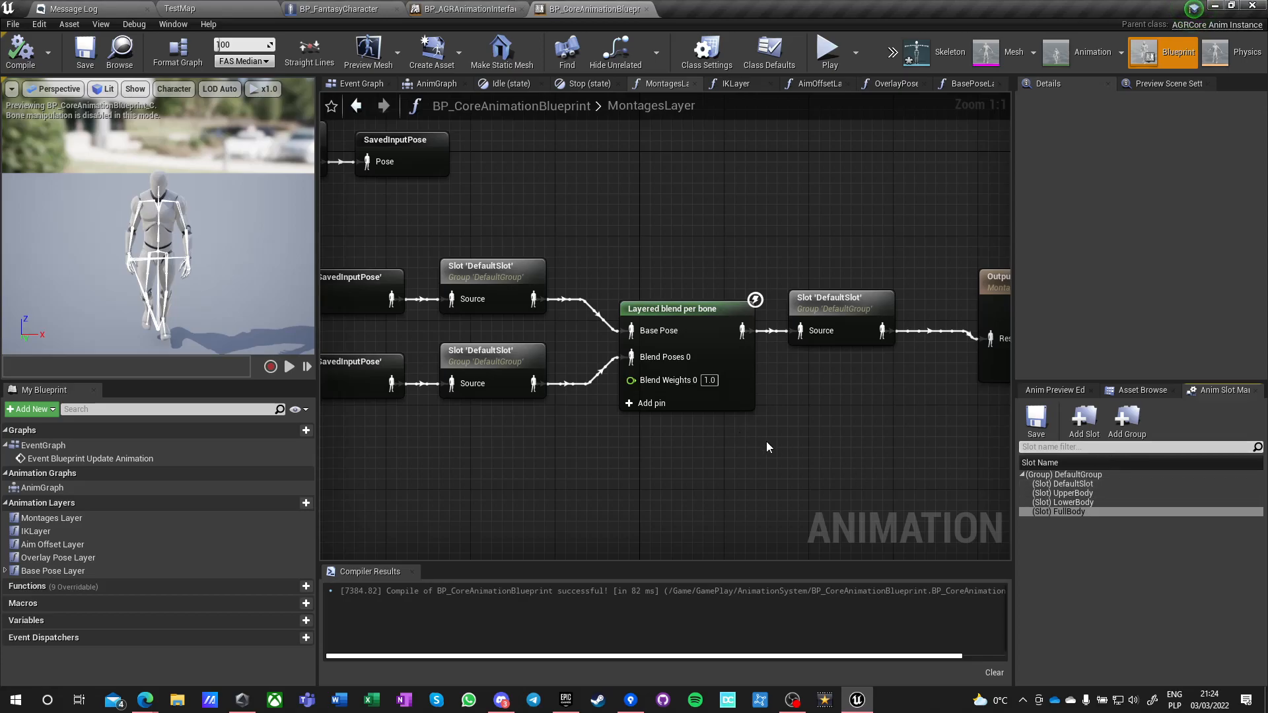
Insert a copy of the final slot node between the layered blend and the DefaultSlot node, and assign it to FullBody.
right_click_drag(829, 448, 593, 419)
left_click_drag(803, 262, 920, 264)
left_click_drag(637, 273, 796, 273)
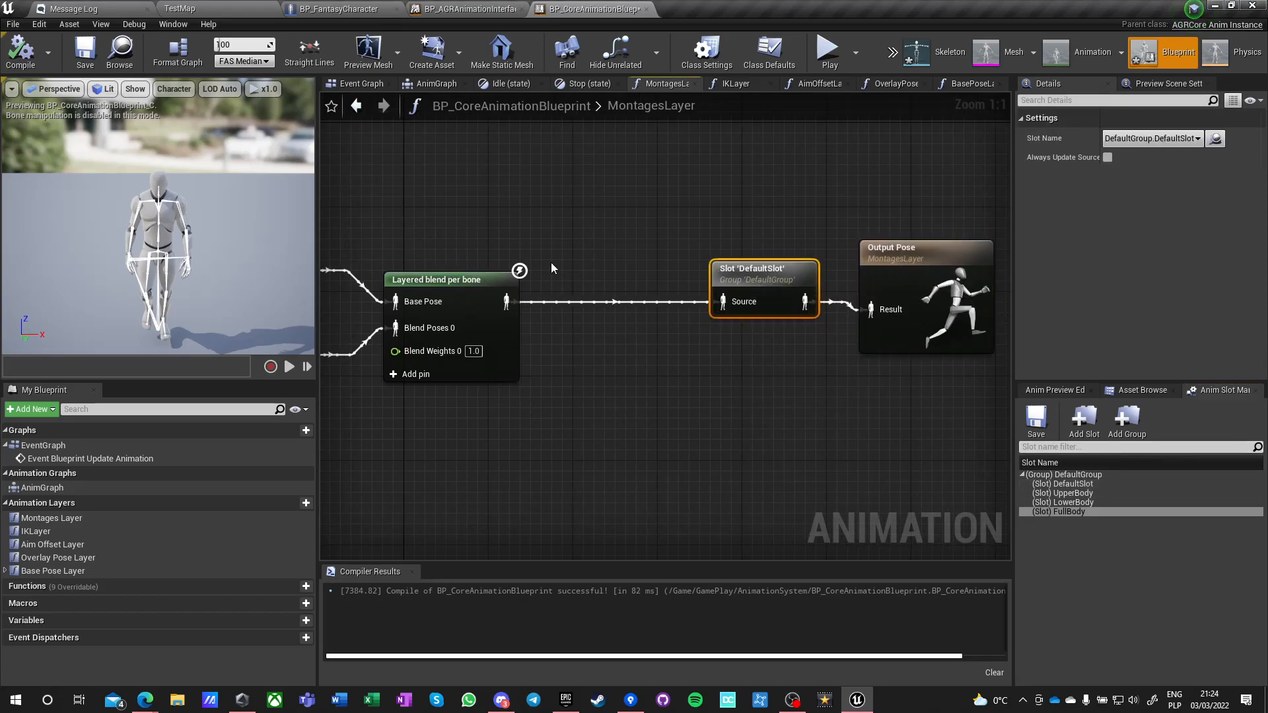
key("ctrl+v")
left_click_drag(508, 302, 557, 303)
left_click_drag(636, 302, 726, 304)
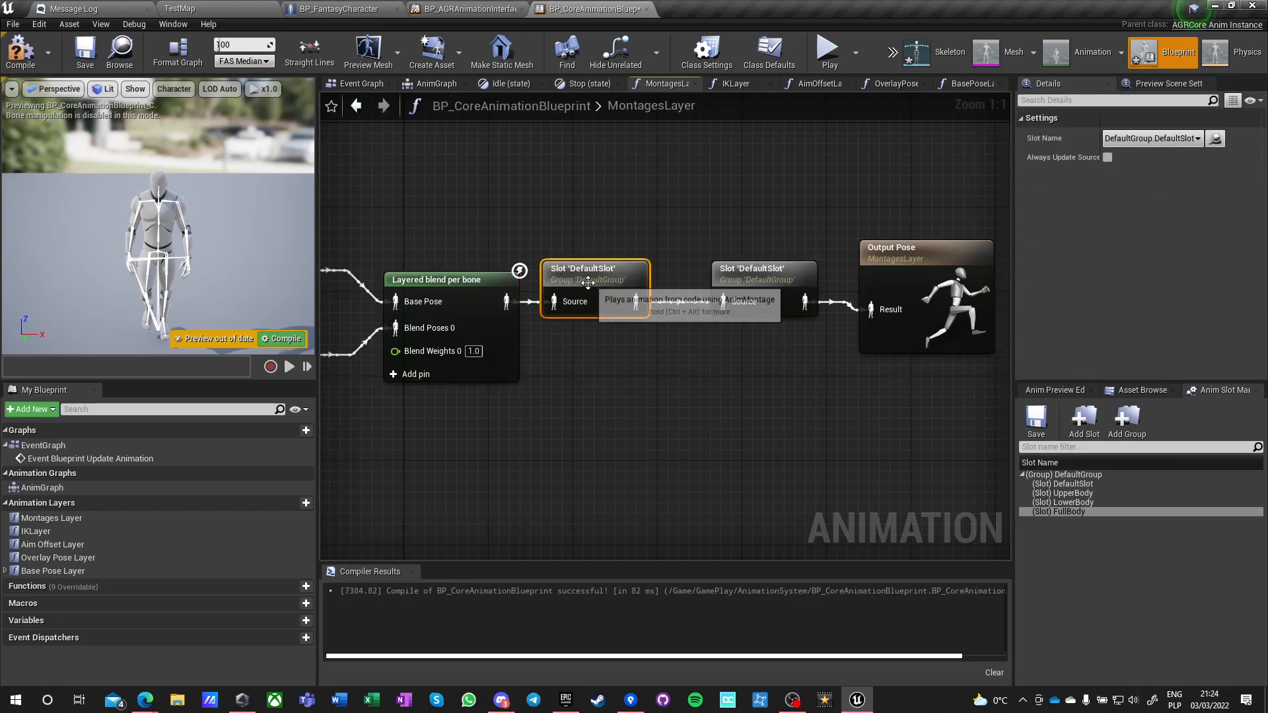
left_click(1123, 140)
left_click(1139, 180)
Assign the Base Pose branch's slot node to LowerBody and the Blend Poses 0 branch's slot node to UpperBody.
left_click(702, 176)
right_click_drag(702, 177, 1075, 154)
left_click(621, 218)
left_click(1131, 140)
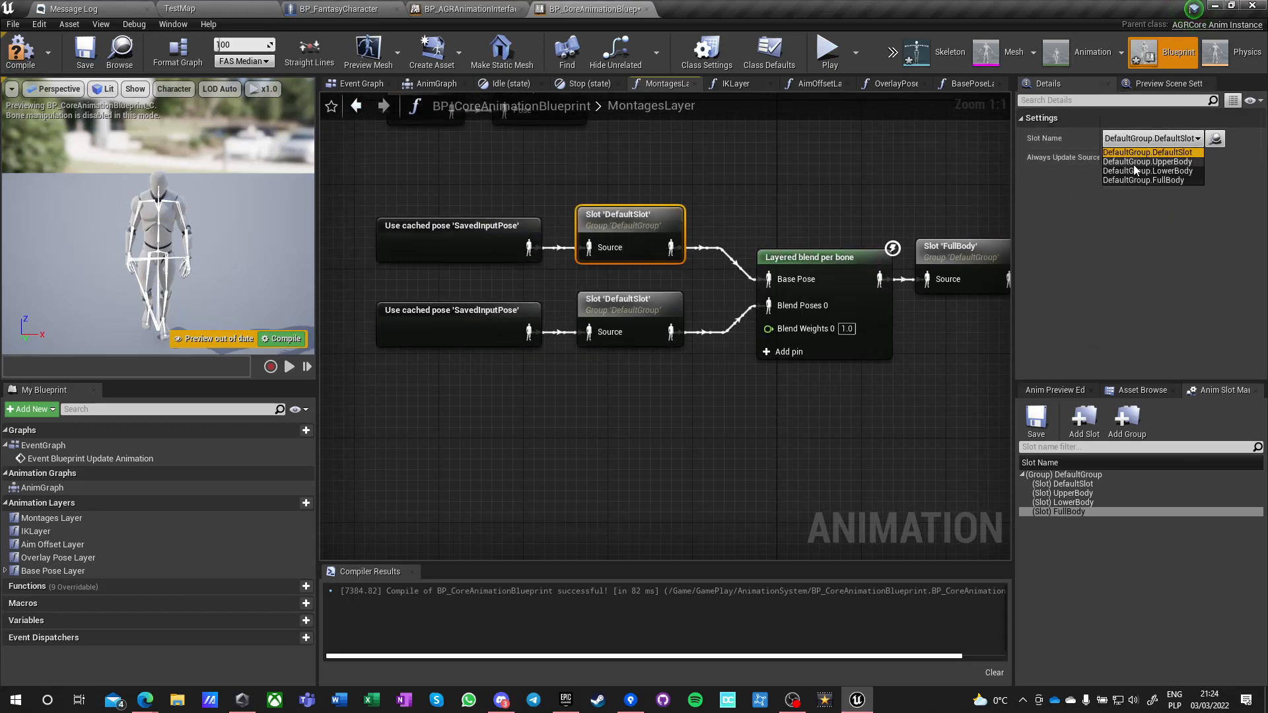
left_click(1135, 171)
left_click(628, 304)
left_click(1152, 139)
left_click(1141, 165)
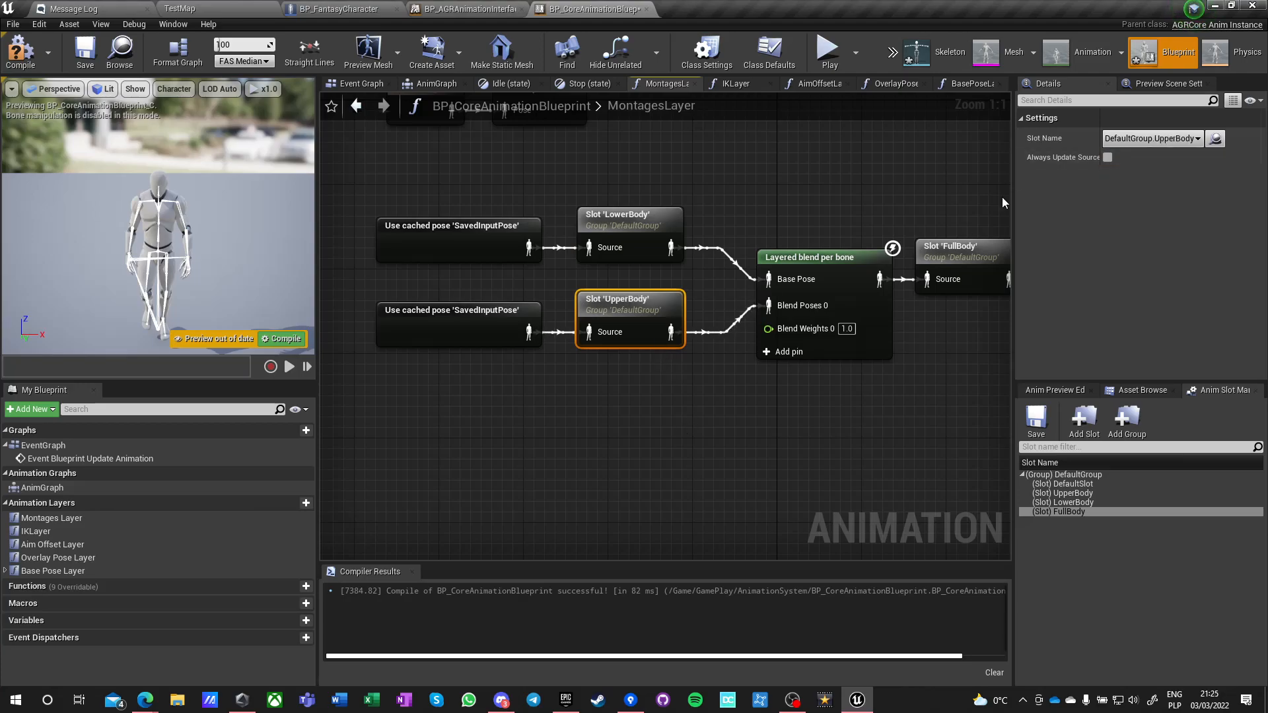
left_click(611, 238)
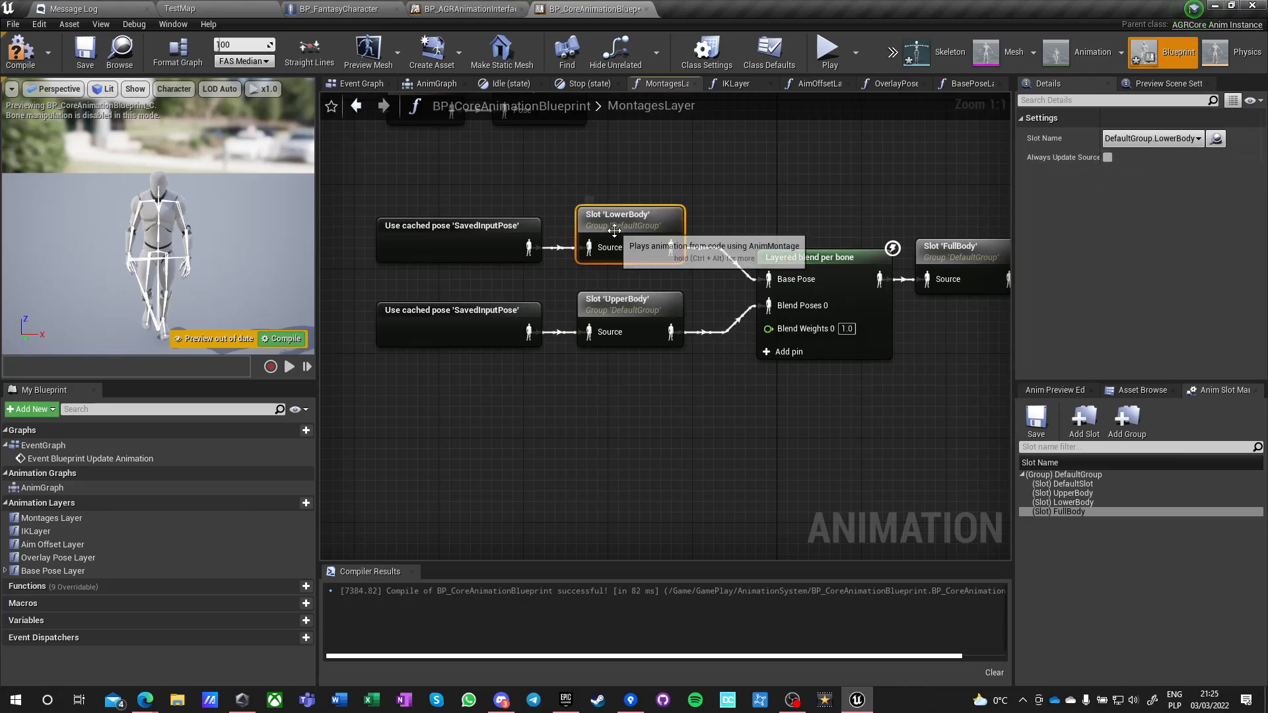
left_click(547, 401)
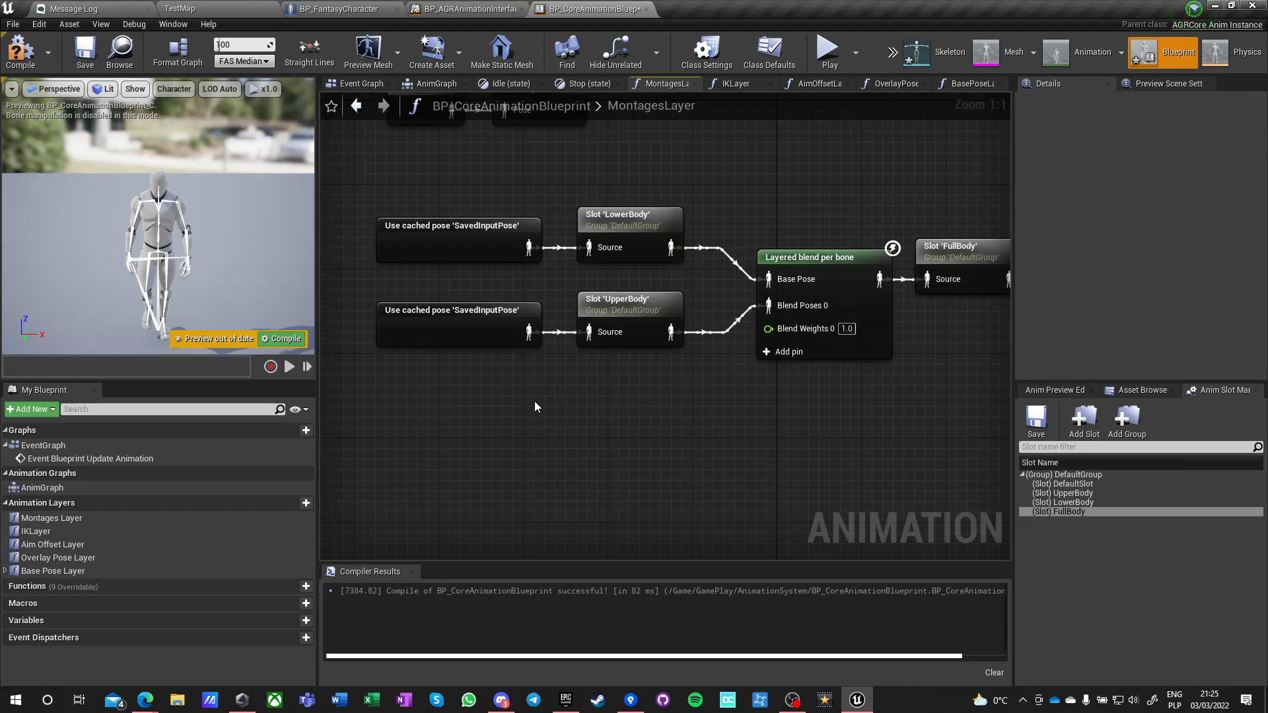
Check the slot settings of the FullBody and DefaultSlot nodes, and compile the animation blueprint.
right_click_drag(509, 328, 265, 380)
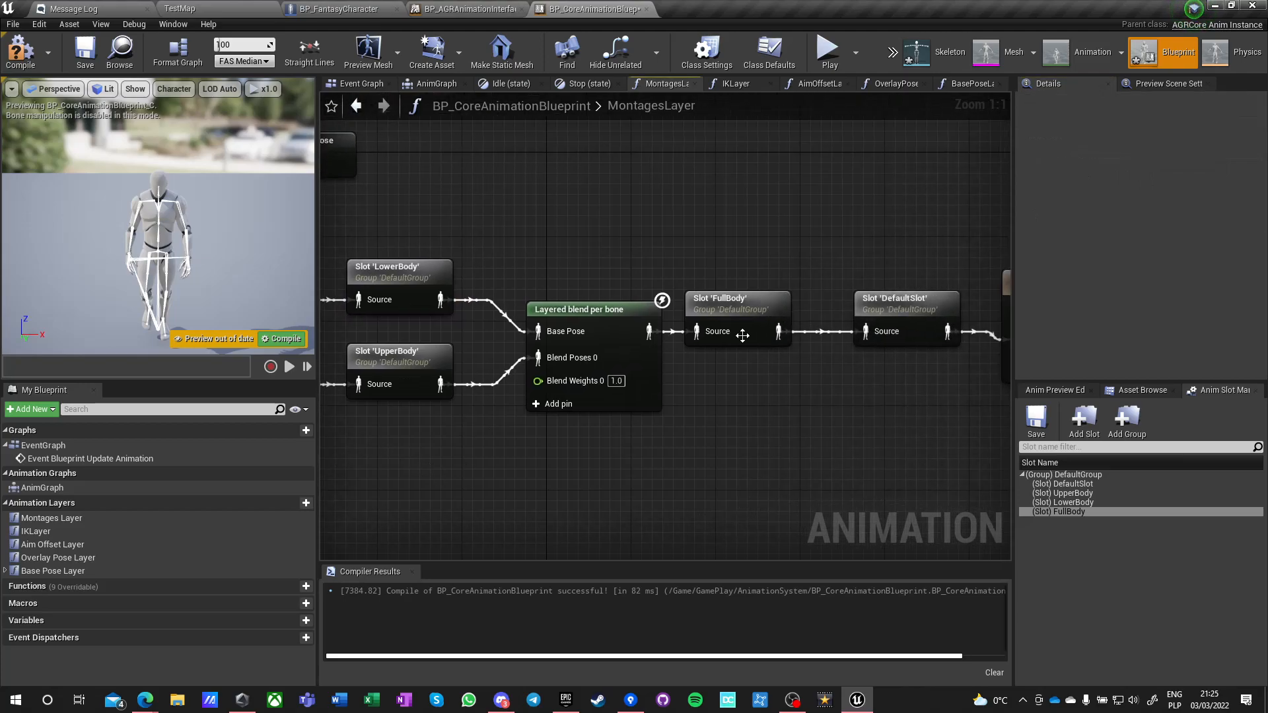
left_click(739, 323)
left_click(900, 302)
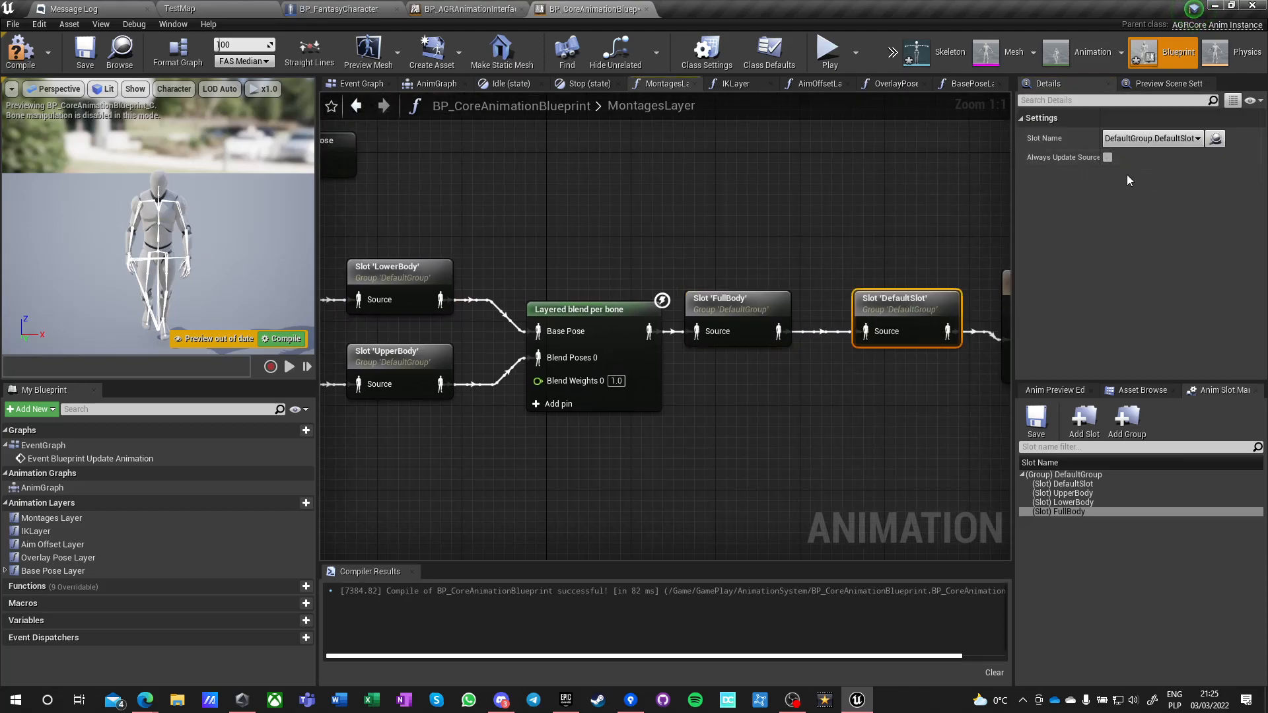
left_click(750, 206)
right_click_drag(751, 205, 605, 195)
key("F7")
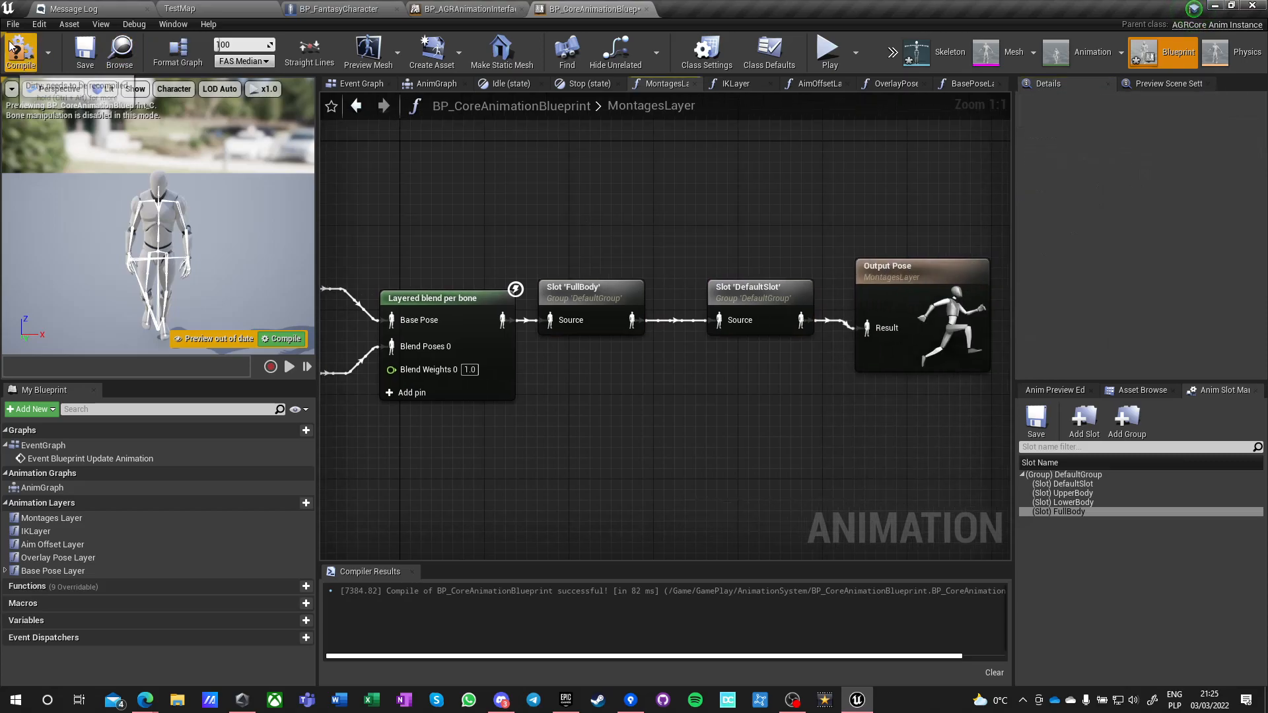
scroll(513, 226, "down", 4)
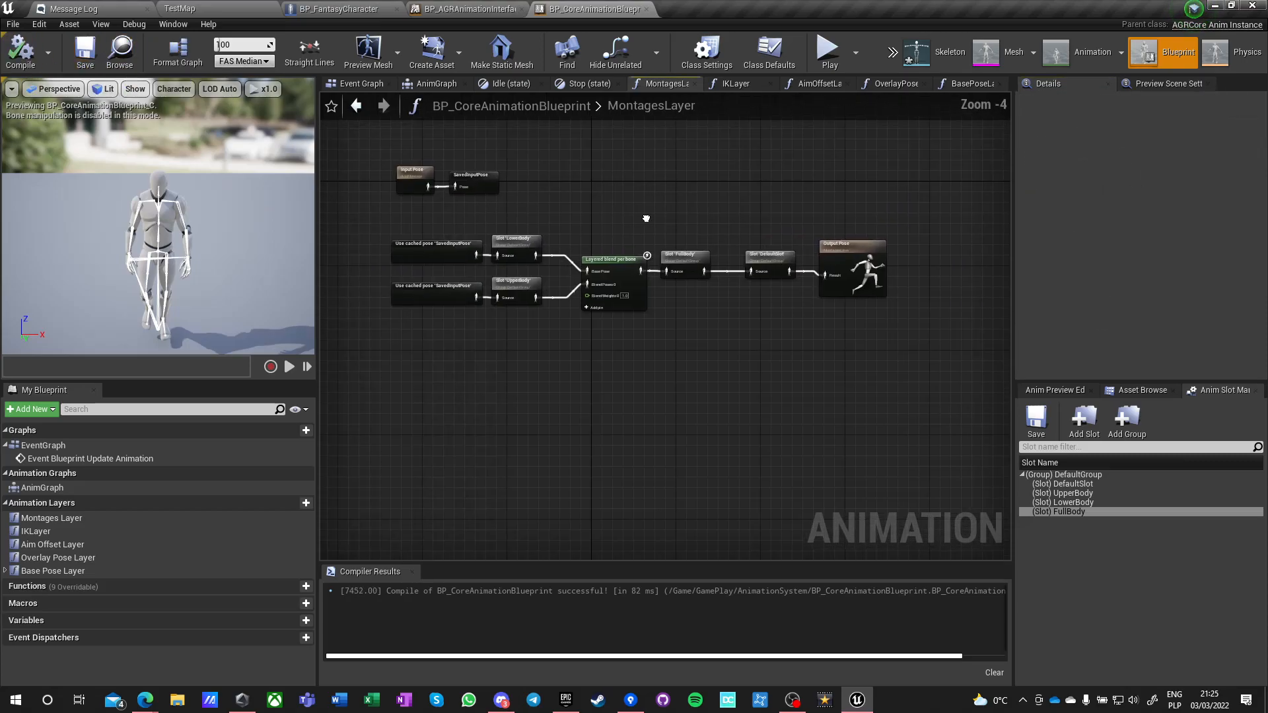
Straighten the connections from the layered blend through the FullBody and DefaultSlot nodes to the Output Pose in MontagesLayer.
left_click_drag(600, 225, 943, 304)
key("q")
left_click(470, 410)
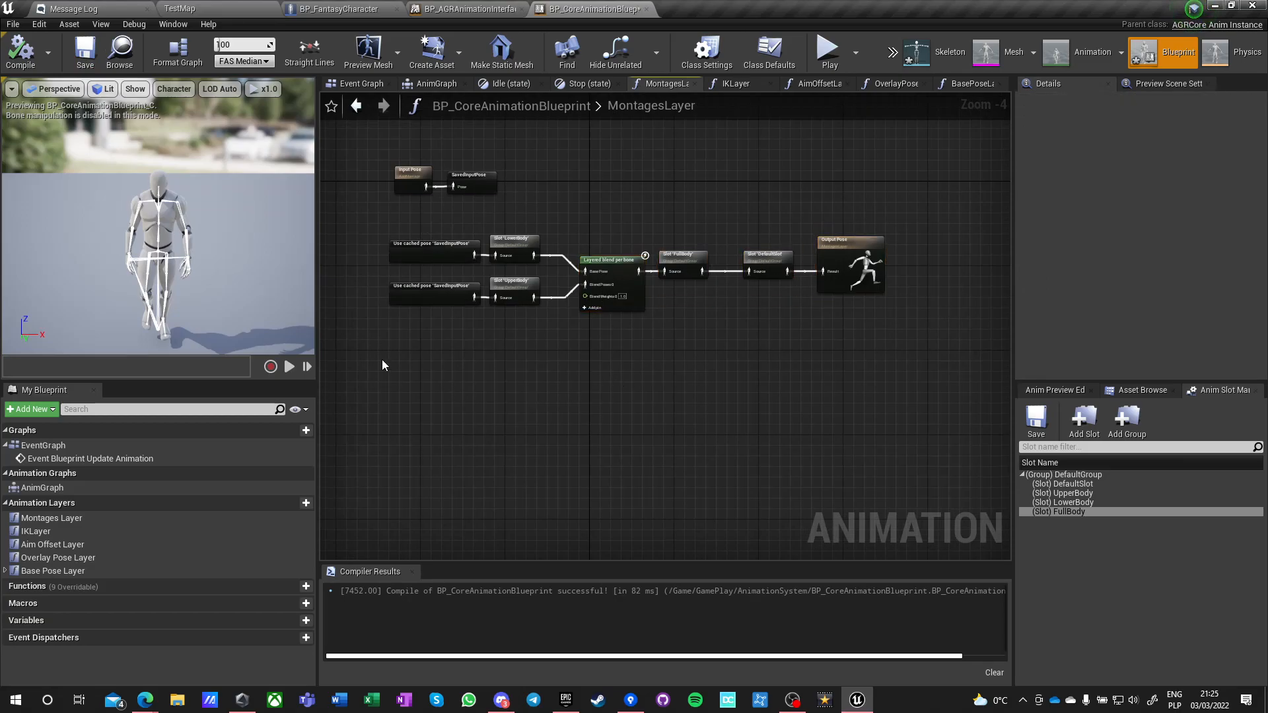
scroll(496, 308, "up", 4)
right_click_drag(592, 391, 481, 393)
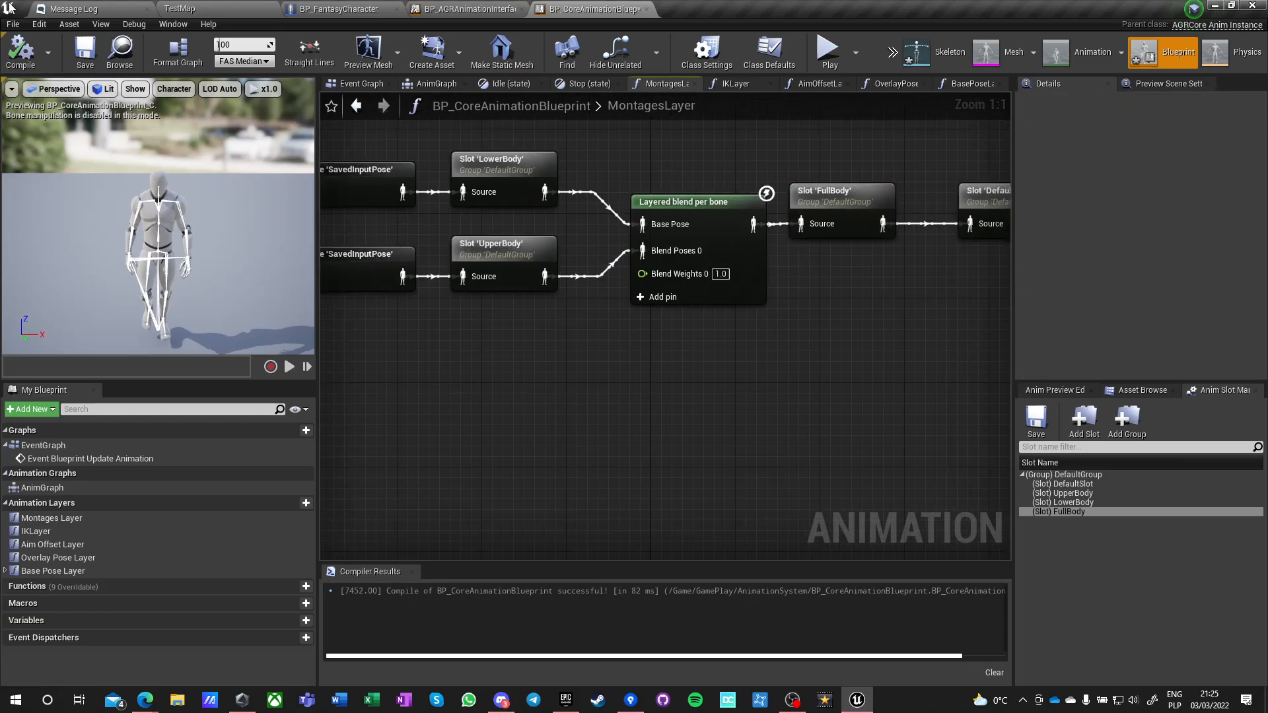
scroll(580, 391, "down", 3)
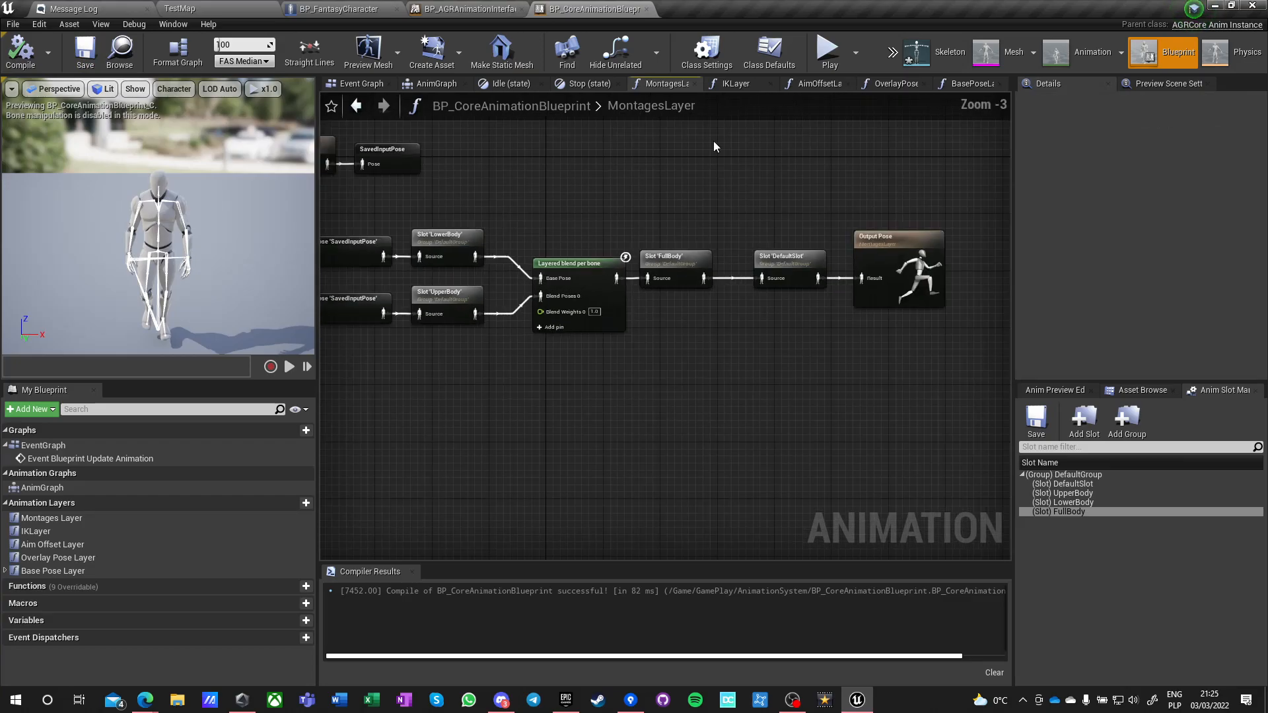
Close the MontagesLayer, Idle, Stop, IKLayer, AimOffsetLayer, OverlayPoseLayer and BasePoseLayer graphs, keeping the Event Graph and AnimGraph open.
left_click(693, 84)
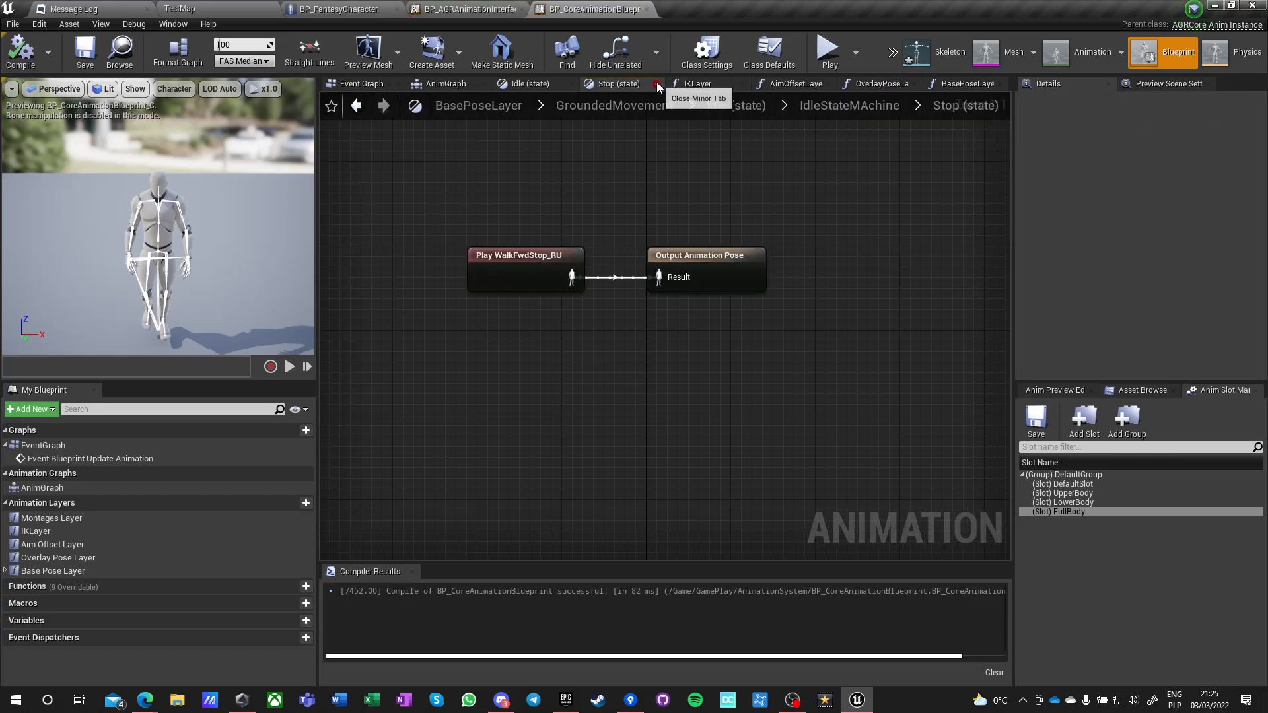
left_click(658, 85)
left_click(606, 84)
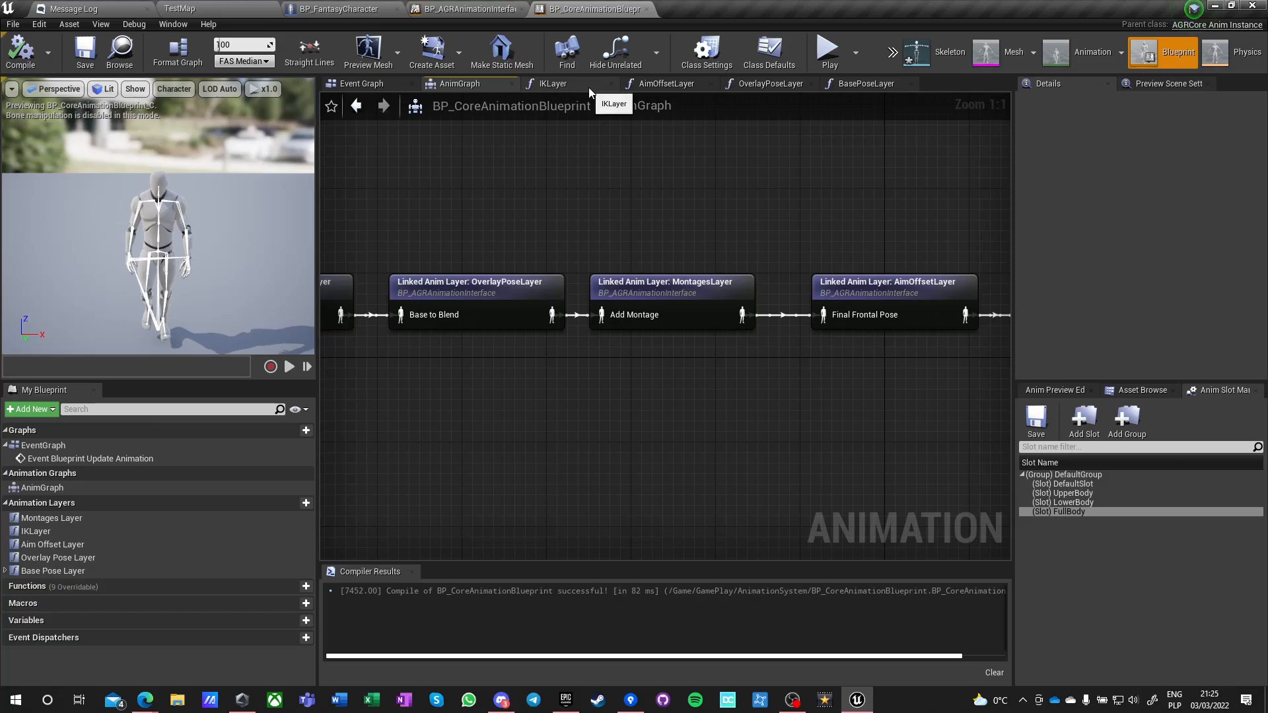
left_click(612, 84)
left_click(612, 84)
left_click(612, 84)
left_click(611, 85)
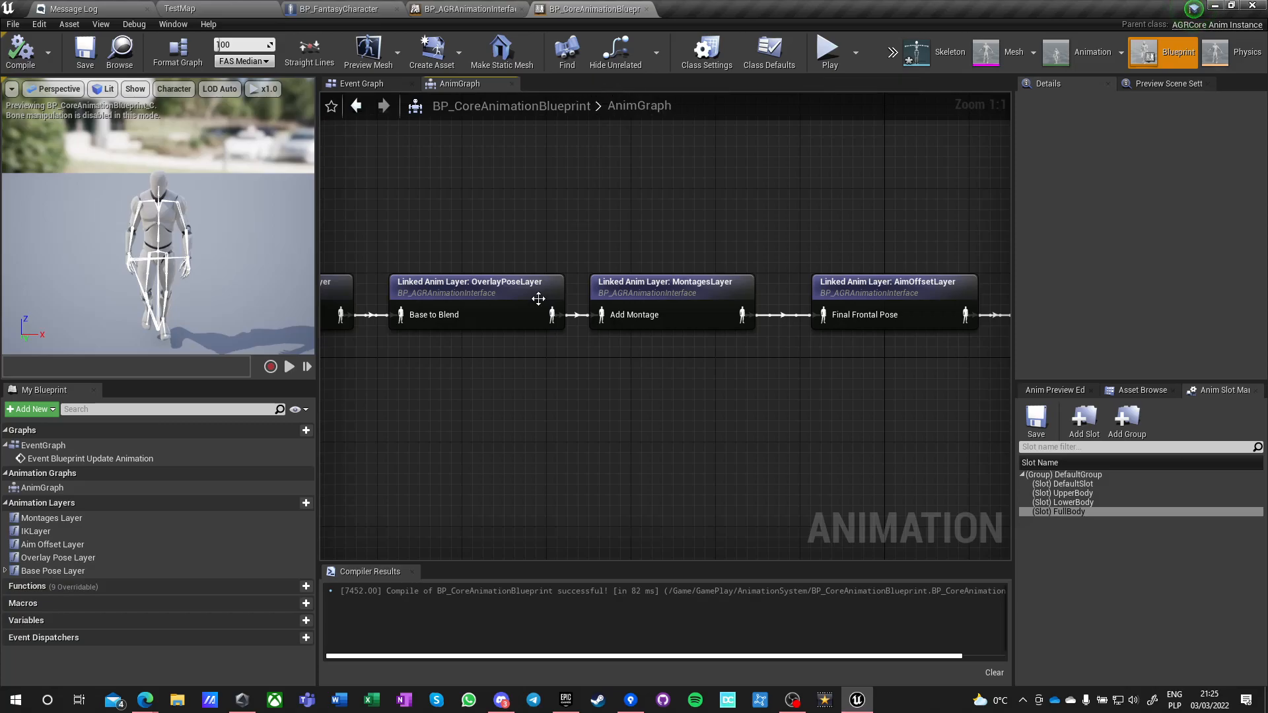
Examine the instance class and notify settings of the linked OverlayPoseLayer, MontagesLayer and AimOffsetLayer nodes in the AnimGraph.
left_click(478, 308)
left_click(667, 298)
right_click_drag(742, 374, 497, 364)
left_click(632, 284)
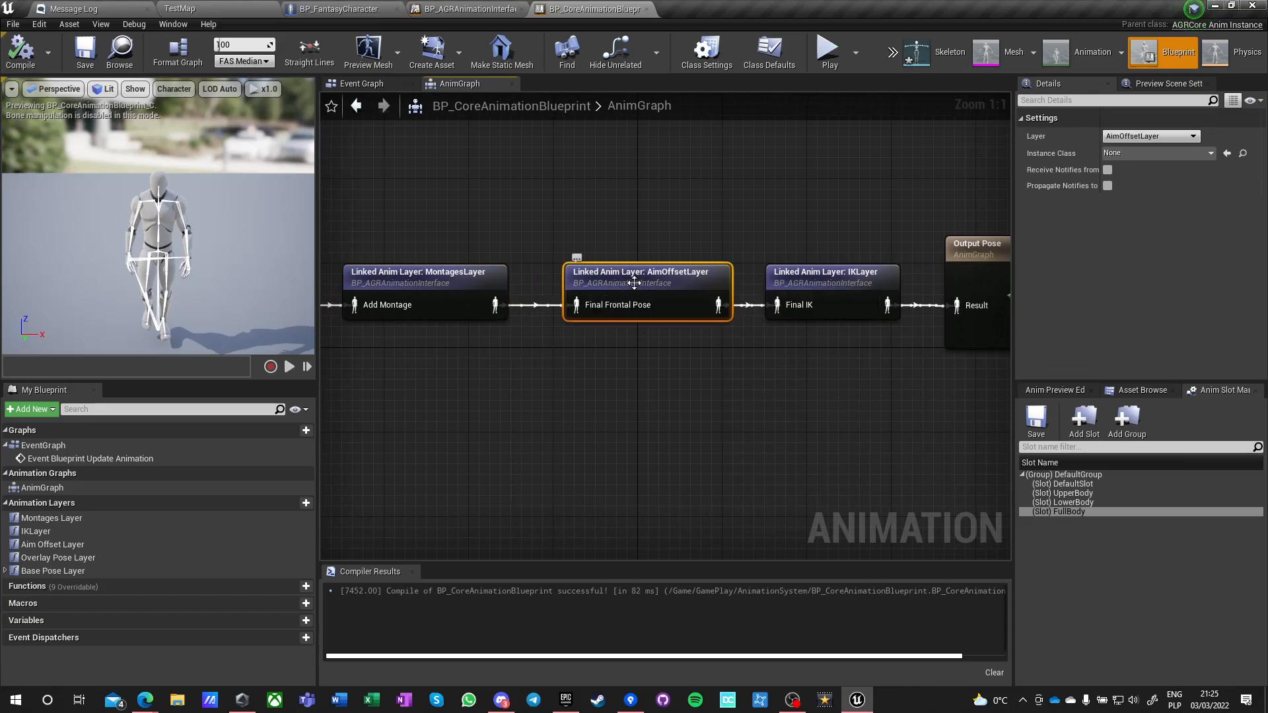
right_click_drag(506, 449, 745, 432)
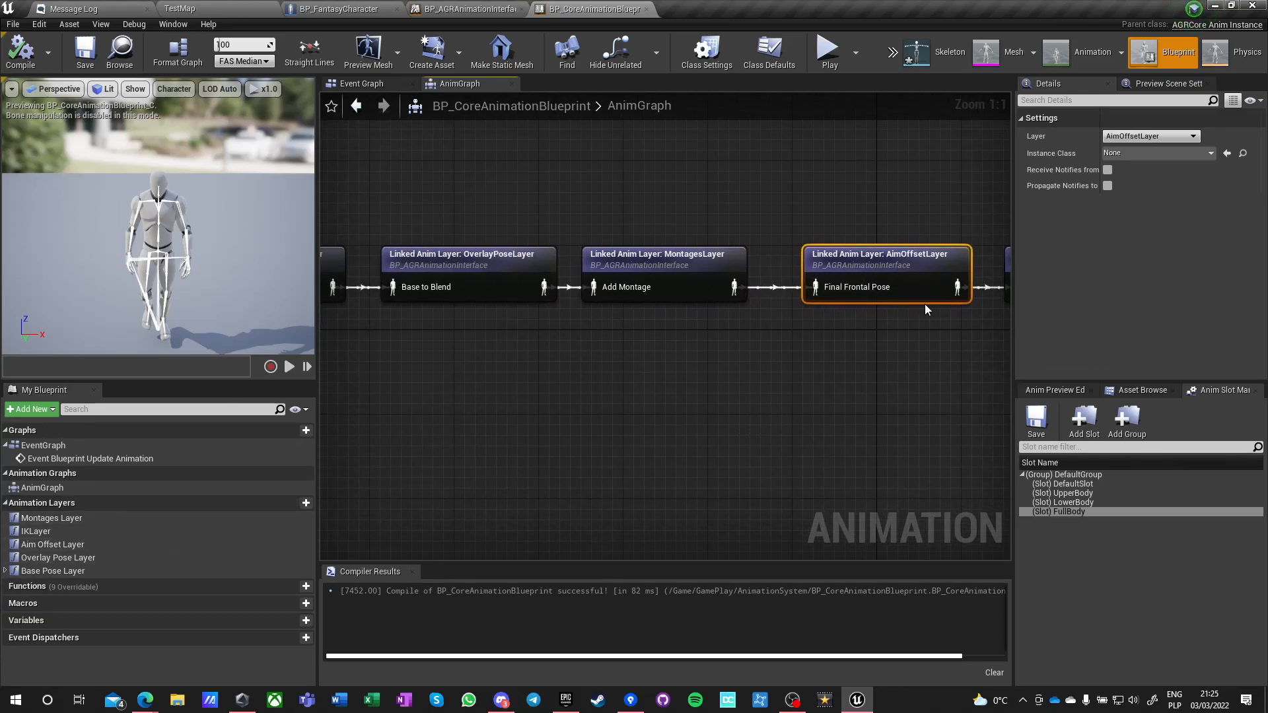
left_click(1141, 151)
left_click(1131, 155)
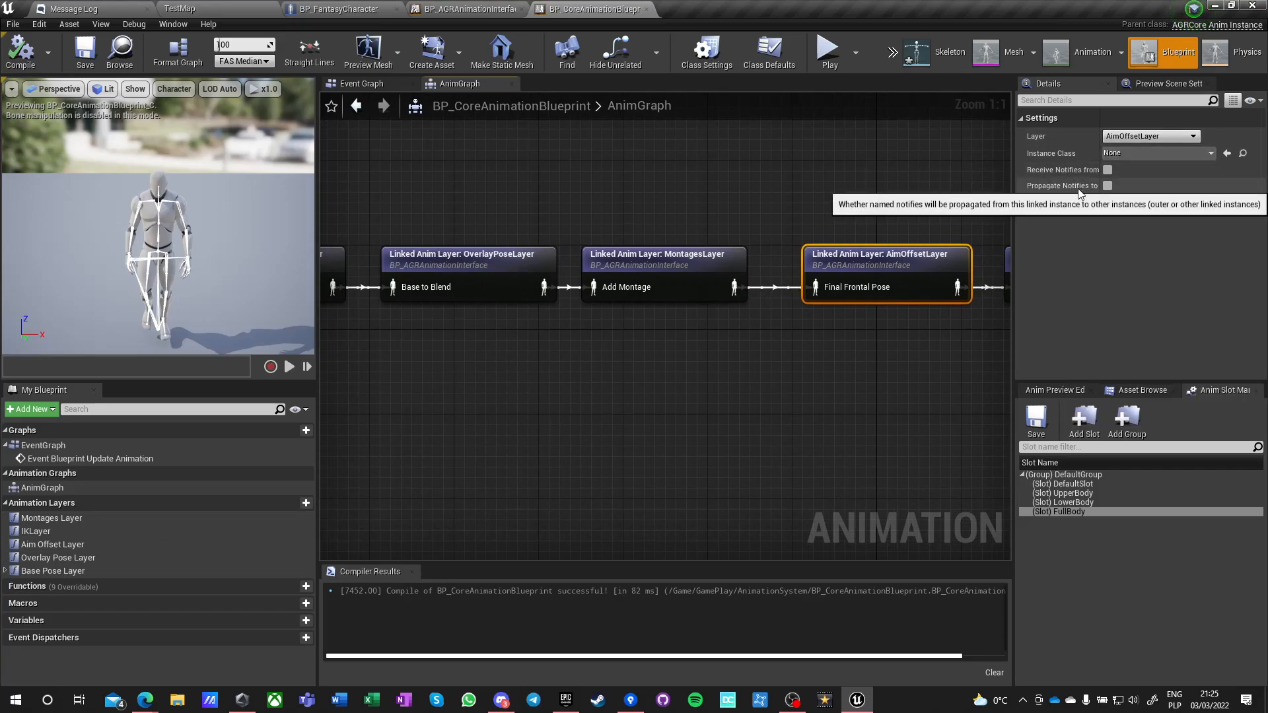
left_click(593, 254)
right_click_drag(863, 267, 650, 266)
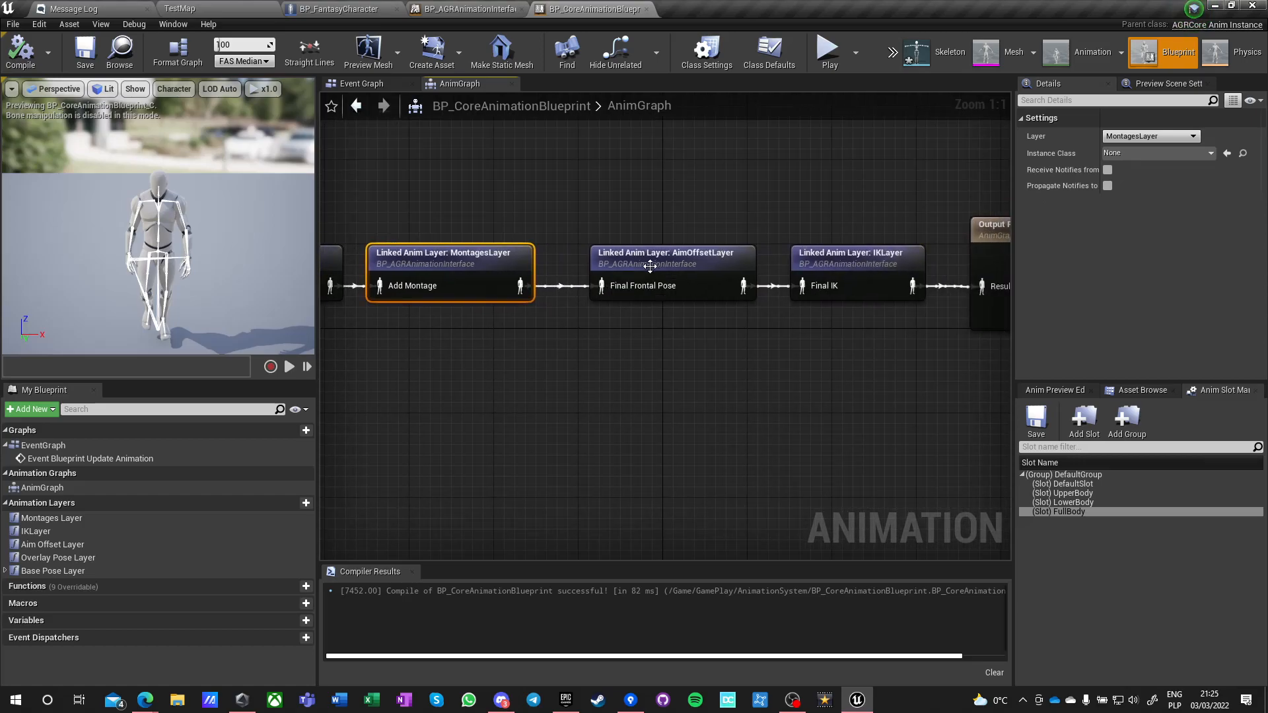
Open the AimOffsetLayer graph and move its Input Pose node away from the Output Pose node.
double_click(659, 260)
left_click_drag(651, 357, 566, 325)
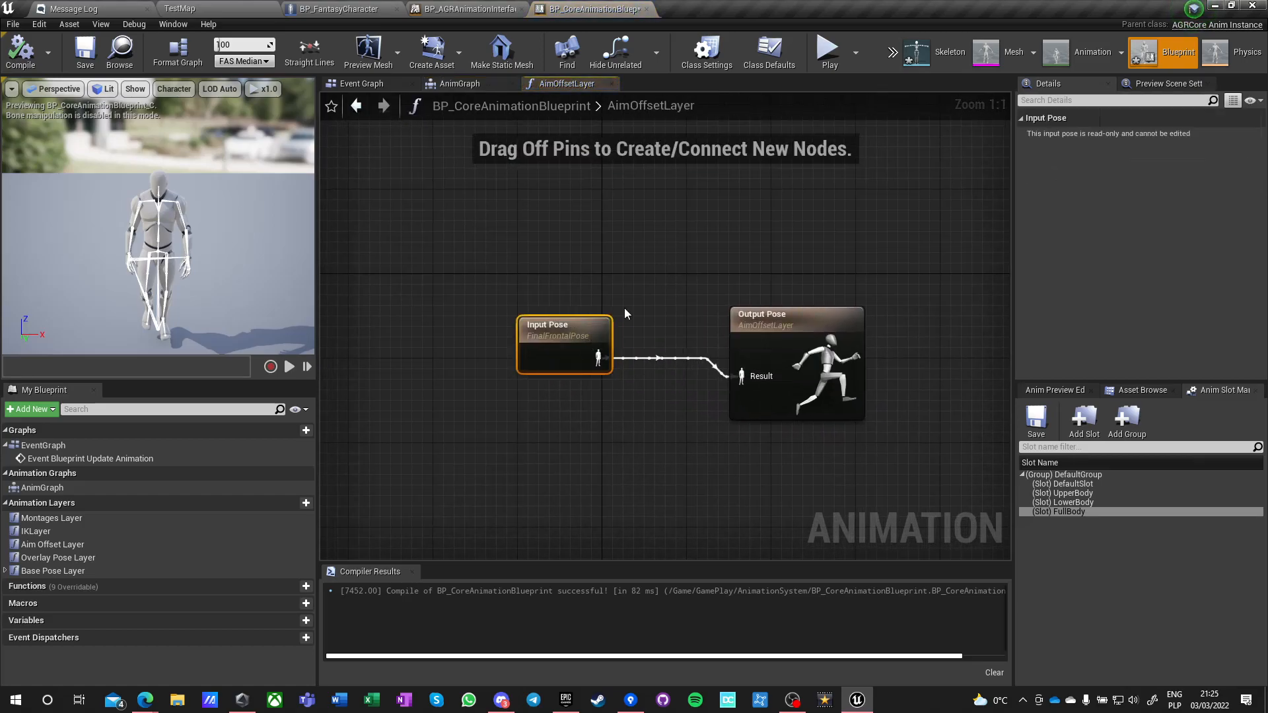
left_click(782, 327)
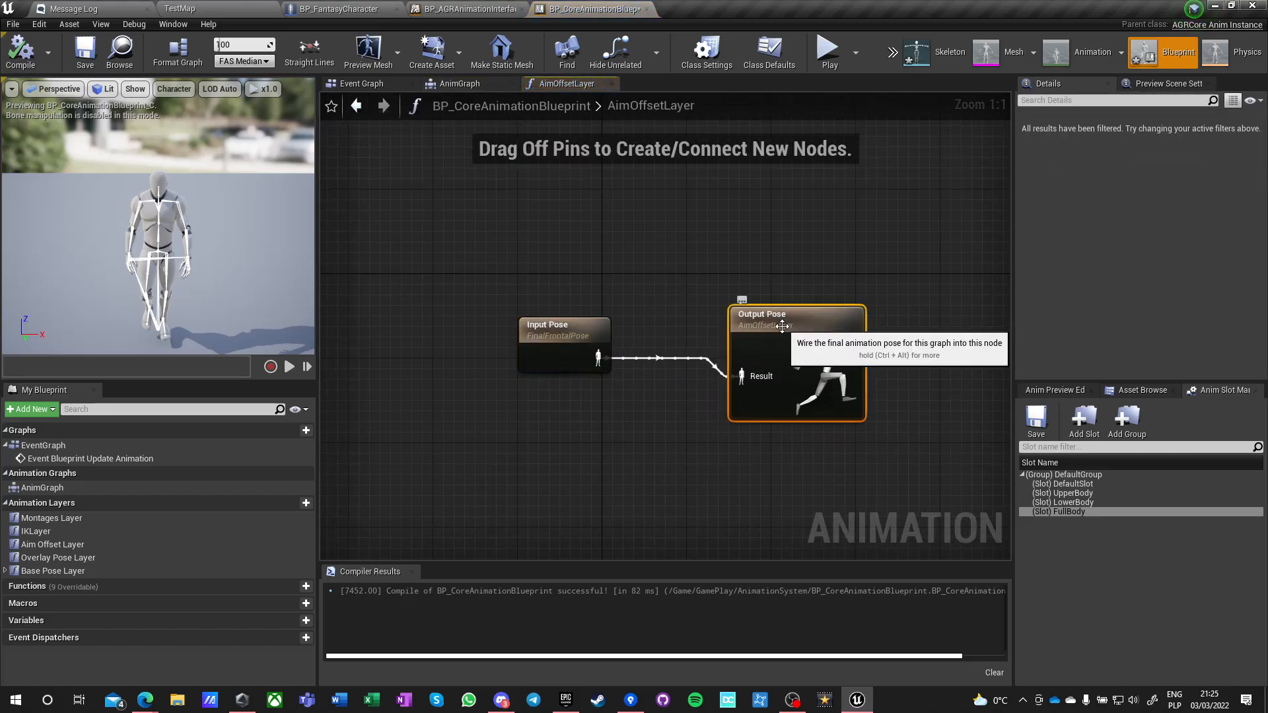
left_click(603, 273)
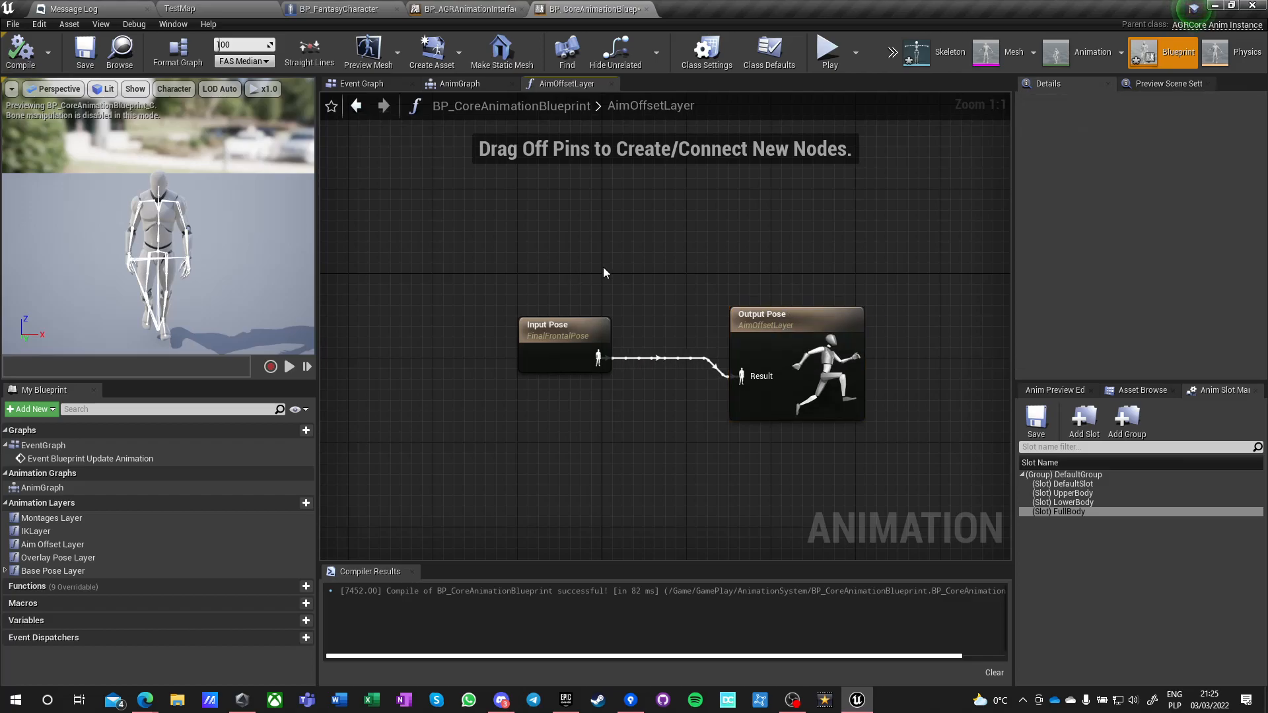
Return to the AnimGraph and check the graph blending settings of the Montages Layer and IKLayer.
left_click(461, 84)
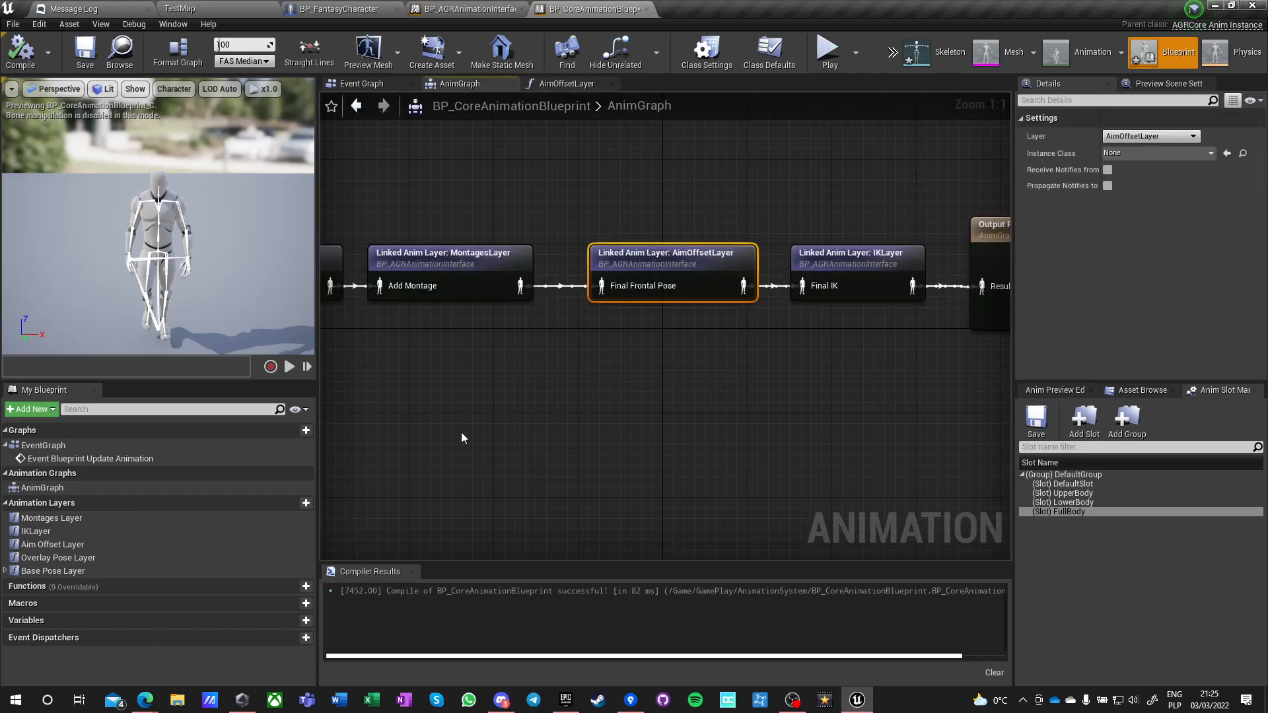
left_click(50, 519)
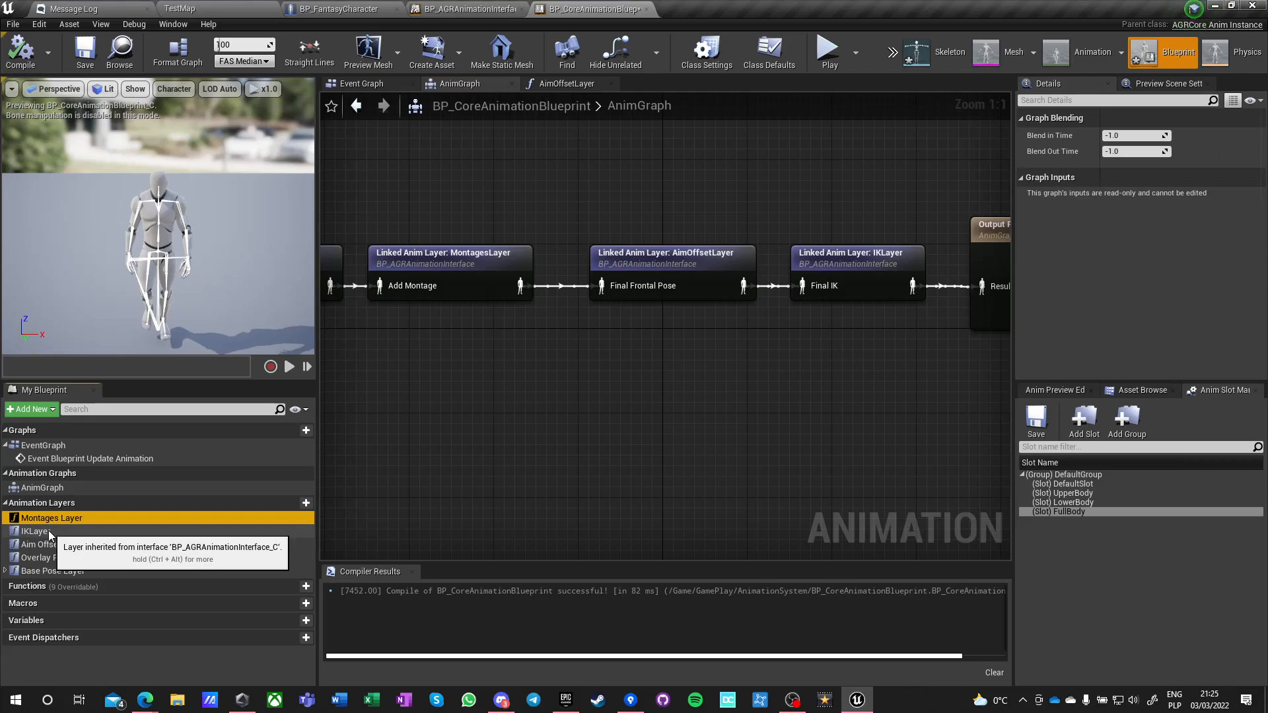
left_click(50, 532)
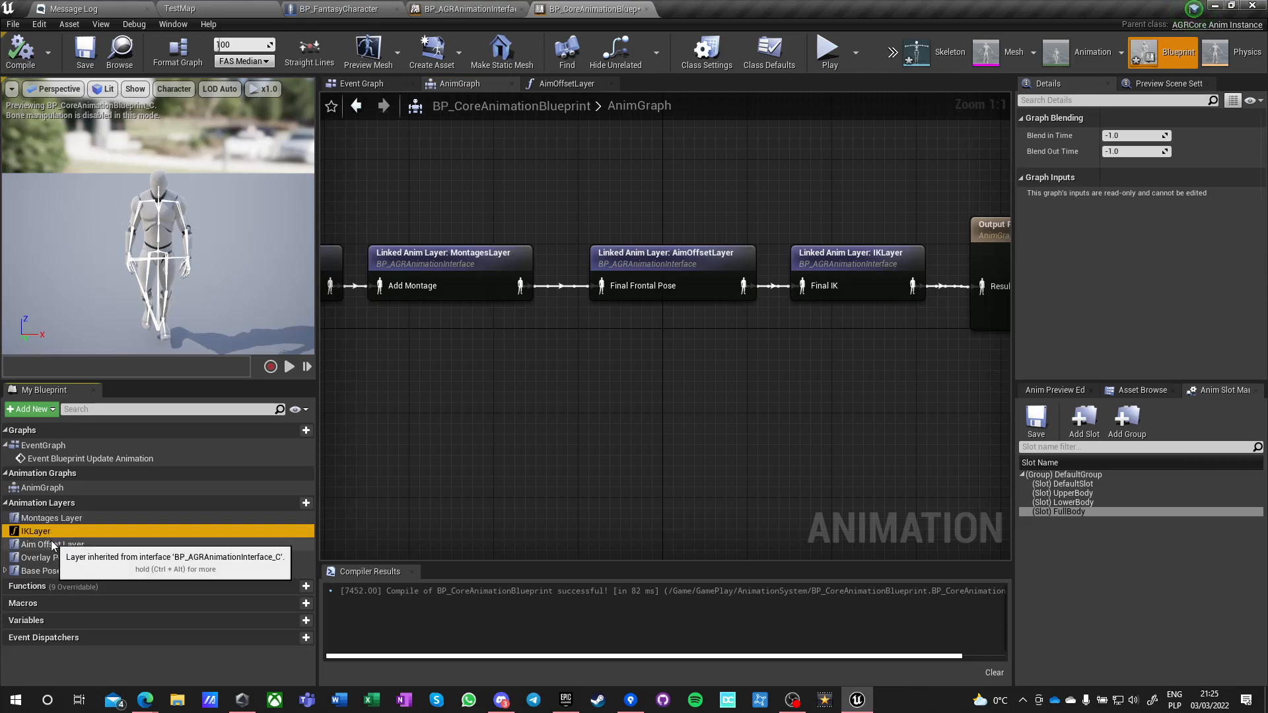
left_click(50, 518)
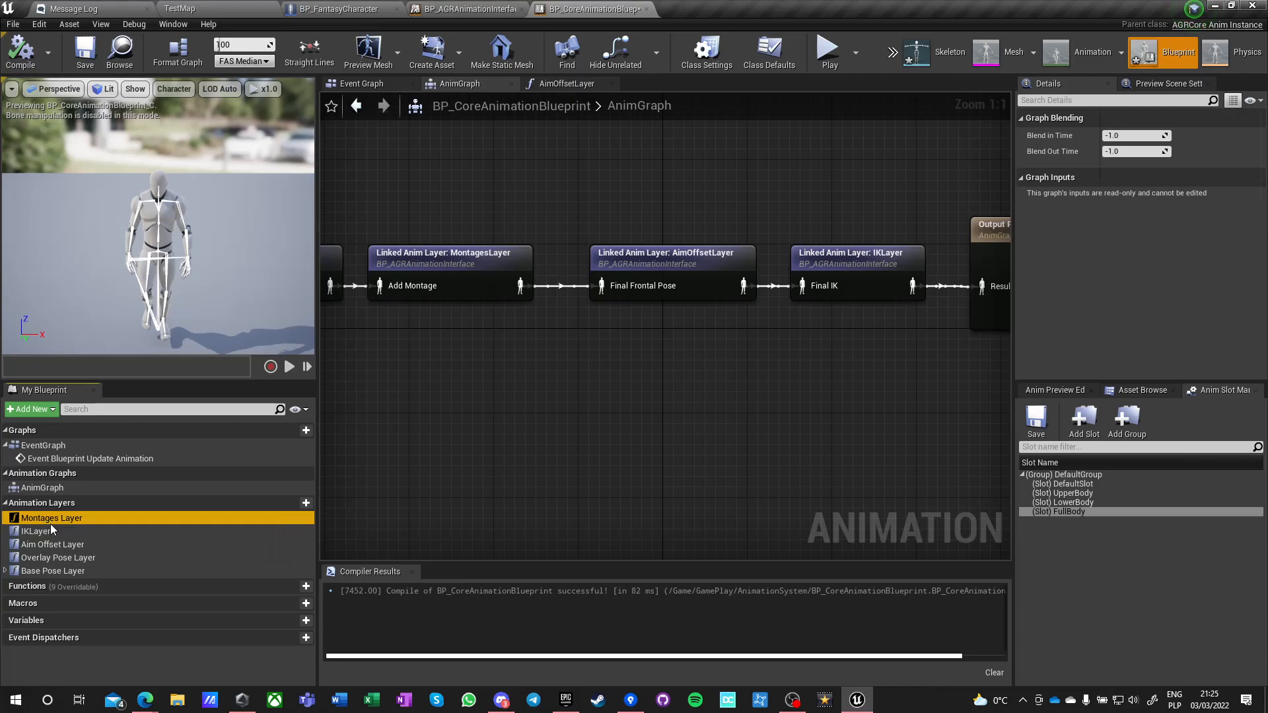
Set the Overlay Pose Layer's Blend In Time and Blend Out Time to 0.25.
left_click(54, 558)
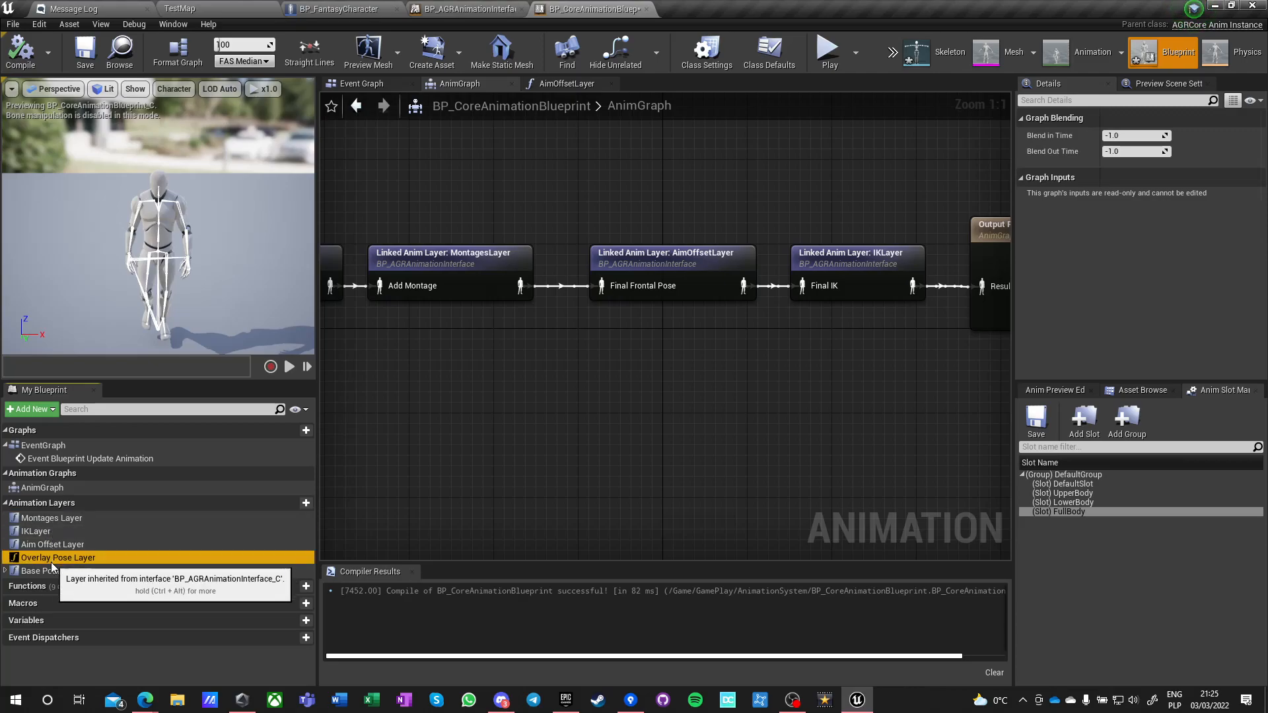
left_click(1120, 135)
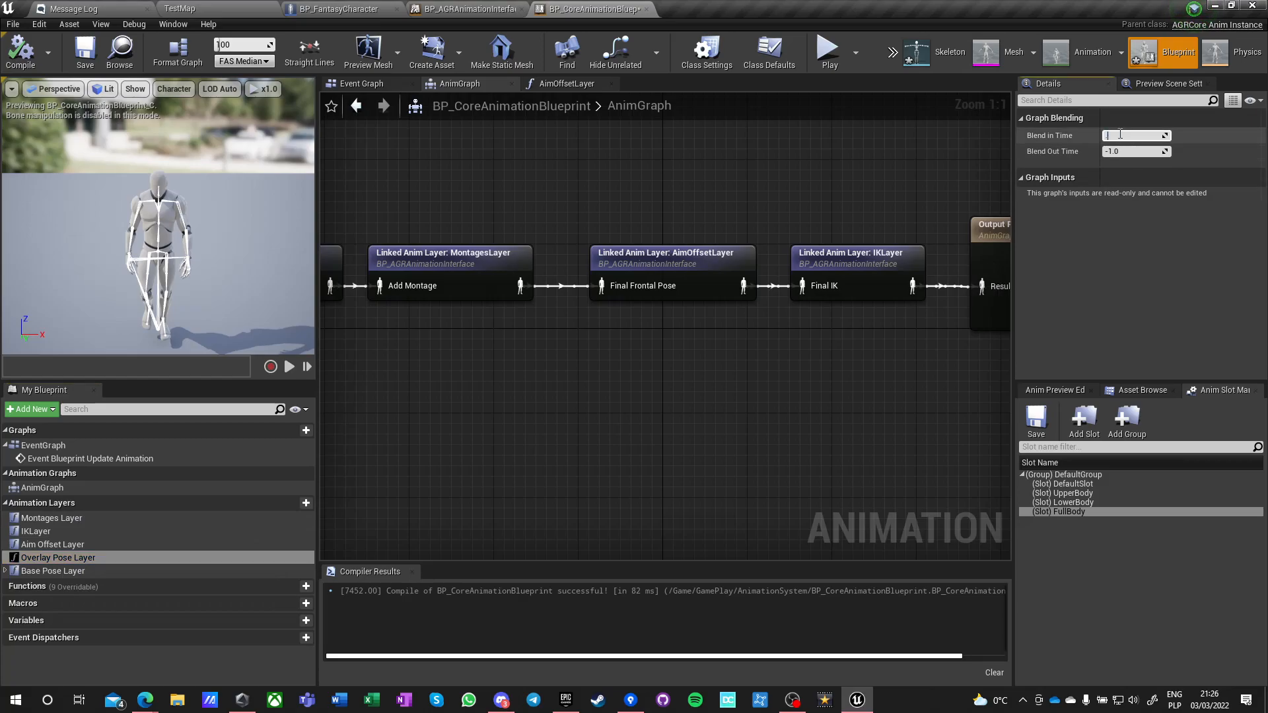
type(".25")
left_click(1128, 152)
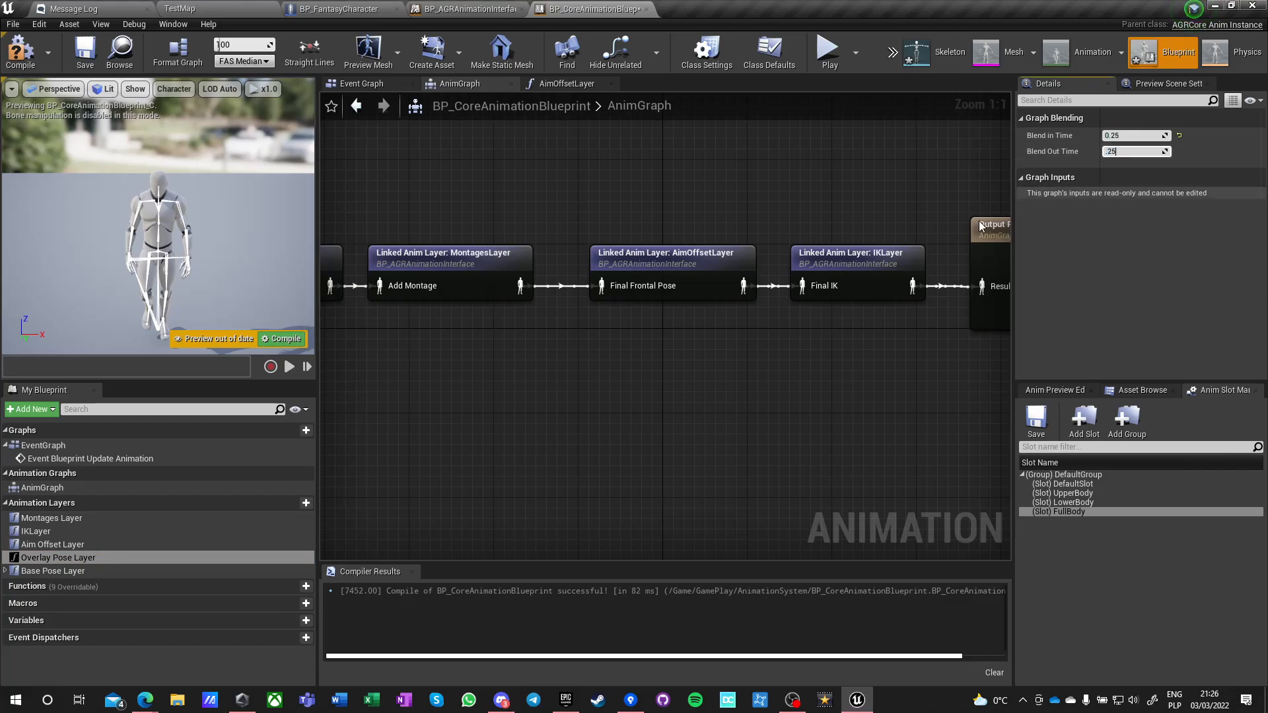
Set the Base Pose Layer's Blend In Time and Blend Out Time to 0.25.
left_click(169, 571)
left_click(1119, 135)
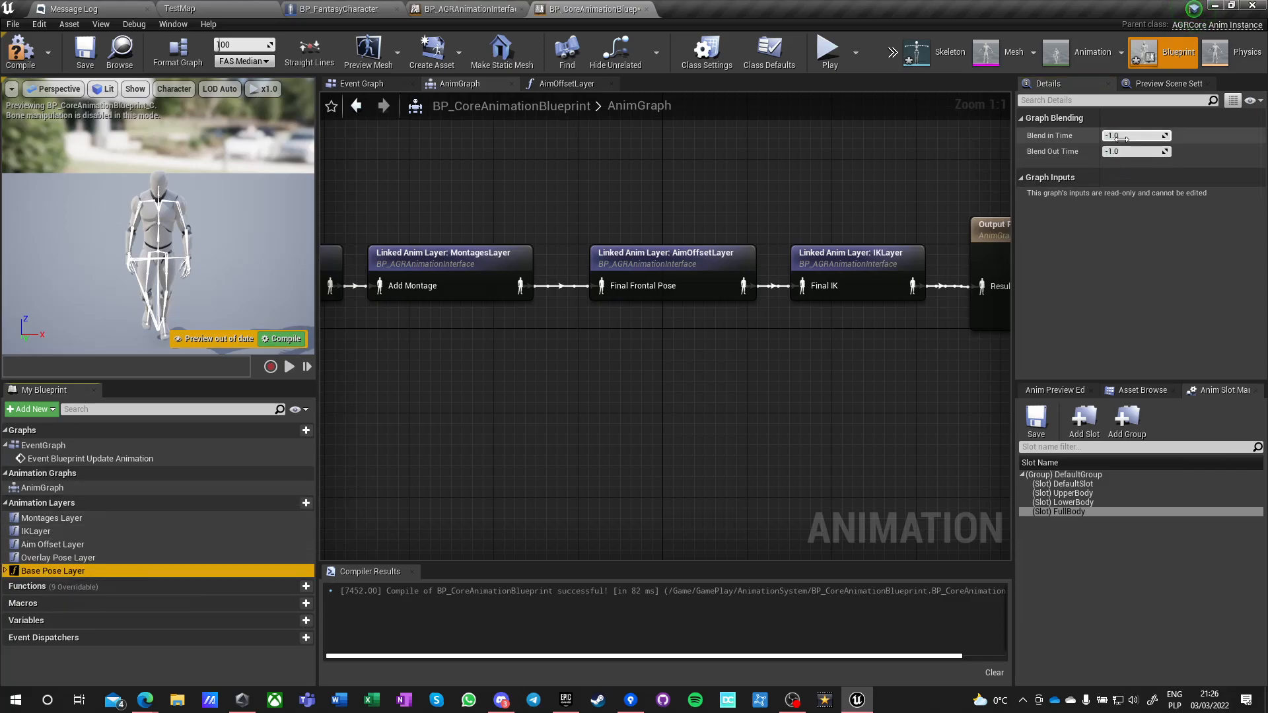
type(".25")
key("Tab")
type(".25")
key("Return")
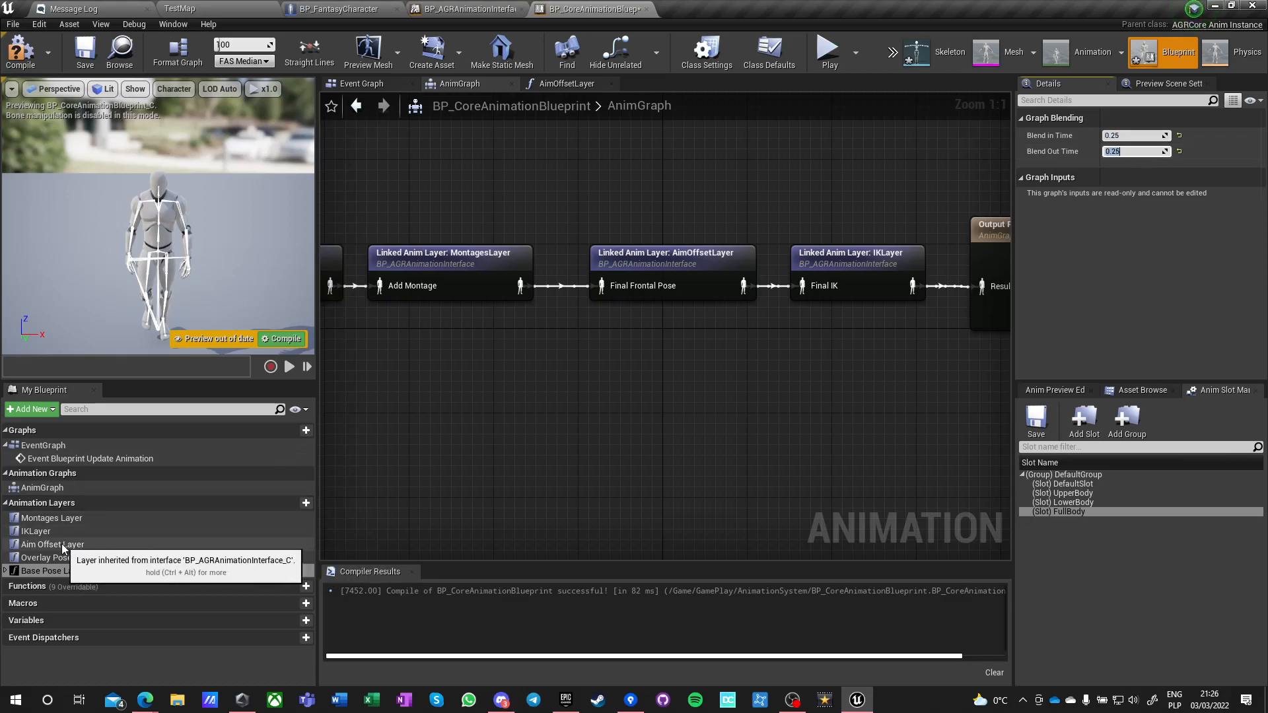
Set the Aim Offset Layer's Blend In Time and Blend Out Time to 0.25.
left_click(74, 545)
left_click(1130, 135)
type(".25")
key("Tab")
type(".25")
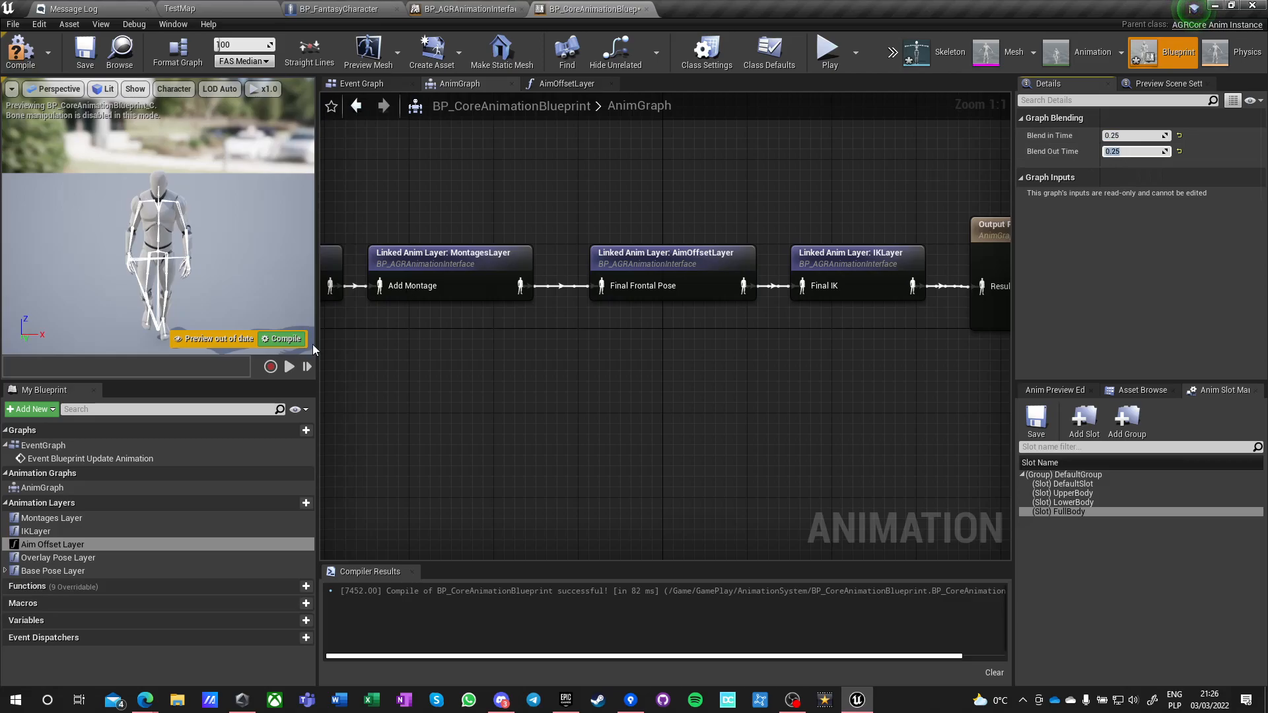
Set the IKLayer's Blend In Time and Blend Out Time to 0.25.
left_click(37, 531)
left_click(1130, 135)
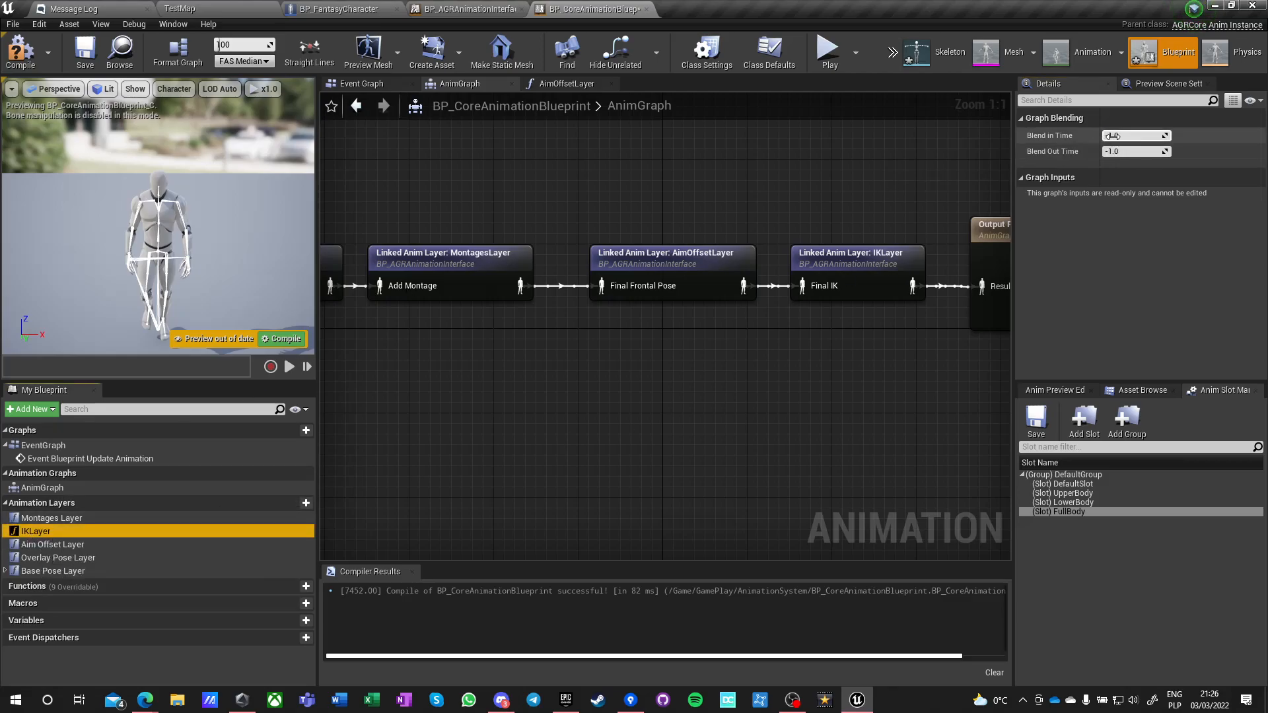
type(".25")
key("Tab")
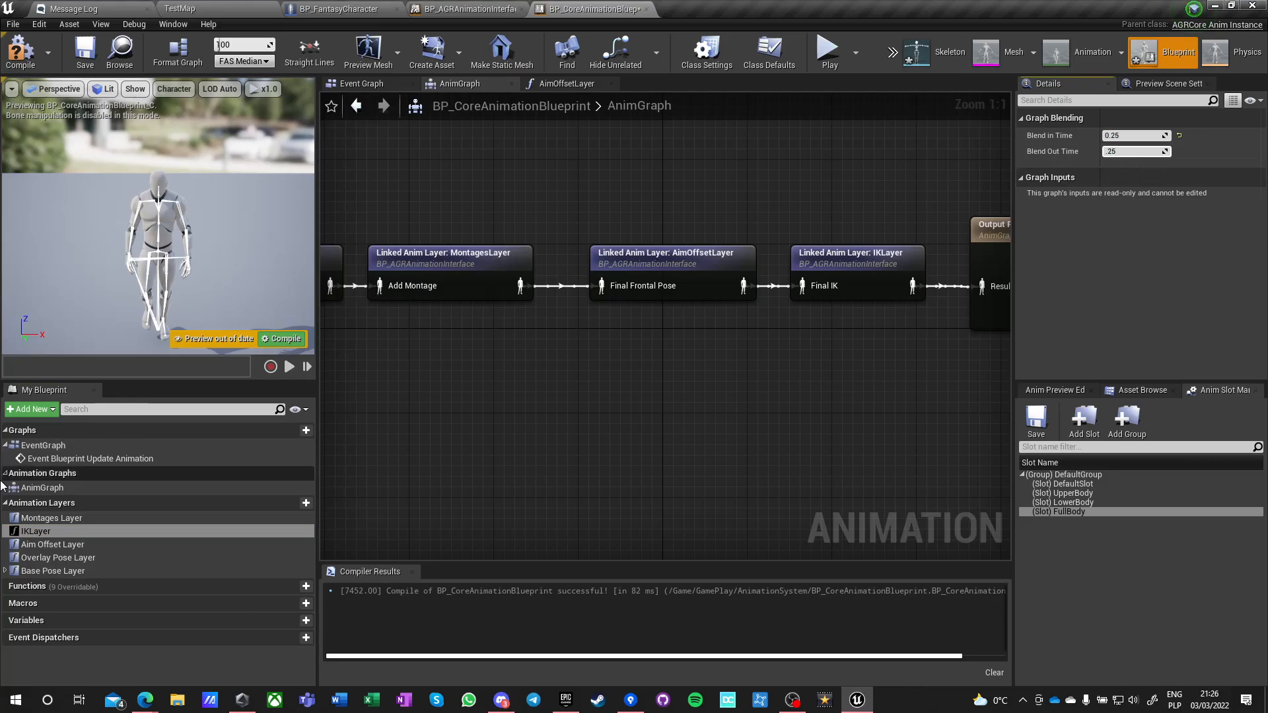
Set the Montages Layer's Blend In Time and Blend Out Time to 0.25, and compile and save the animation blueprint.
left_click(51, 518)
left_click(1115, 135)
type(".25")
key("Tab")
type(".25")
left_click(650, 193)
left_click(20, 49)
left_click(82, 53)
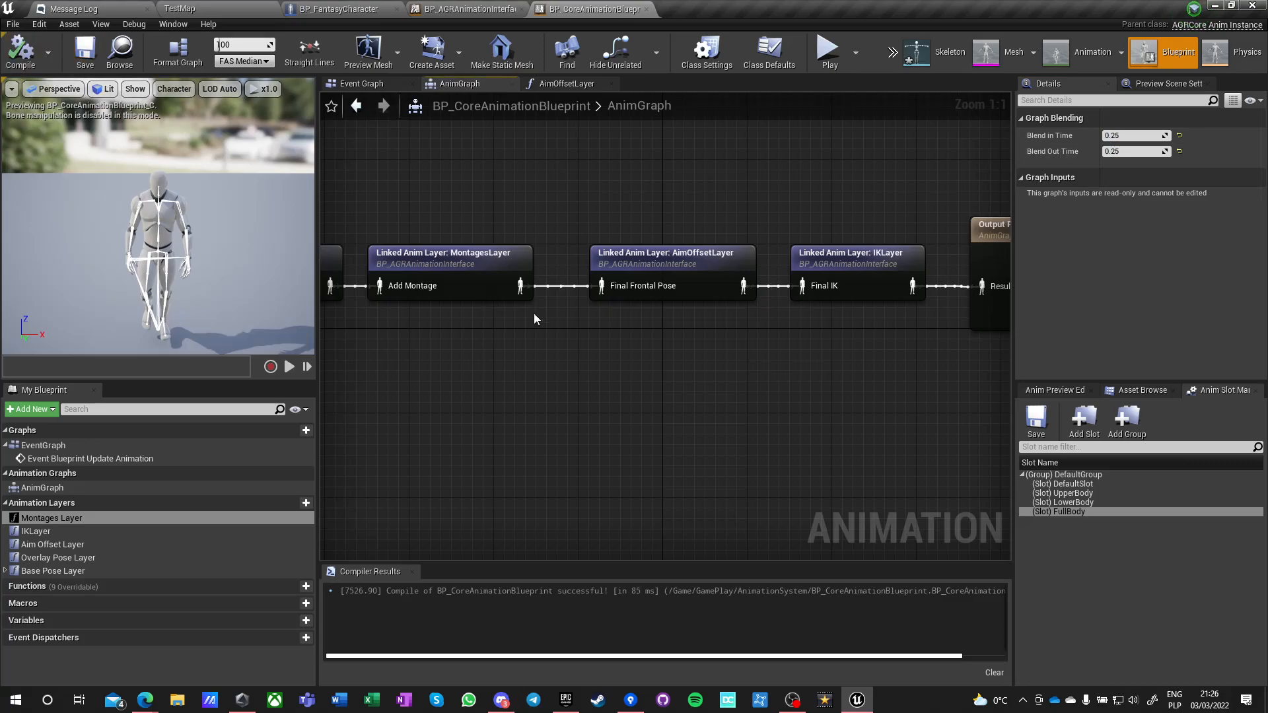
Review the notify settings of the linked MontagesLayer and AimOffsetLayer nodes in the AnimGraph.
right_click_drag(566, 371, 620, 371)
left_click(505, 276)
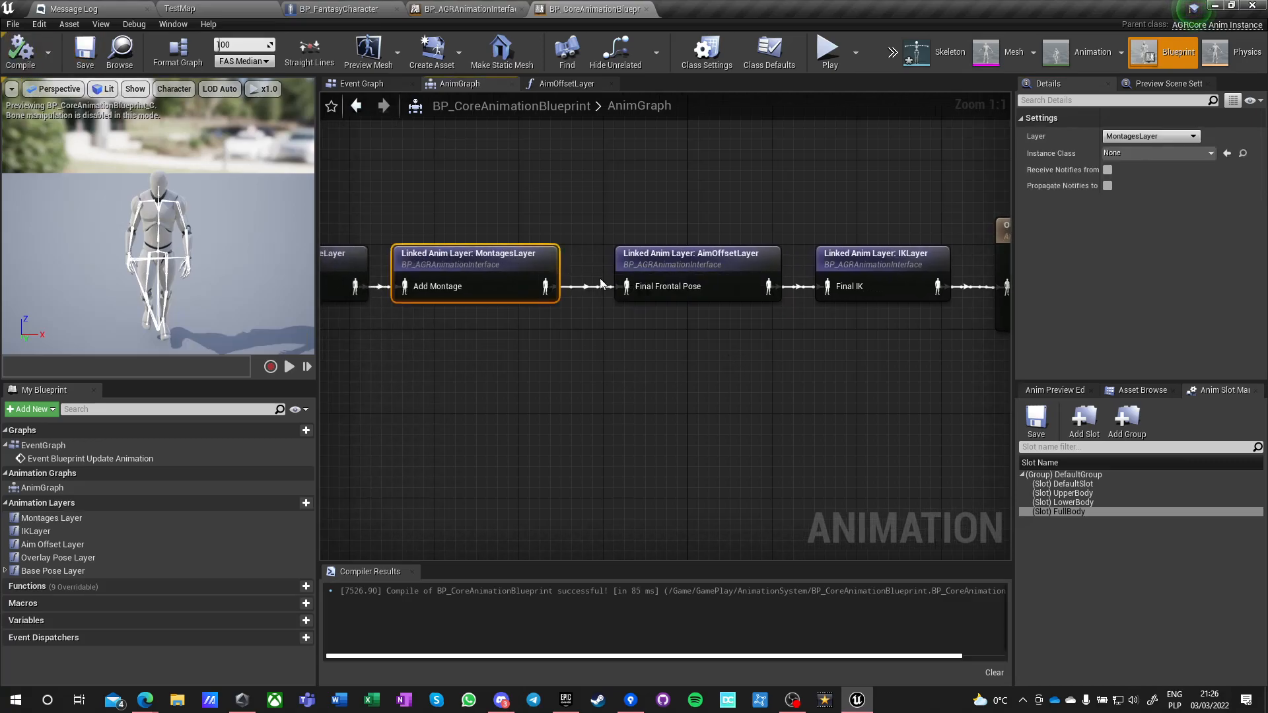
left_click(53, 544)
left_click(526, 280)
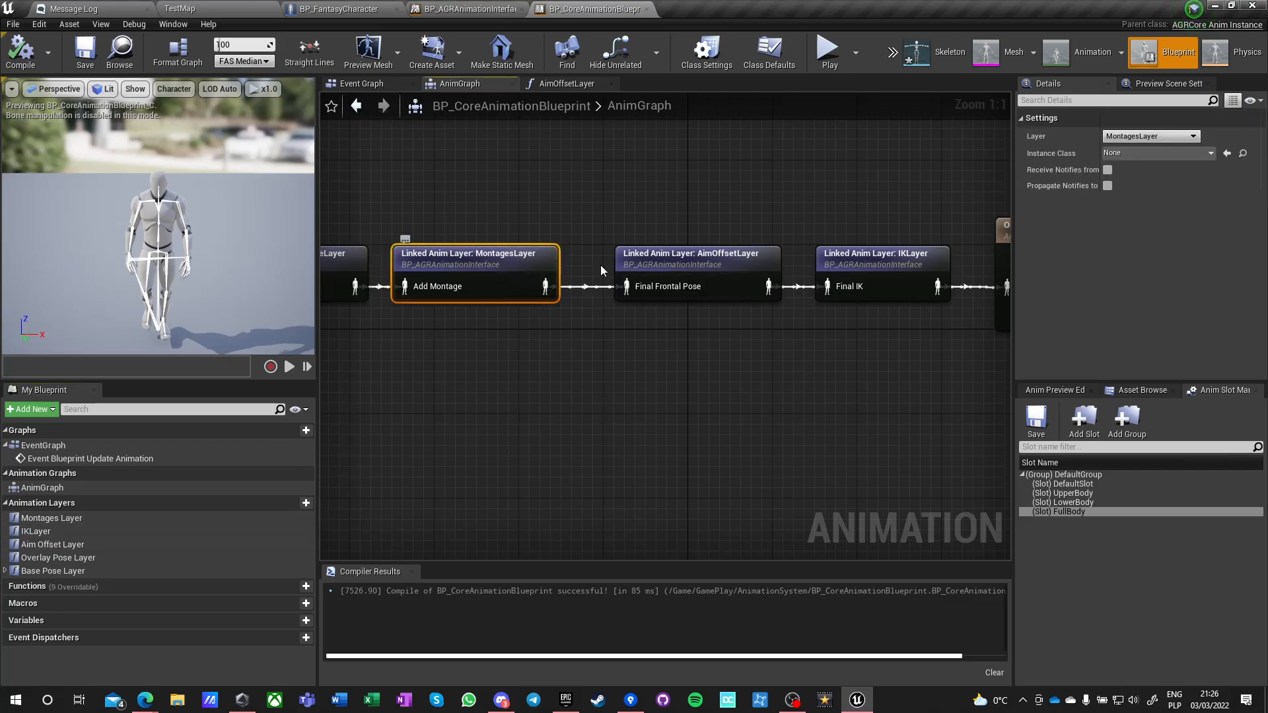
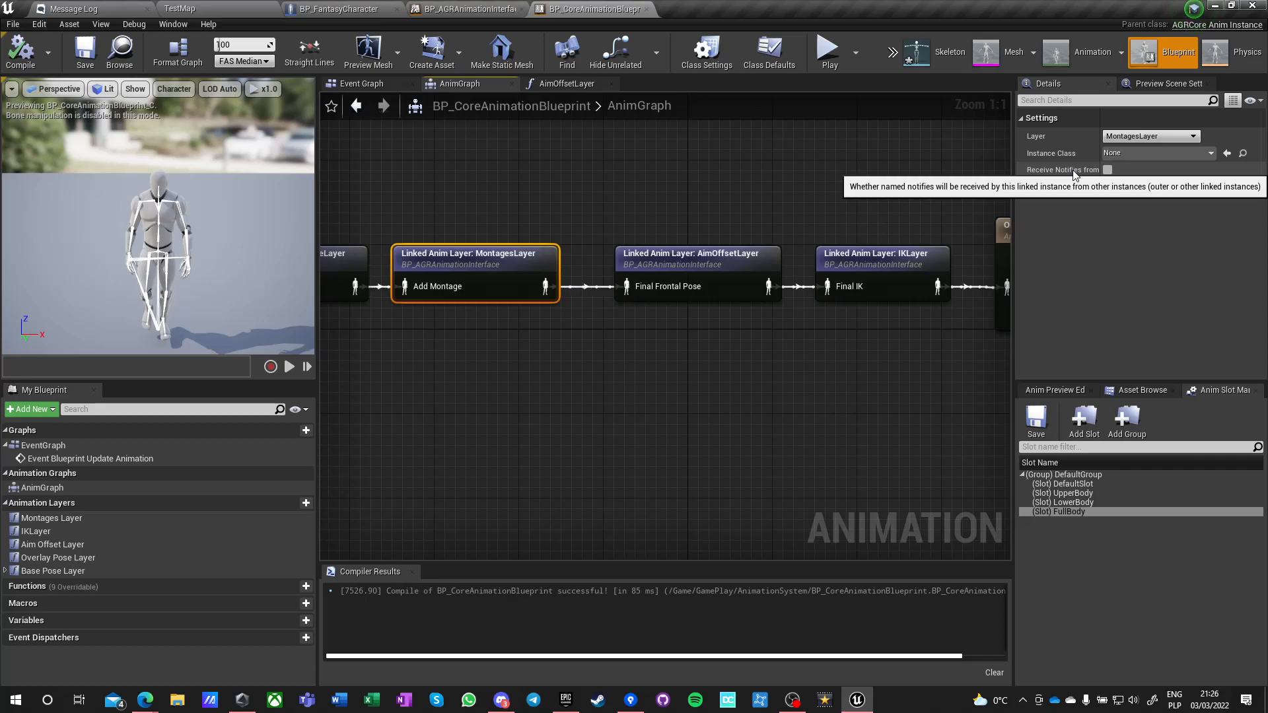
left_click(578, 414)
right_click_drag(579, 414, 493, 390)
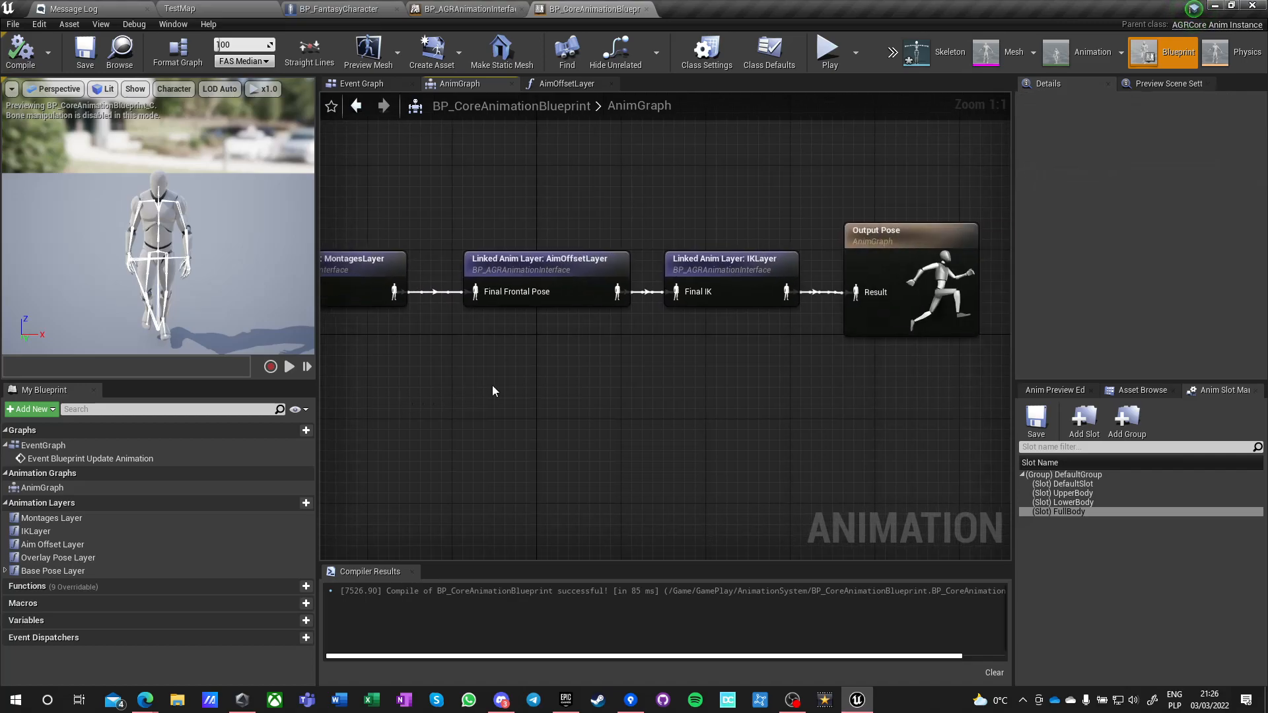
left_click(506, 293)
right_click_drag(588, 298, 634, 213)
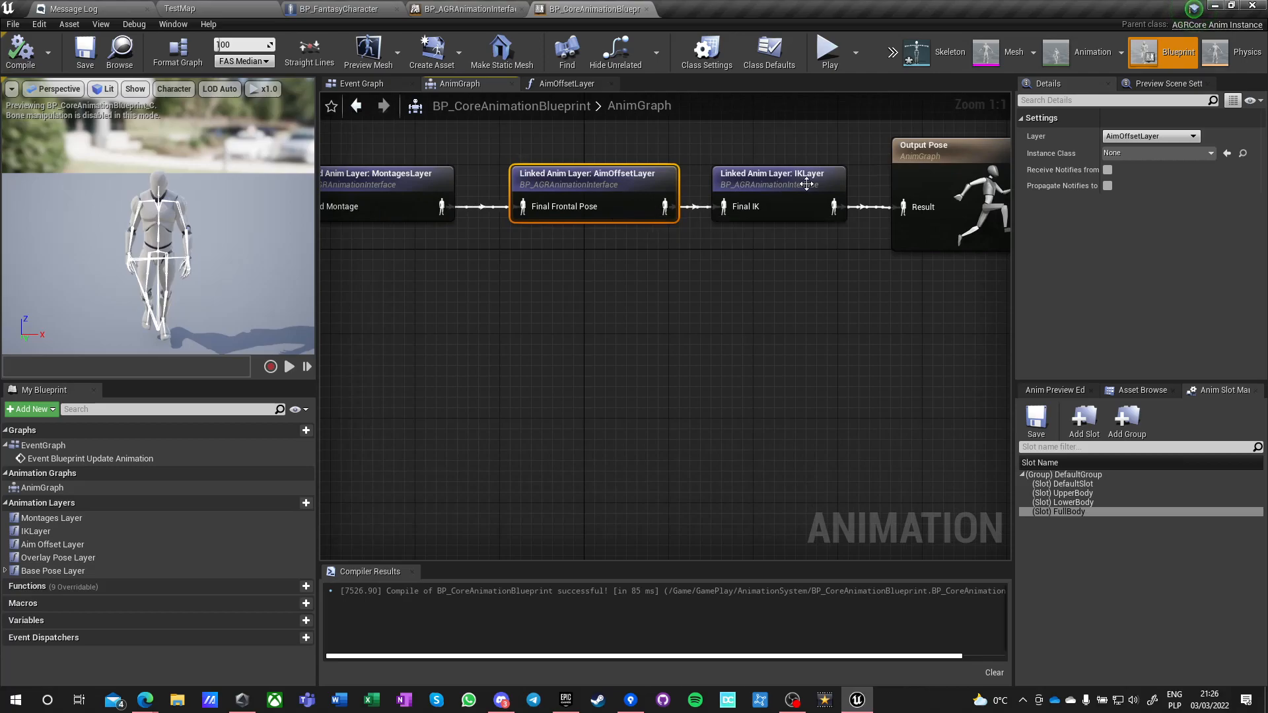
Reopen the AimOffsetLayer graph and move the Input Pose node farther from the Output Pose to make room between them.
double_click(613, 184)
left_click(507, 351)
left_click(507, 402)
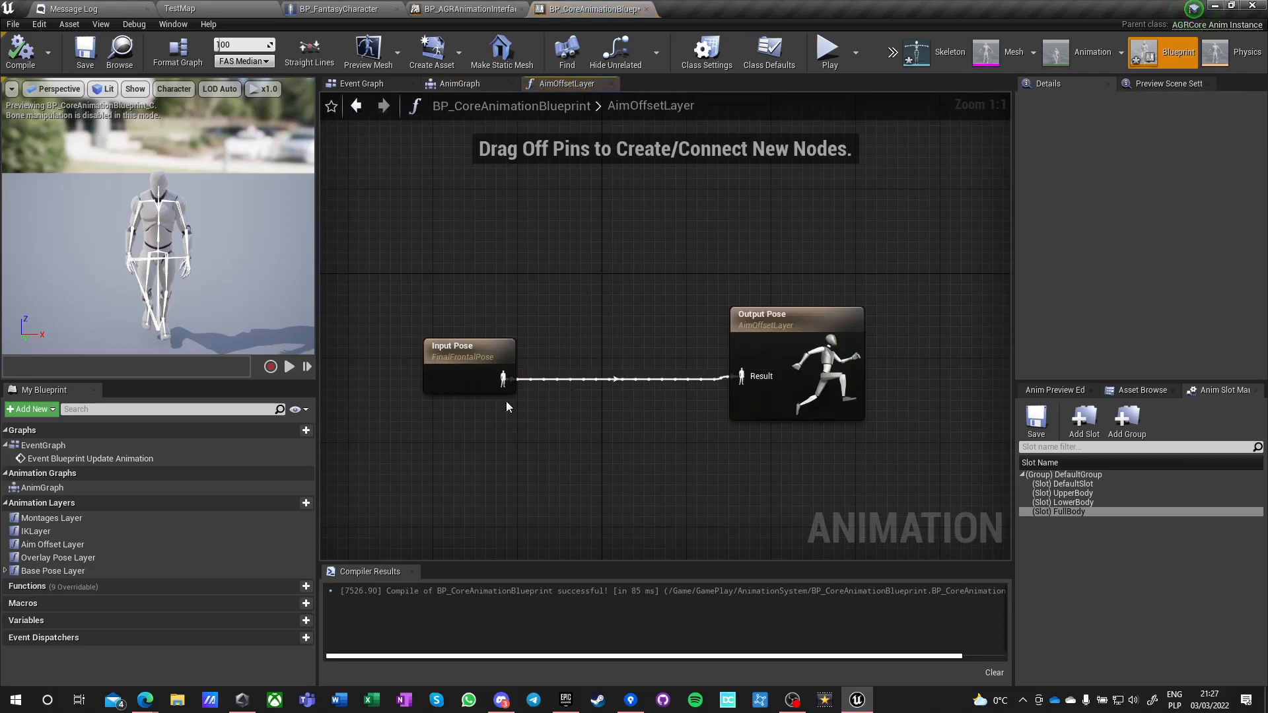
Add the AimOffset 'LookAround' node and connect it between the Input Pose and the Output Pose result.
right_click(544, 421)
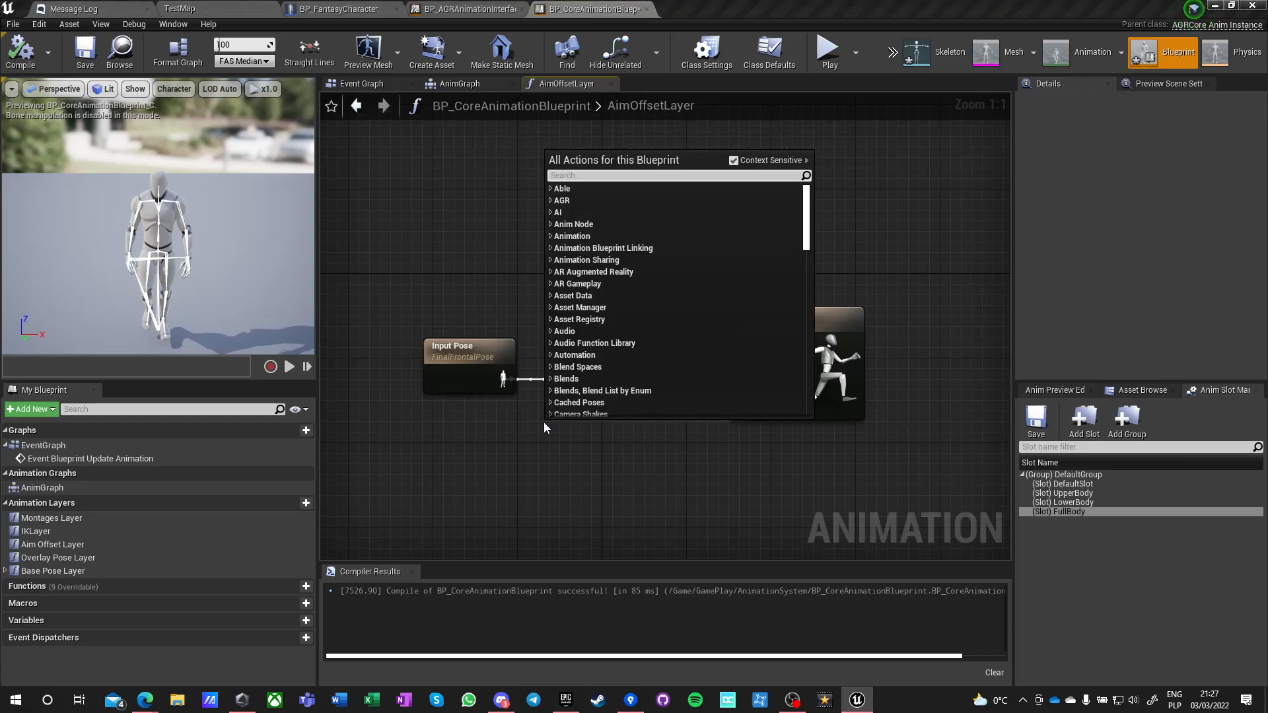
type("look")
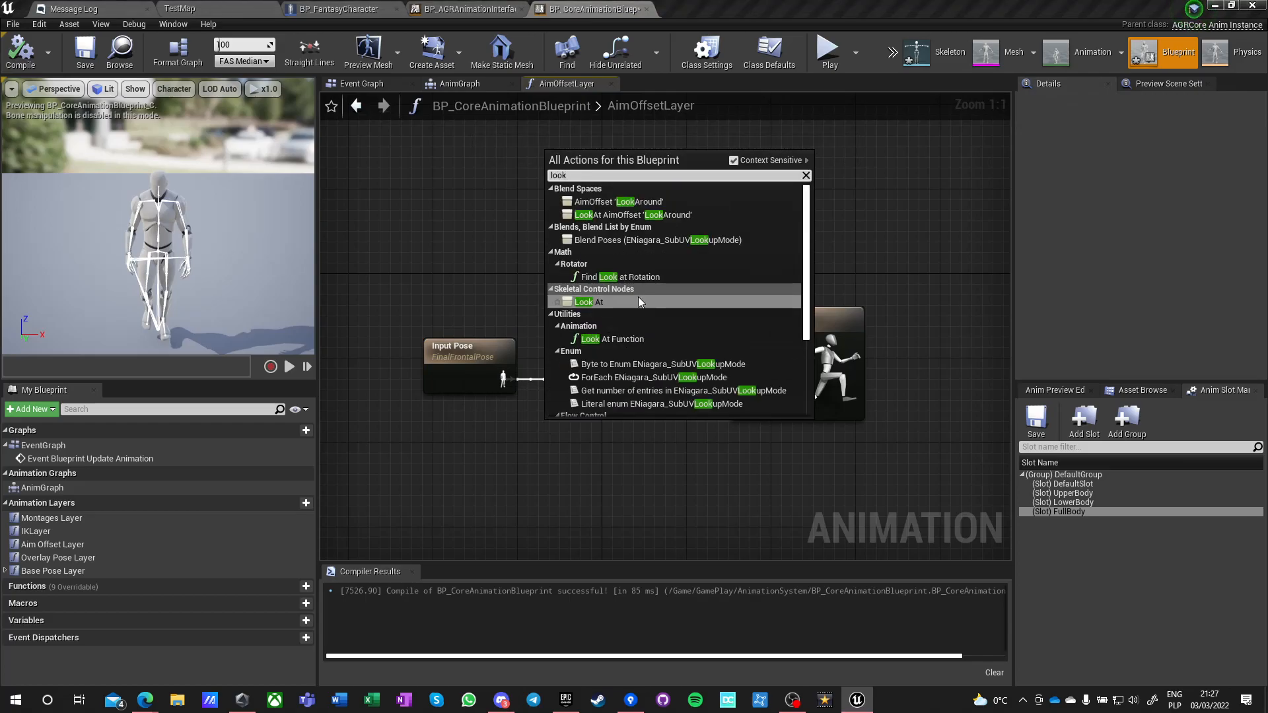
left_click(622, 204)
left_click_drag(503, 378, 562, 463)
left_click_drag(673, 463, 741, 375)
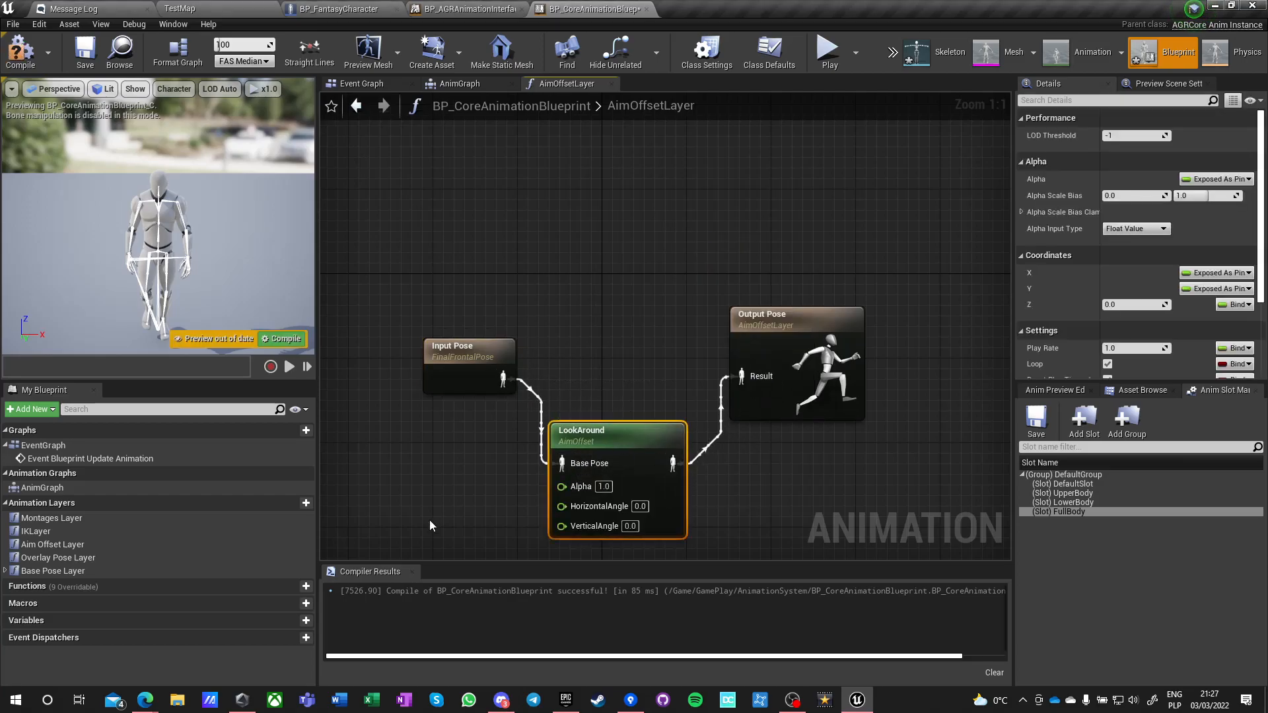
Add a Final Aim Offset getter, split it into X and Y, and connect them to LookAround's HorizontalAngle and VerticalAngle.
right_click(429, 522)
type("final aim offs")
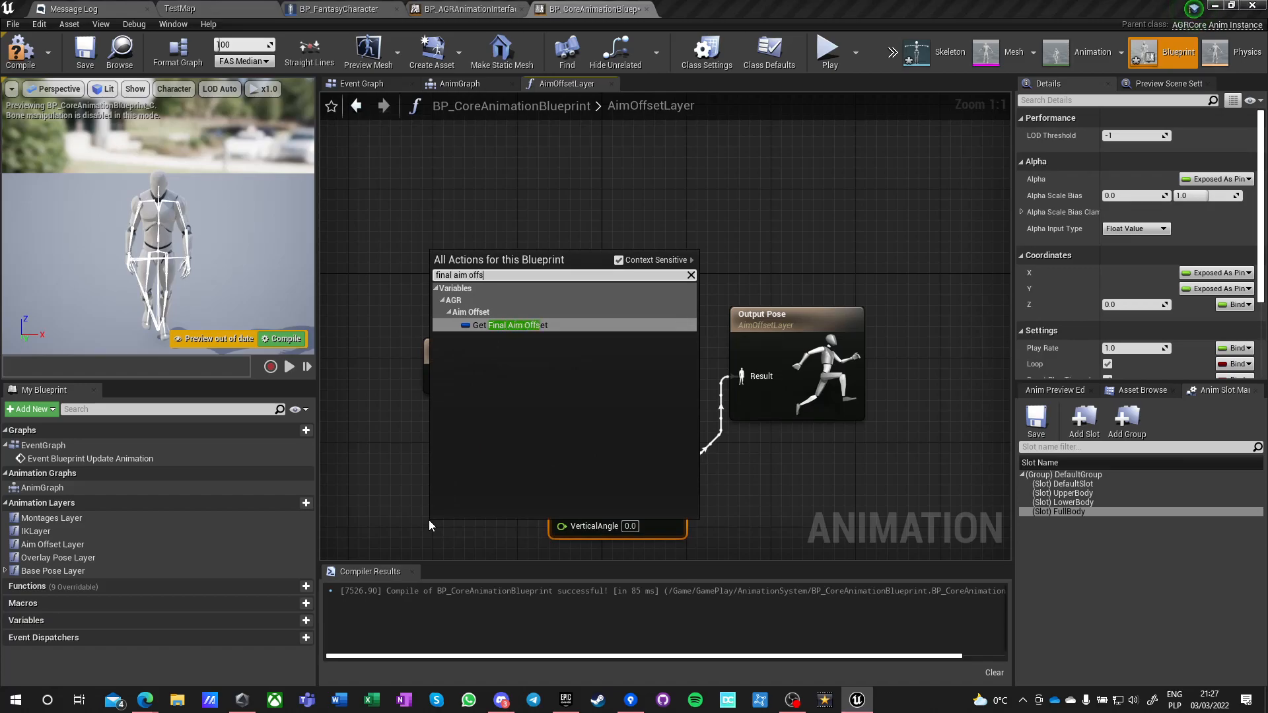
key("Return")
right_click_drag(429, 520, 548, 449)
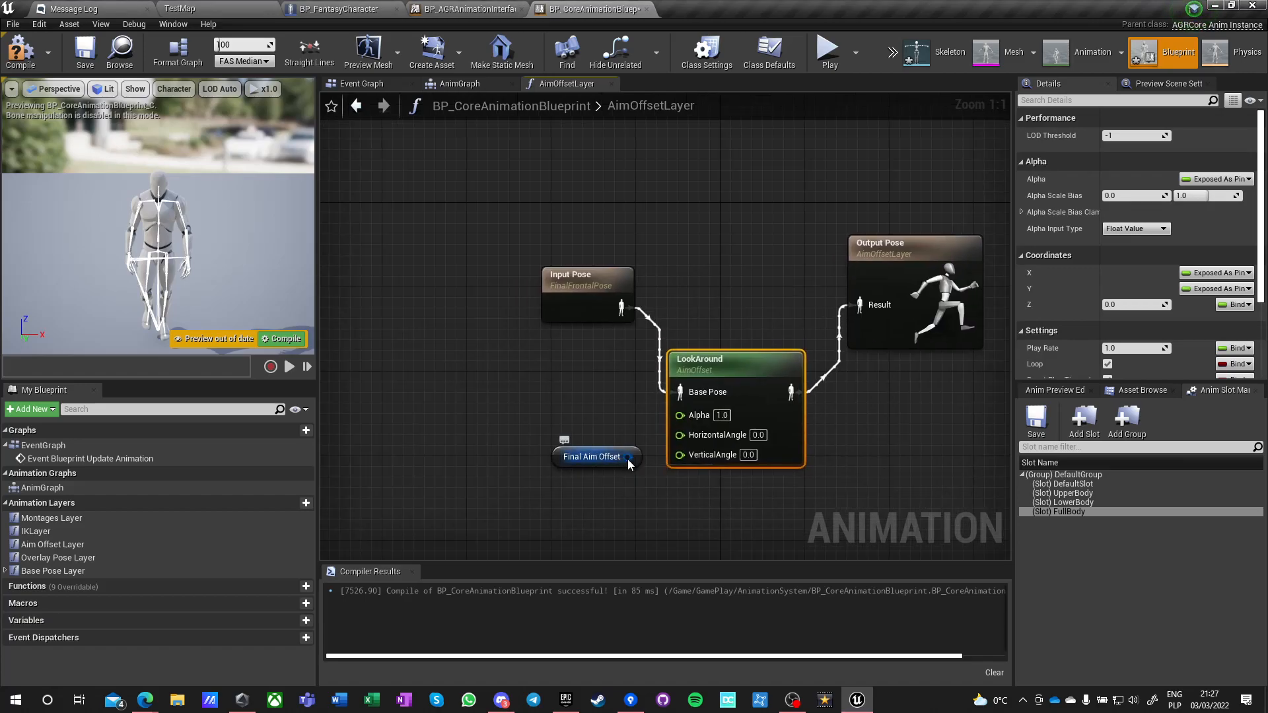
right_click(627, 458)
left_click(650, 480)
left_click_drag(622, 465, 546, 447)
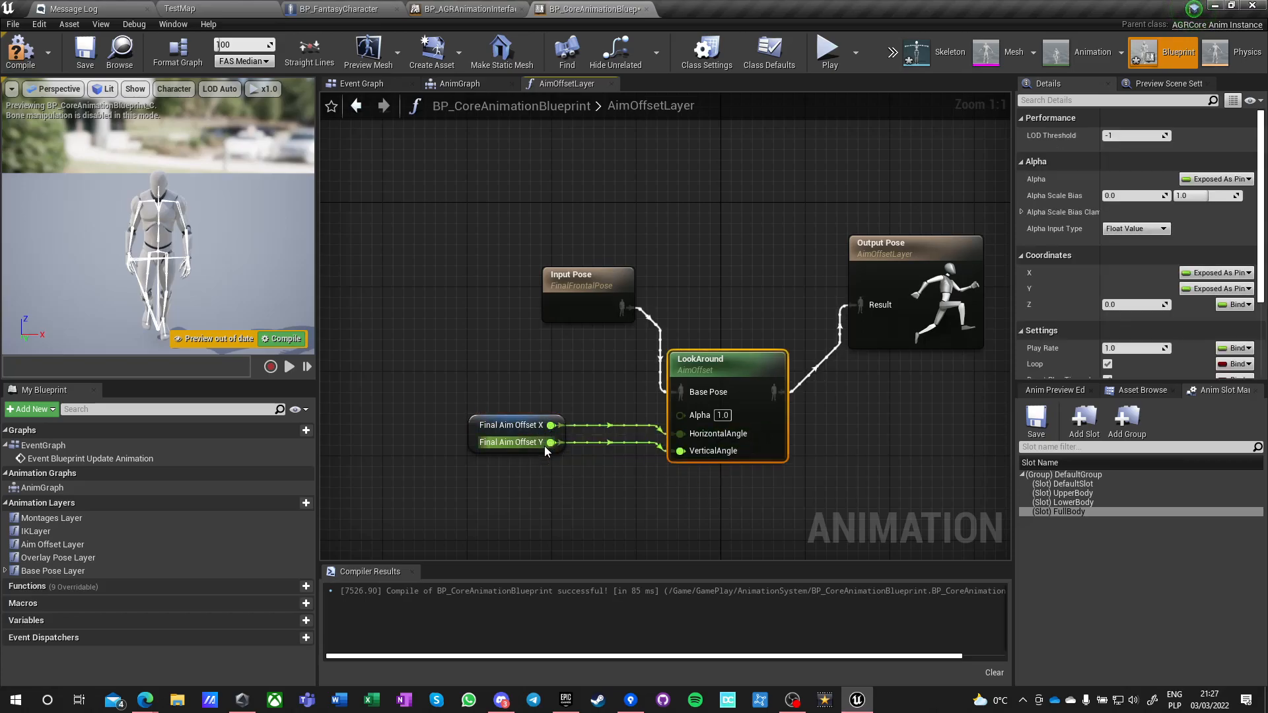
Align the Input Pose node above the Final Aim Offset node, compile and save the blueprint, and close the AimOffsetLayer graph.
left_click(495, 387)
left_click_drag(554, 301, 481, 331)
left_click(24, 52)
left_click(83, 53)
left_click(648, 243)
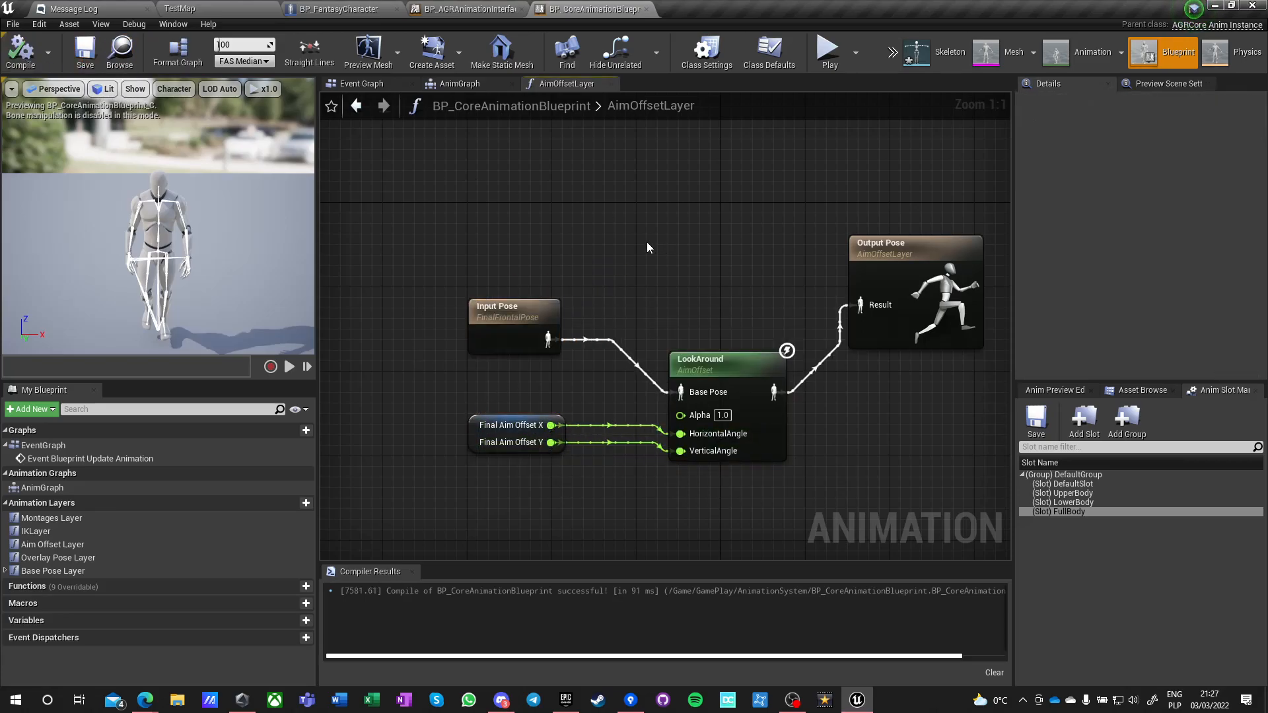
left_click(611, 84)
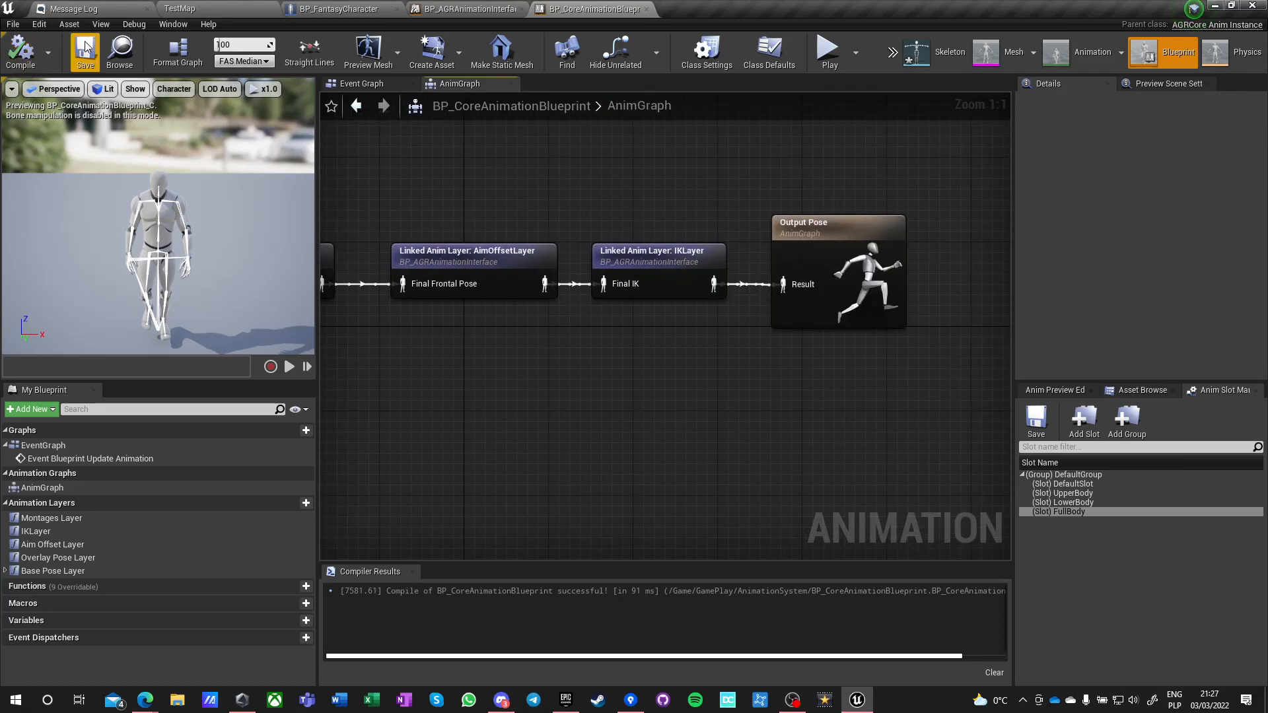
Line up the Crouch node with the Un Crouch node in the BP_FantasyCharacter event graph.
left_click(448, 12)
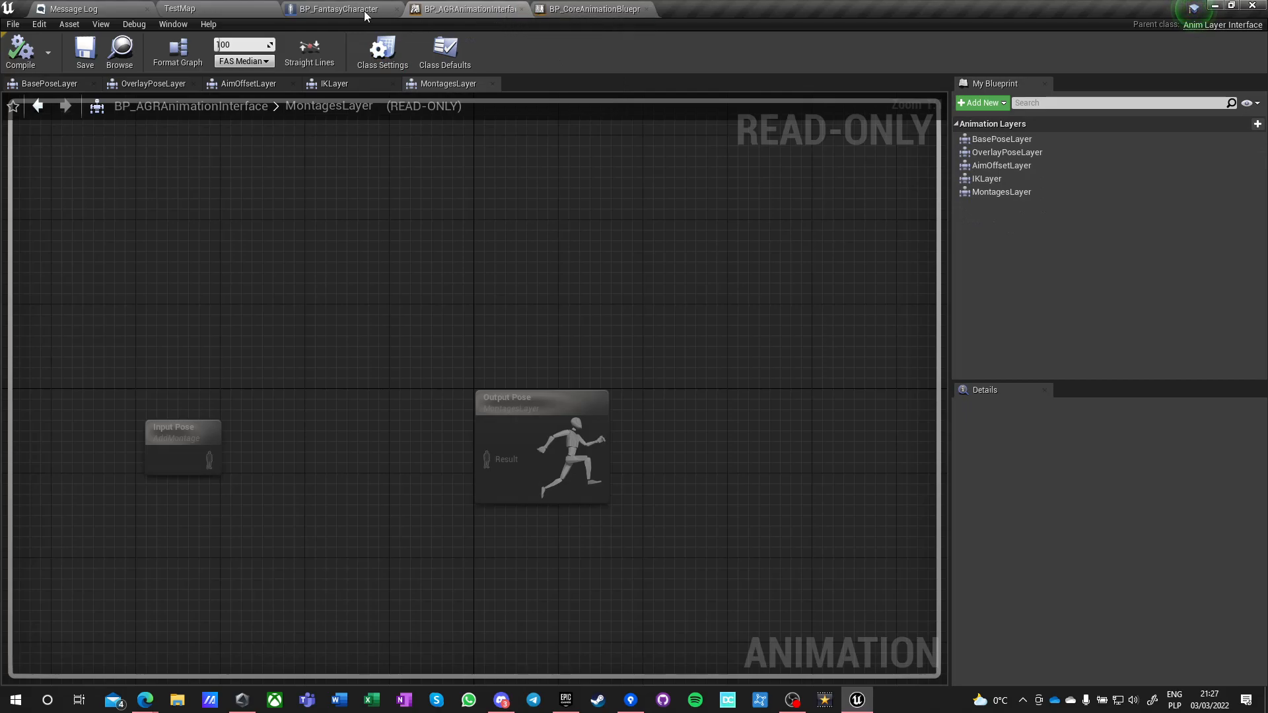
left_click(338, 11)
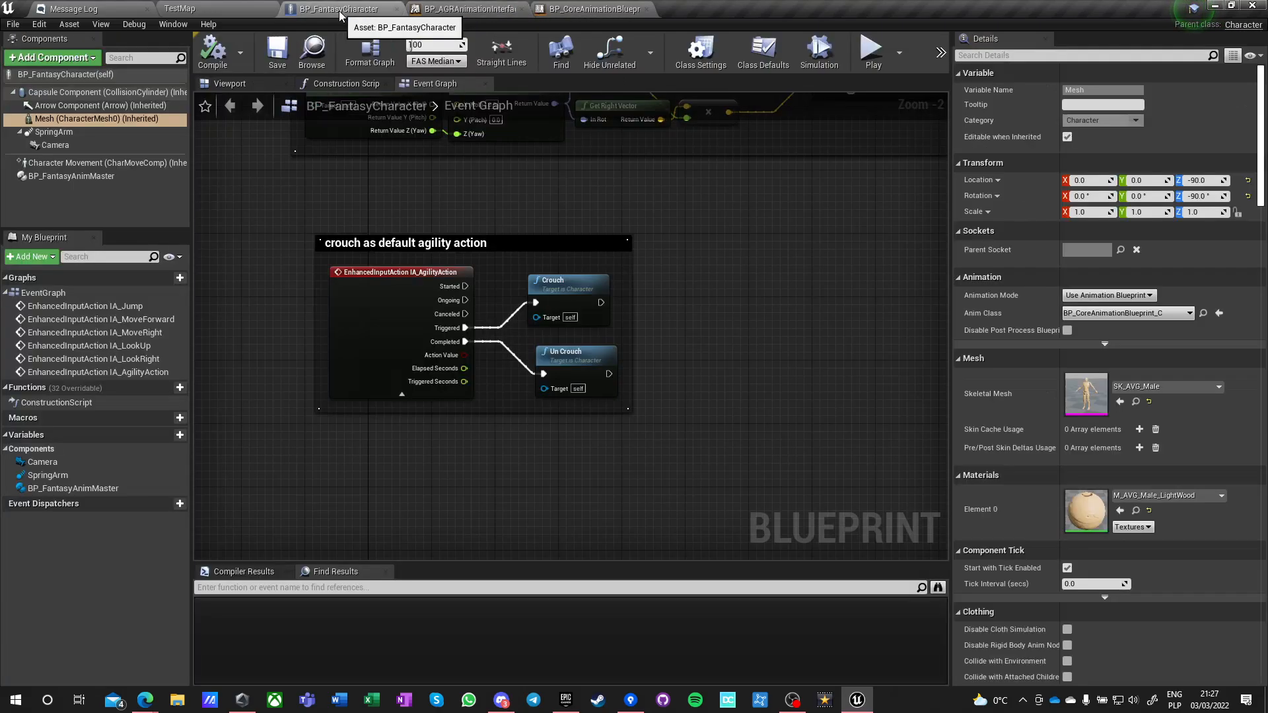
left_click_drag(558, 291, 565, 291)
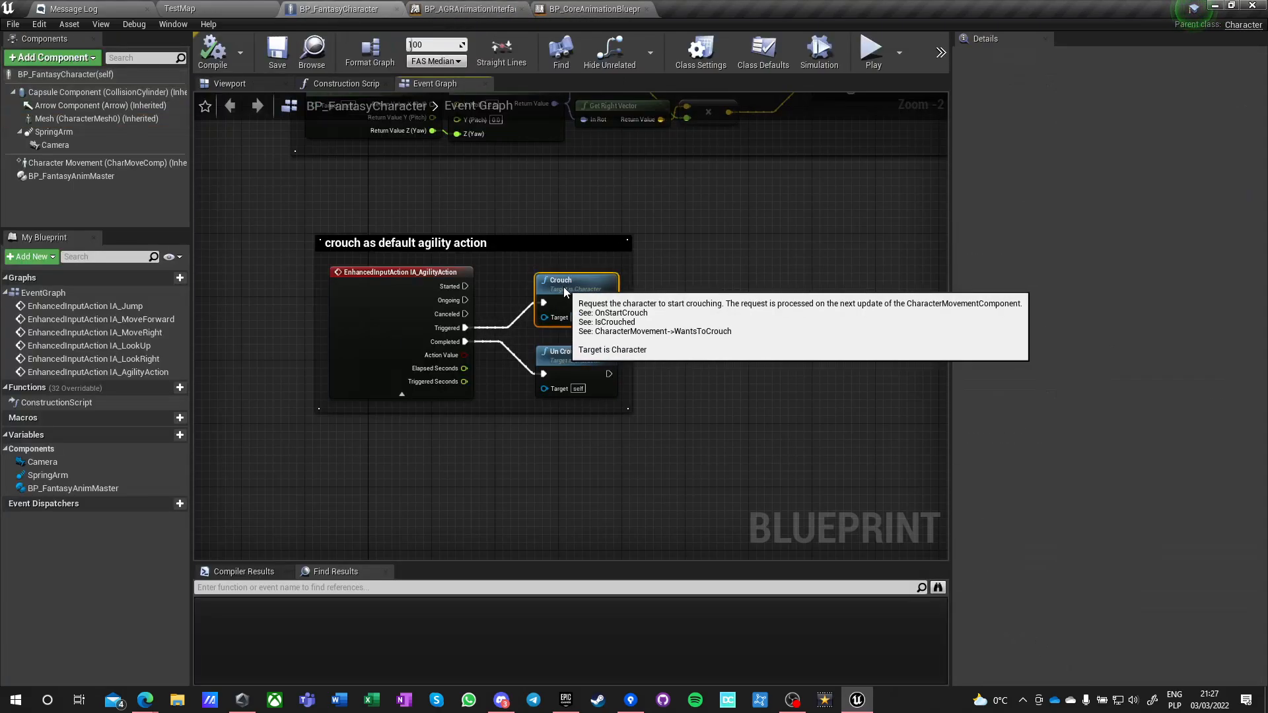
left_click(287, 239)
Play TestMap full screen, run the character around to check its movement and stopping animations, and end the session.
left_click(198, 9)
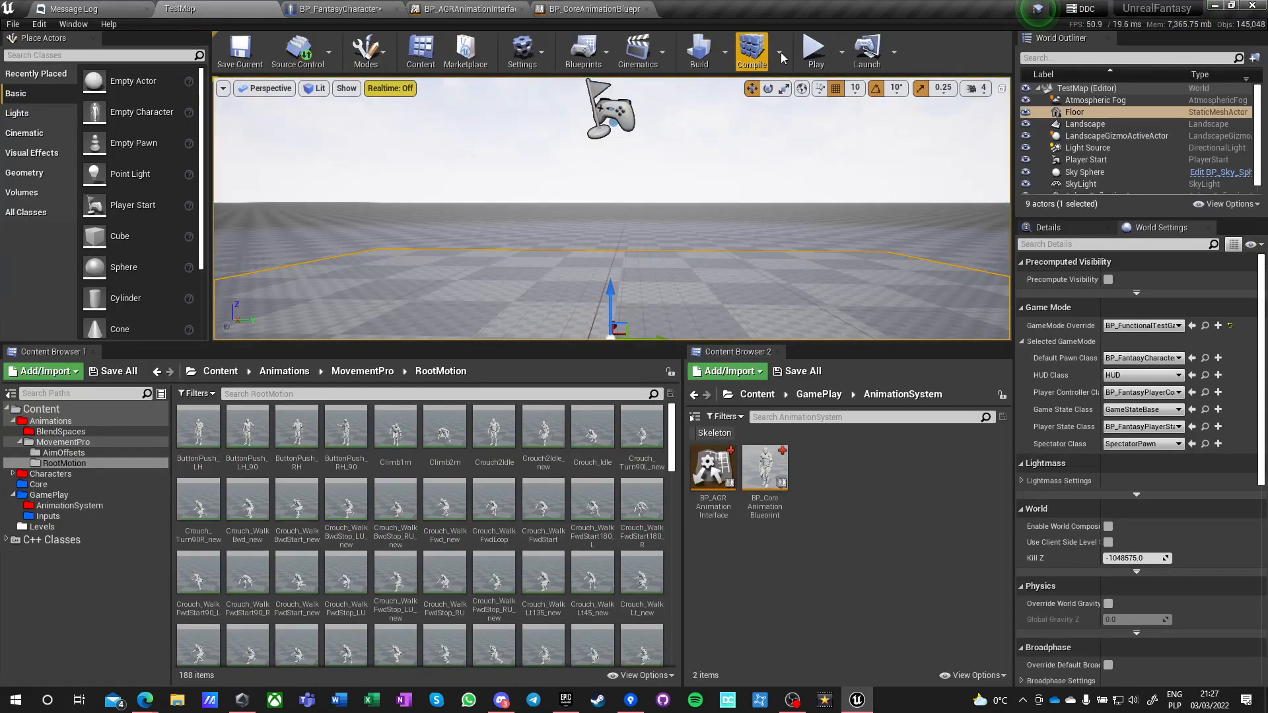
left_click(814, 51)
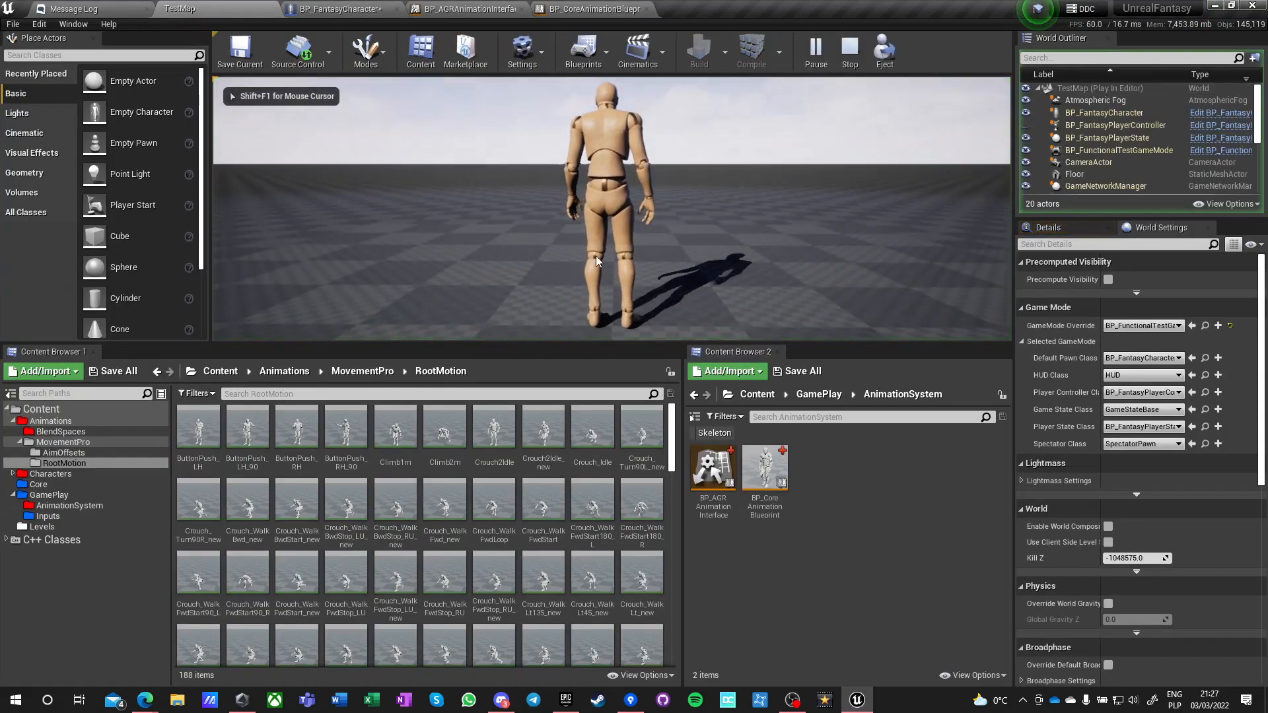
key("F11")
key("w")
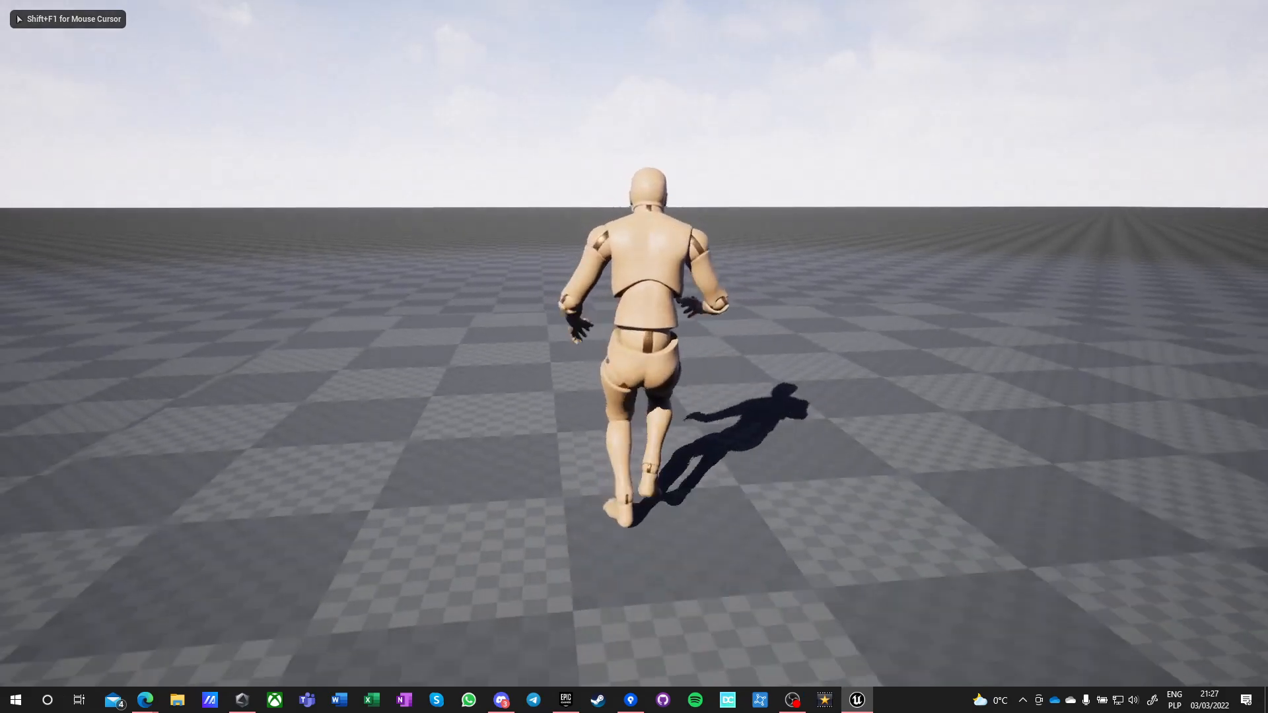
key("d")
key("w")
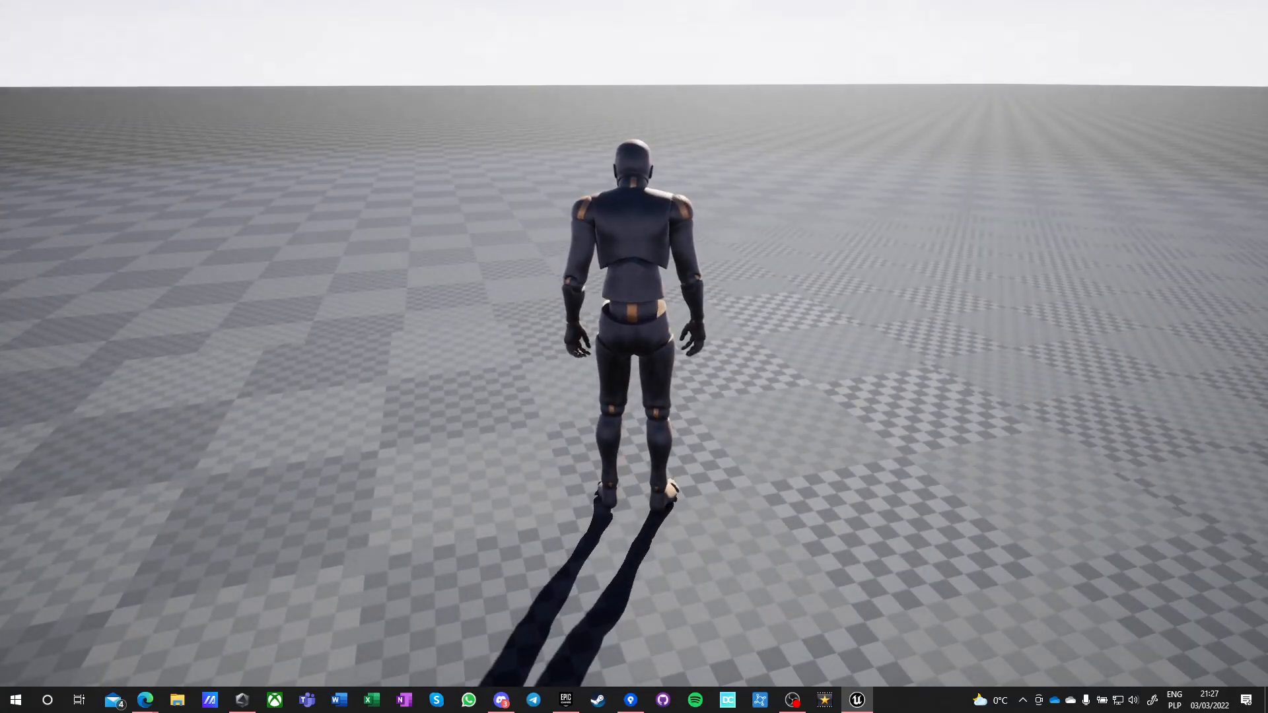
key("w")
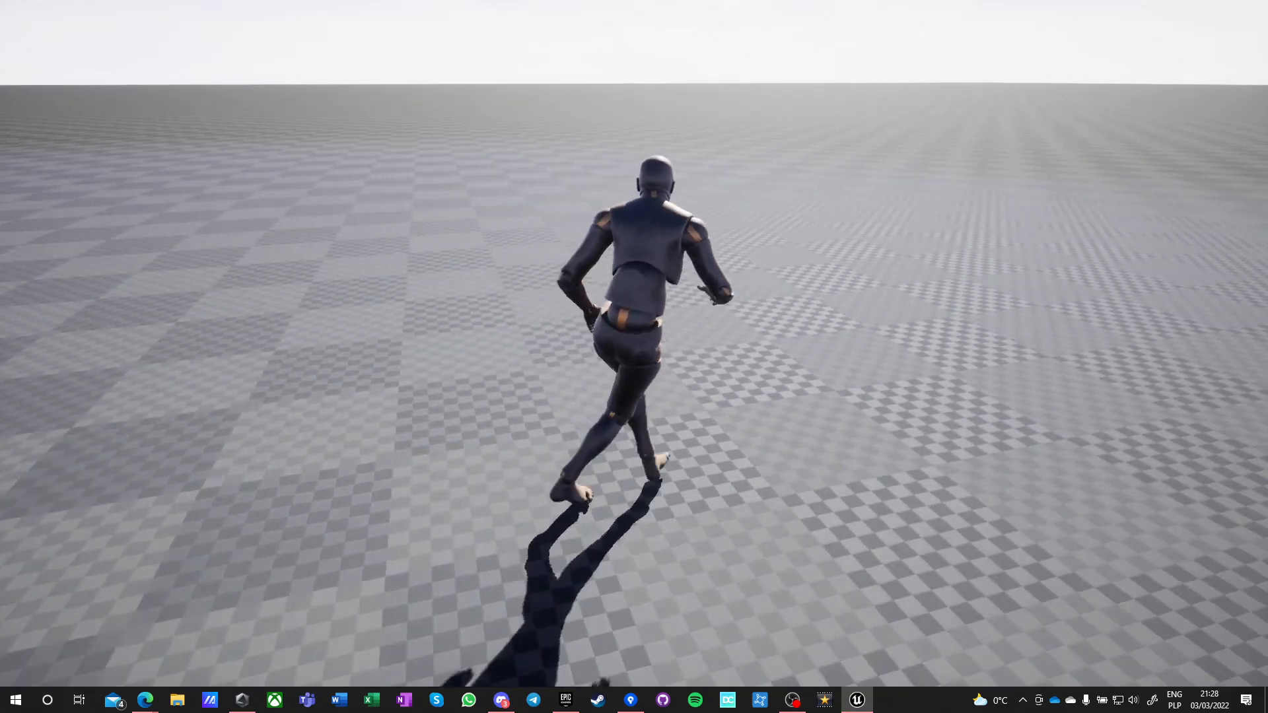
key("Escape")
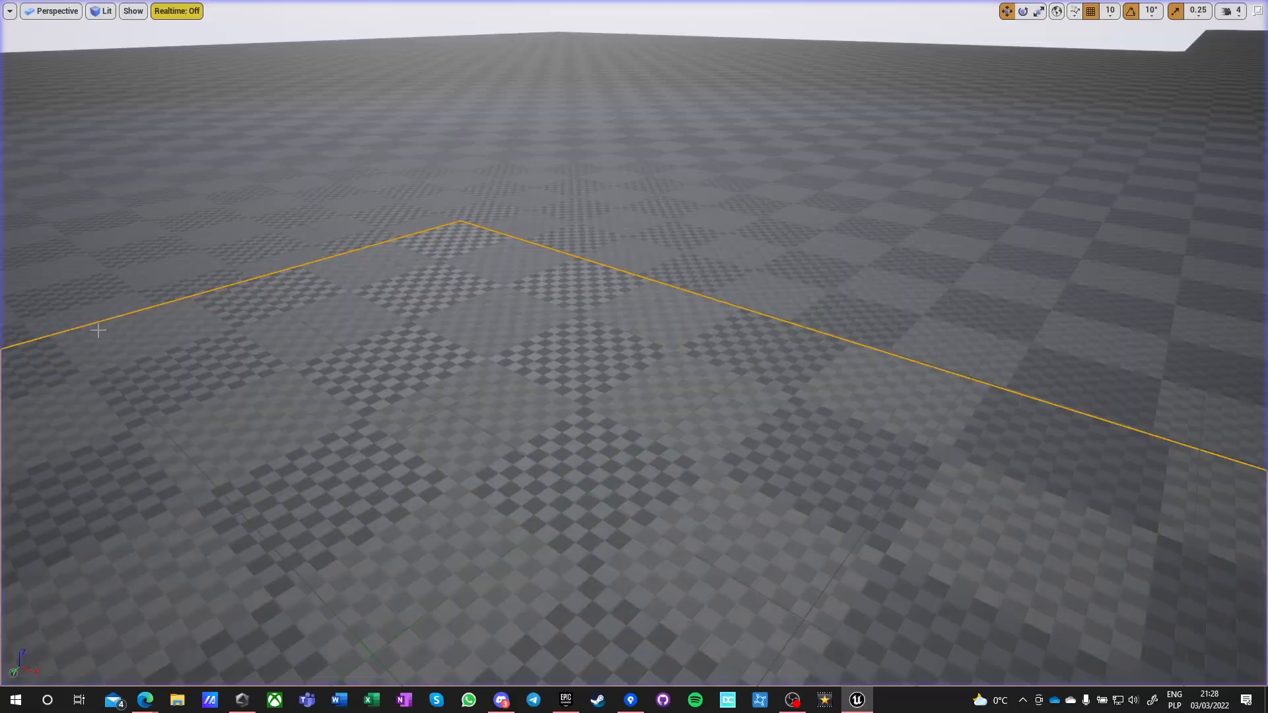
key("F11")
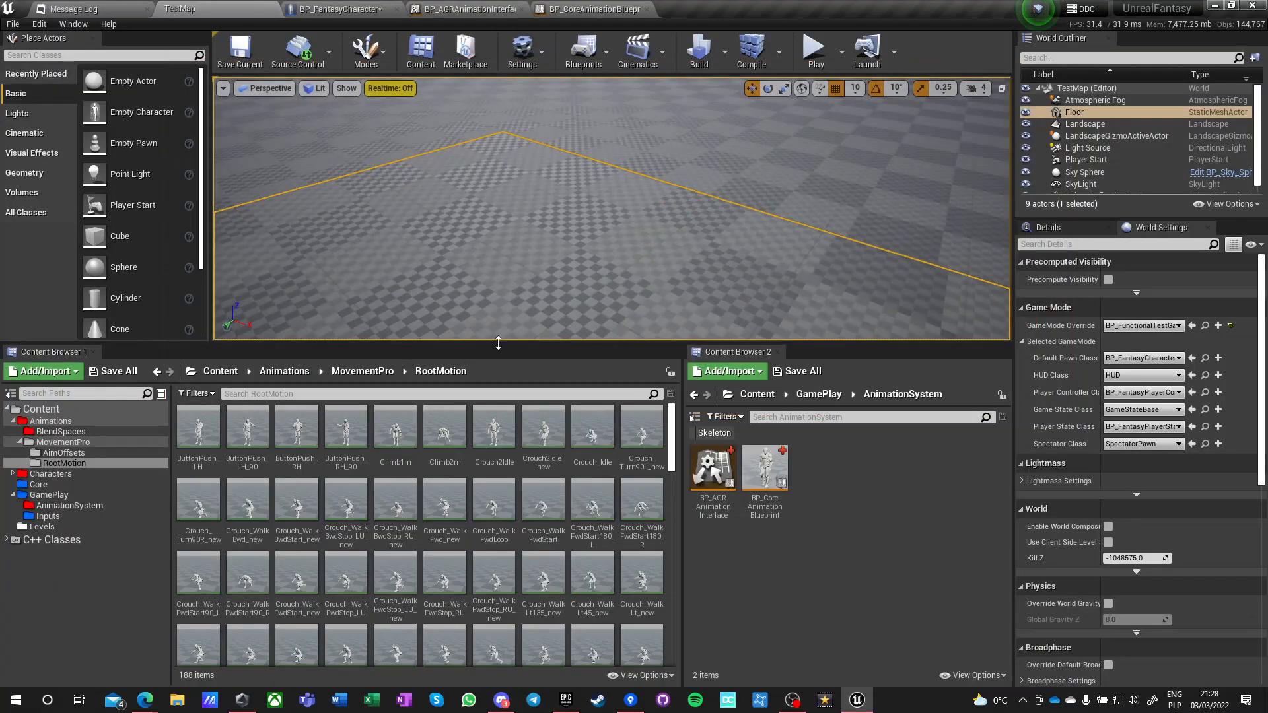
Open the GroundedMovement state machine inside BasePoseLayer and set the Moving-to-Idle transition's blend Duration to 0.4.
left_click(582, 12)
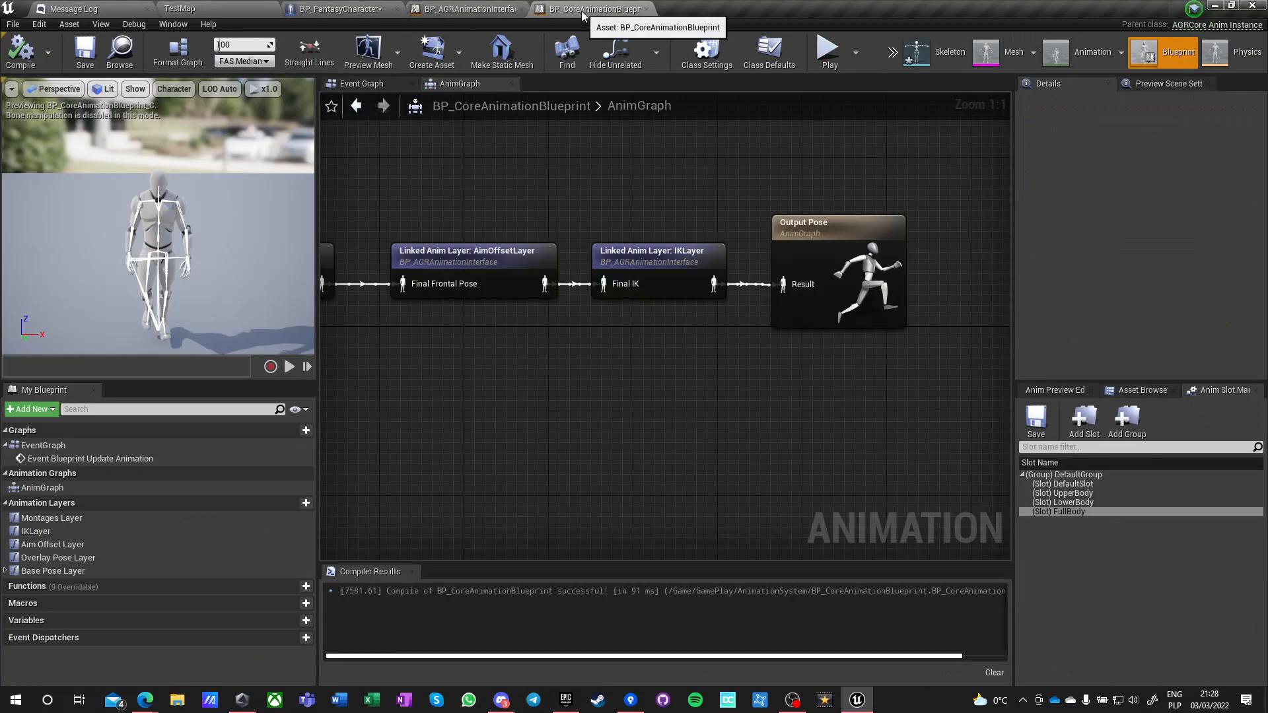
right_click_drag(381, 406, 952, 390)
right_click_drag(506, 367, 559, 398)
double_click(461, 273)
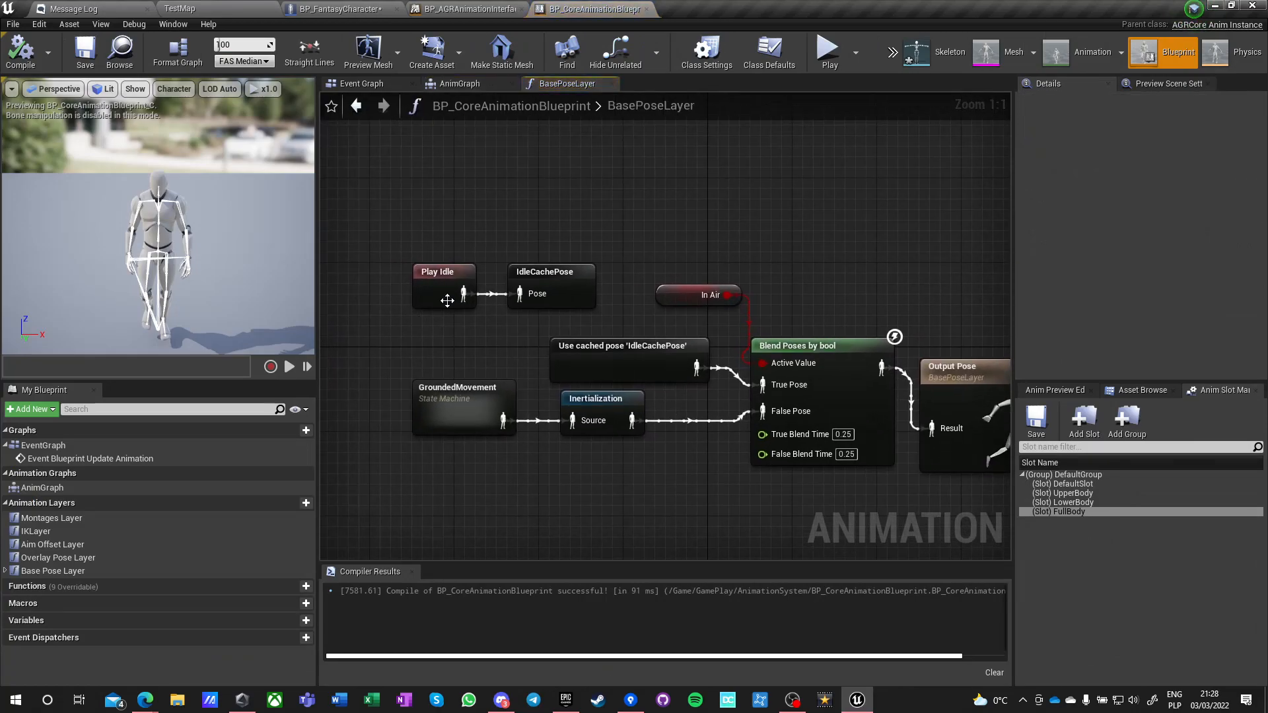
left_click(439, 410)
right_click_drag(439, 410, 430, 360)
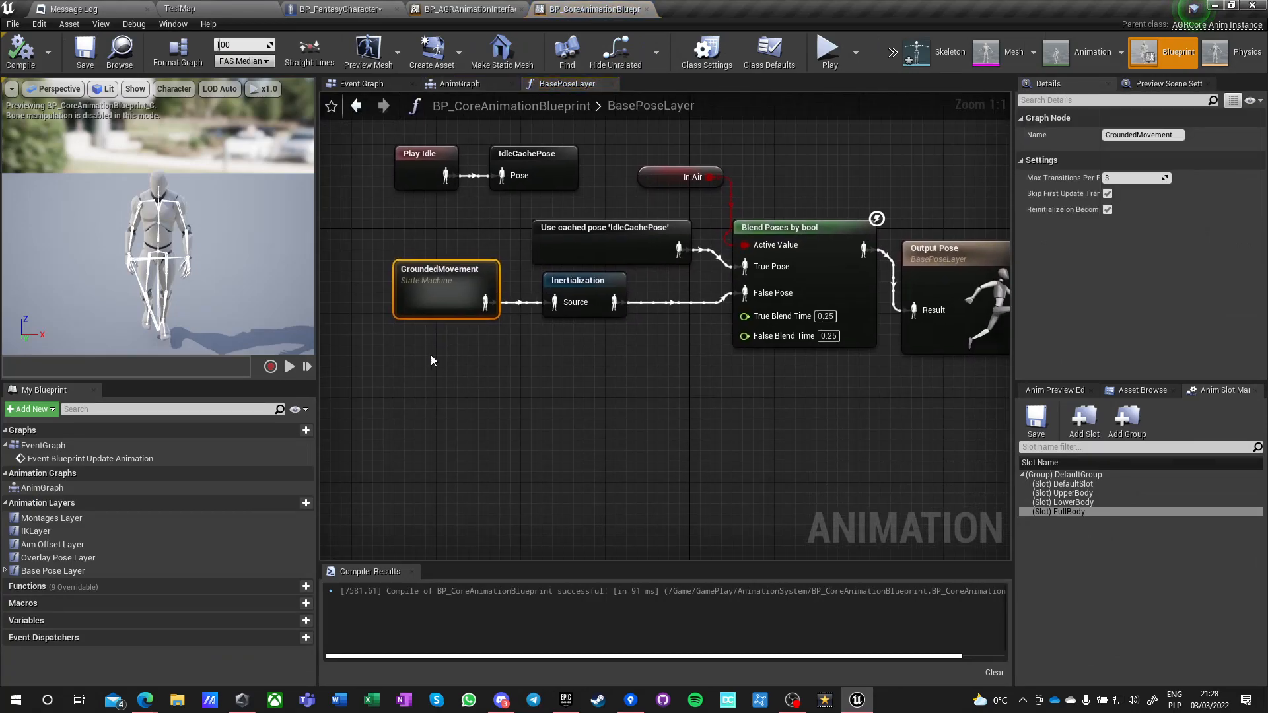
double_click(442, 291)
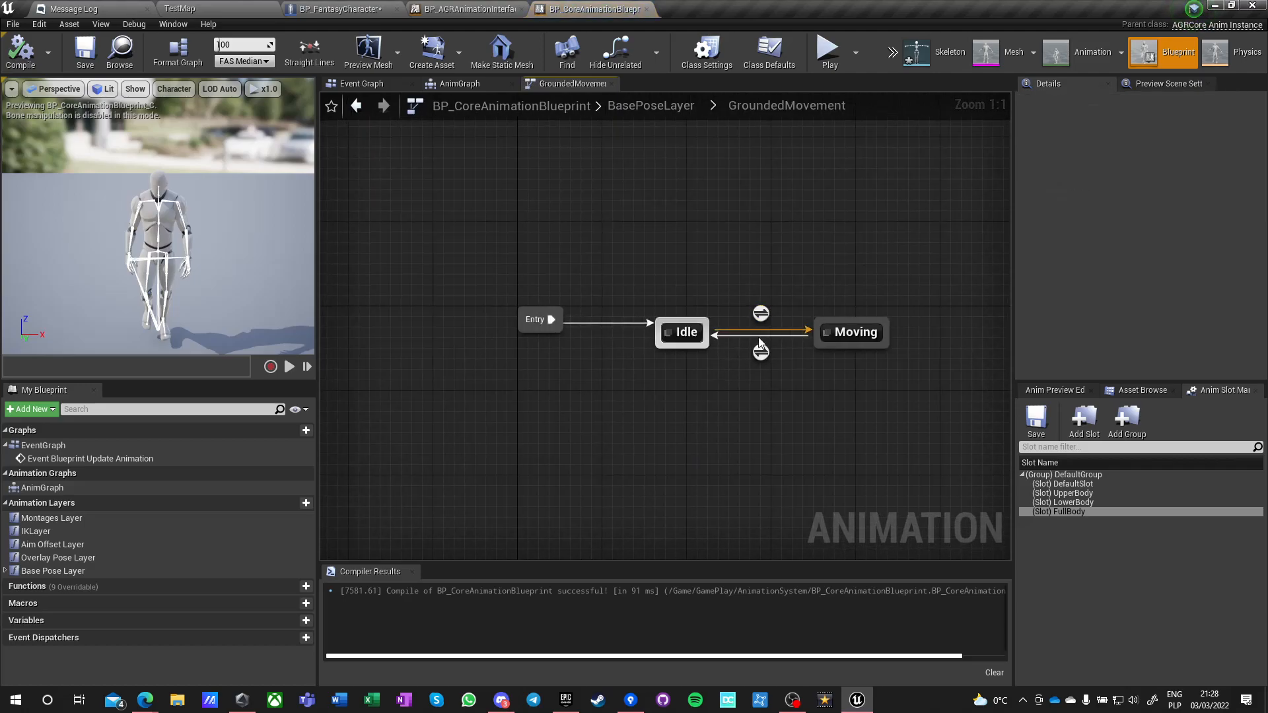
left_click(760, 352)
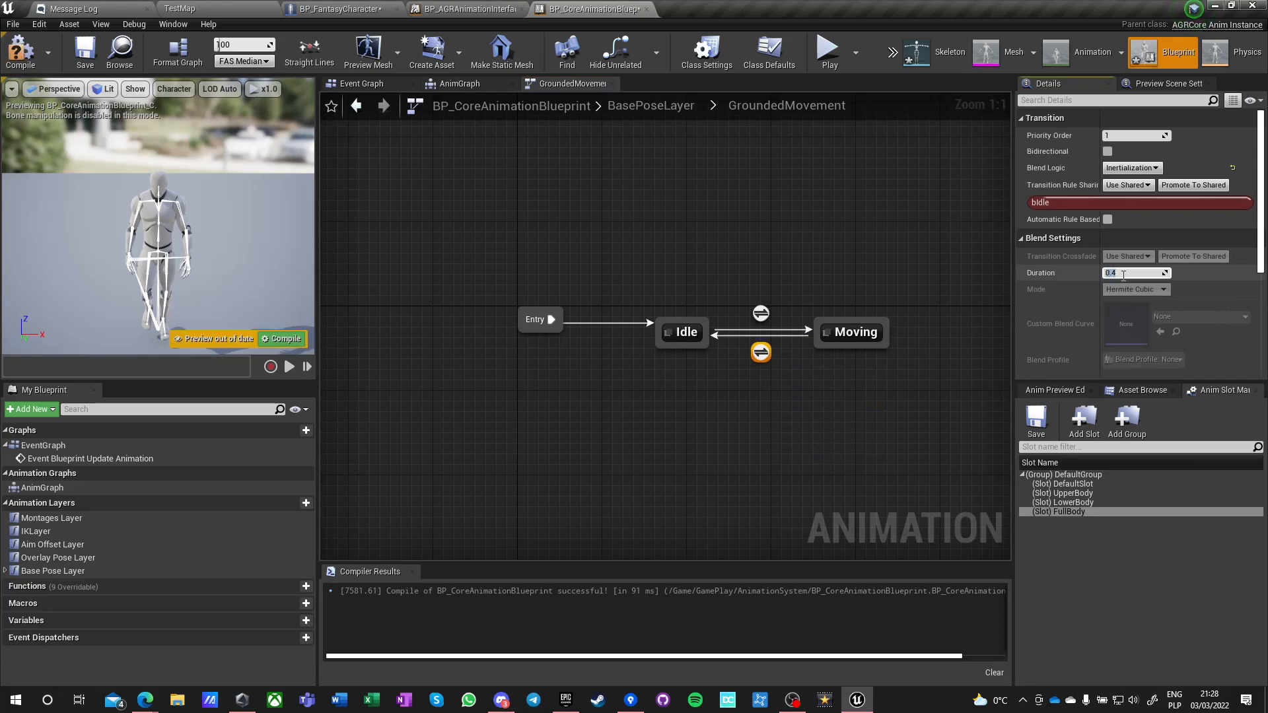
In the Stop state of IdleStateMAchine, set the Play WalkFwdStop_RU node's Start Position to 0.25, and compile and save.
left_click(683, 332)
double_click(683, 332)
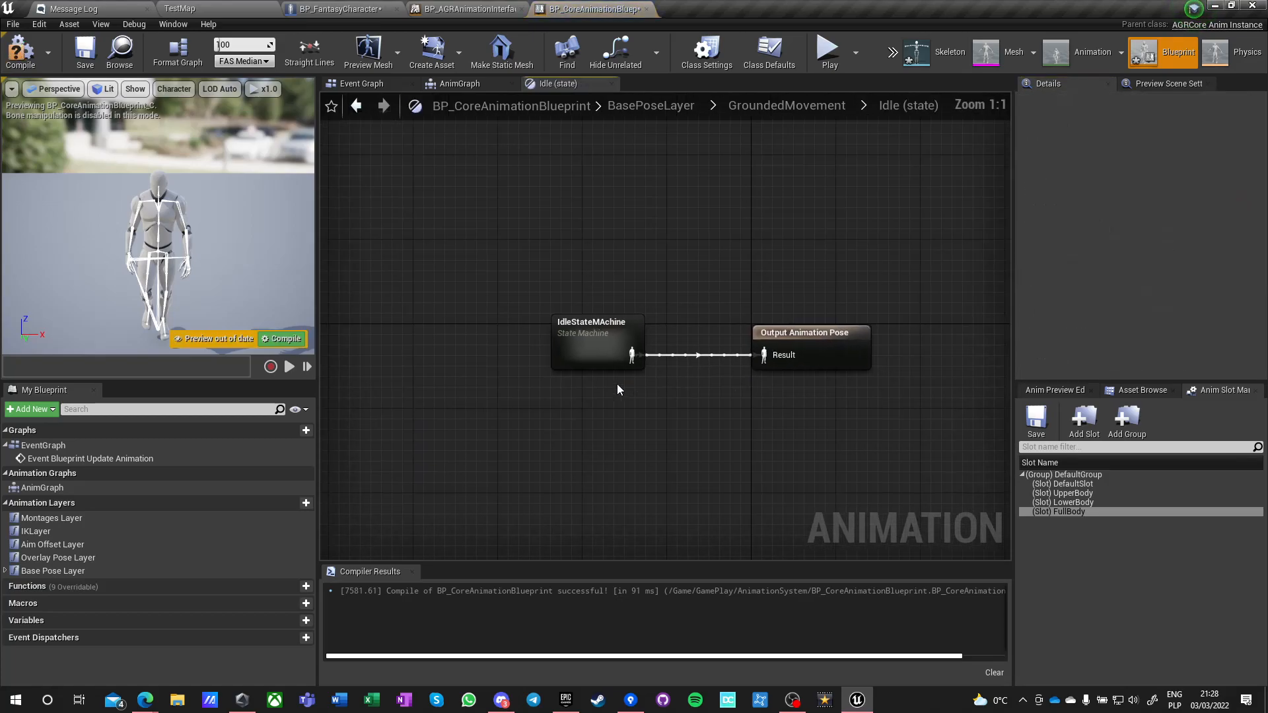
double_click(602, 355)
left_click(618, 271)
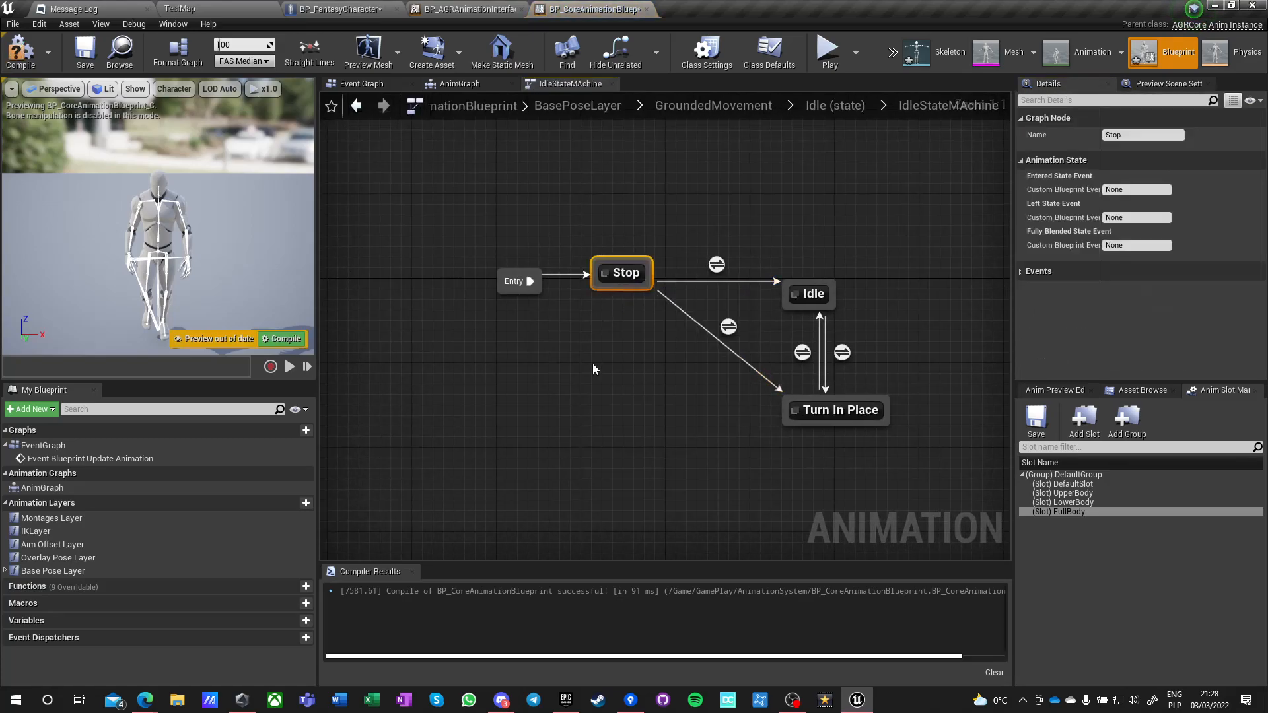
double_click(574, 258)
left_click(617, 334)
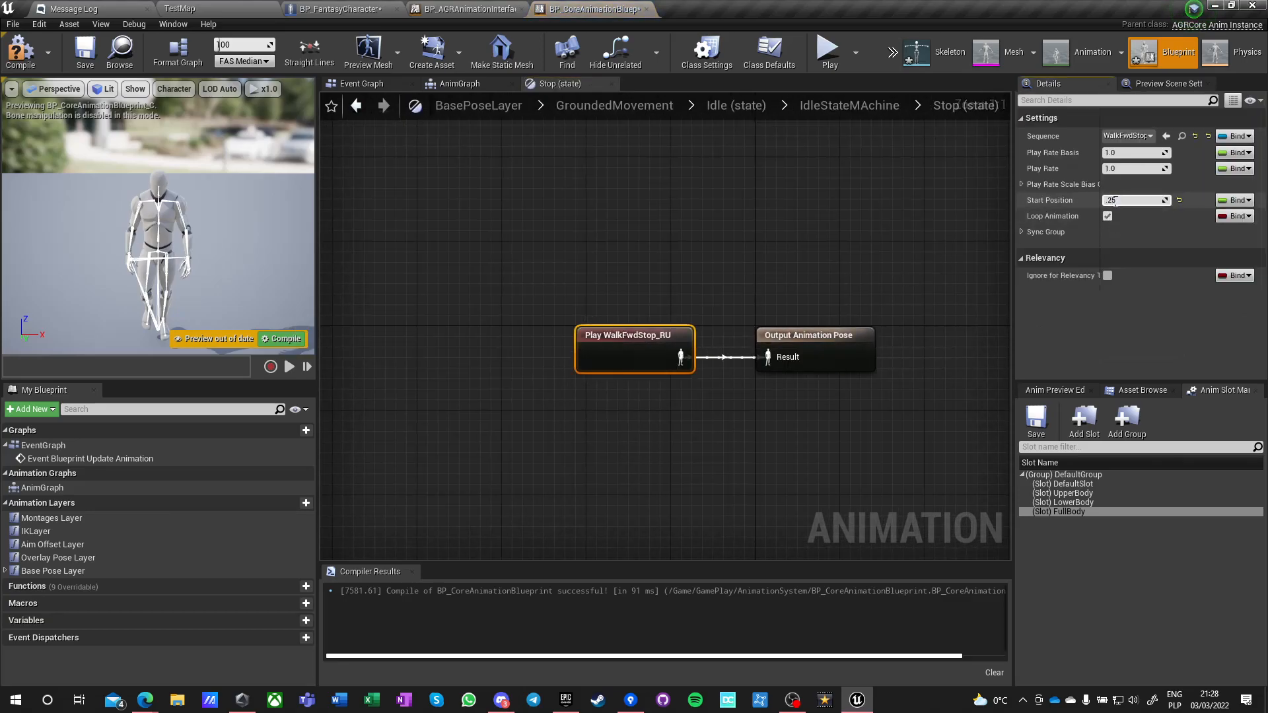
left_click(620, 197)
left_click(20, 52)
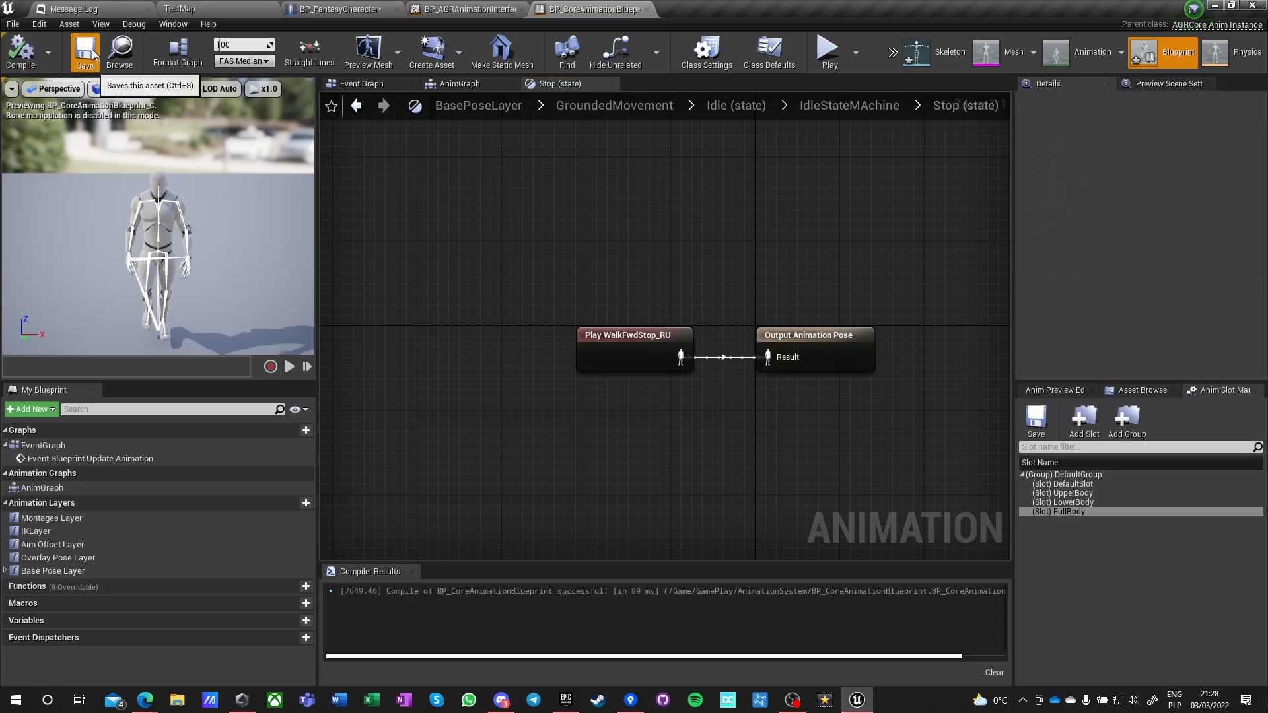
Add a Play WalkFwdStop_LU node below the Play WalkFwdStop_RU node and set its Start Position to 0.25.
right_click(588, 409)
type("walk fwd")
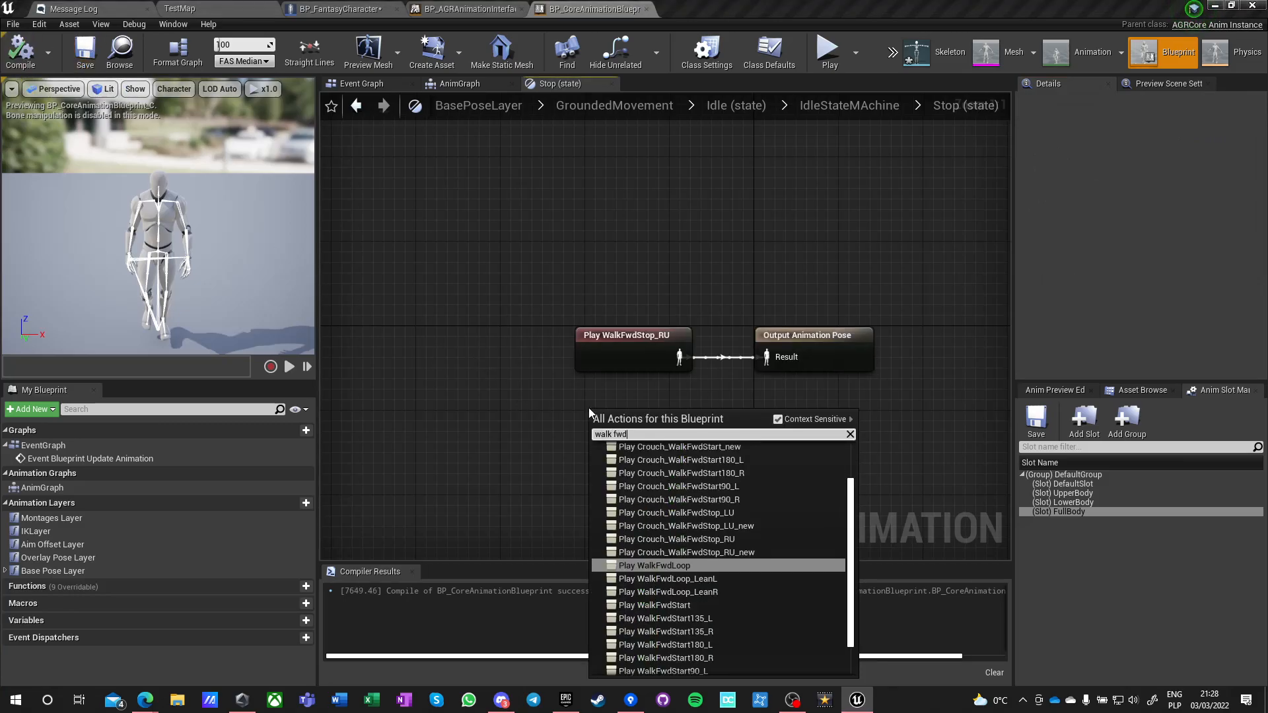
type(" lu")
key("Up")
key("Up")
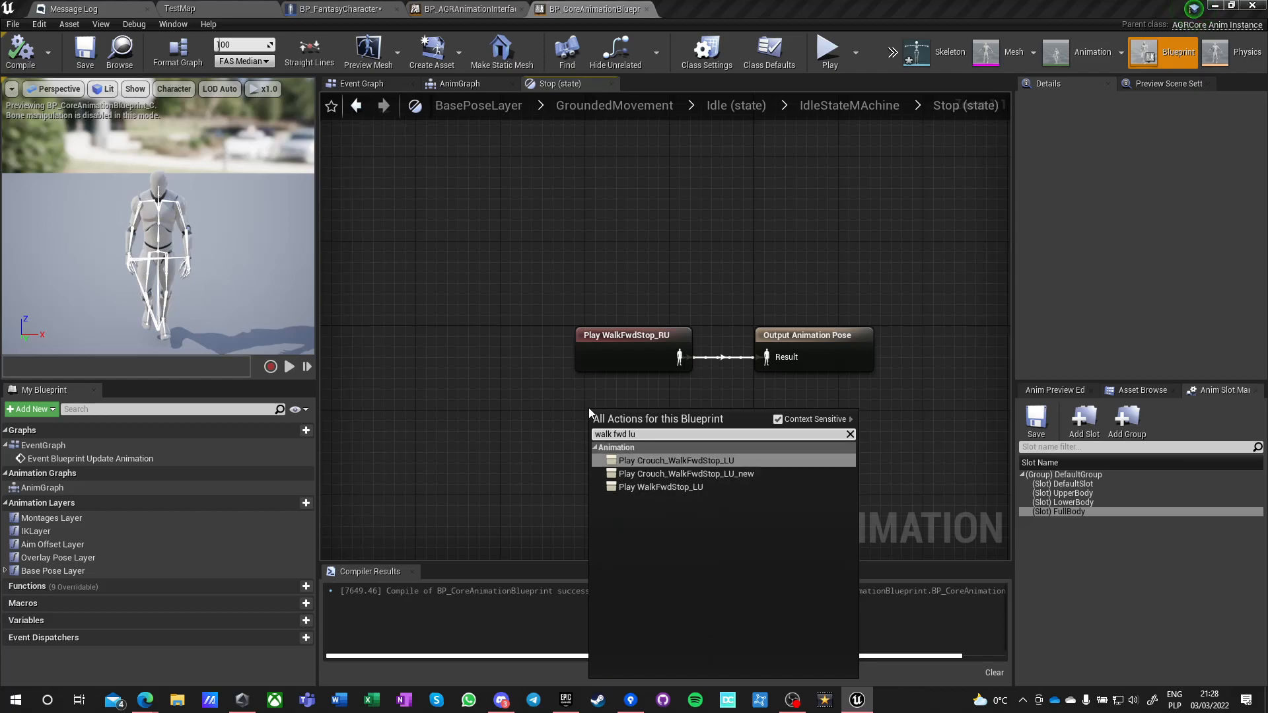
key("Down")
key("Down")
key("Return")
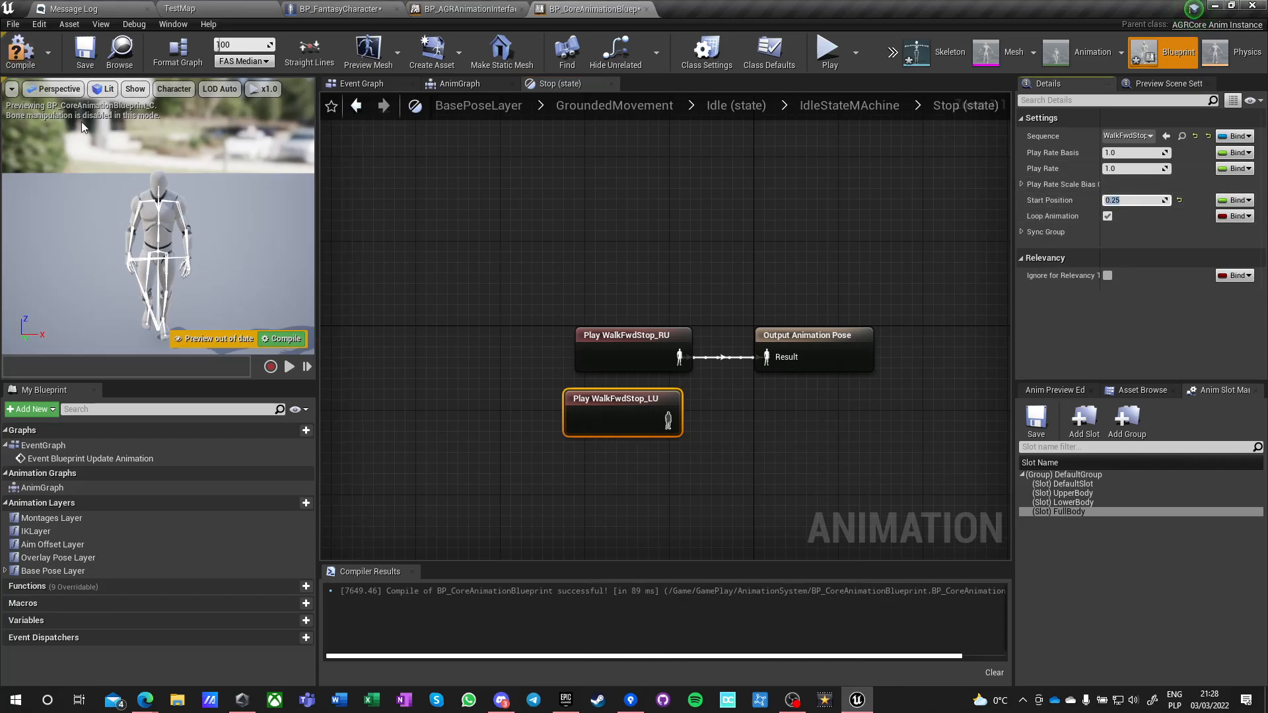
Playtest the character by walking it forward and sideways to check the WalkFwdStop_RU stopping animation, and end the session.
left_click(827, 50)
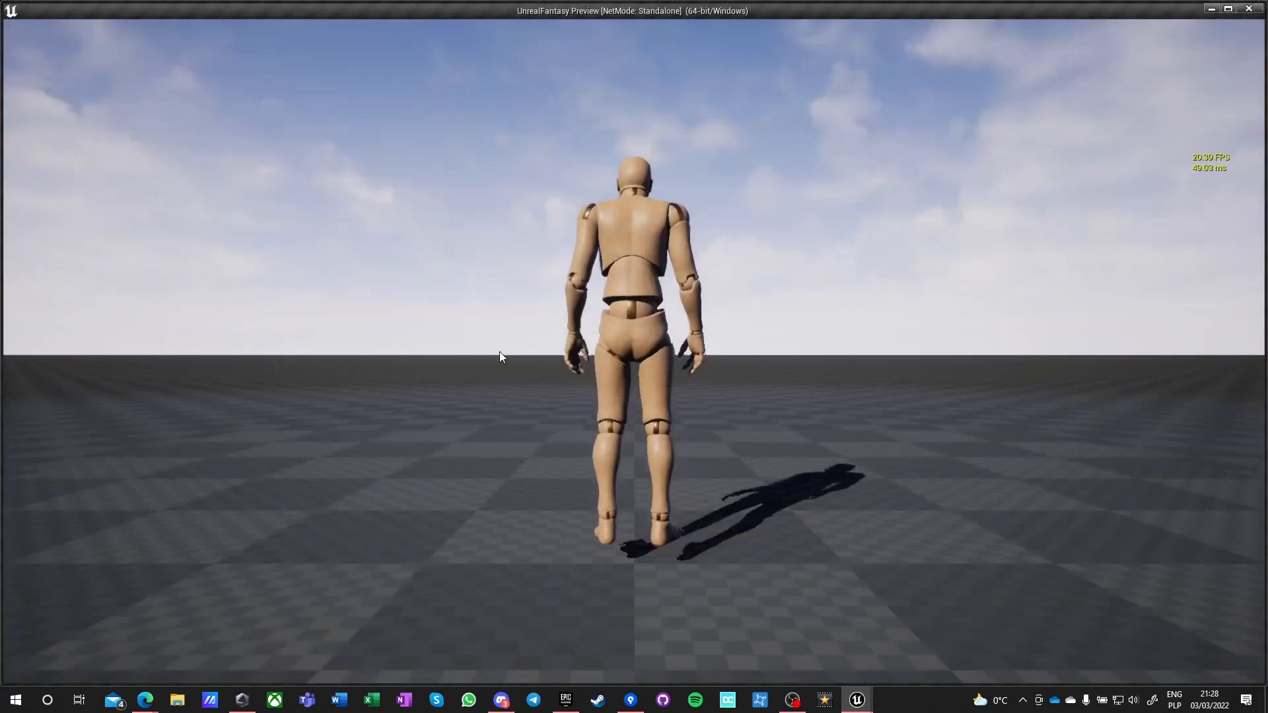
key("w")
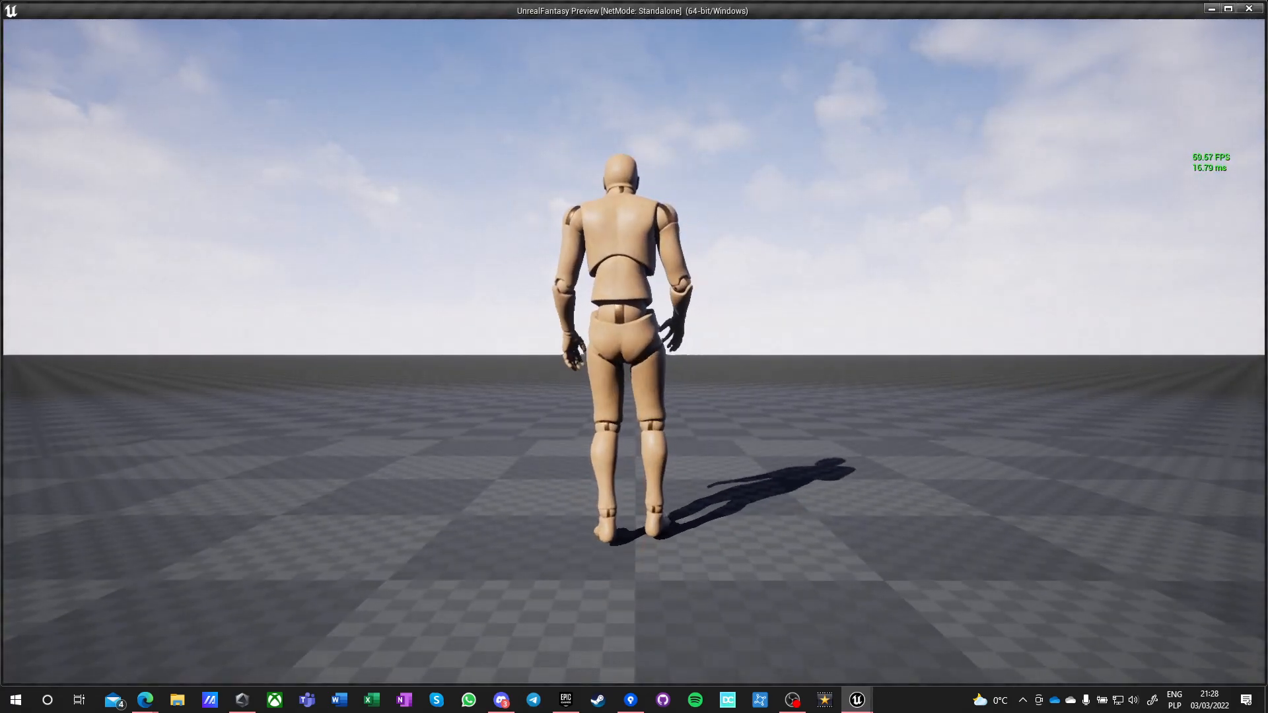
key("d")
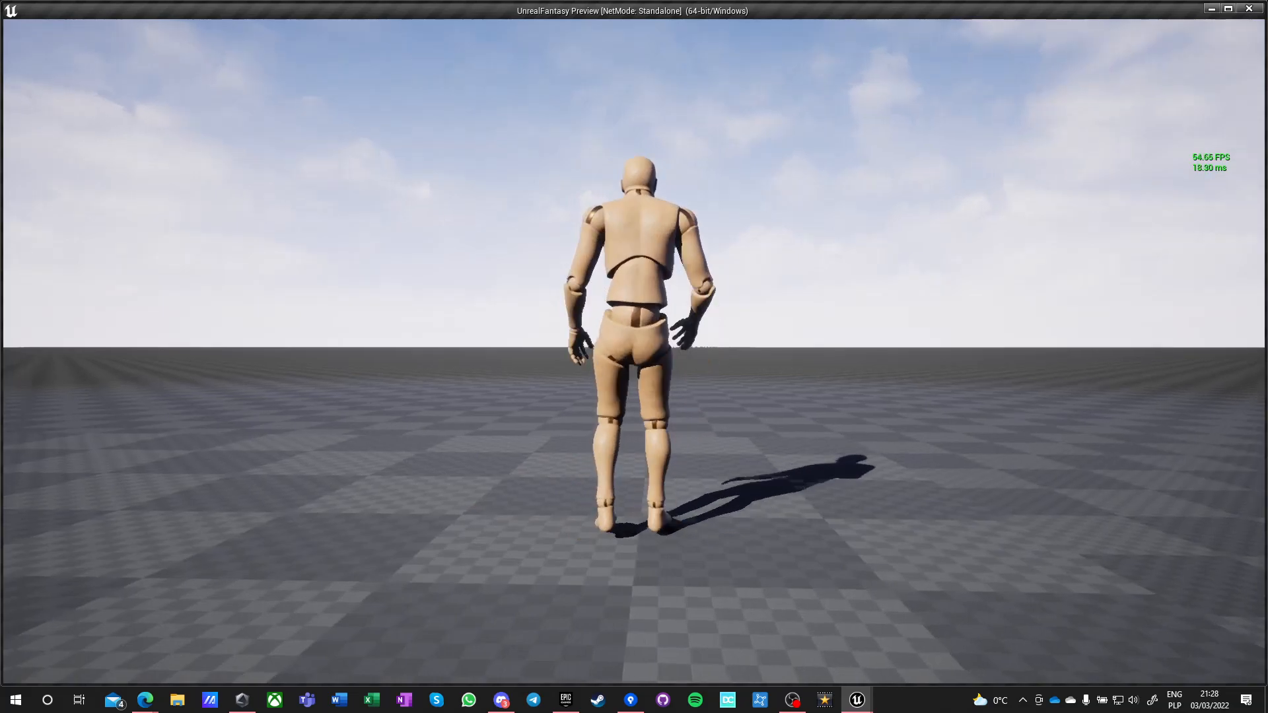
key("w")
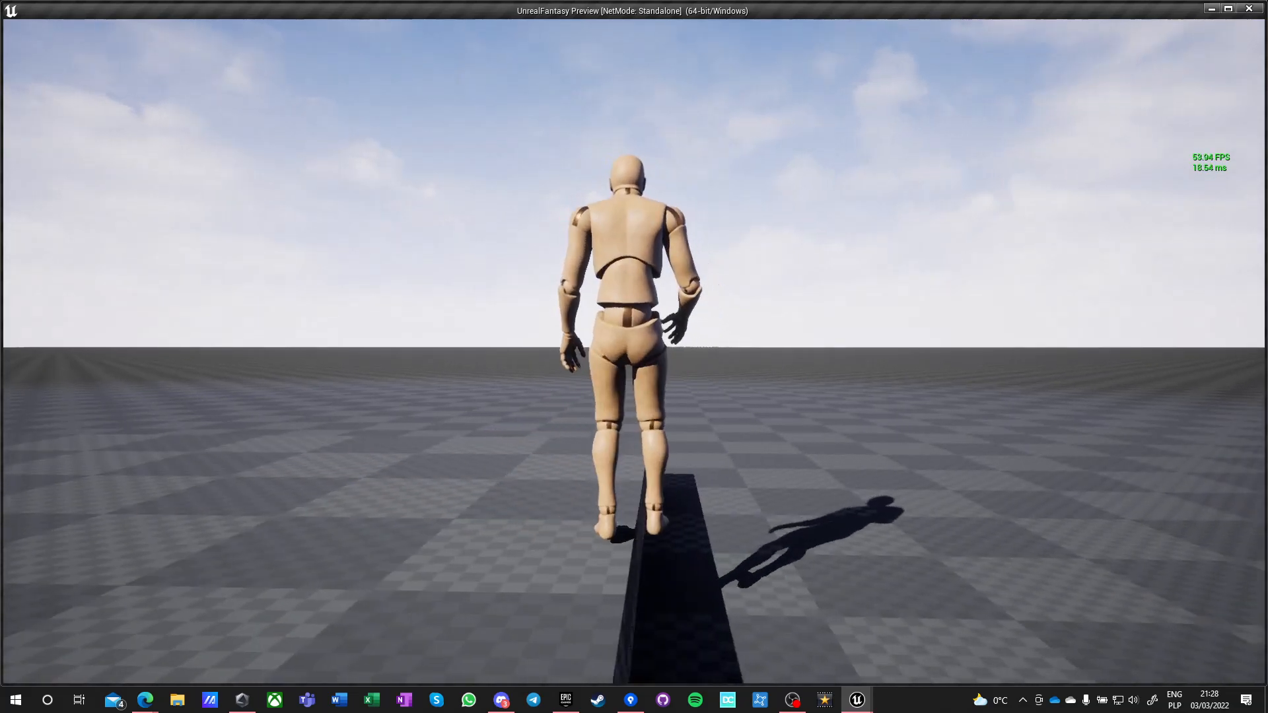
key("d")
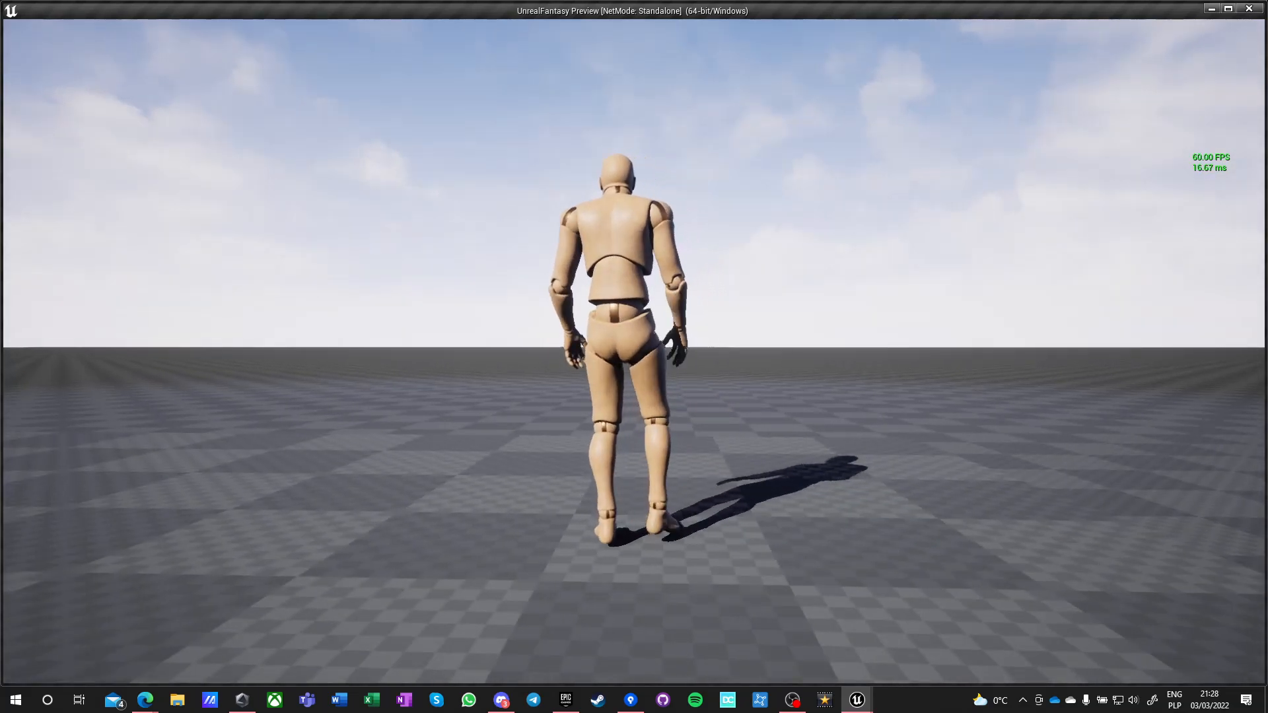
key("w")
key("d")
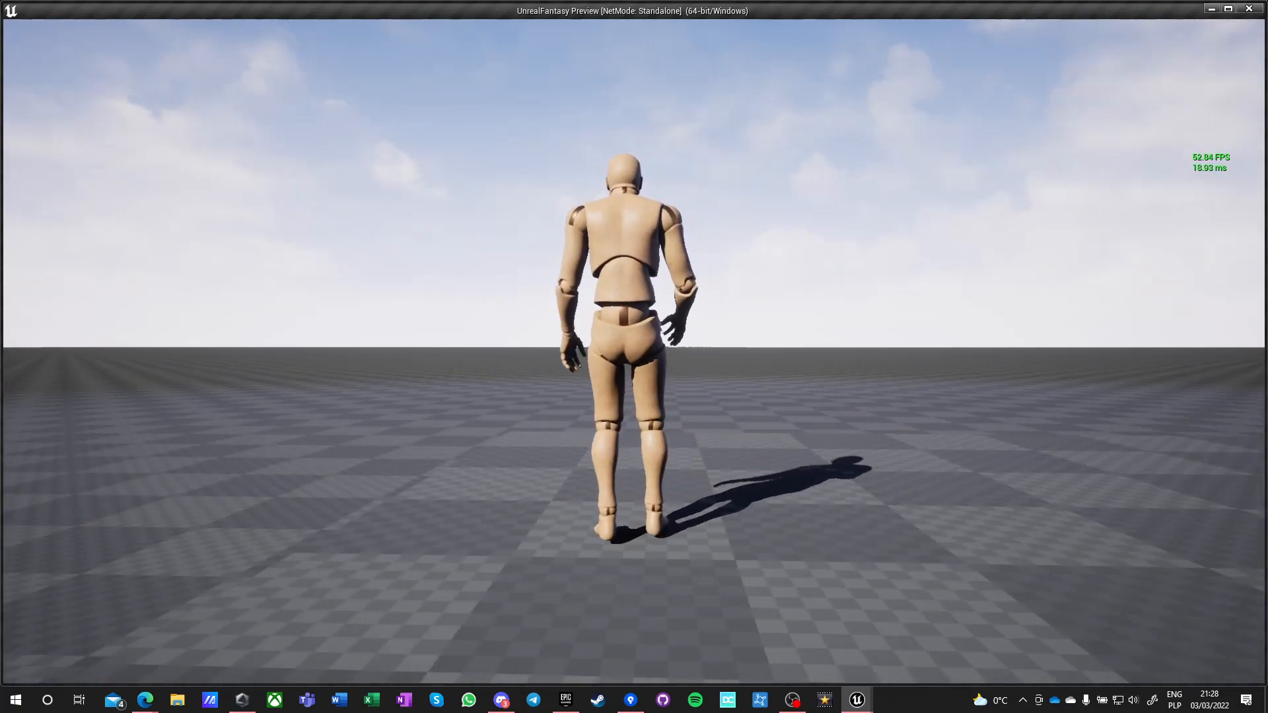
key("d")
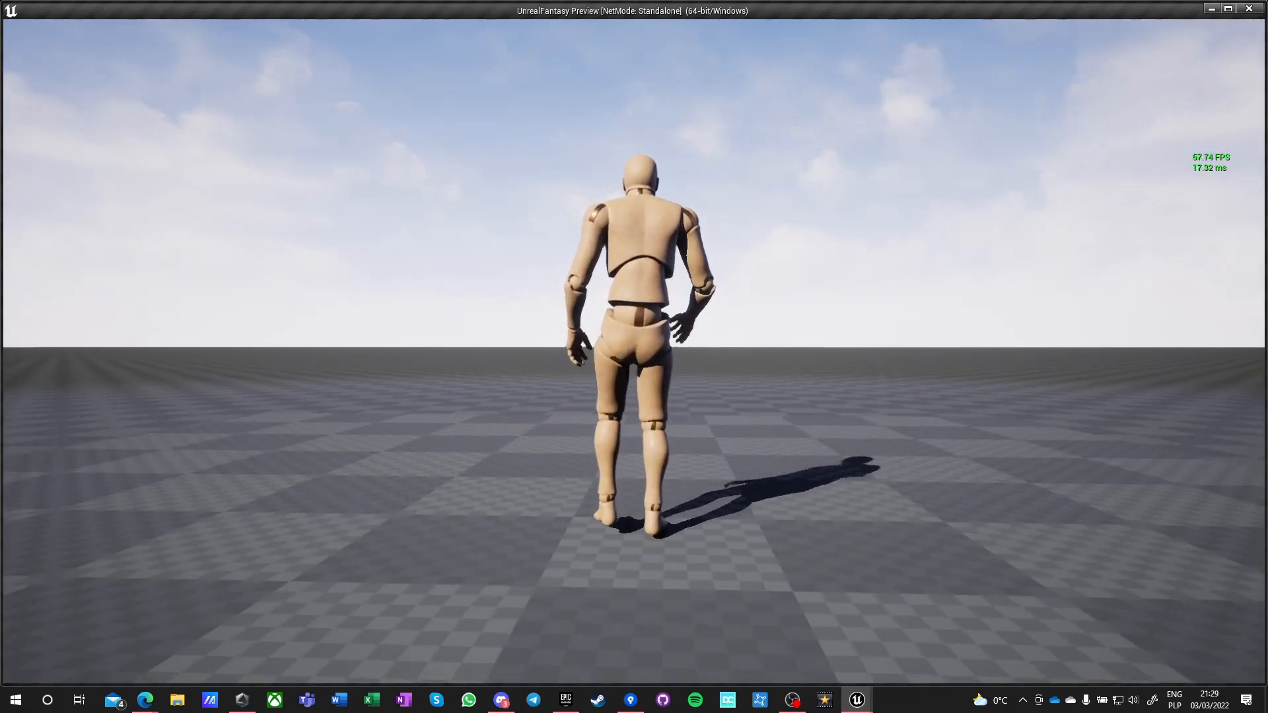
key("w")
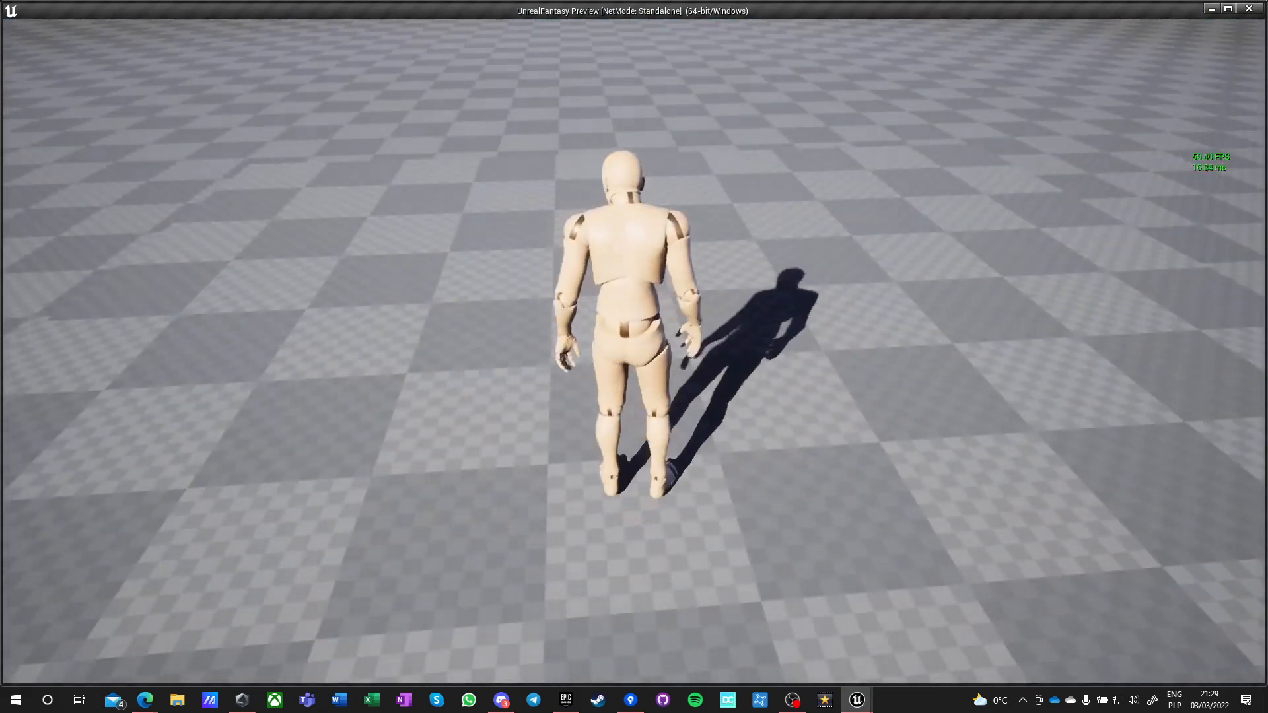
key("w")
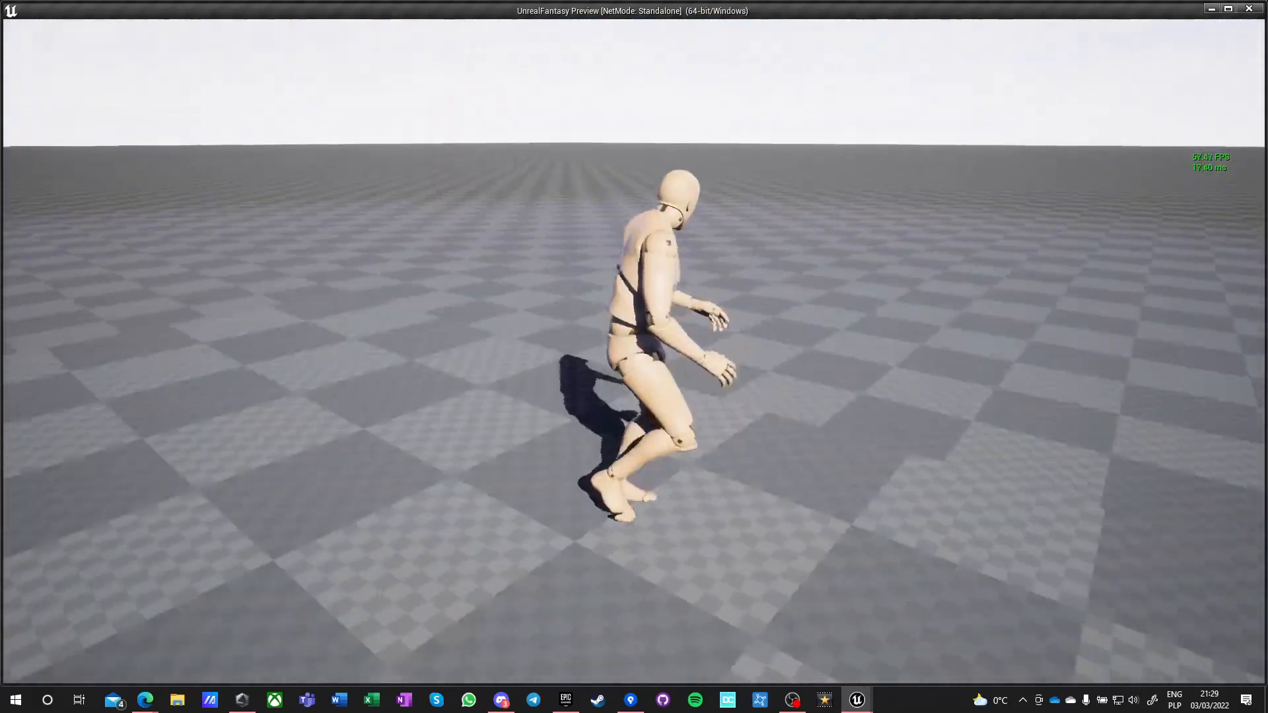
key("Escape")
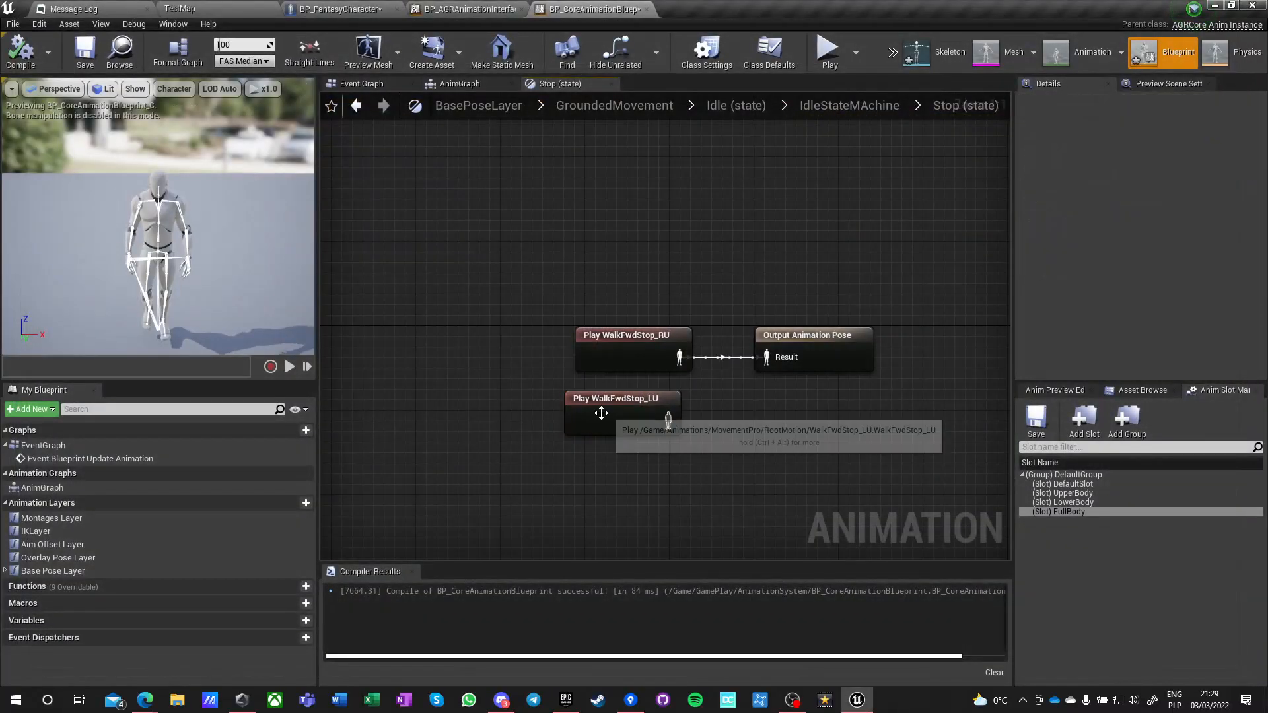
Connect Play WalkFwdStop_LU to the Output Animation Pose in place of WalkFwdStop_RU, and playtest the forward walk stop.
left_click_drag(669, 420, 778, 362)
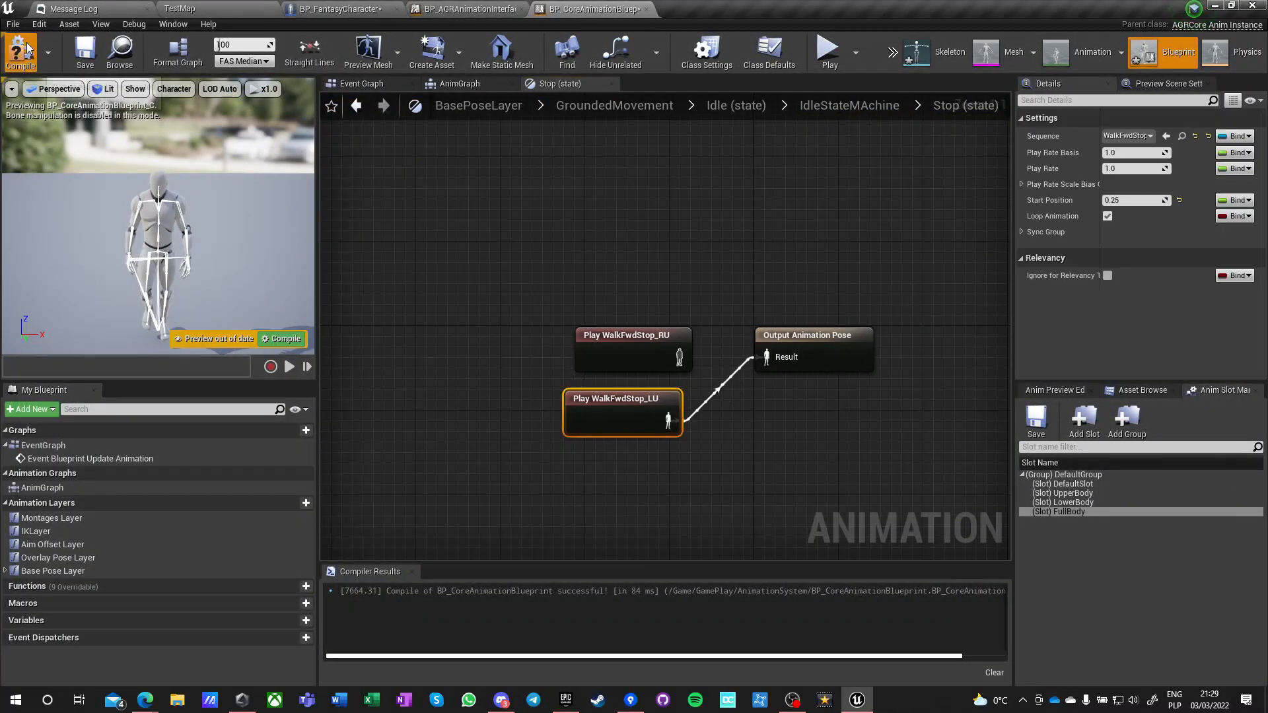
left_click(829, 53)
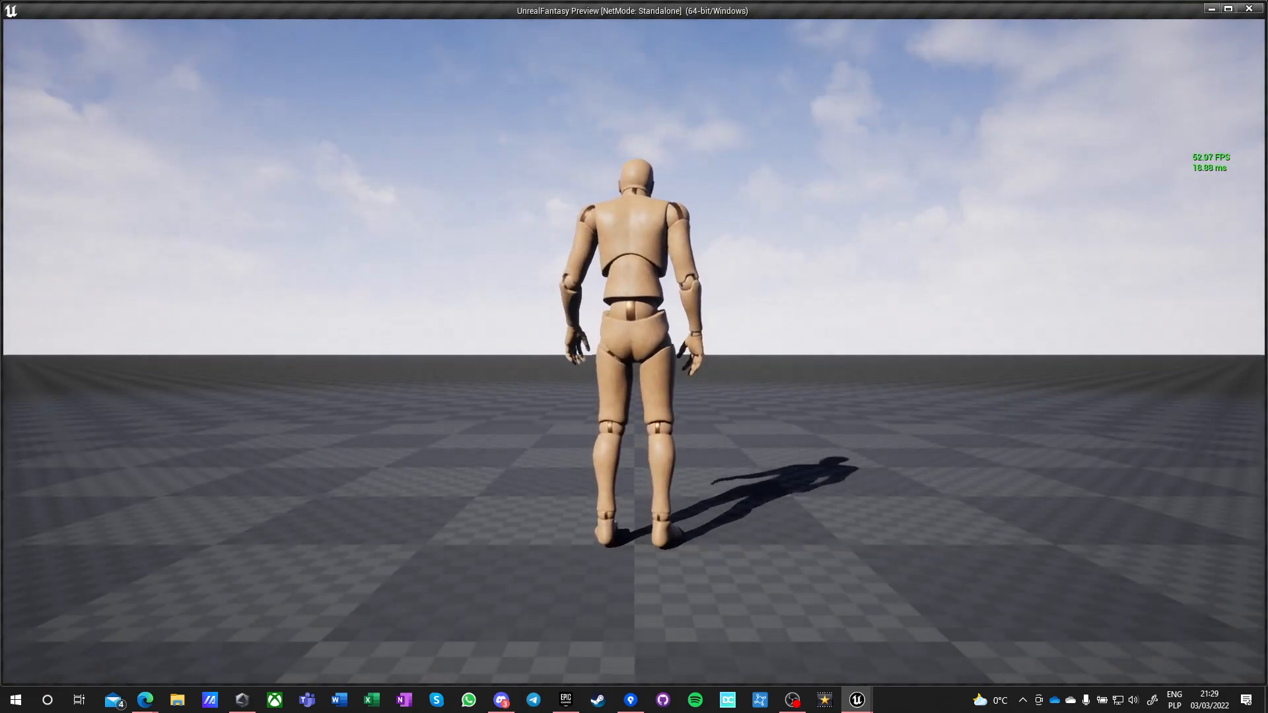
key("w")
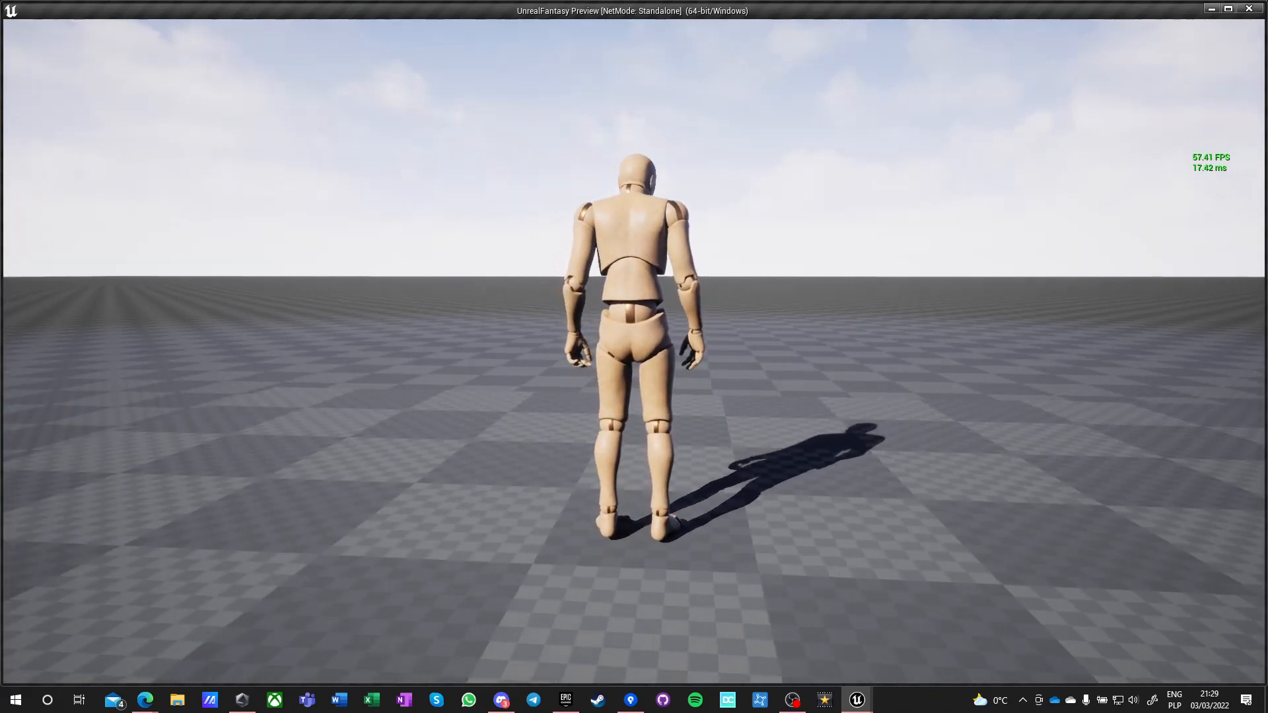
key("w")
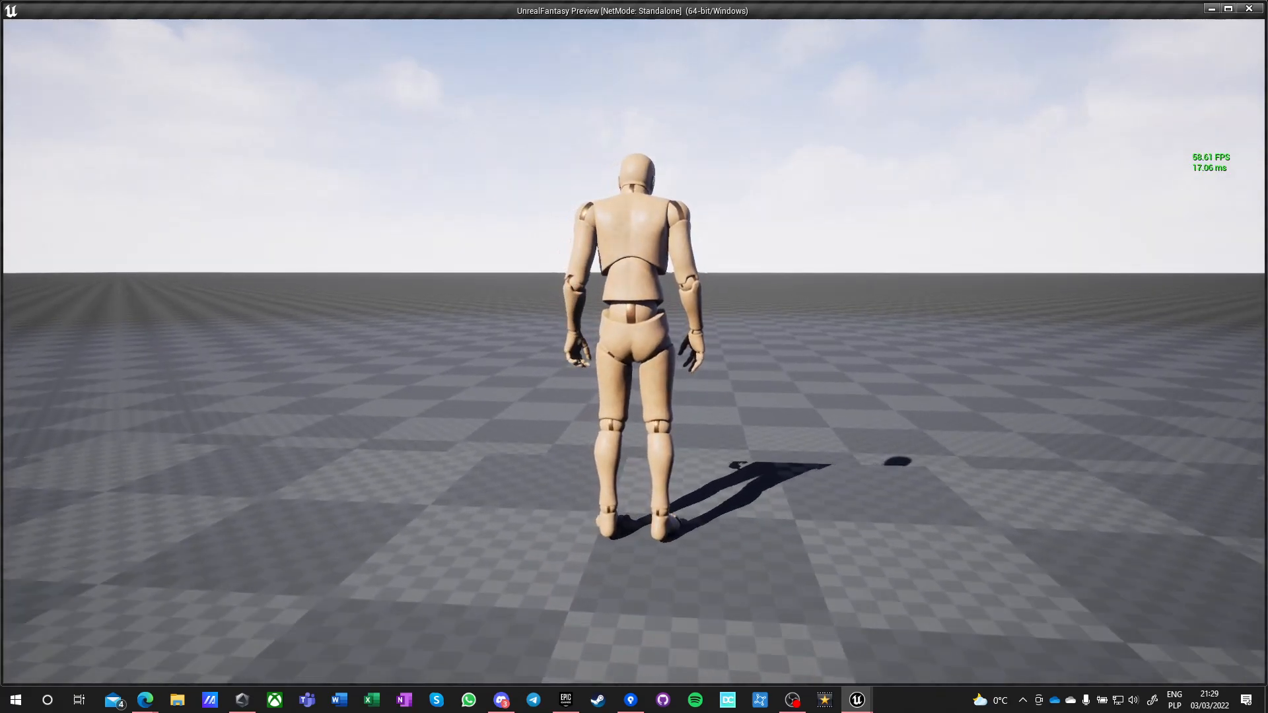
key("w")
key("w")
key("w")
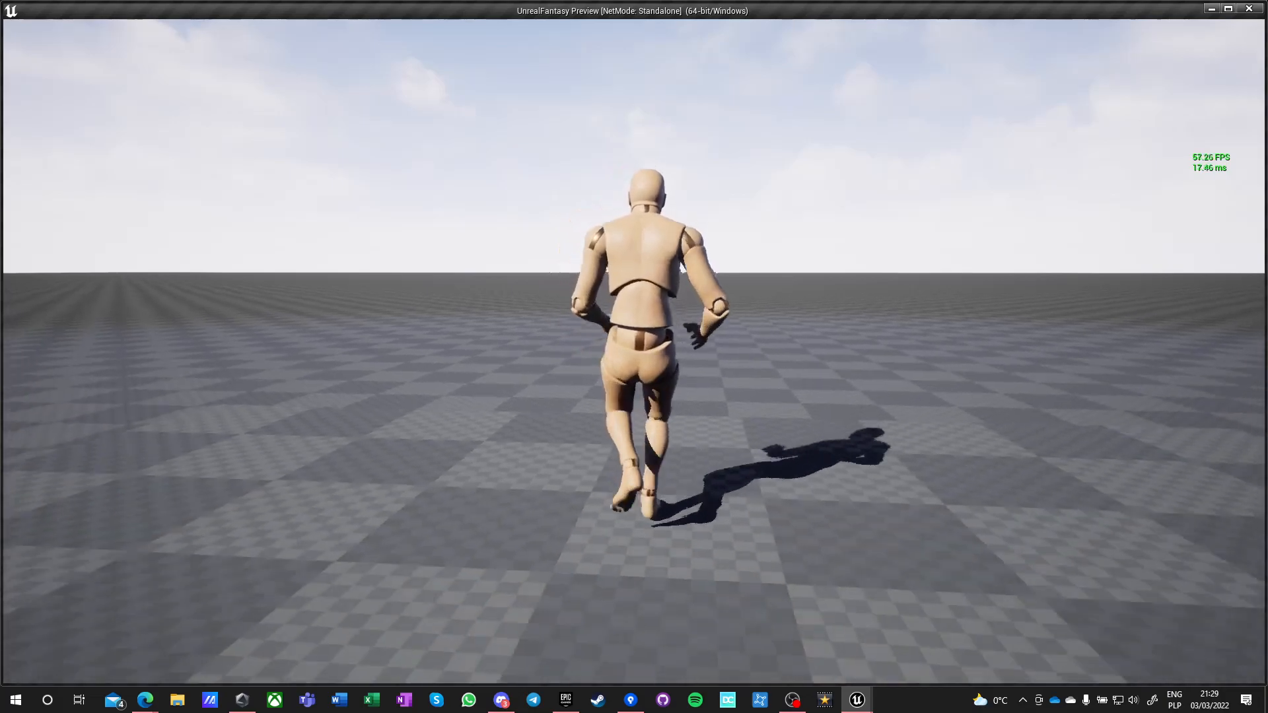
key("Escape")
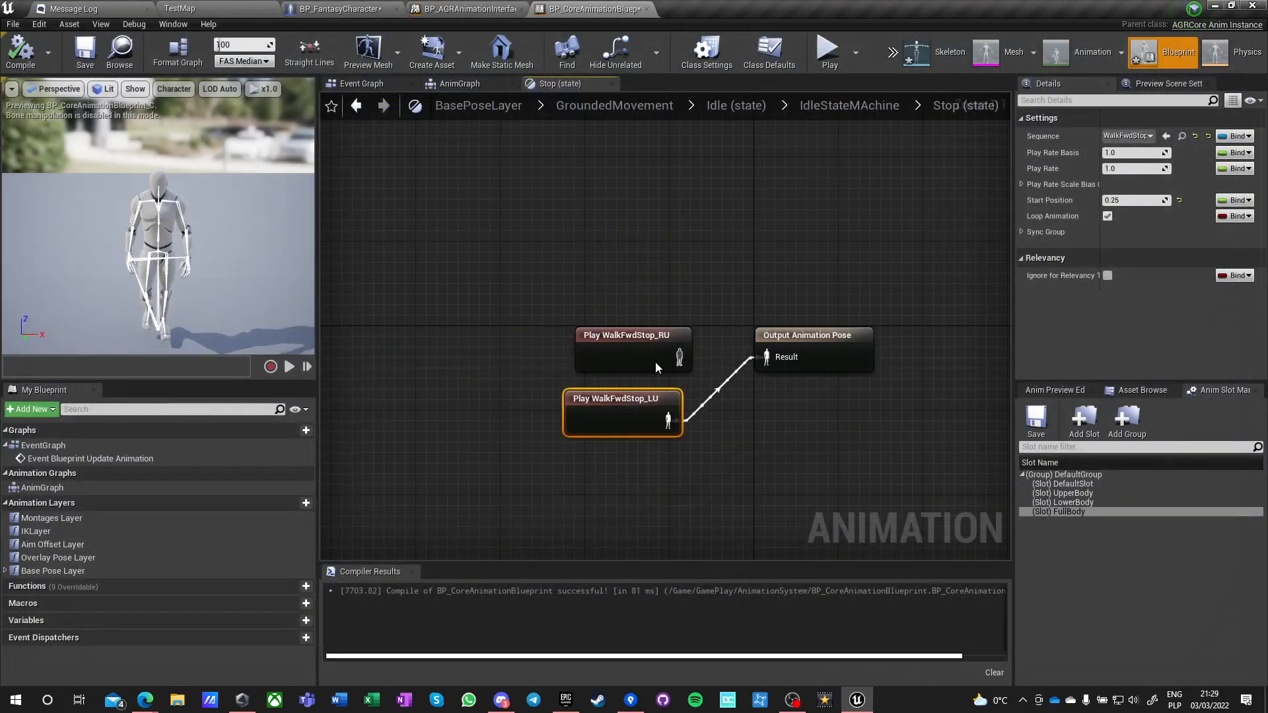
Move the Output Animation Pose node to a height between the two stop animation nodes and save the blueprint.
left_click_drag(772, 333, 784, 354)
left_click(501, 336)
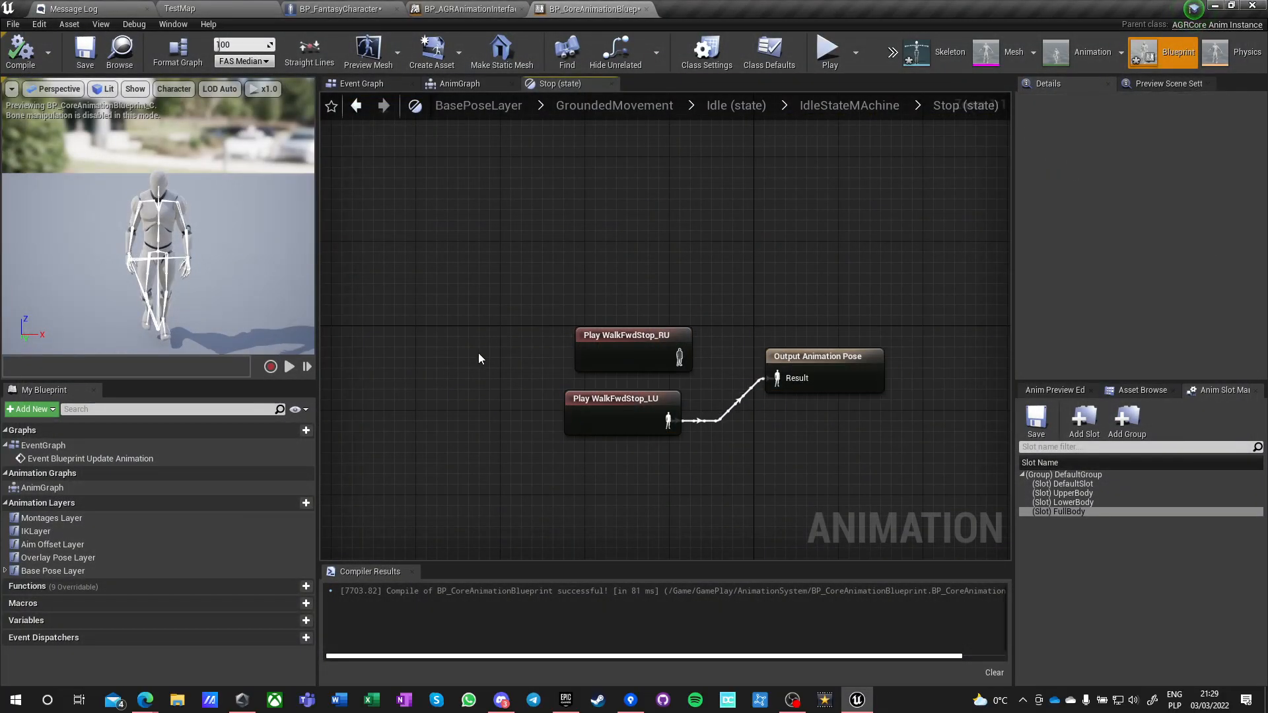
right_click_drag(500, 334, 471, 265)
left_click(85, 53)
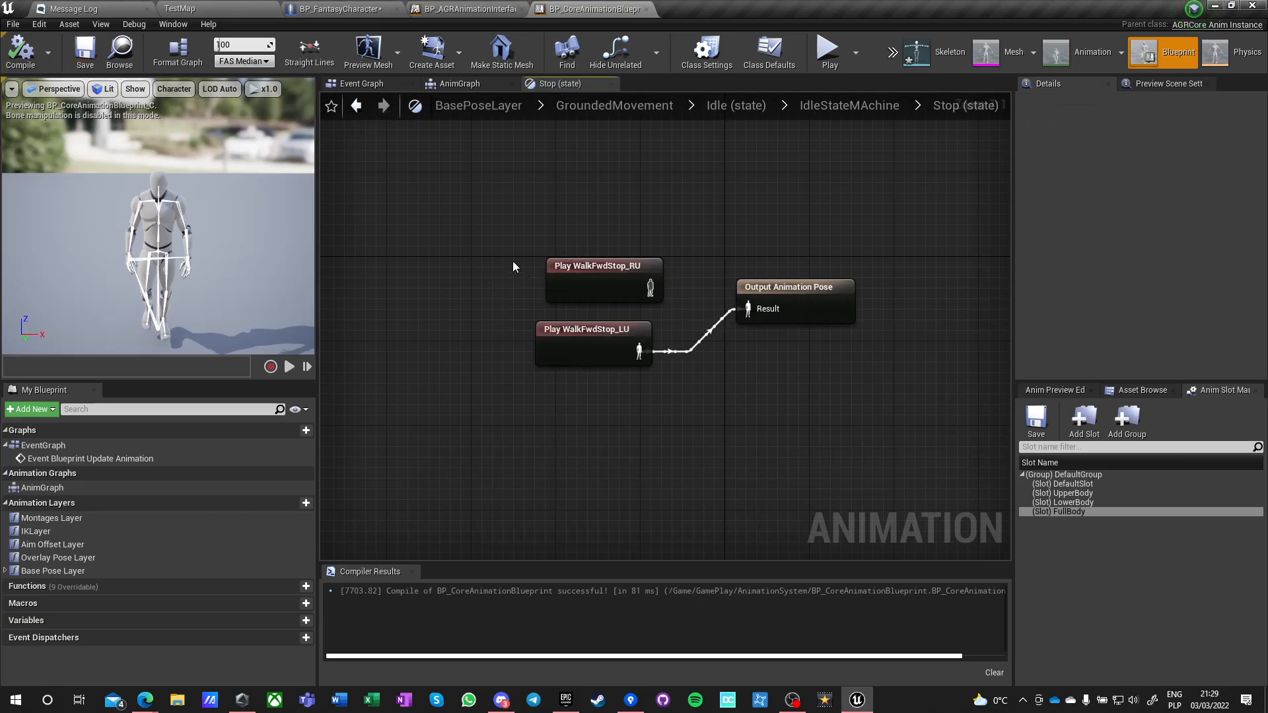
Space out the Stop state's nodes and add a Random Sequence Player feeding the Result of Output Animation Pose.
left_click_drag(632, 298, 621, 277)
left_click_drag(799, 291, 712, 402)
type("random")
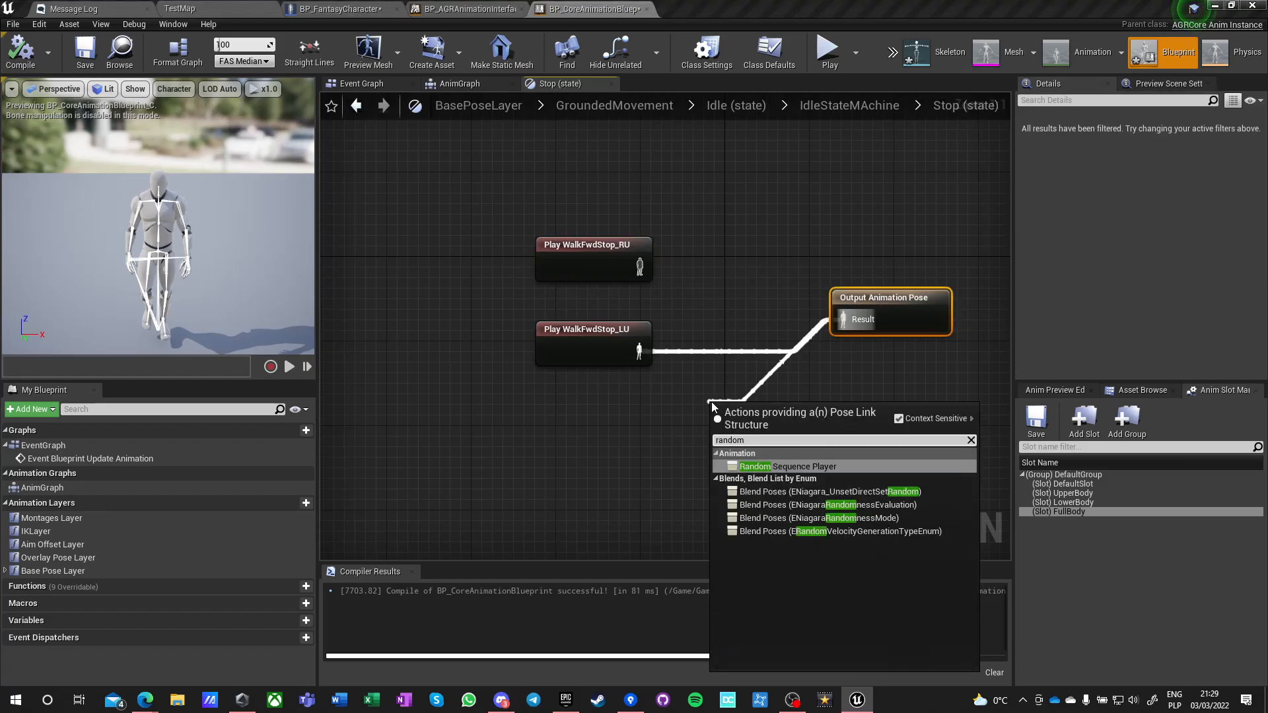
key("Return")
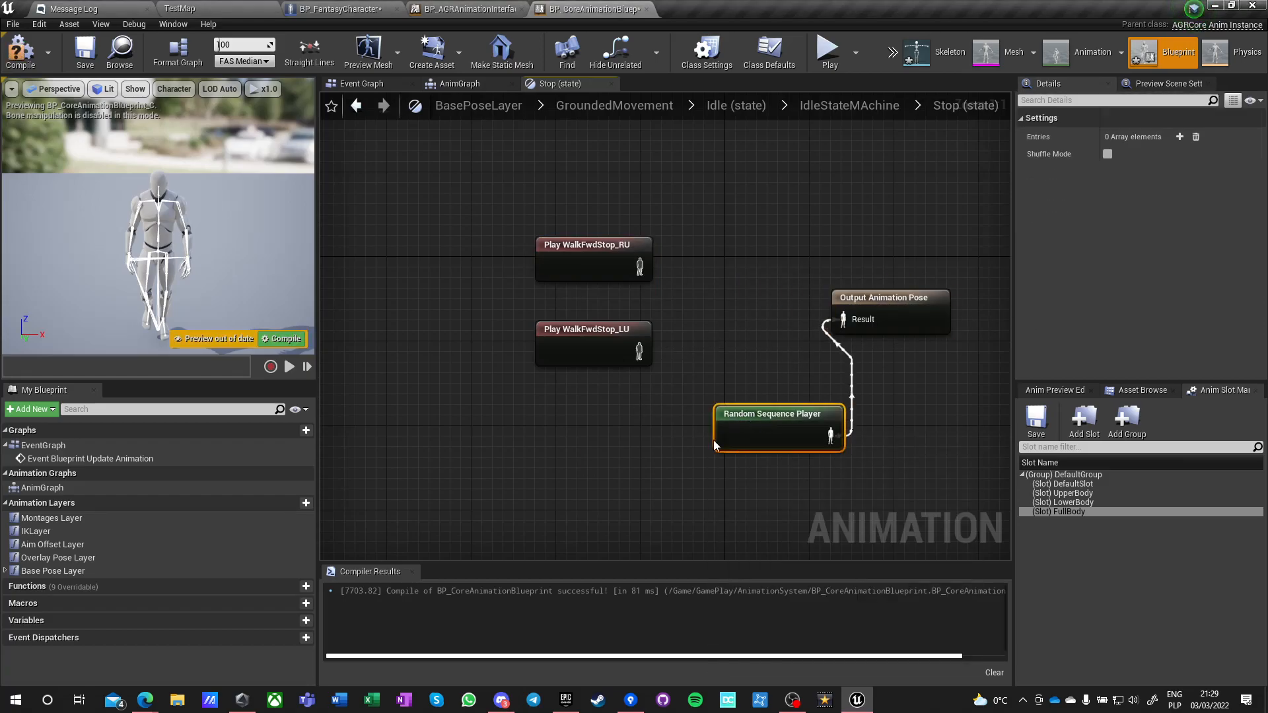
Add a first entry to the Random Sequence Player and set its Sequence to WalkFwdStop_RU.
left_click(1182, 137)
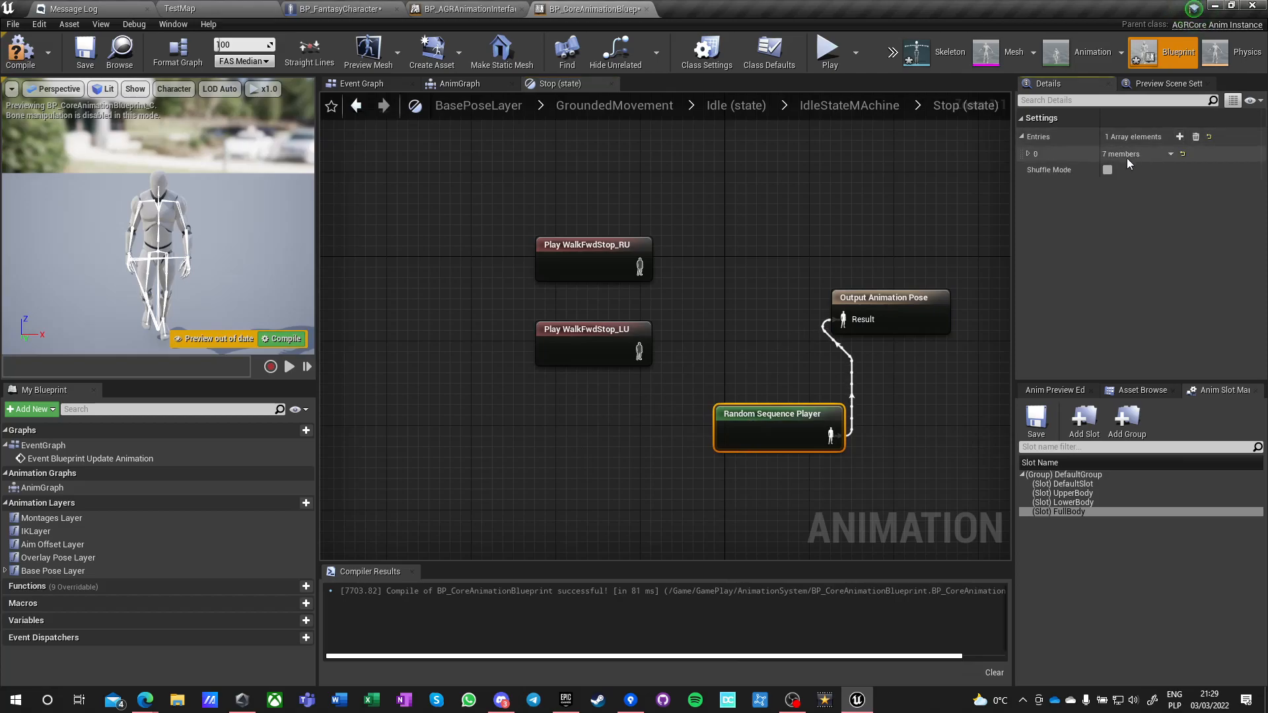
left_click(1029, 154)
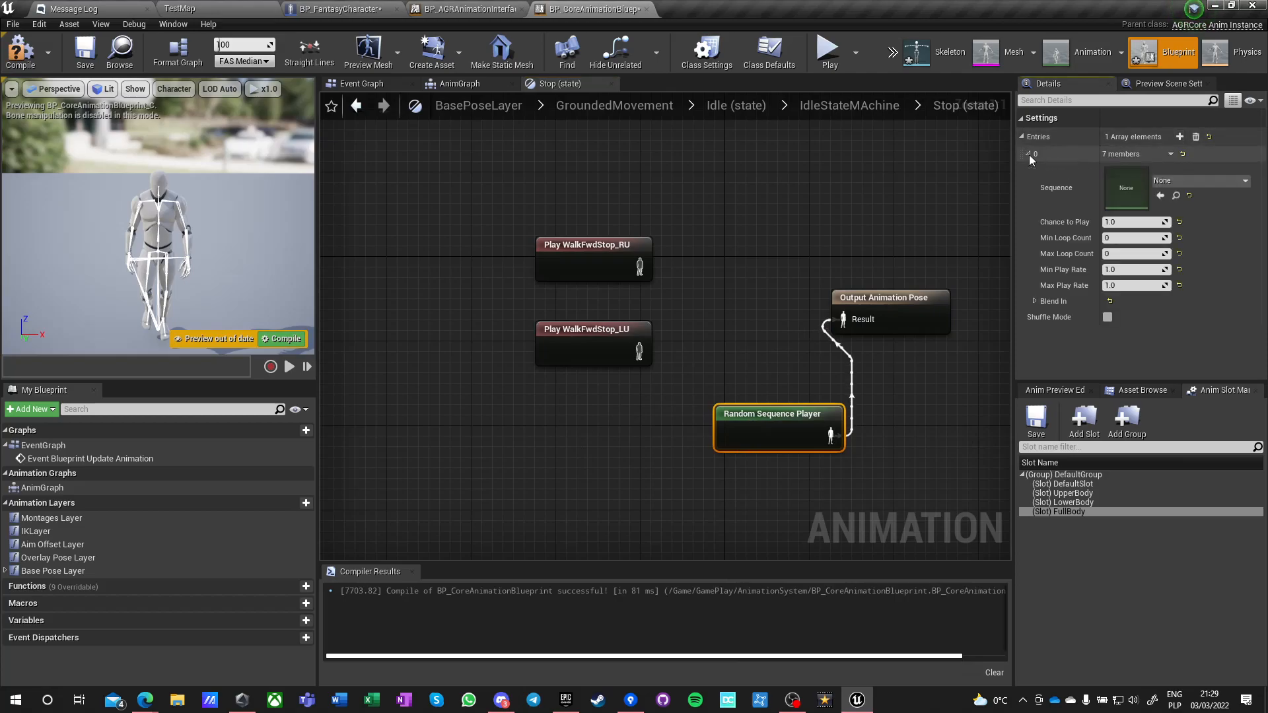
left_click(1177, 181)
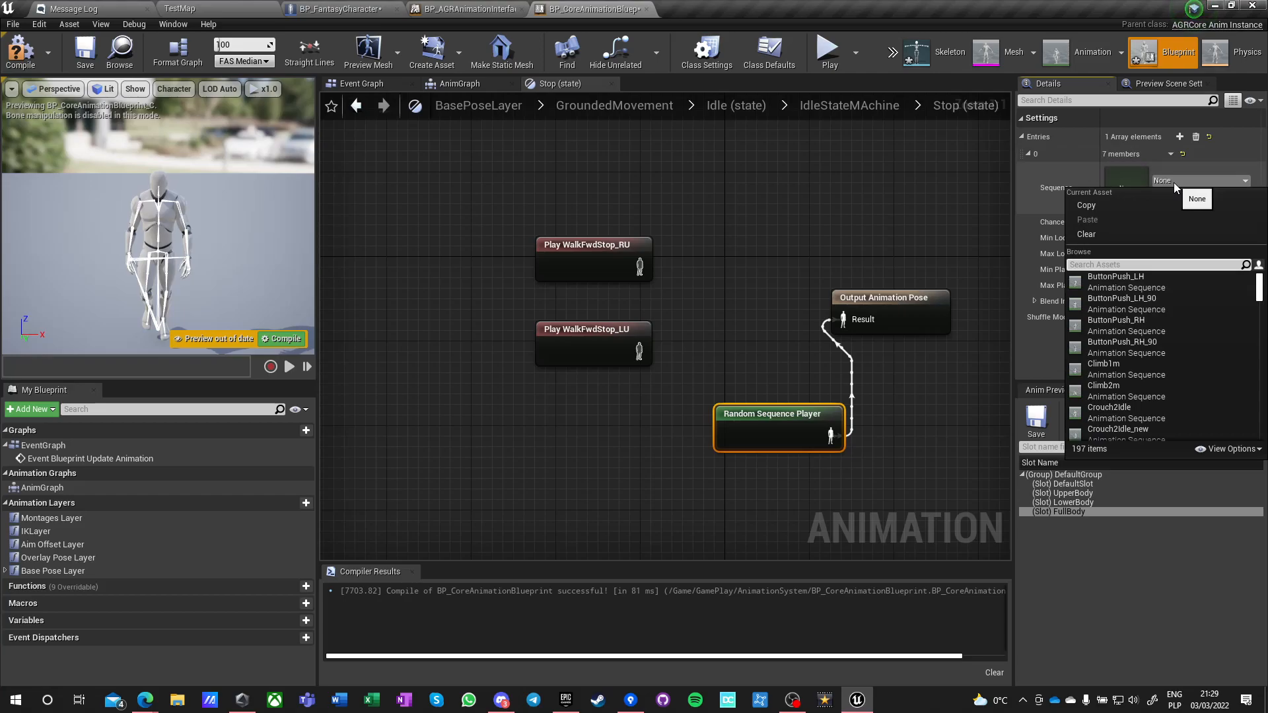
type("fwd stop")
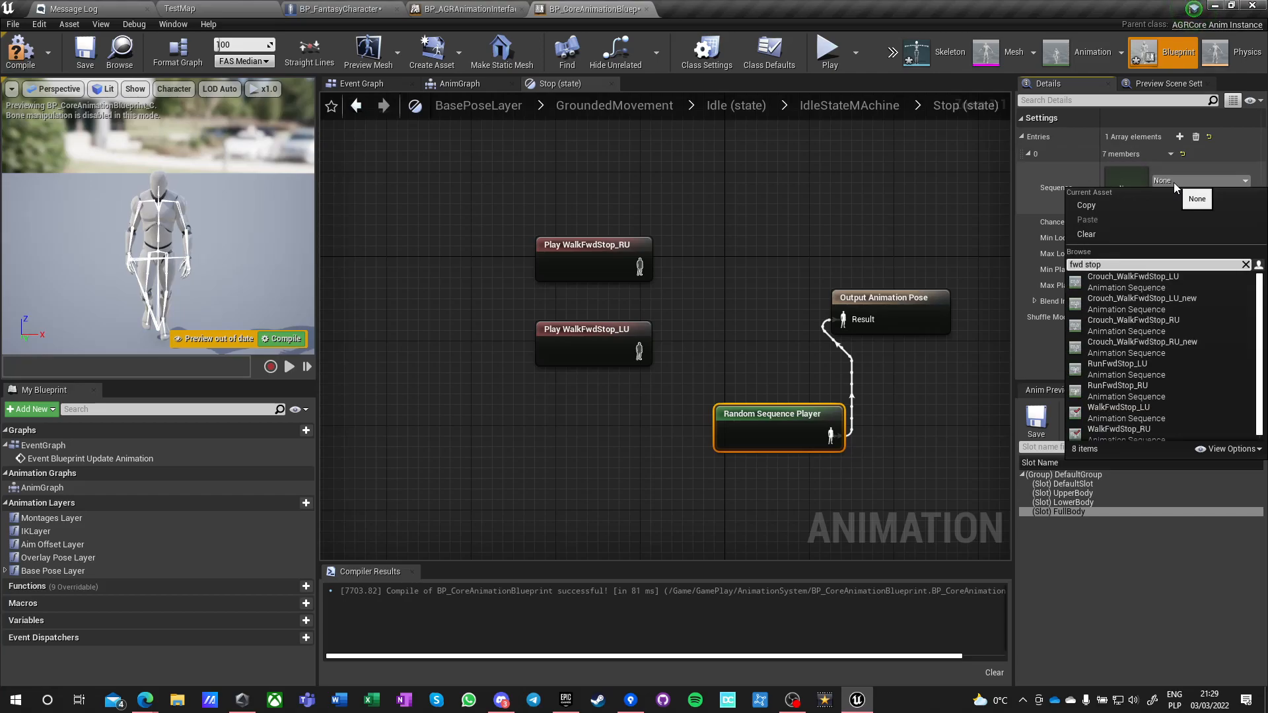
type(" ru")
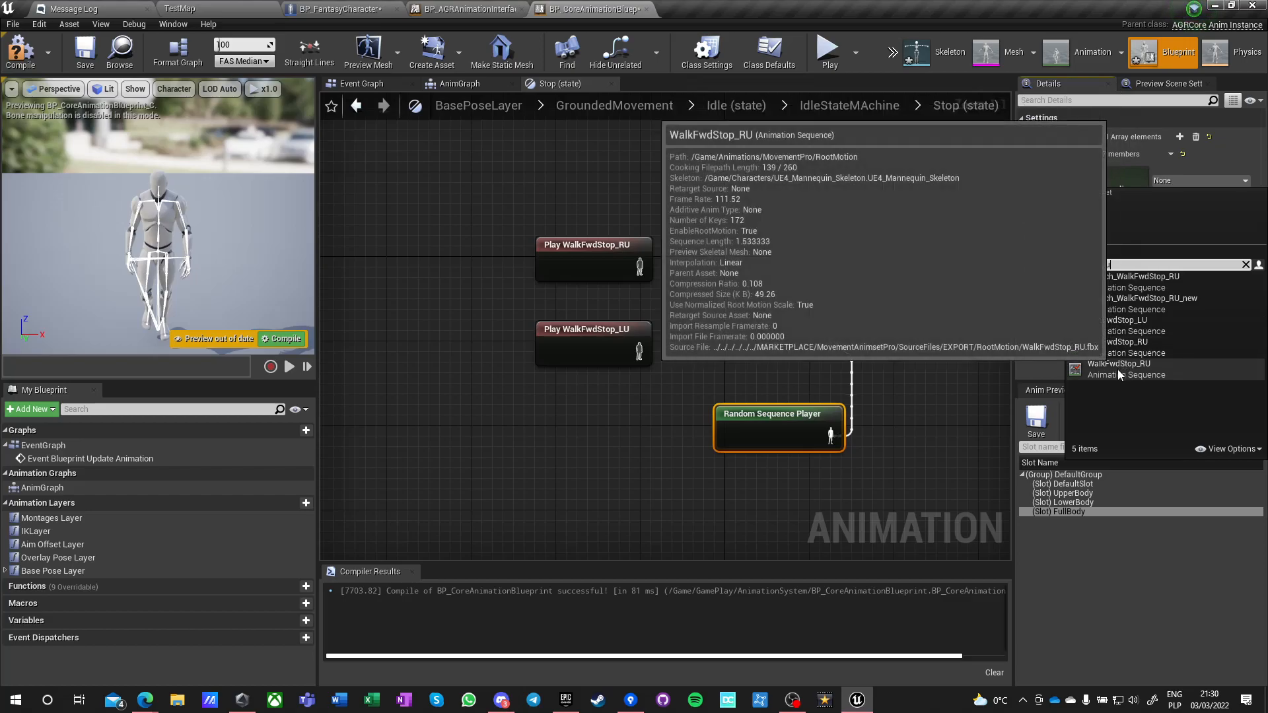
left_click(1117, 369)
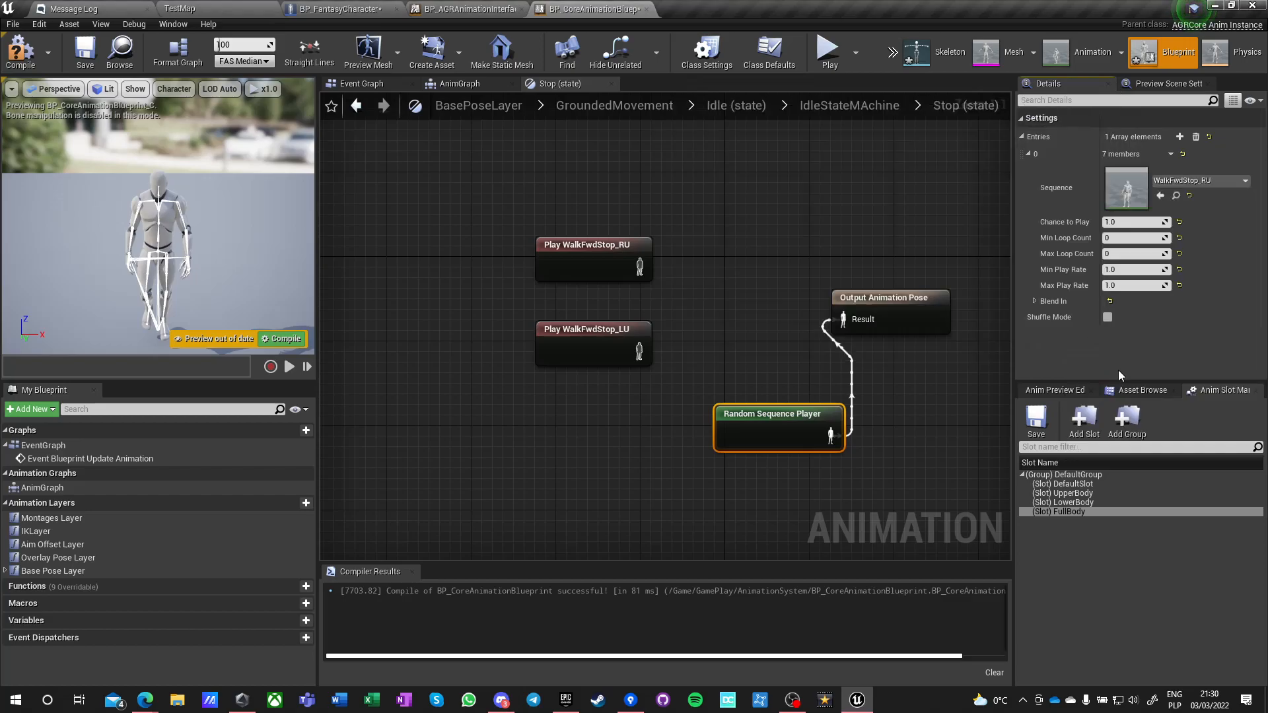
Add a second Random Sequence Player entry with WalkFwdStop_LU as its Sequence, and compile the blueprint.
left_click(1179, 138)
left_click(1027, 316)
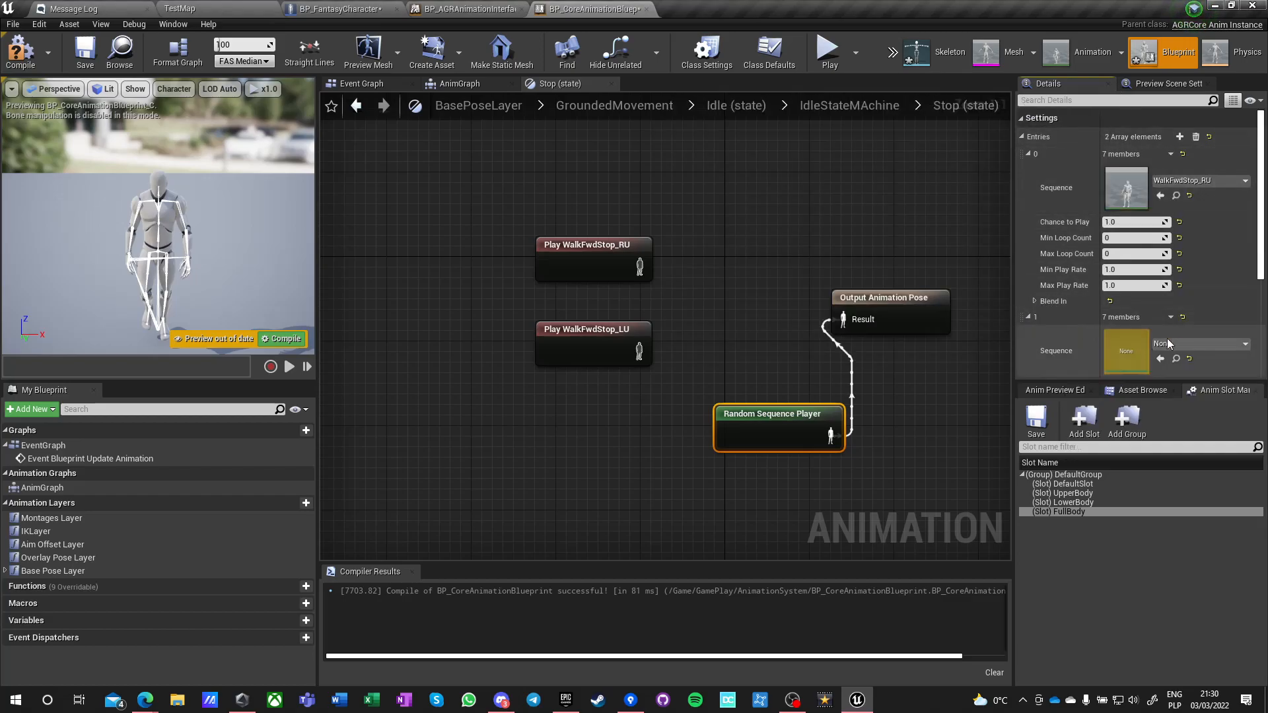
left_click(1170, 344)
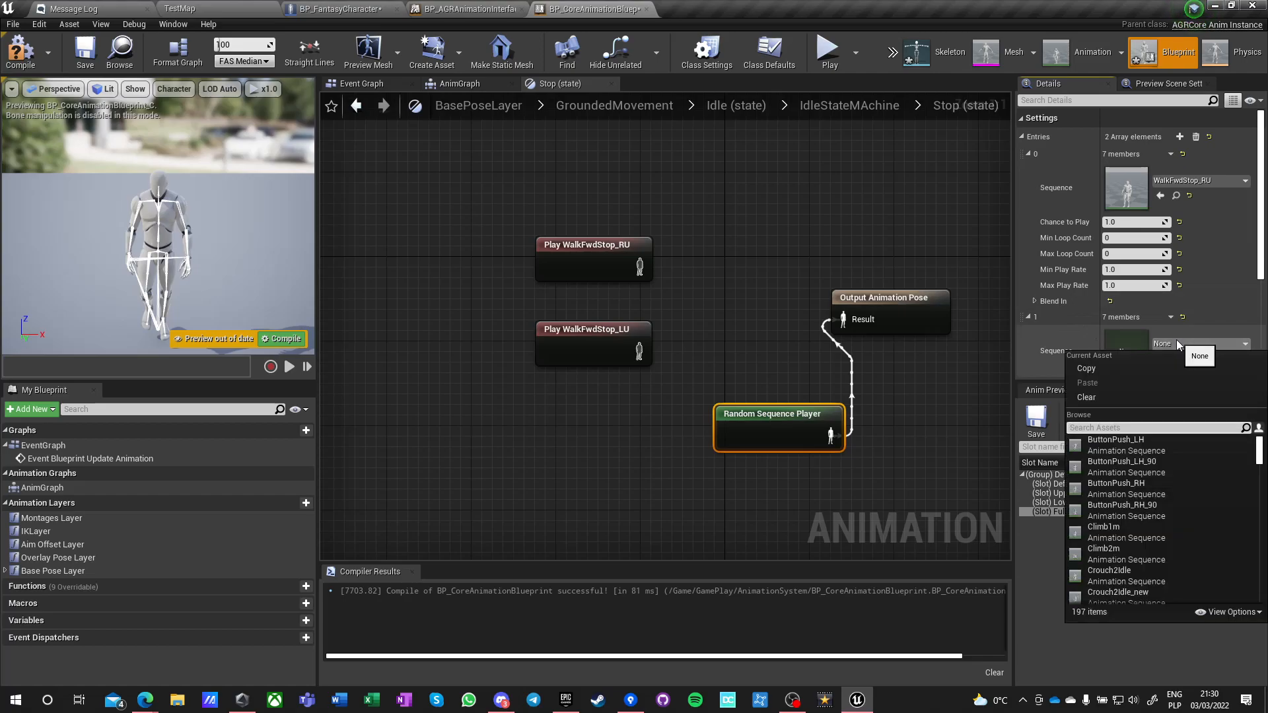
type("fwd stop lu")
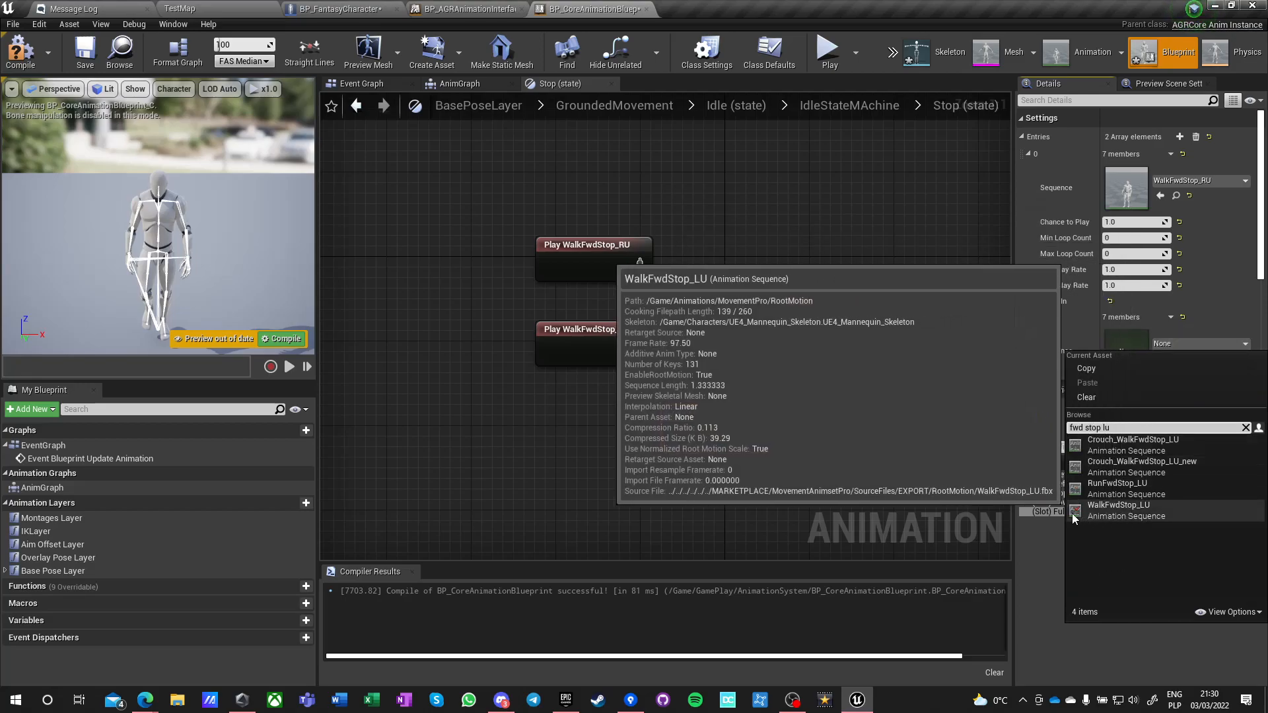
left_click(1103, 510)
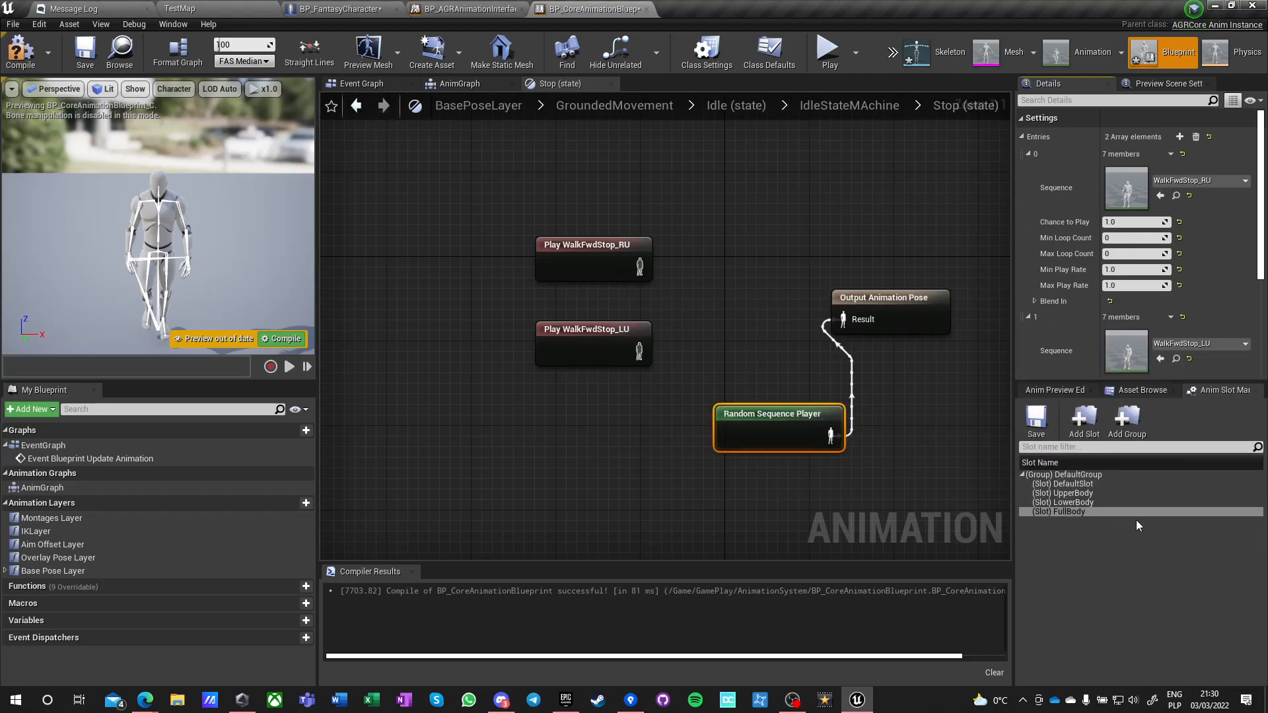
left_click(699, 446)
left_click(22, 57)
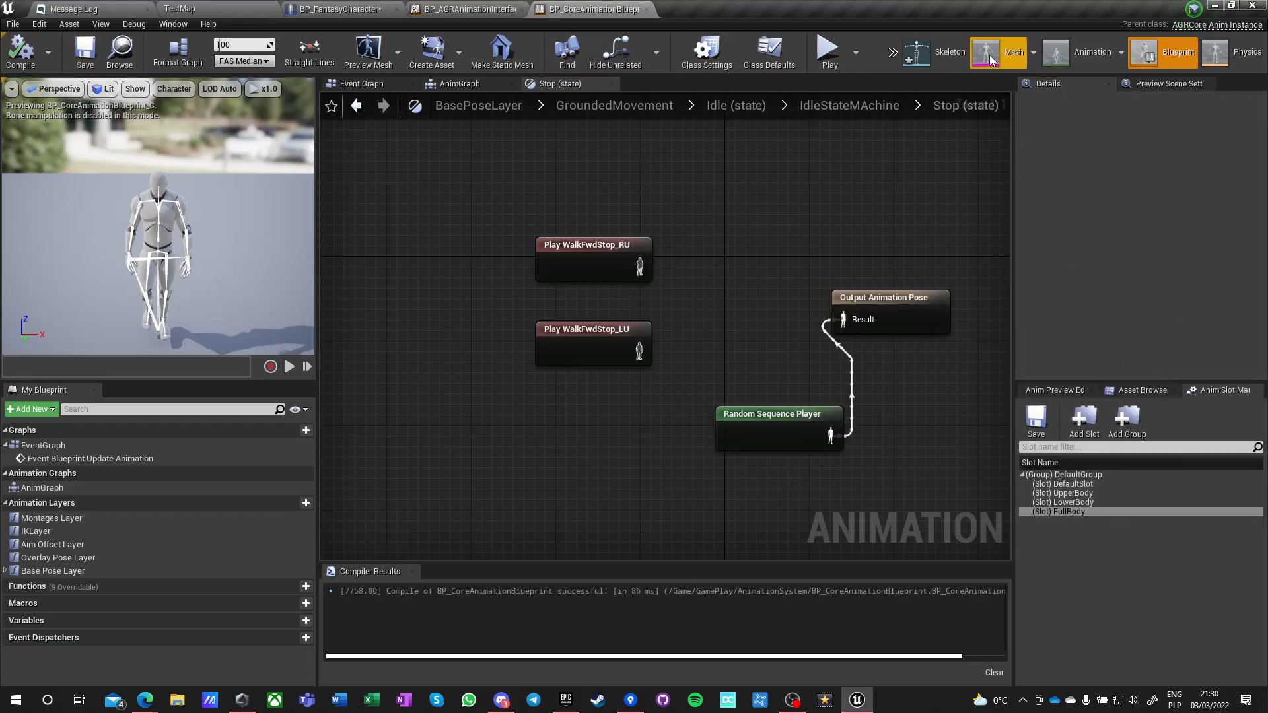
Playtest the character with forward and sideways steps to check the randomly chosen stop animations, and end the session.
left_click(828, 52)
left_click(754, 261)
key("w")
key("w")
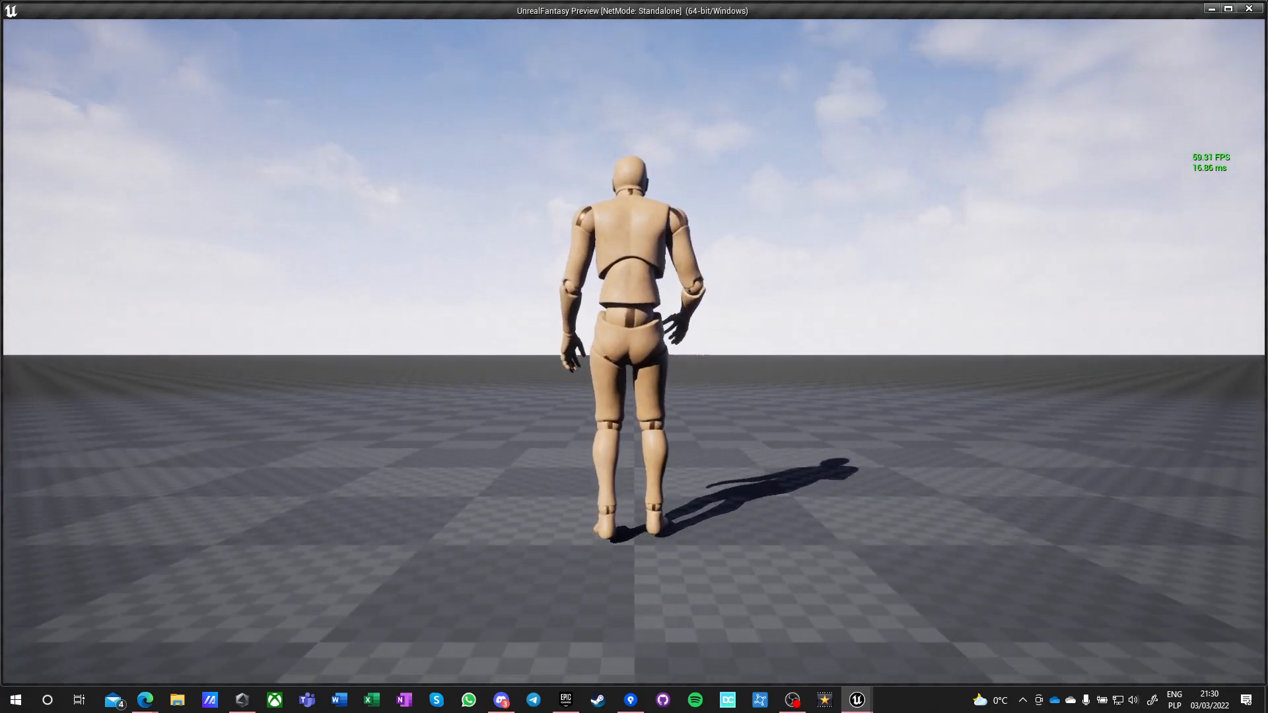
key("w")
key("d")
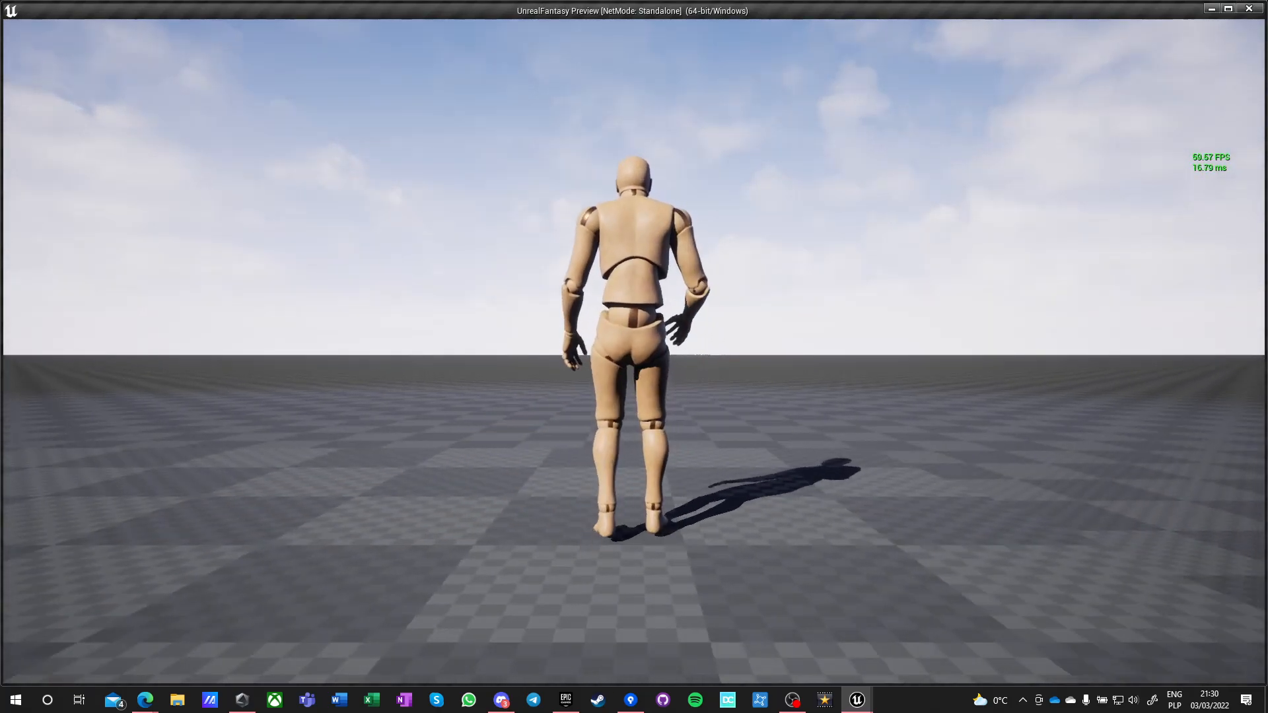
key("d")
key("Escape")
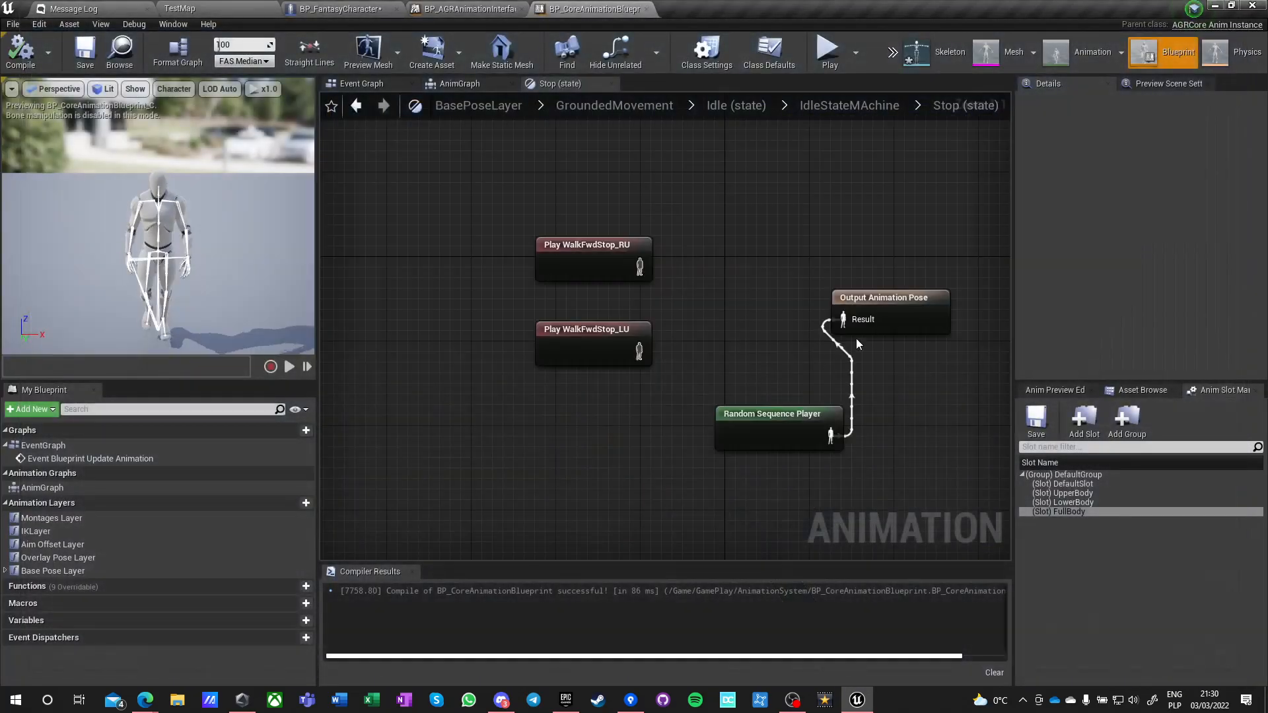
Examine the Random Sequence Player's entry and Blend In settings, comparing them with the settings of the WalkFwdStop_RU player.
left_click(772, 437)
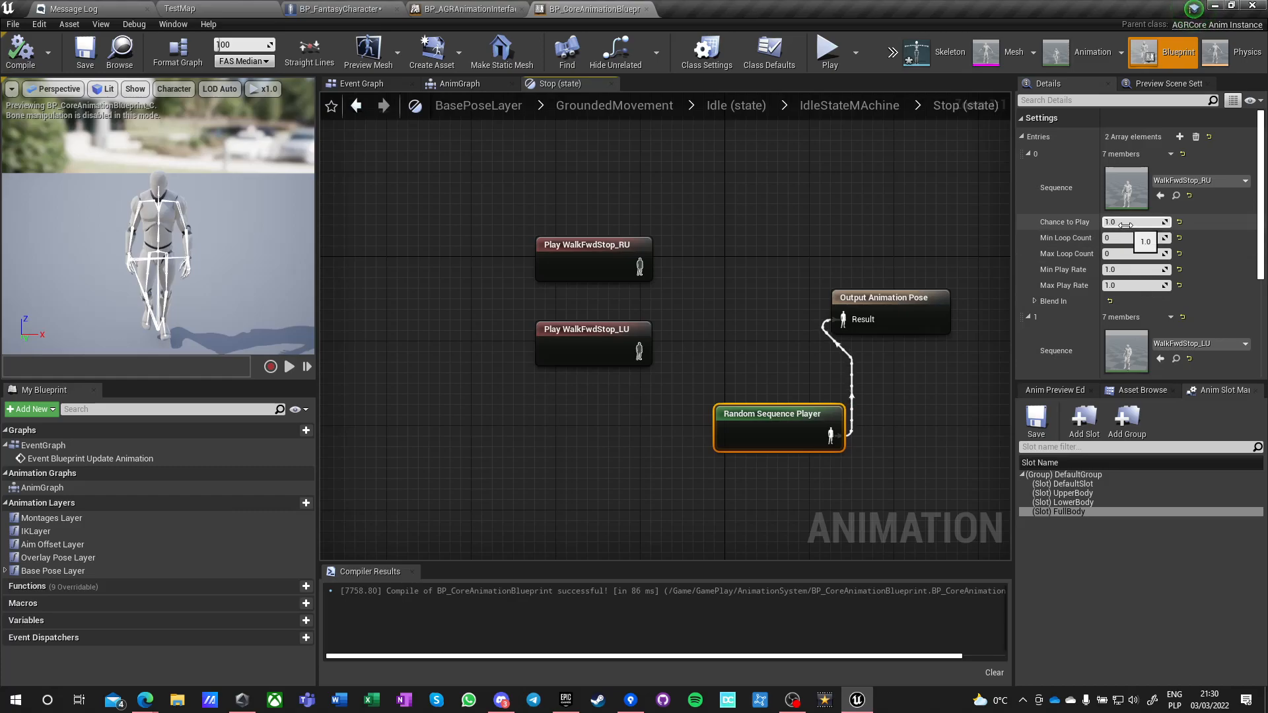
scroll(1126, 224, "down", 1)
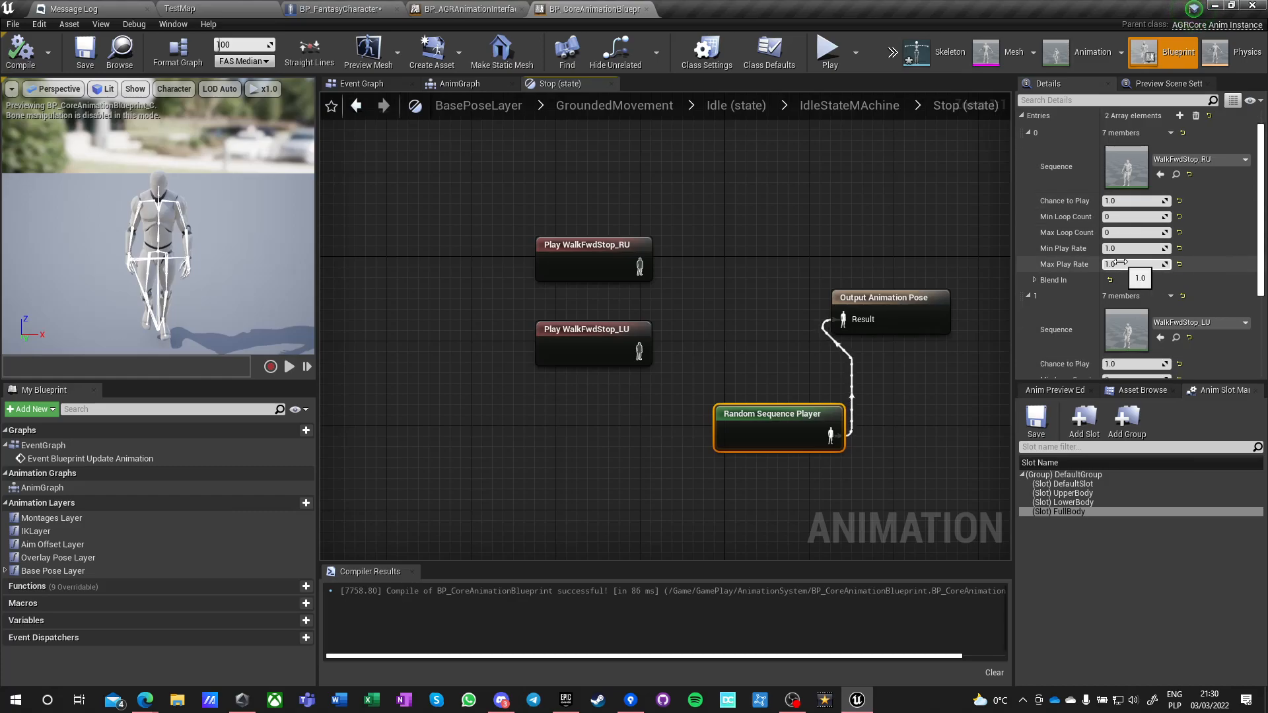
left_click(573, 264)
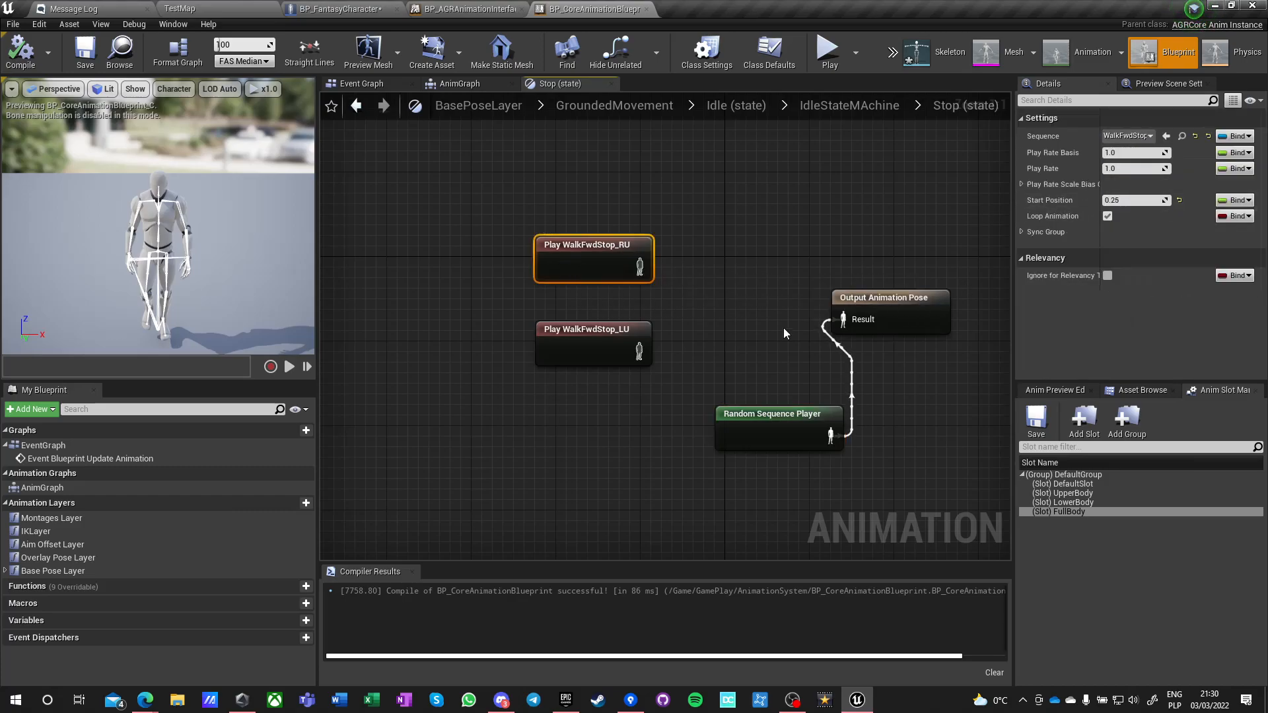
left_click(759, 416)
right_click_drag(760, 416, 613, 341)
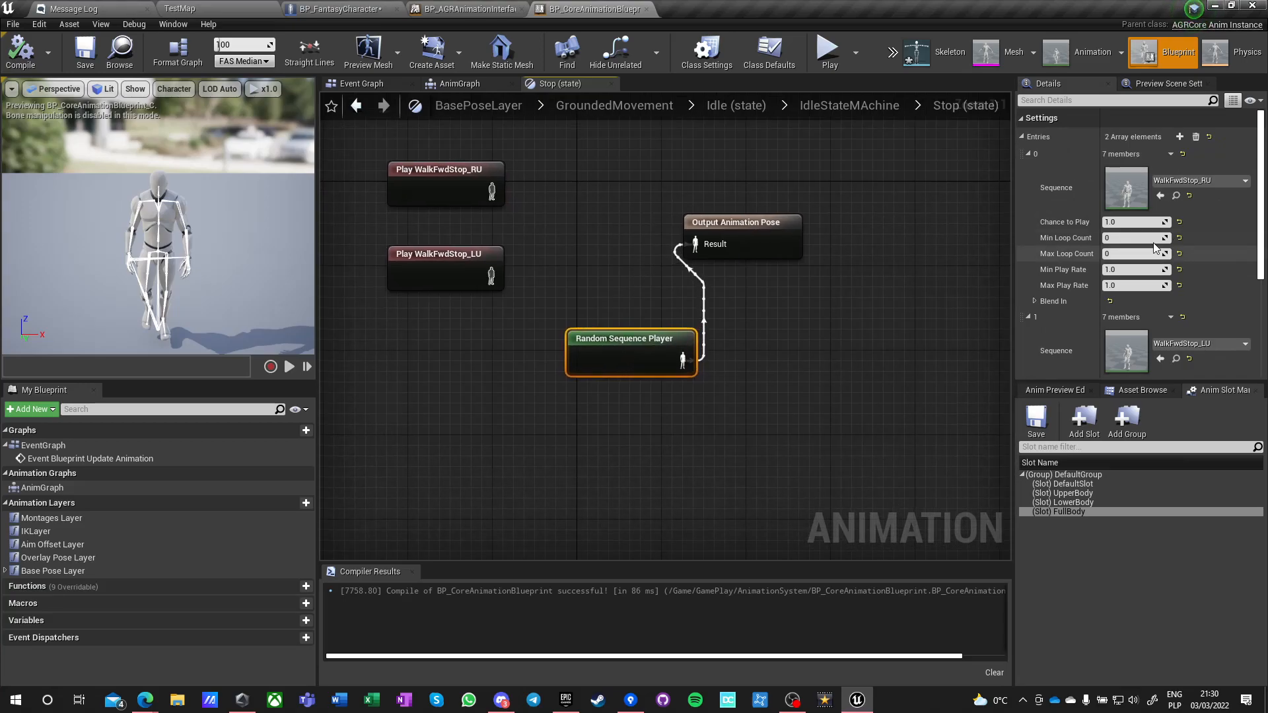
left_click(1029, 154)
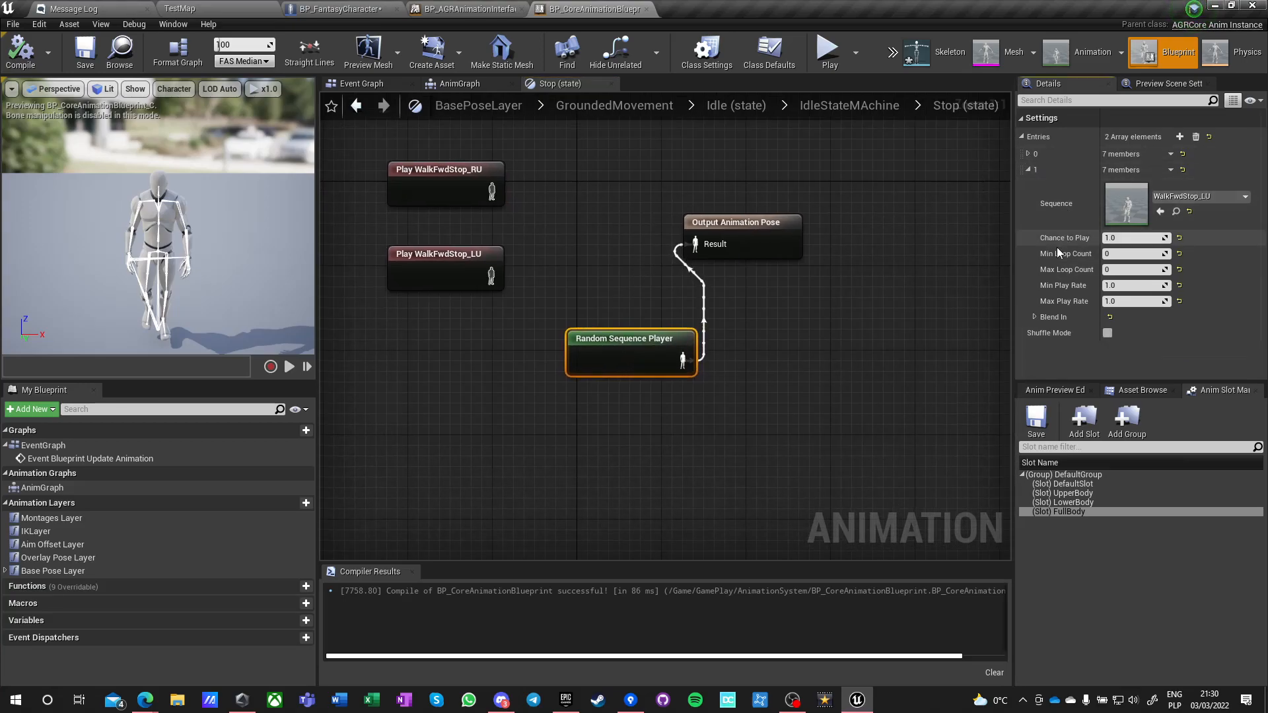
left_click(1035, 317)
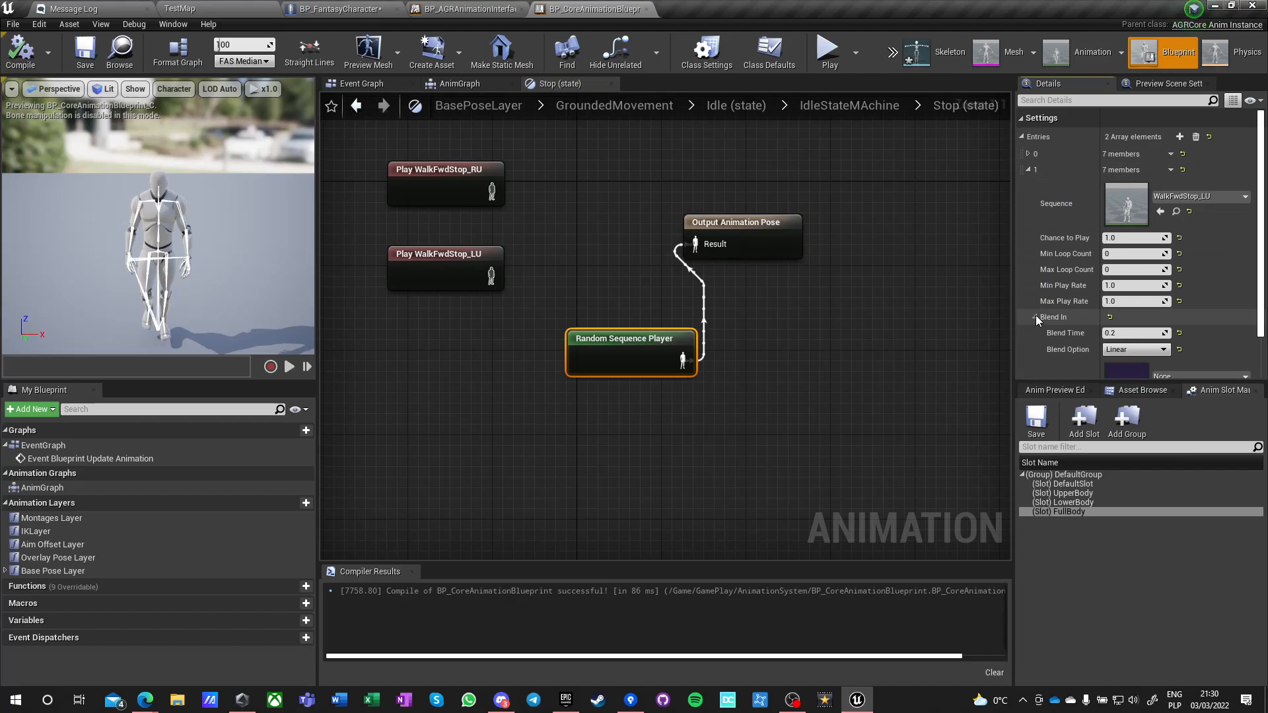
scroll(1036, 315, "down", 2)
left_click(1040, 268)
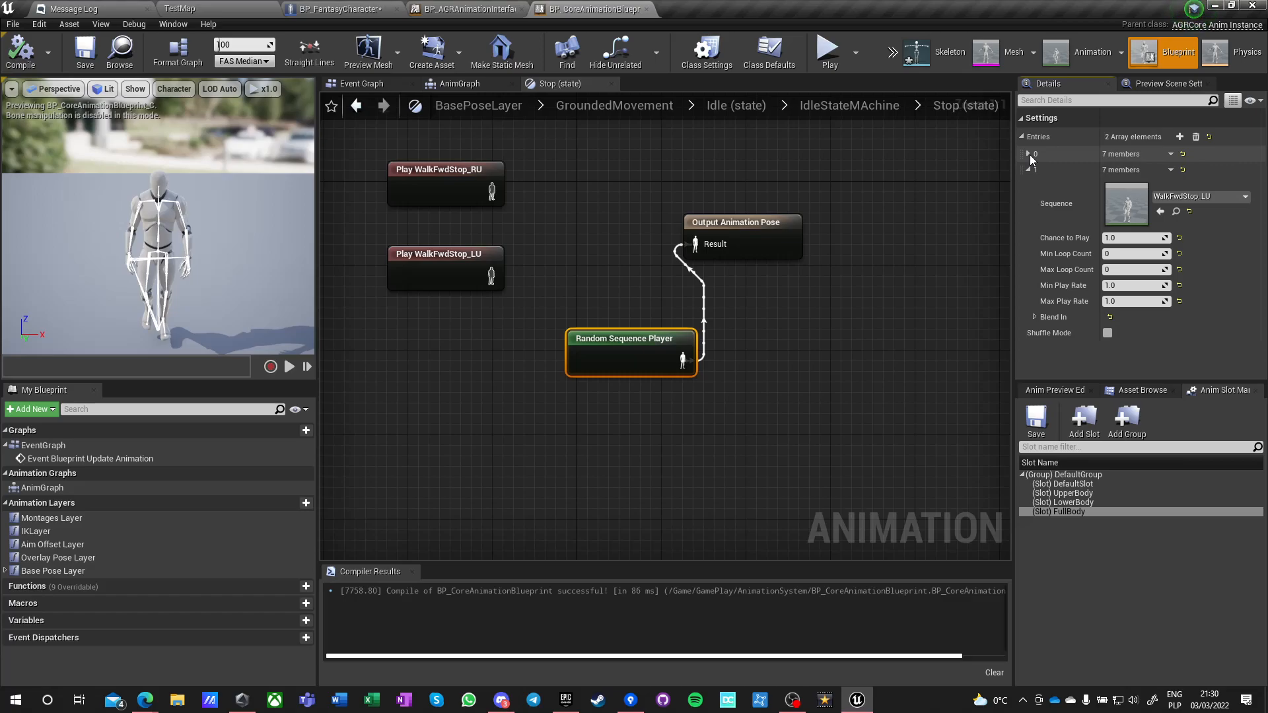
left_click(1028, 154)
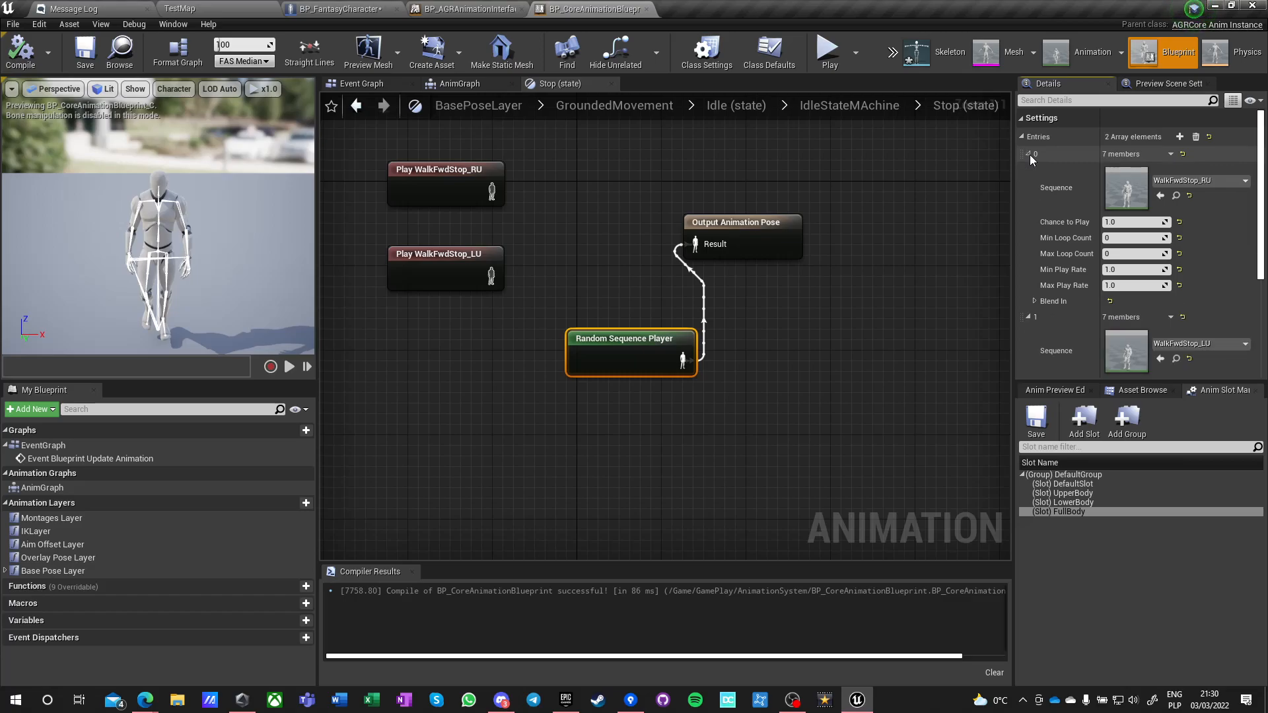
Delete the Random Sequence Player node from the Stop state graph.
right_click(619, 348)
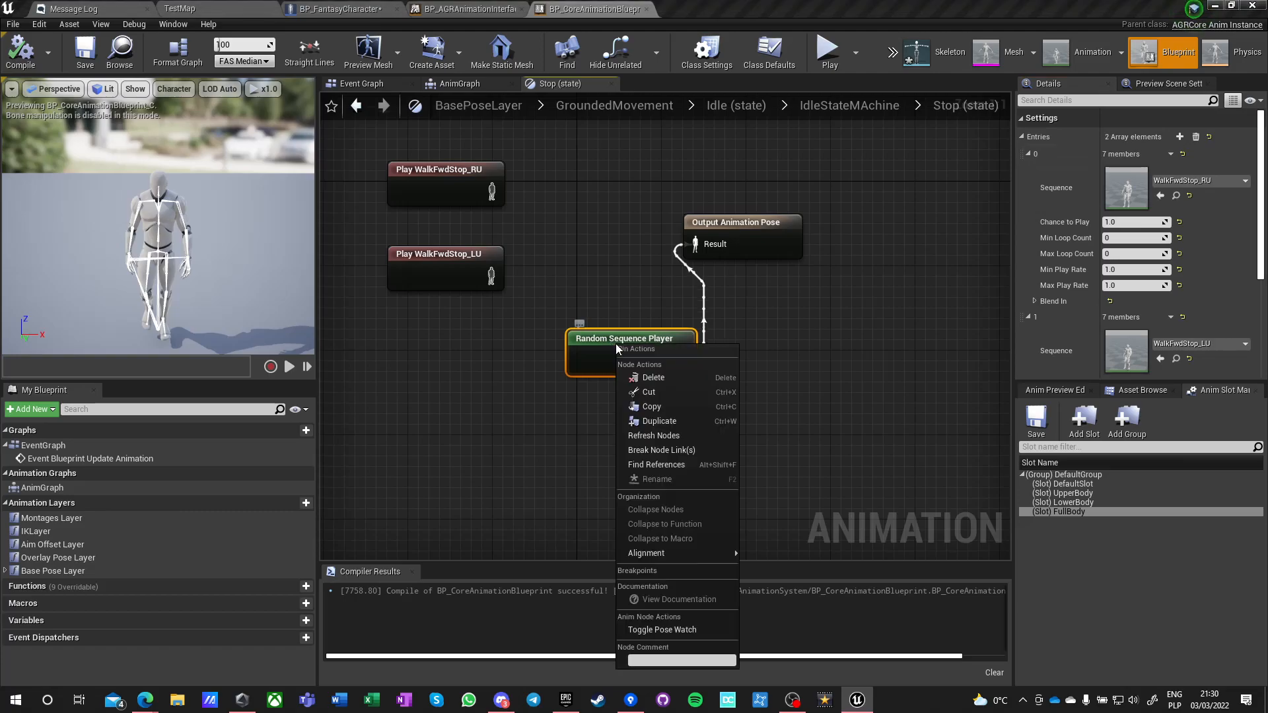
left_click(501, 362)
left_click(500, 362)
left_click(634, 337)
scroll(1149, 264, "down", 3)
left_click(539, 355)
left_click(605, 360)
key("Delete")
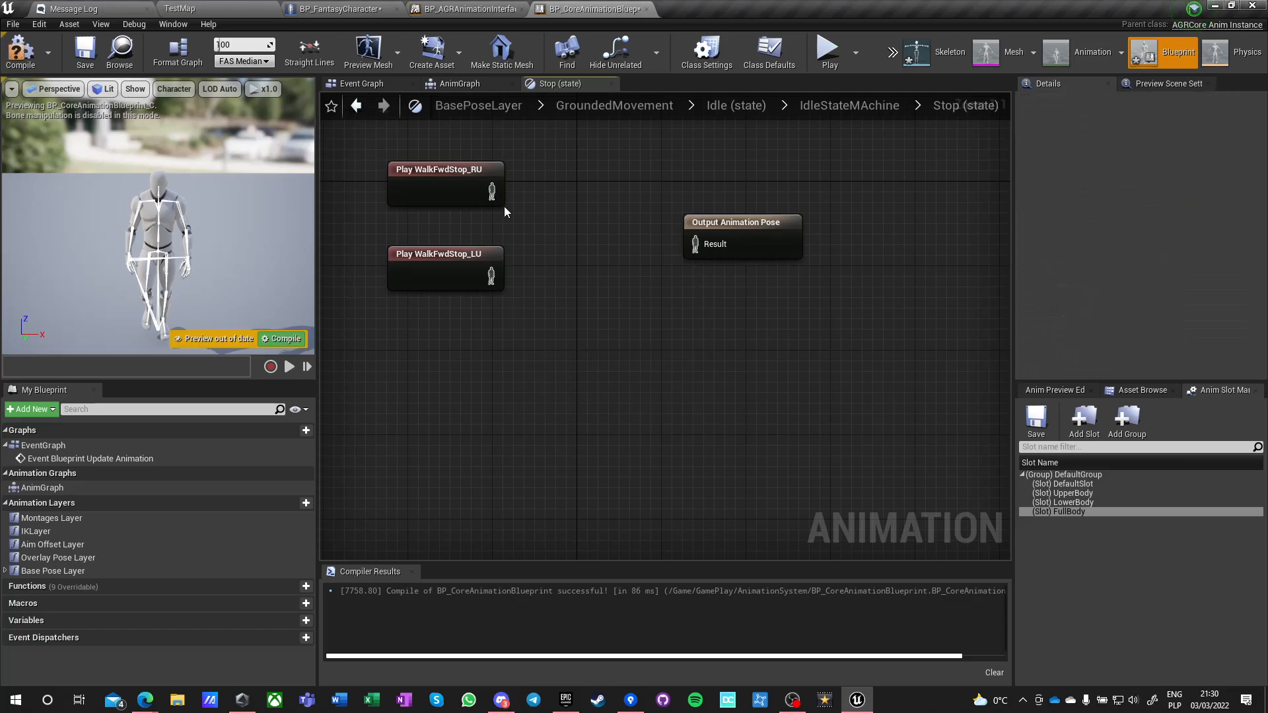
Try a Blend Poses by bool node with WalkFwdStop_RU as True Pose and a Random Bool driving its Active Value.
left_click_drag(490, 192, 489, 211)
left_click_drag(582, 246, 582, 247)
type("blend bool")
key("Return")
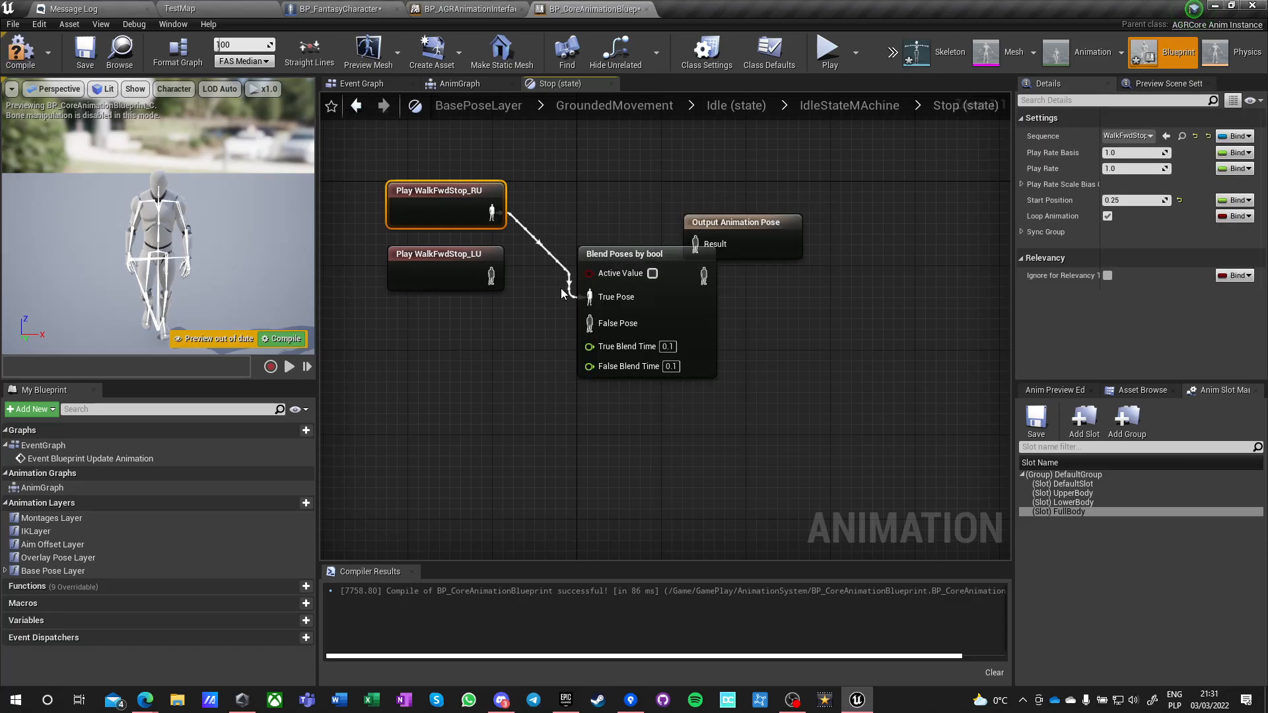
left_click_drag(588, 279, 577, 194)
type("random bool")
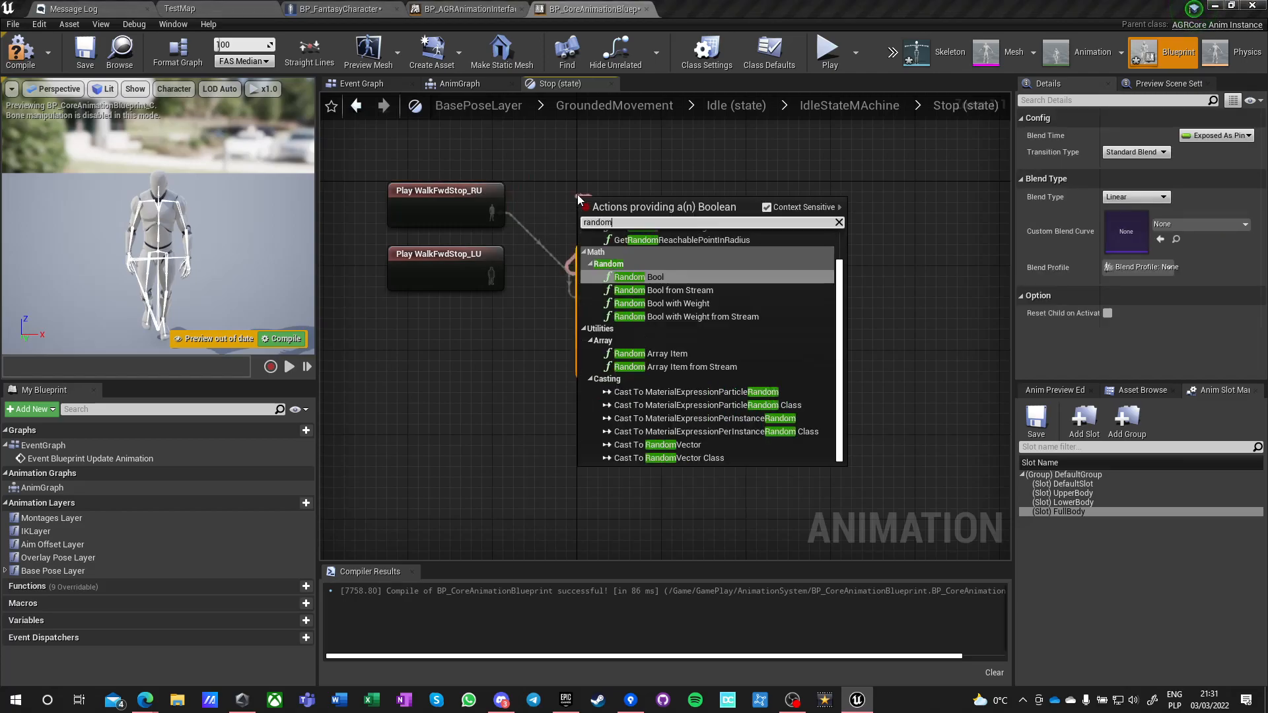
key("Return")
Connect WalkFwdStop_LU to False Pose and the blend's output to the Output Animation Pose Result, and compile the blueprint.
left_click_drag(491, 275, 576, 305)
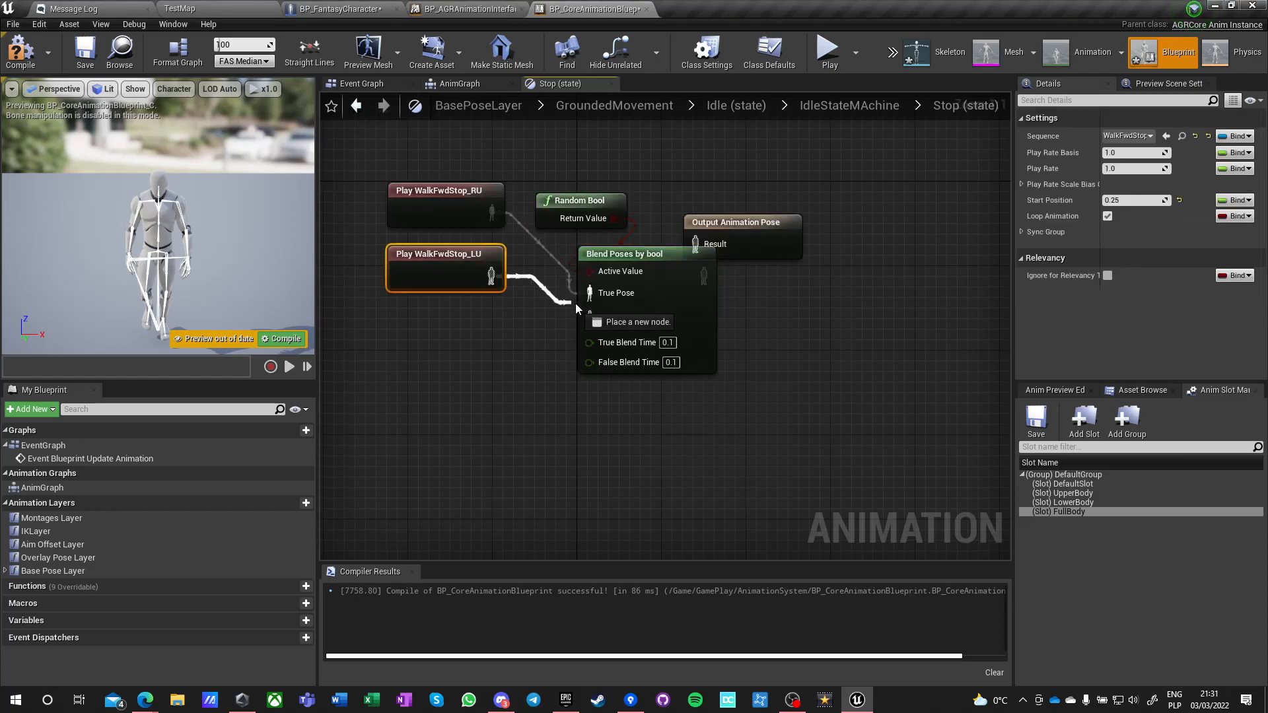
left_click_drag(460, 294, 472, 337)
left_click_drag(727, 229, 801, 239)
left_click_drag(705, 276, 792, 258)
left_click(810, 358)
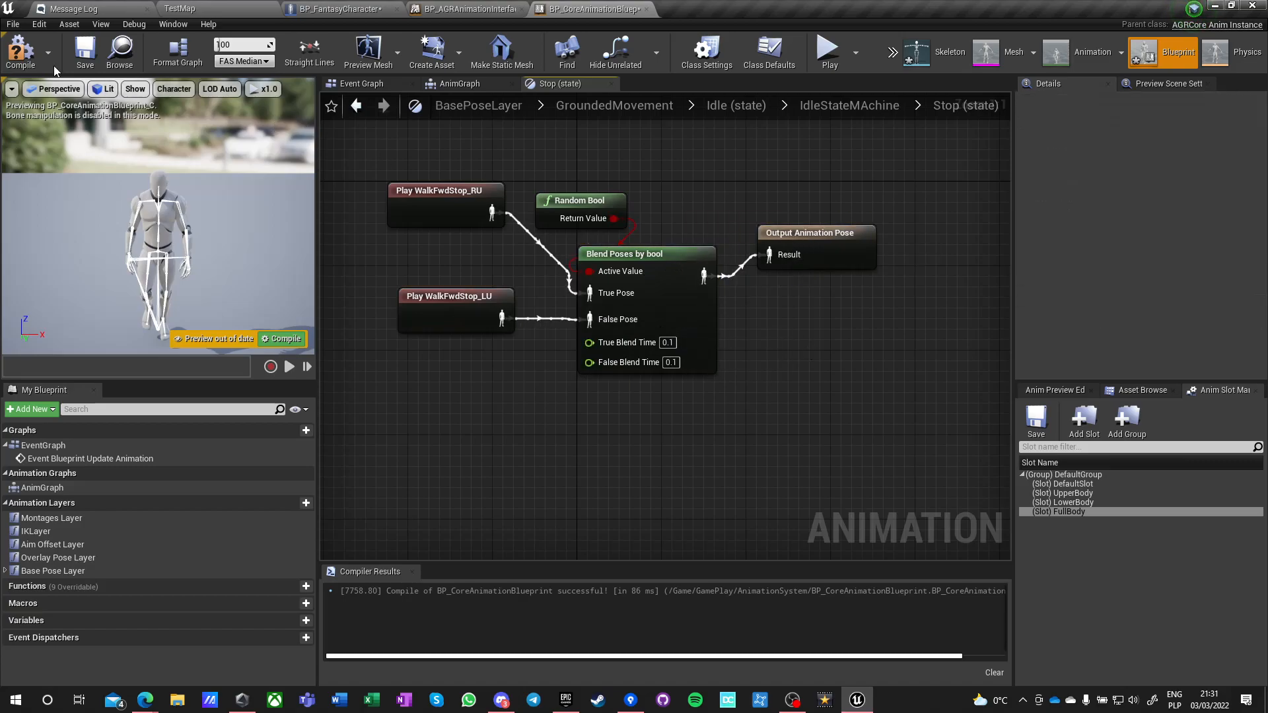
left_click(21, 50)
Delete the Random Bool and Blend Poses by bool nodes from the Stop state graph.
left_click(575, 203)
right_click_drag(482, 346, 510, 400)
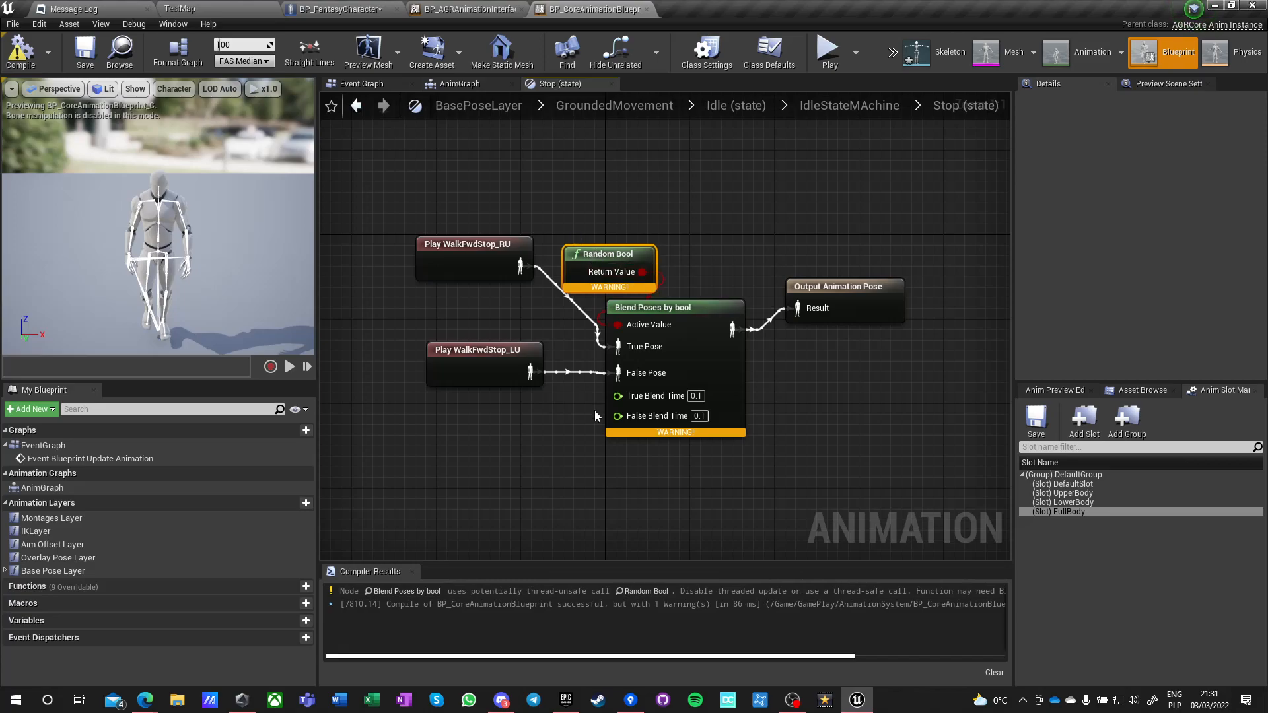
key("Delete")
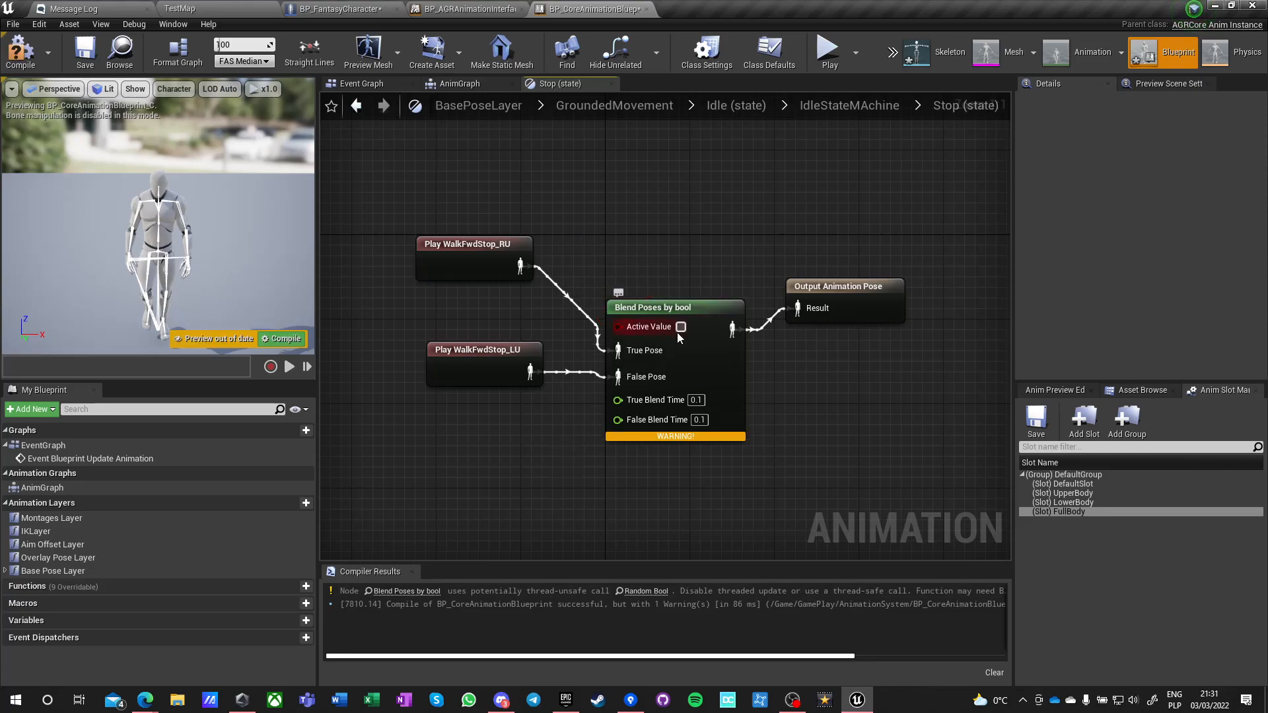
left_click(704, 321)
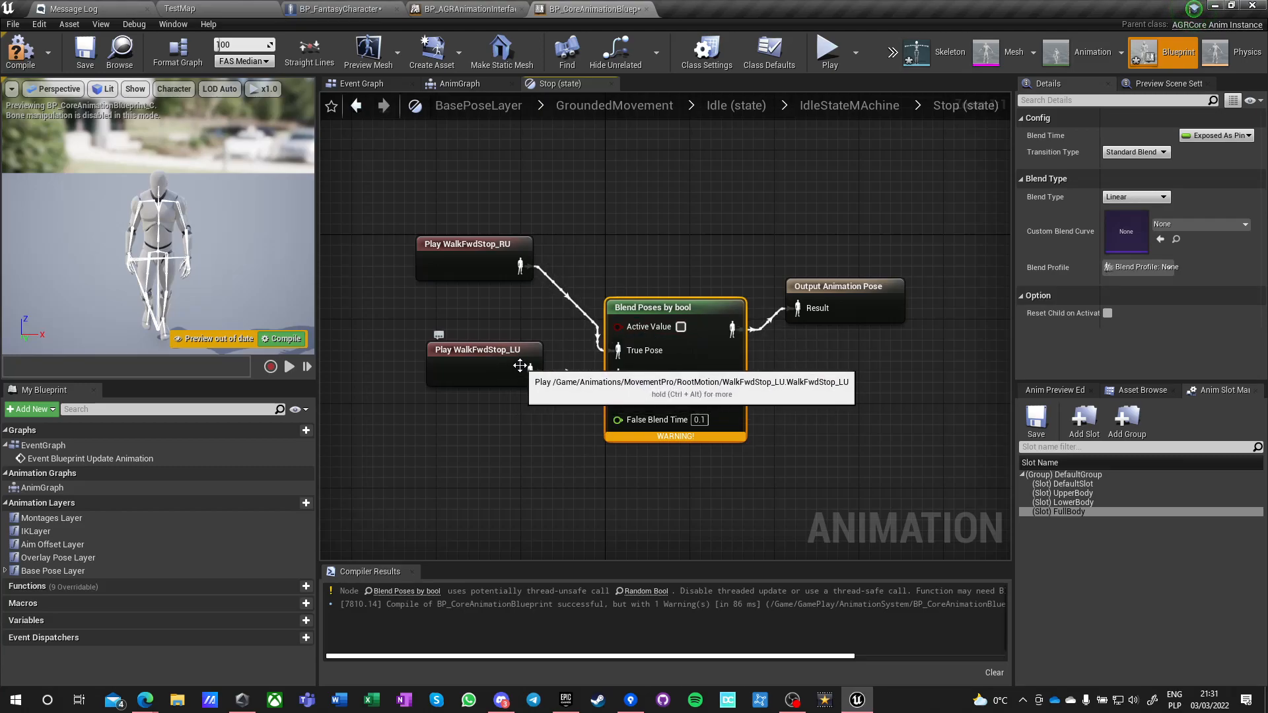
left_click_drag(520, 365, 497, 376)
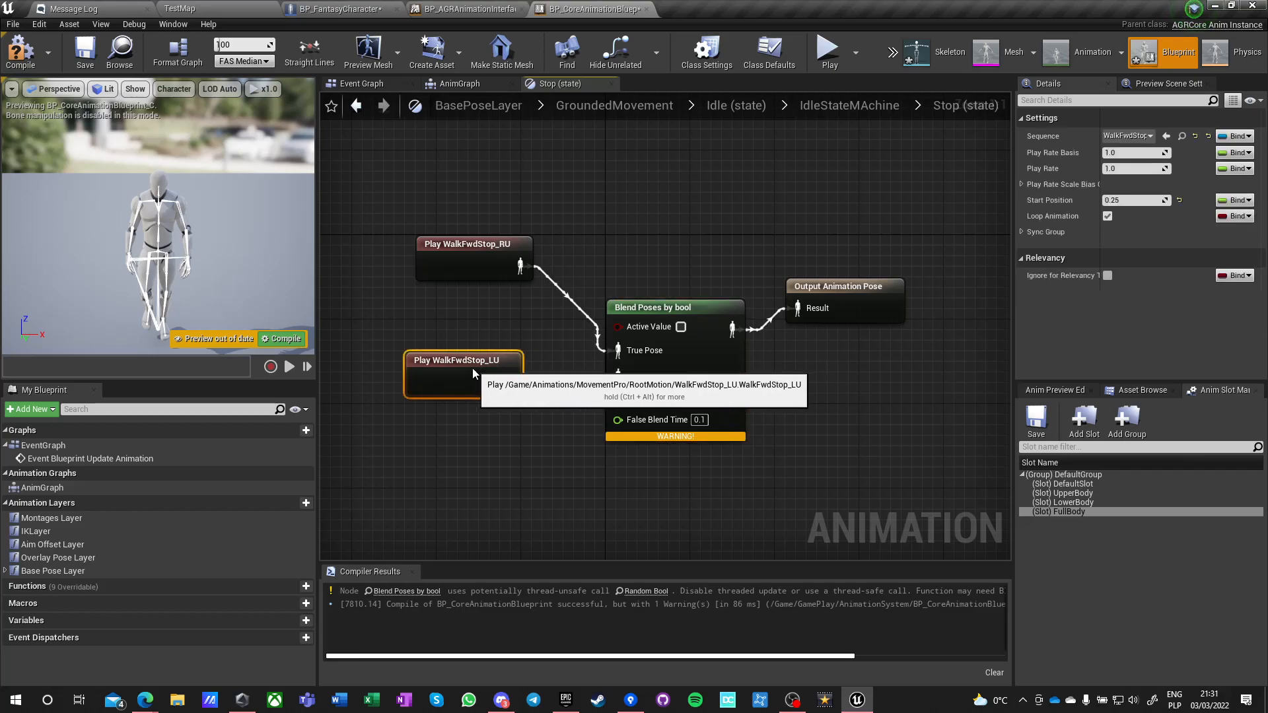
left_click(632, 318)
key("Delete")
Connect WalkFwdStop_RU directly to the Stop state's Result, compile the blueprint, and briefly playtest the character.
left_click_drag(520, 266, 798, 308)
left_click(693, 343)
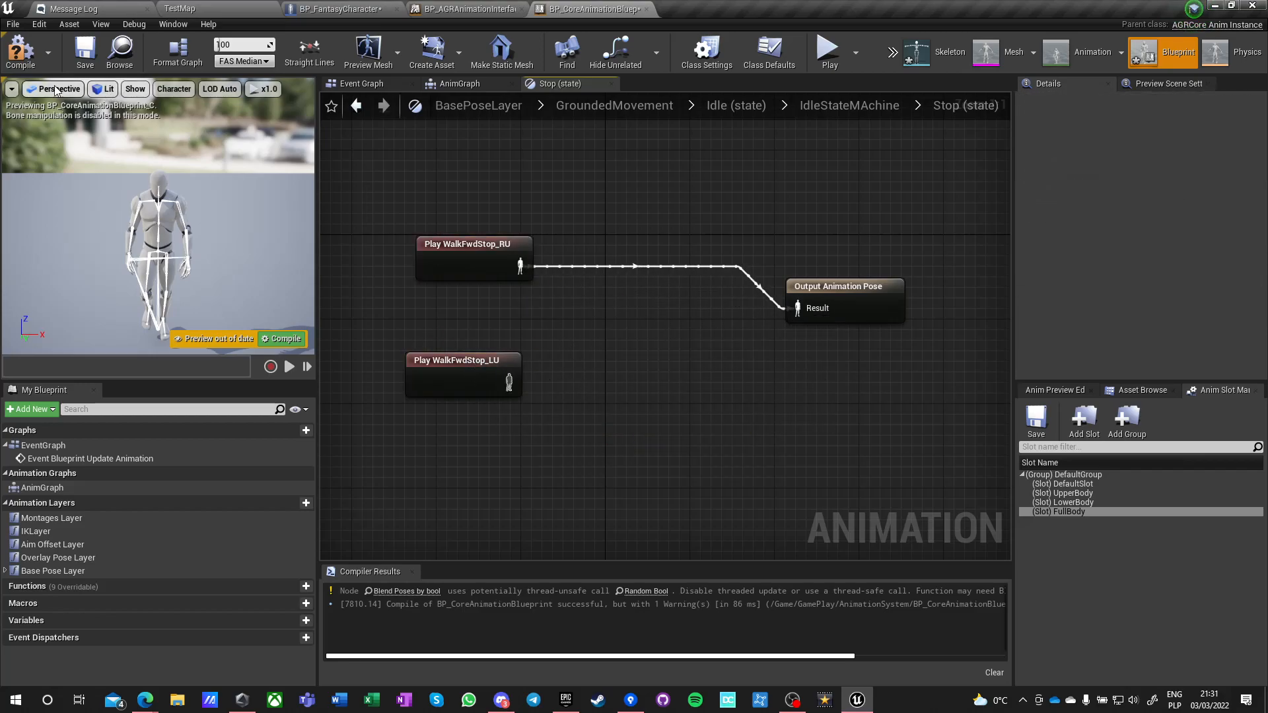
left_click(22, 55)
left_click(827, 51)
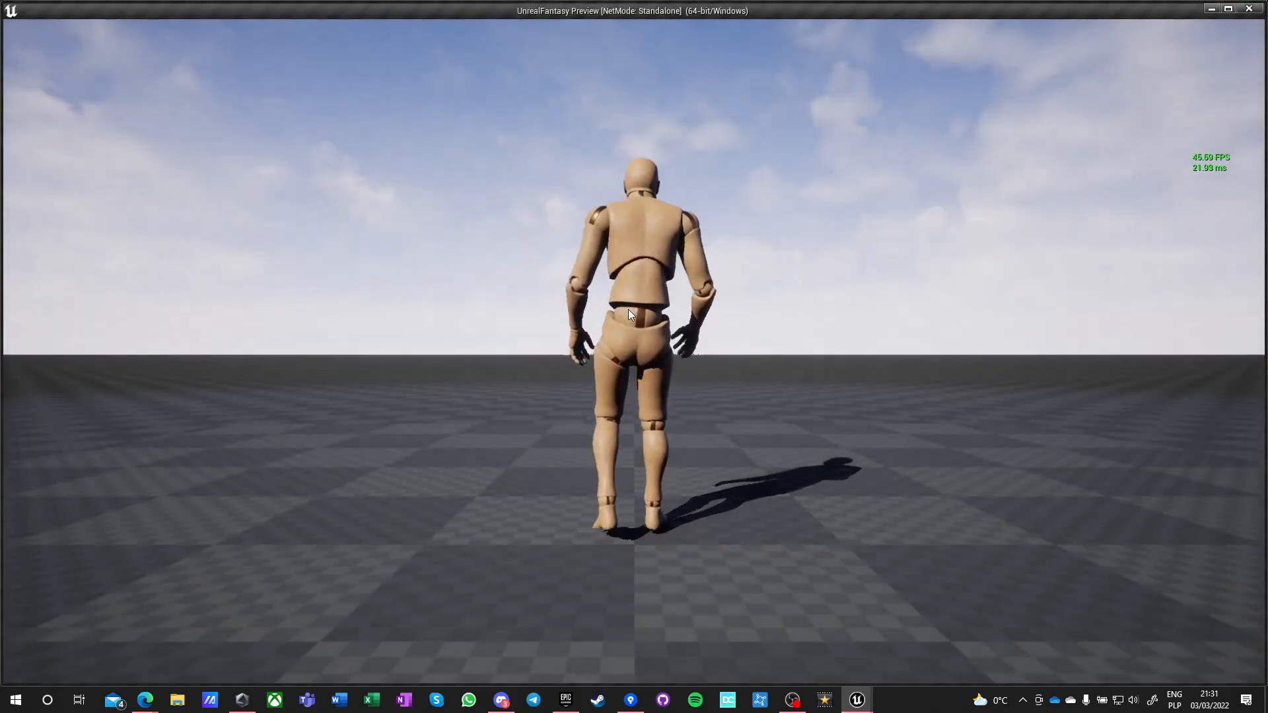
key("Escape")
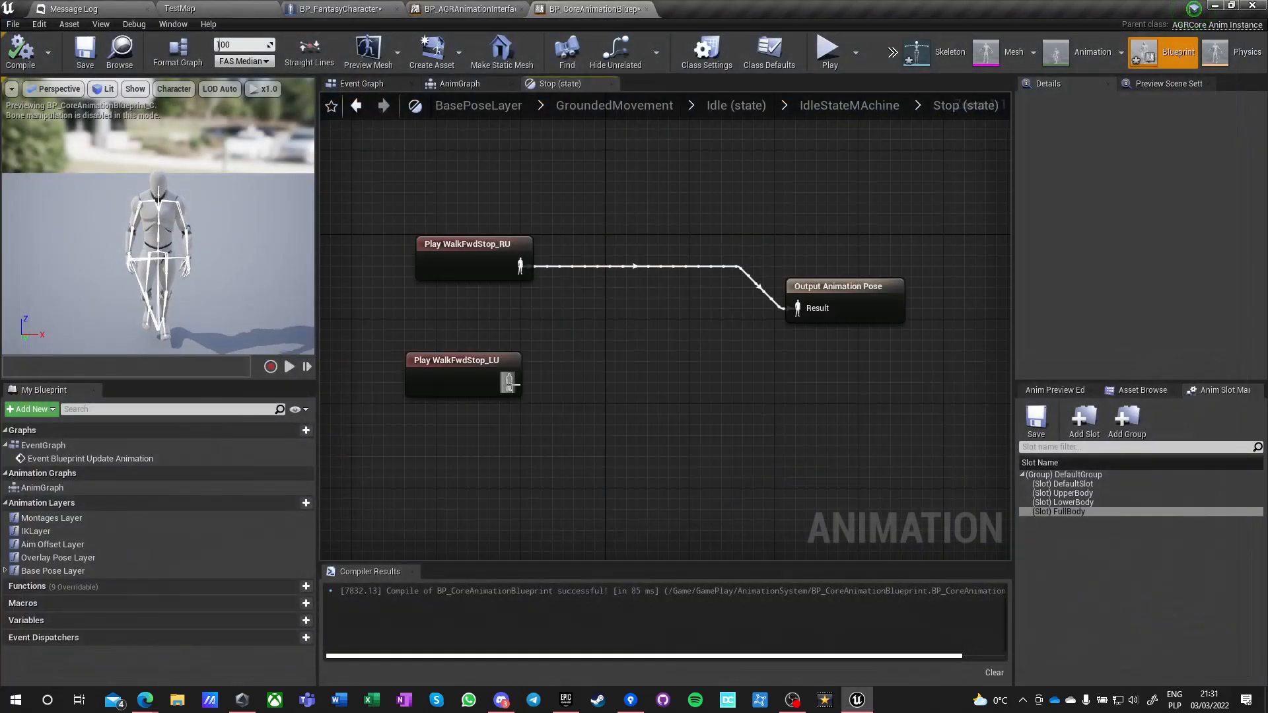
Connect WalkFwdStop_LU to the Stop state's Result in place of WalkFwdStop_RU, and playtest the character.
left_click_drag(510, 382, 799, 309)
left_click(828, 52)
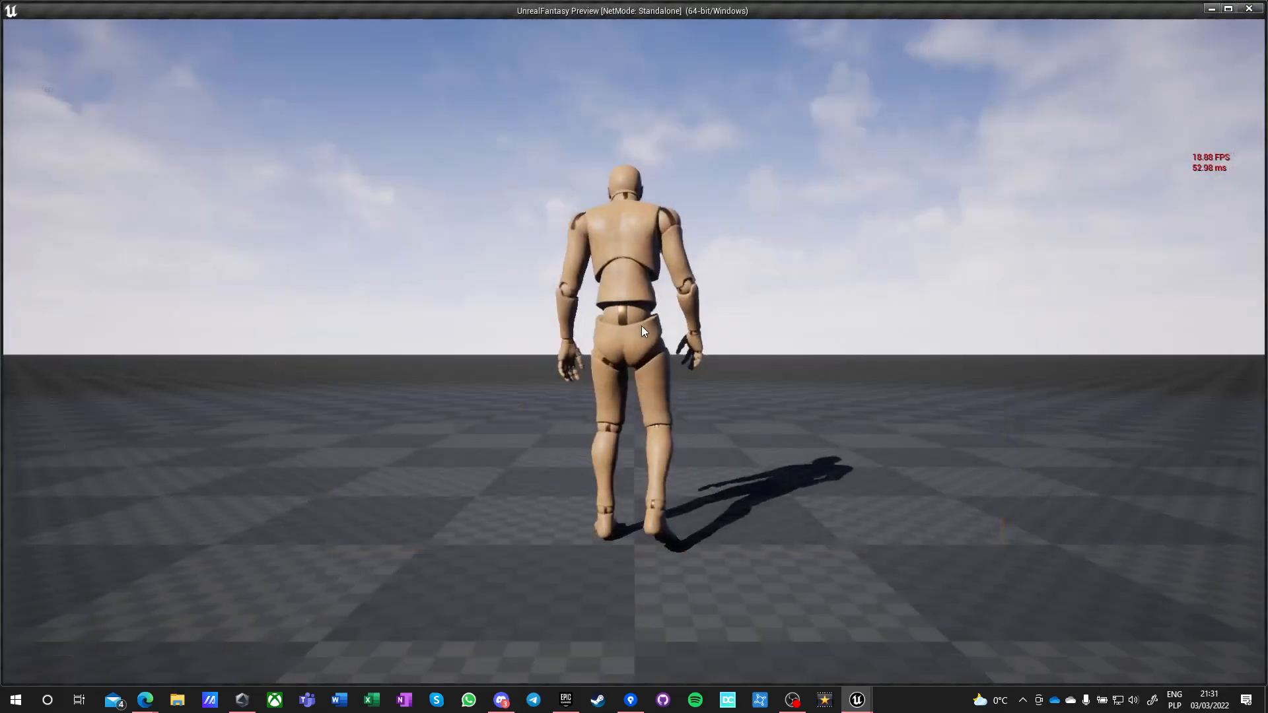
key("Escape")
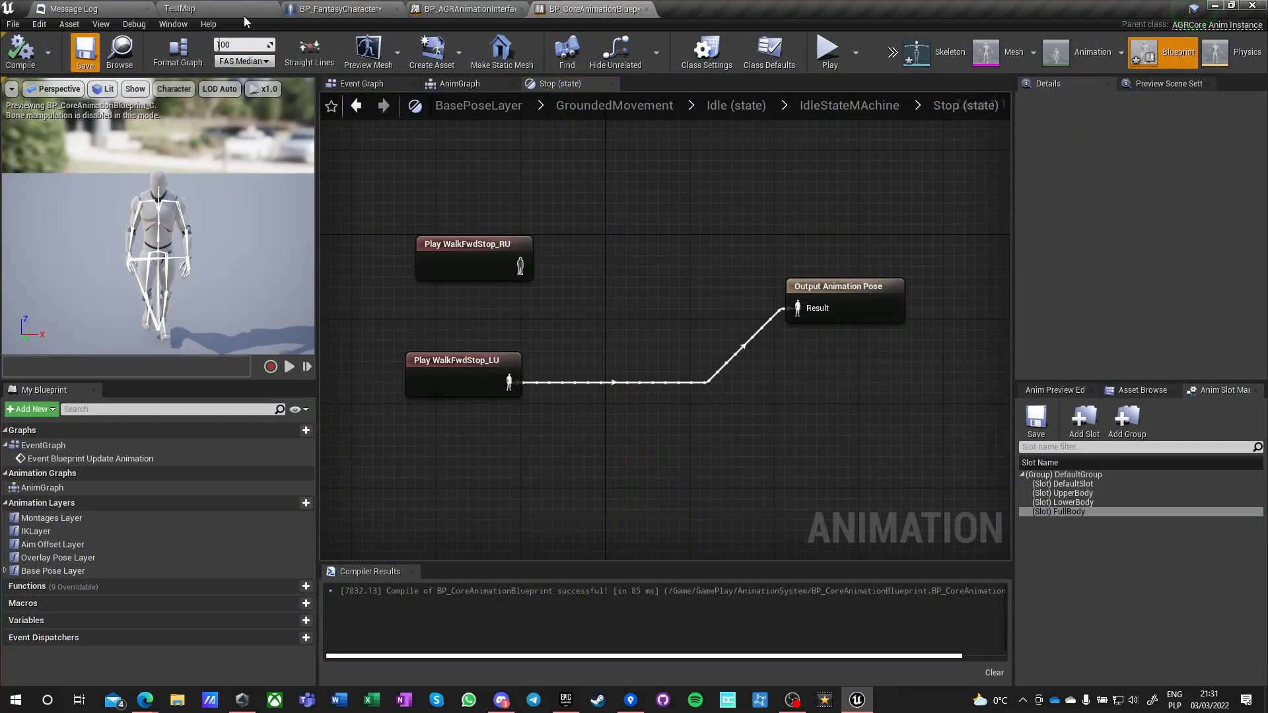
Move the jump comment group below the looking around group in BP_FantasyCharacter's Event Graph.
left_click(288, 10)
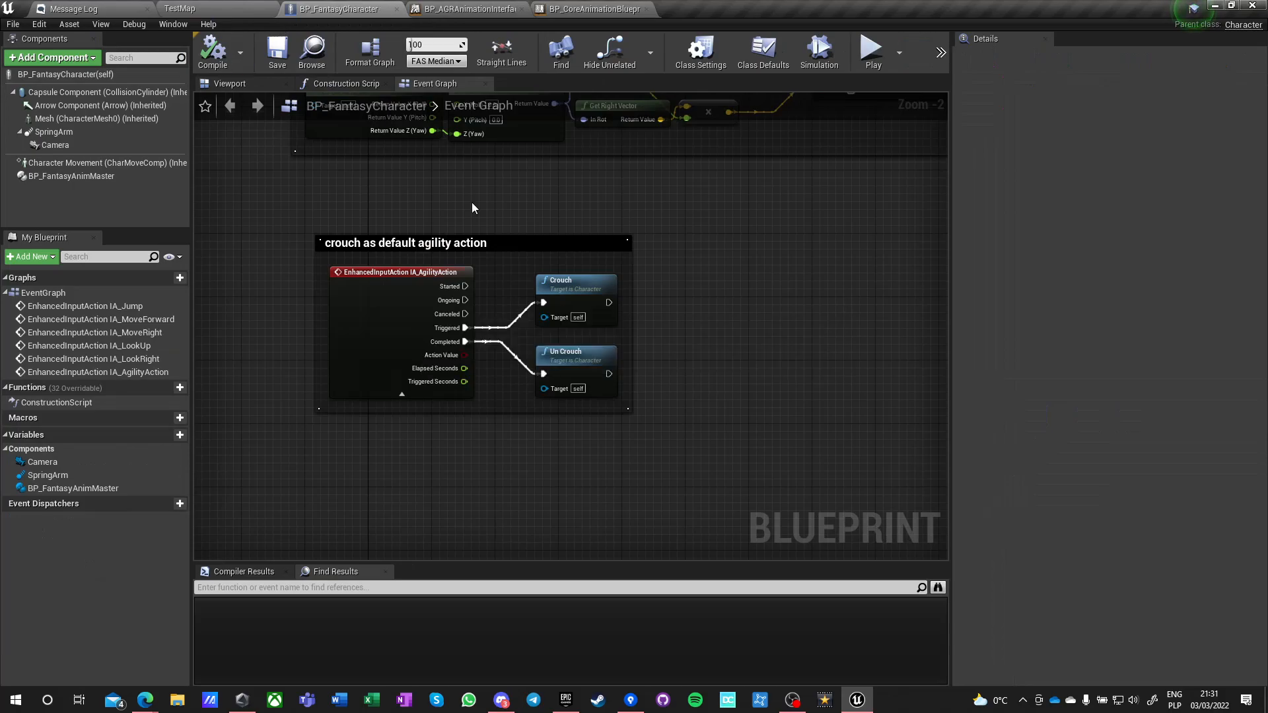
scroll(727, 316, "down", 4)
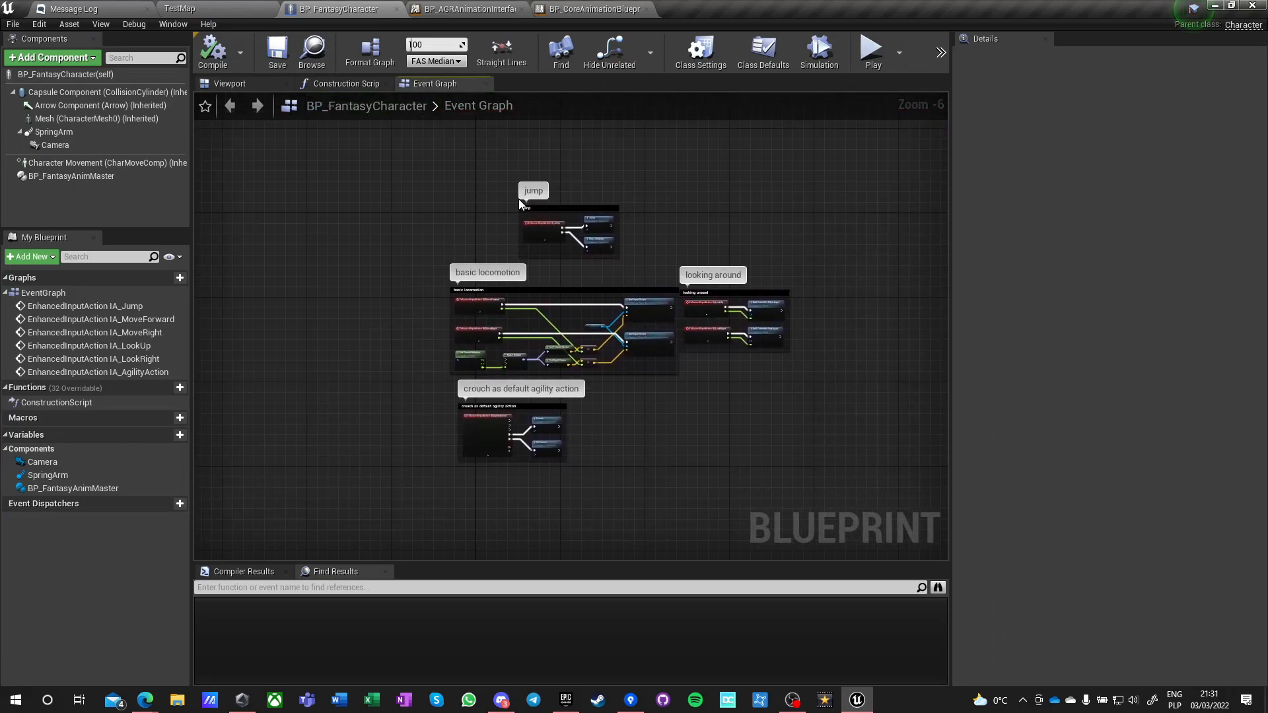
left_click_drag(555, 211, 720, 365)
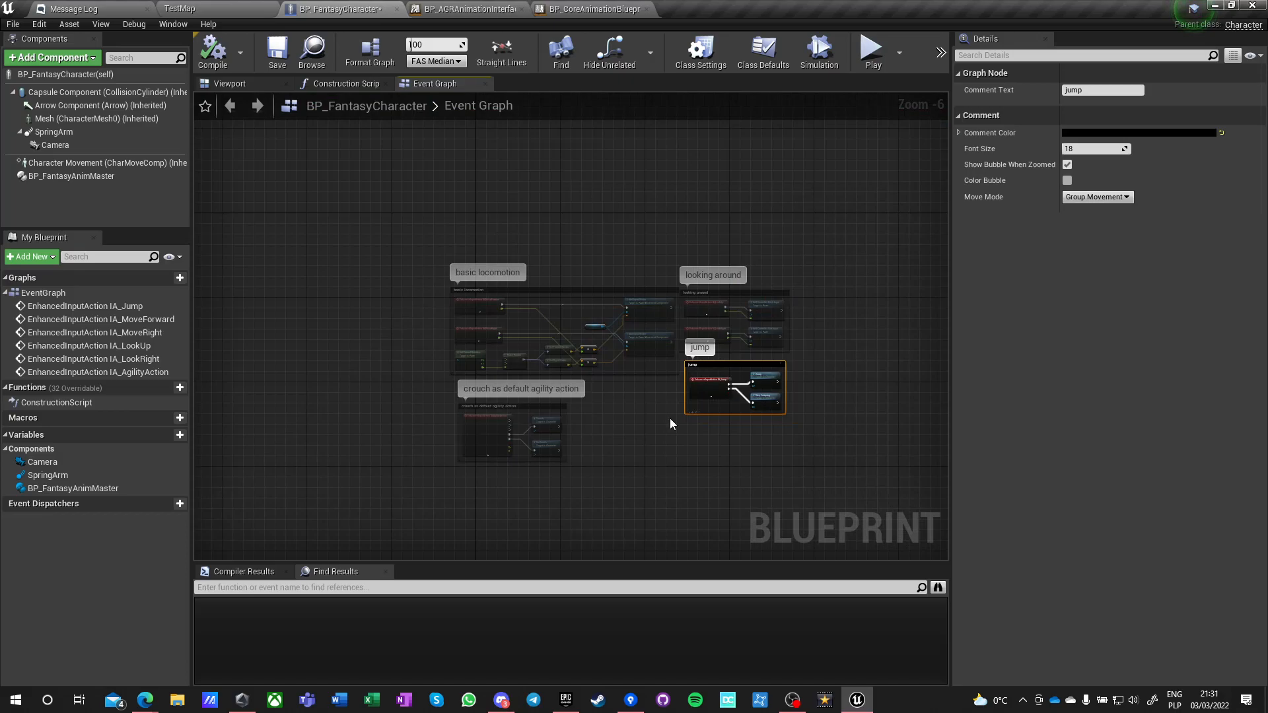
left_click(579, 412)
right_click_drag(318, 382, 360, 287)
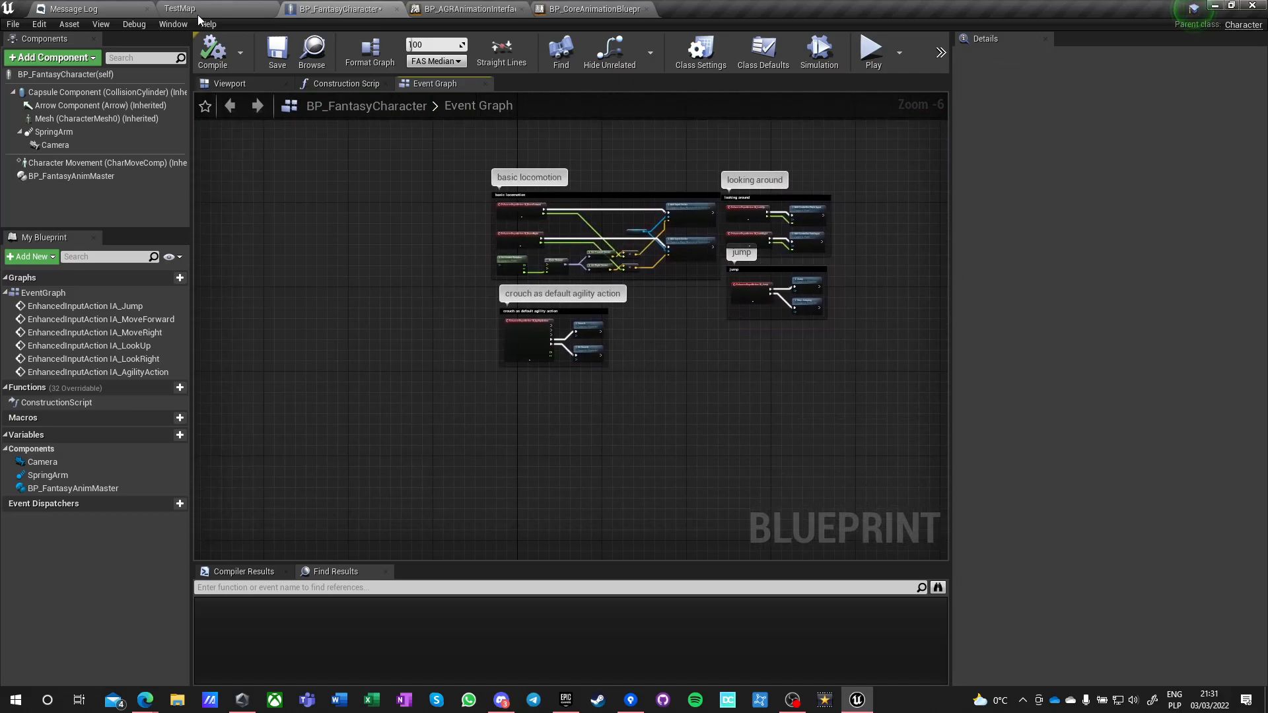
Return to TestMap and review the project's folders, from the Content root to GamePlay and its Inputs subfolder.
left_click(198, 13)
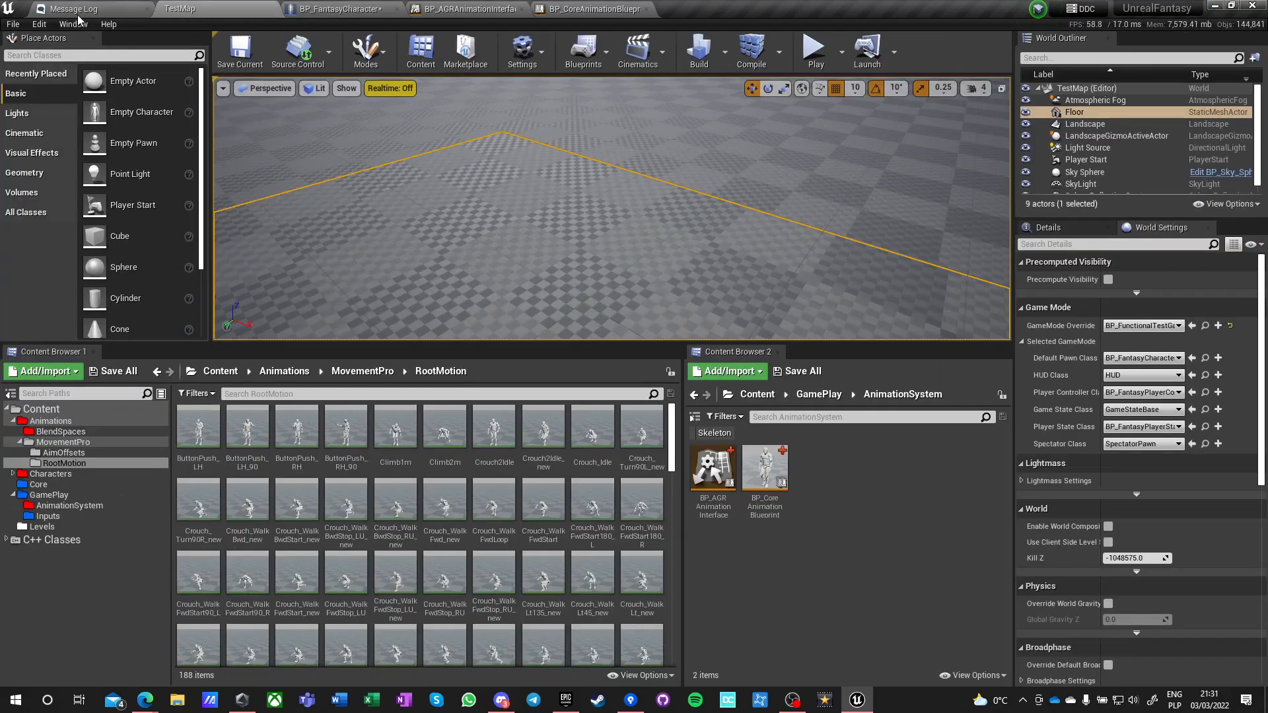
left_click(311, 371)
left_click(220, 371)
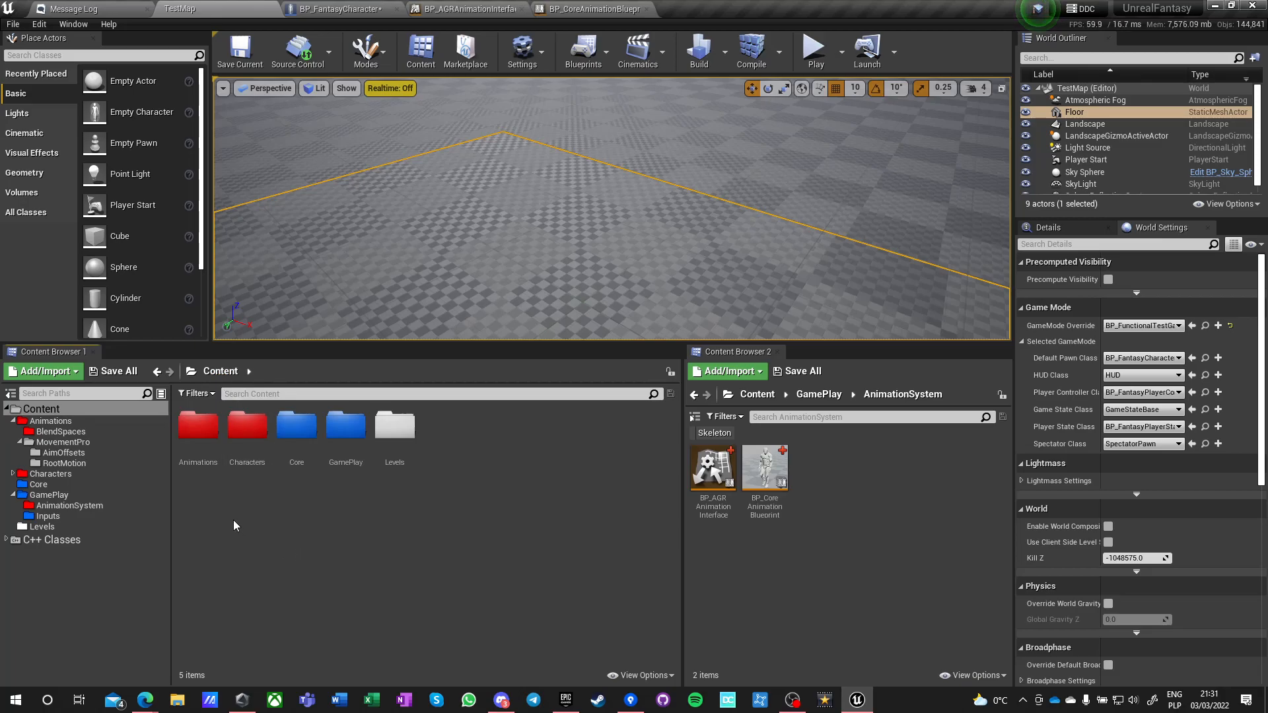
left_click(755, 394)
double_click(868, 468)
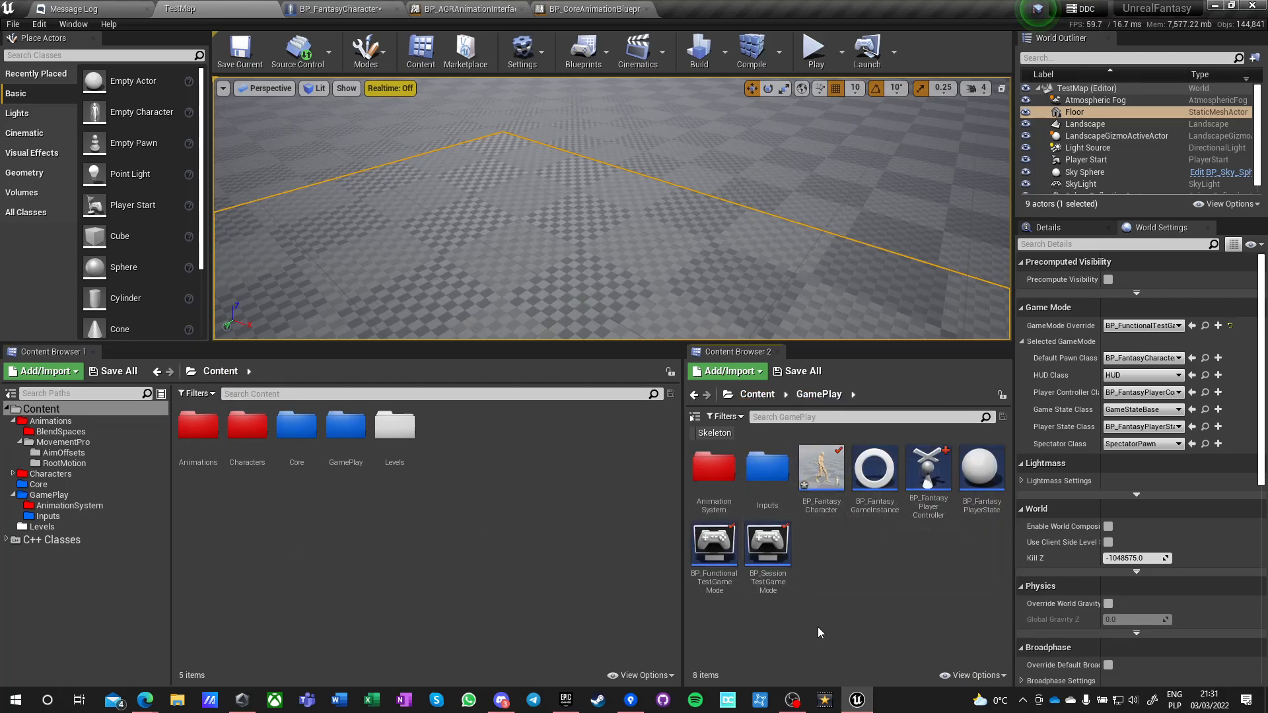
left_click(715, 471)
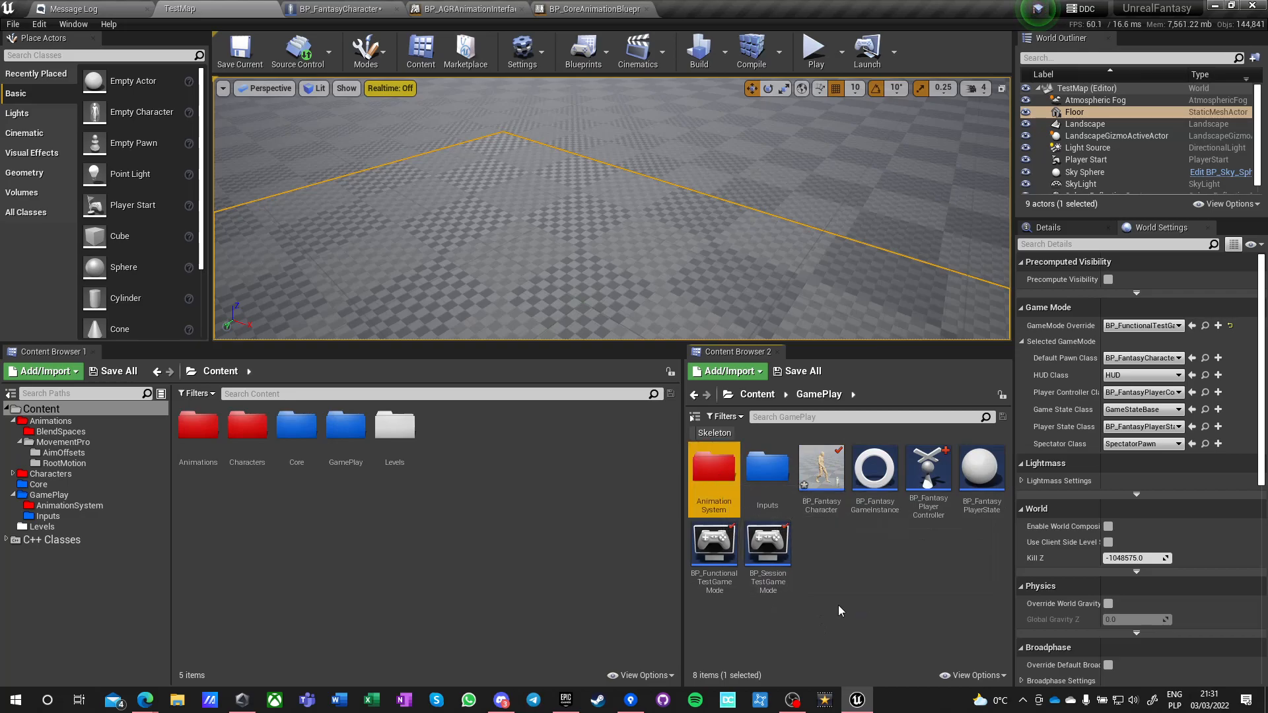
left_click(765, 470)
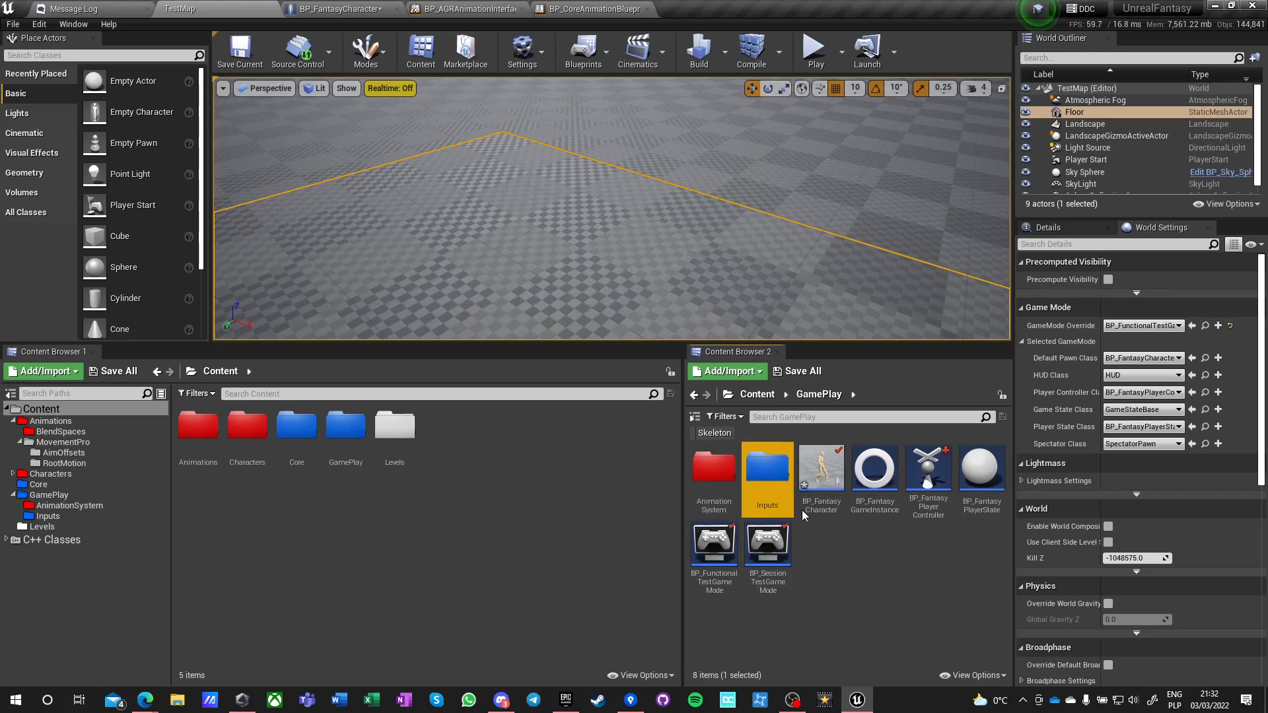
double_click(767, 475)
left_click(819, 394)
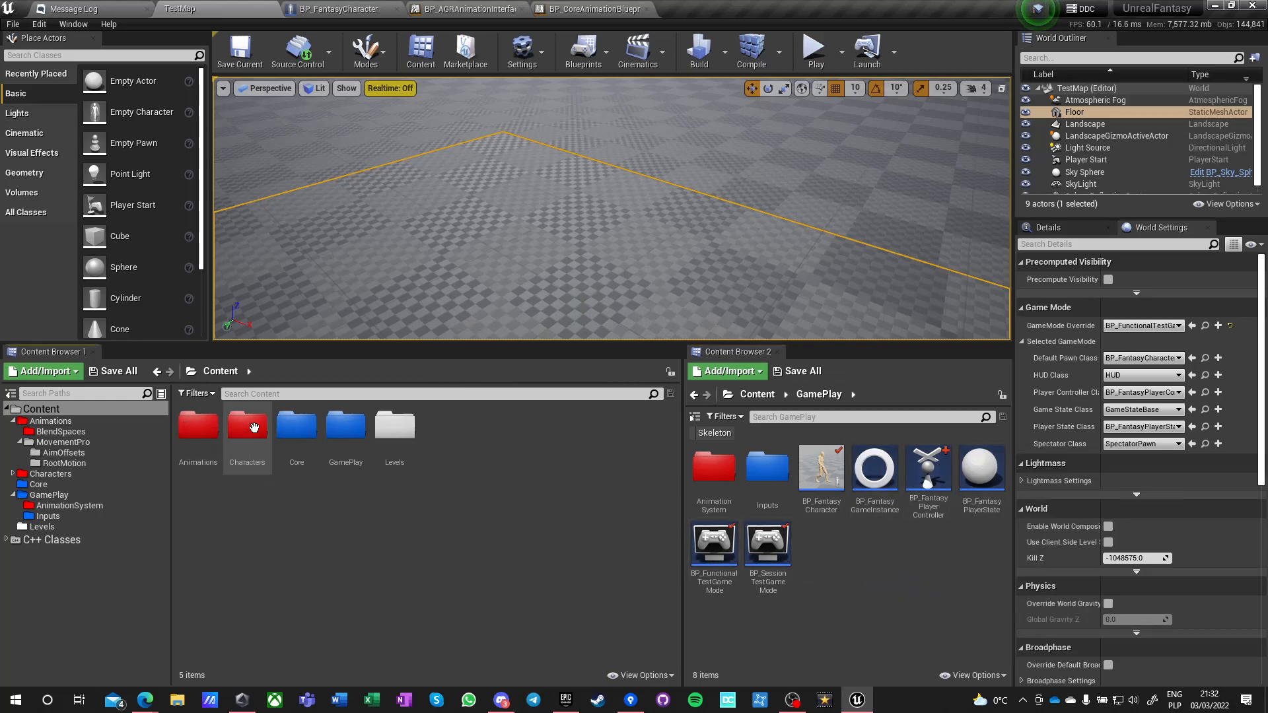
Switch to Sourcetree, stage all unstaged UnrealFantasy files, and commit them with the message "Basic Layered animation setup".
right_click_drag(502, 251, 436, 244)
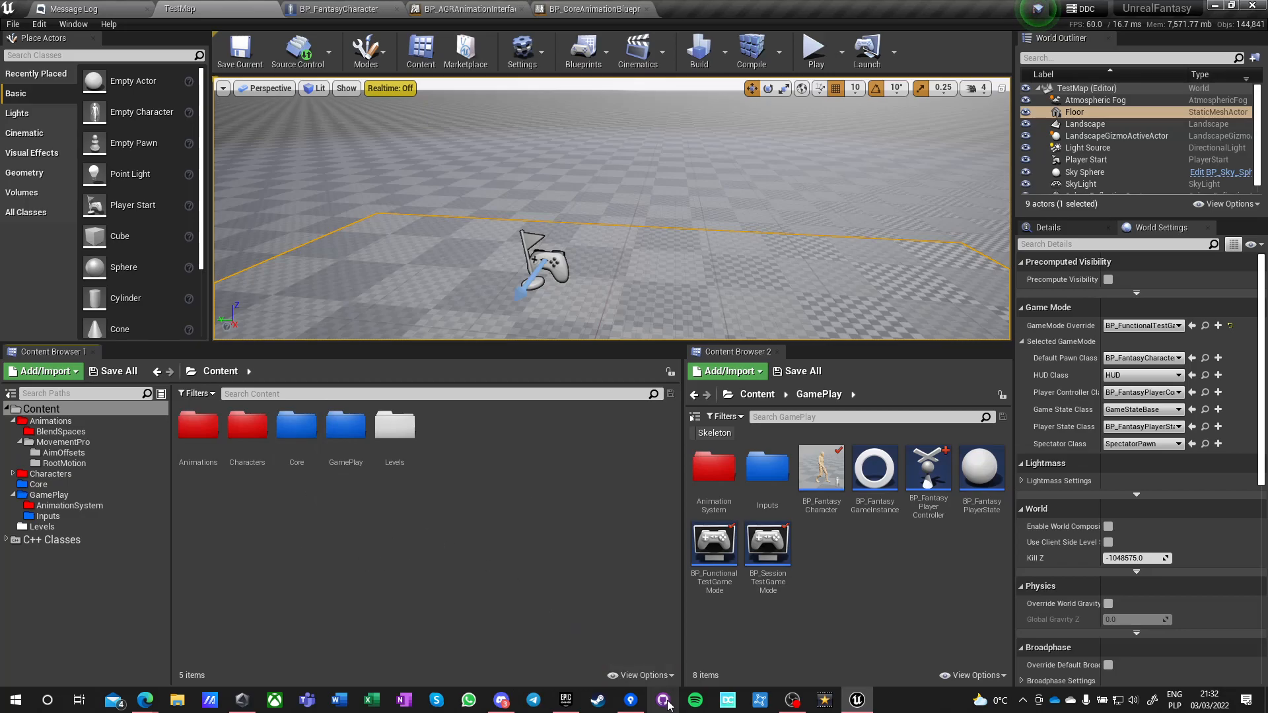
left_click(631, 701)
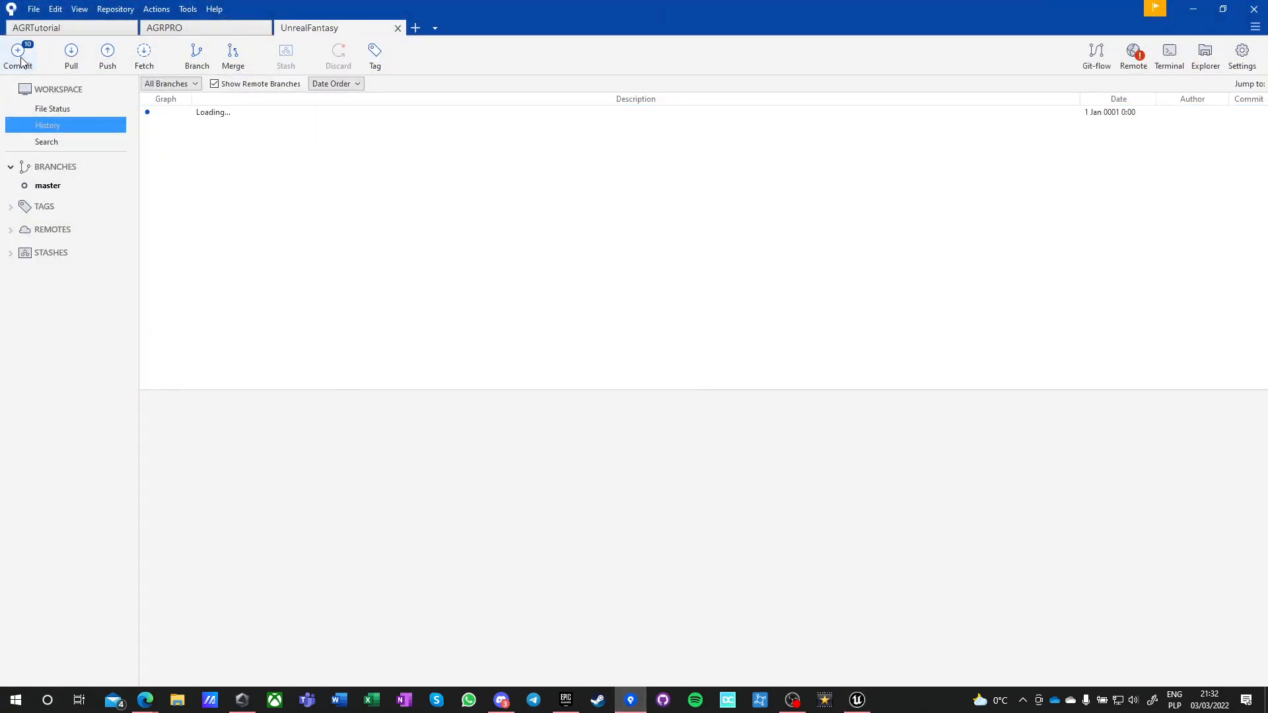
left_click(45, 104)
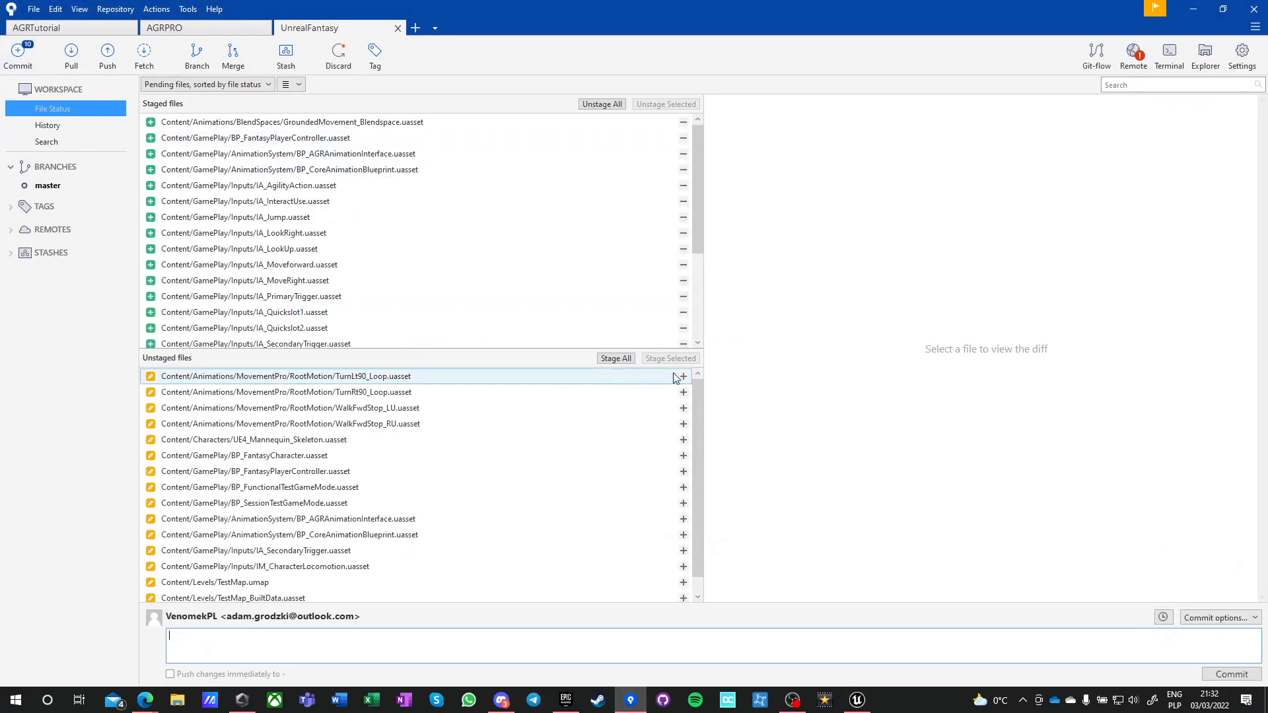
left_click(616, 358)
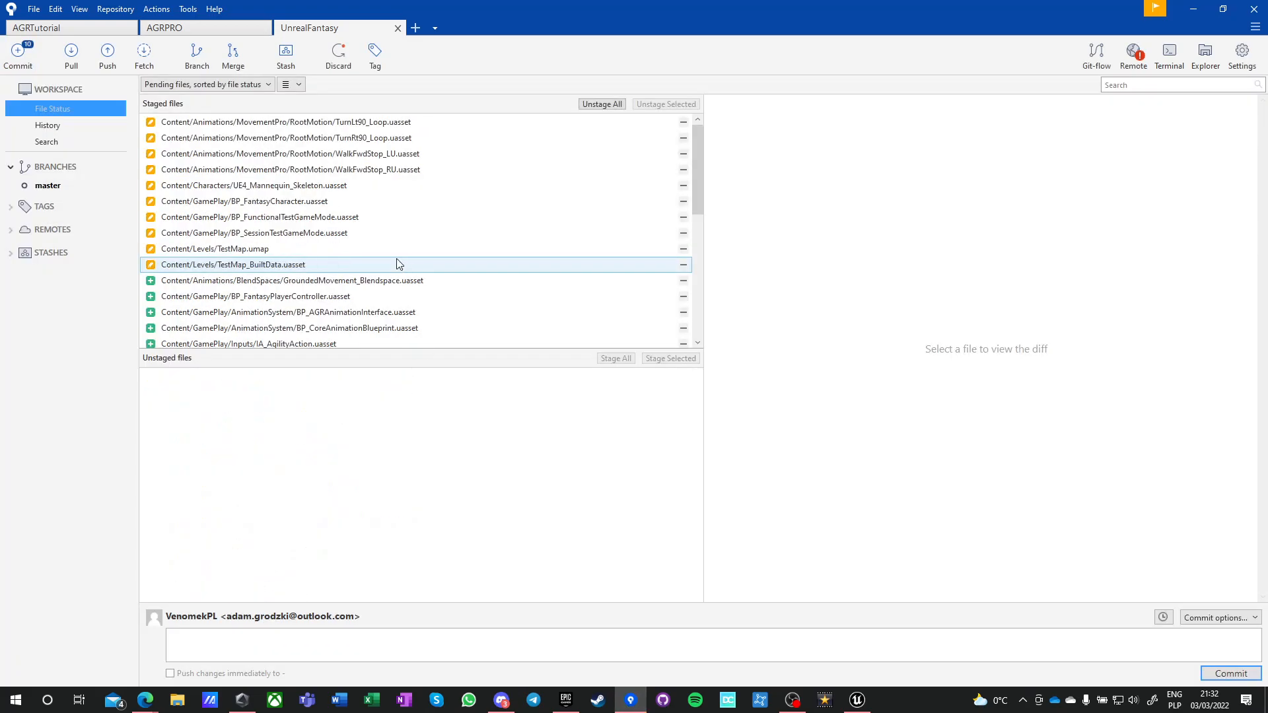
left_click(272, 640)
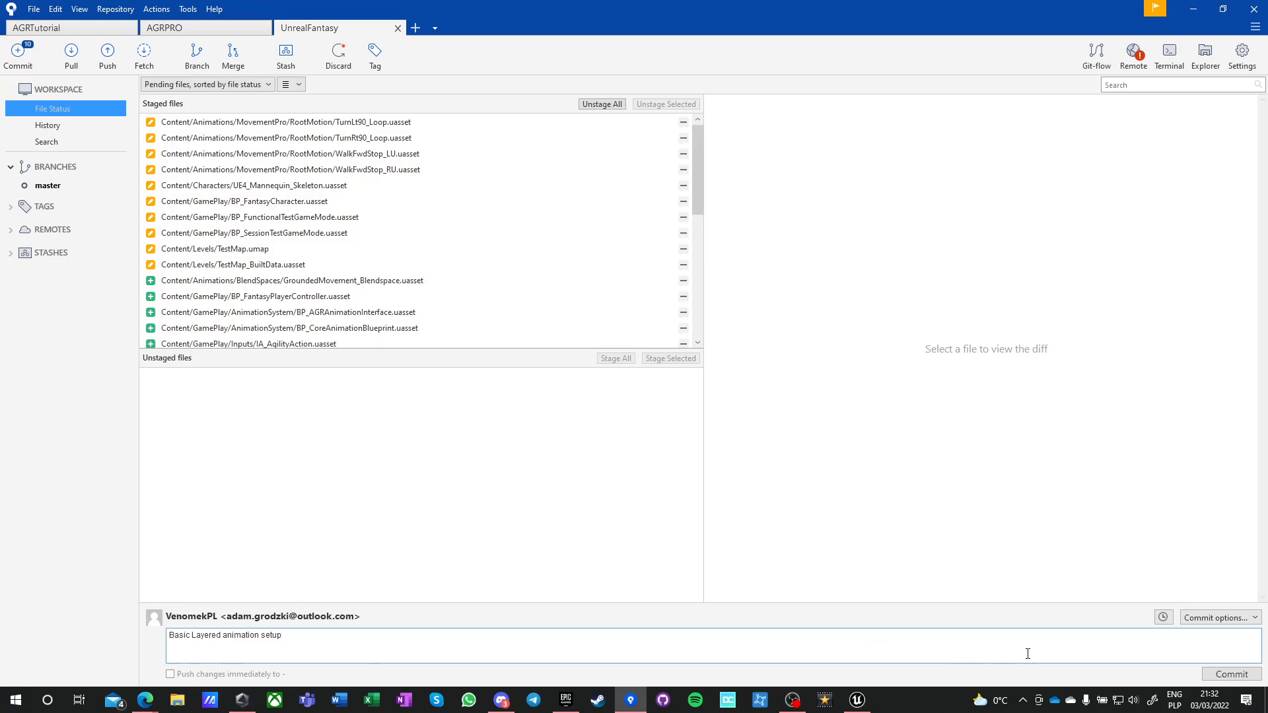
left_click(1232, 674)
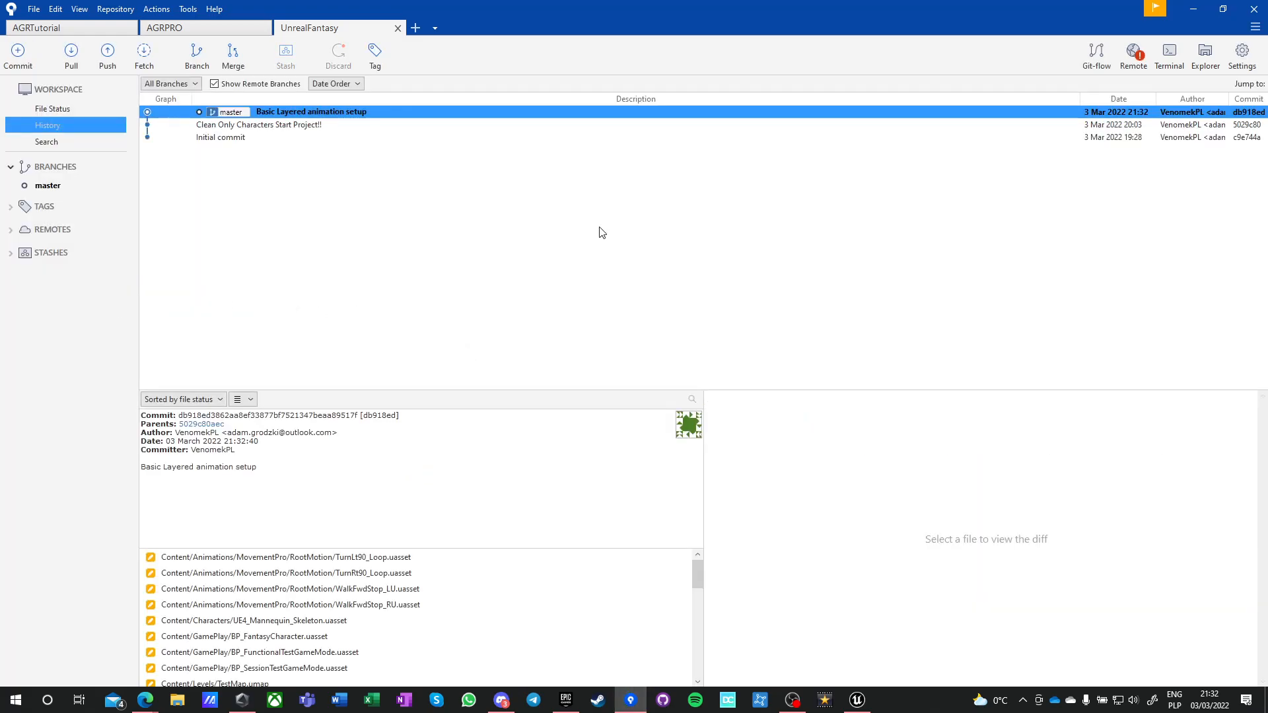
left_click(1193, 10)
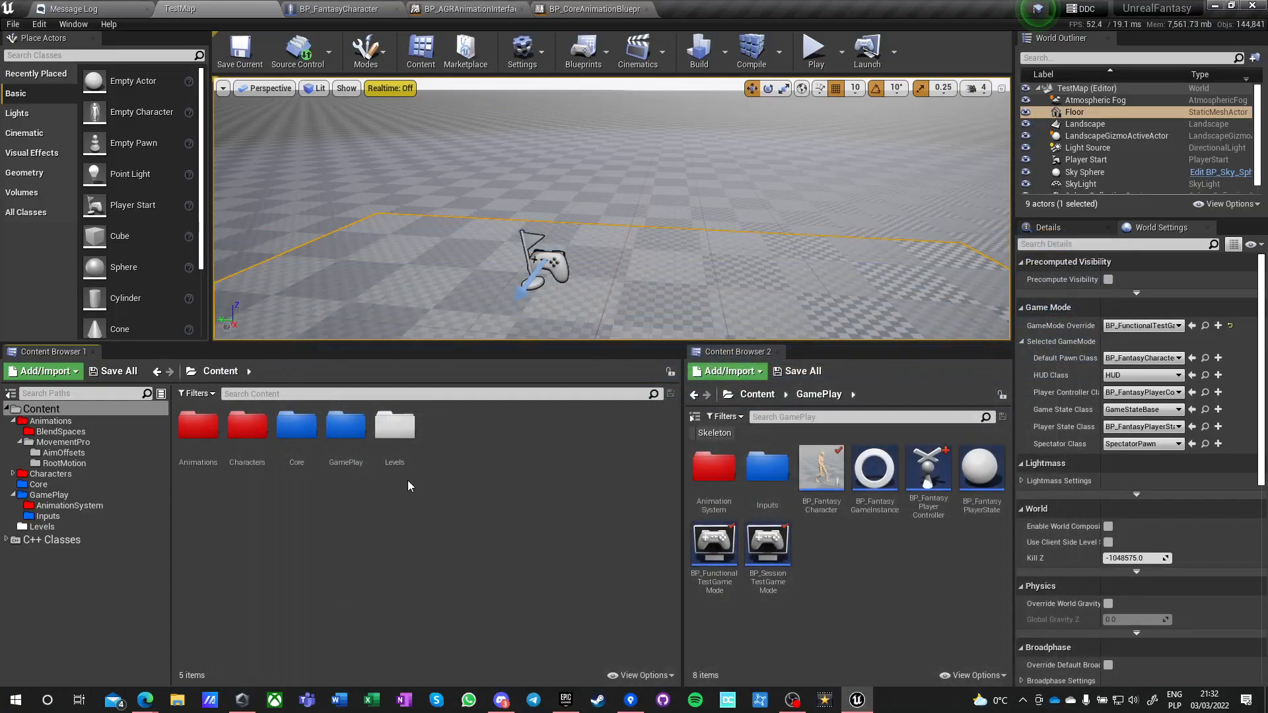
Switch to the Tutorial Melee plan in Planner and complete Animation Interface, Basic Locomotion, Basic Montage support and No Foot ik under Setup of Anim BP.
mouse_move(145, 699)
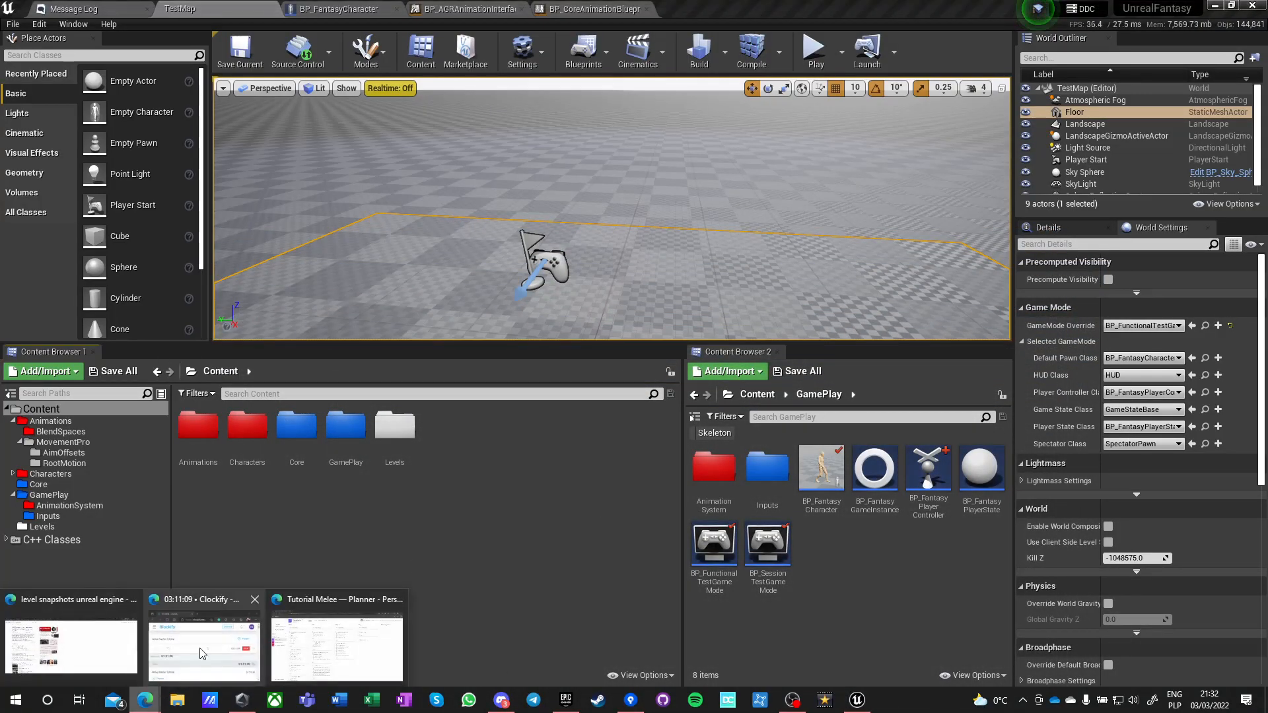
left_click(335, 651)
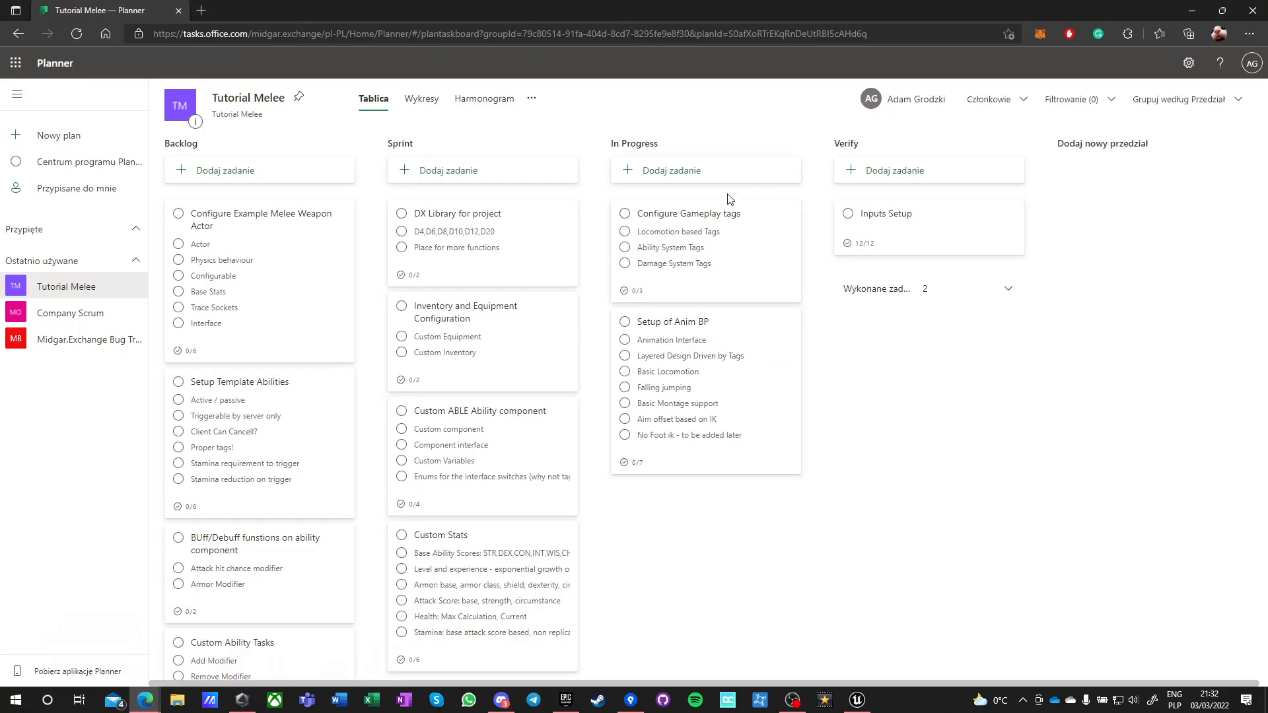
left_click(625, 340)
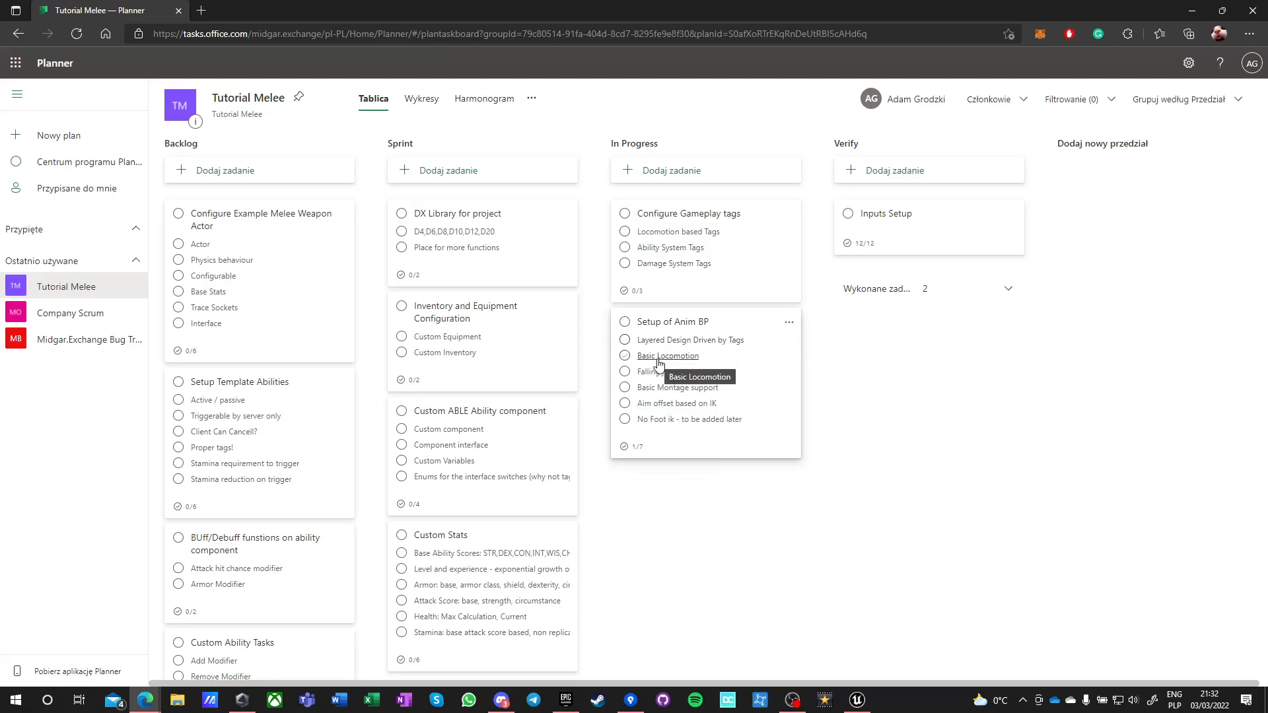
left_click(625, 357)
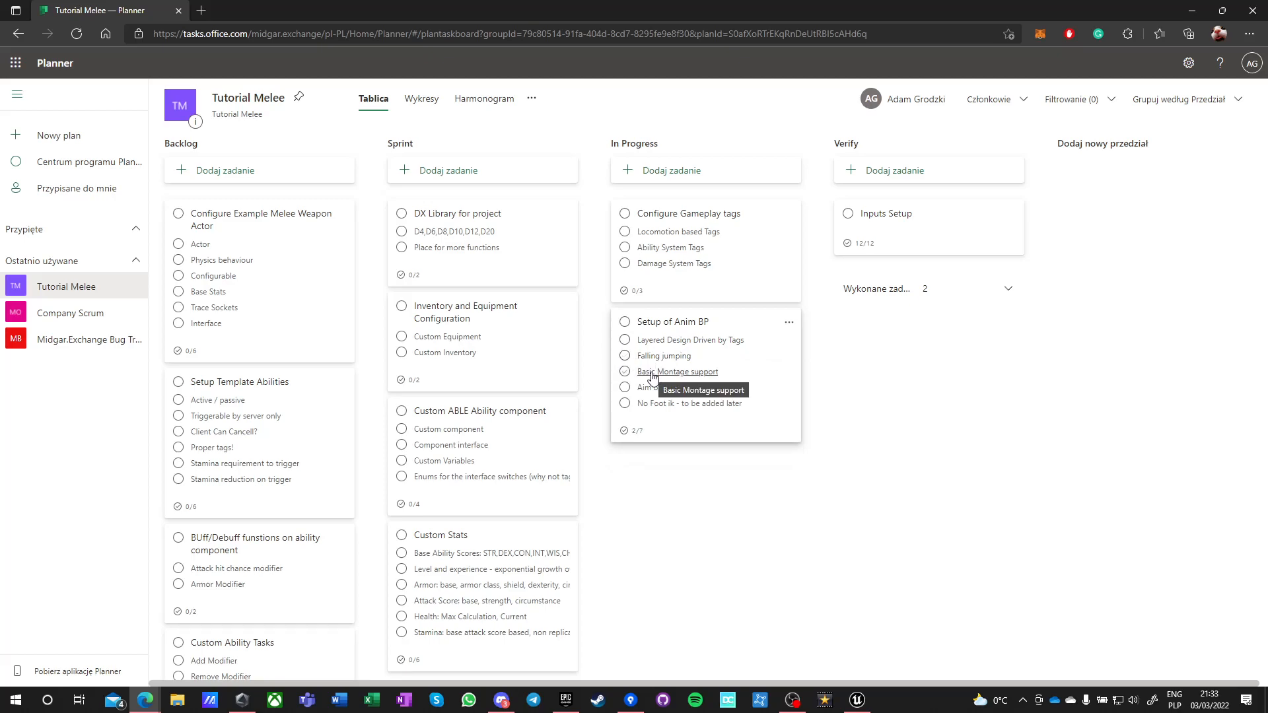
left_click(625, 373)
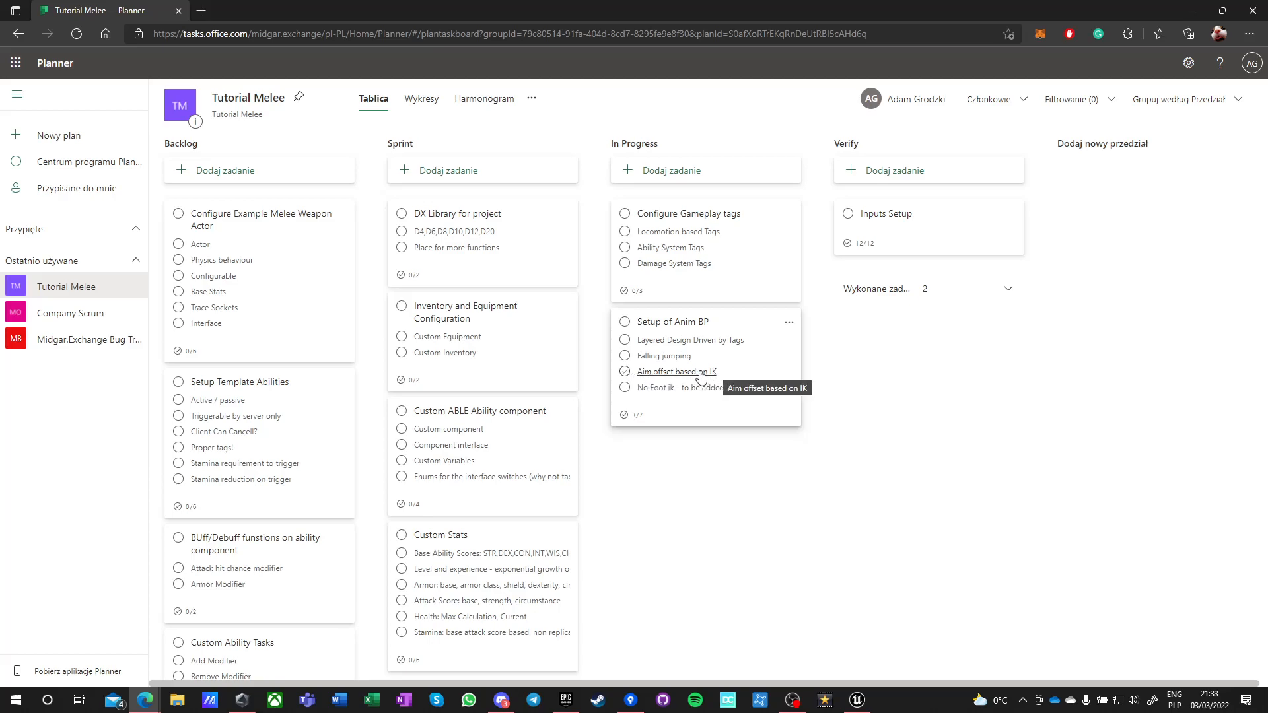
left_click(624, 388)
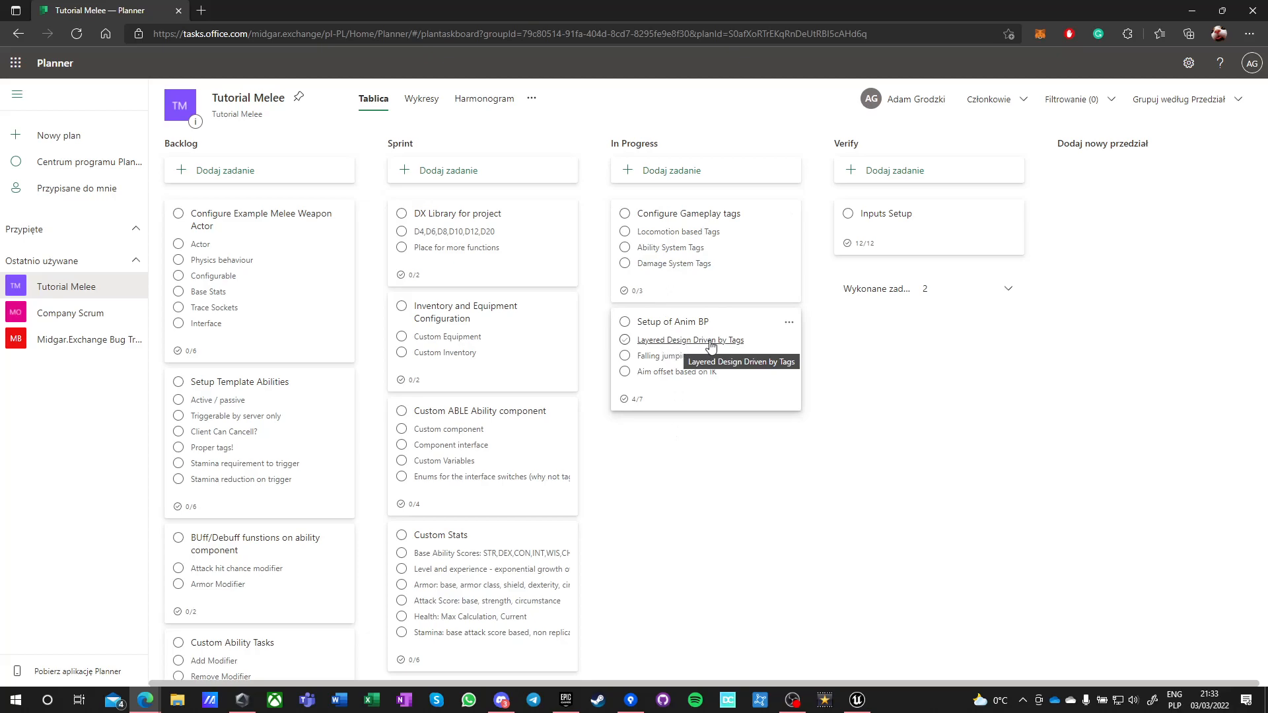
mouse_move(855, 702)
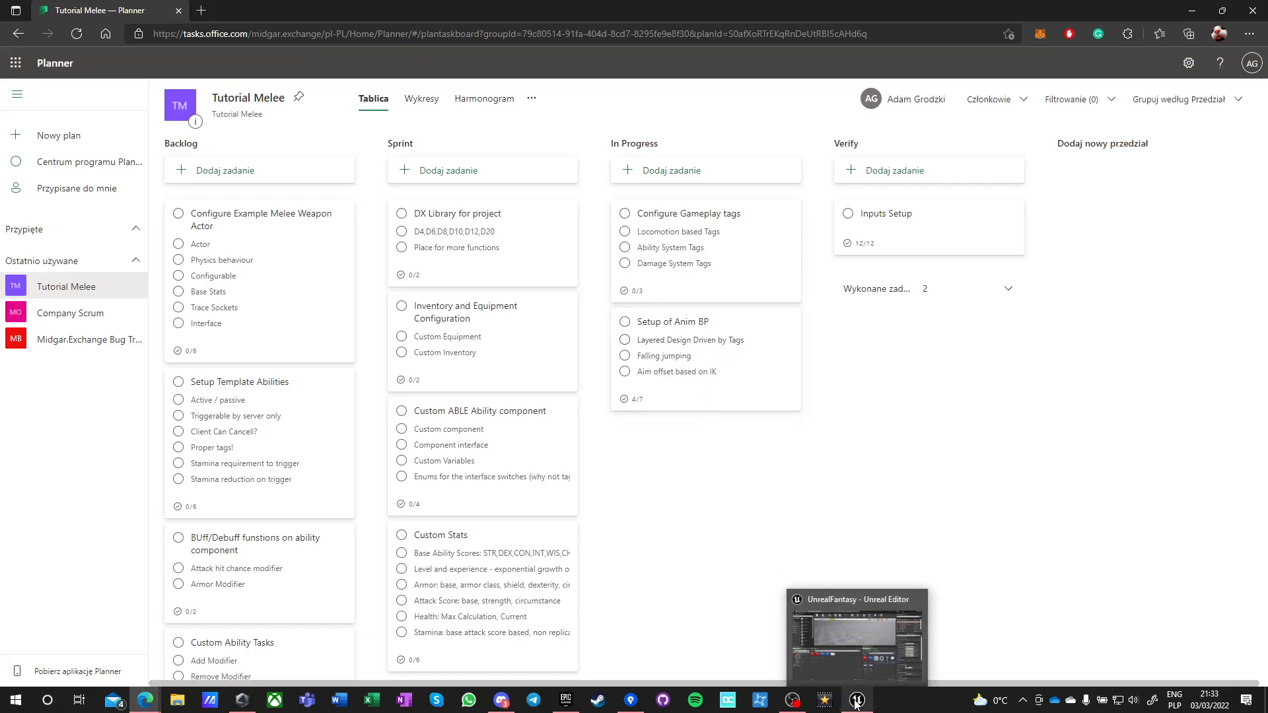